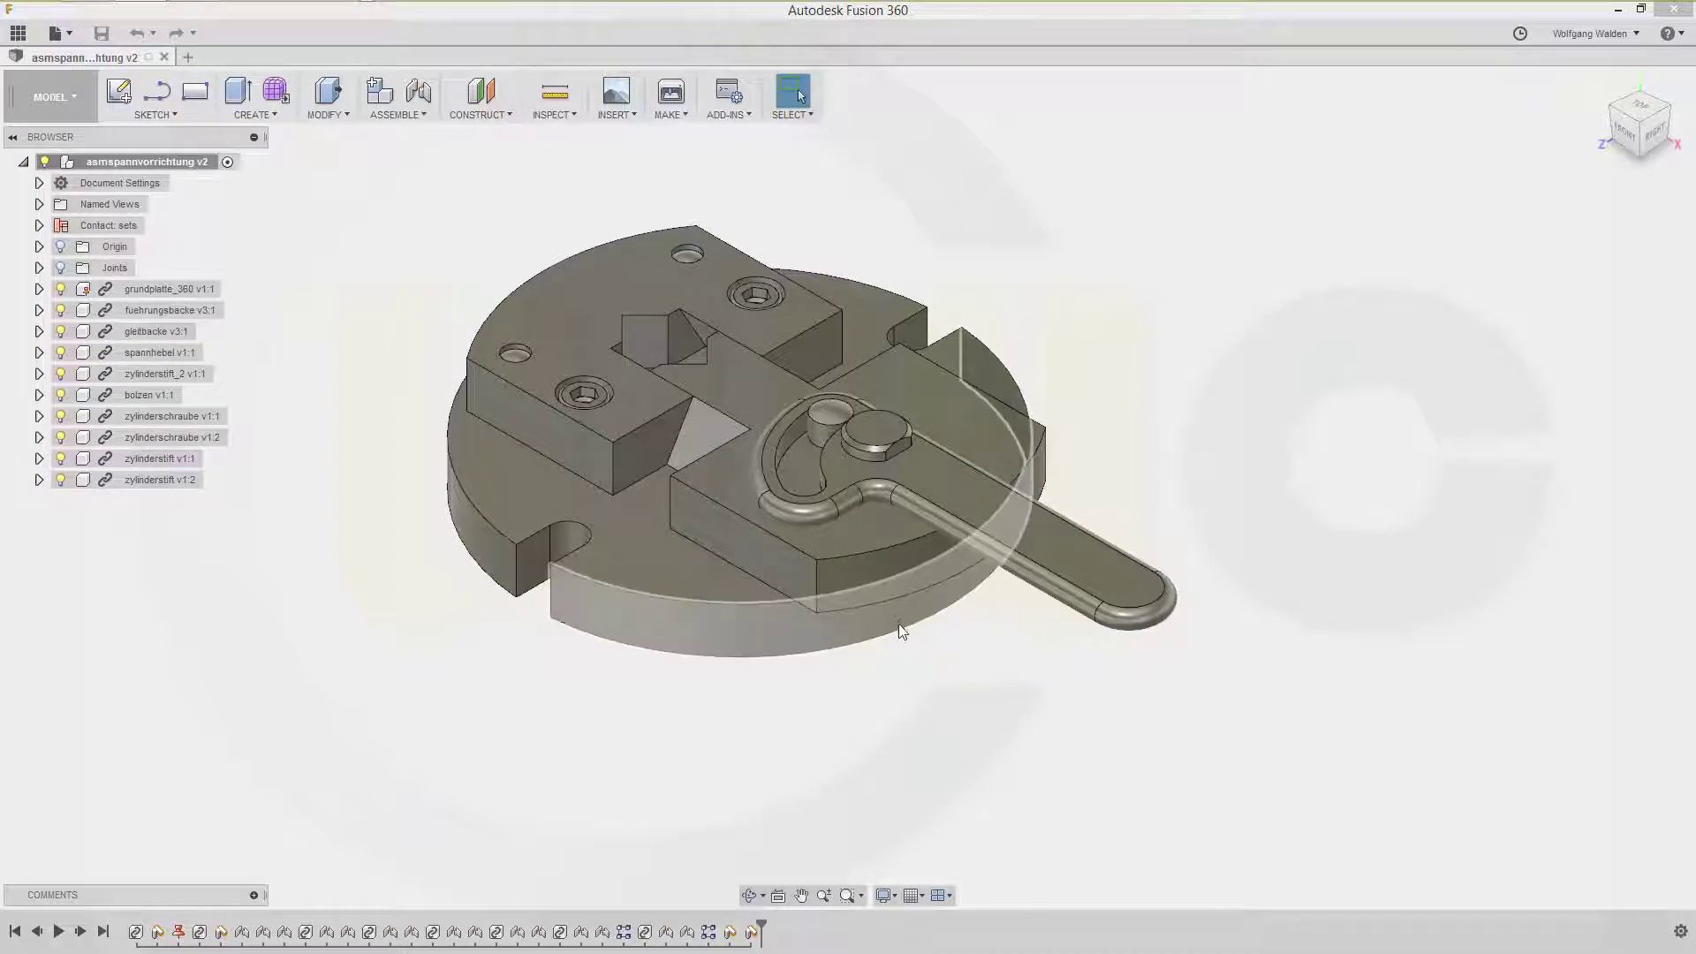
middle_drag(898, 624, 1042, 664)
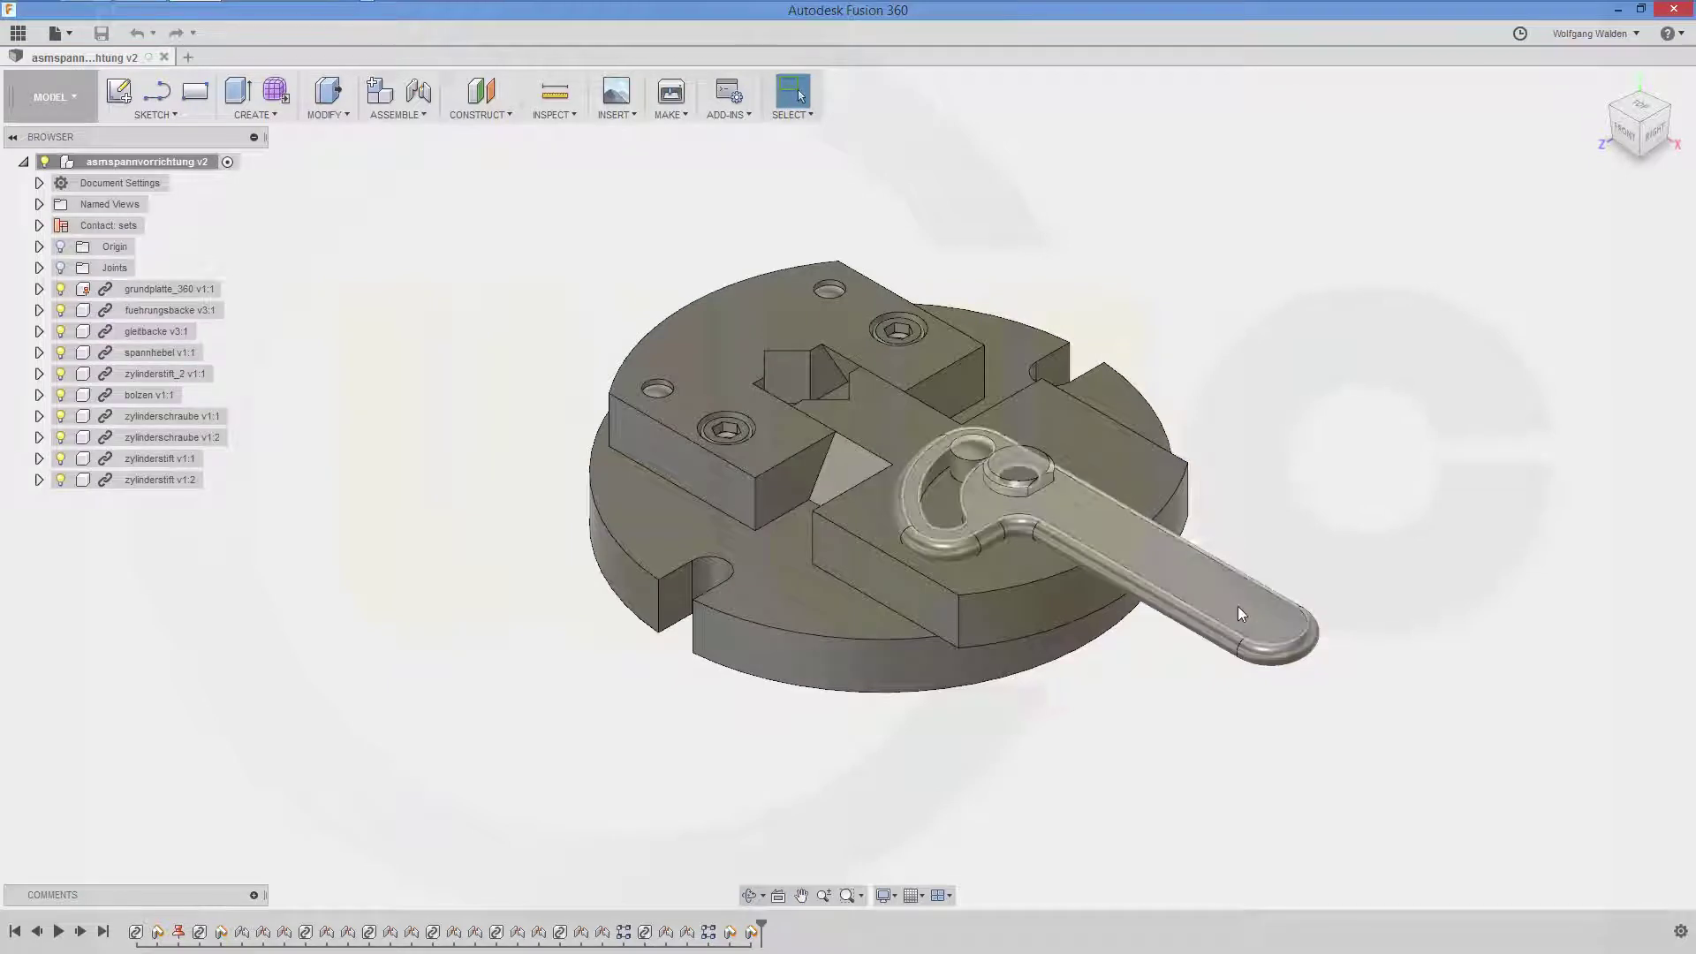
drag(1240, 613, 960, 703)
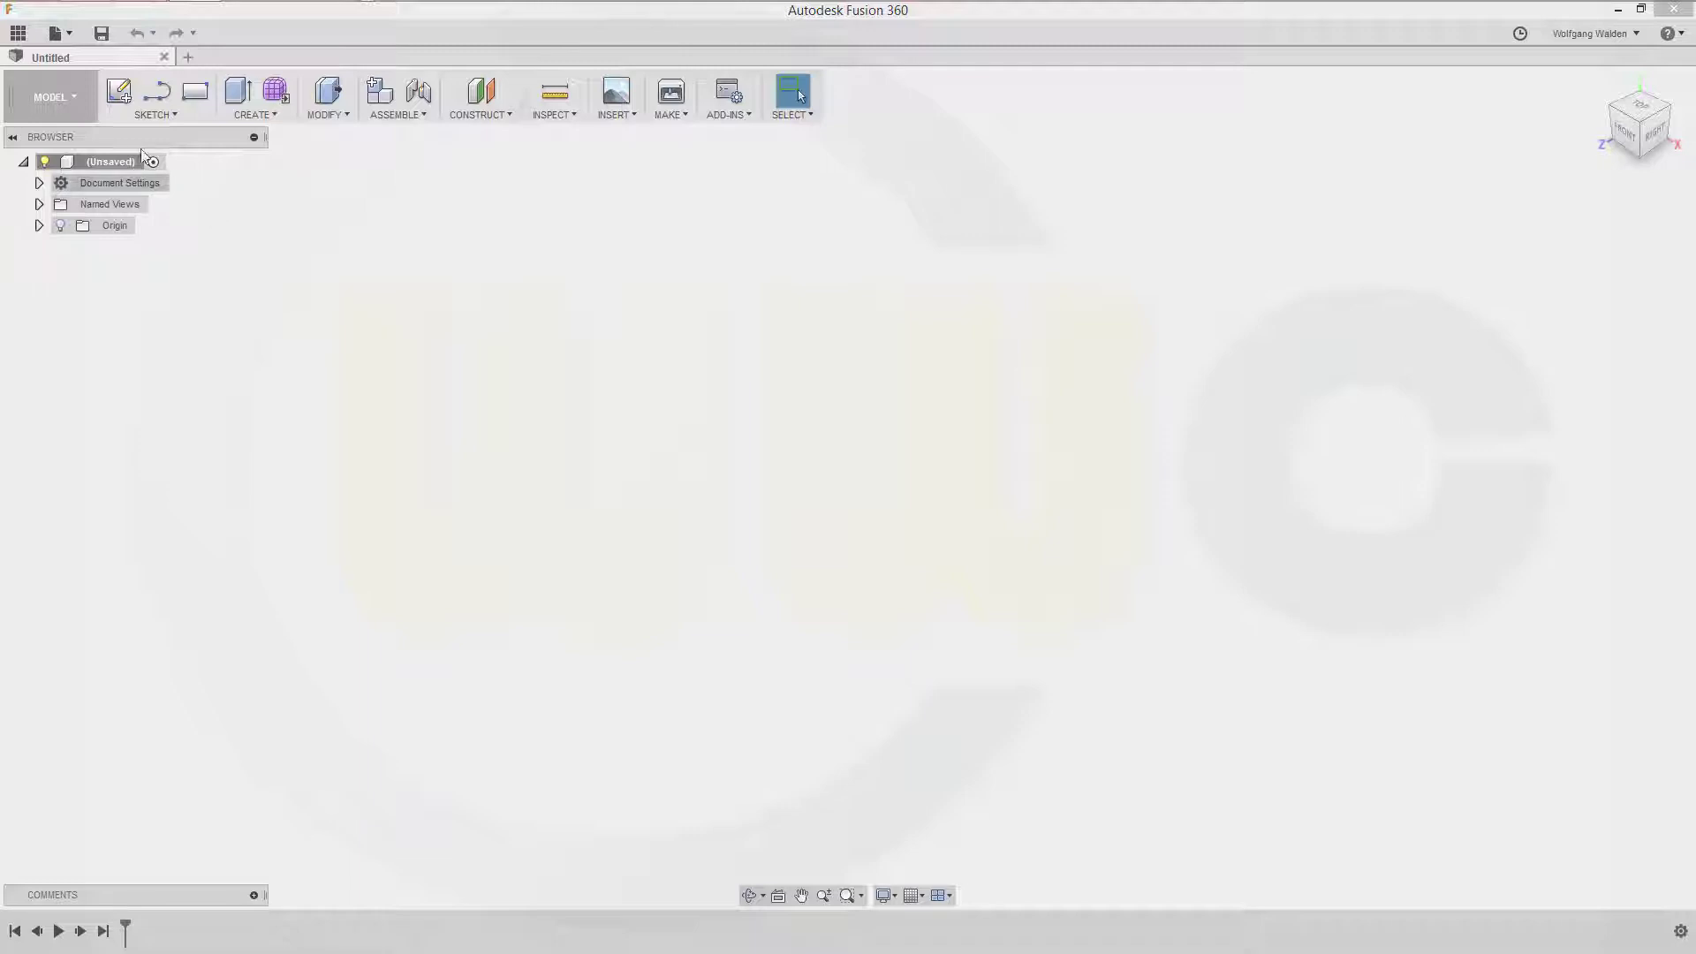
Browse the recent data and try to insert the grundplatte_360 part into the unsaved design.
click(24, 34)
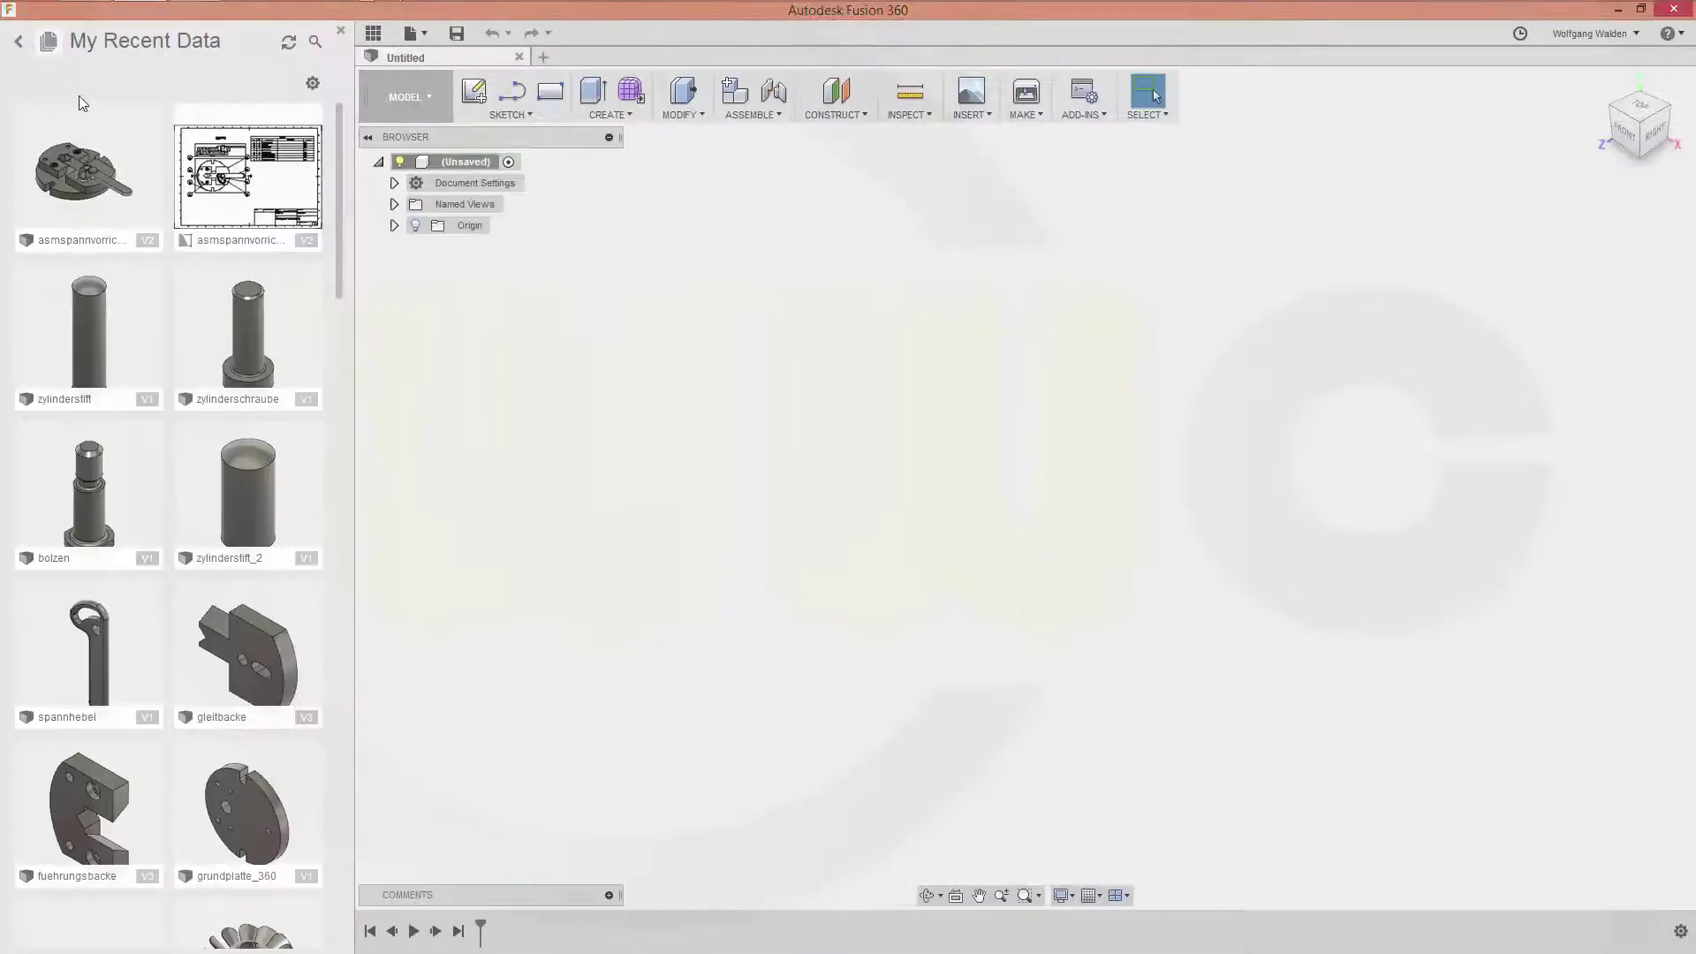
drag(338, 279, 340, 357)
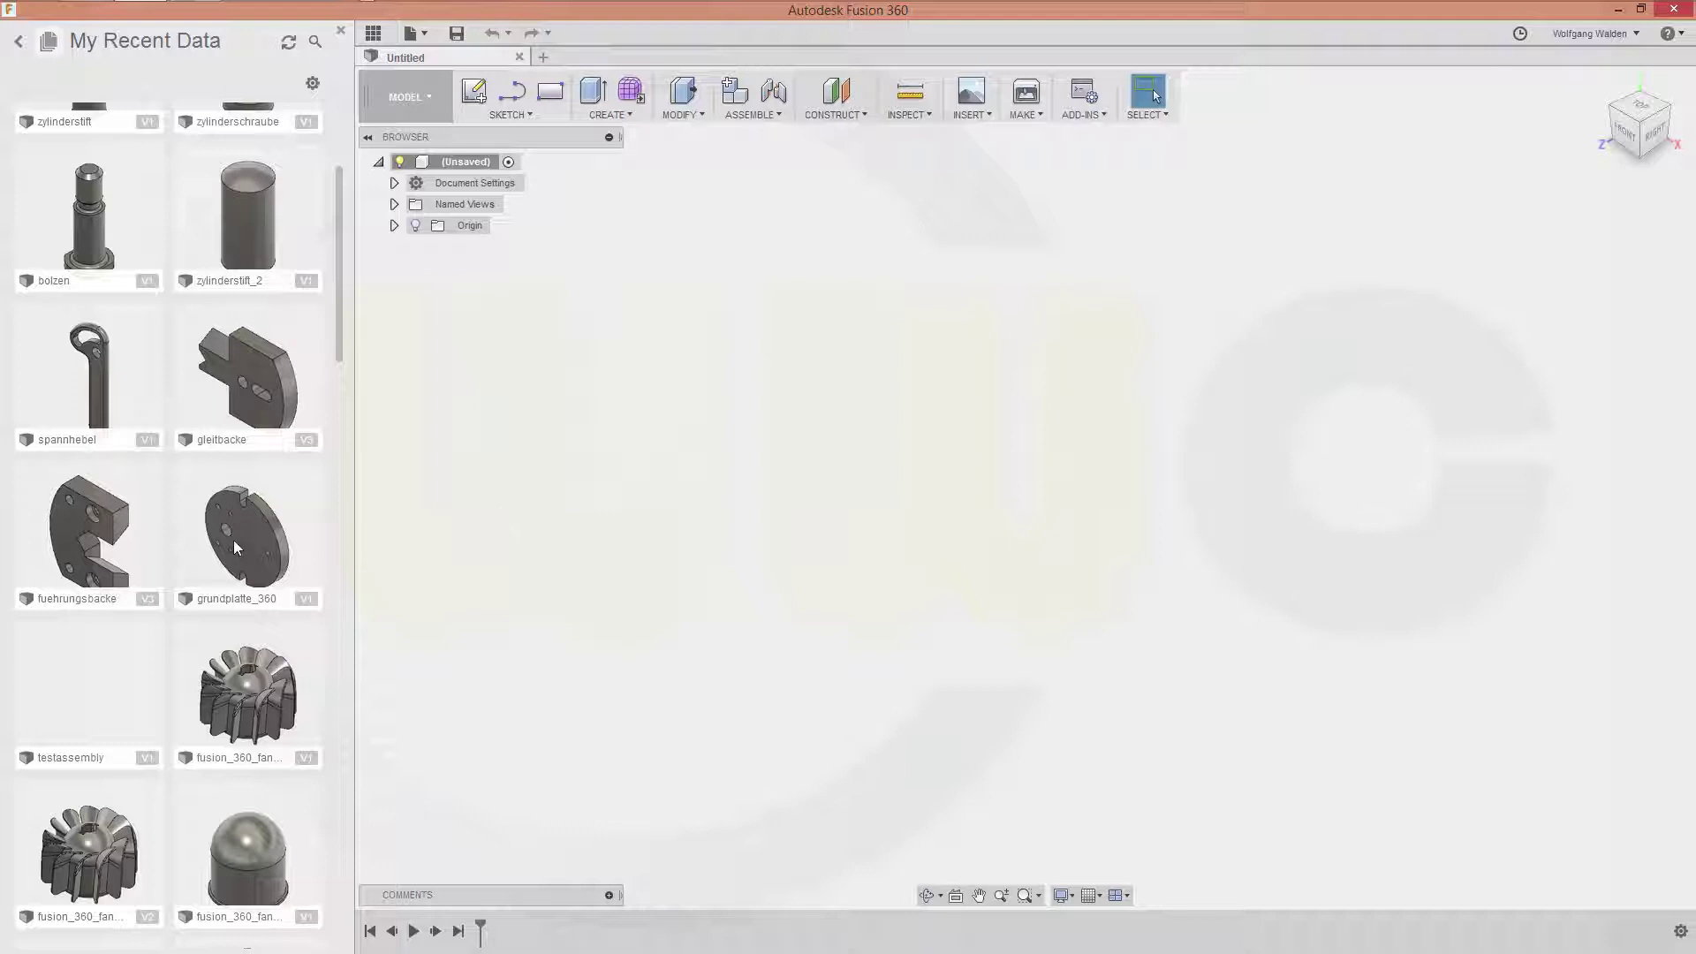
drag(236, 546, 809, 439)
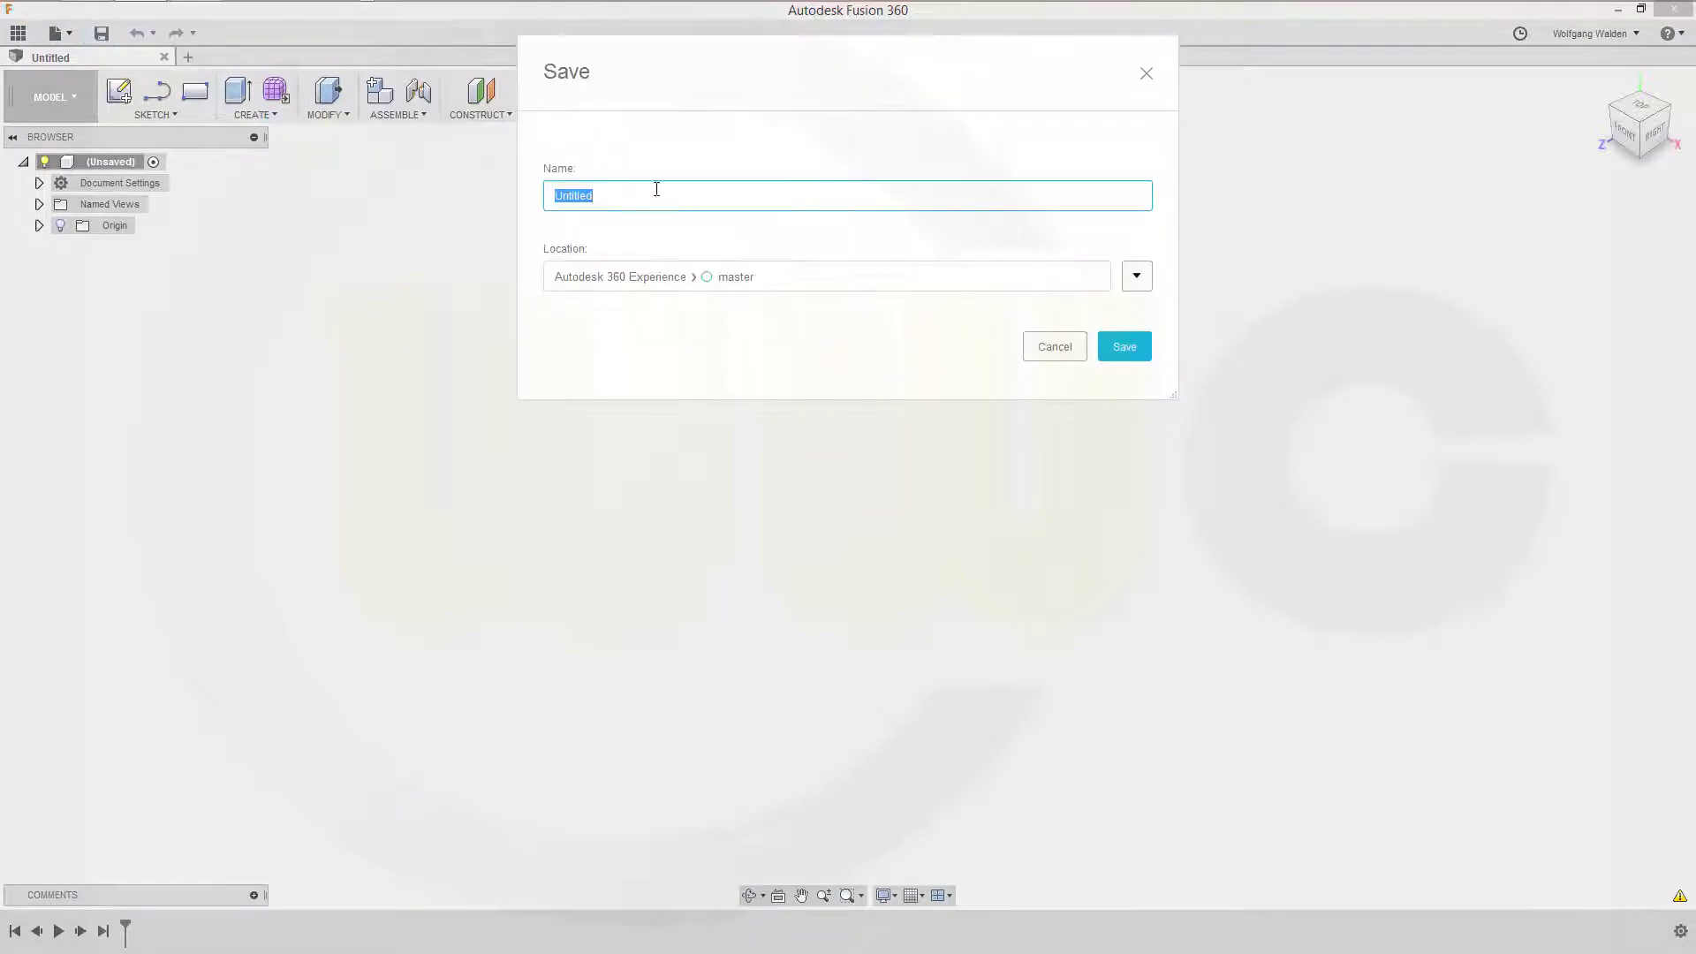
Save the design as asm_fusion_spannvorrichtung in the master folder of the spannvorrichtung project.
text(s)
text(fusion_spannvorrichtung)
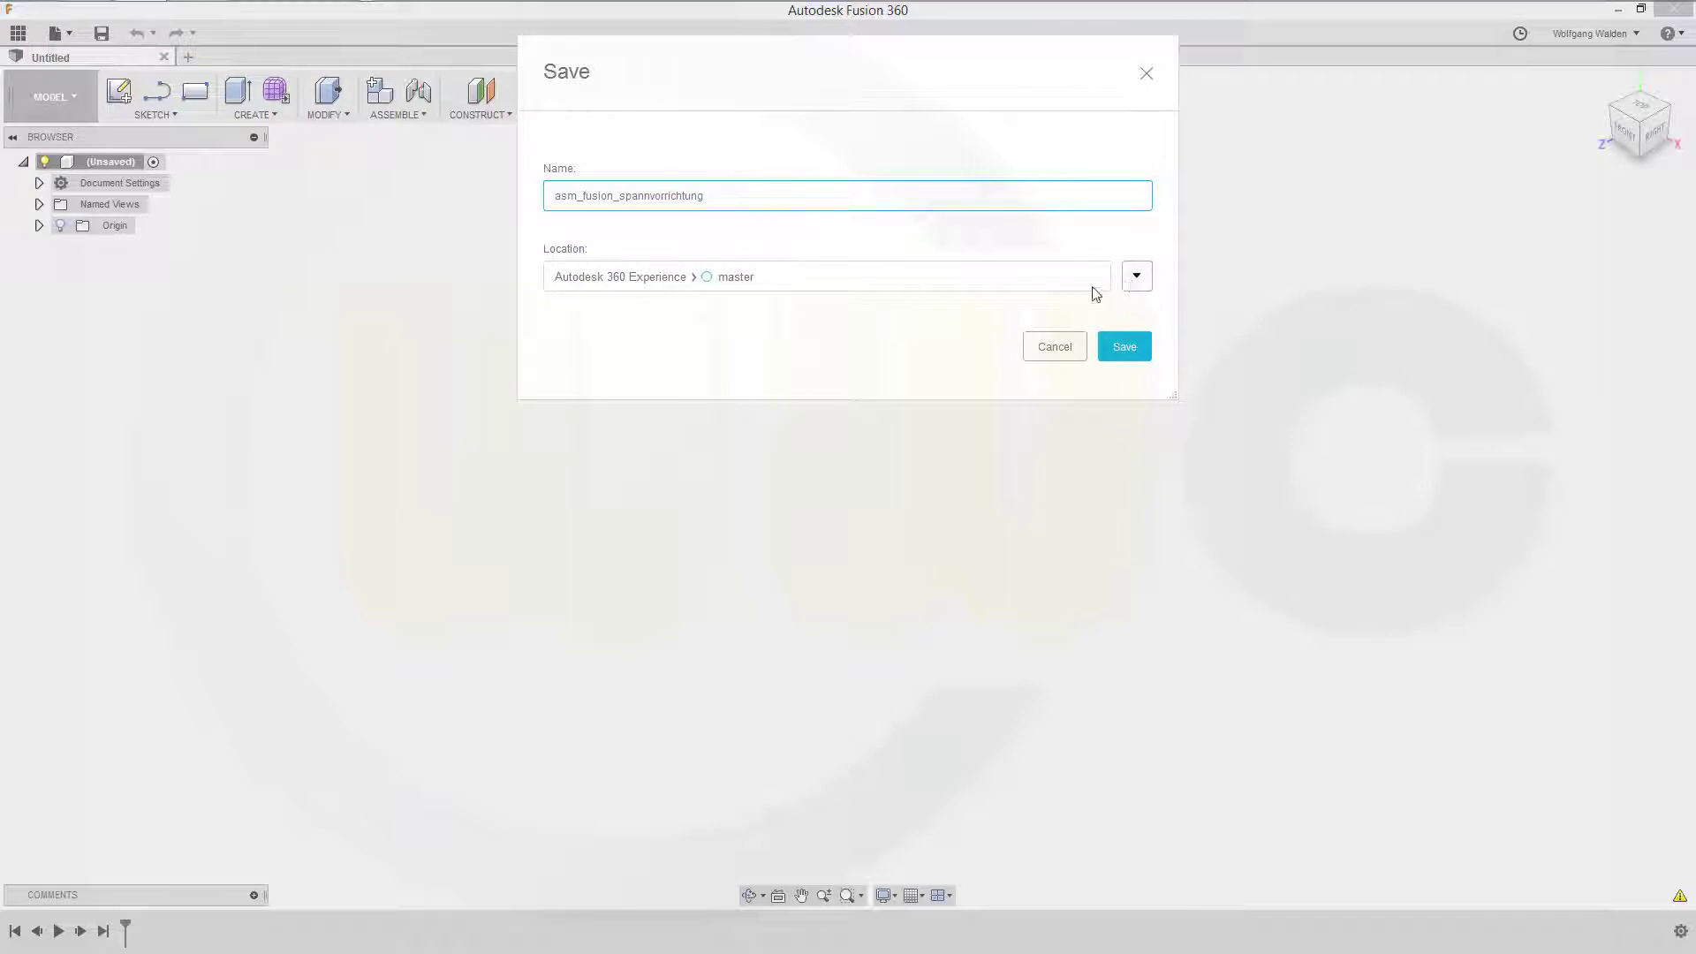
click(1137, 278)
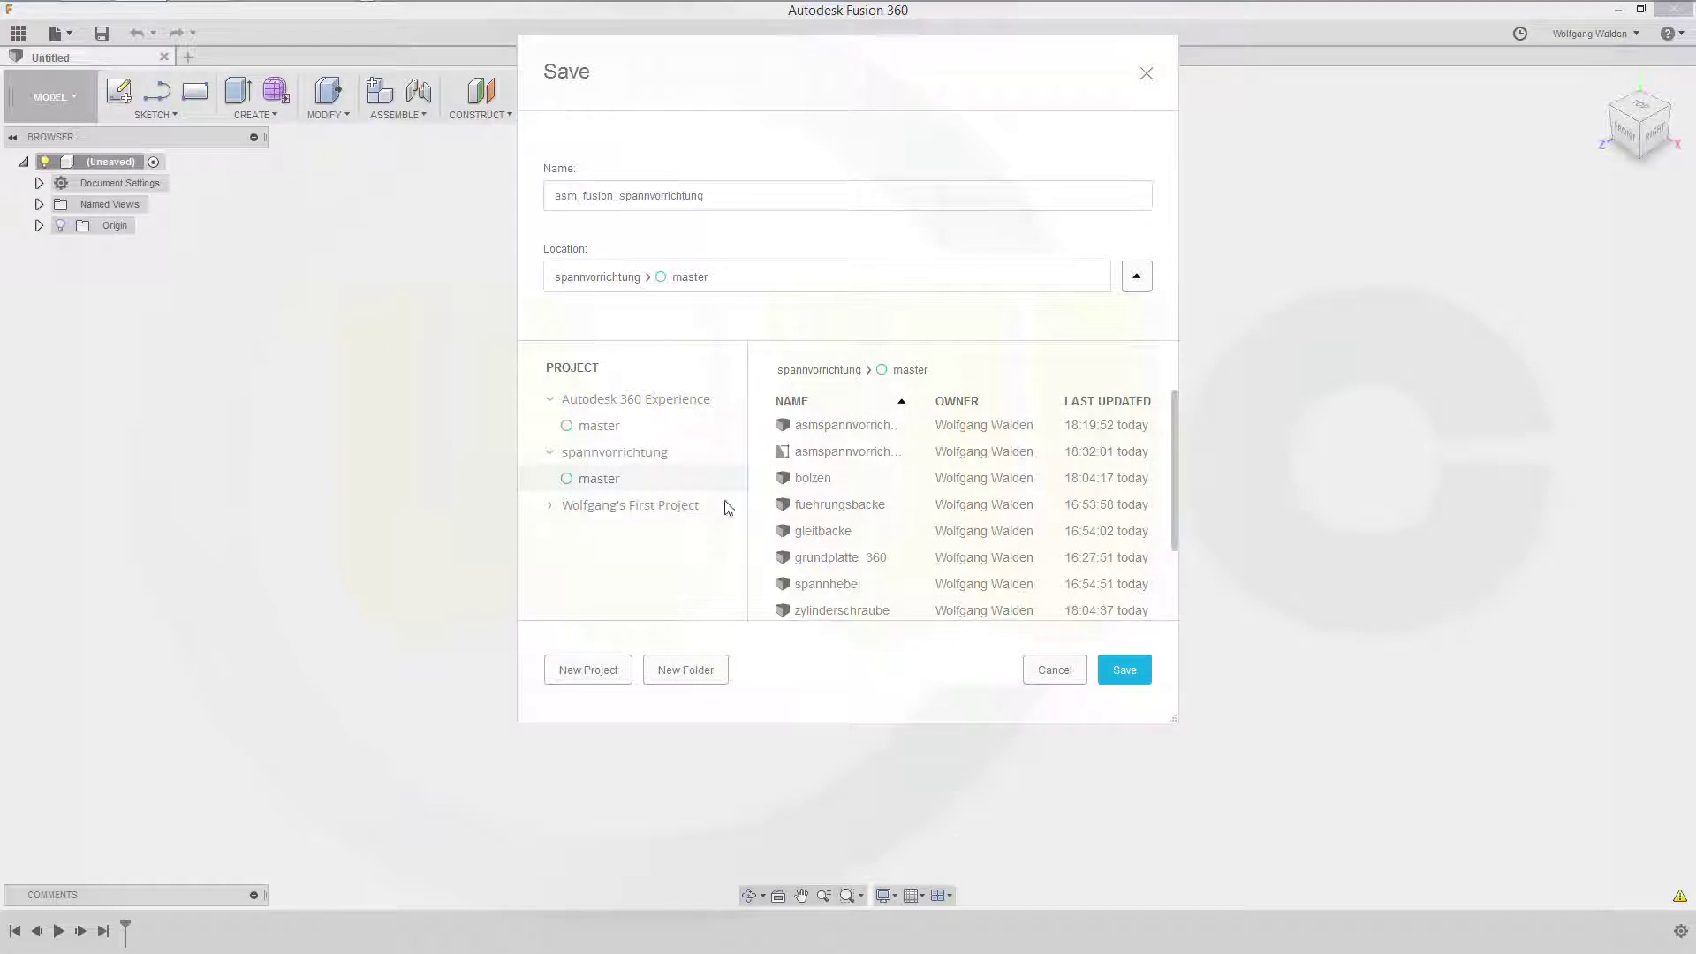
click(623, 457)
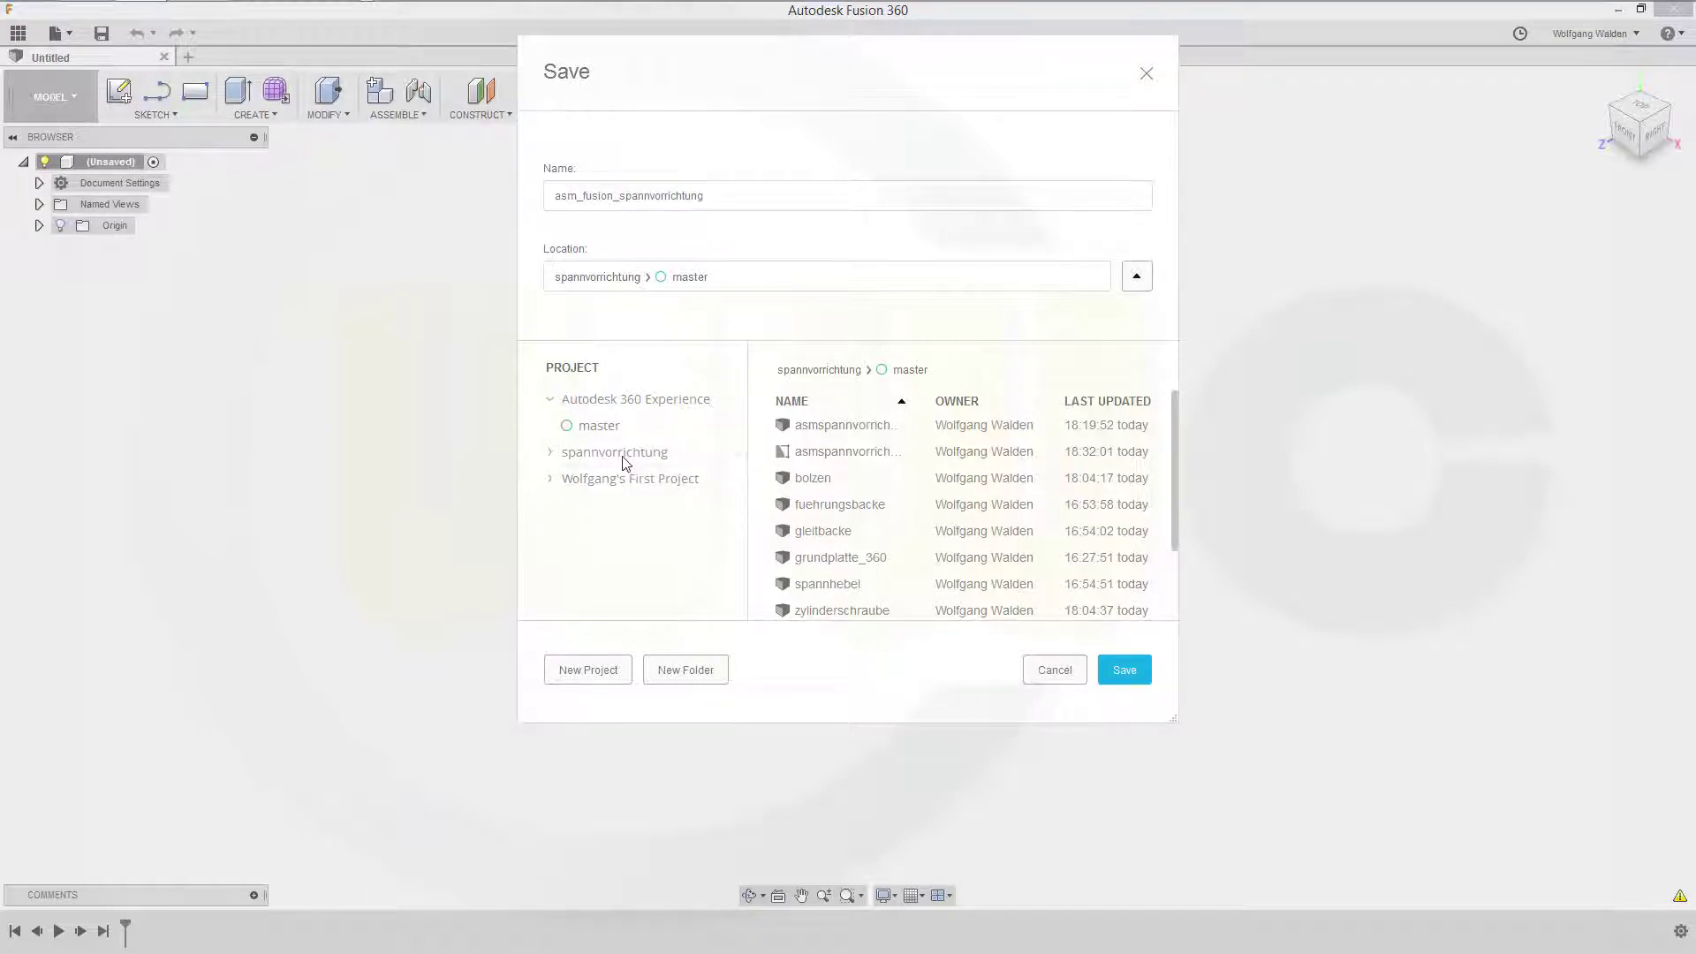
click(623, 456)
click(623, 456)
click(623, 456)
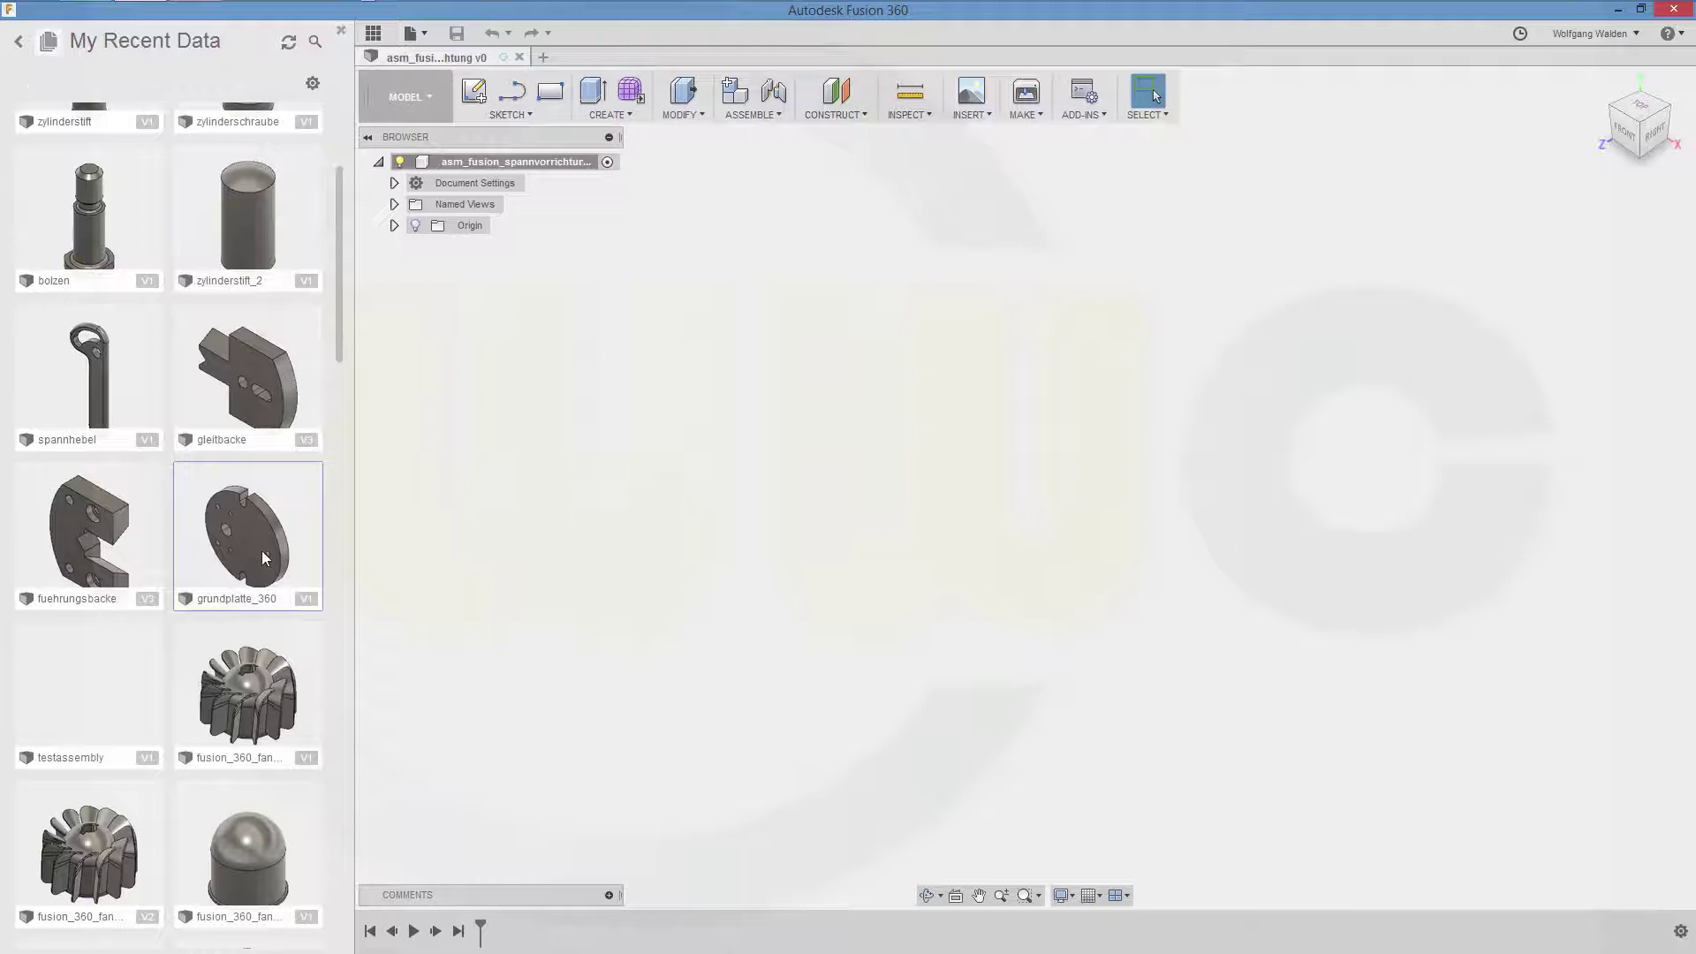
Insert the grundplatte_360 base plate into the assembly, rotated -90 degrees about X so it lies flat.
drag(261, 550, 829, 484)
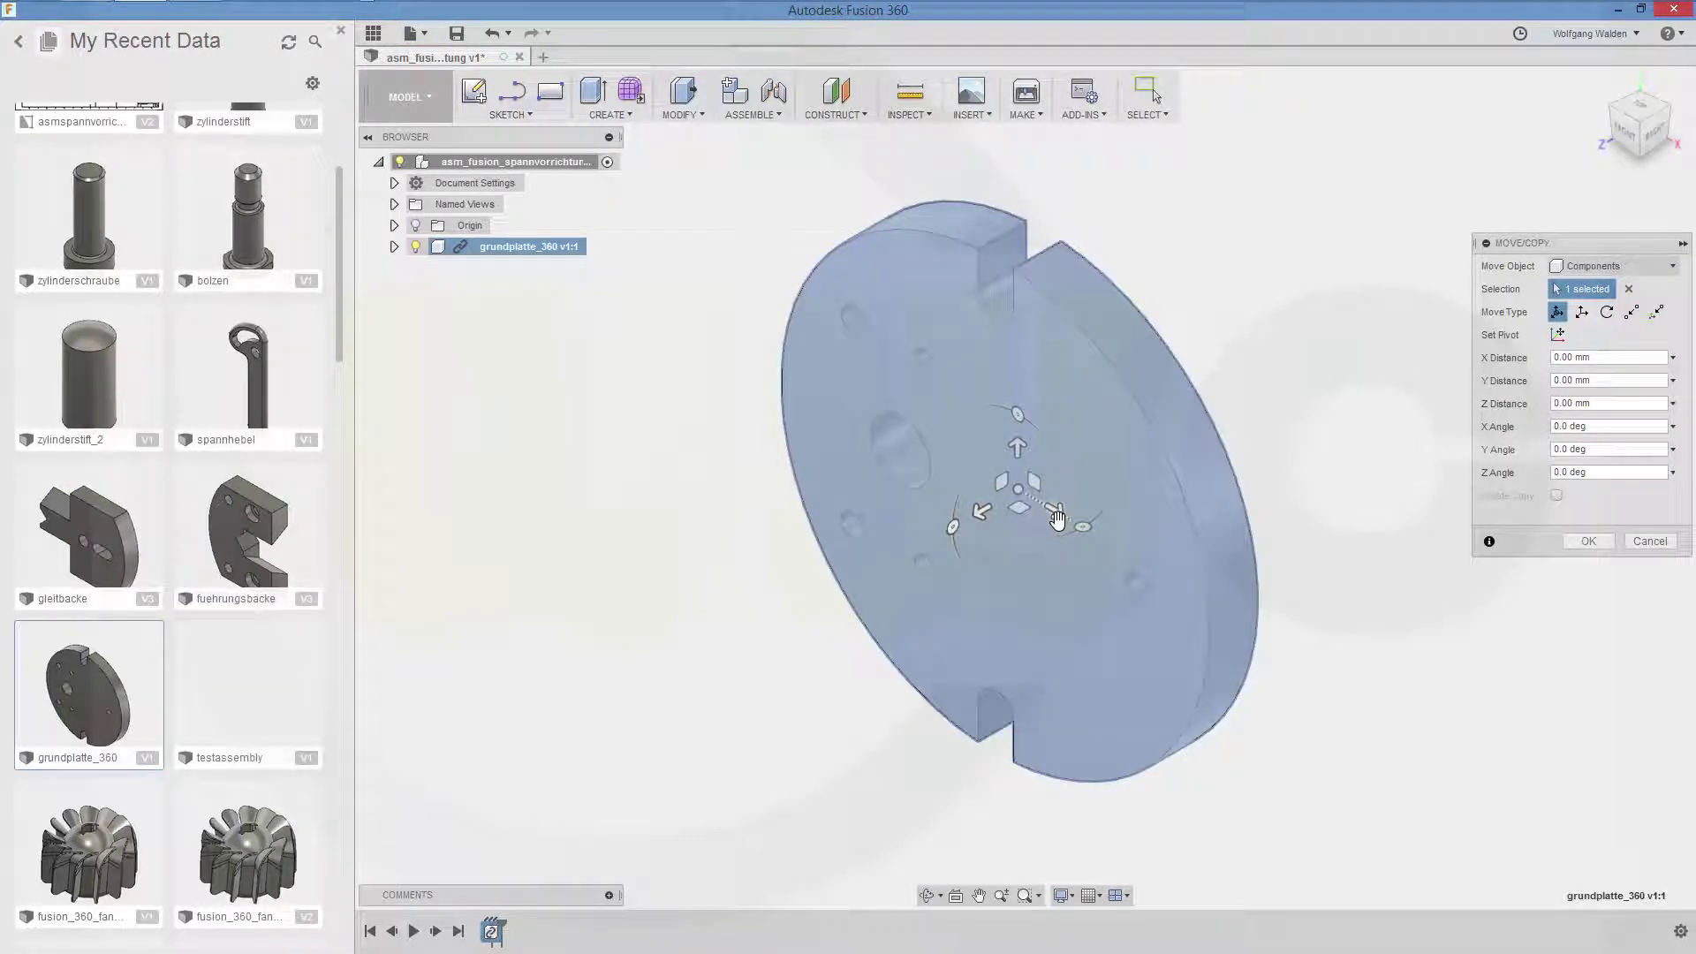
click(1605, 428)
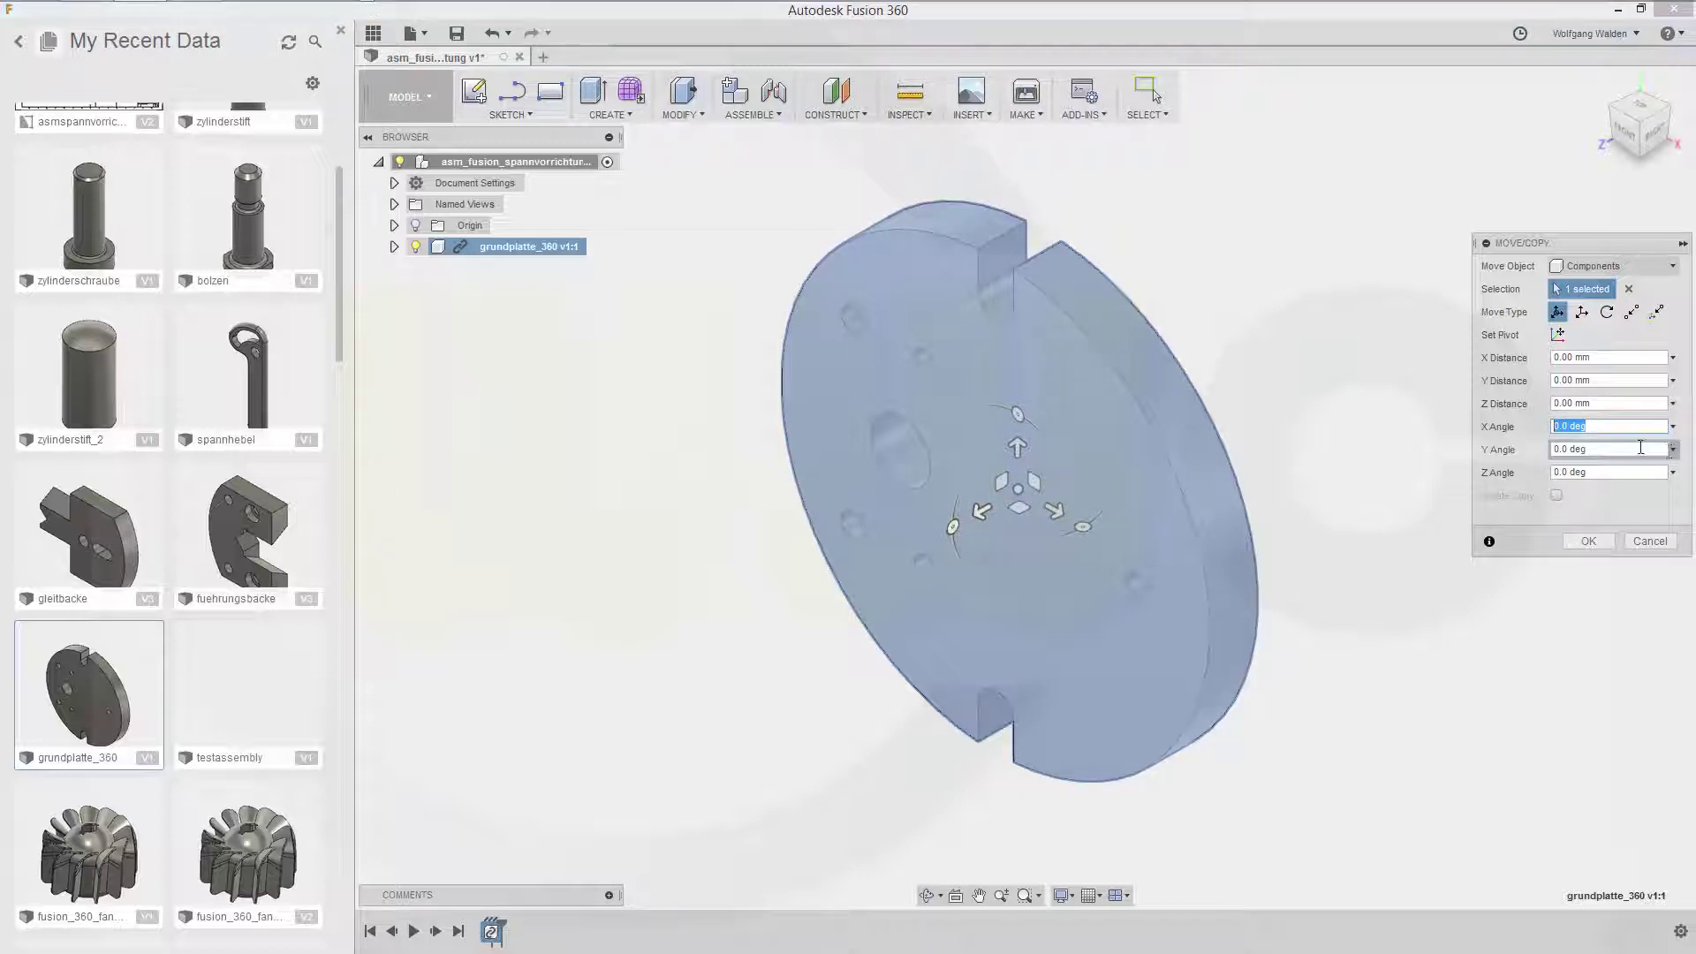
text(-90)
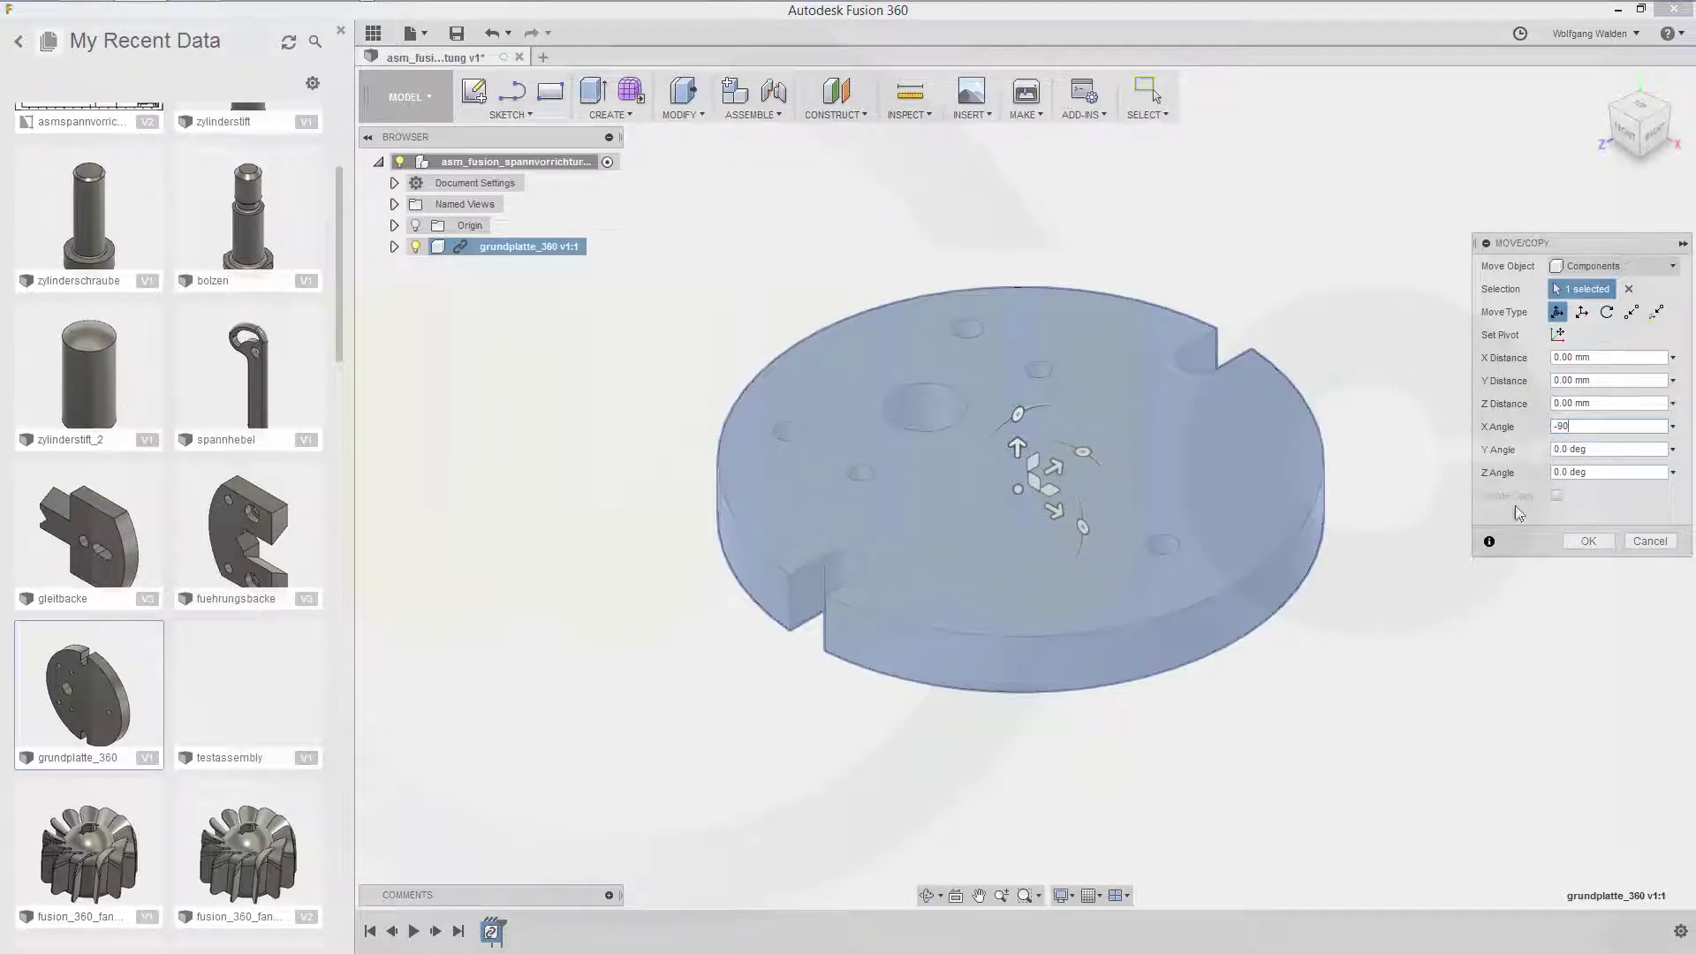
click(1590, 542)
click(1590, 542)
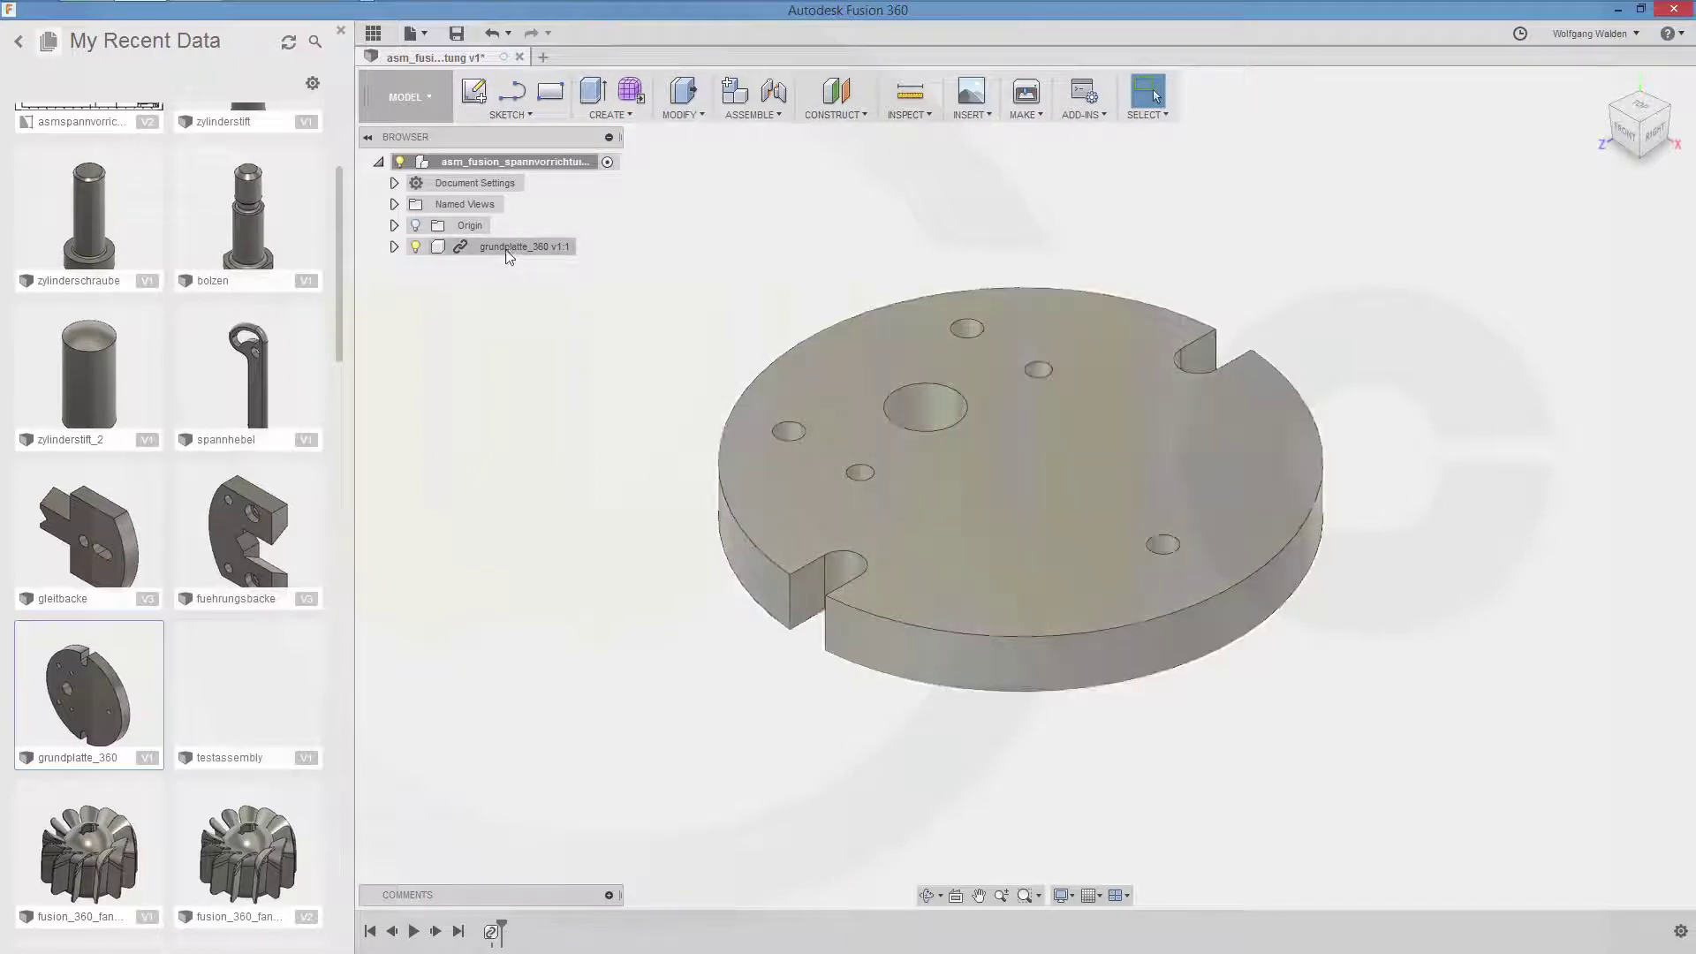
Ground the grundplatte_360 component so the base plate is fixed in place.
right_click(507, 247)
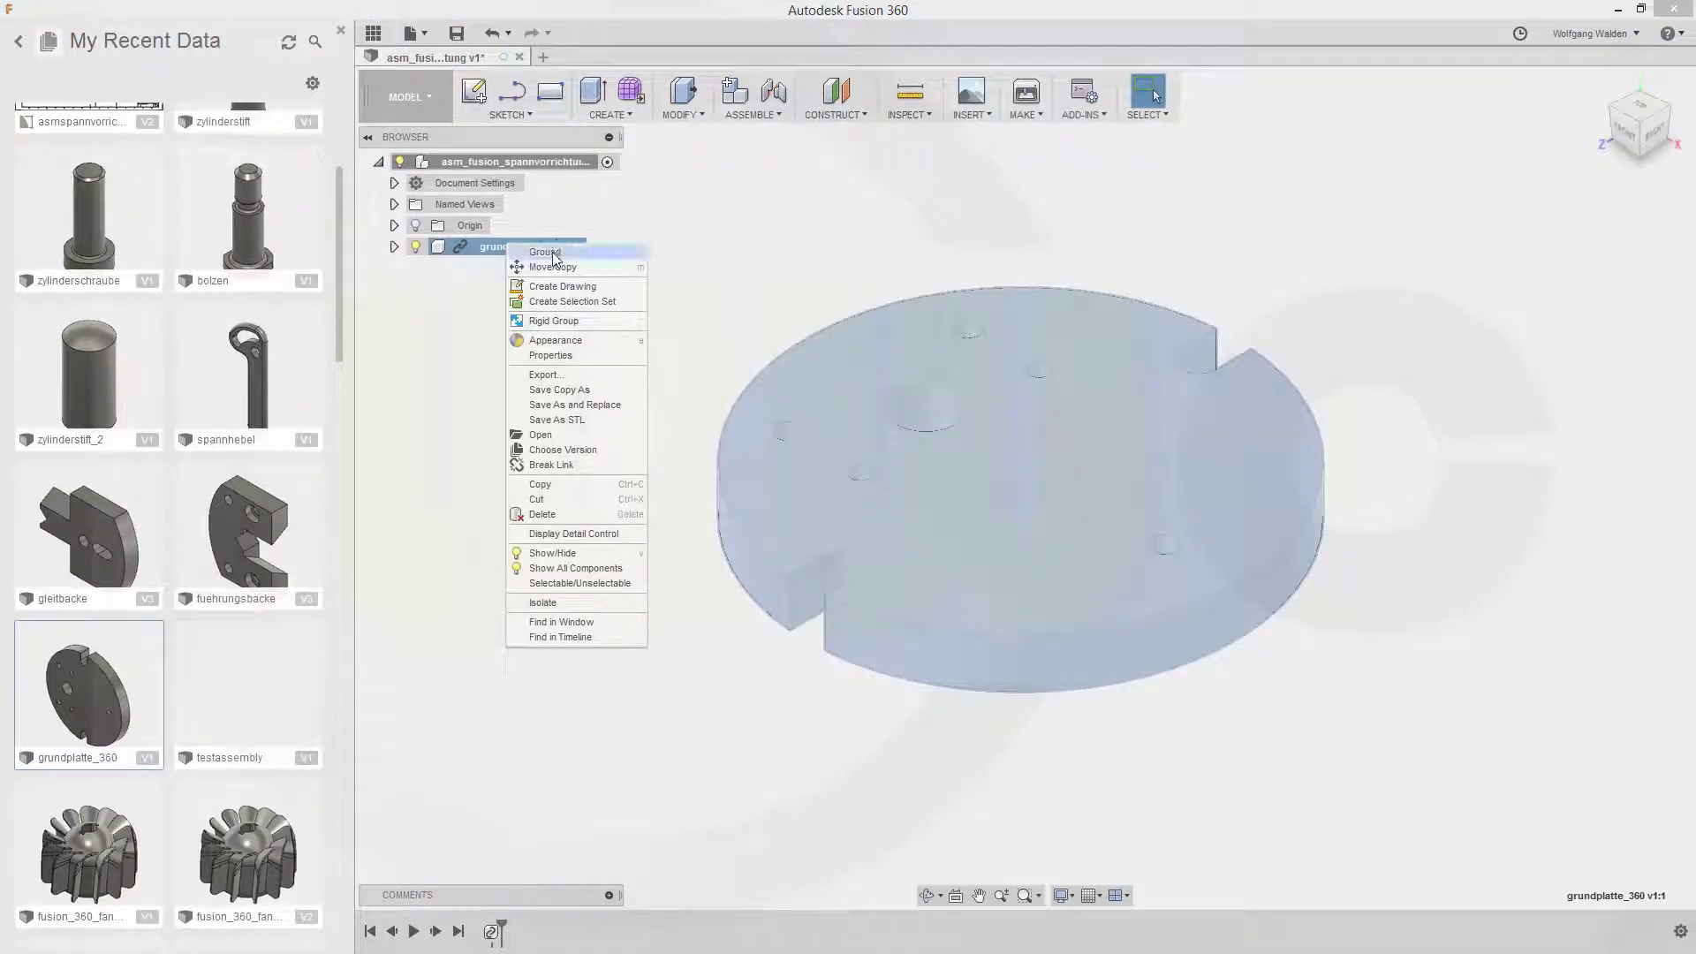
click(542, 252)
click(846, 235)
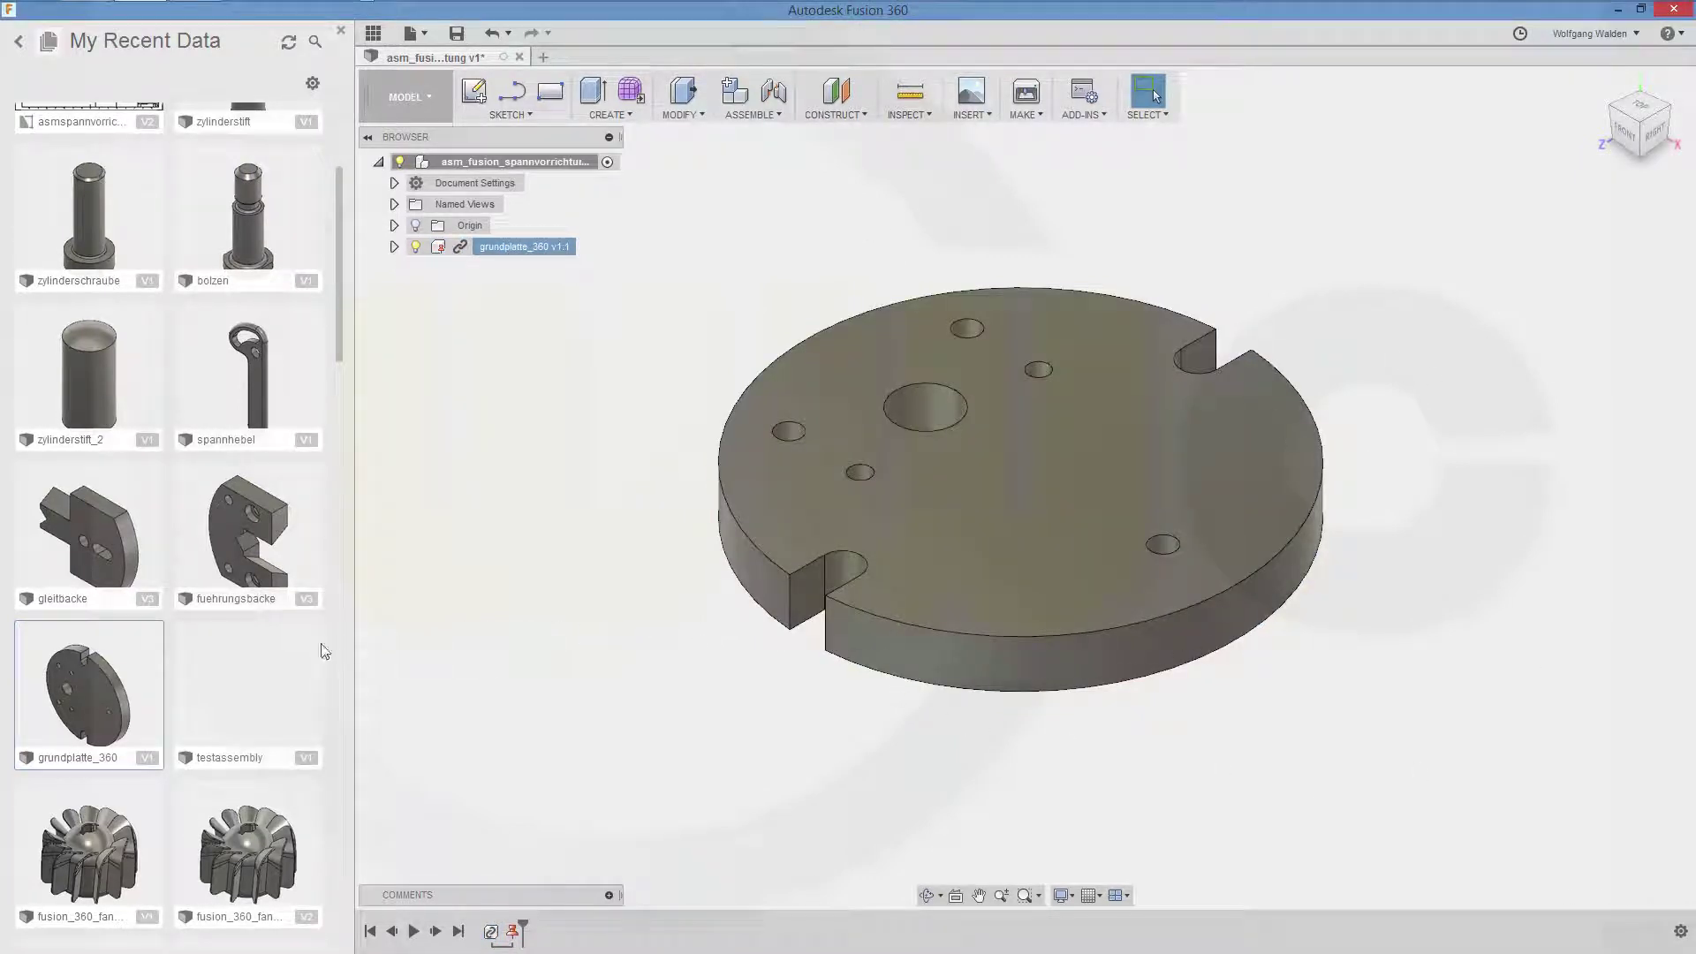
Insert the fuehrungsbacke part, raised 60 mm along Y and rotated -95 degrees about X above the base plate.
drag(244, 532, 684, 256)
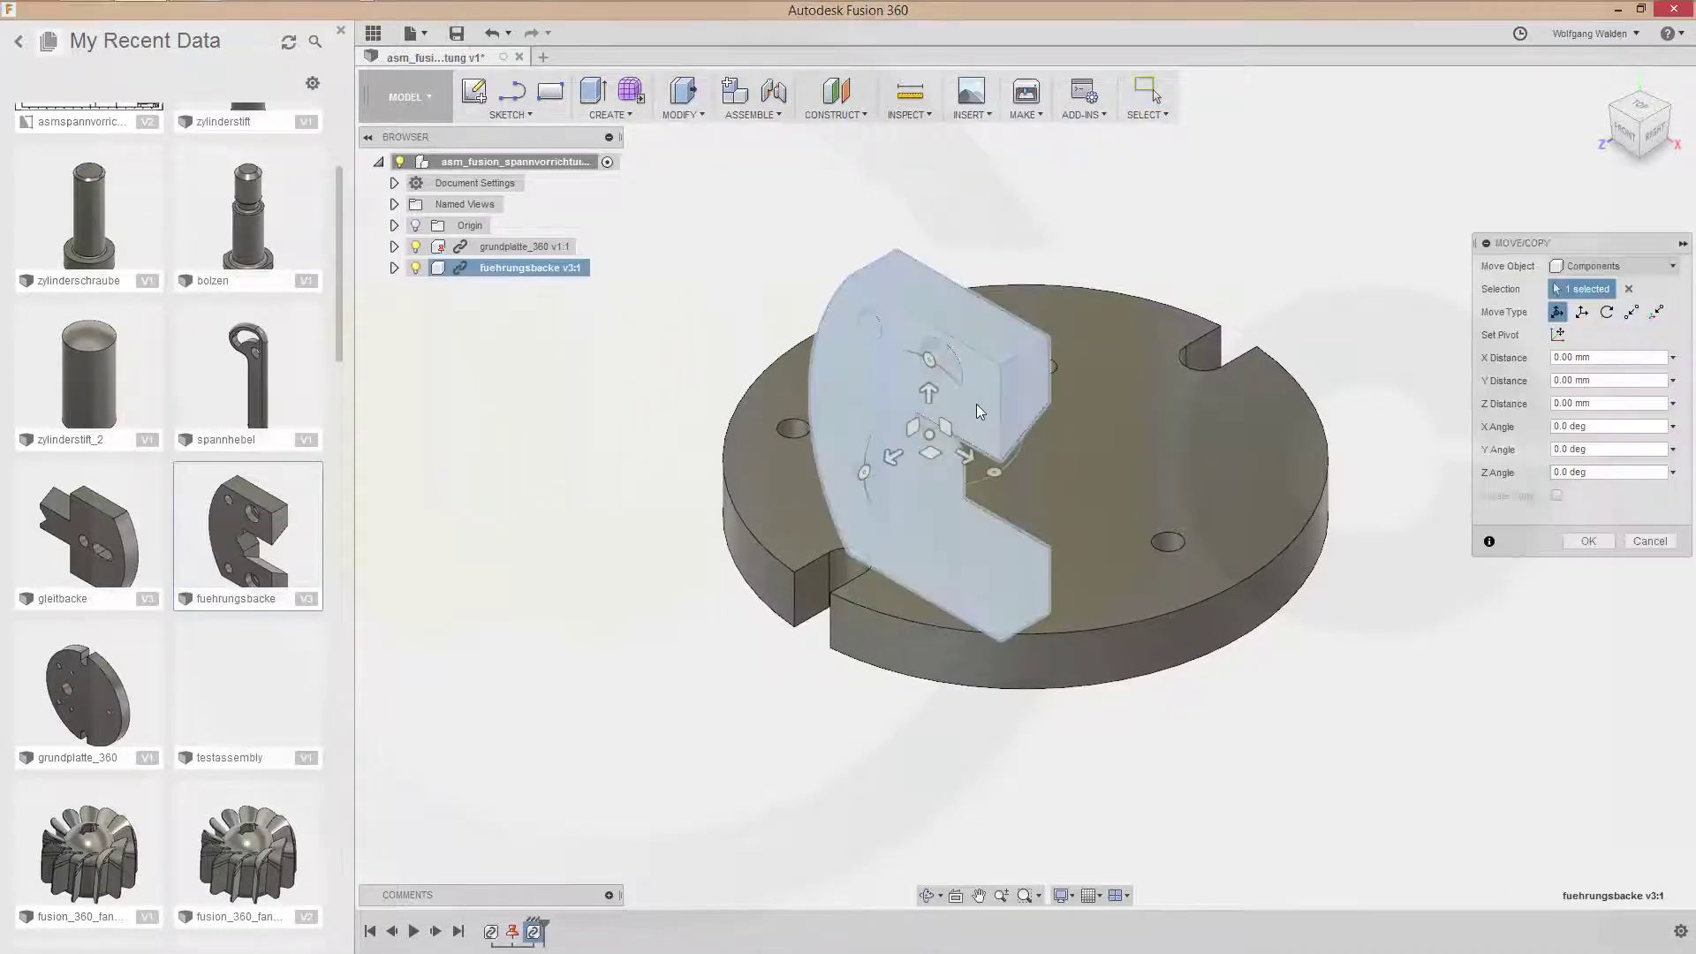
drag(929, 394, 927, 233)
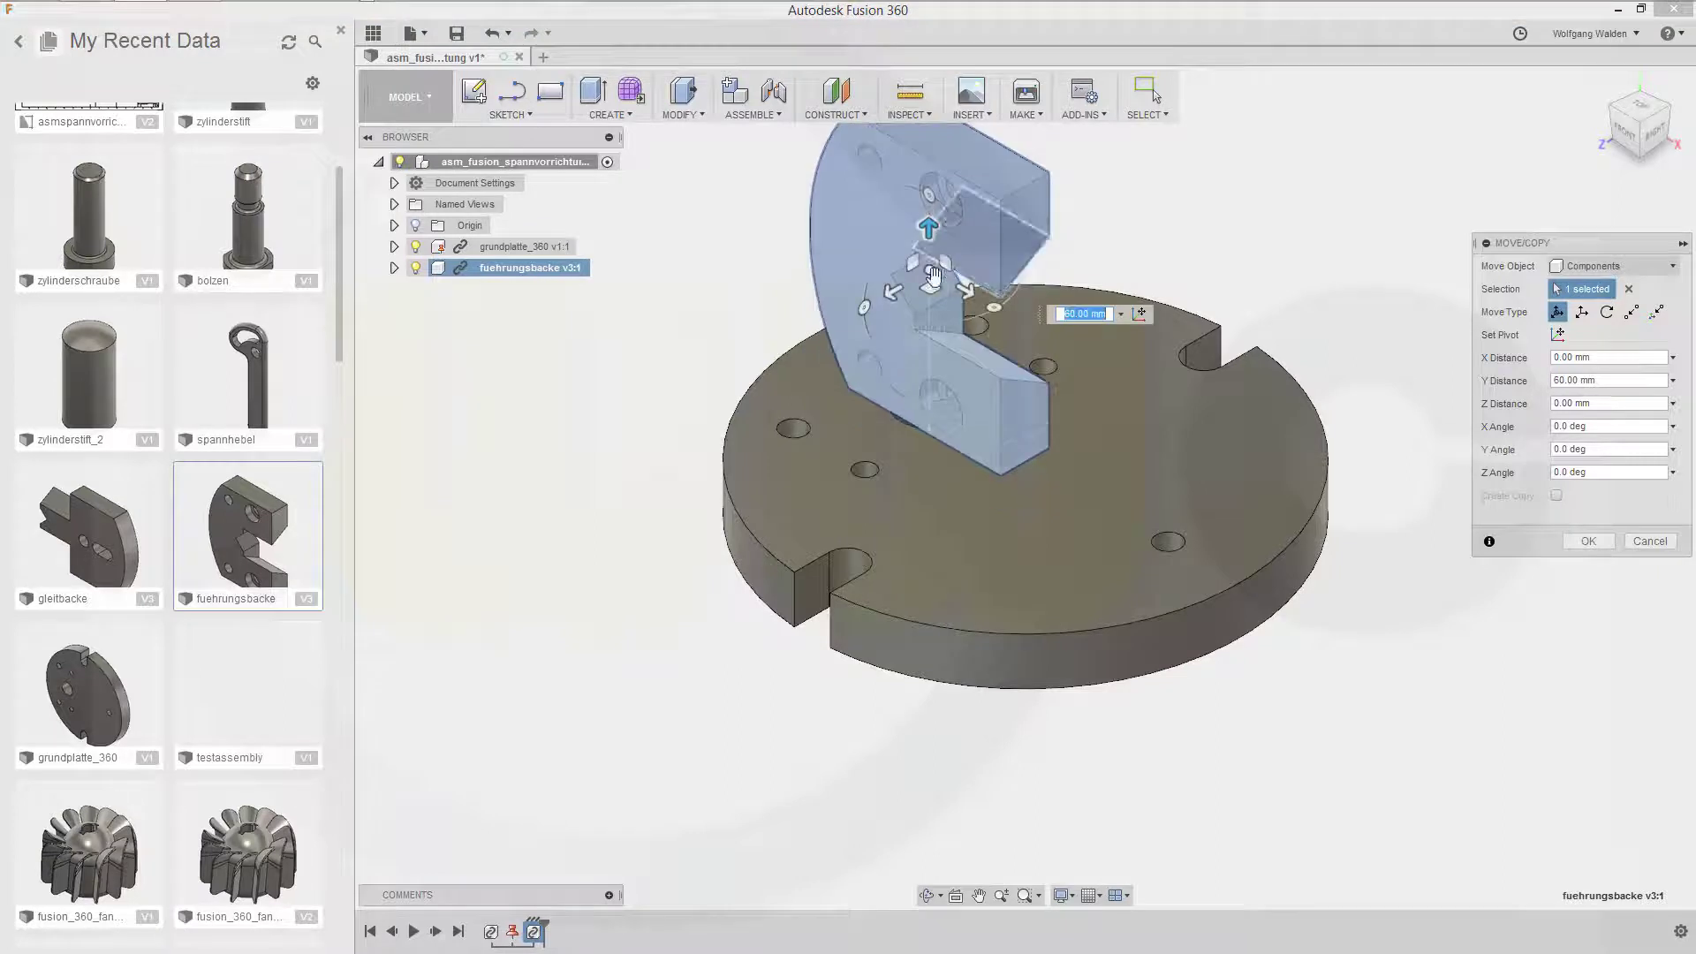
drag(866, 322, 934, 191)
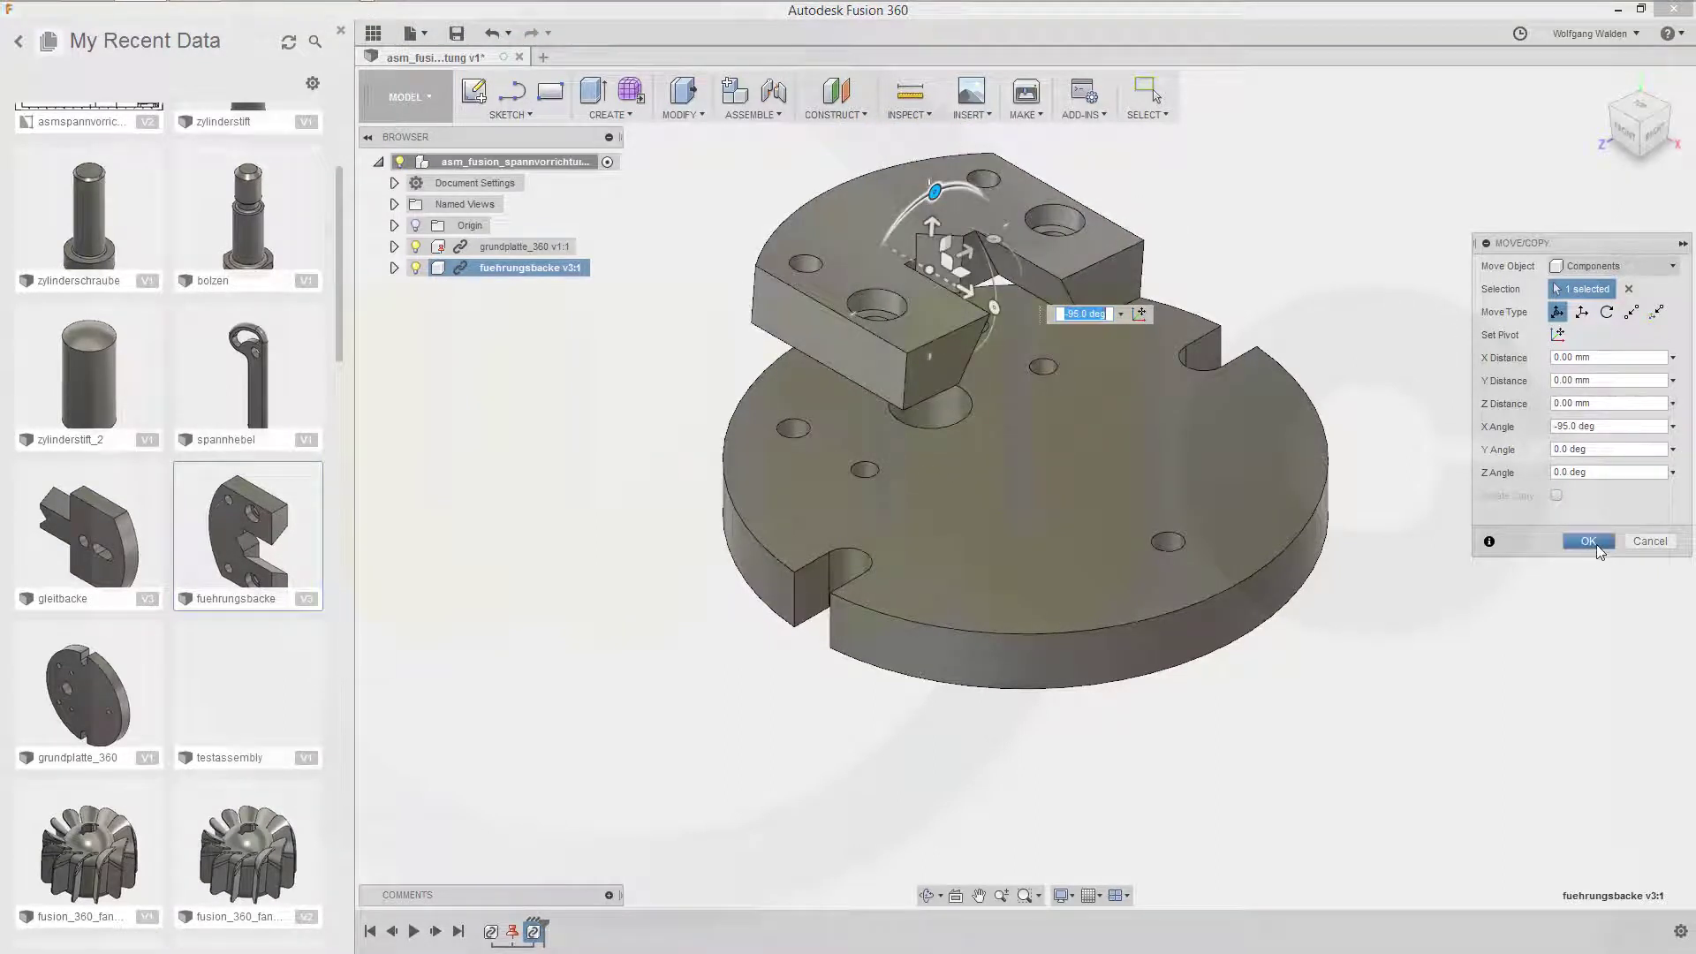
click(1588, 541)
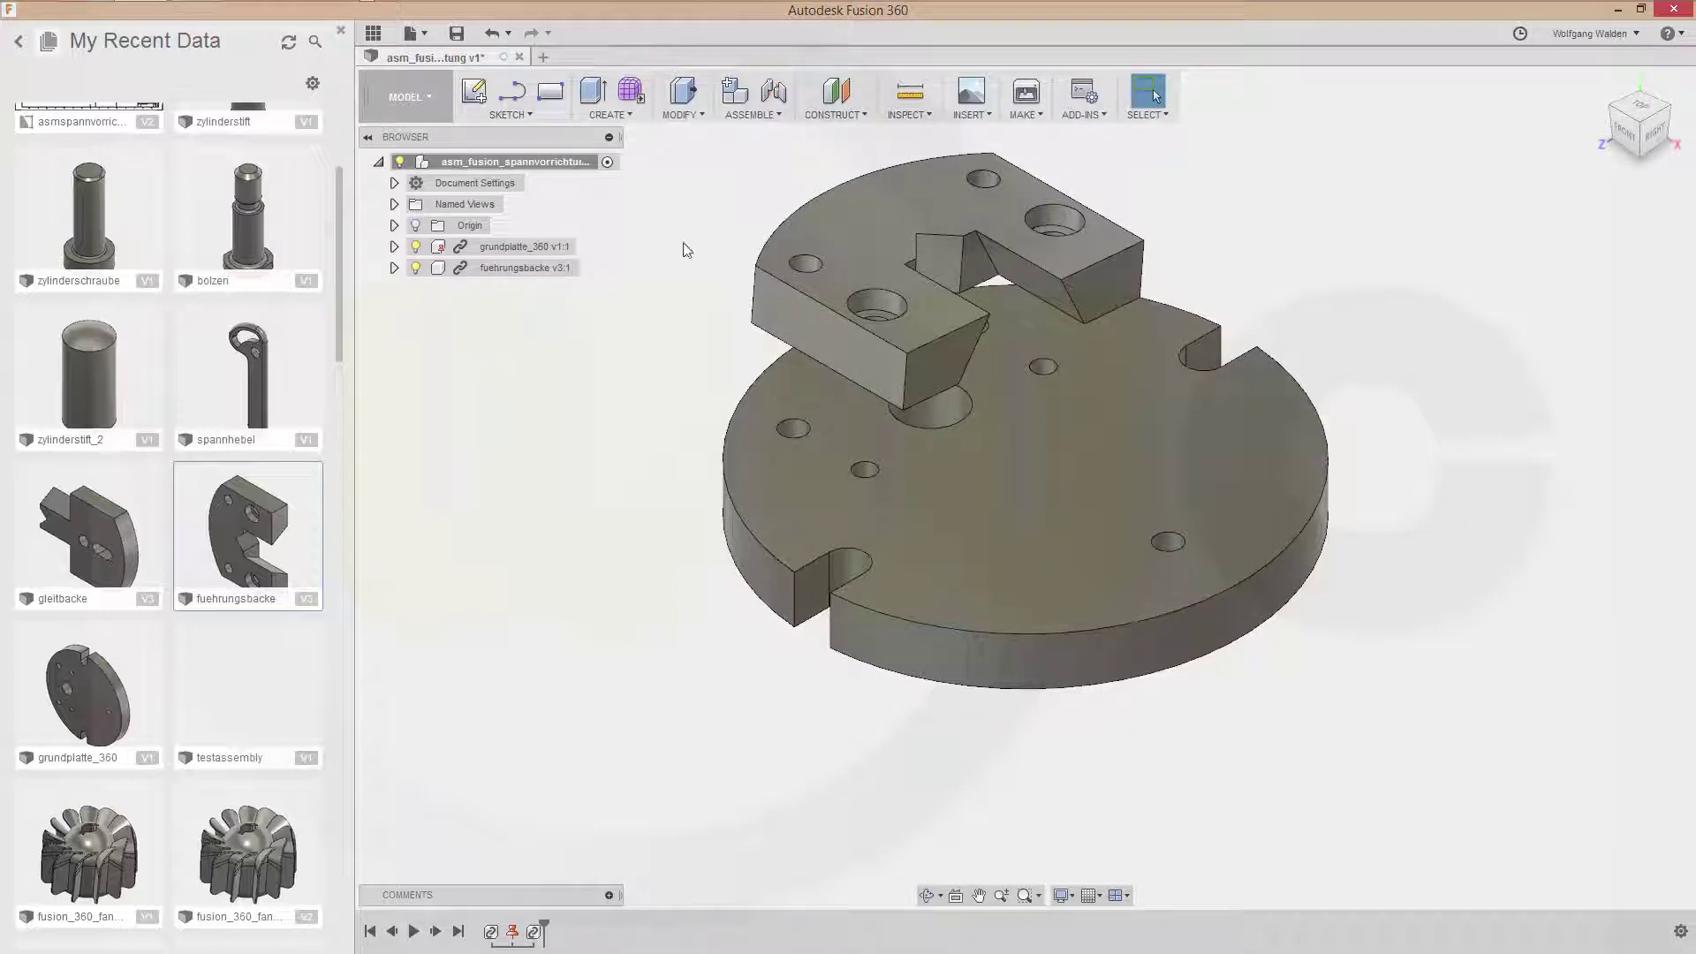
Create a cylindrical joint between one counterbored hole of the fuehrungsbacke and the matching small hole in the base plate.
click(775, 97)
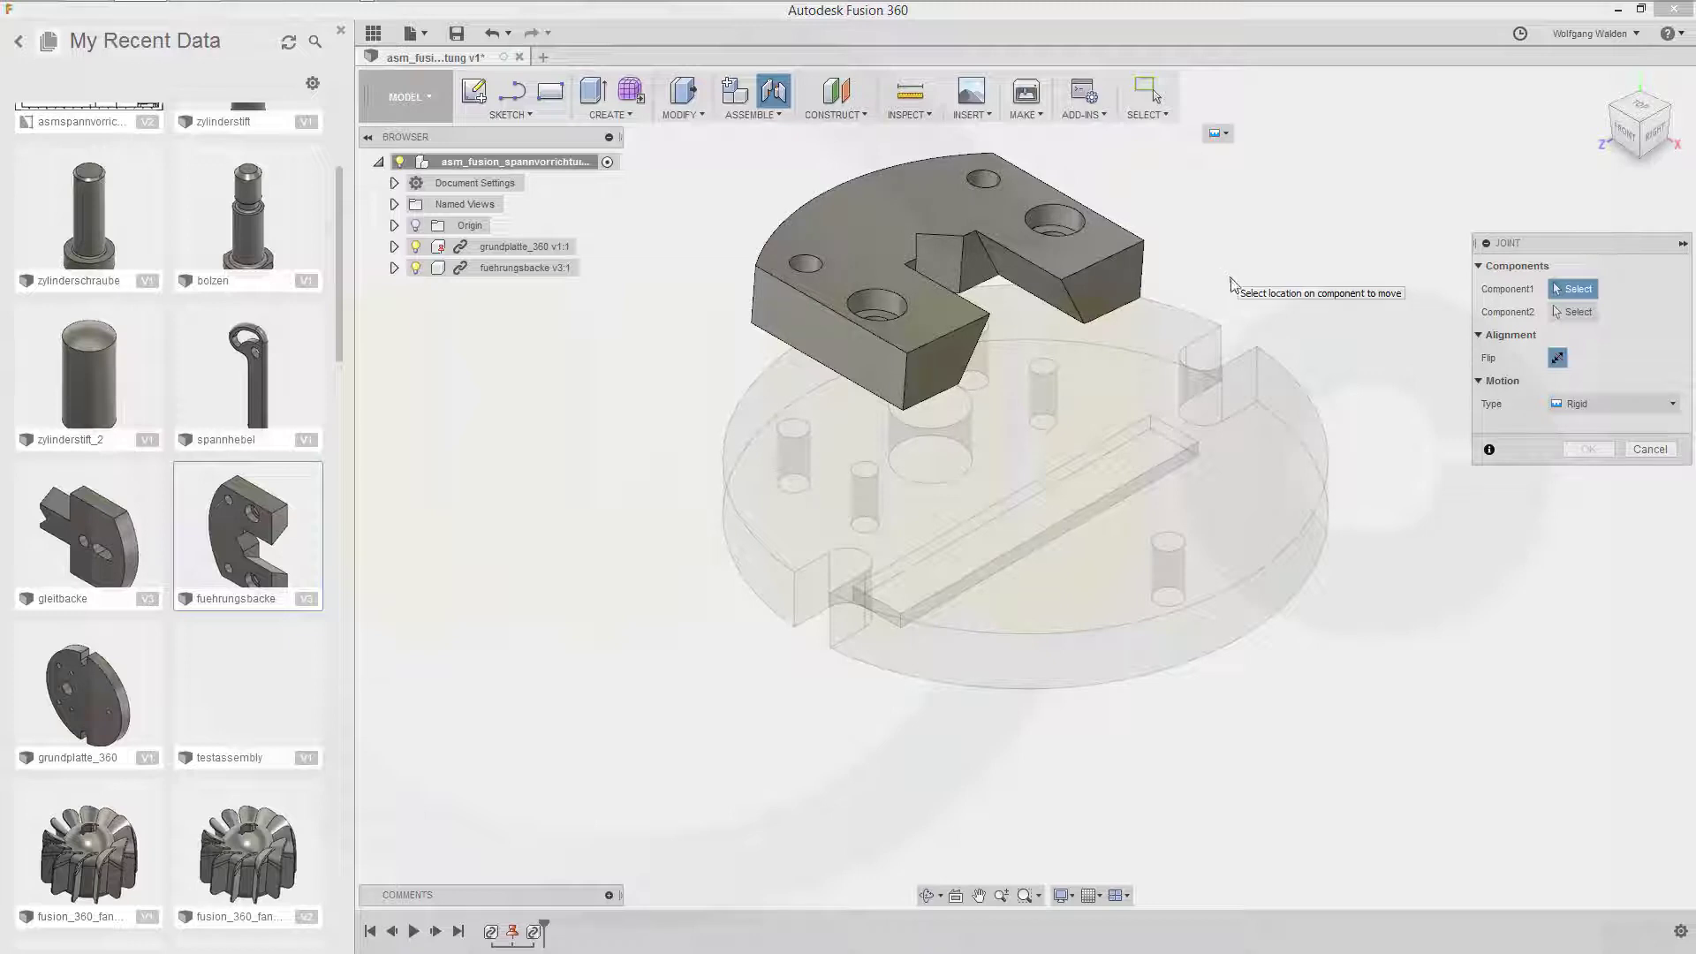
click(1674, 407)
click(1595, 485)
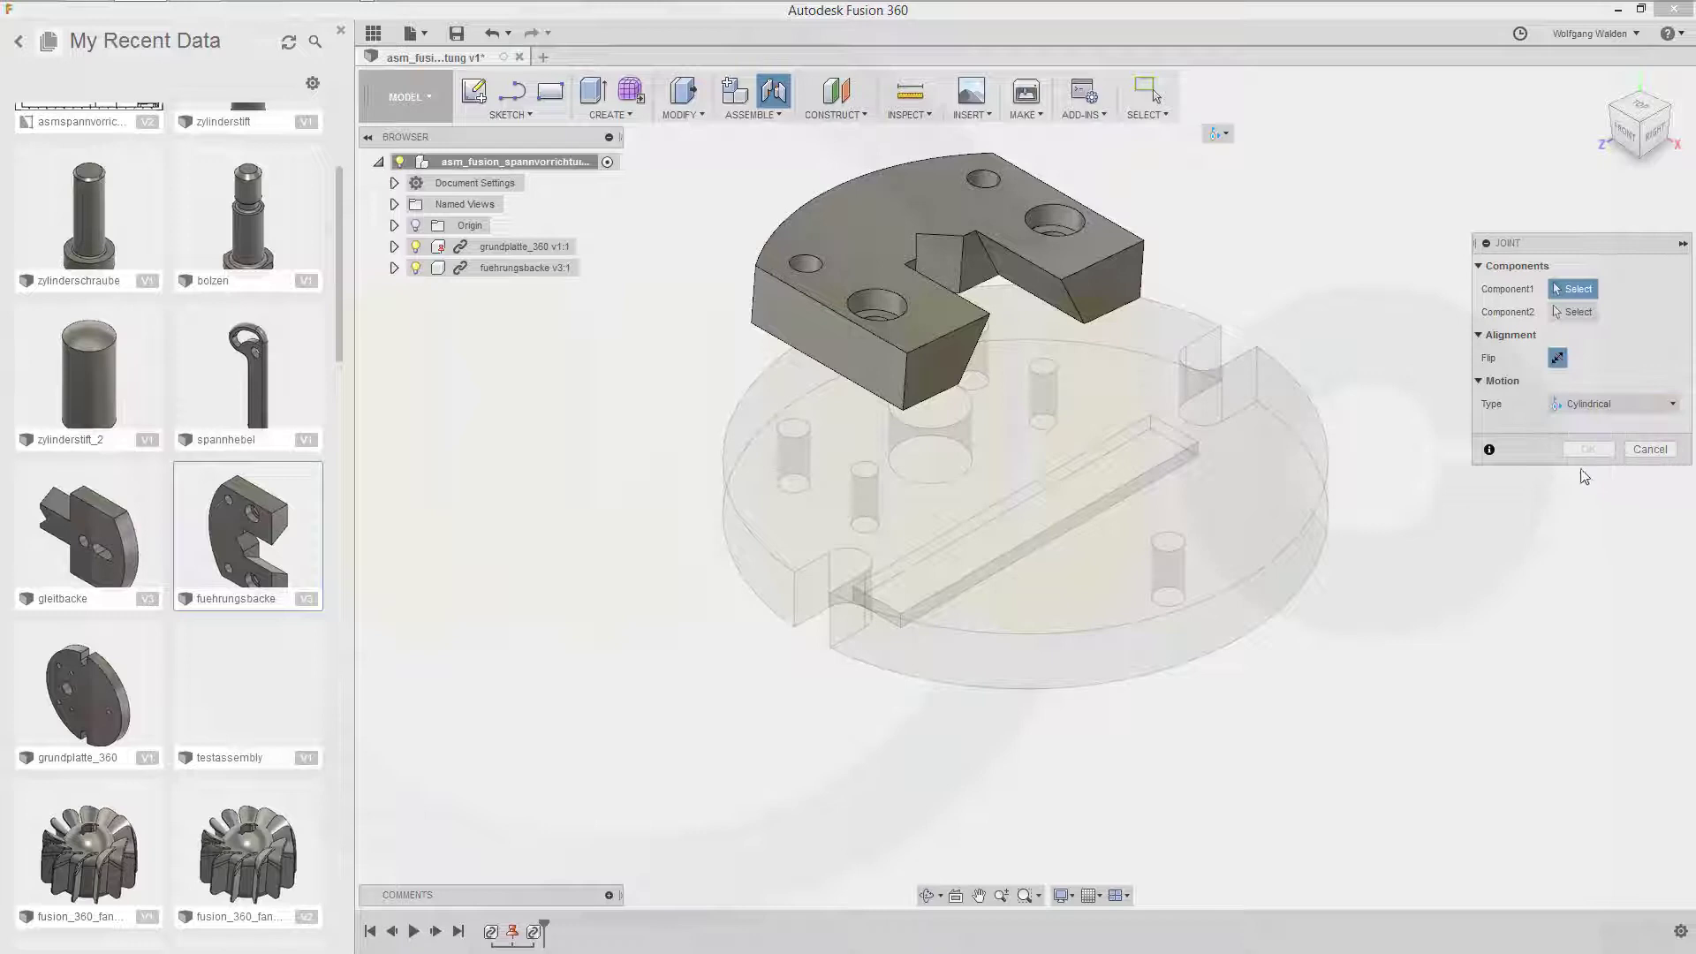
click(1052, 218)
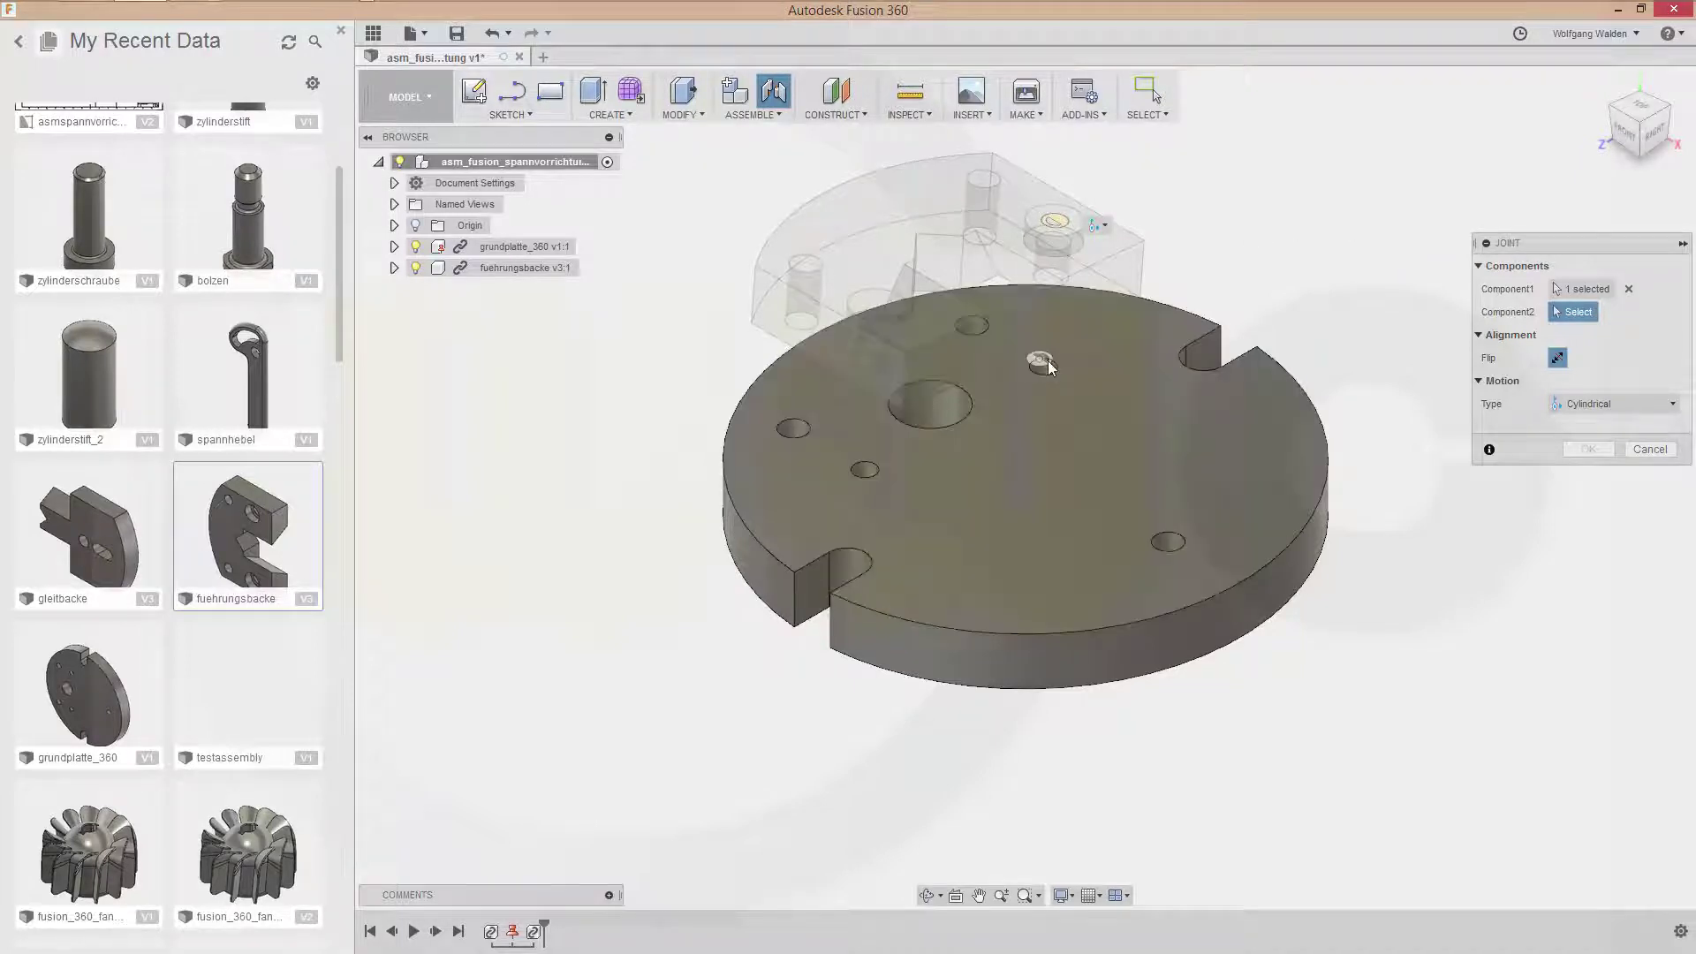
click(1047, 364)
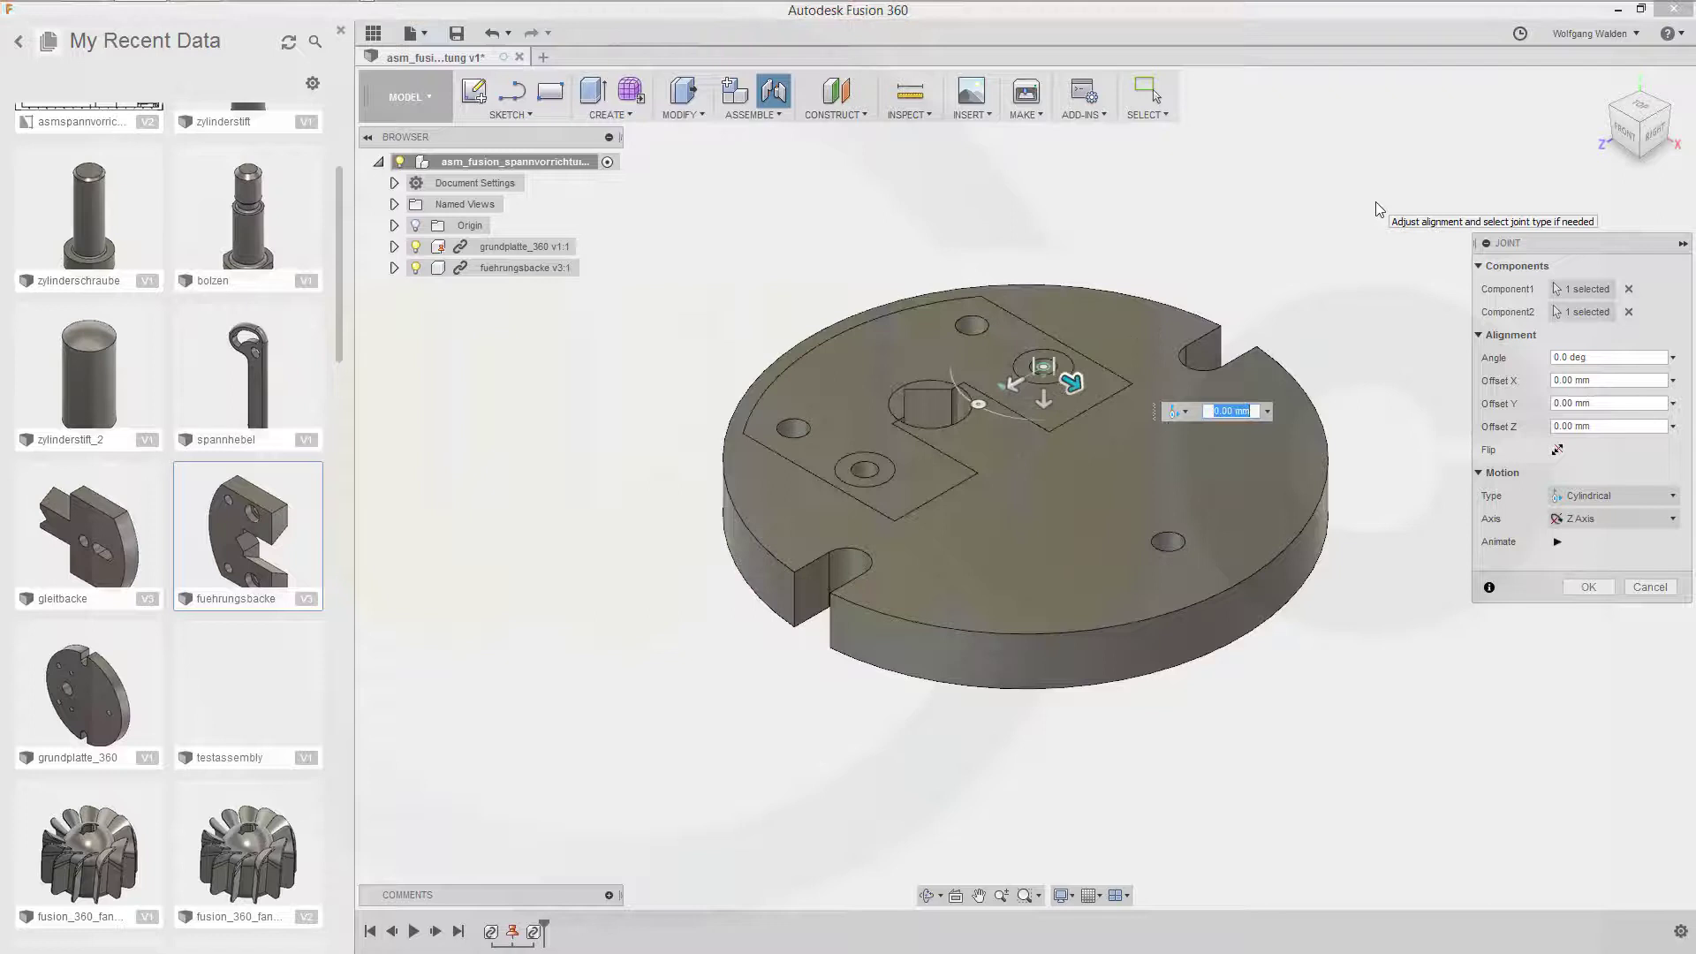
click(1592, 590)
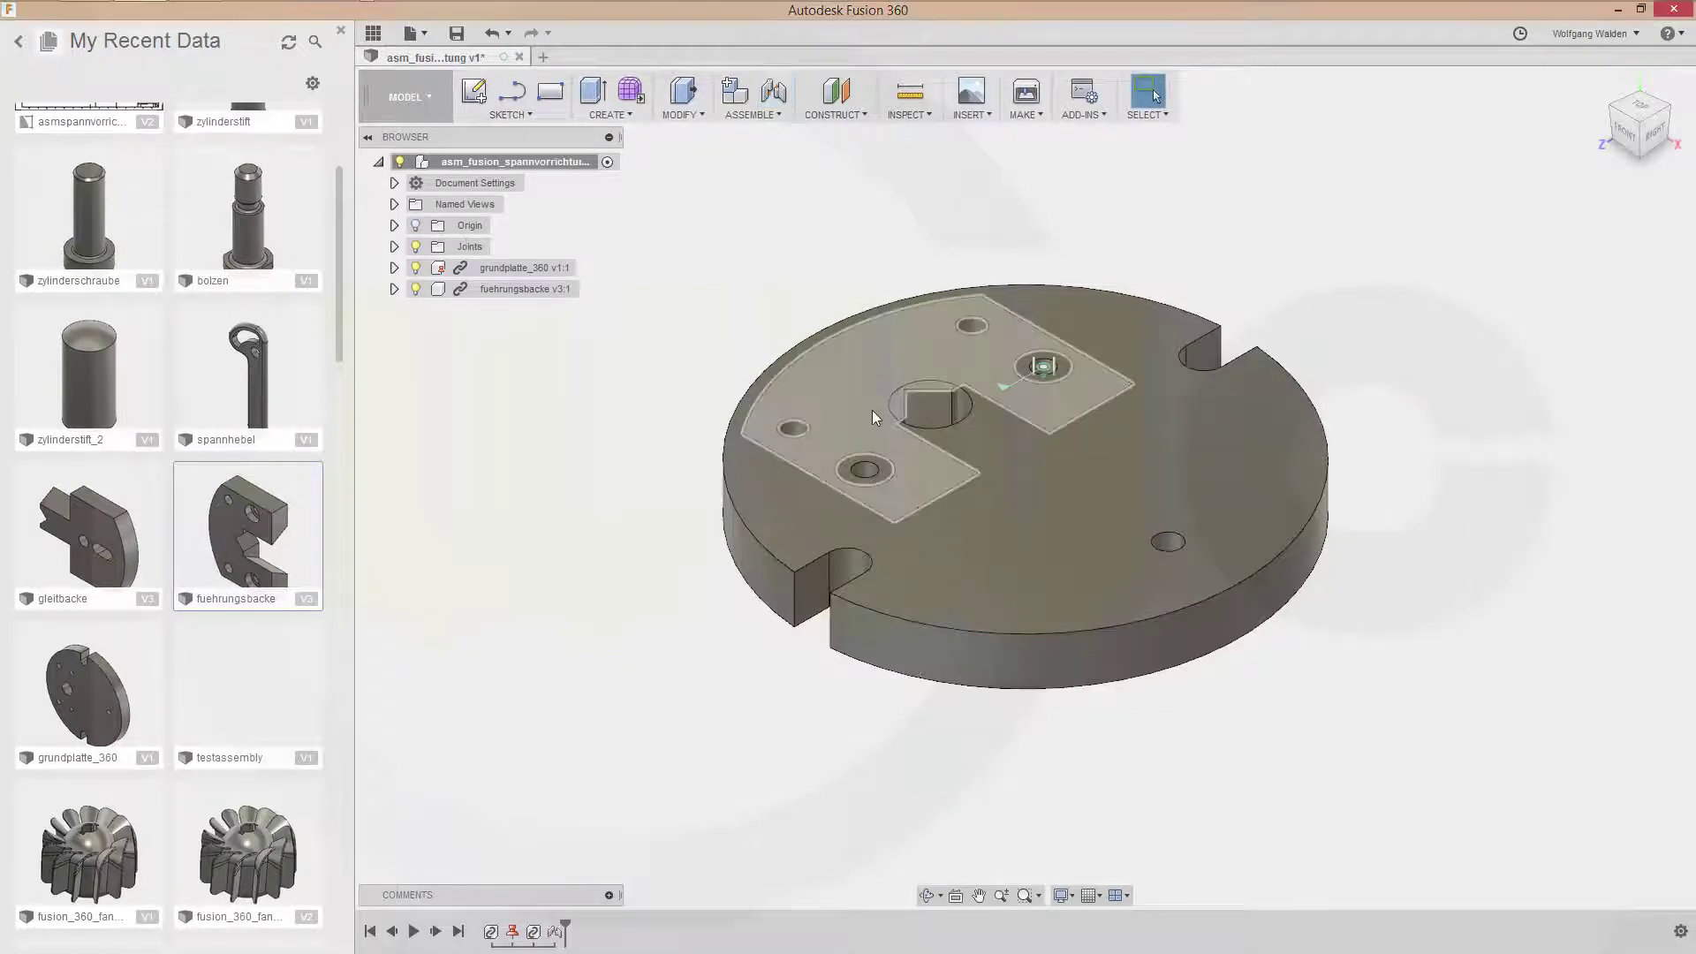
Rotate and lift the fuehrungsbacke along its cylindrical joint until it sits clear above the base plate.
drag(872, 410, 1089, 175)
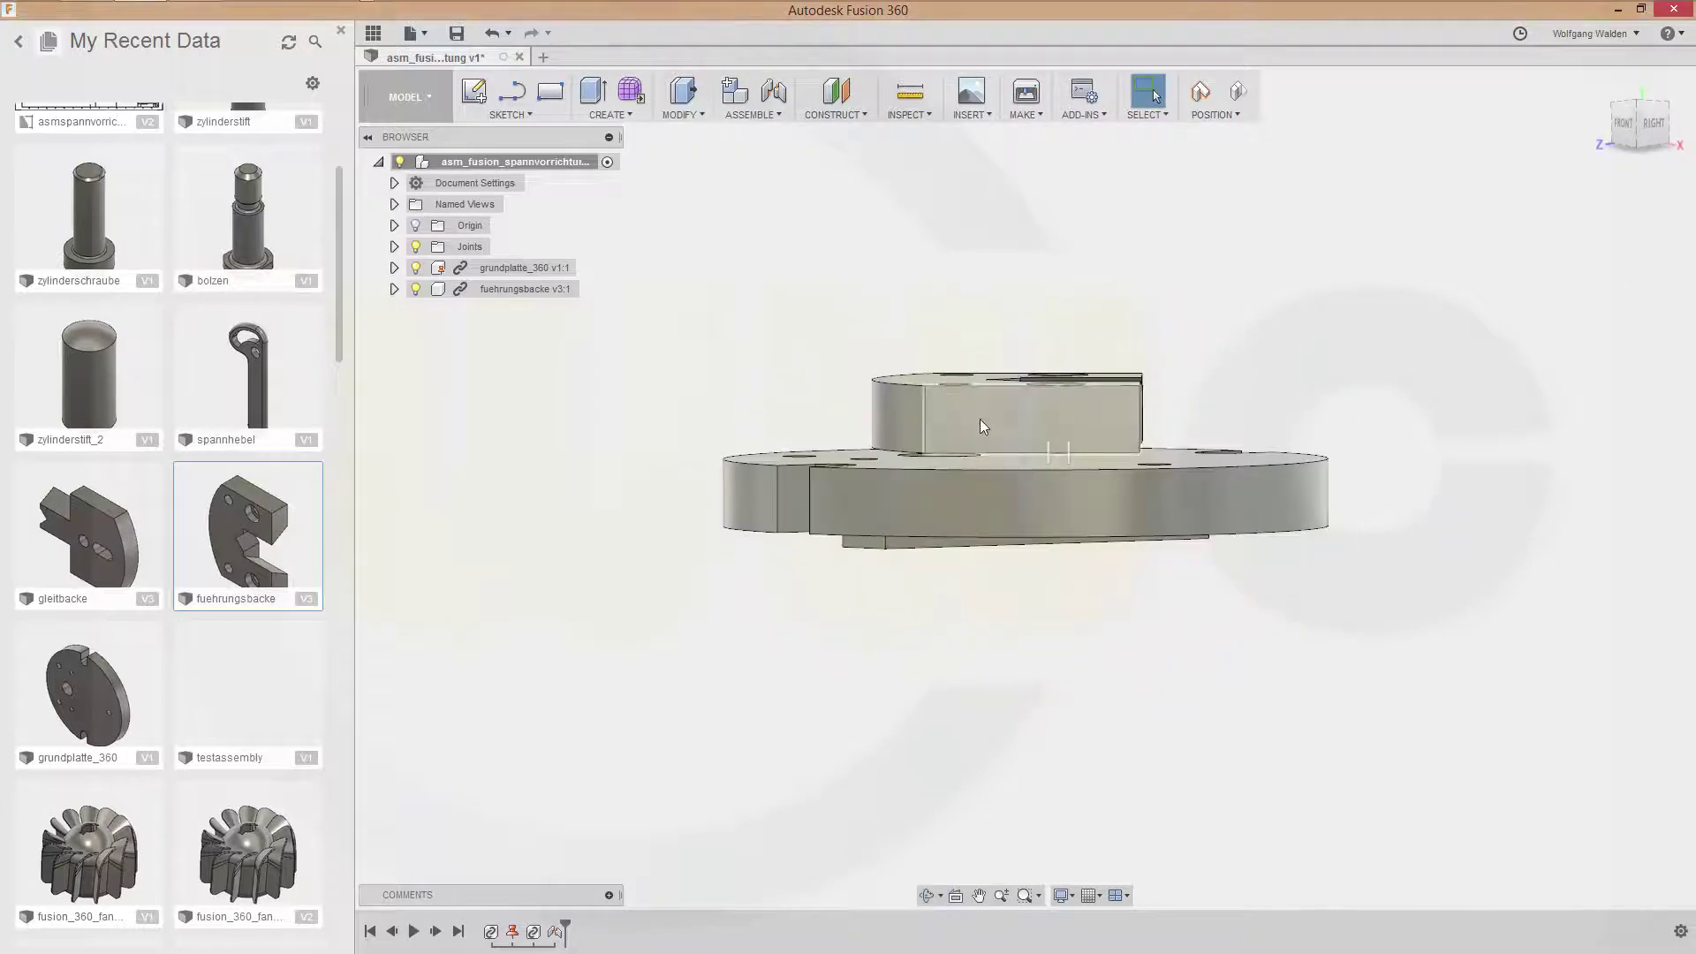
drag(993, 357, 905, 290)
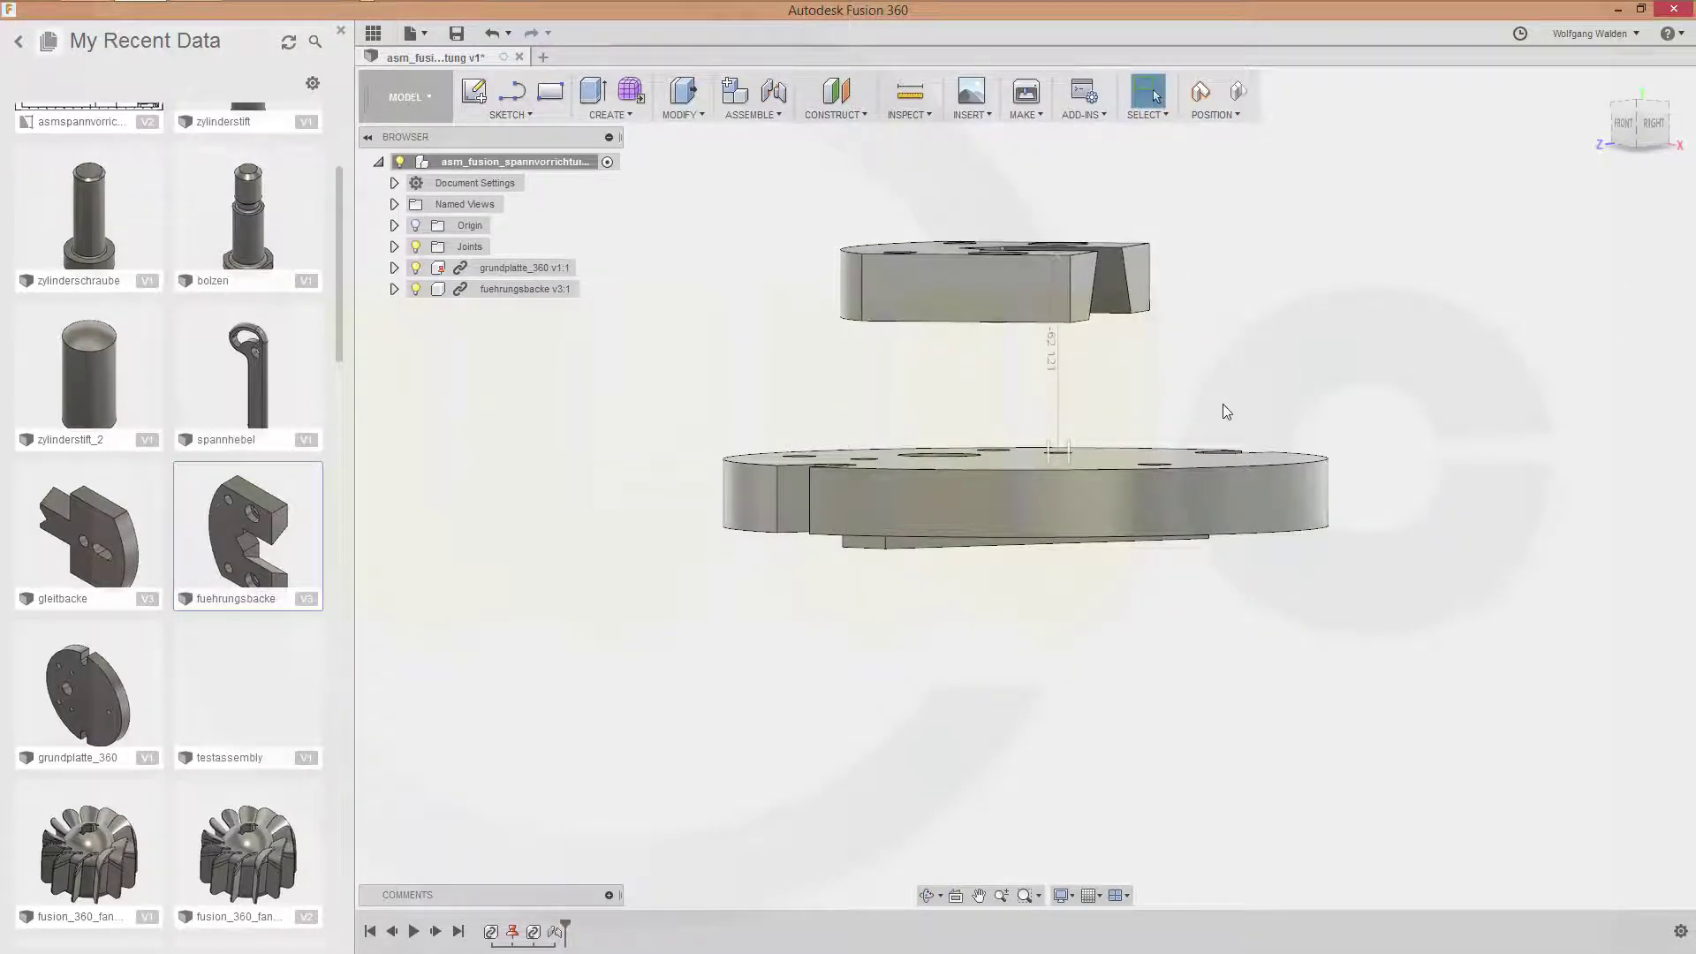
shift+middle_drag(1224, 409, 1211, 484)
drag(986, 411, 781, 333)
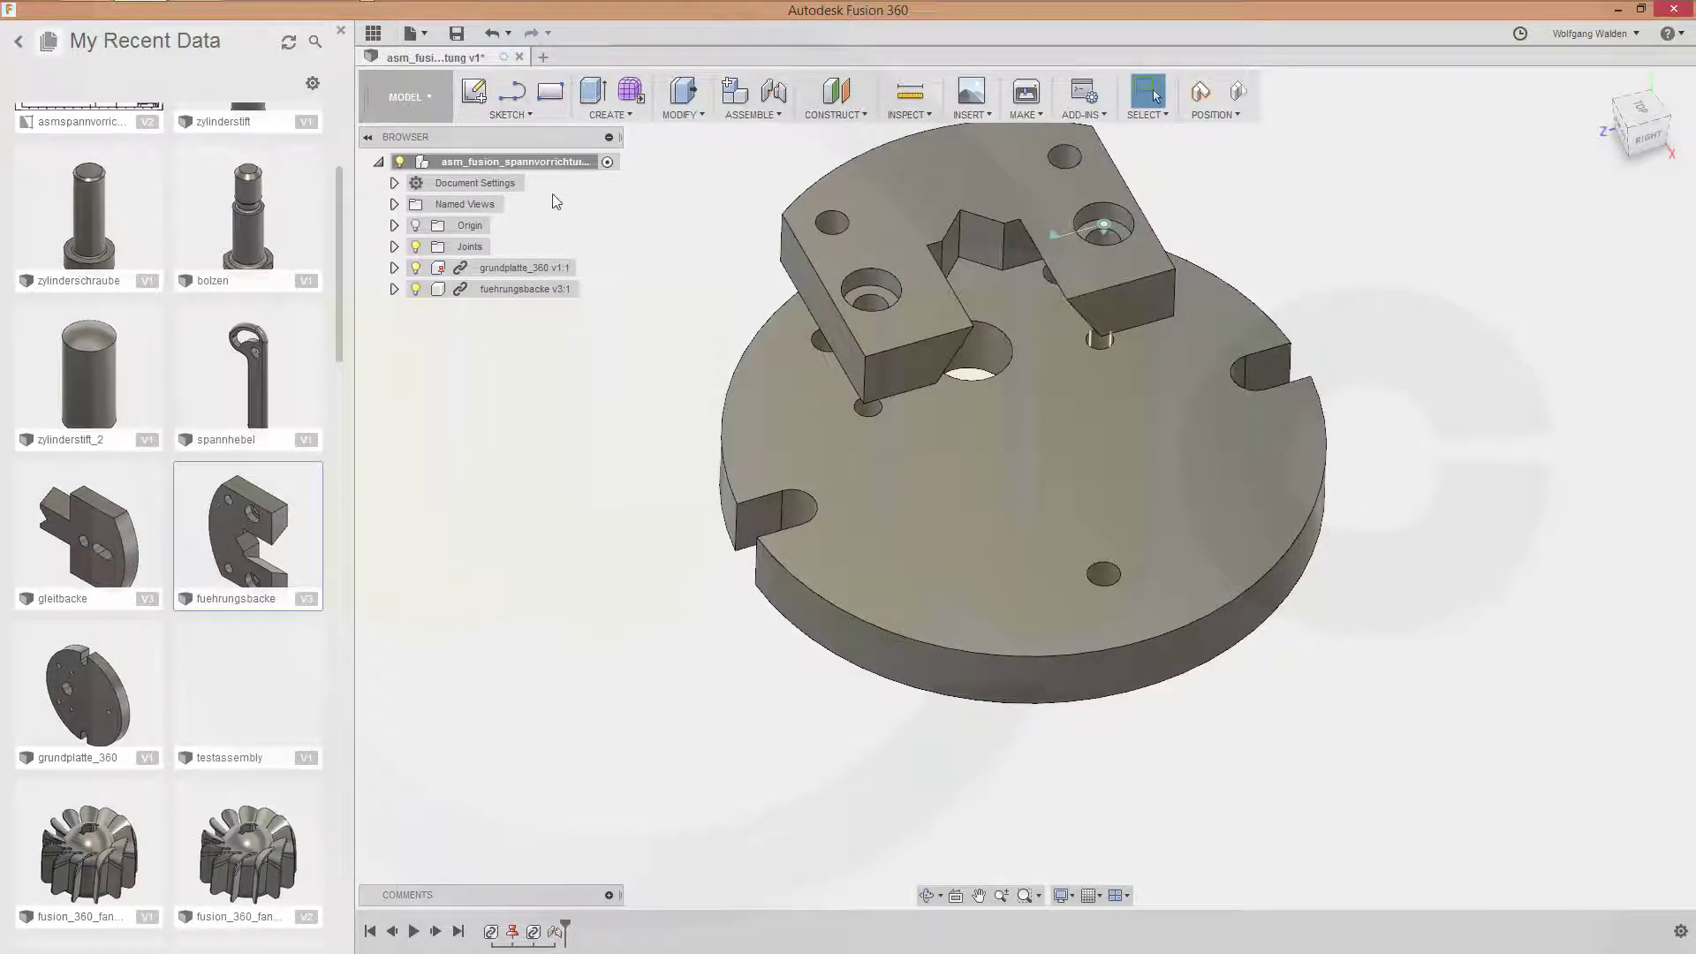
Capture the moved position and add a second cylindrical joint between the other counterbored hole and its base plate hole, previewing the motion.
click(776, 98)
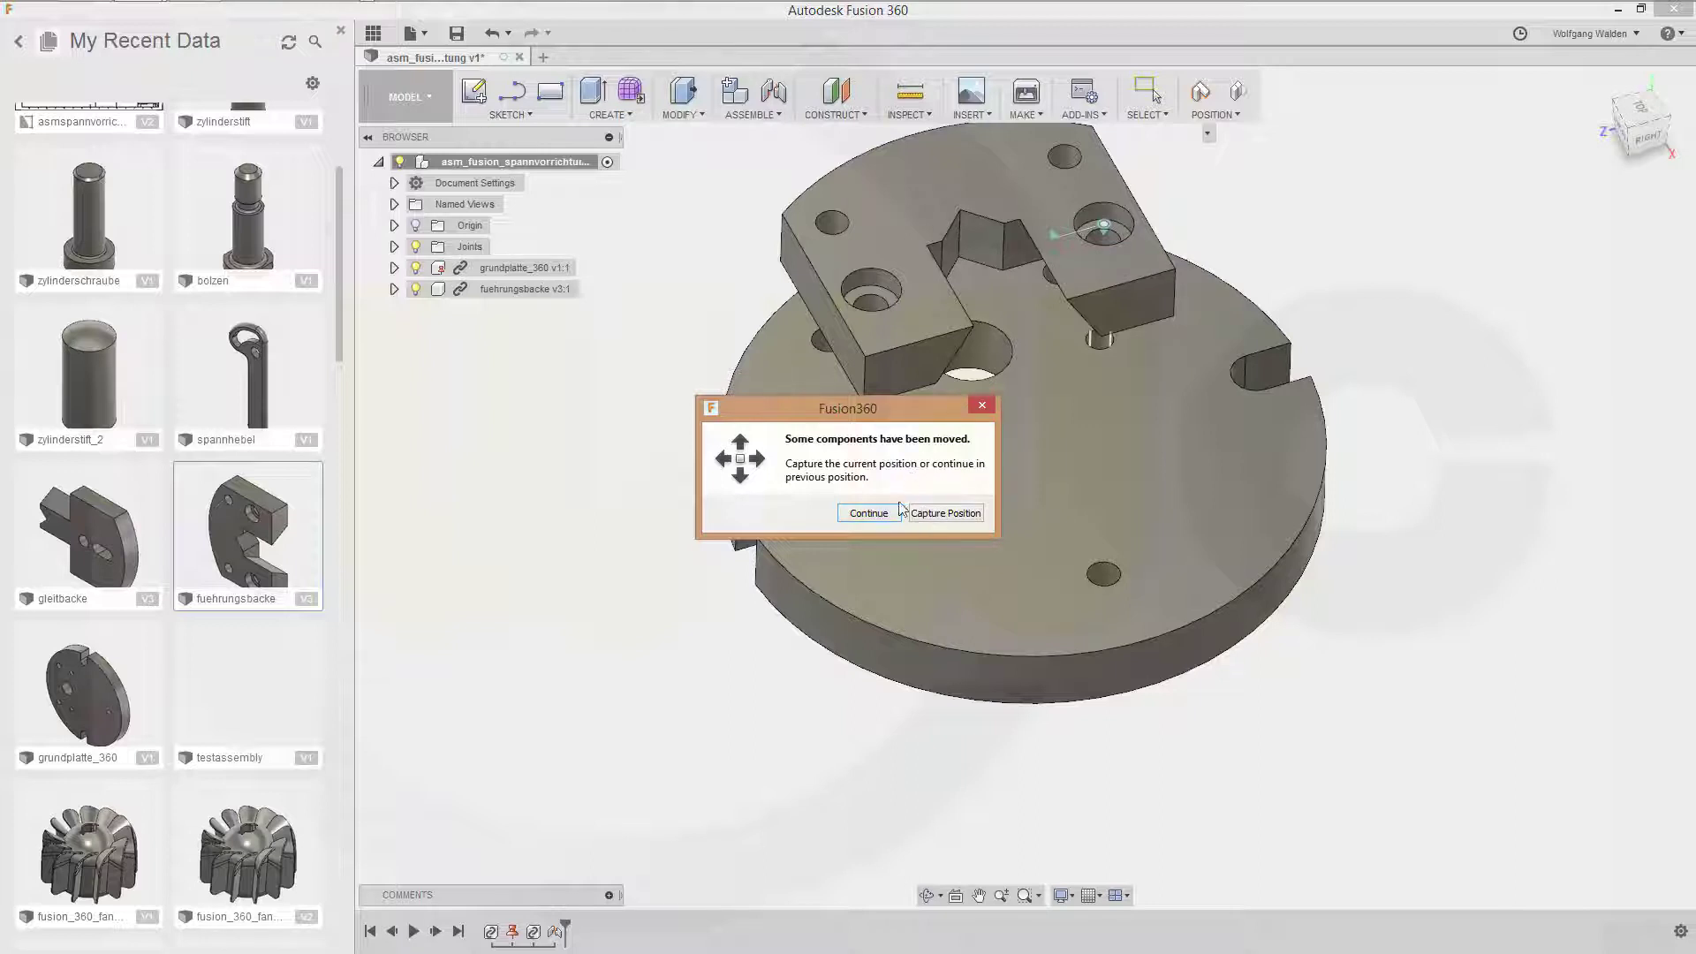
click(942, 515)
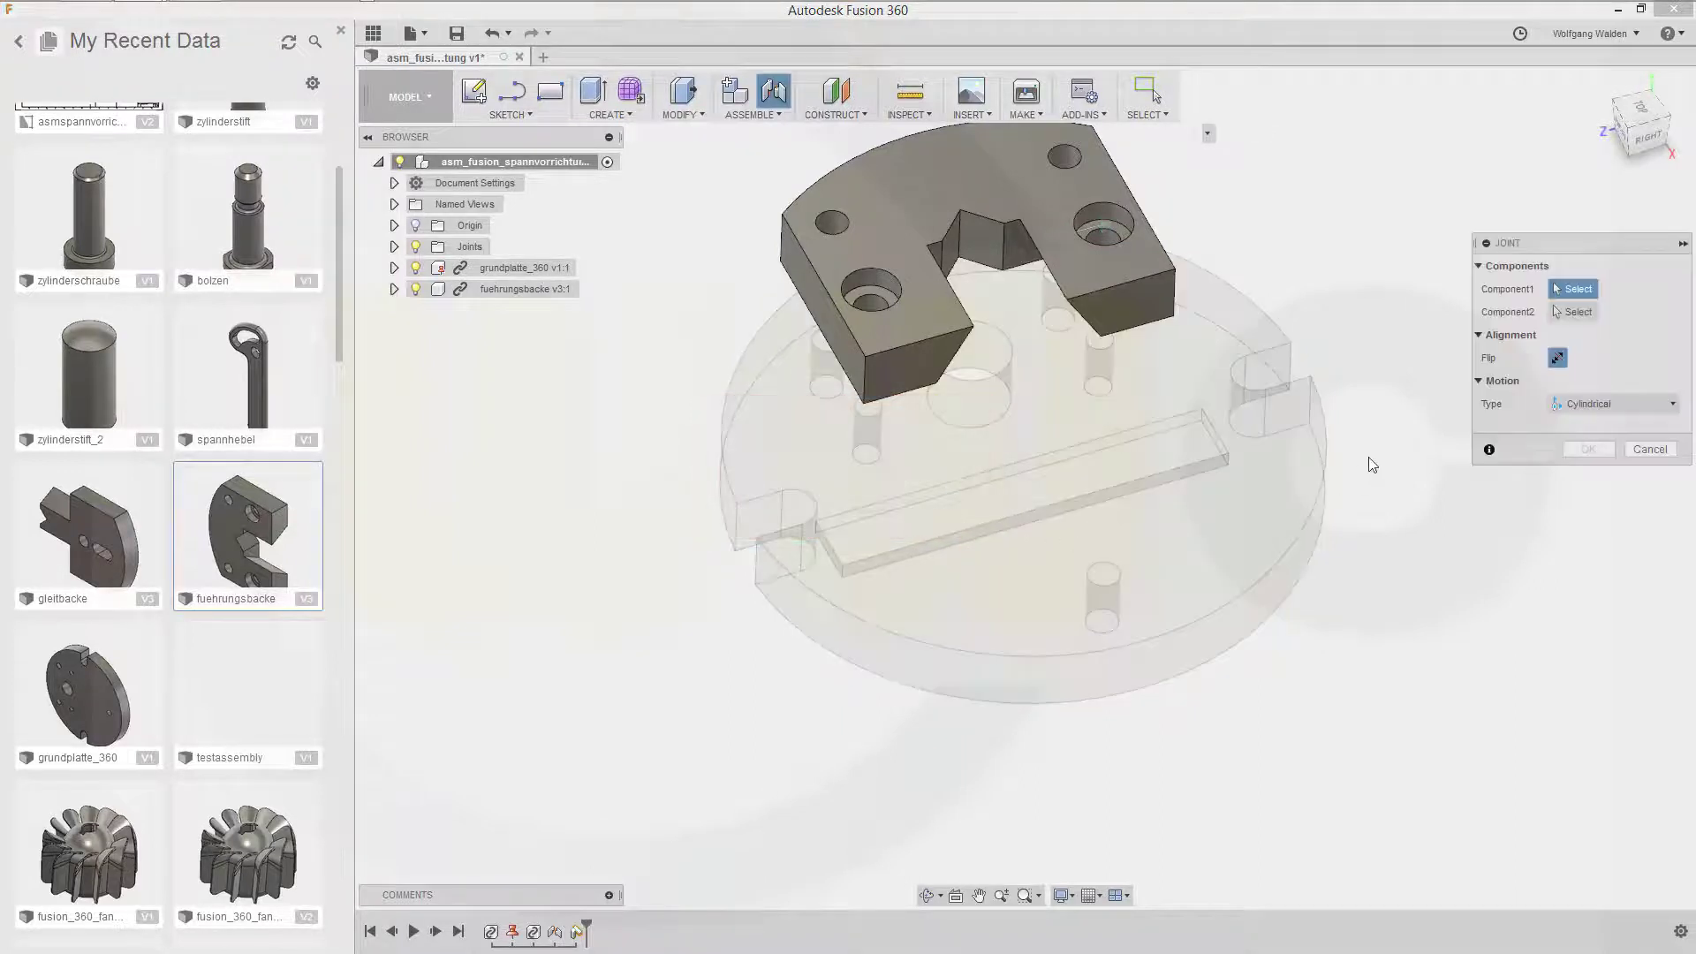
click(878, 309)
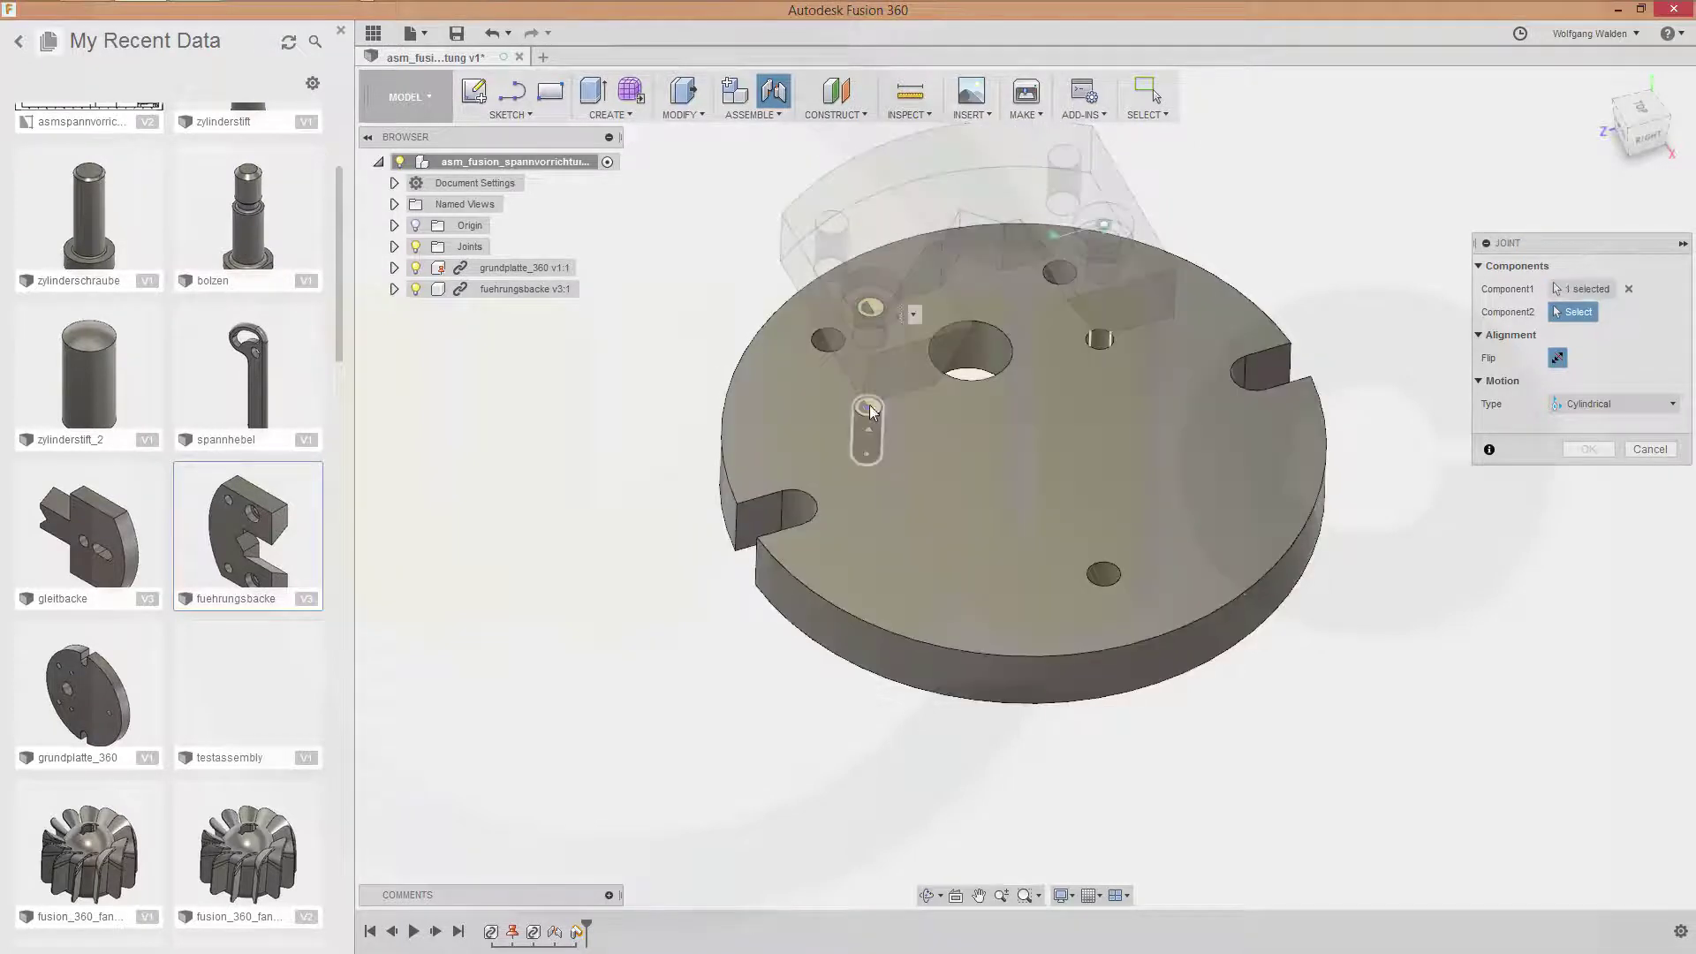
click(869, 405)
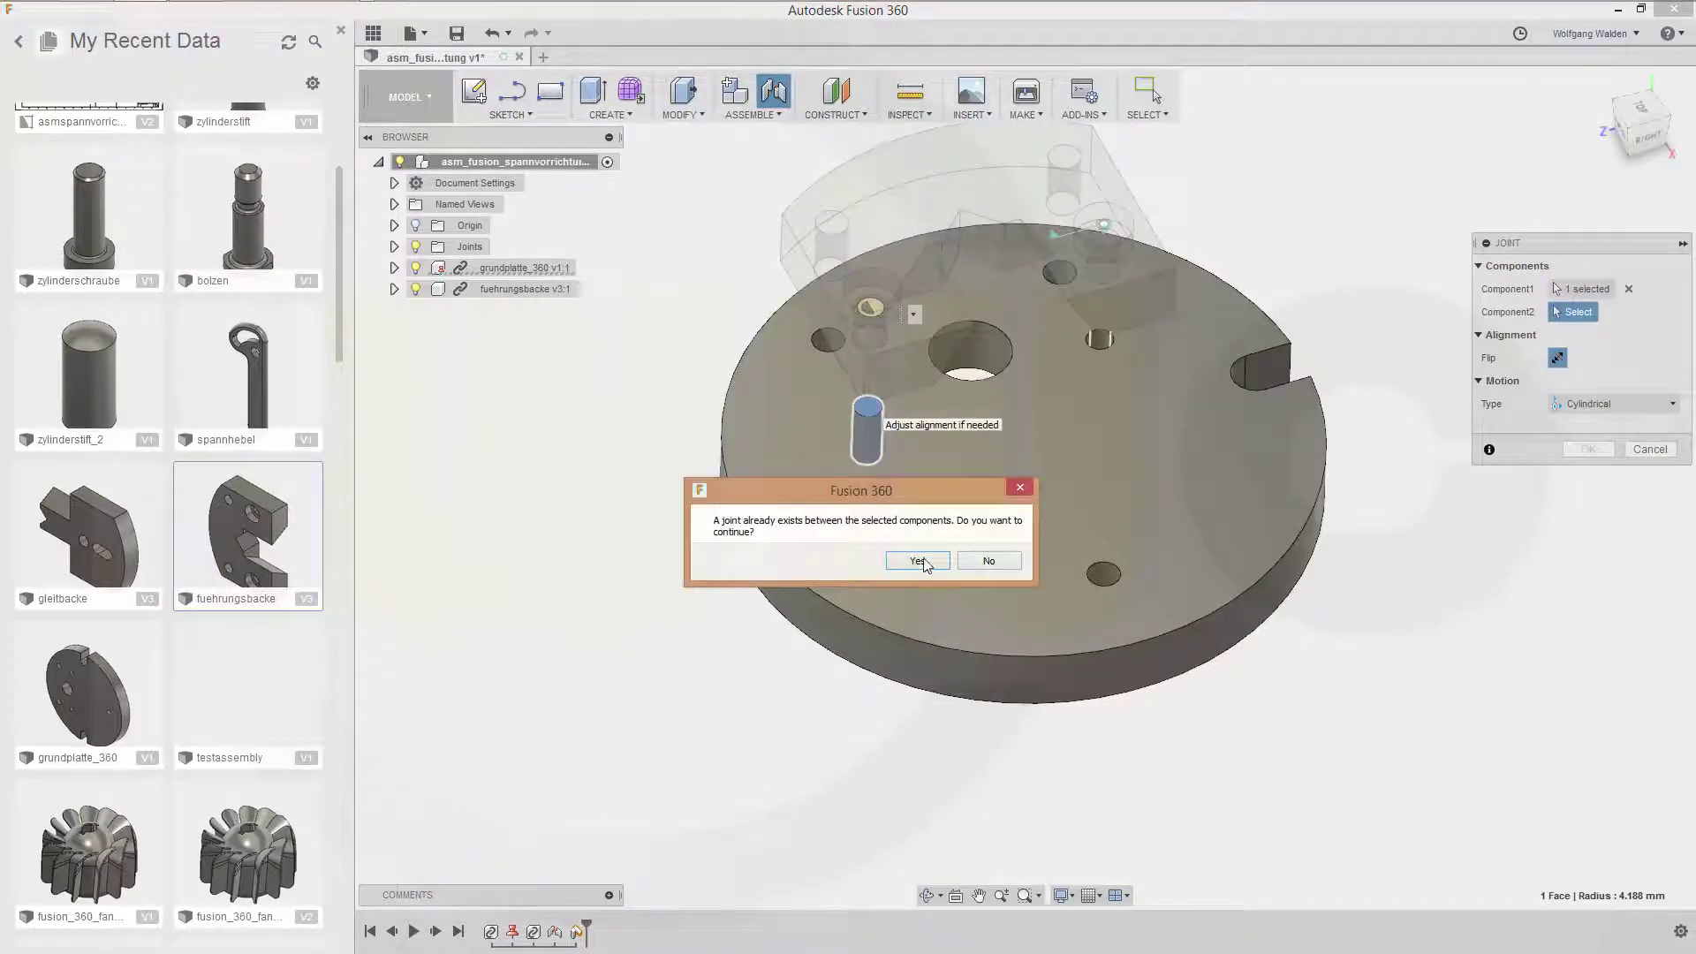
click(918, 560)
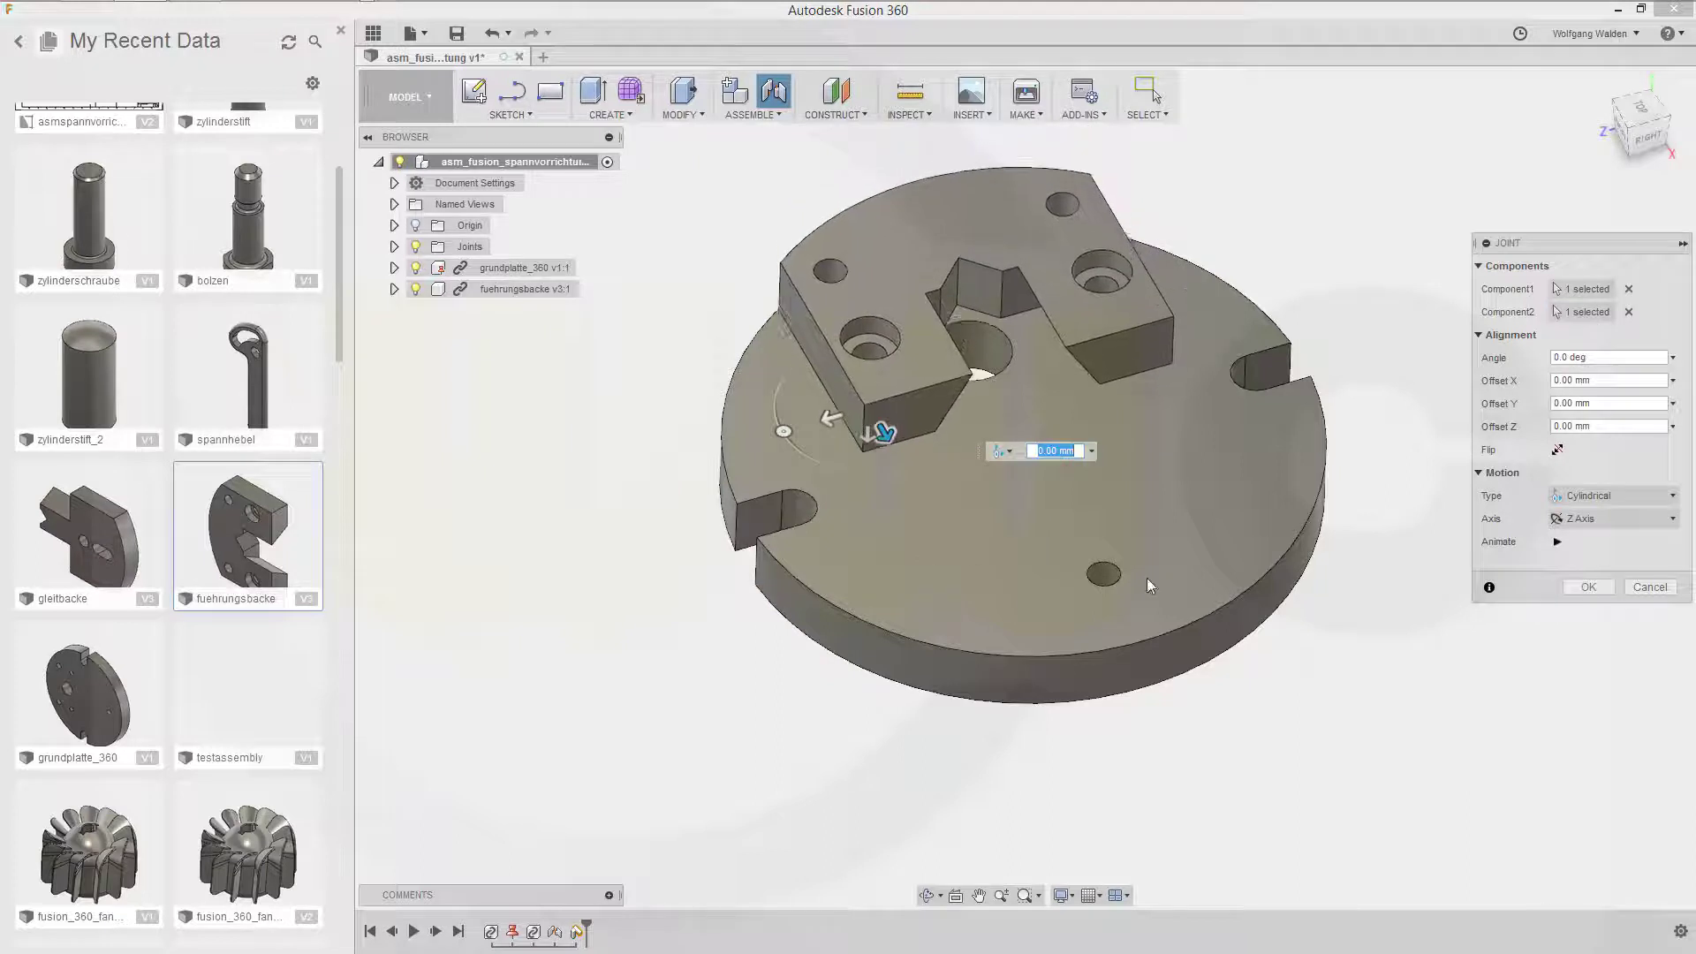
click(1557, 542)
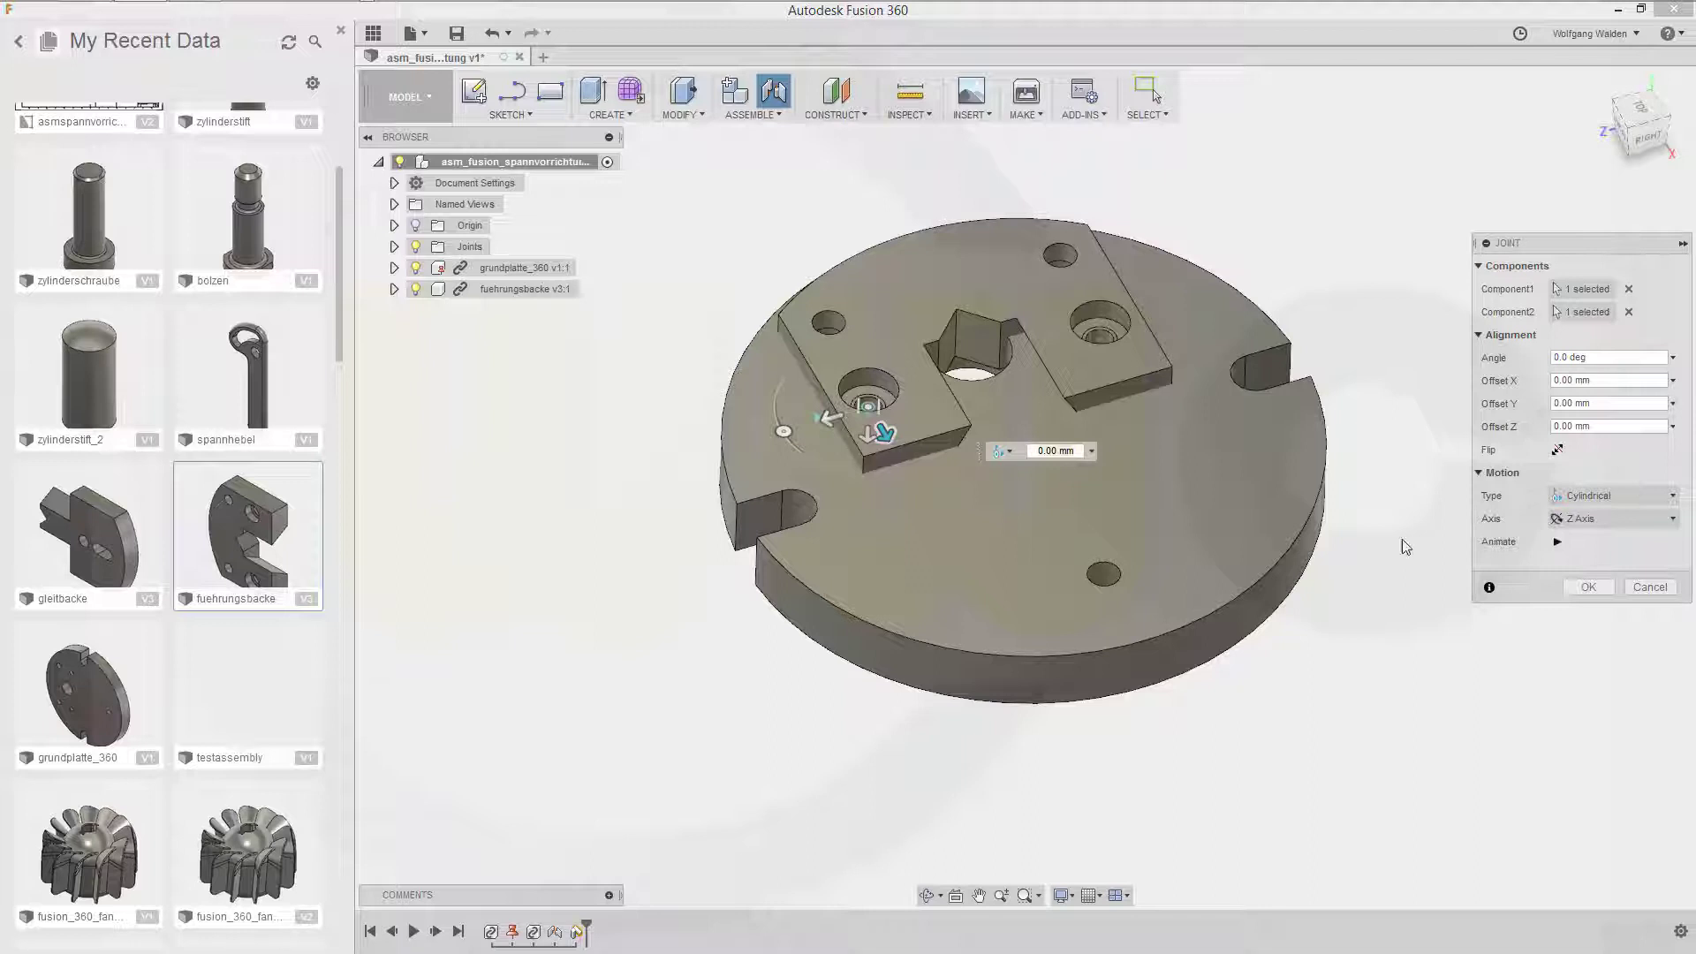
click(1586, 587)
Lift the fuehrungsbacke off the base plate along both joints and inspect it from the side.
drag(885, 318, 978, 243)
middle_drag(1216, 525, 1203, 627)
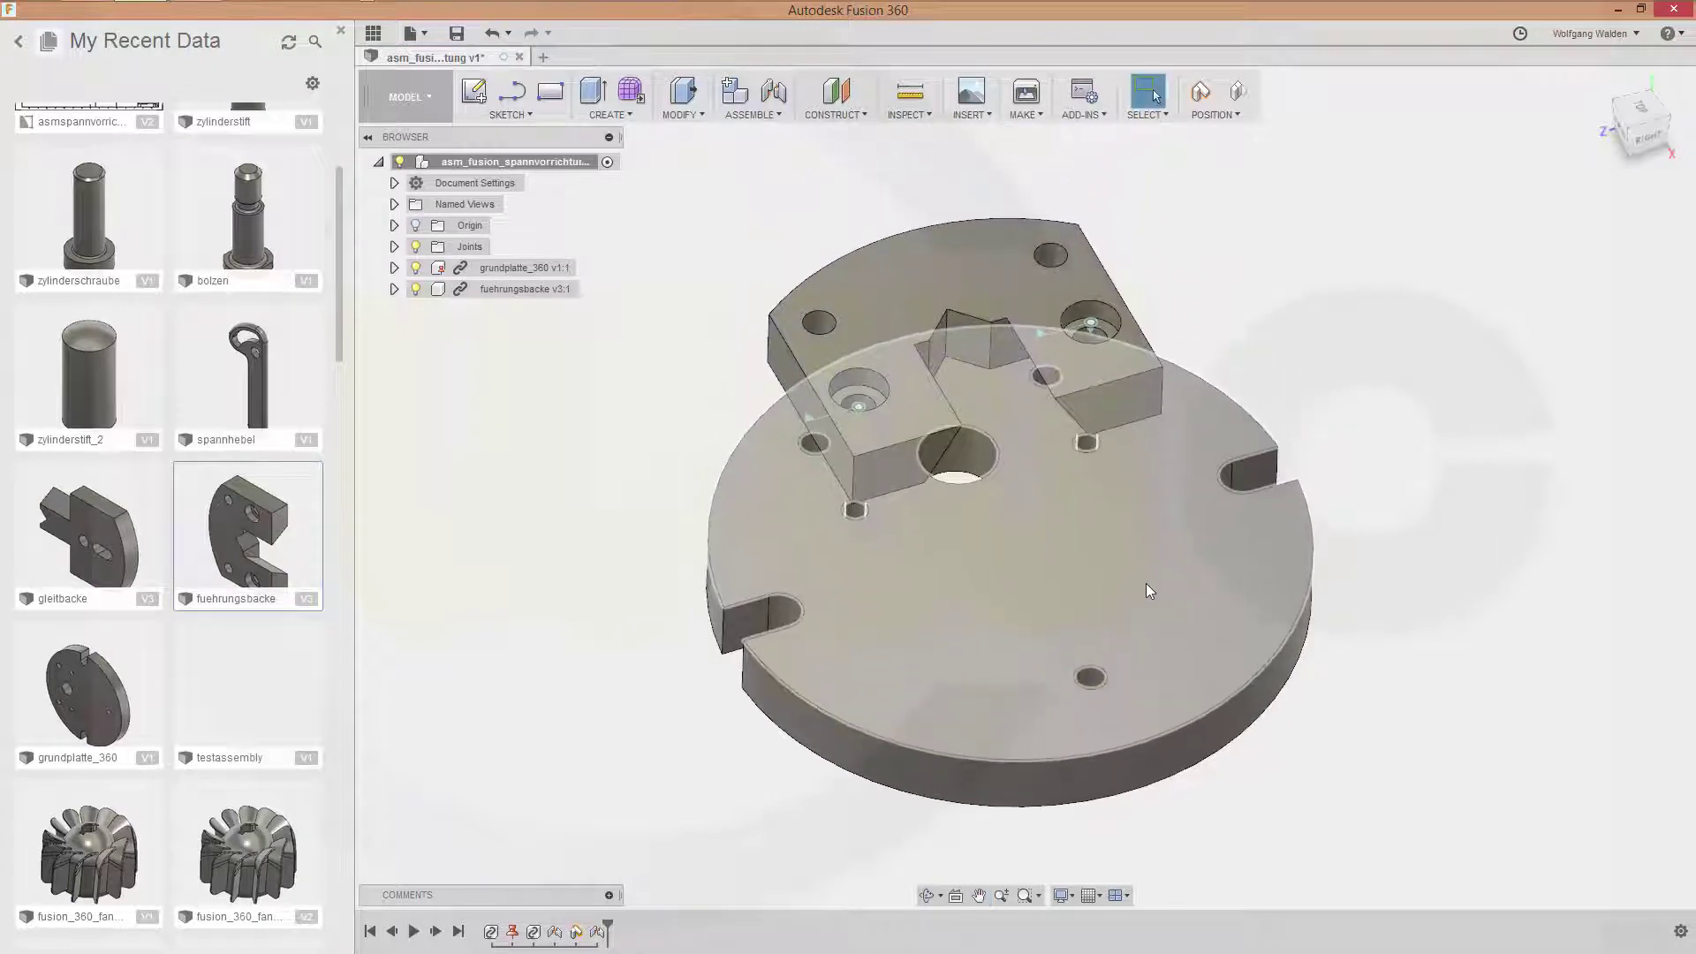
shift+middle_drag(1138, 581, 1332, 352)
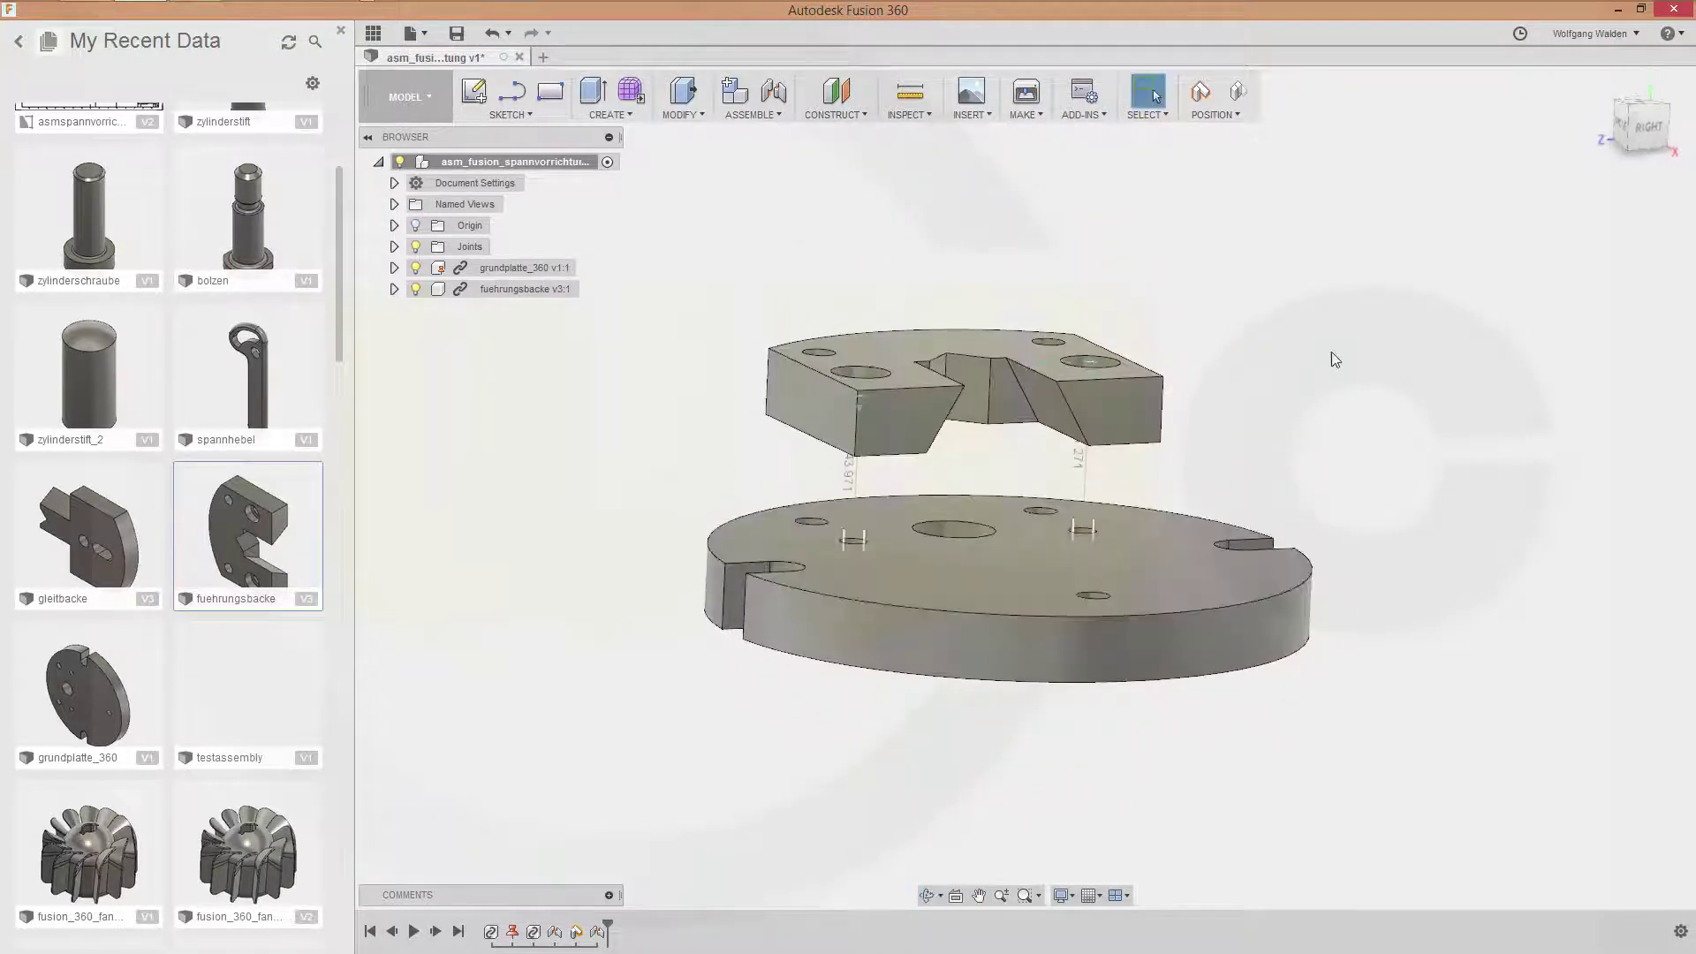
Capture the lifted position and add a planar joint between the fuehrungsbacke's underside and the base plate's top face, continuing despite the existing joints.
click(777, 108)
click(930, 516)
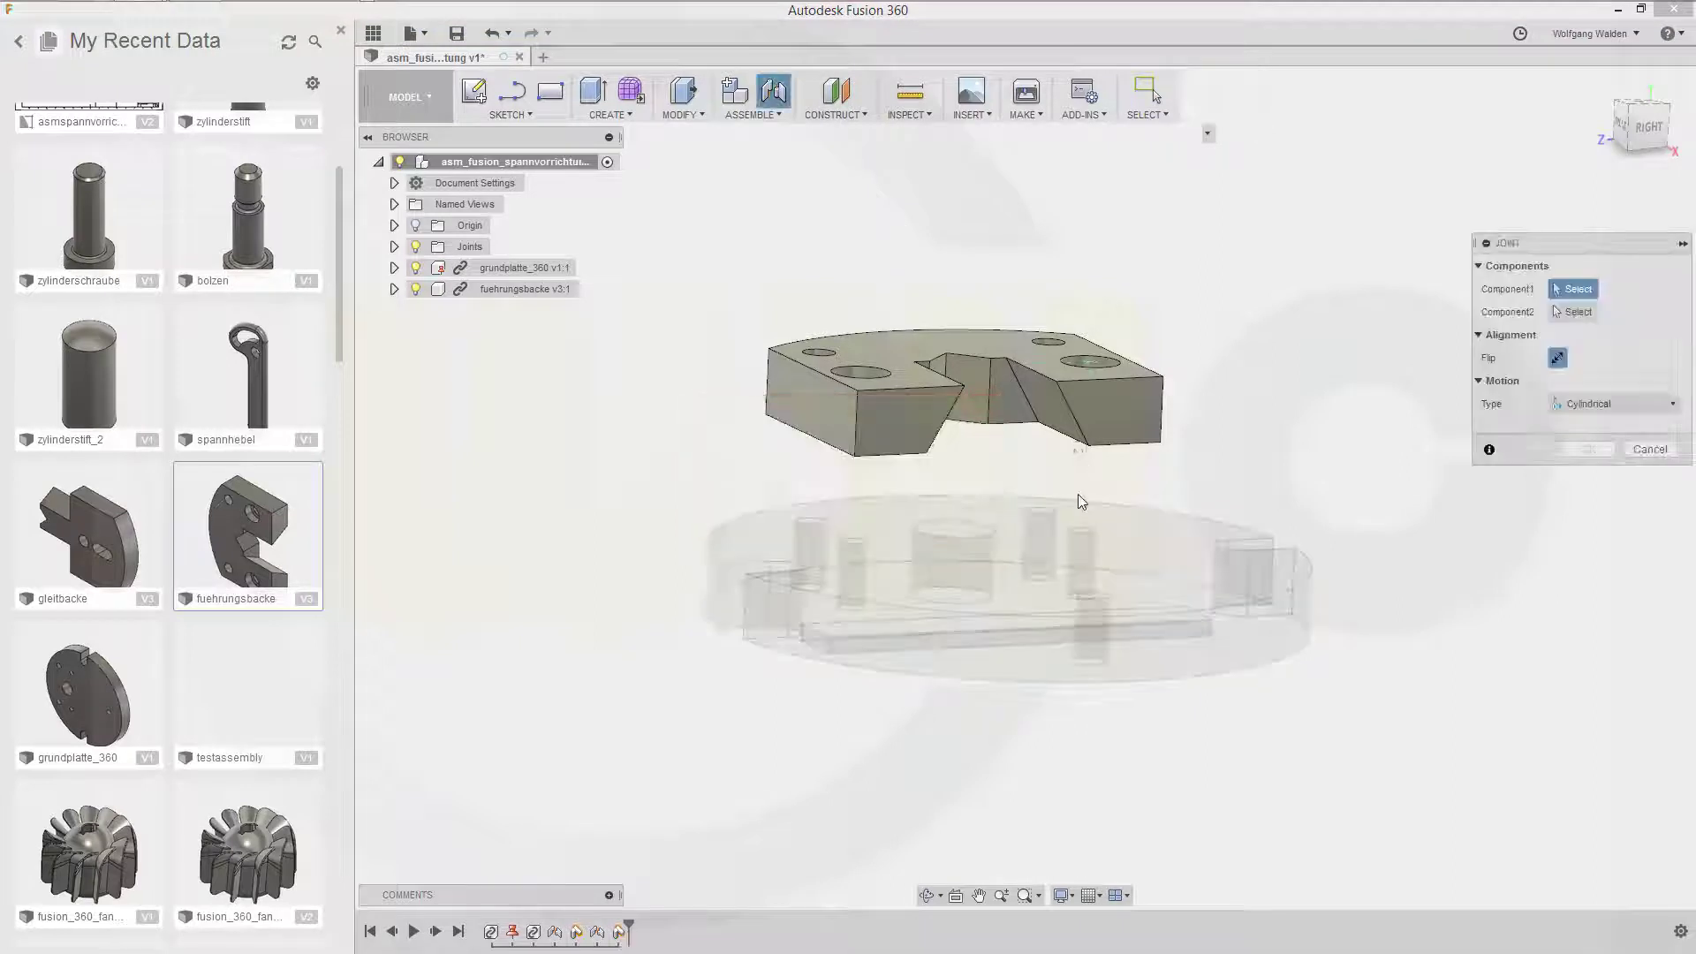
middle_drag(1316, 478, 1249, 375)
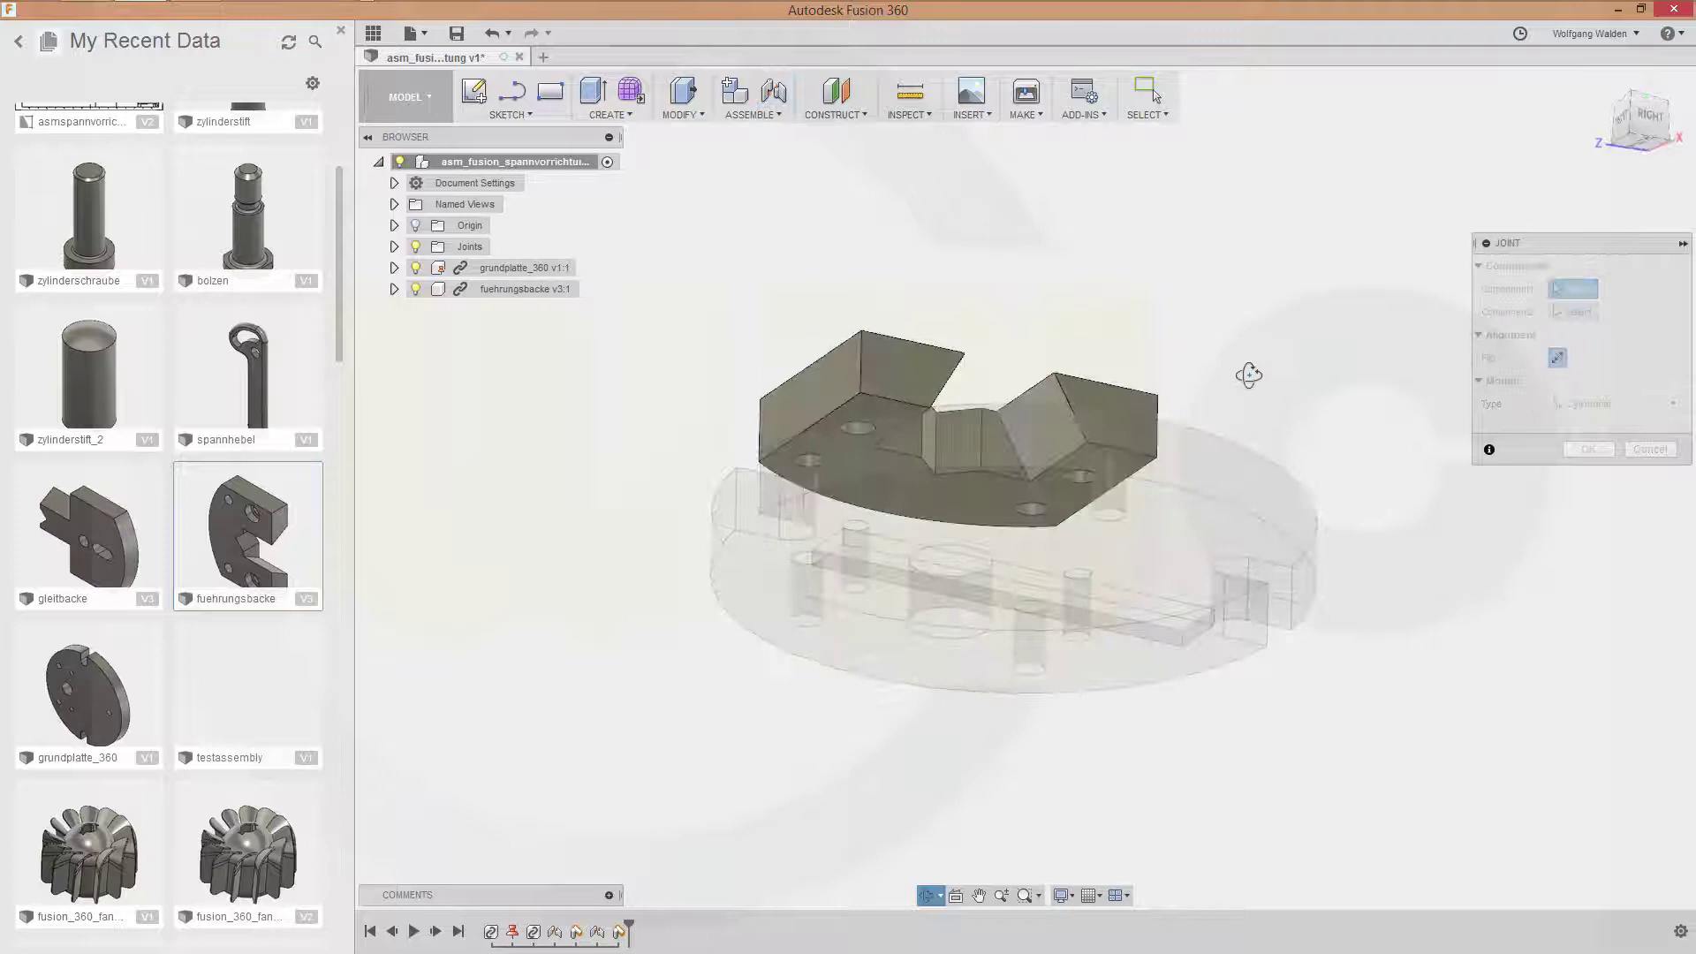
shift+middle_drag(1147, 386, 1164, 398)
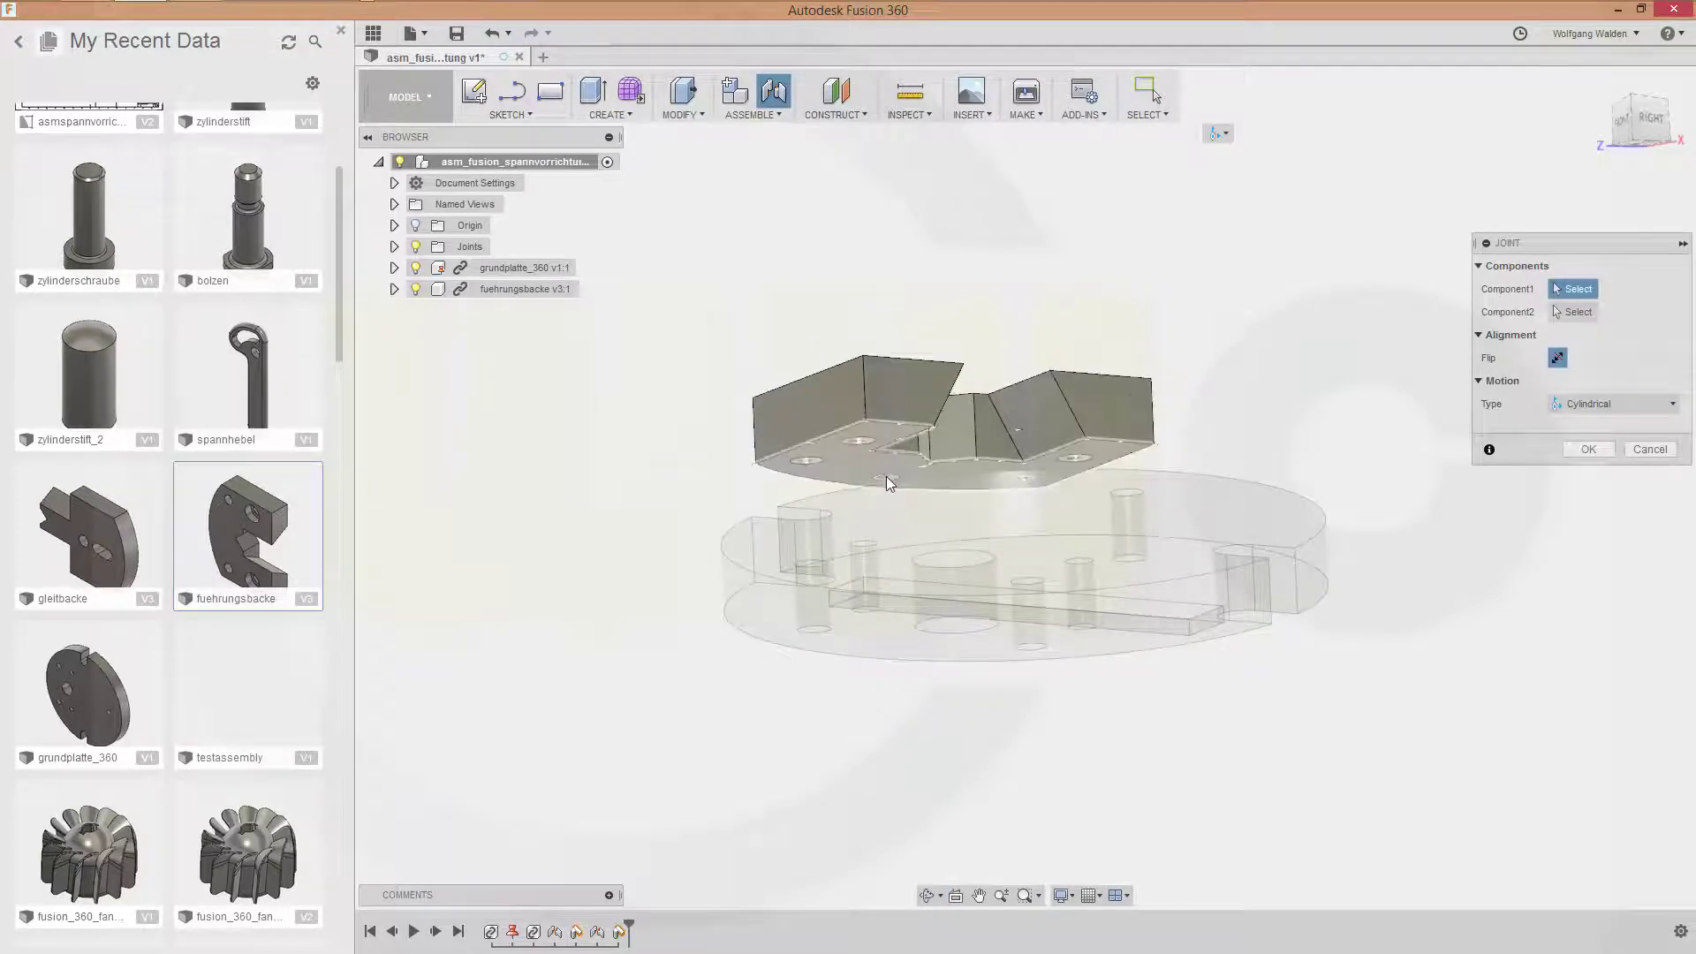
click(927, 482)
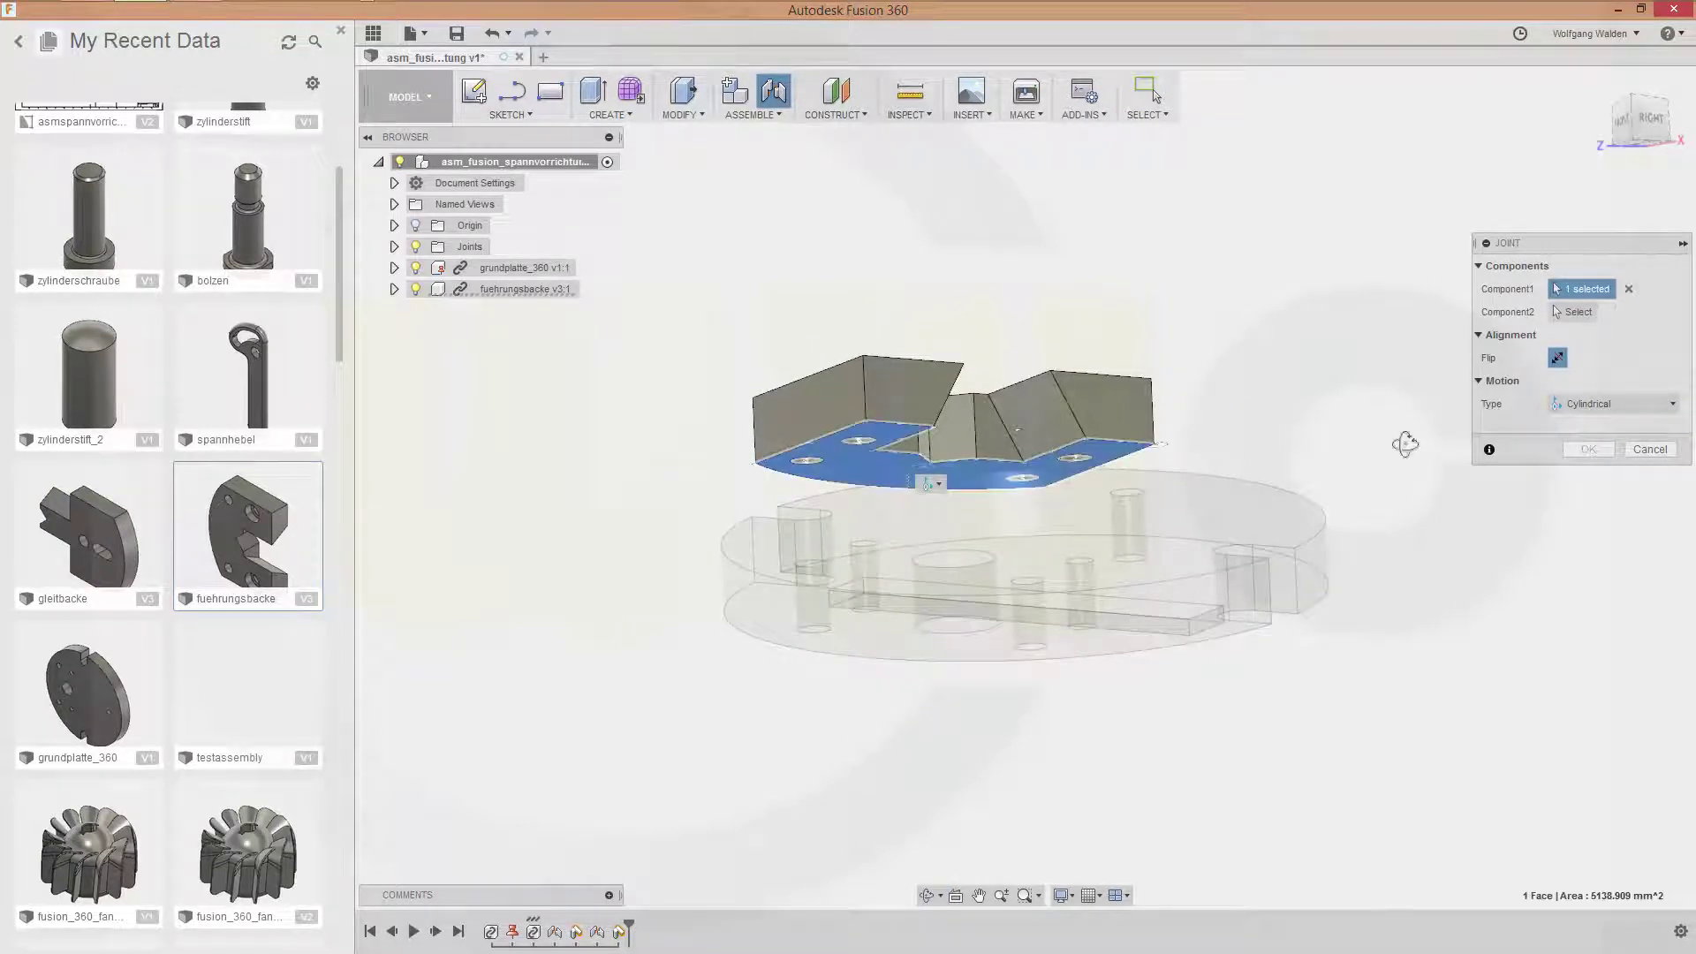
shift+middle_drag(1405, 444, 1397, 485)
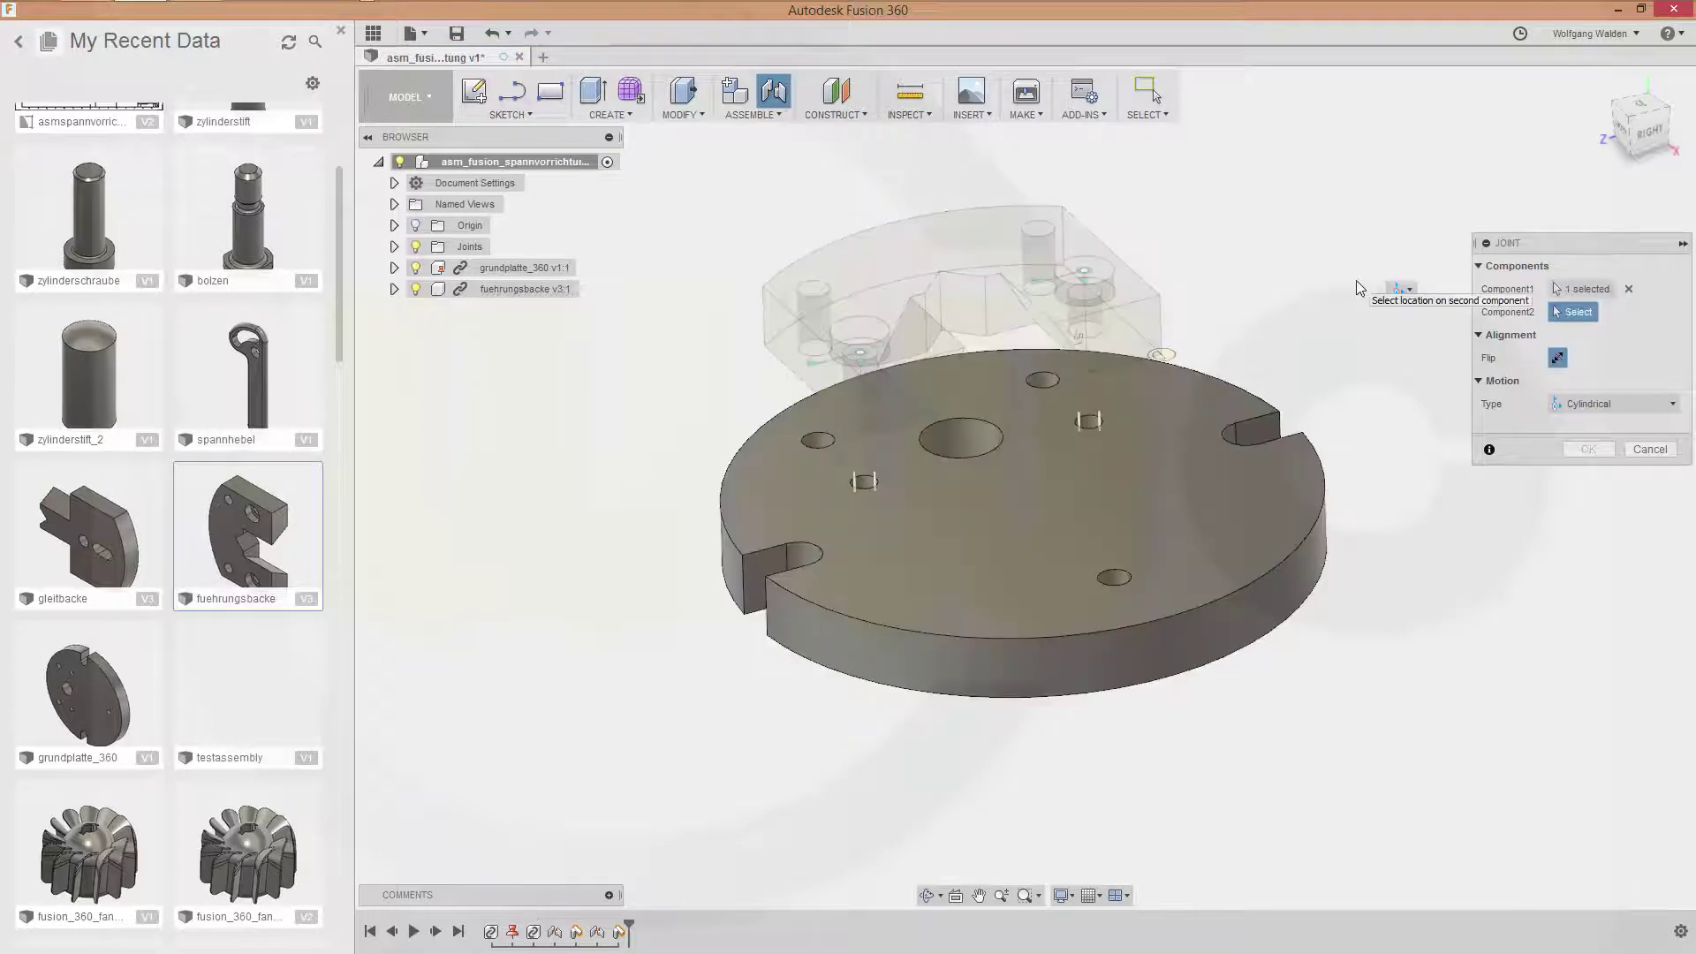
click(1148, 493)
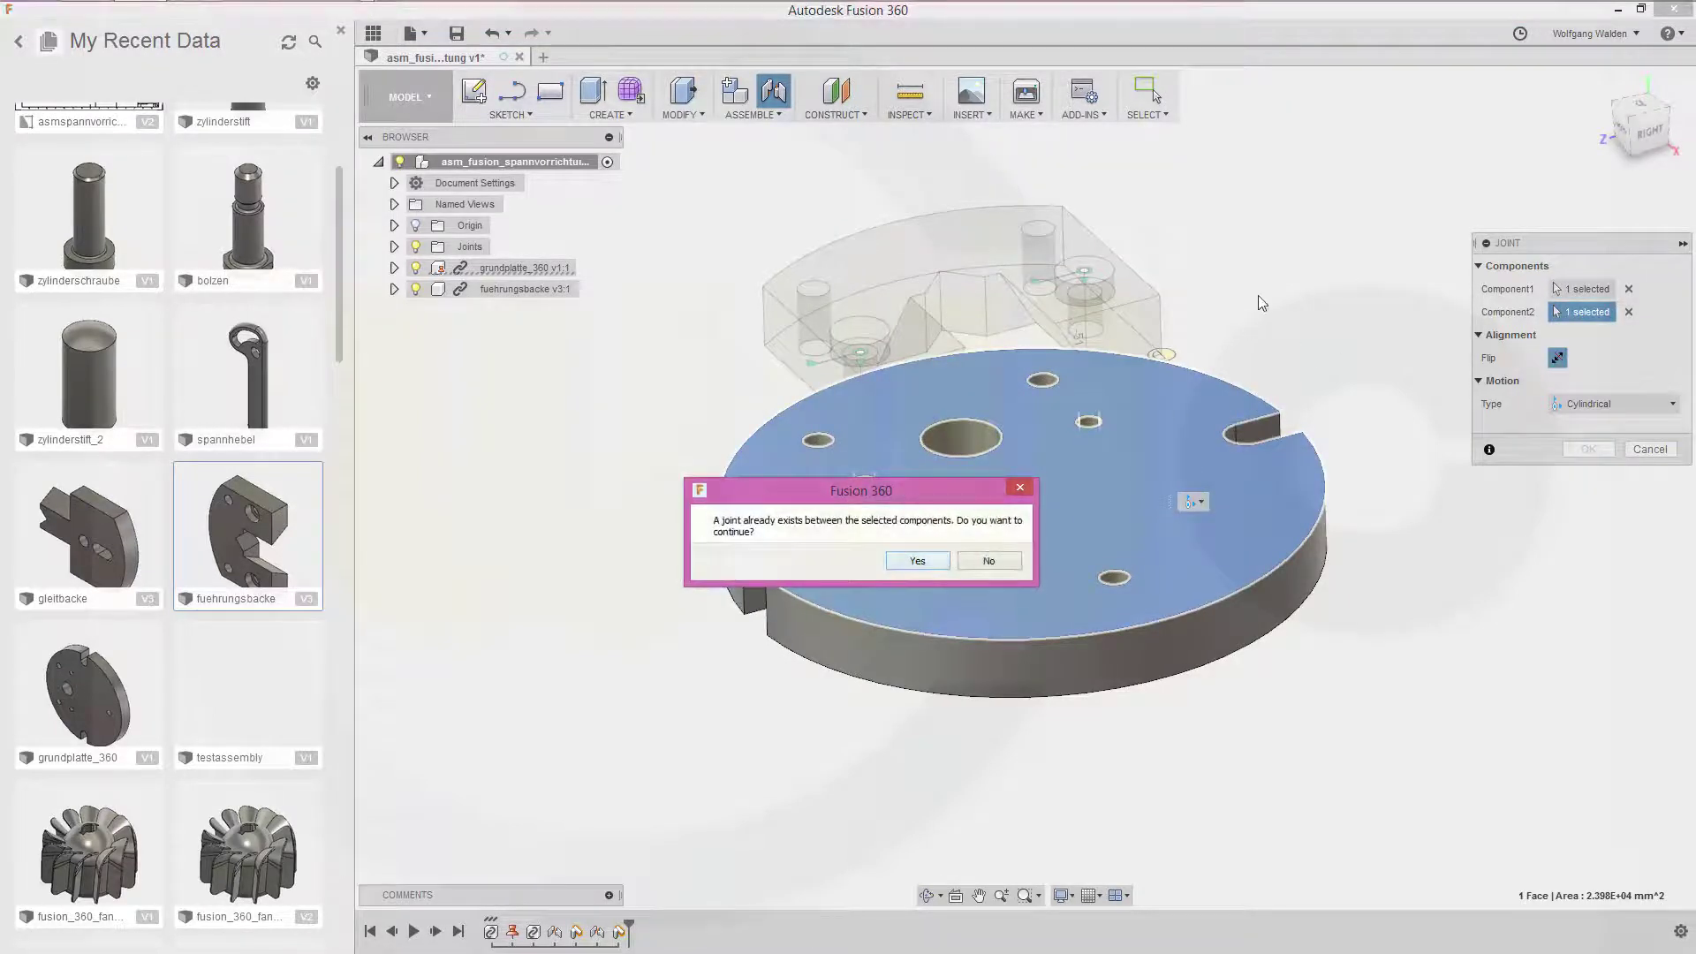
click(916, 562)
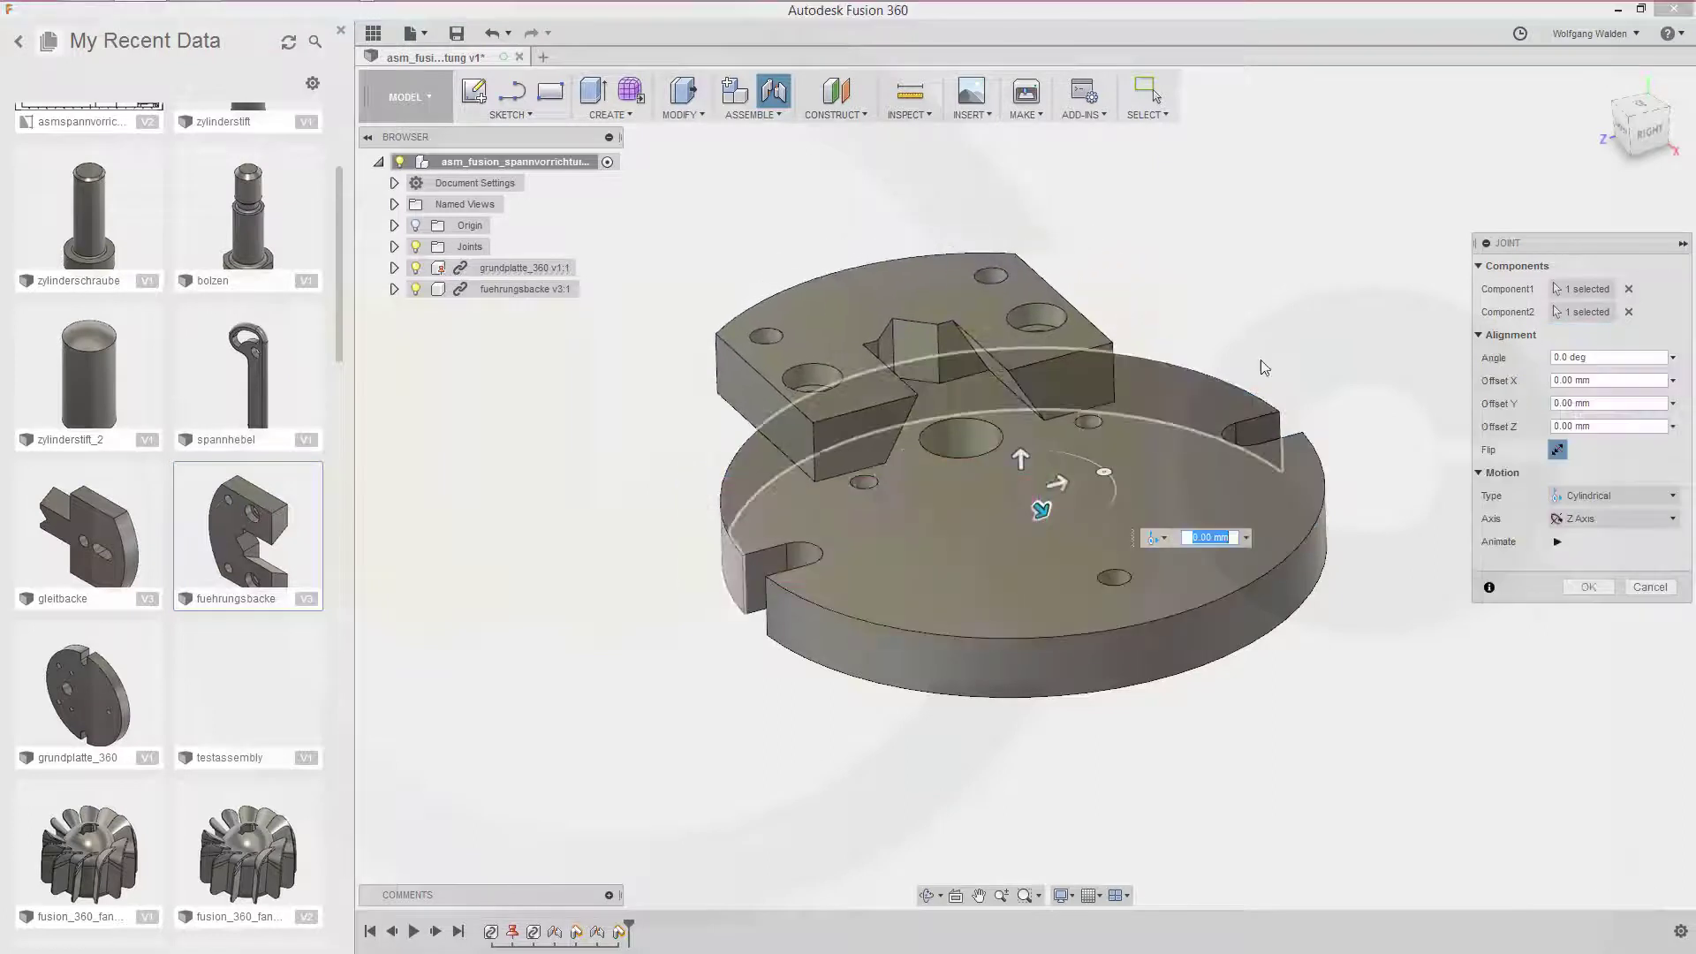
click(1672, 496)
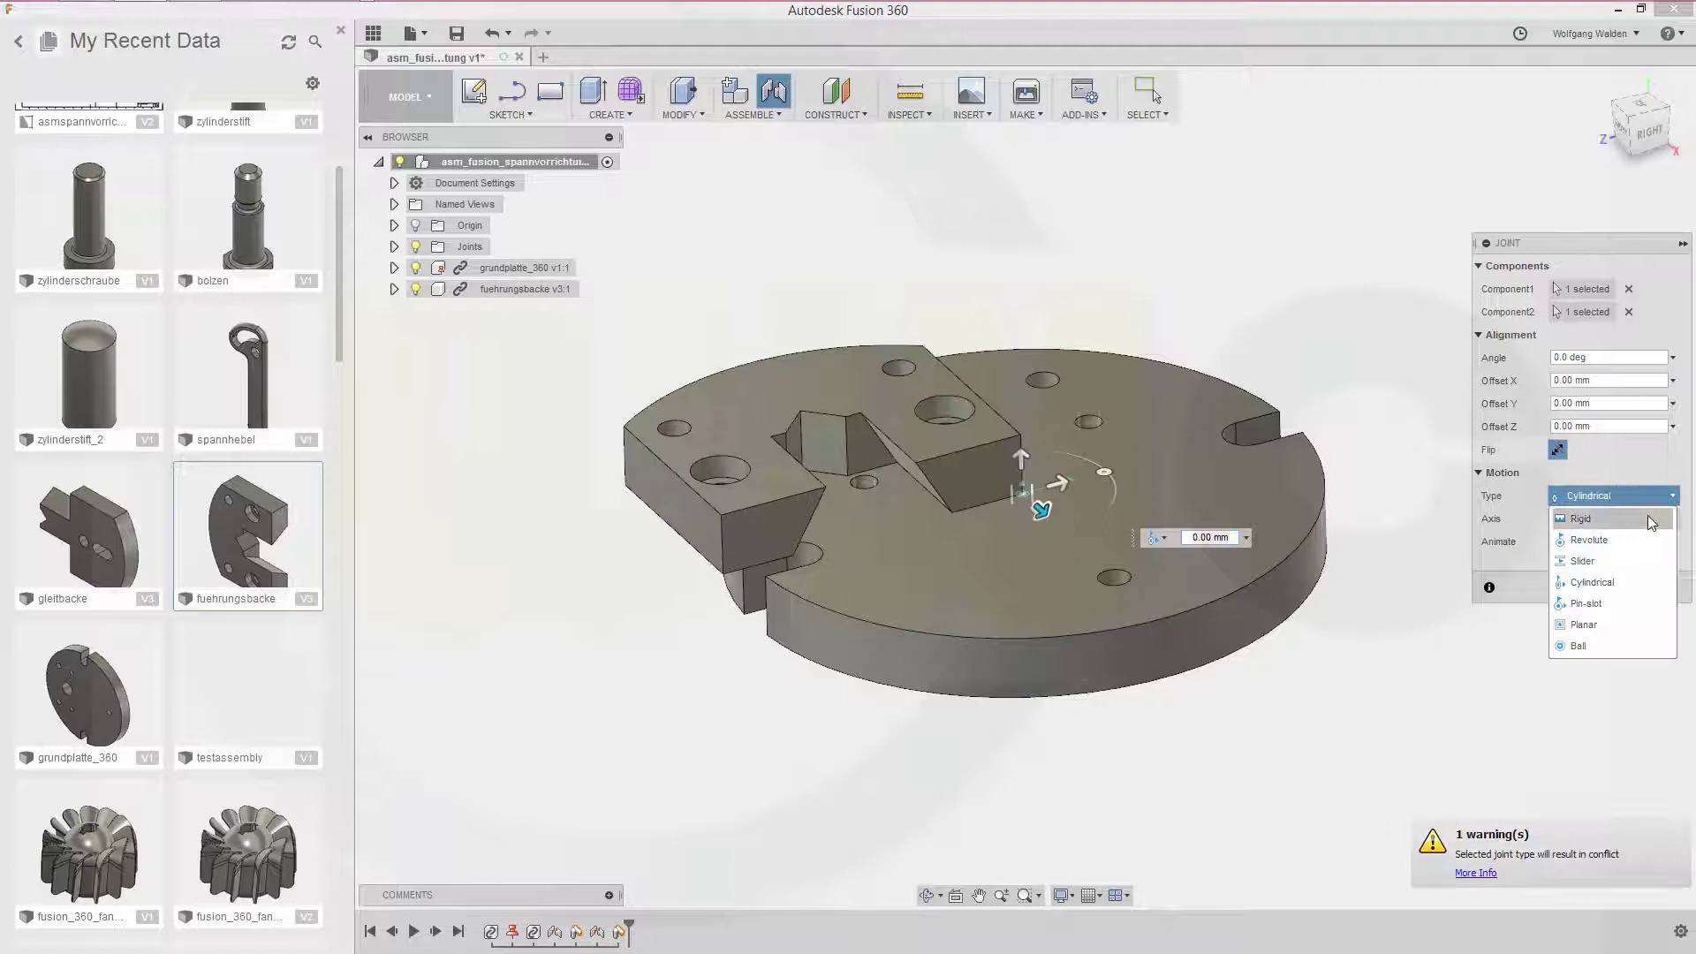
click(1580, 623)
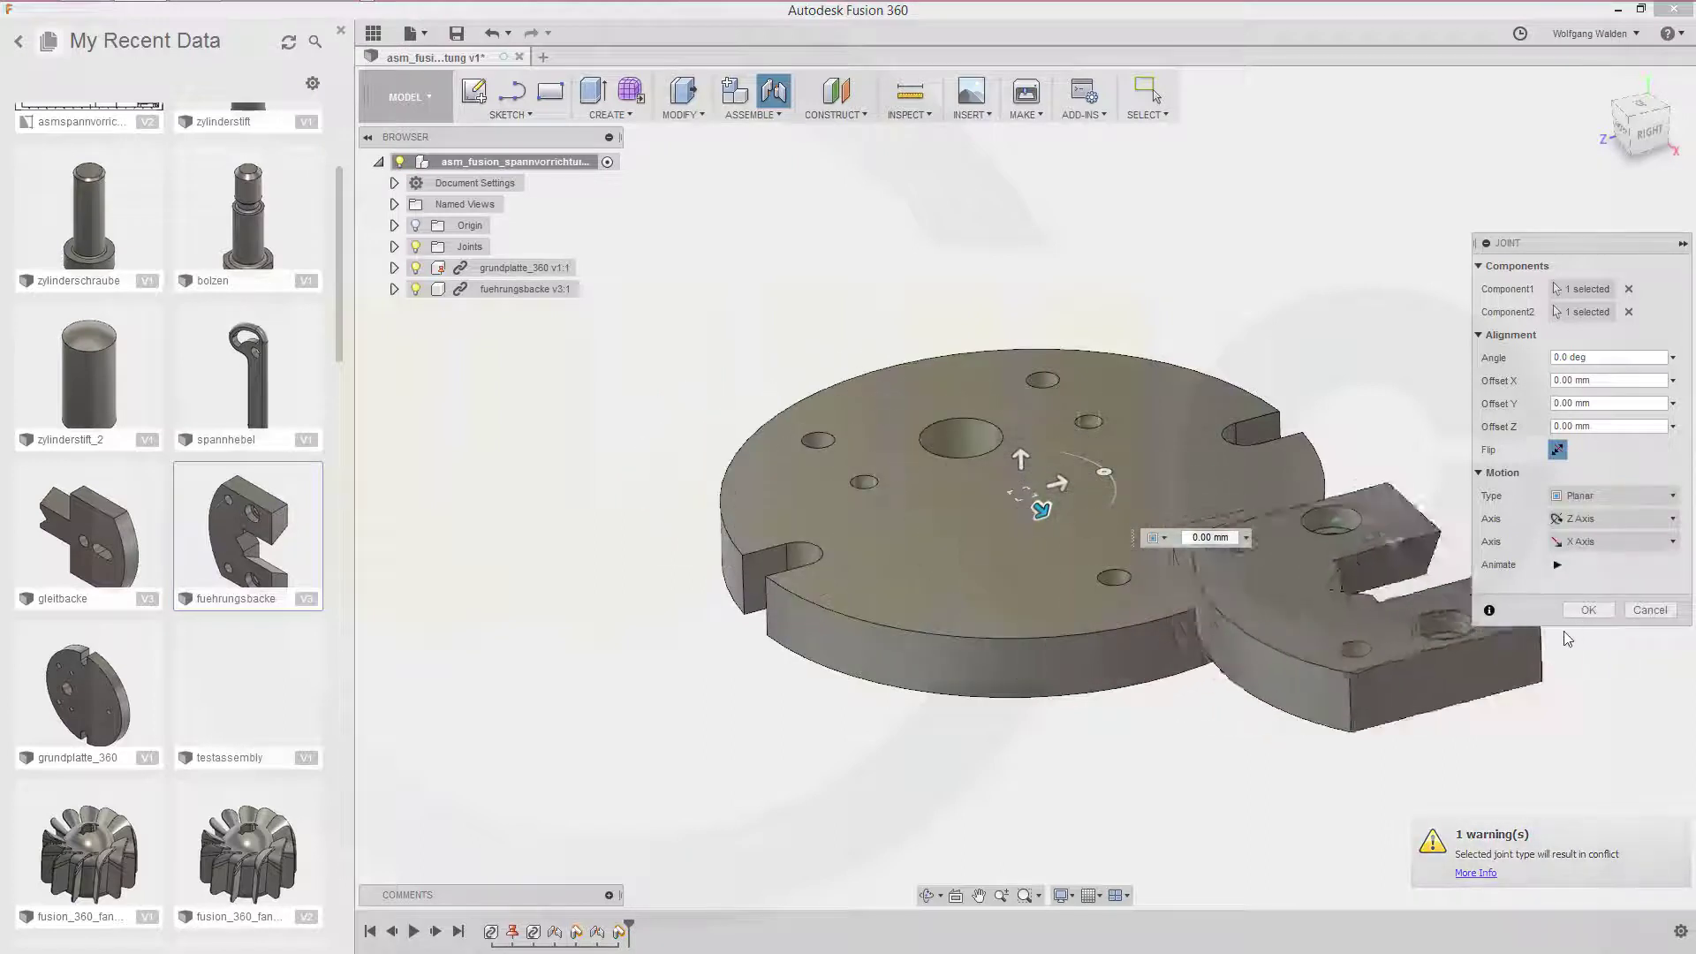
click(1587, 611)
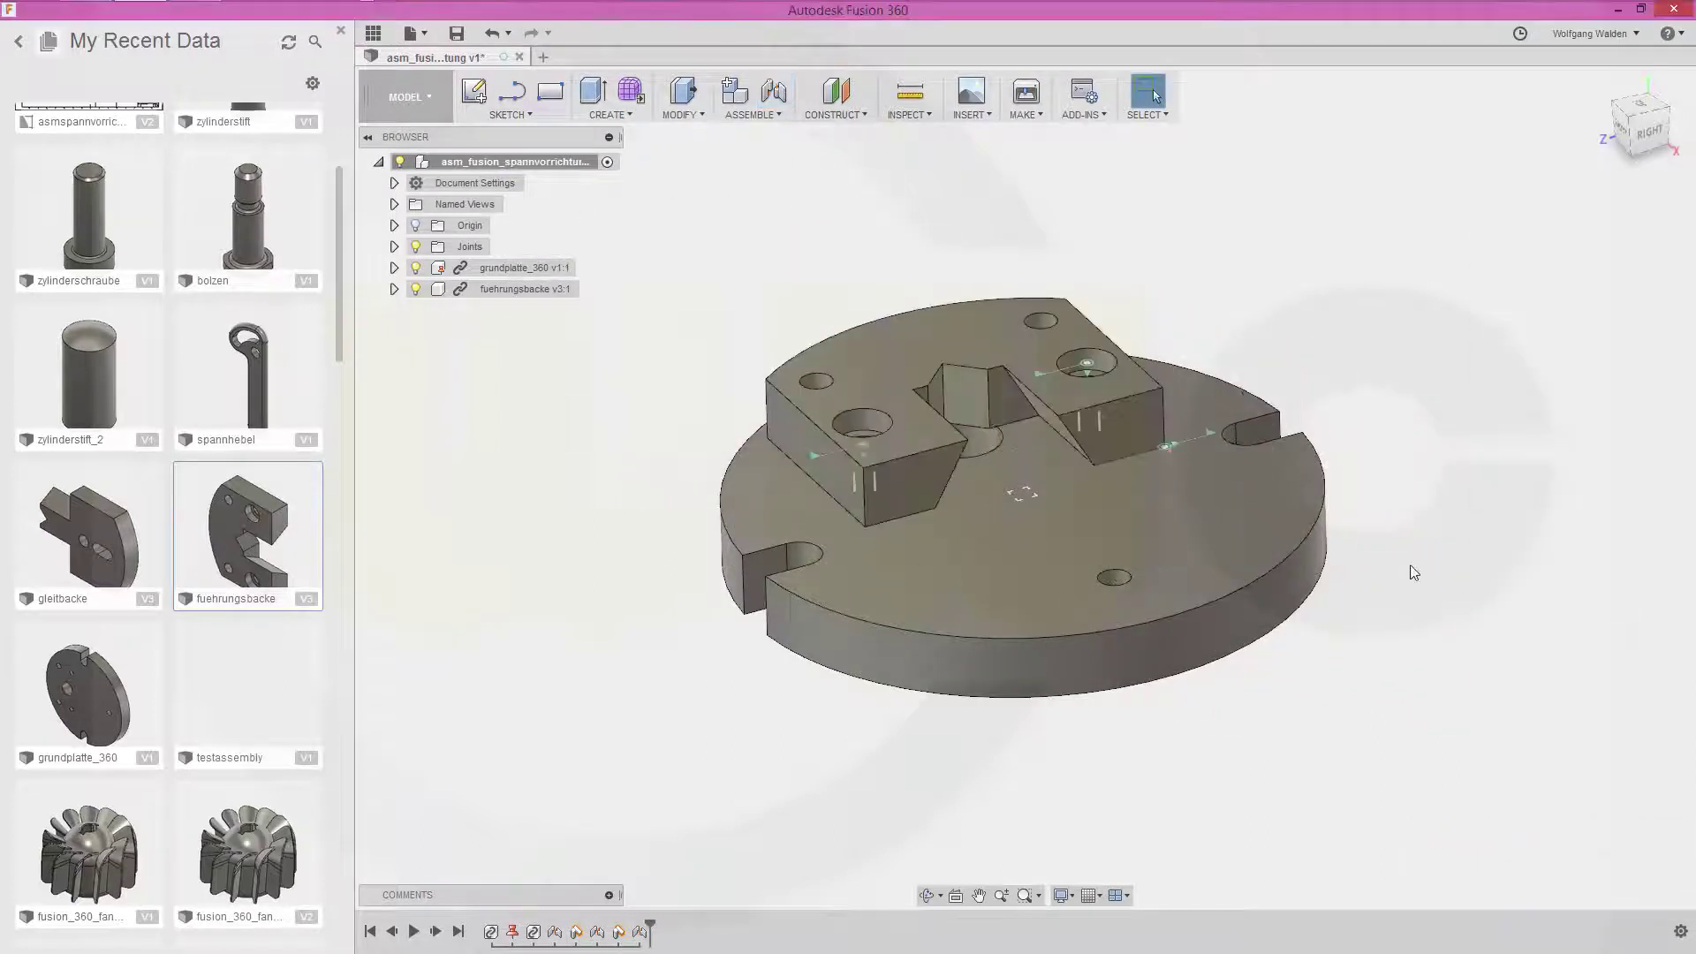
shift+middle_drag(1241, 378, 1200, 486)
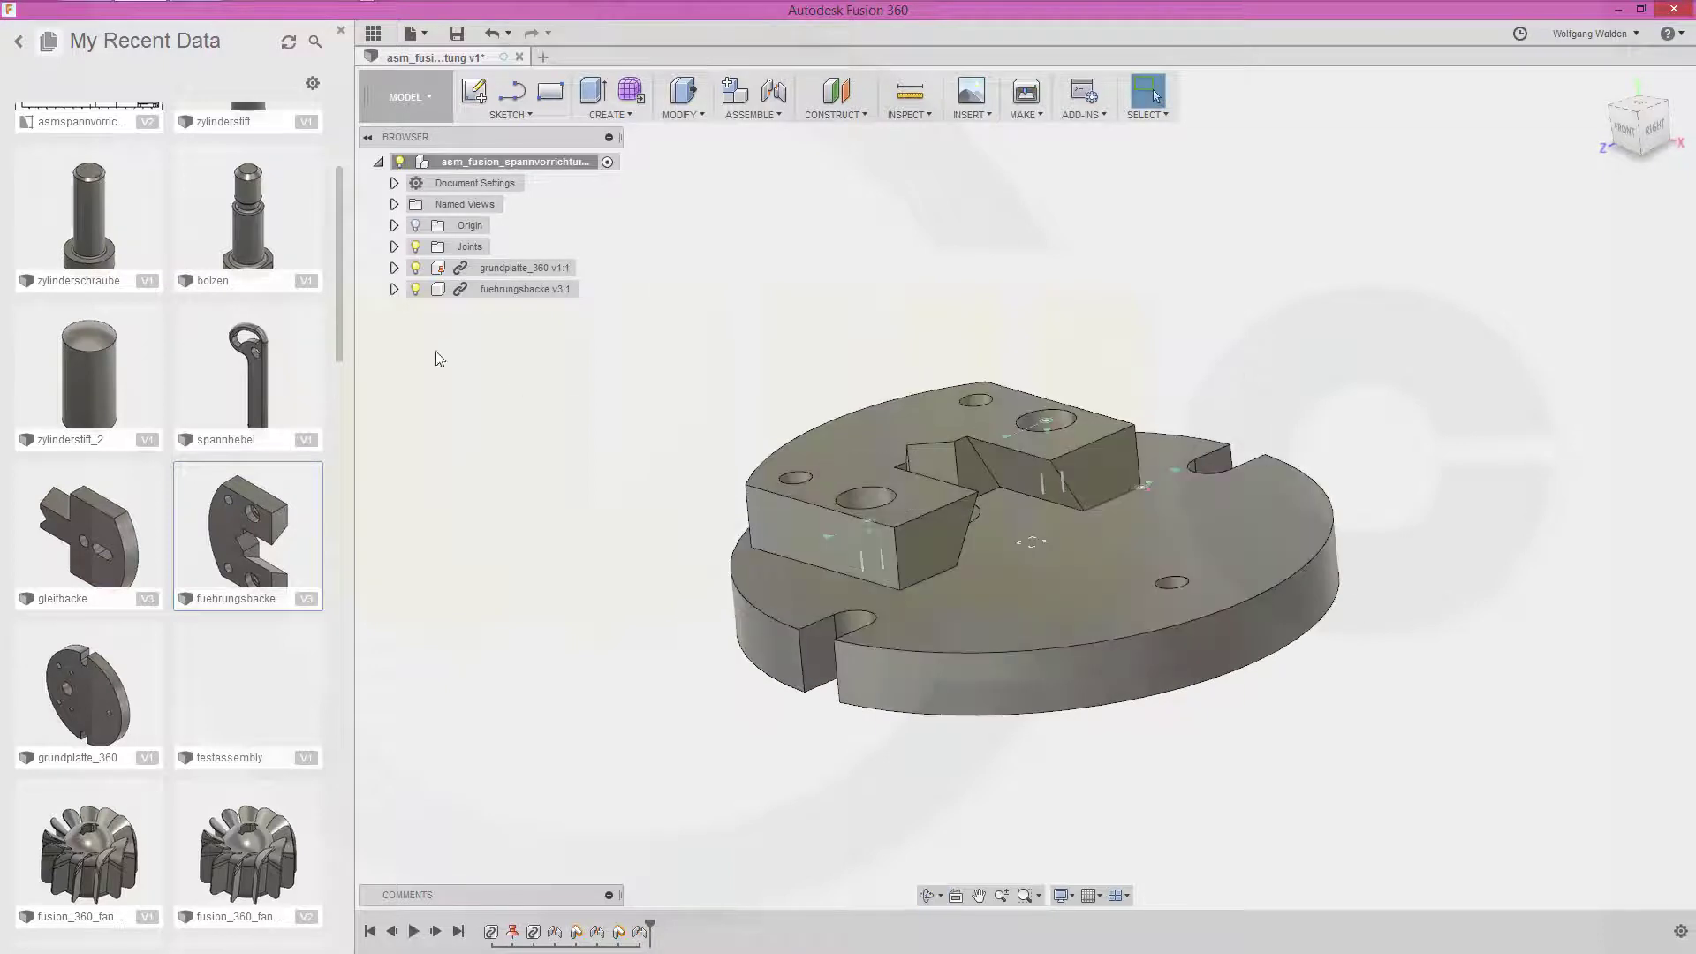
Expand the fuehrungsbacke and joints in the model tree and delete the captured positions Position1 and Position2 from the design history.
click(394, 289)
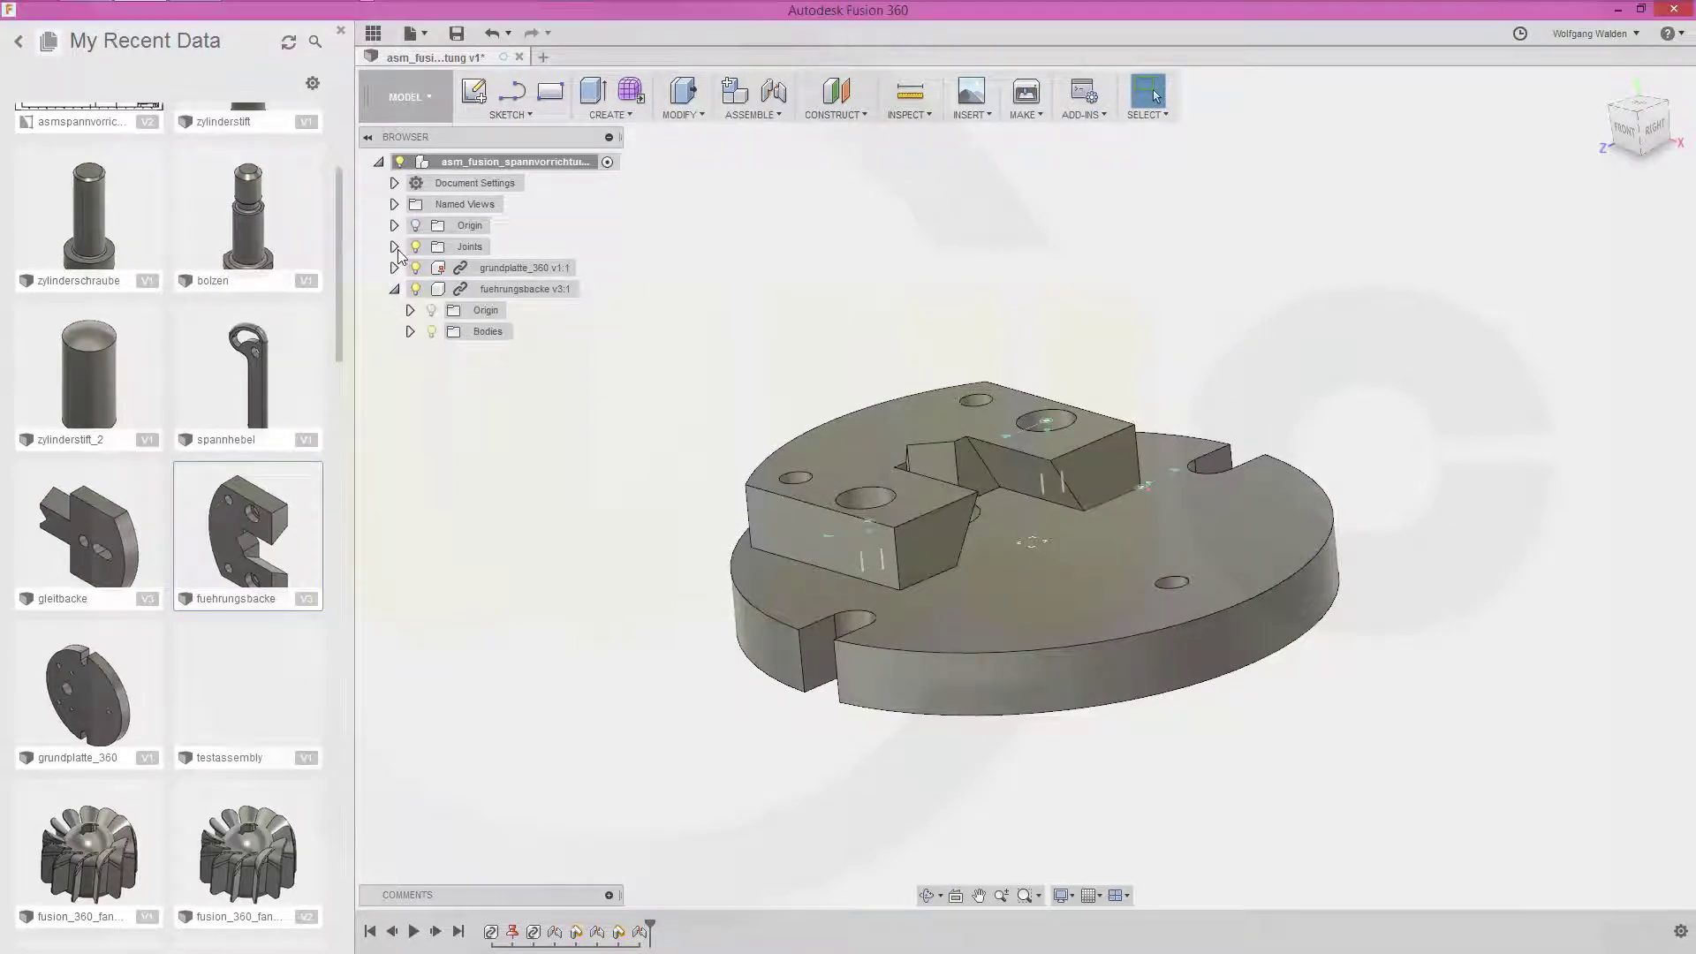
click(394, 247)
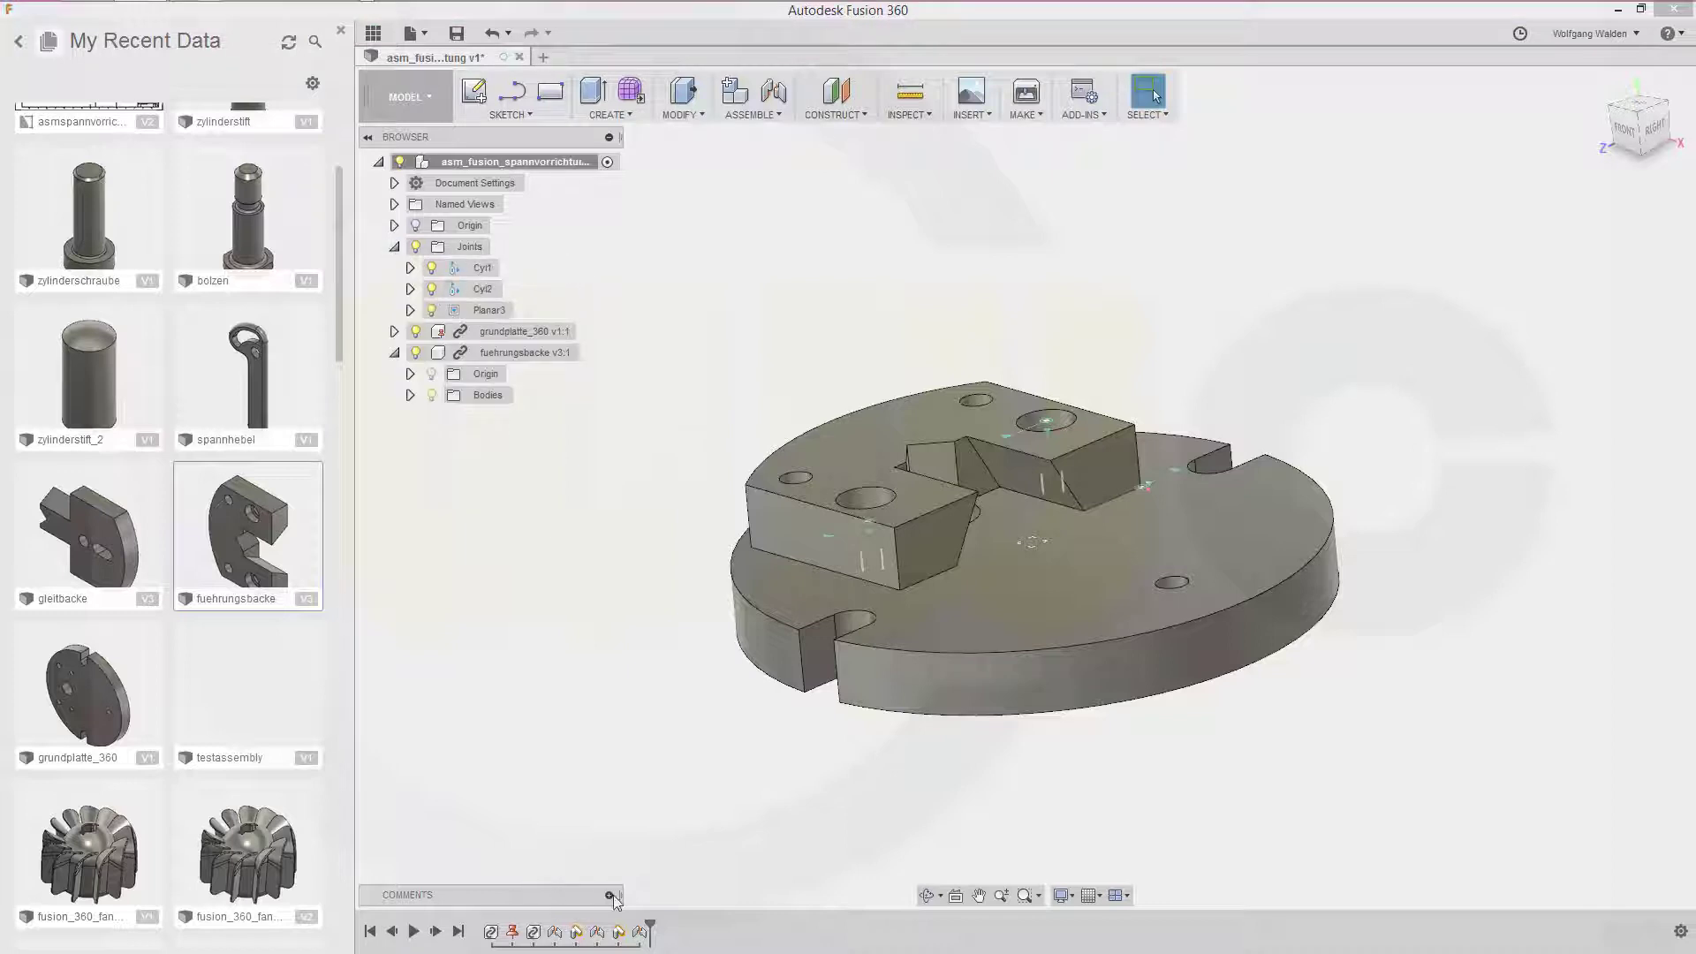
right_click(579, 931)
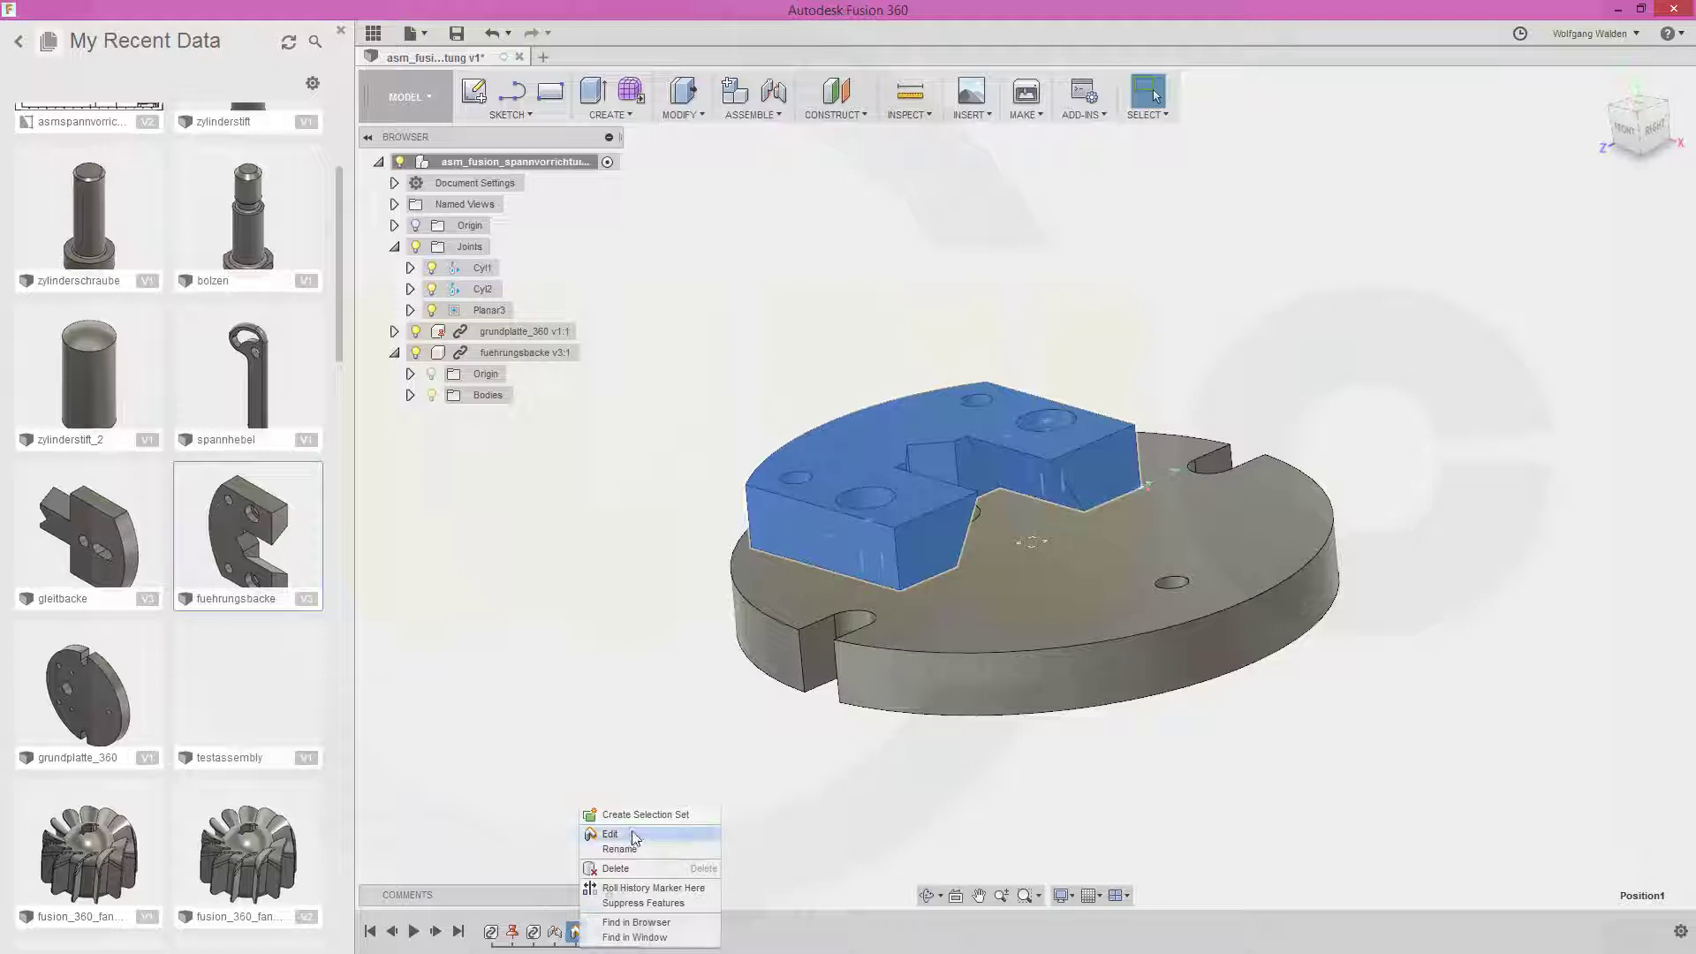
click(628, 867)
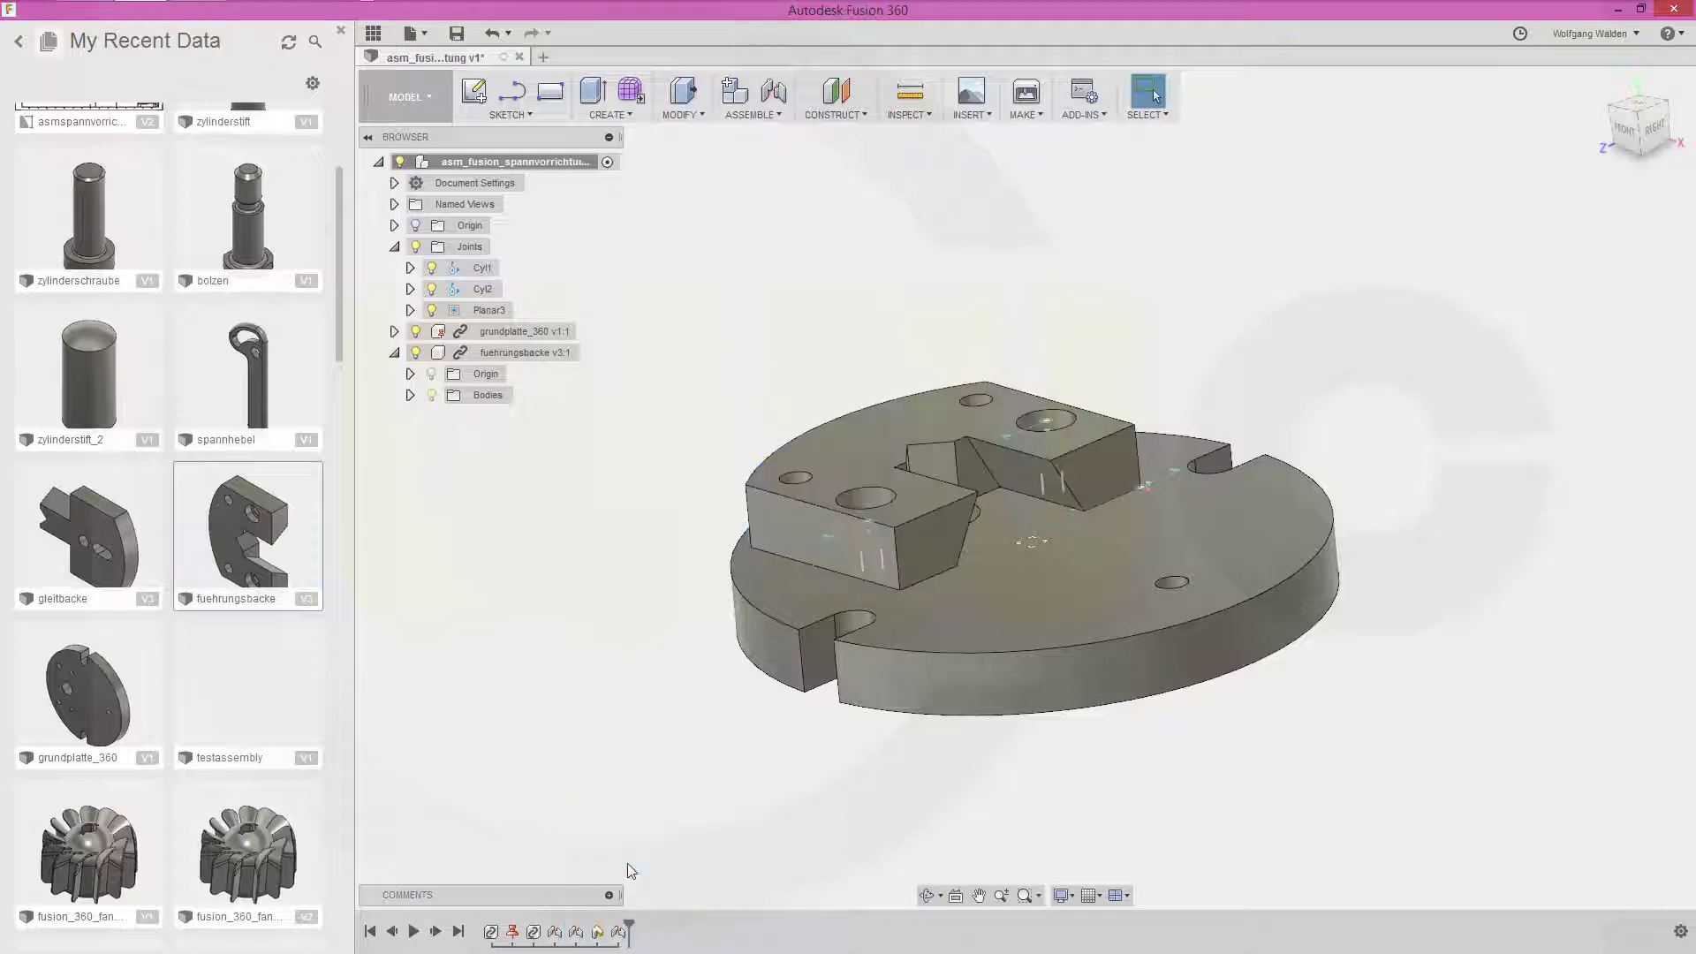
right_click(604, 933)
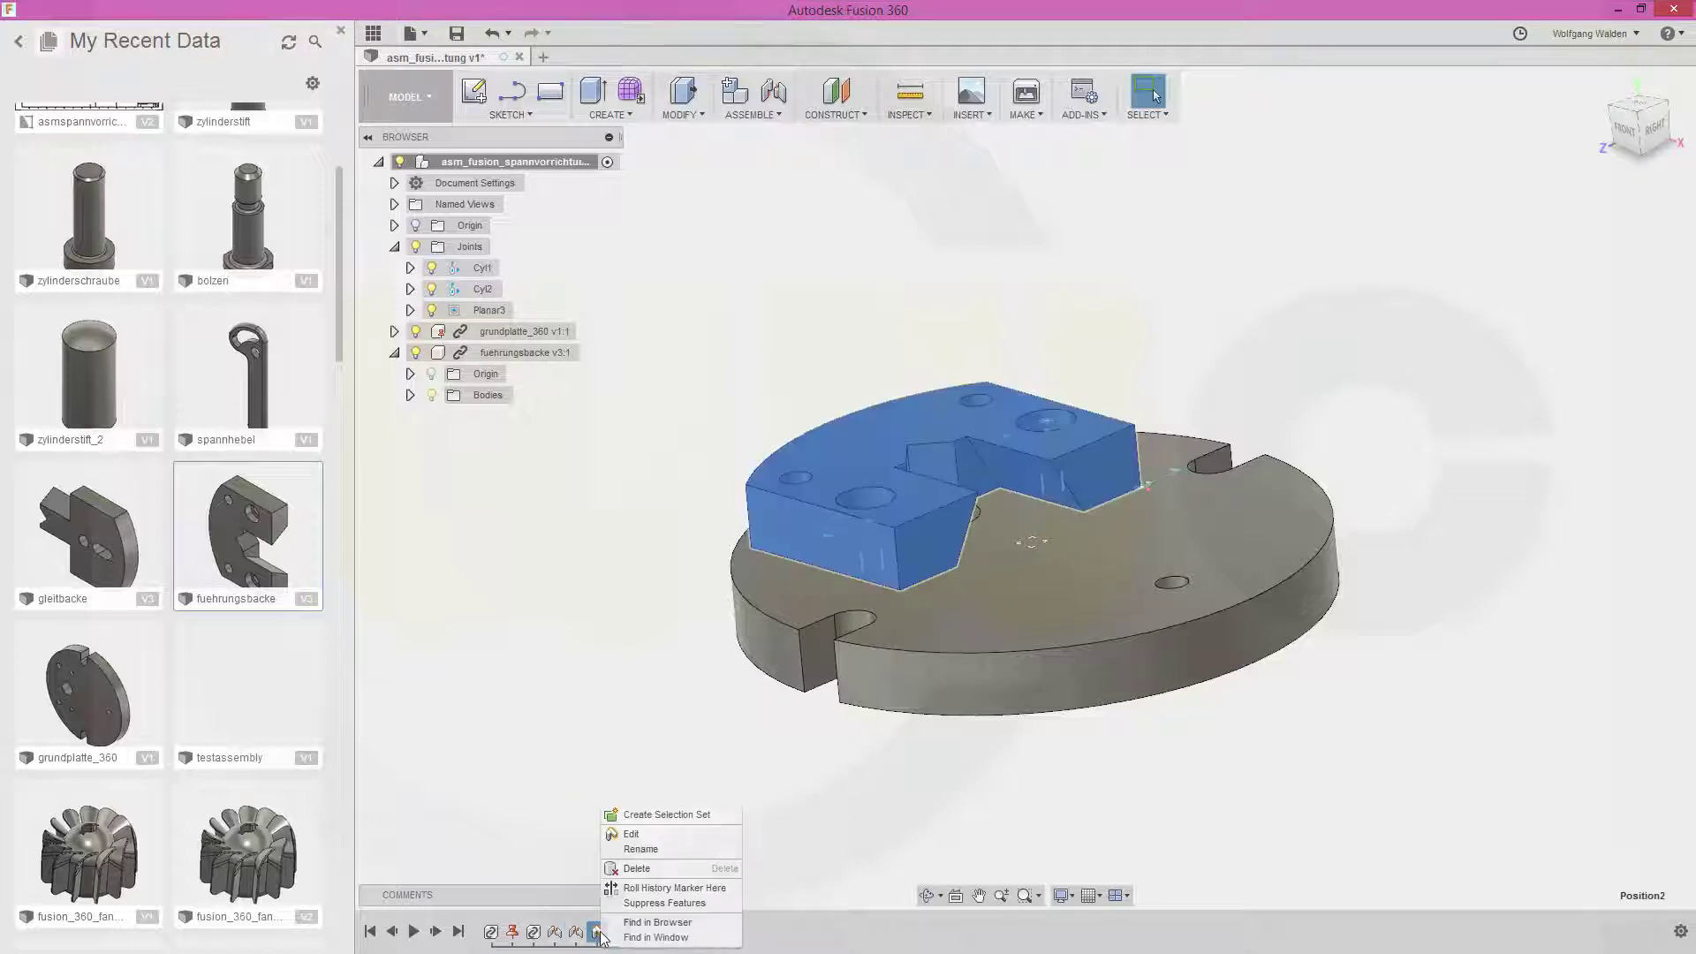
click(637, 869)
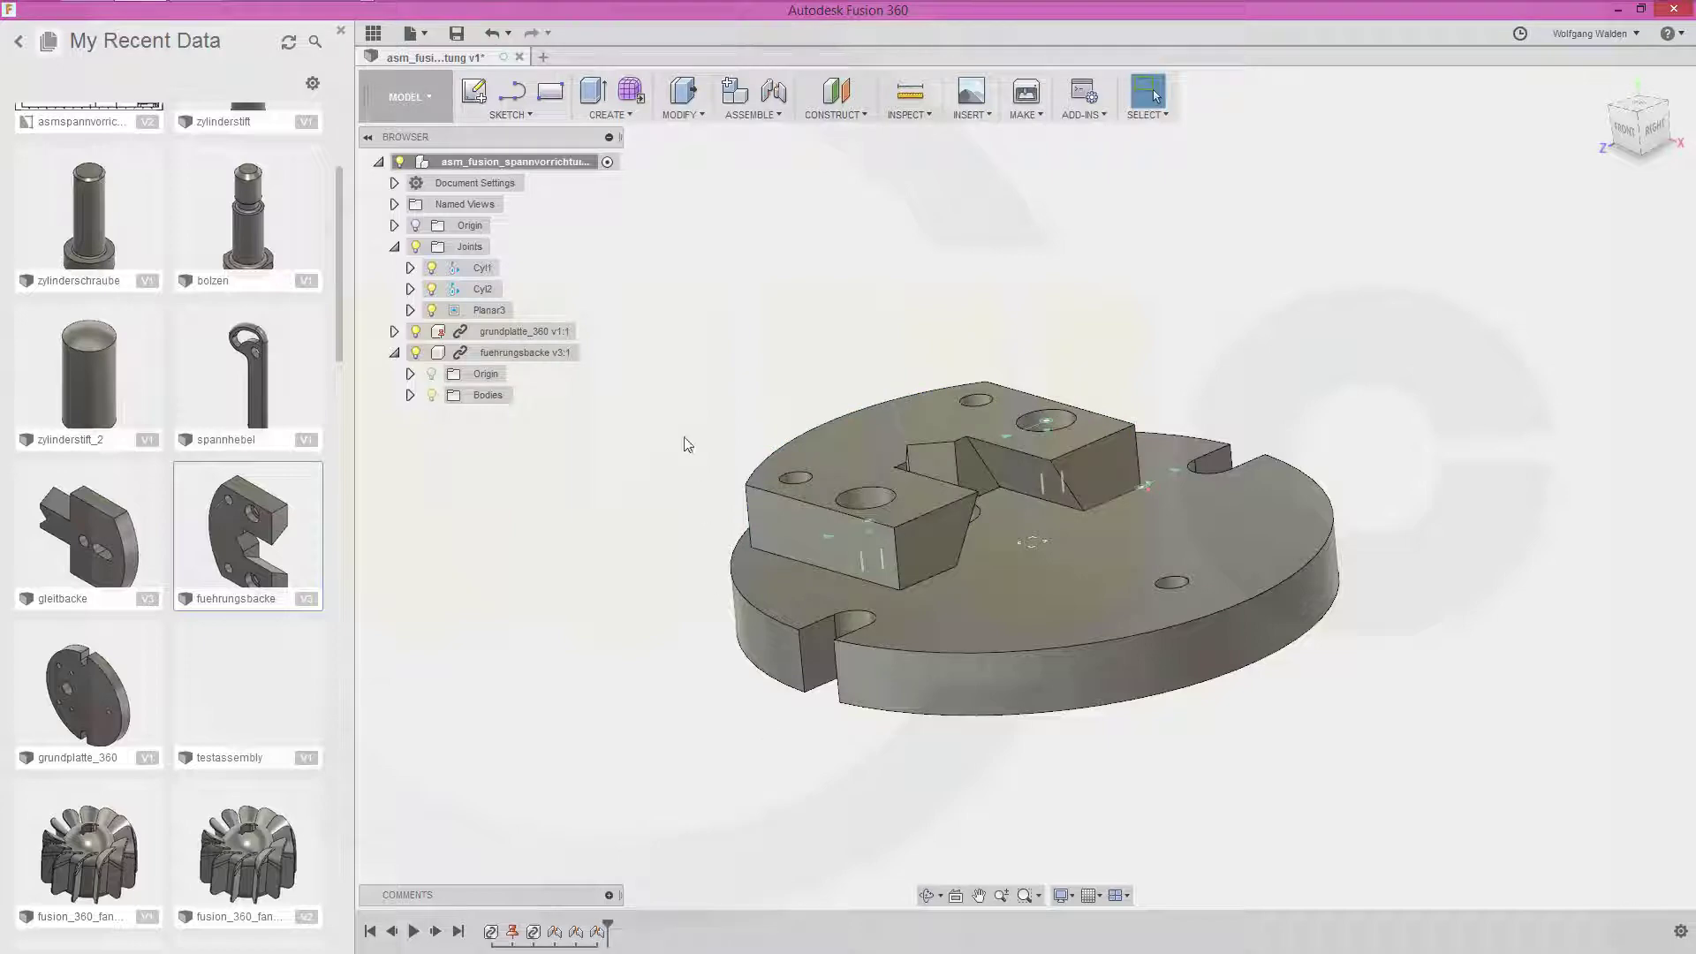
Insert the gleitbacke from the recent data, raise it 80 mm above the base plate and rotate it -90° about X to lie flat.
shift+middle_drag(668, 361, 730, 405)
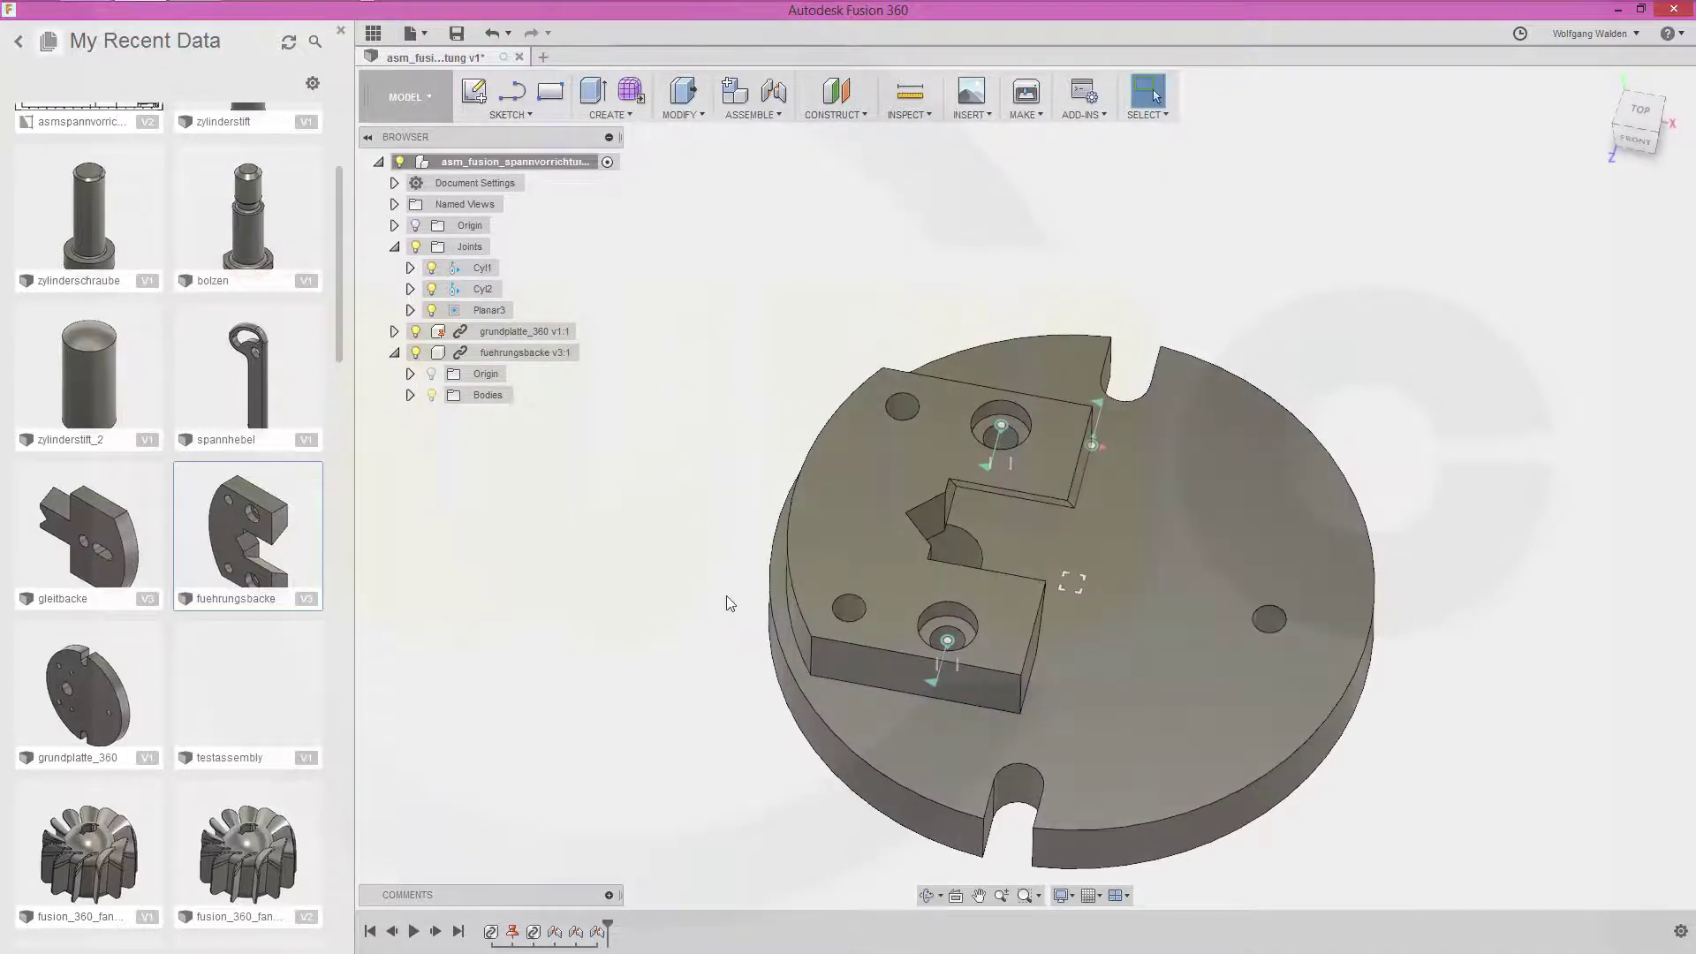
middle_drag(725, 550, 559, 599)
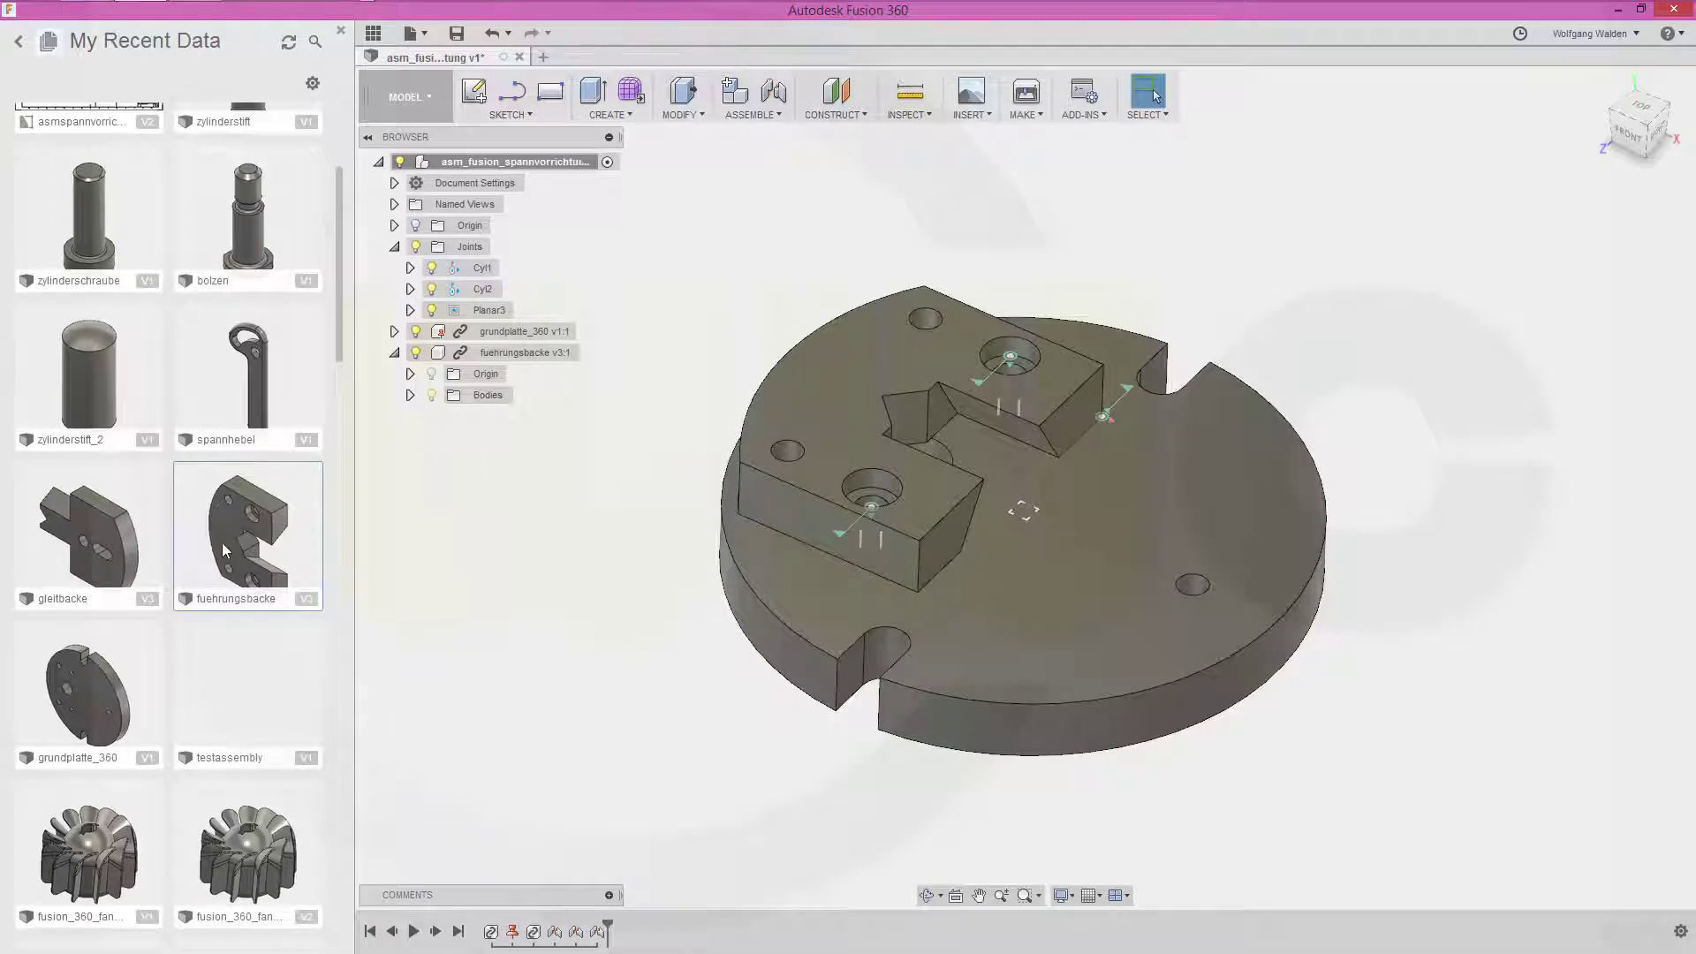
drag(85, 539, 1364, 326)
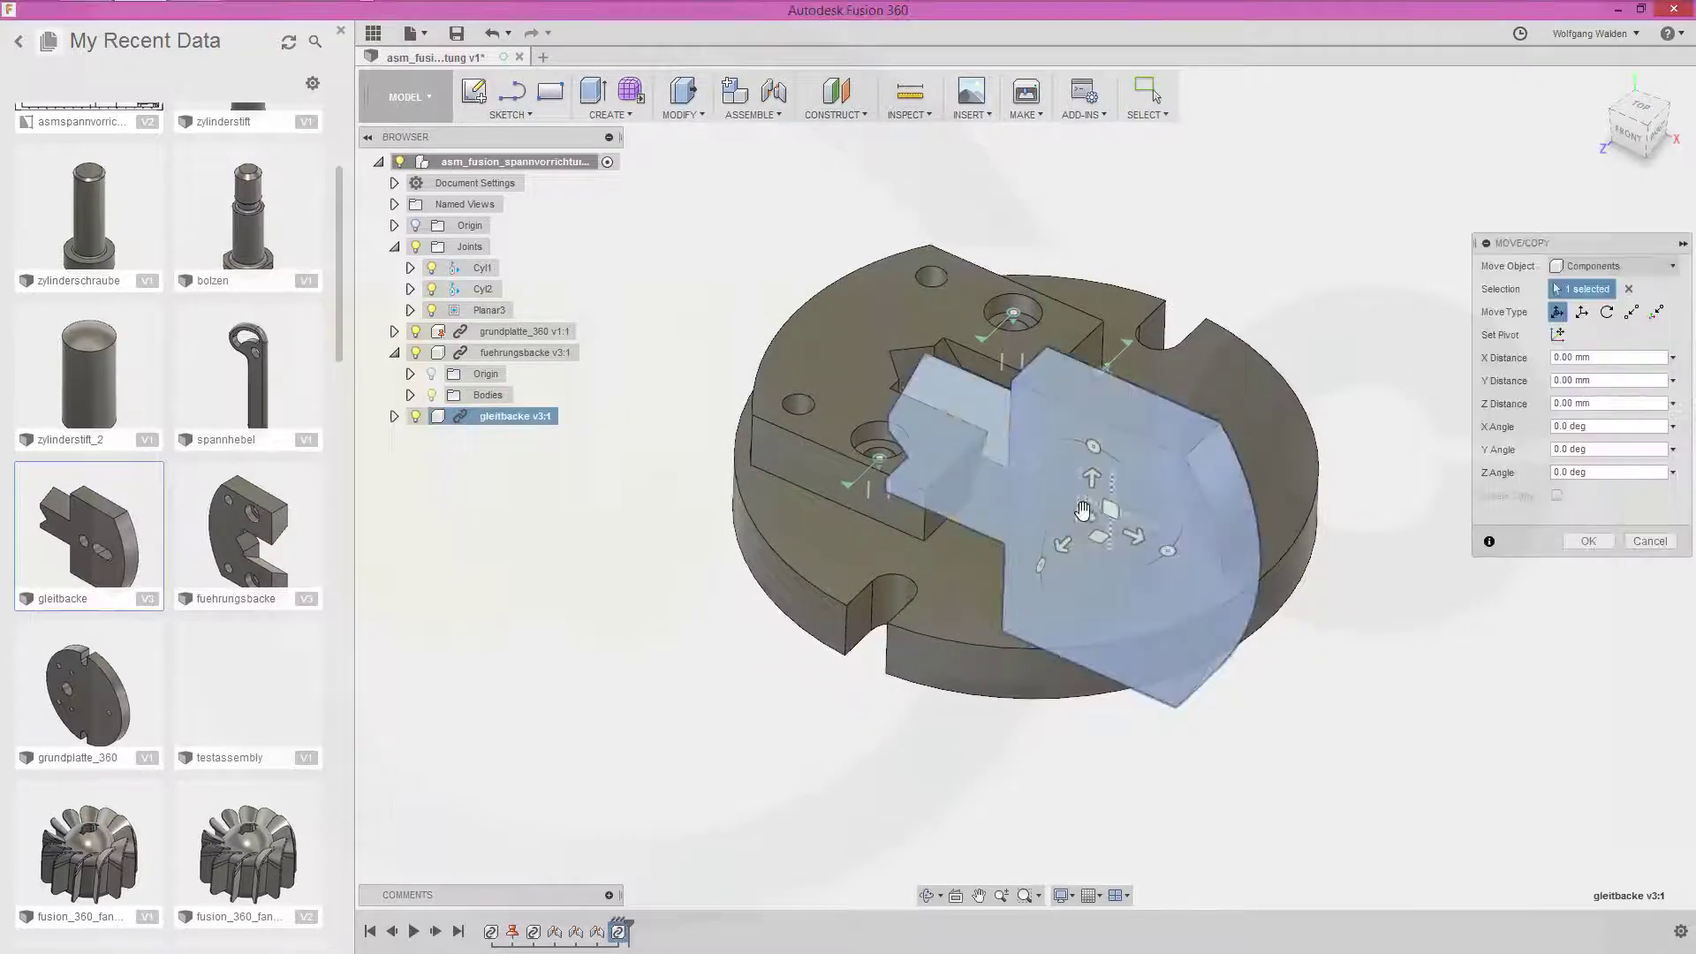
drag(1093, 469, 1098, 265)
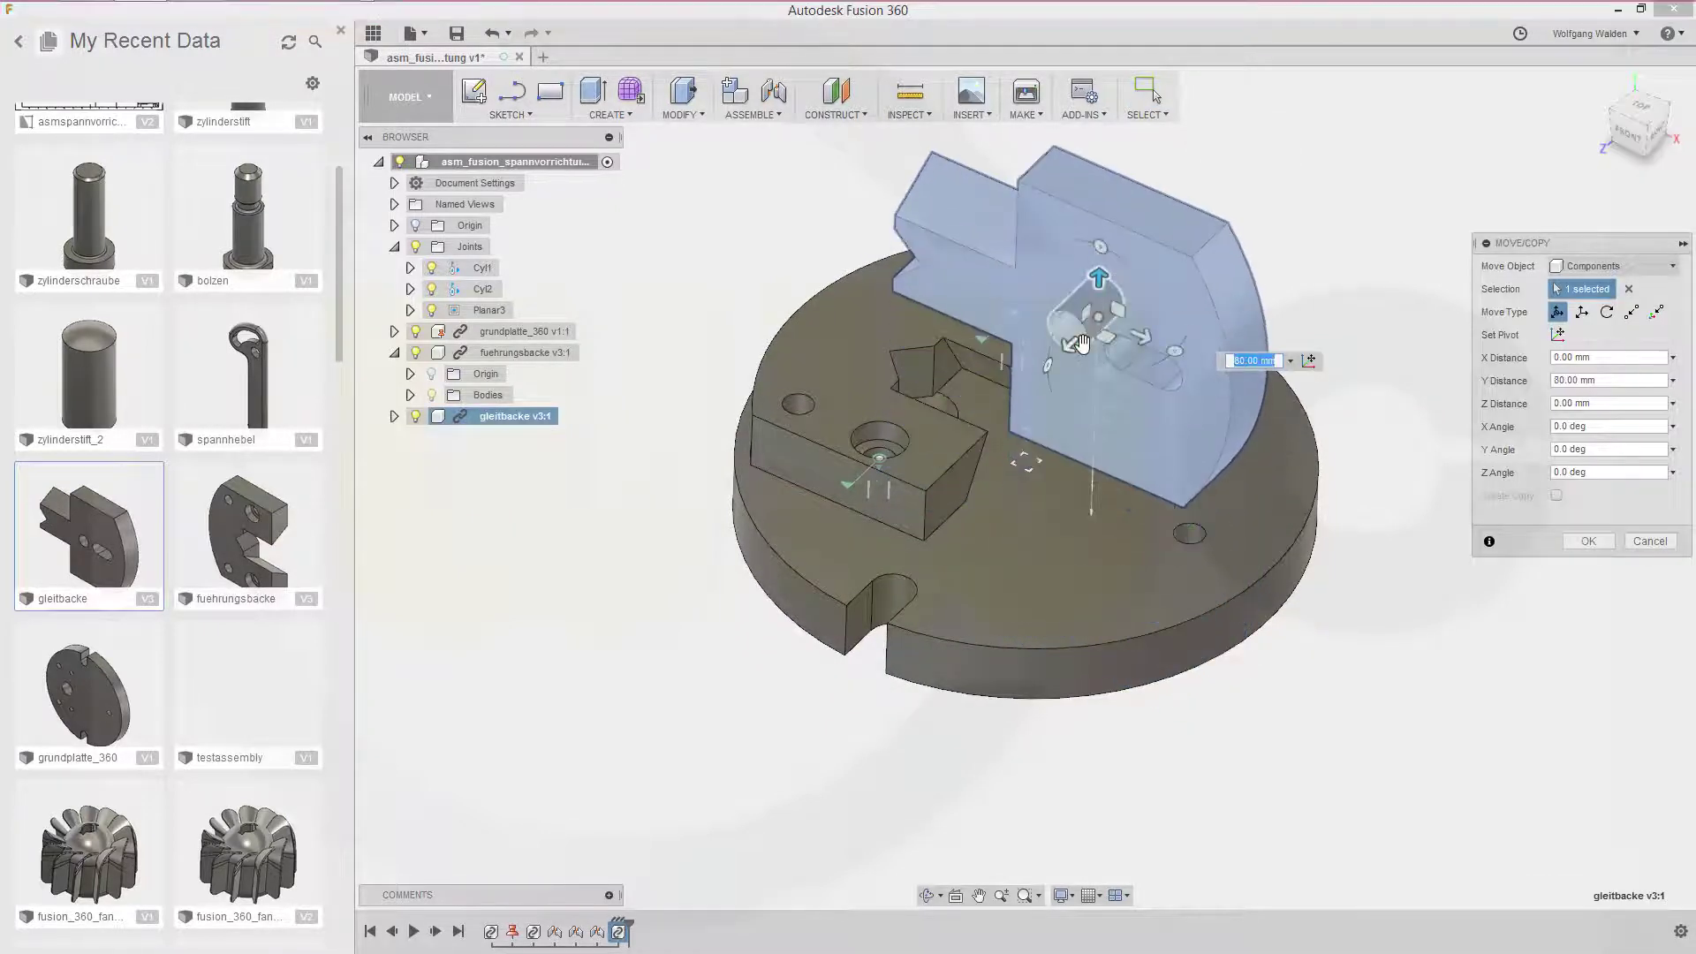
drag(1045, 365, 1255, 286)
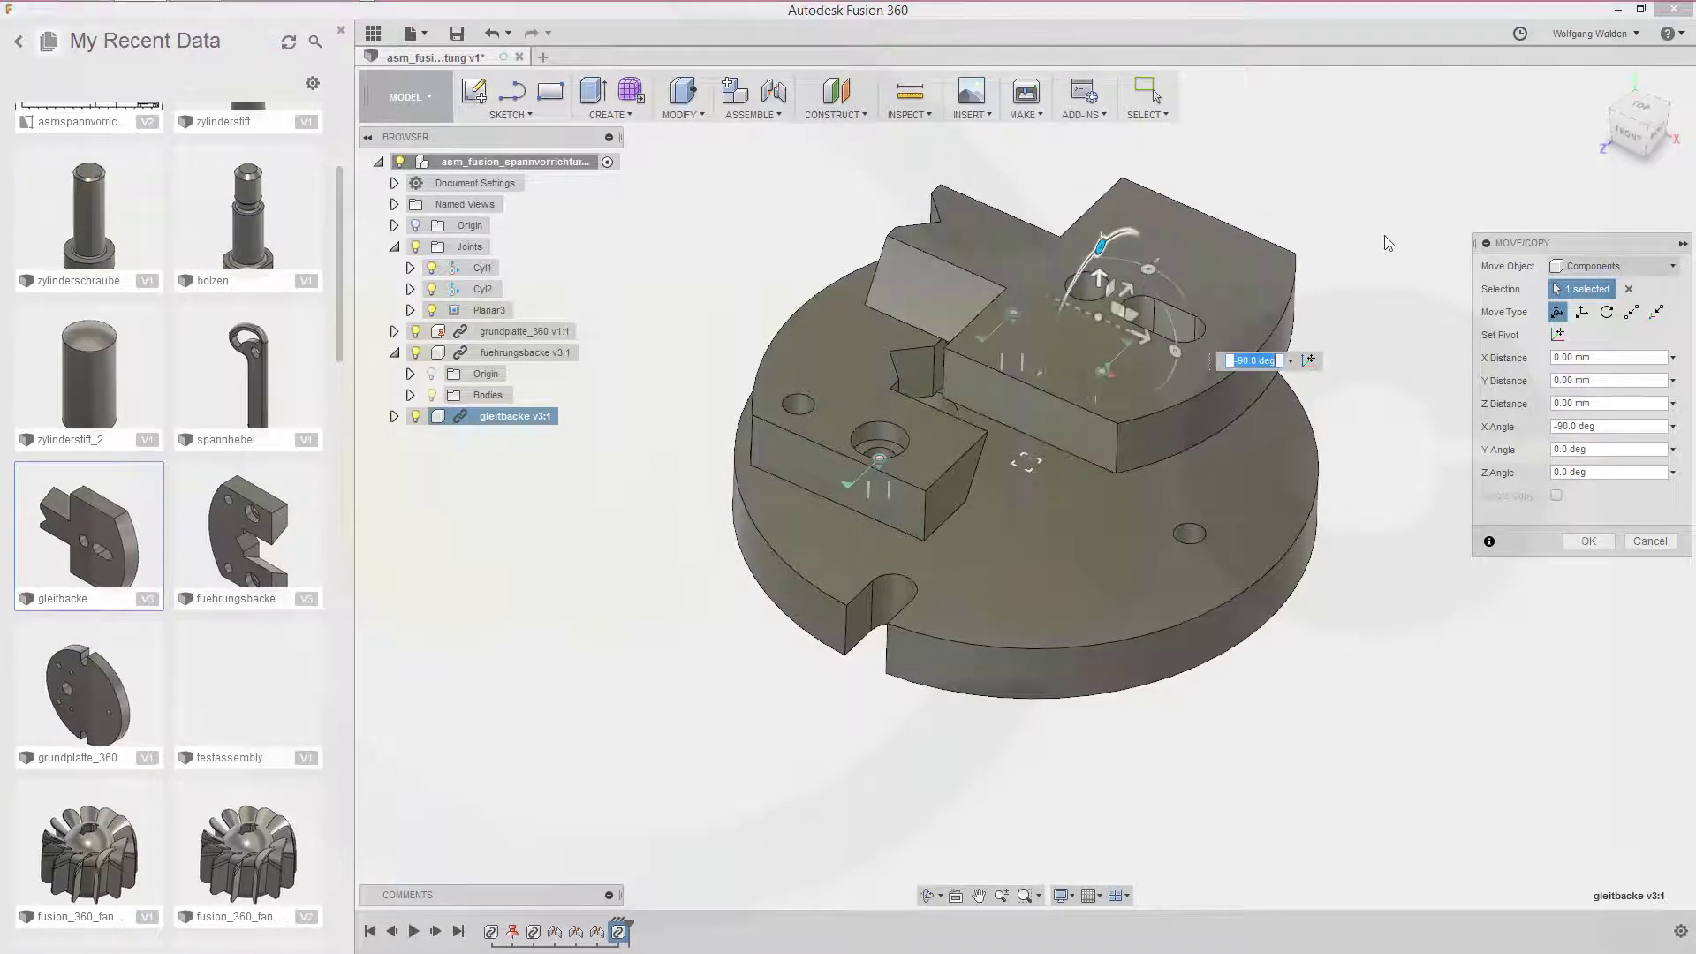
click(1586, 542)
Create a planar joint between the gleitbacke's underside and the base plate's top face, previewing its motion.
middle_drag(1394, 507, 1411, 588)
mouse_move(1295, 566)
shift+middle_down()
mouse_move(1295, 516)
mouse_move(1293, 533)
shift+middle_up()
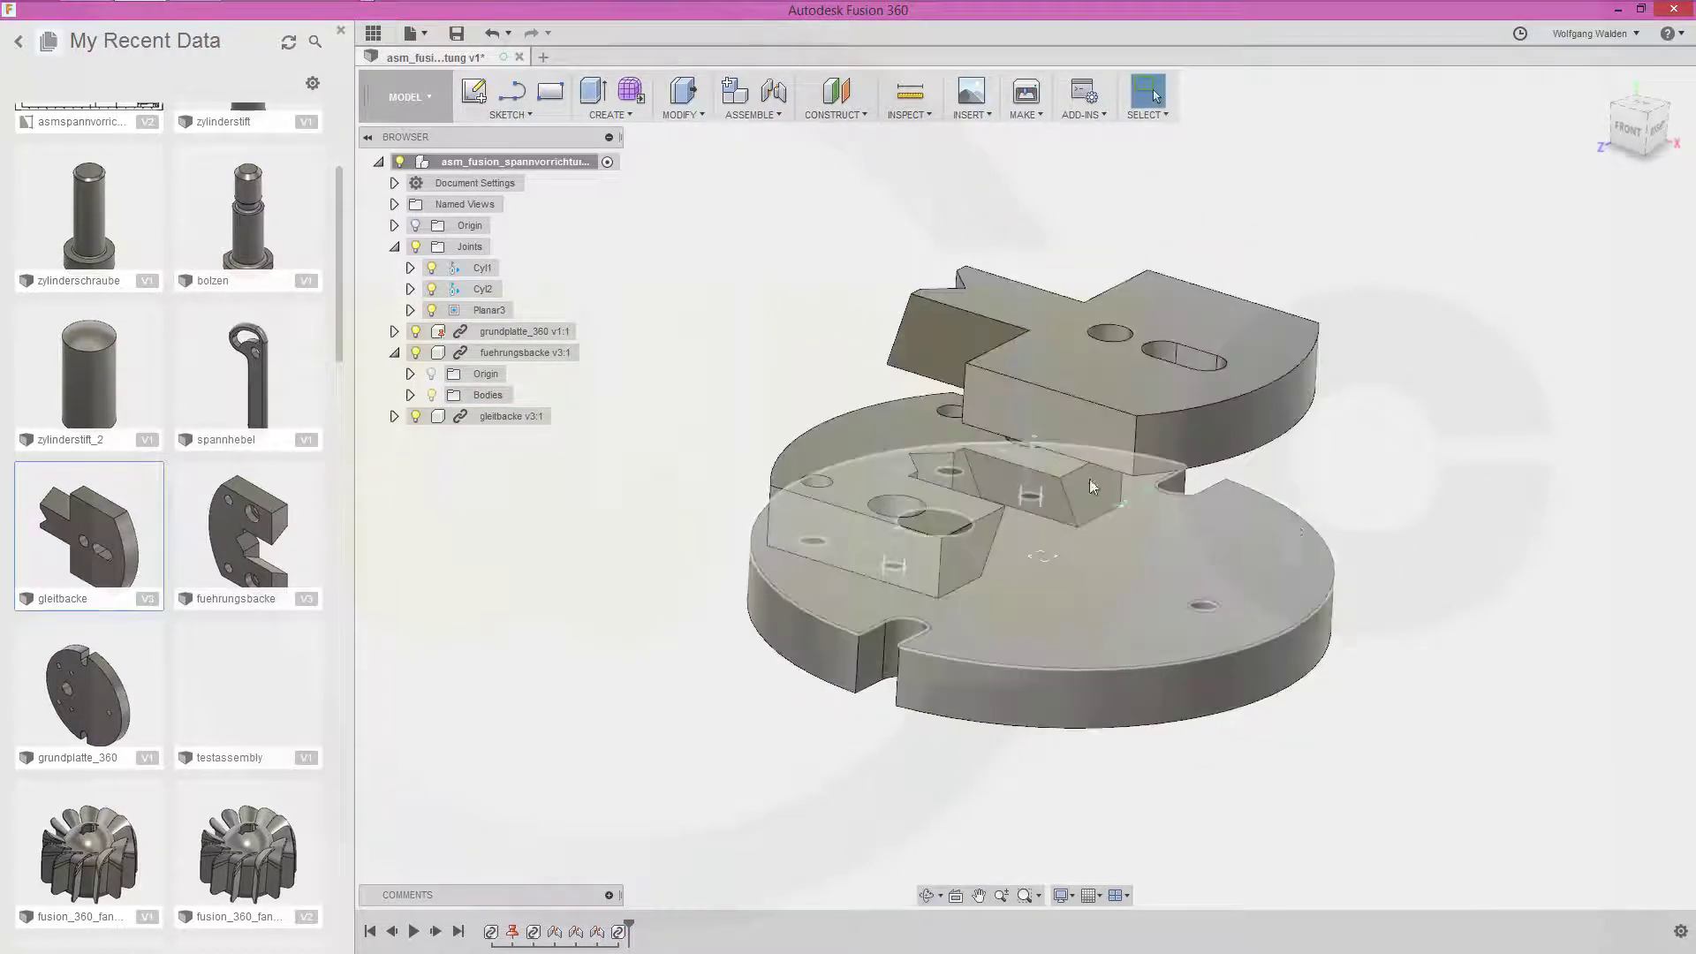
click(774, 92)
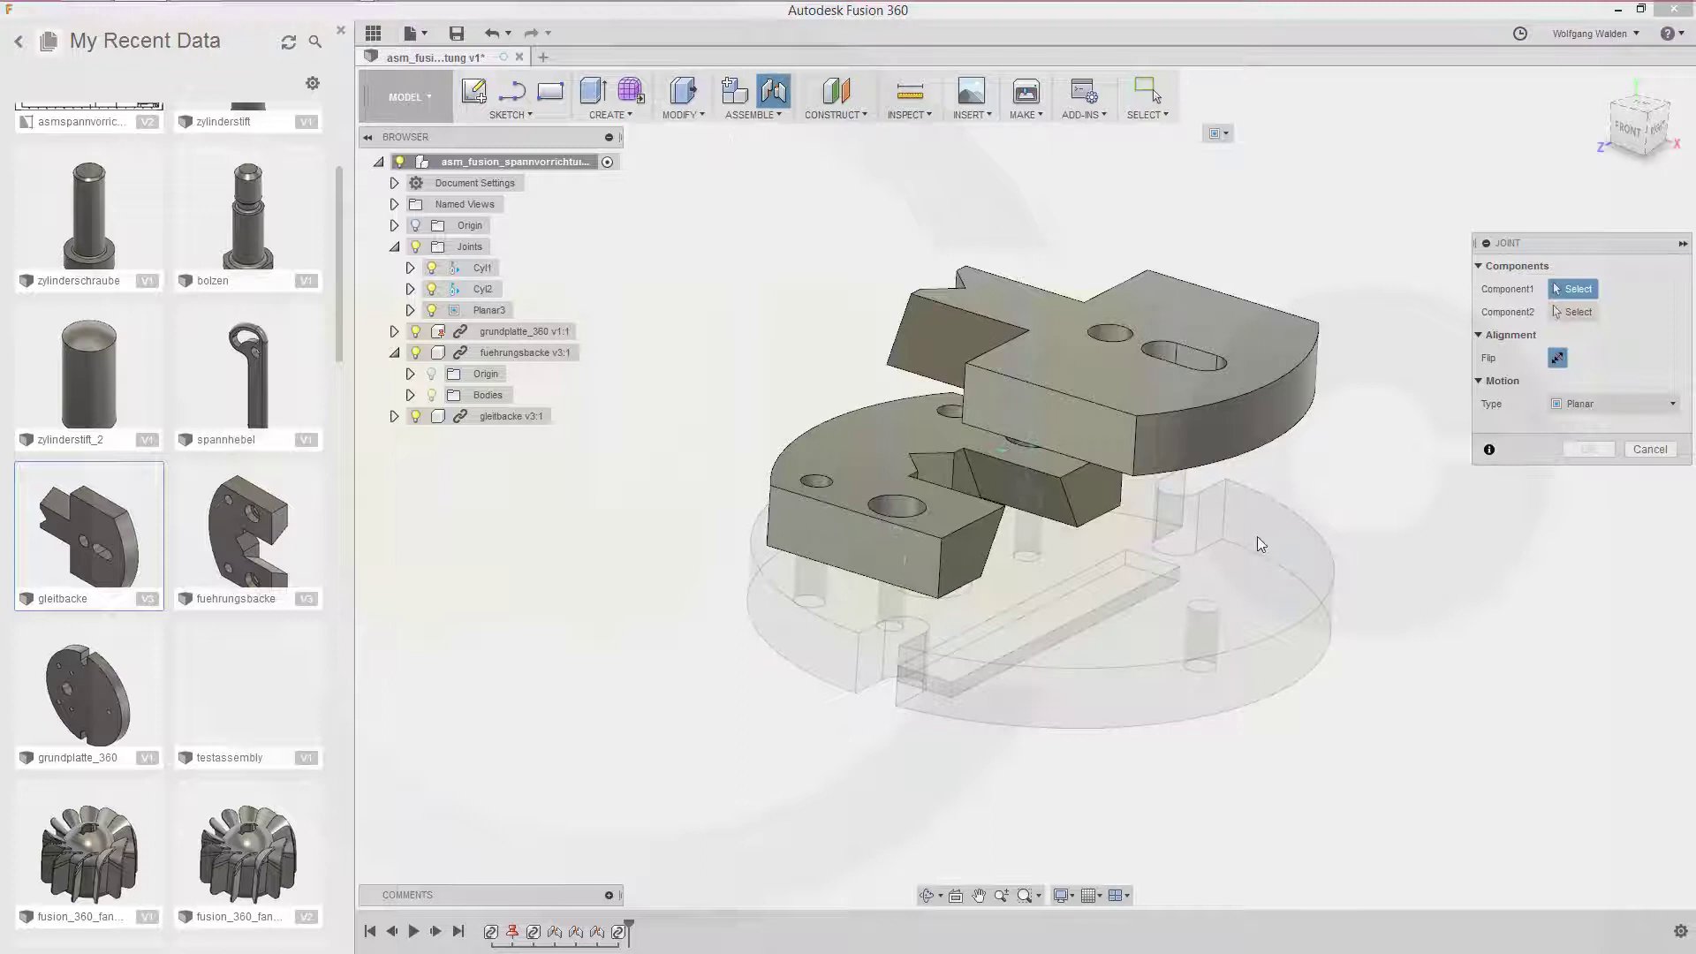
shift+middle_drag(1383, 548, 1423, 466)
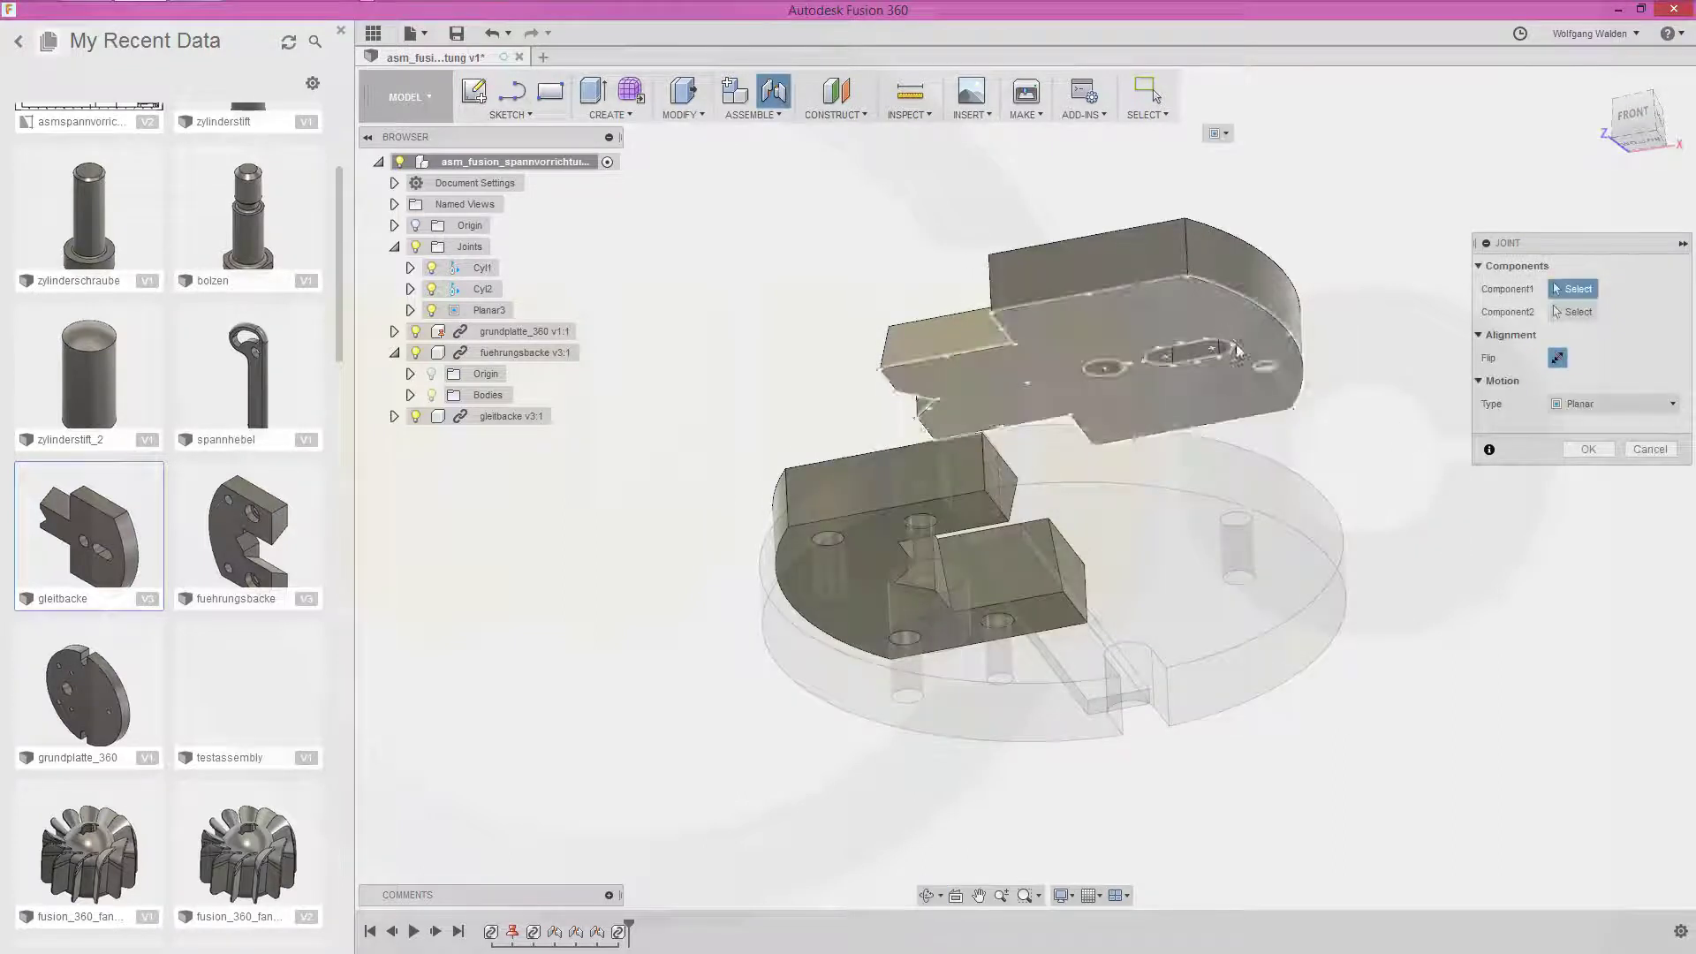
click(1185, 318)
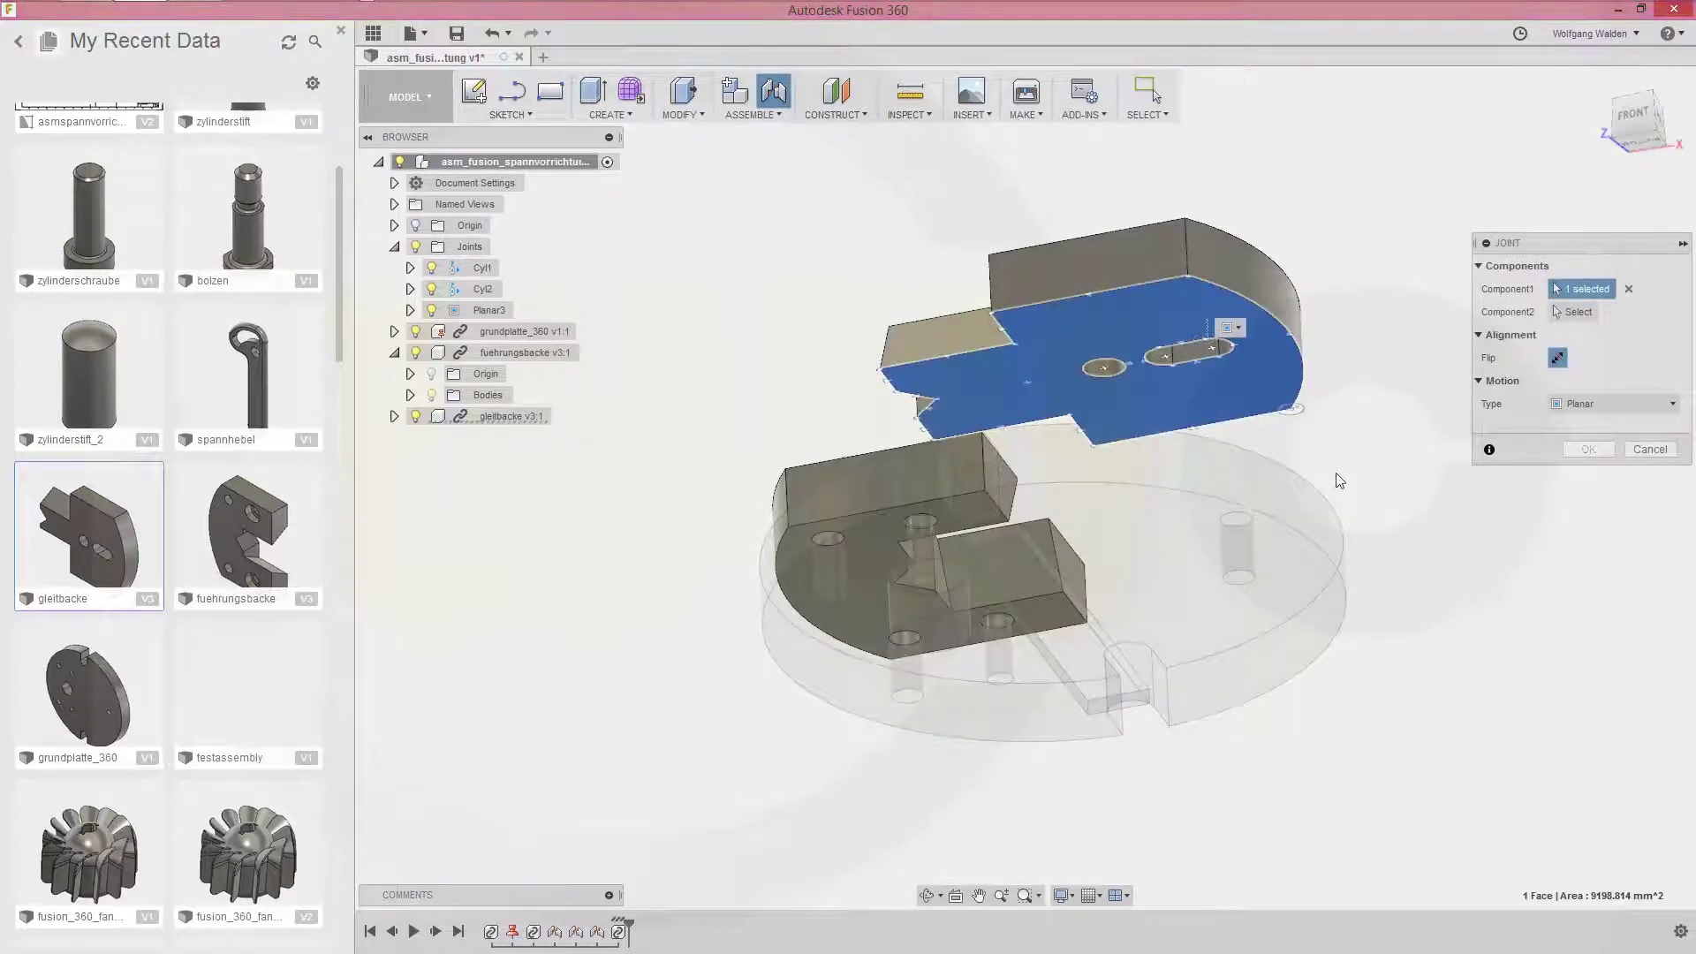
shift+middle_drag(1333, 470, 1307, 519)
click(1140, 562)
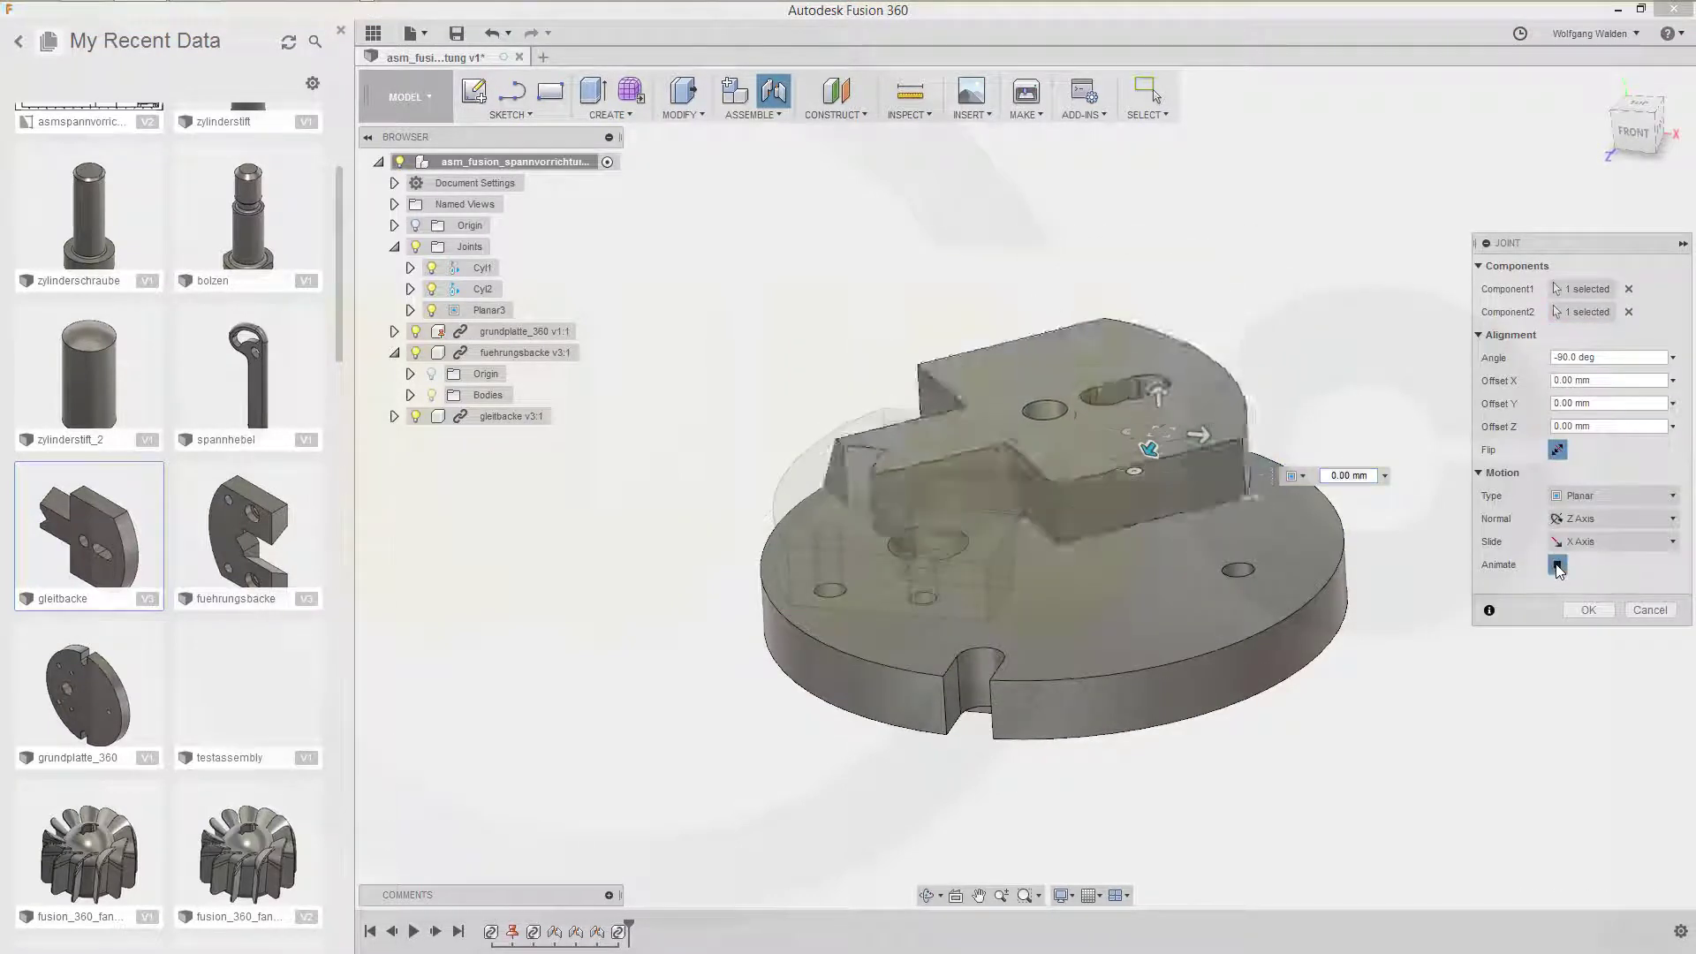
click(1557, 567)
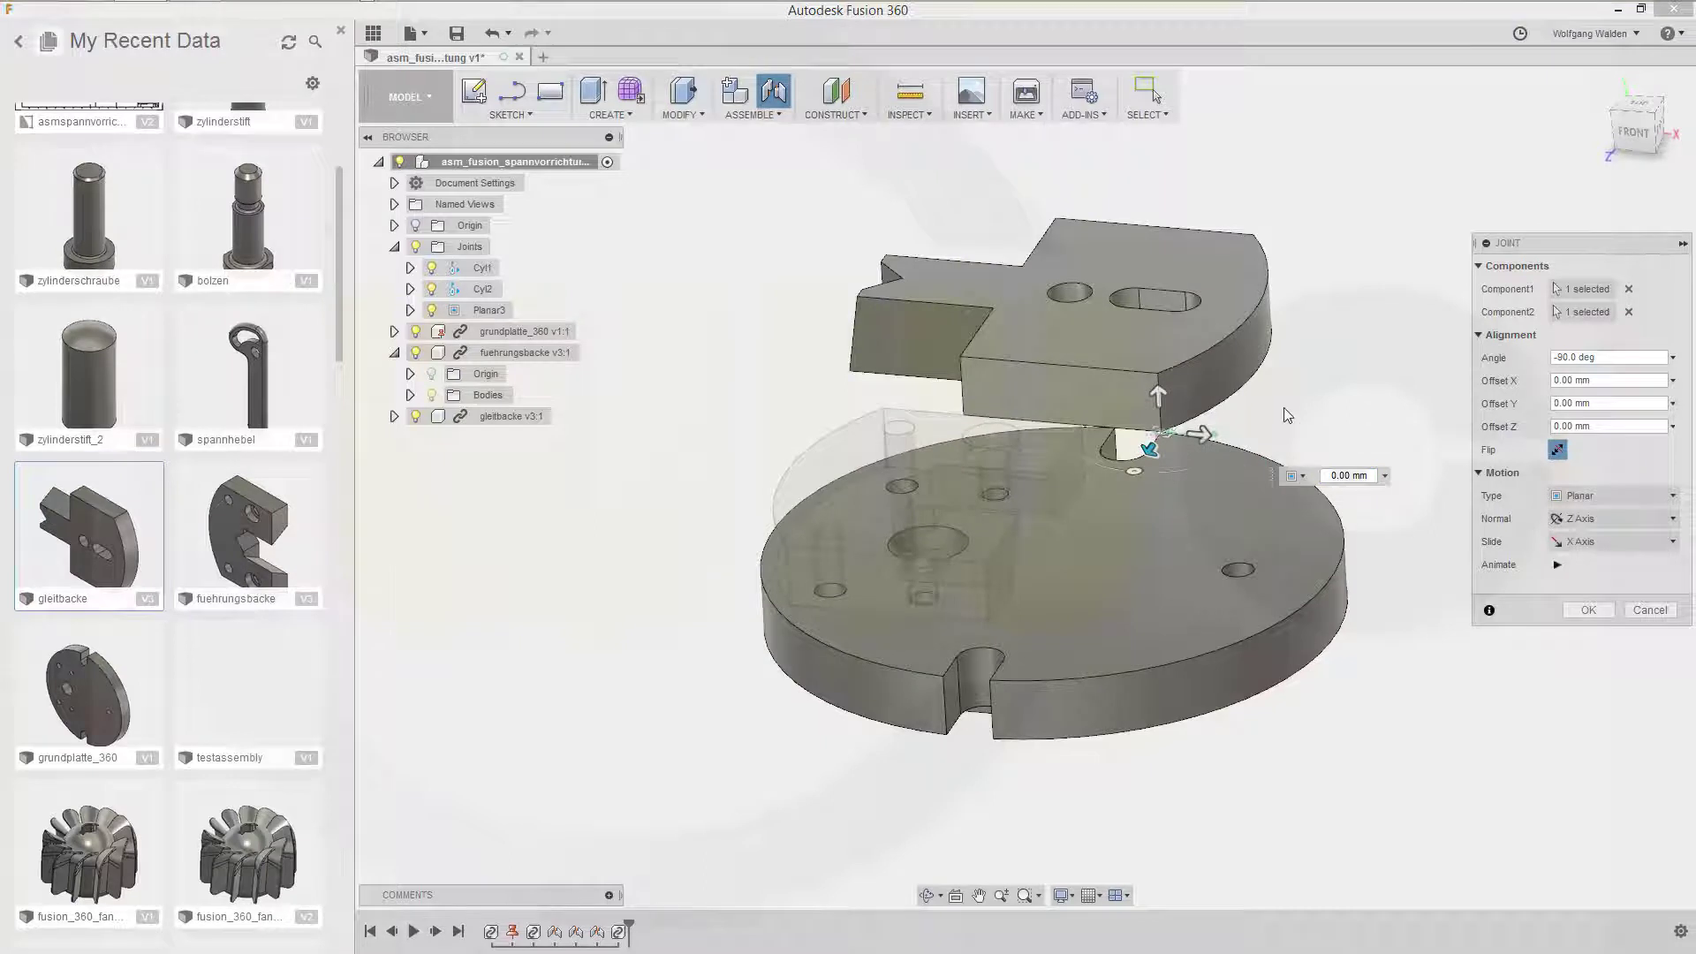
click(1588, 609)
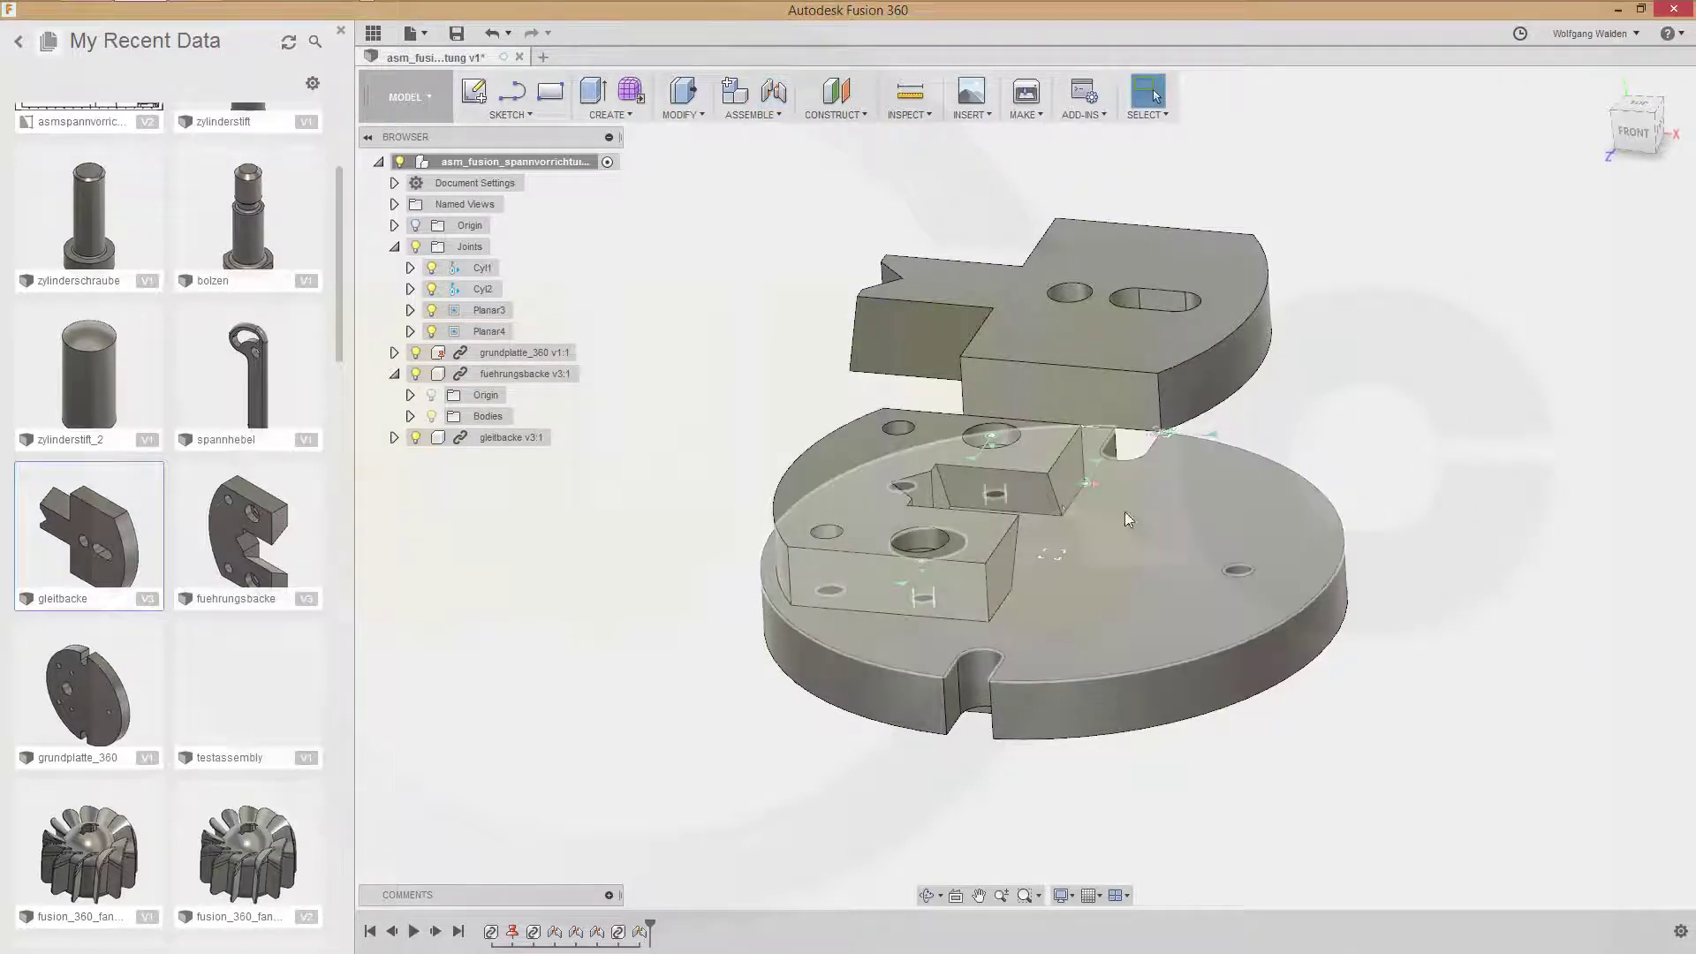
Slide the gleitbacke across the base plate until its notched tongue faces the fuehrungsbacke's recess, and inspect the placement from several angles.
shift+middle_drag(1125, 512, 1332, 431)
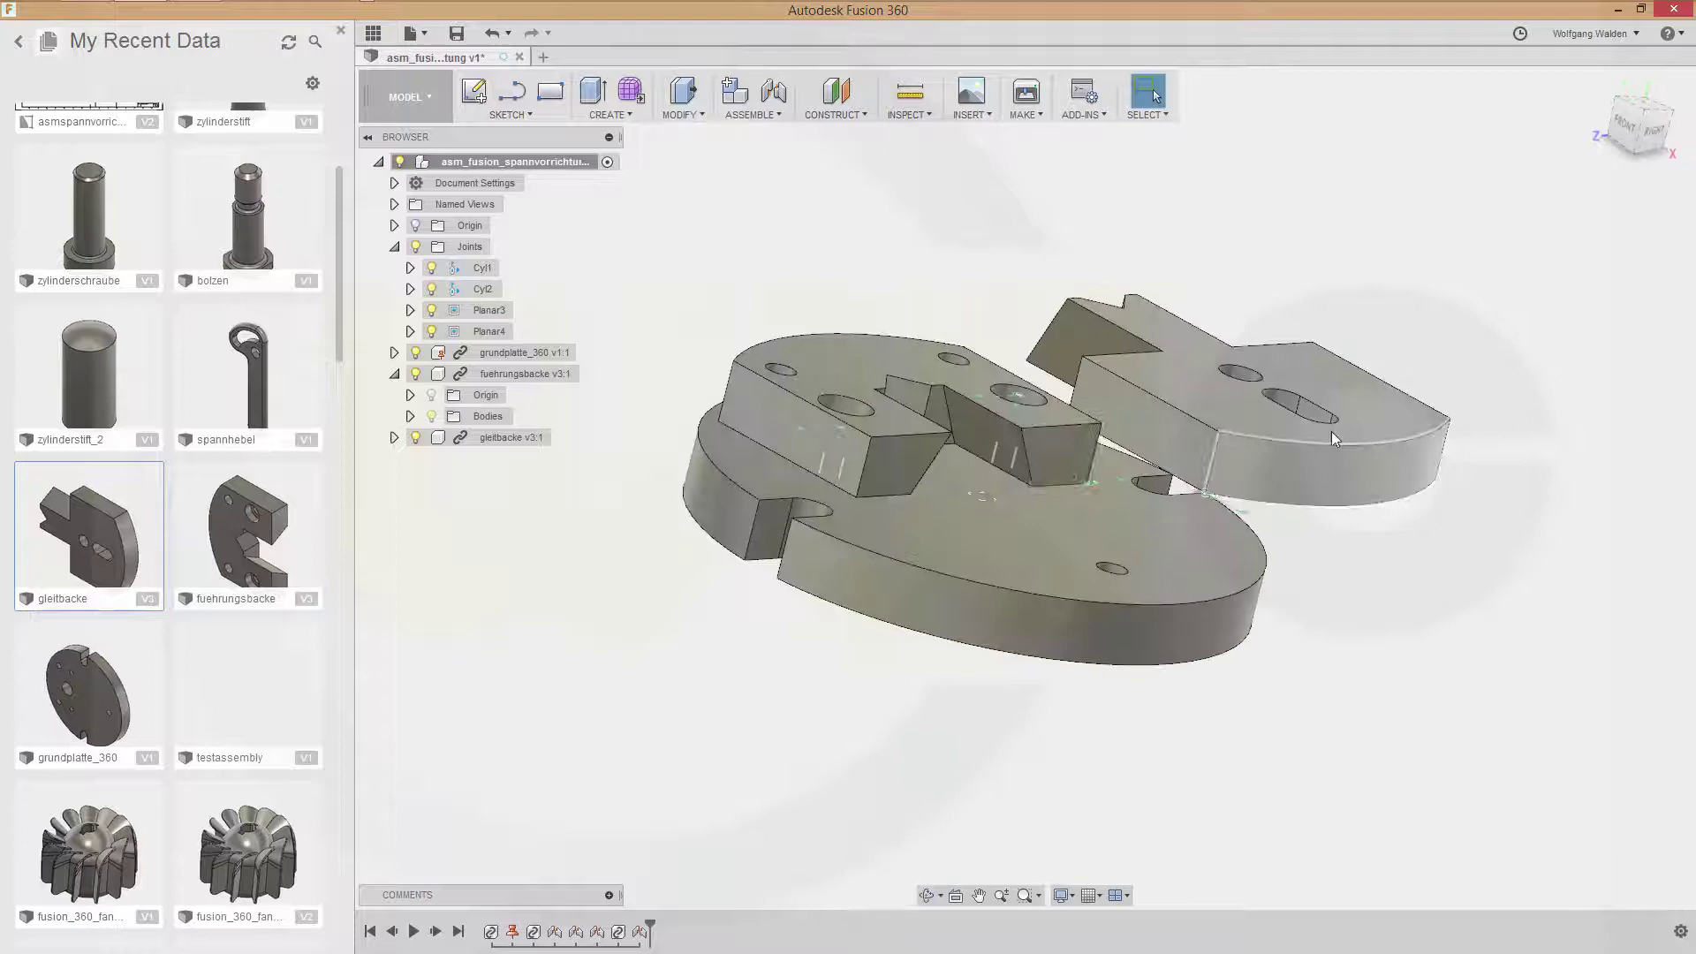
drag(1179, 474, 1127, 548)
shift+middle_drag(914, 693, 997, 618)
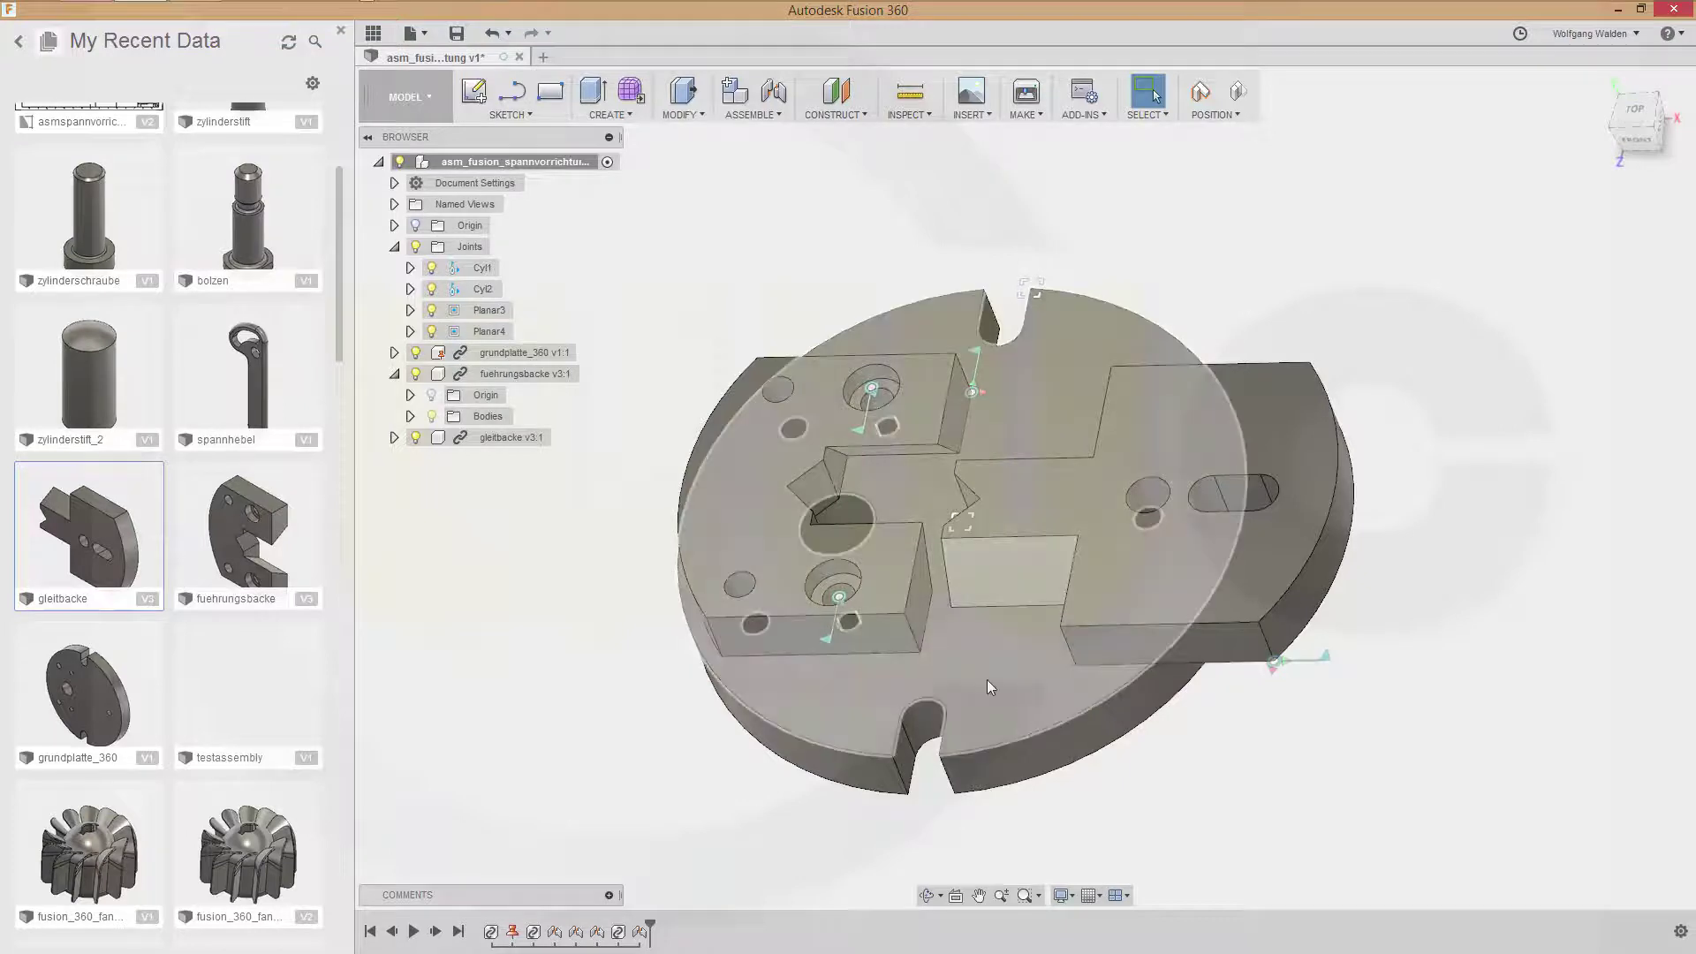
shift+middle_drag(1026, 658, 934, 442)
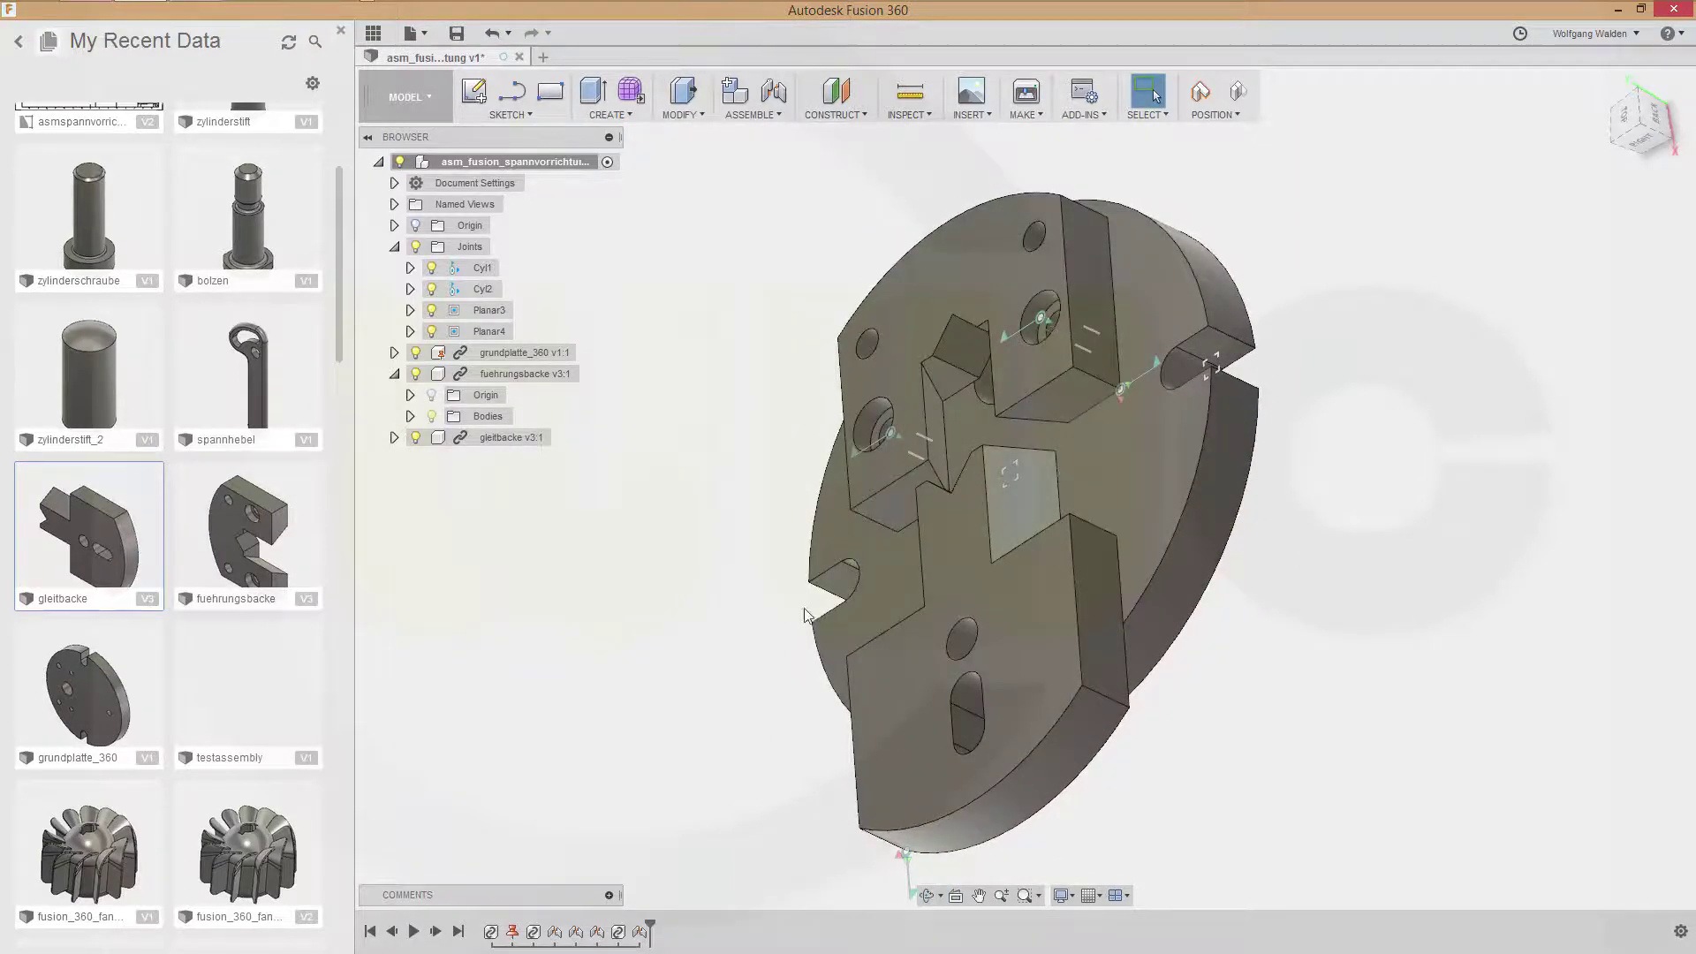
shift+drag(805, 612, 963, 565)
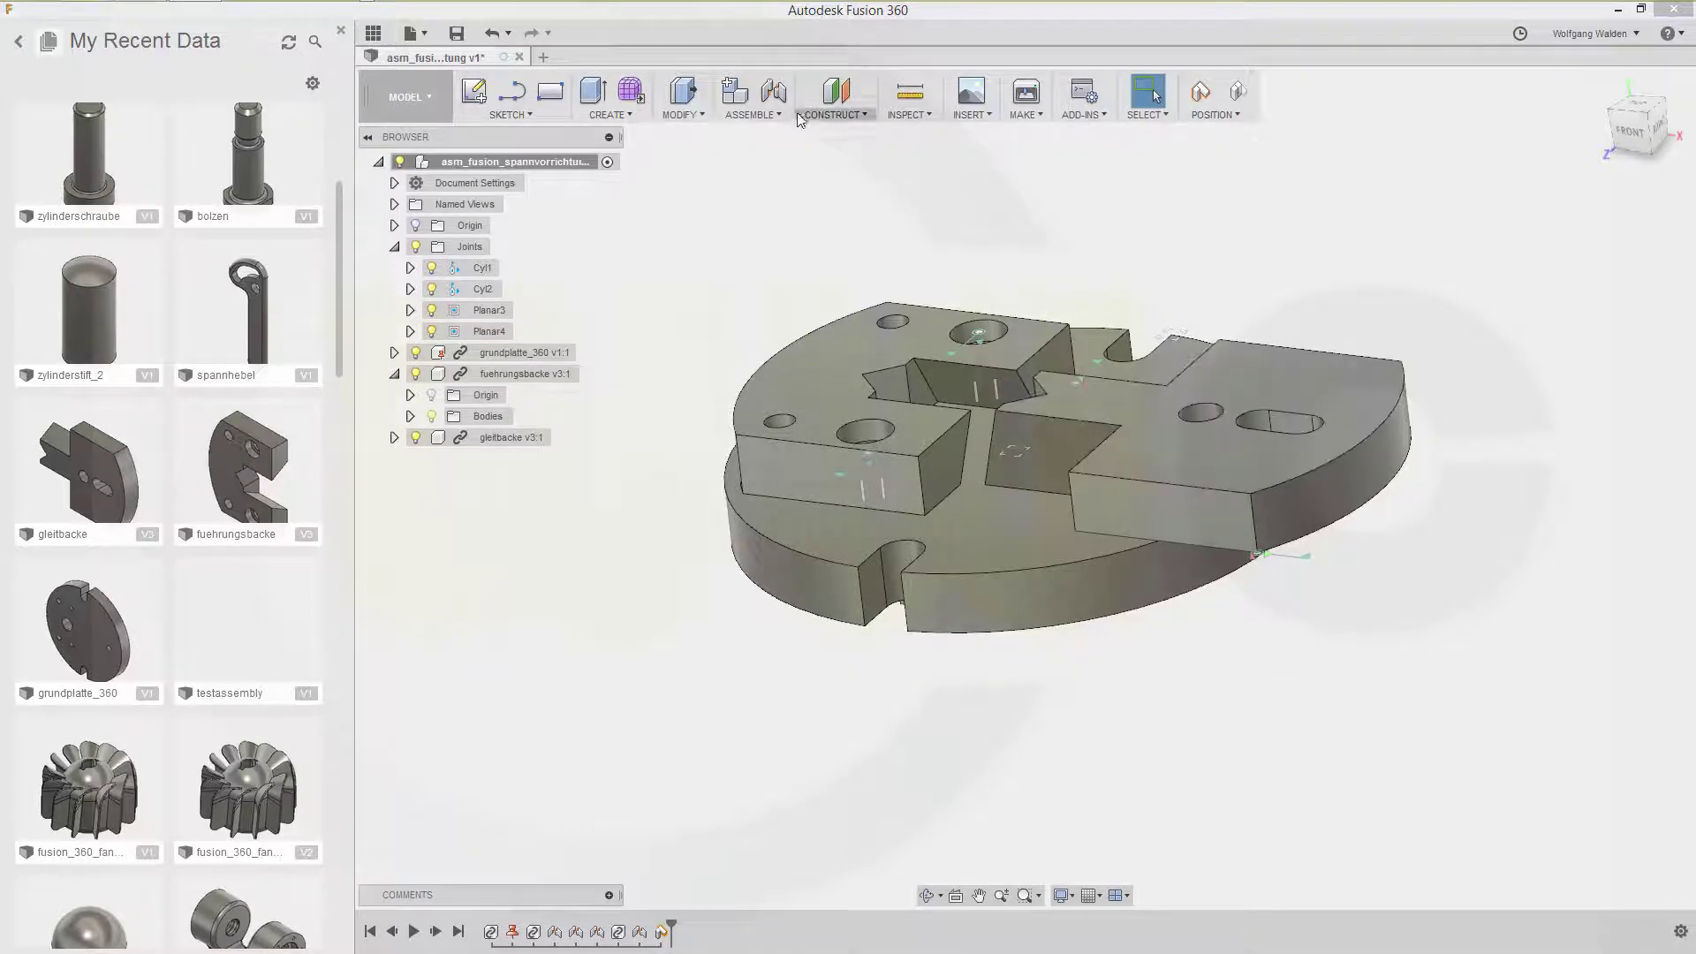
Create a slider joint along the X Axis between the flat side faces of the fuehrungsbacke and gleitbacke, flip it, and slide the gleitbacke outward.
click(775, 92)
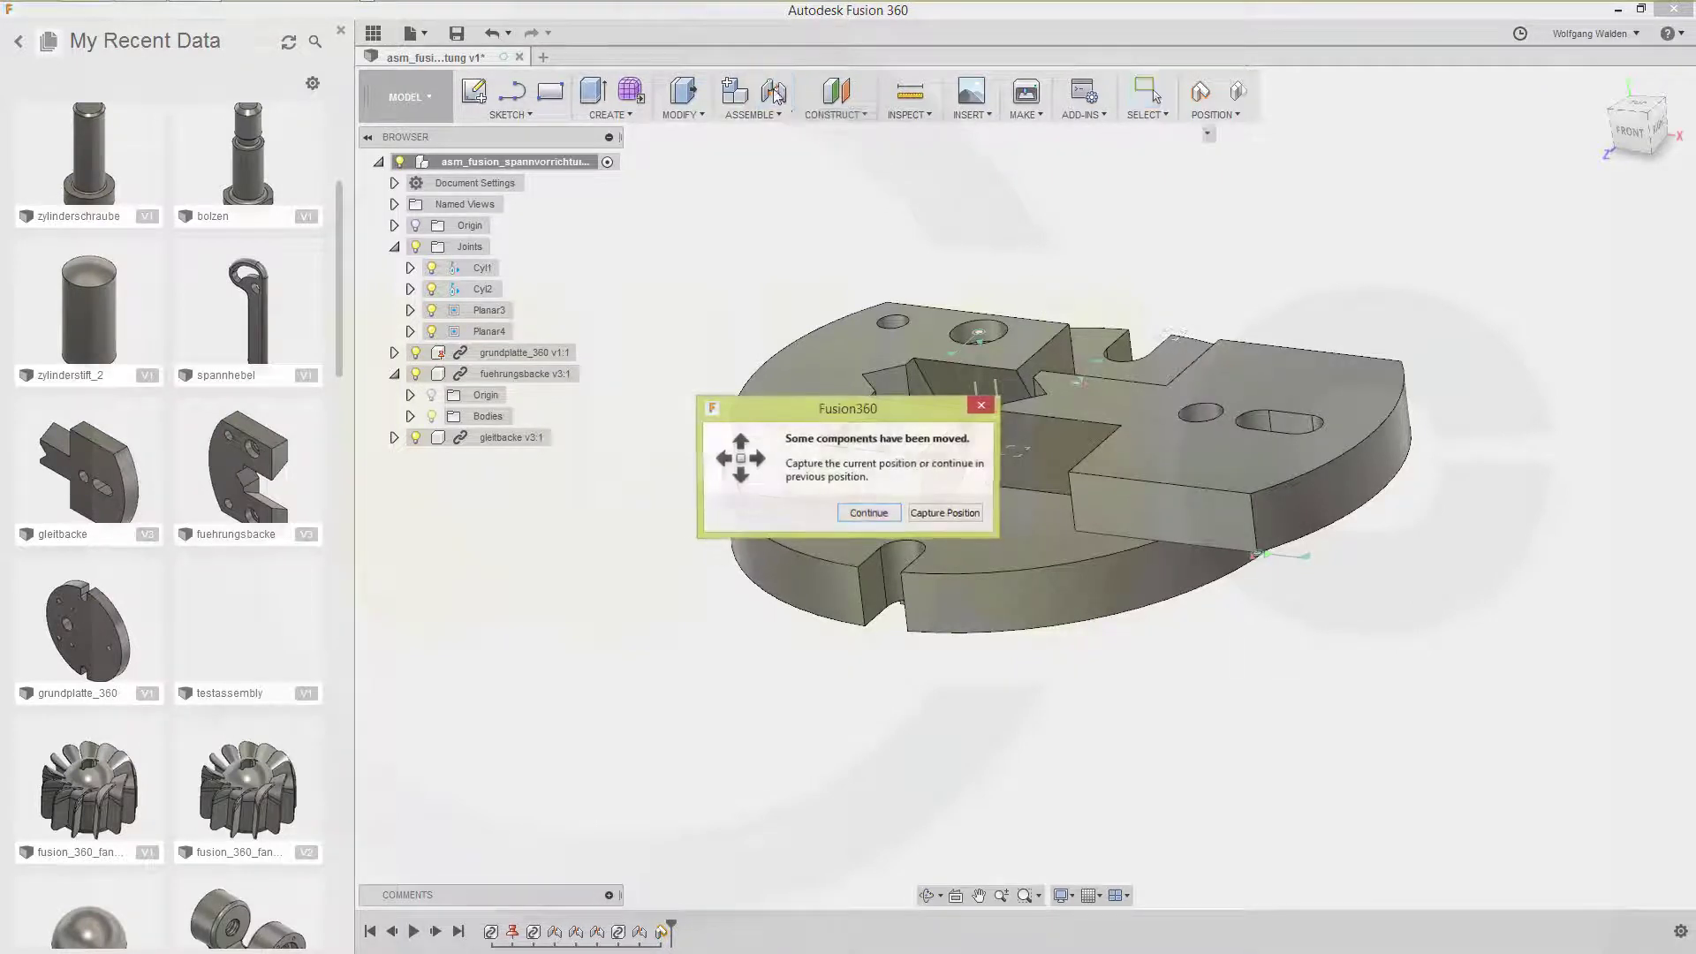
click(930, 515)
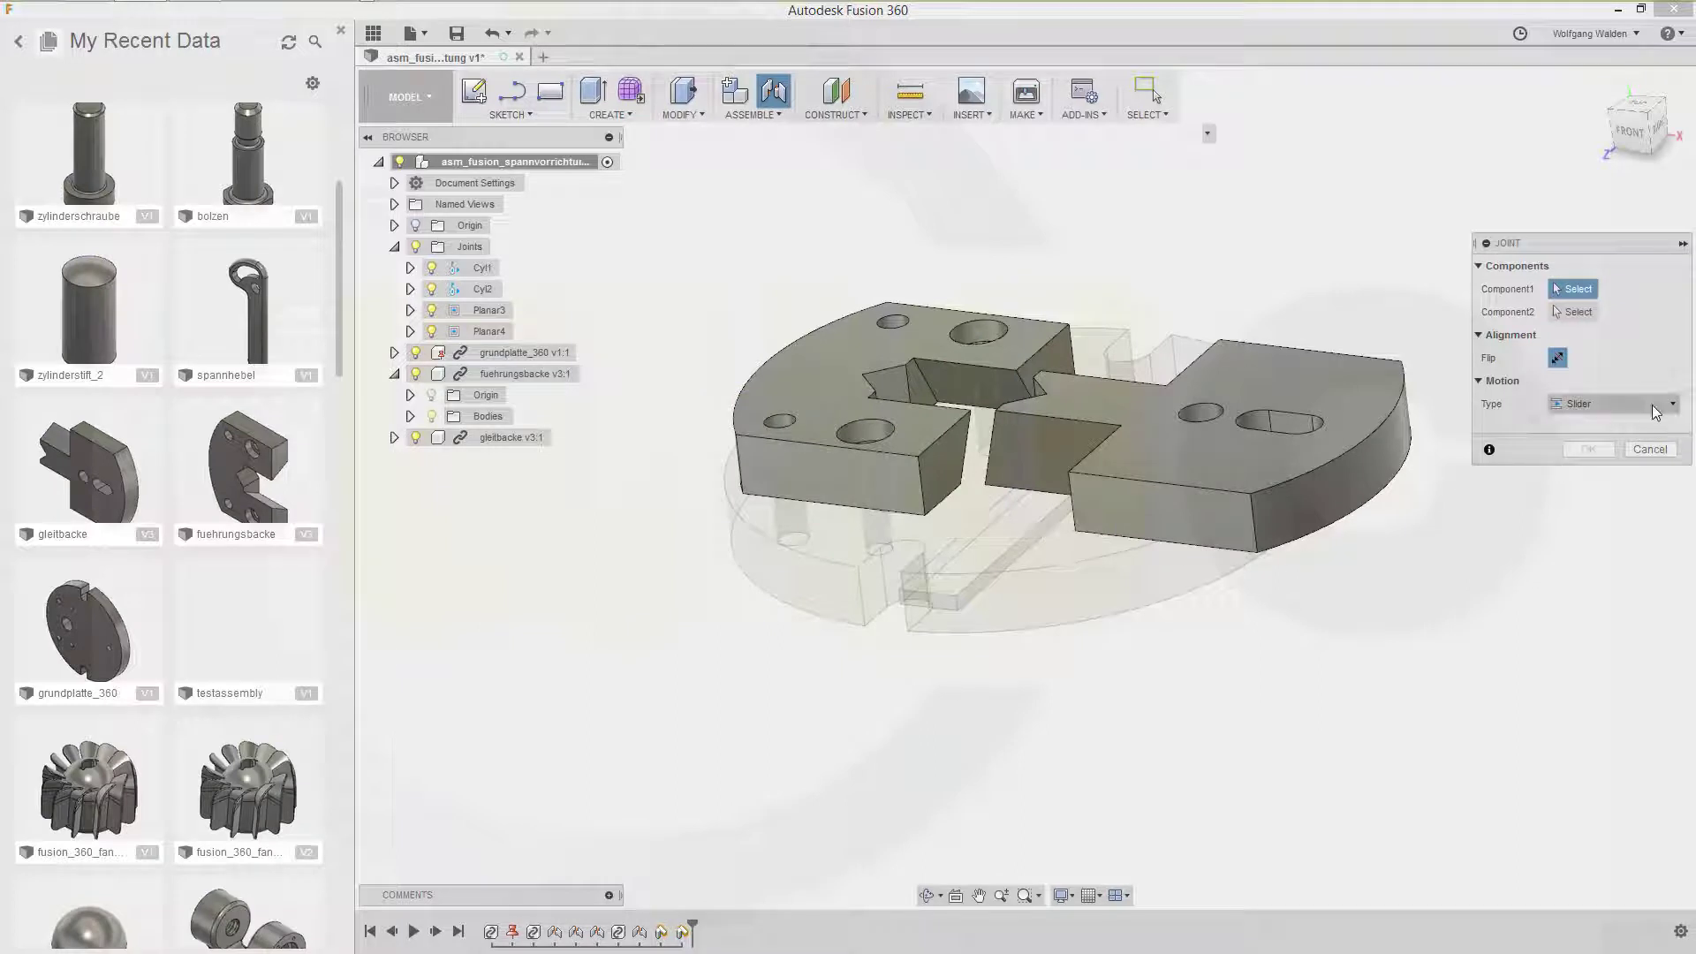
click(842, 482)
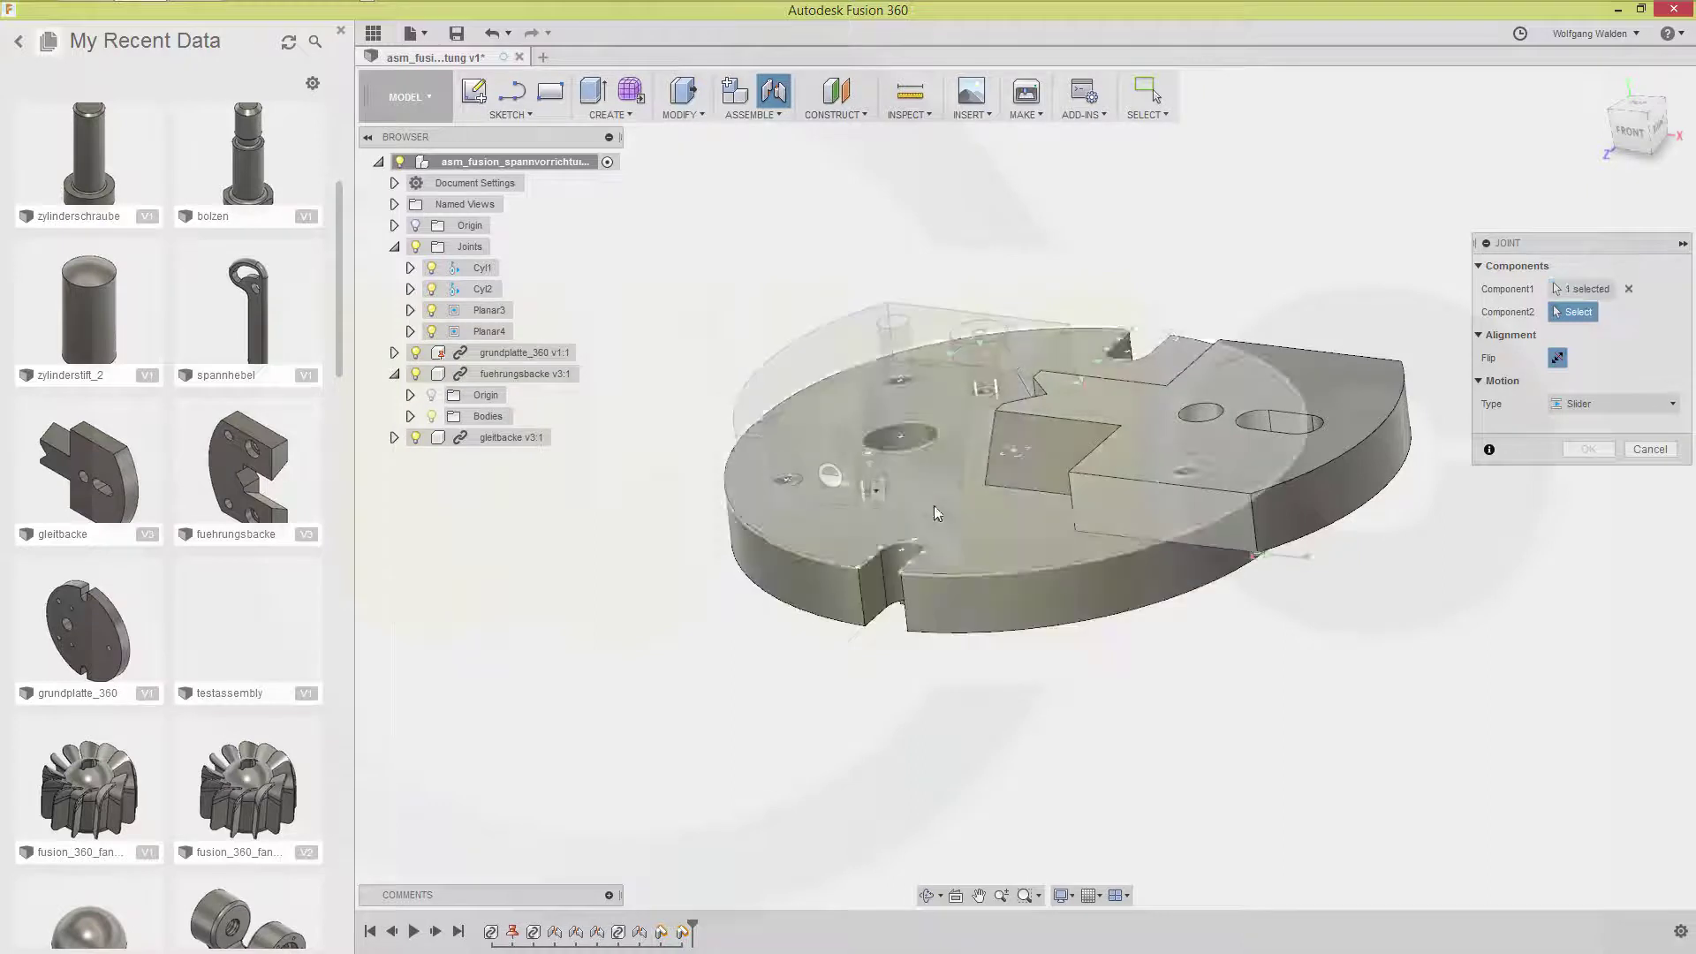
click(1167, 522)
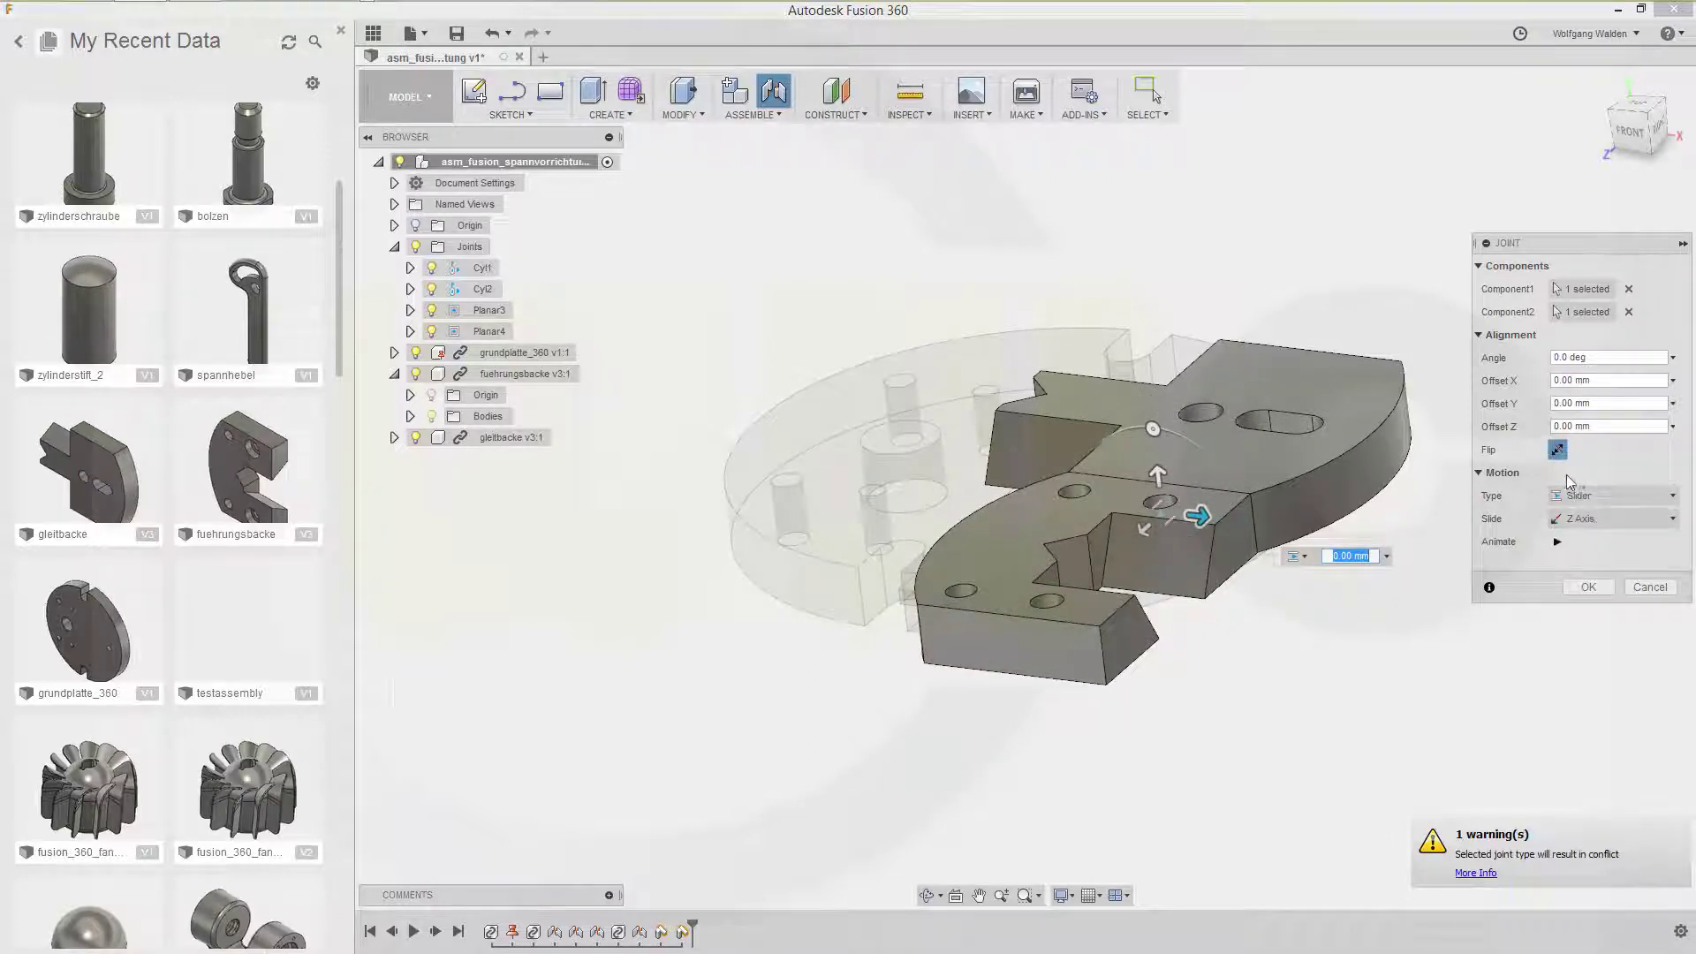
click(1557, 451)
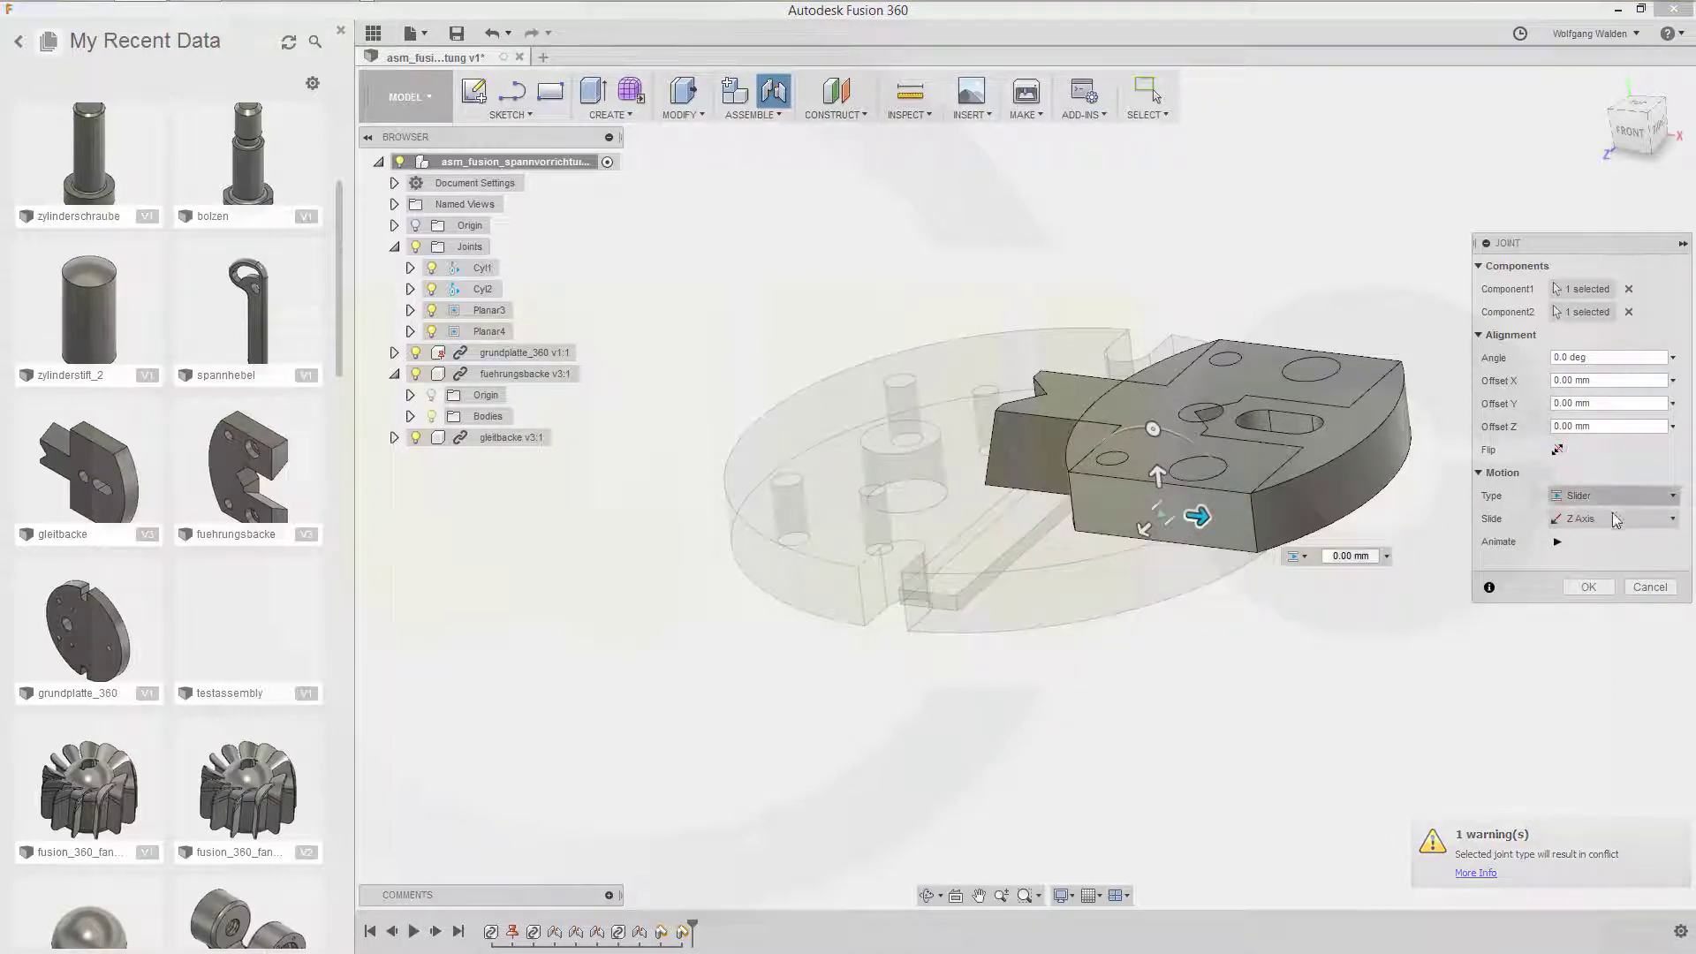
click(1676, 523)
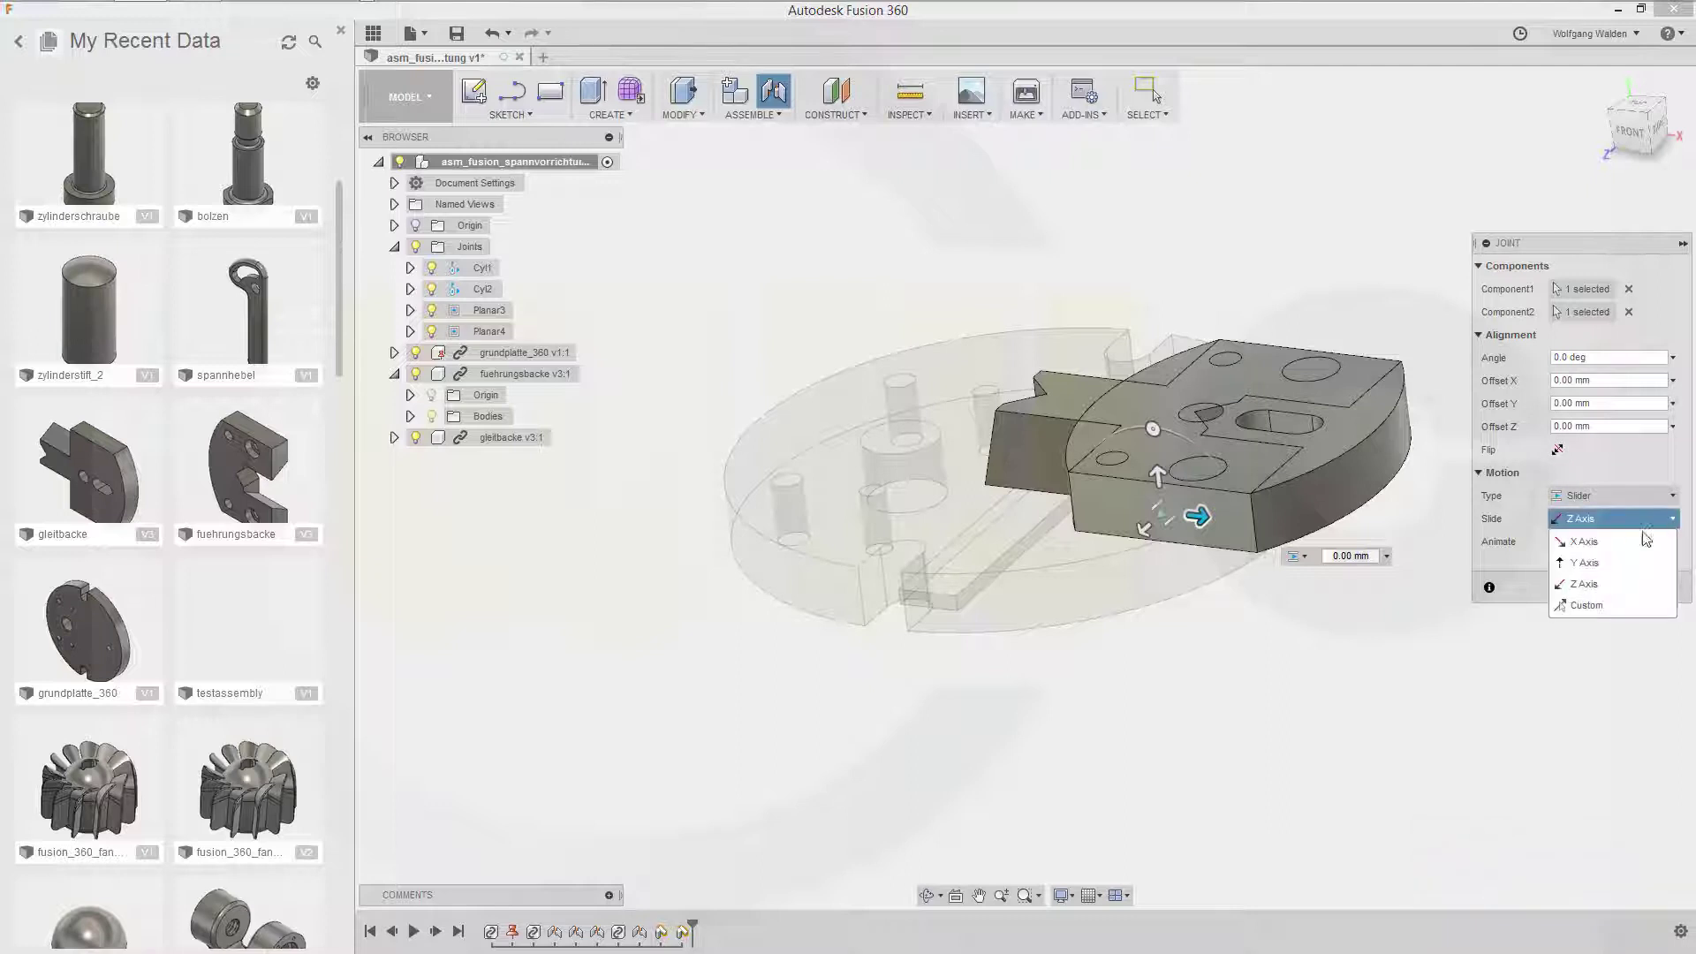
click(1599, 543)
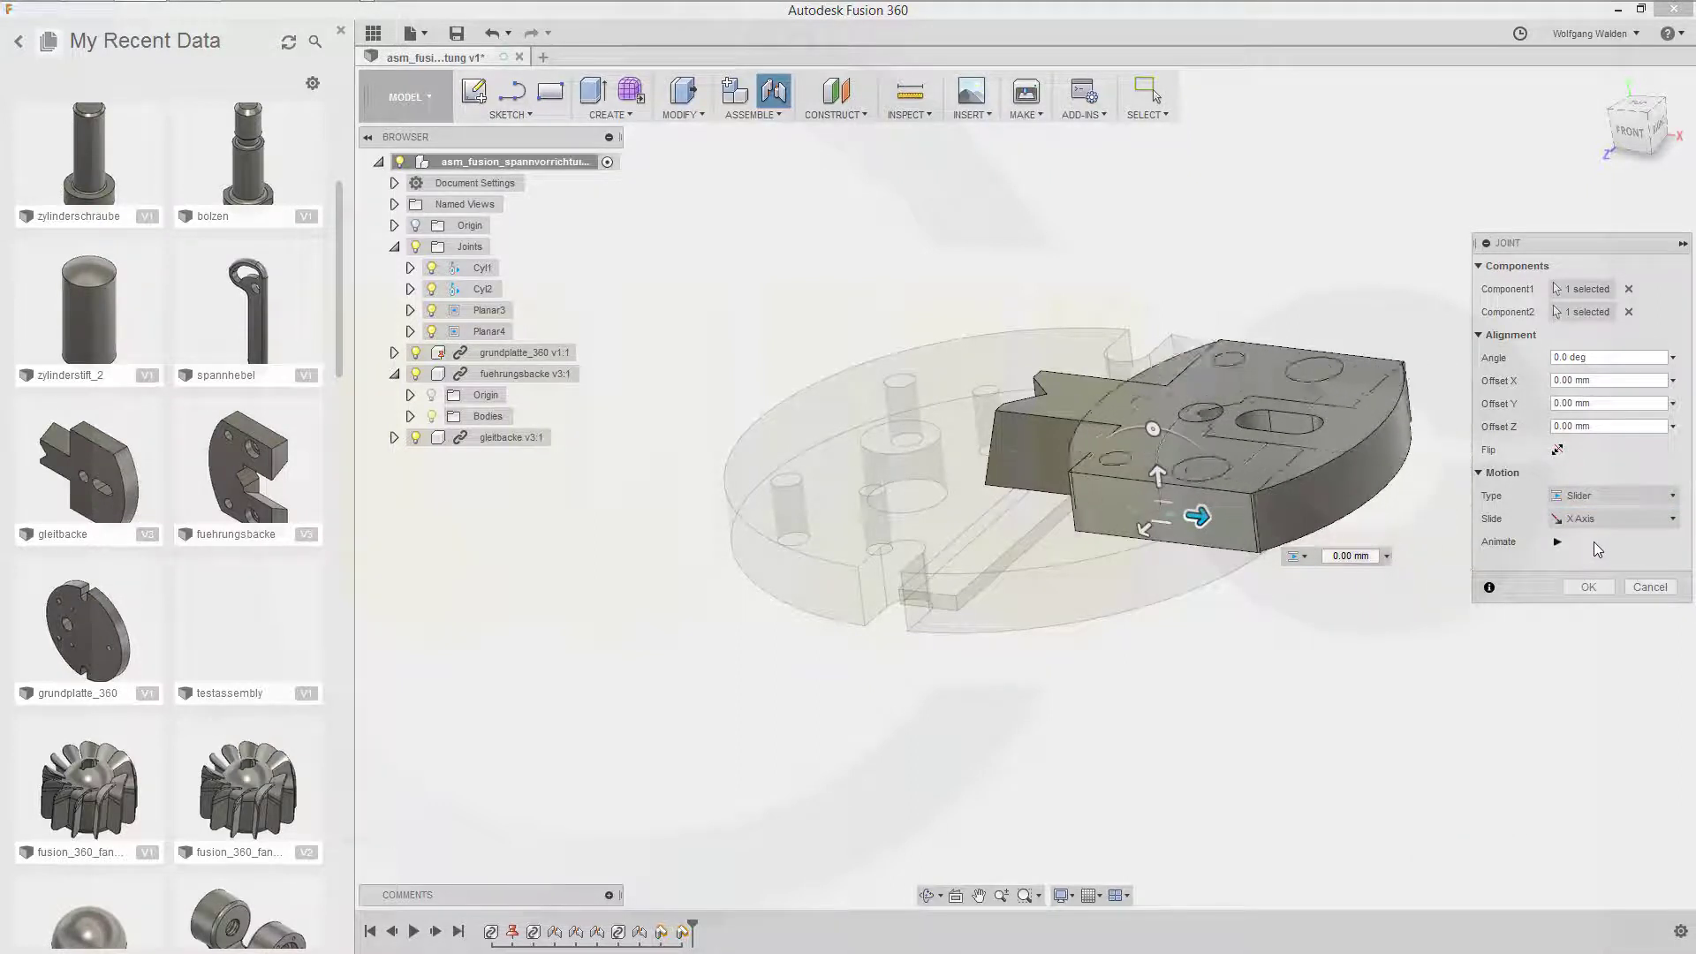
click(1587, 588)
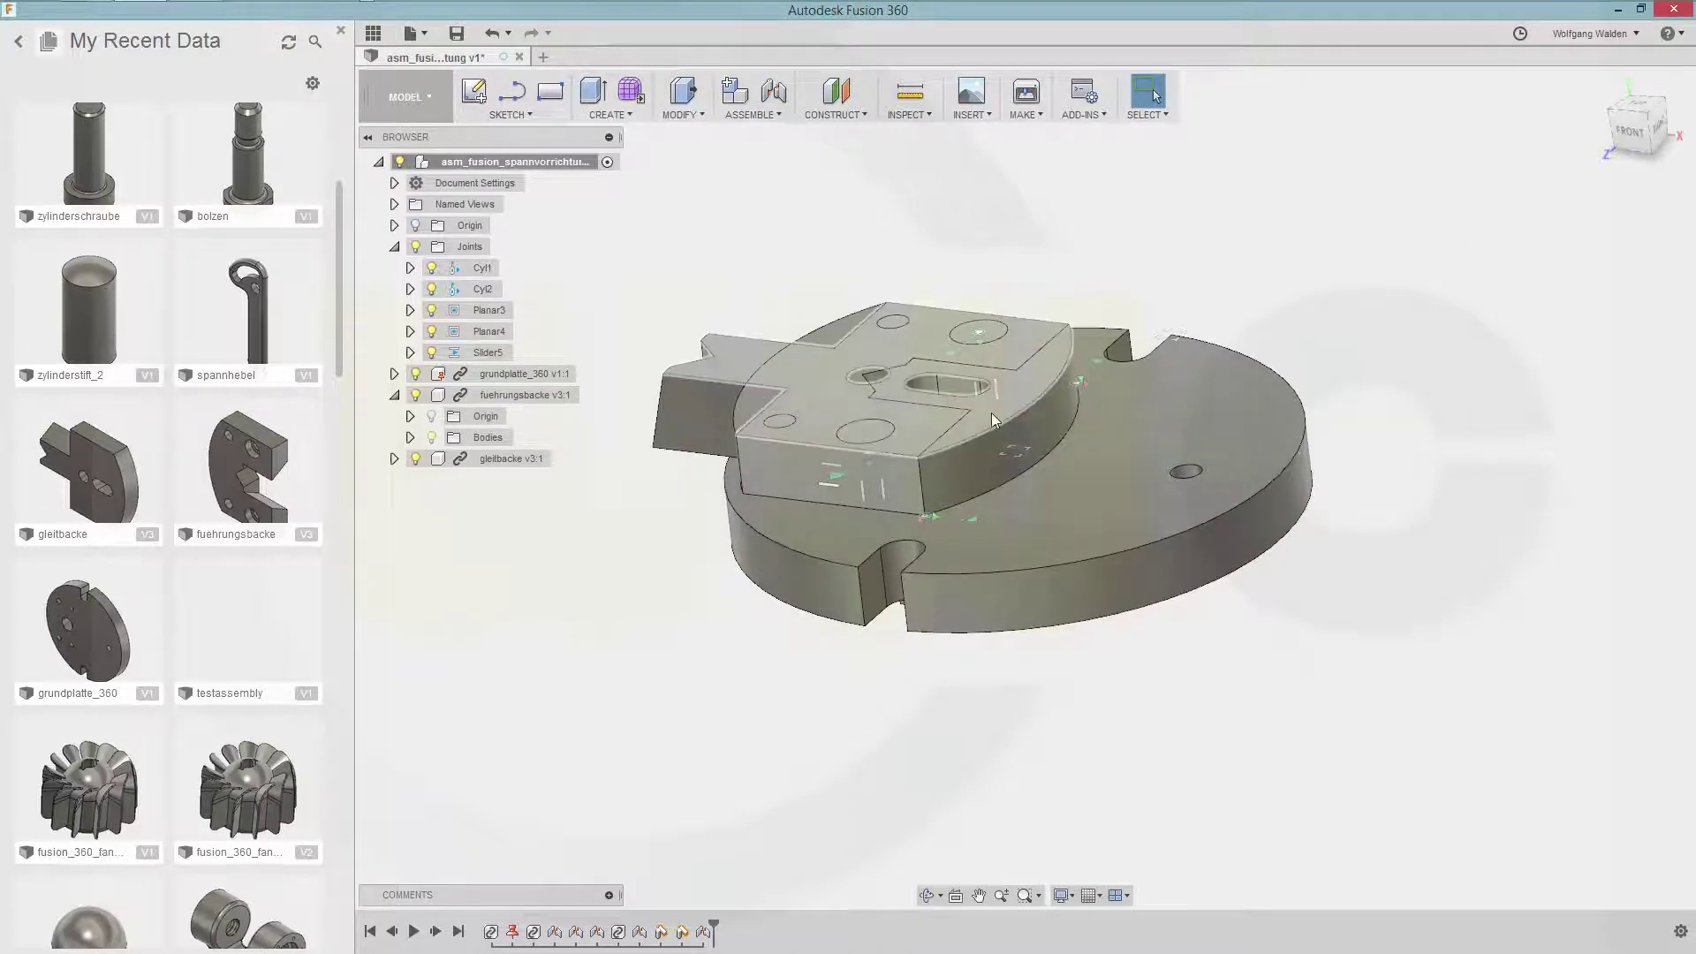
drag(991, 412, 1214, 474)
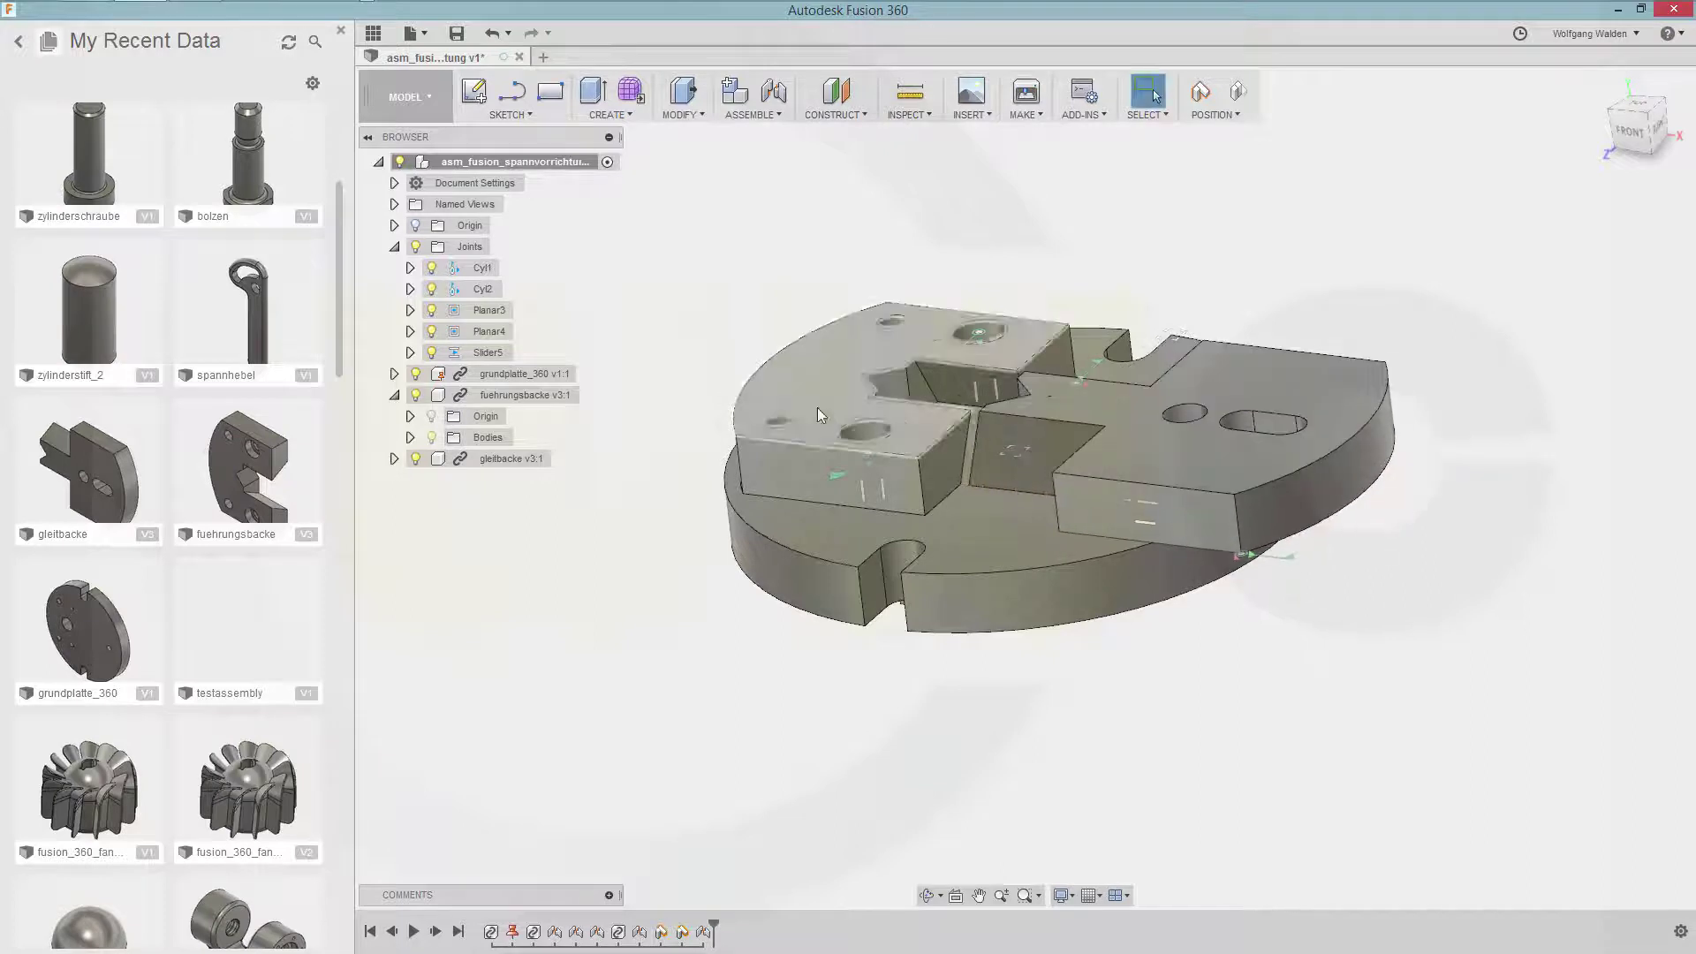
Hide the joints Cyl1, Cyl2, Planar3, Planar4 and Slider5, and collapse the fuehrungsbacke in the model tree.
click(432, 268)
click(432, 289)
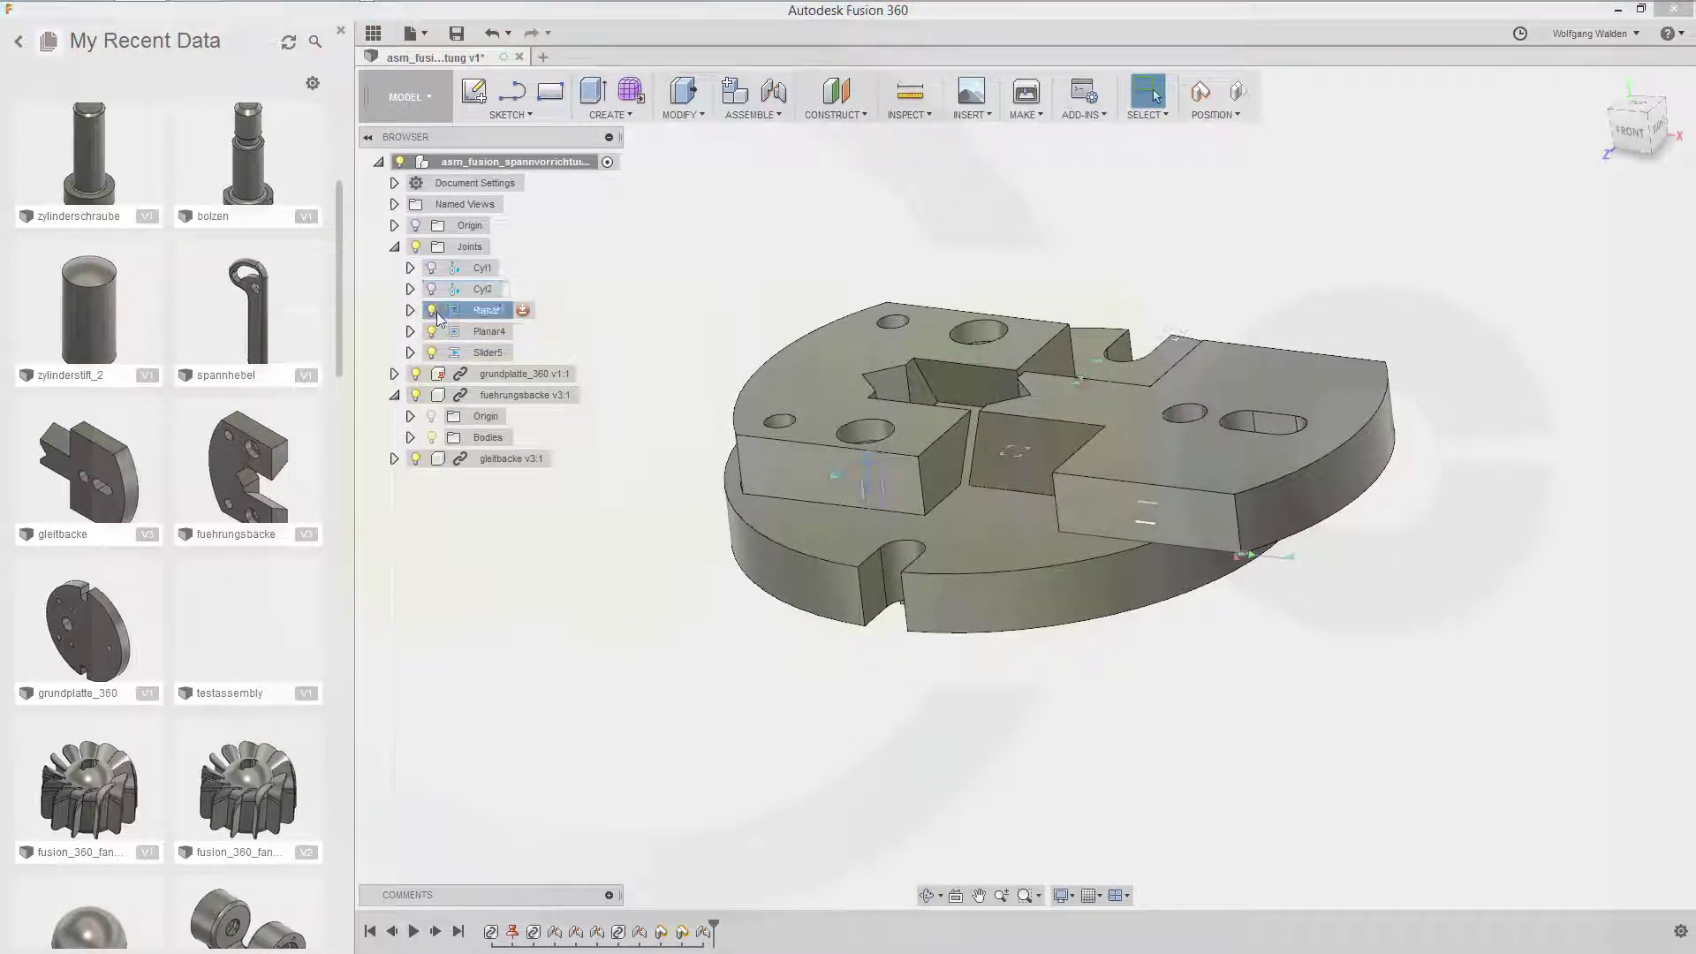
click(432, 310)
click(432, 332)
click(431, 353)
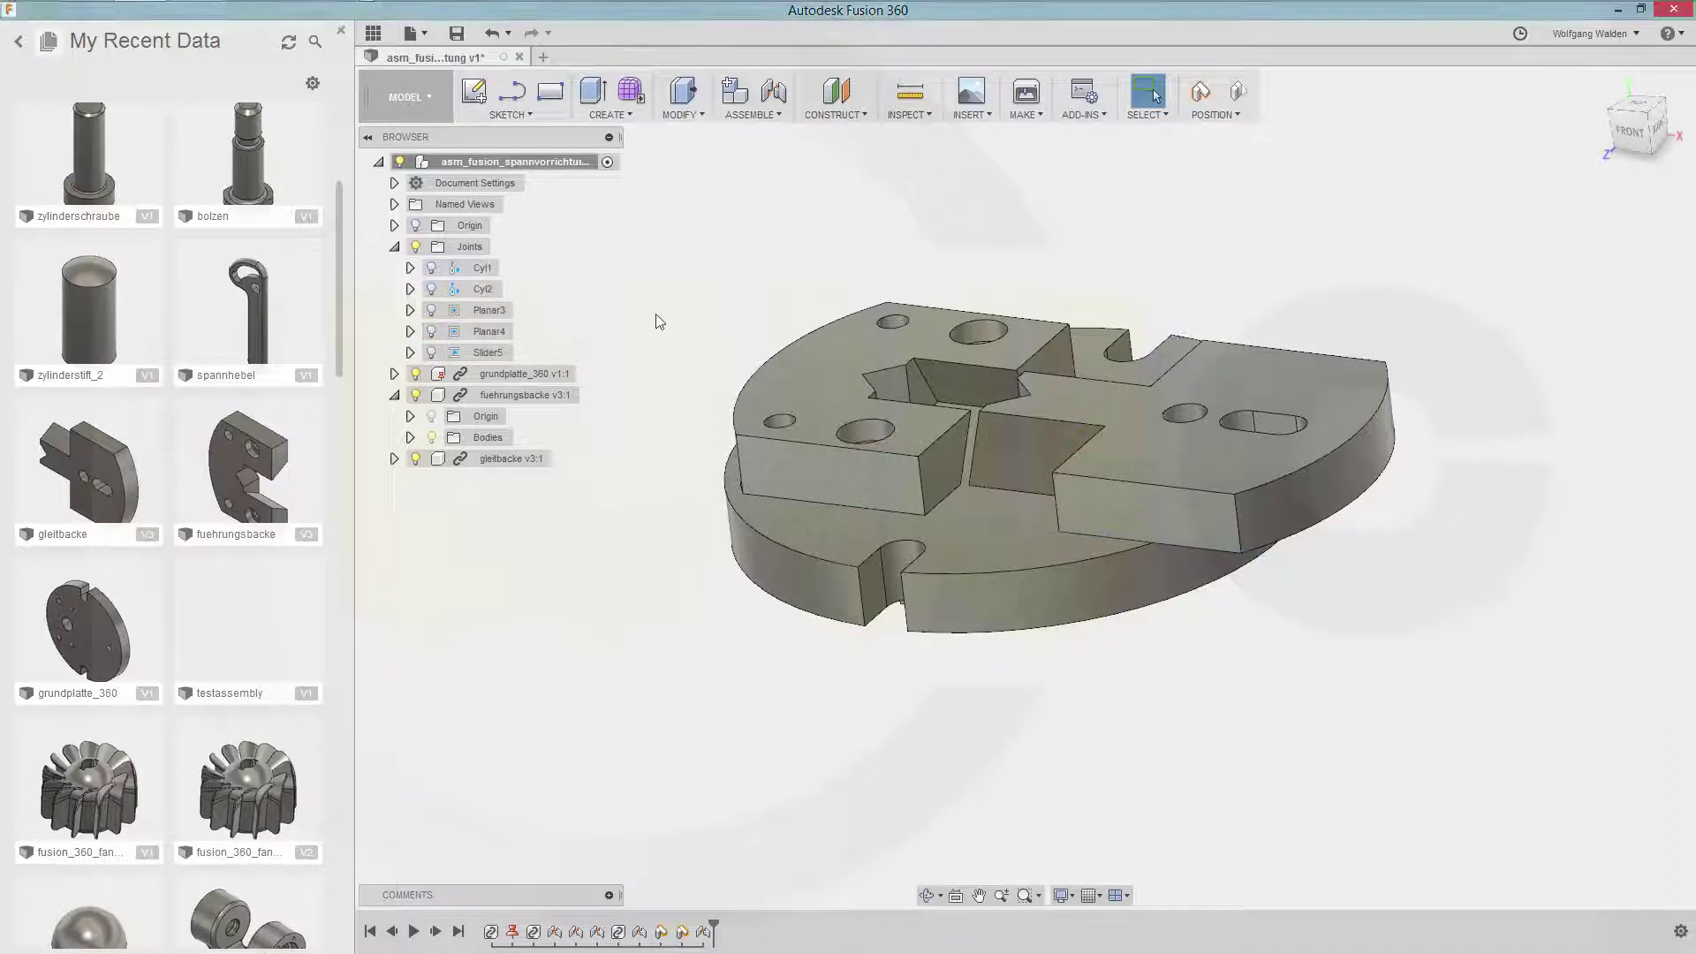
middle_drag(698, 309, 727, 348)
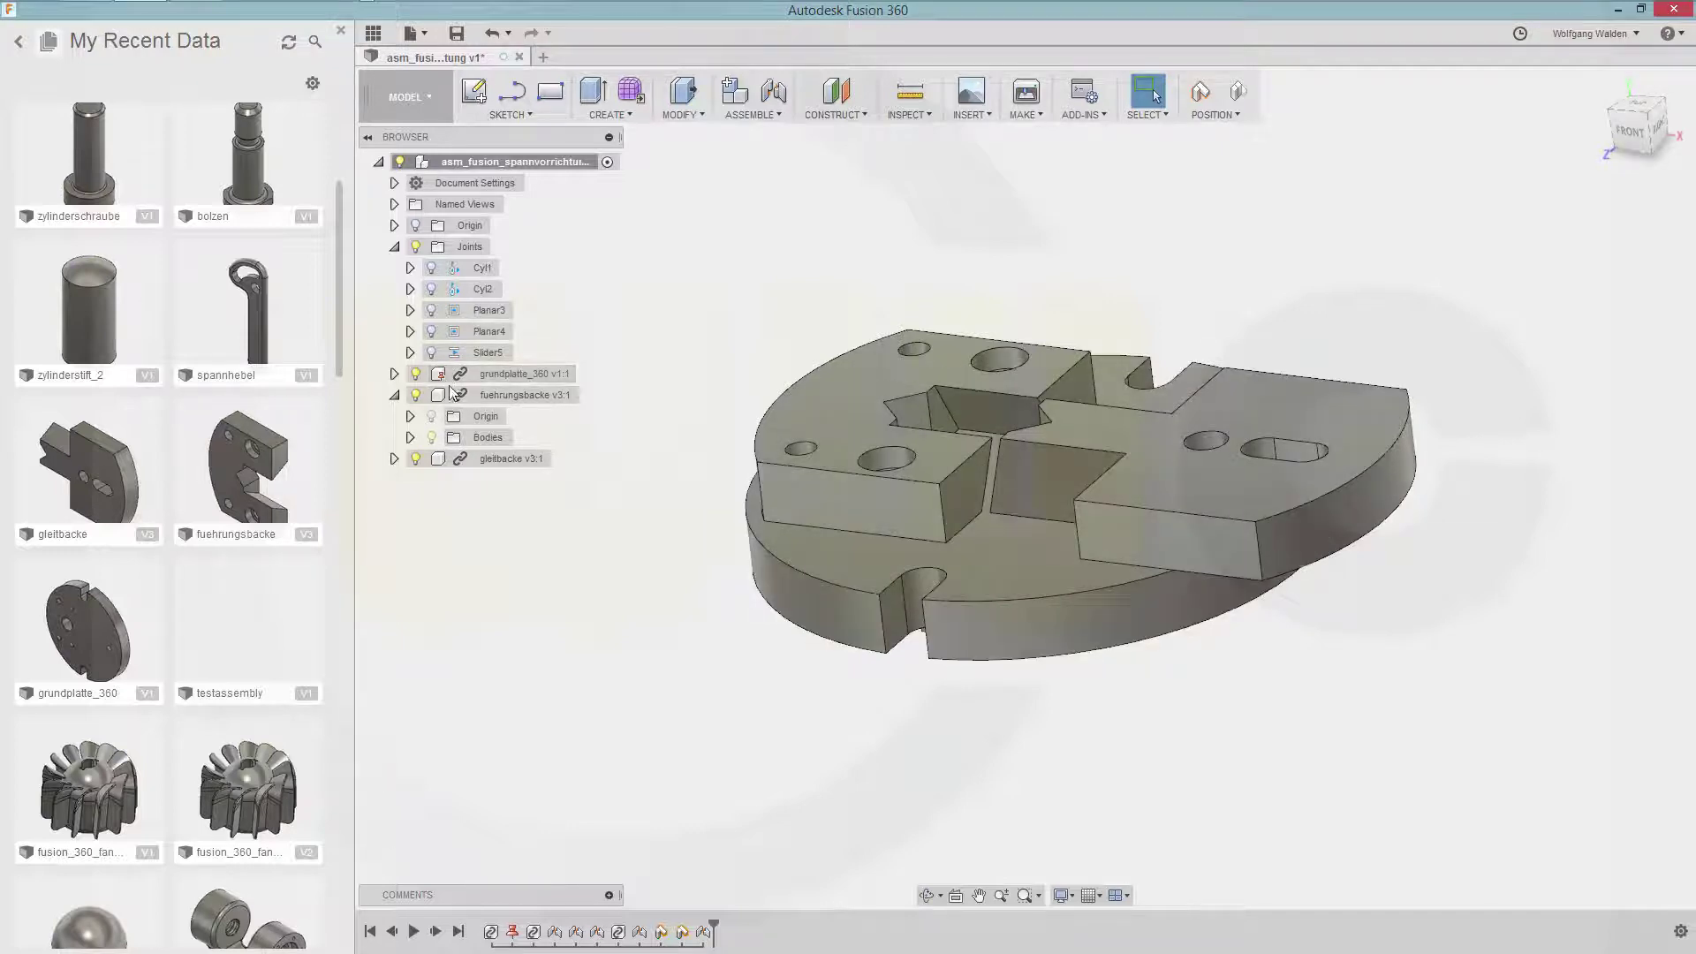
click(395, 397)
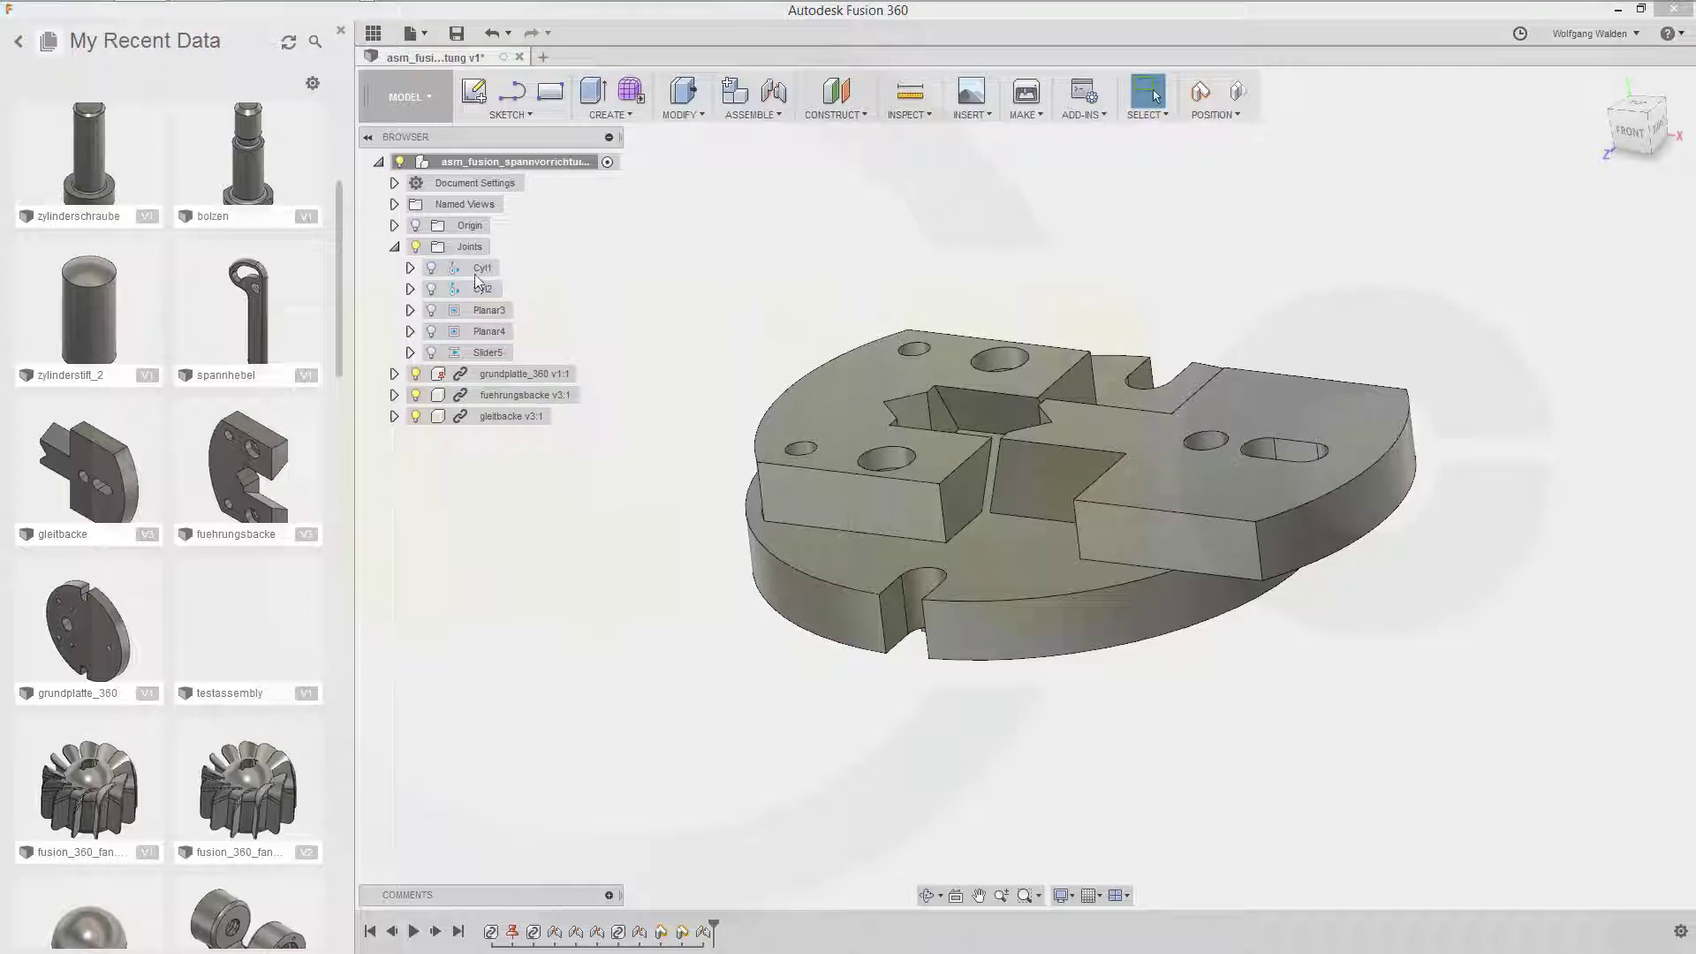
Insert the spannhebel from the recent data, raise it 60 mm, rotate it -105° about X and move it 20 mm along Z.
drag(260, 318, 1043, 310)
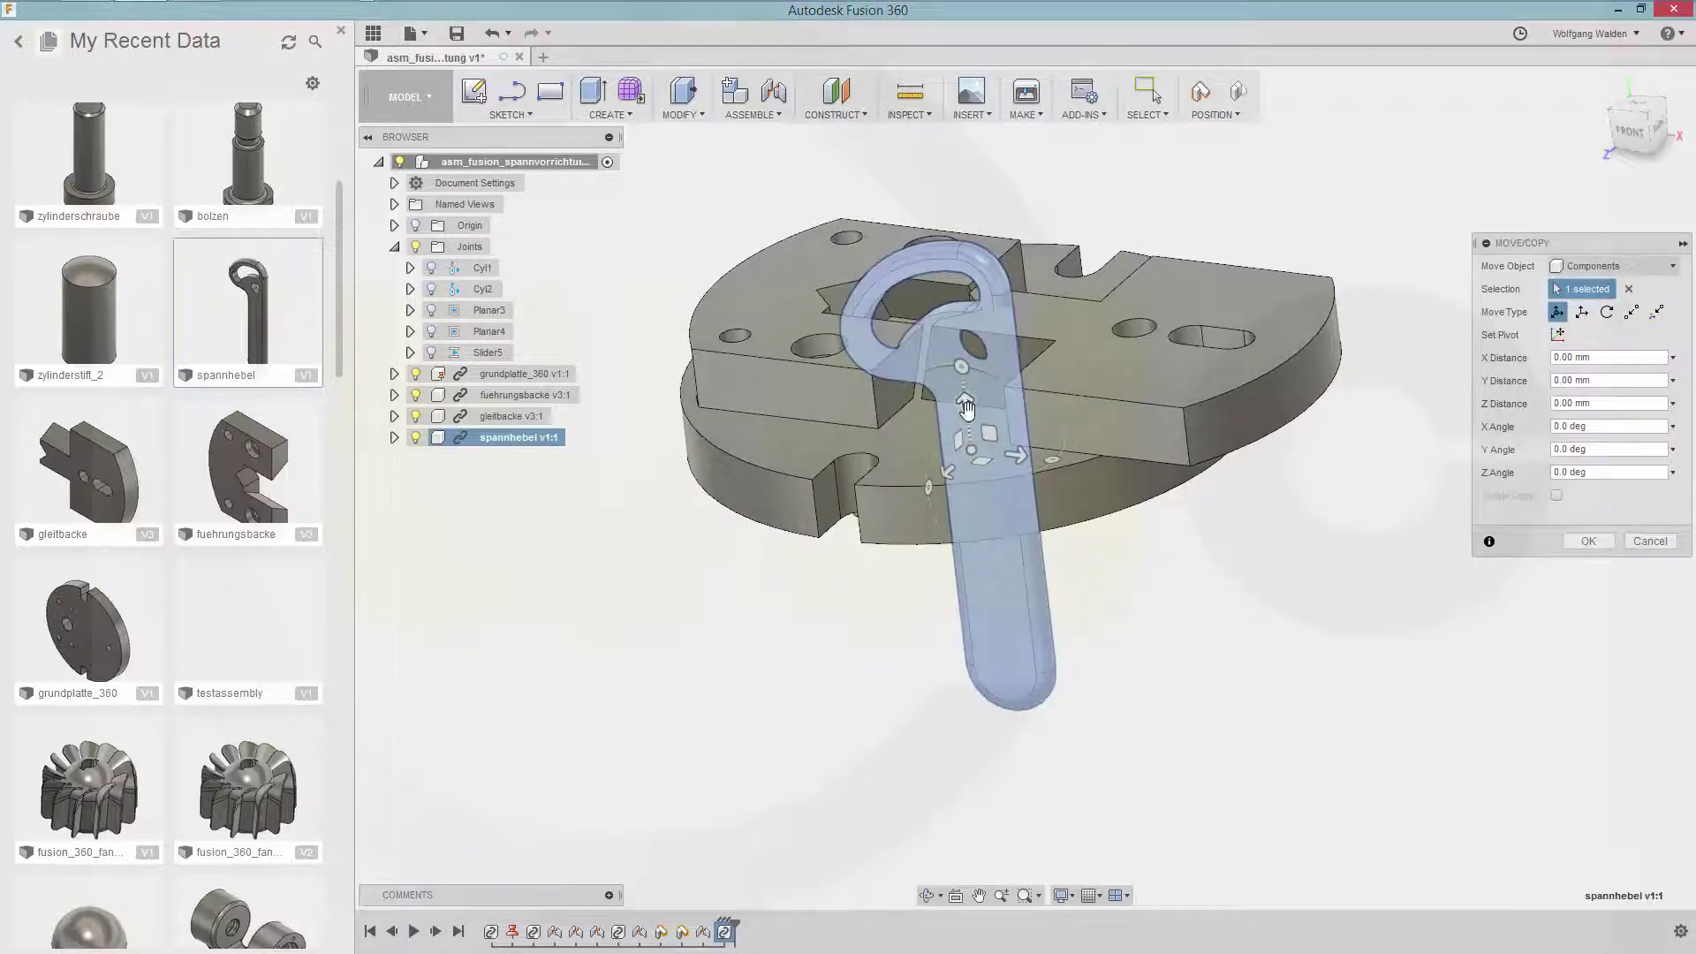
drag(966, 407, 944, 232)
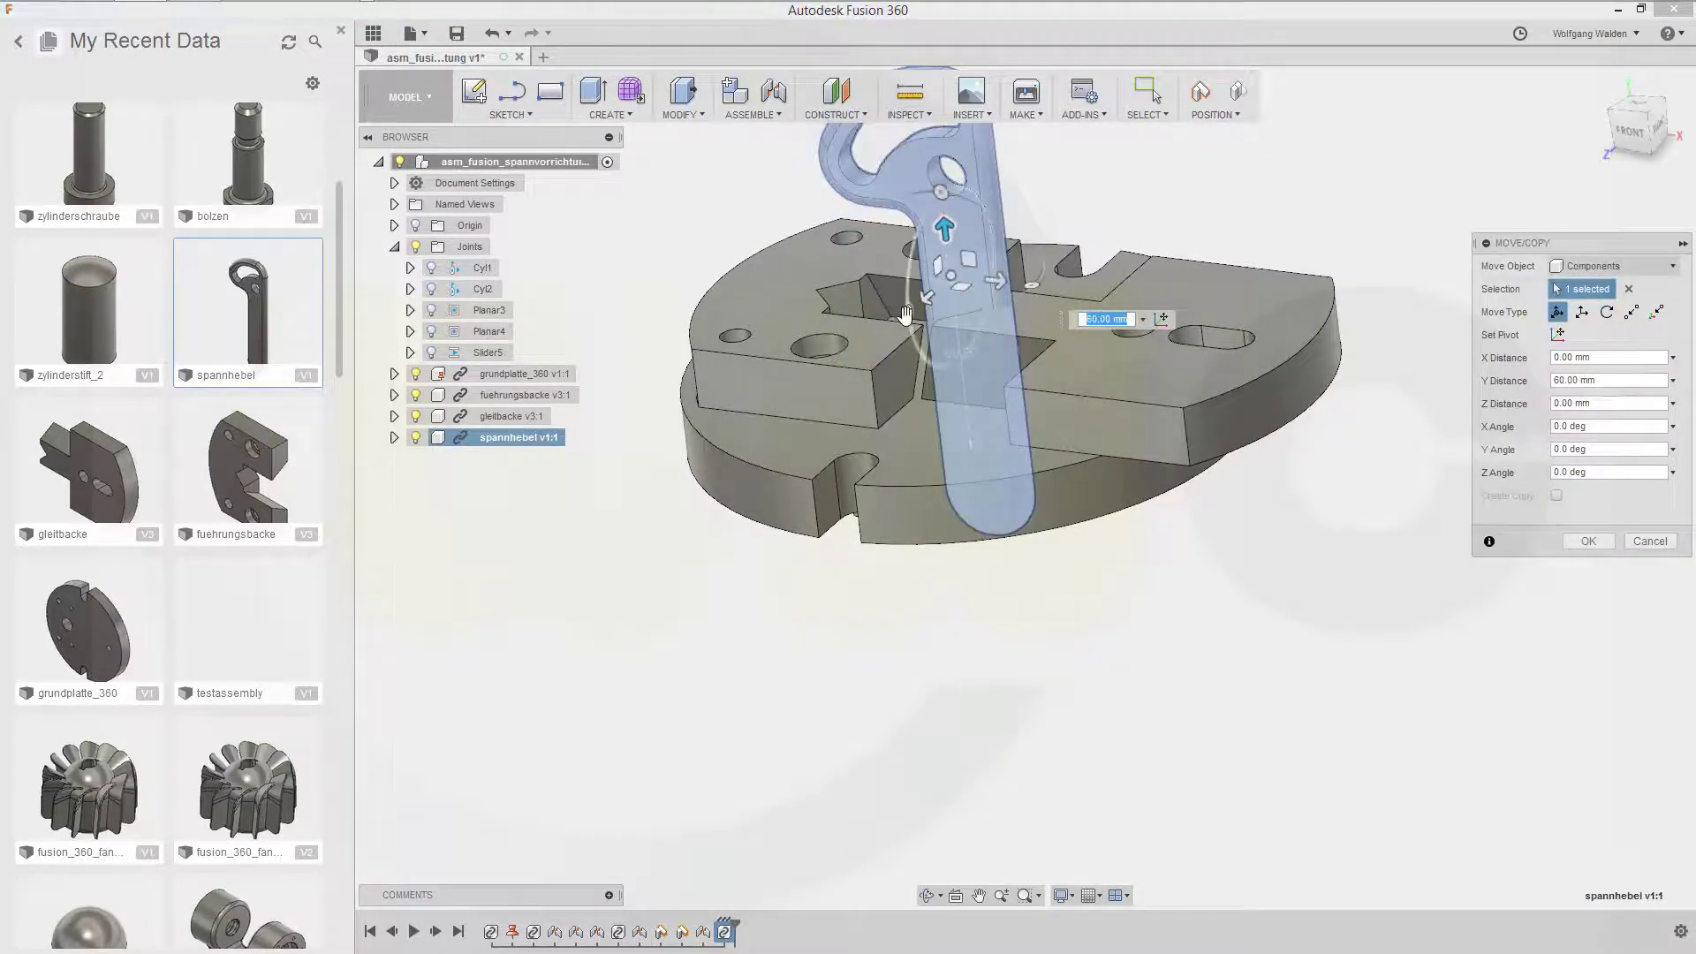
drag(906, 314, 953, 135)
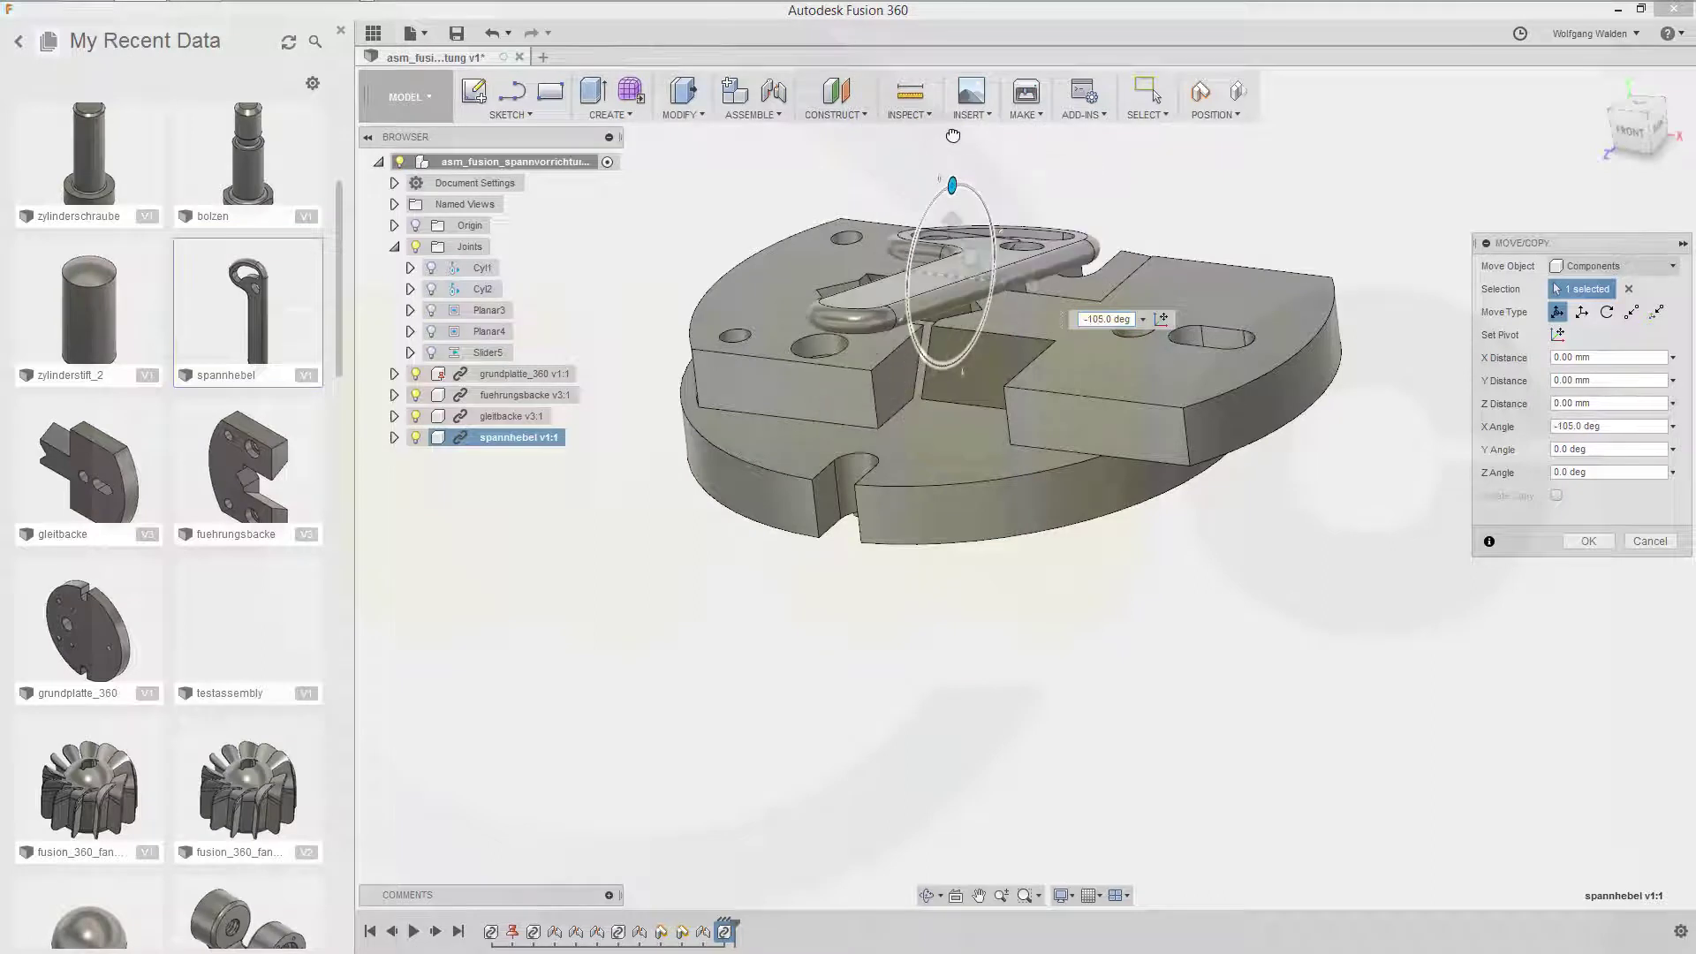
drag(952, 233, 954, 172)
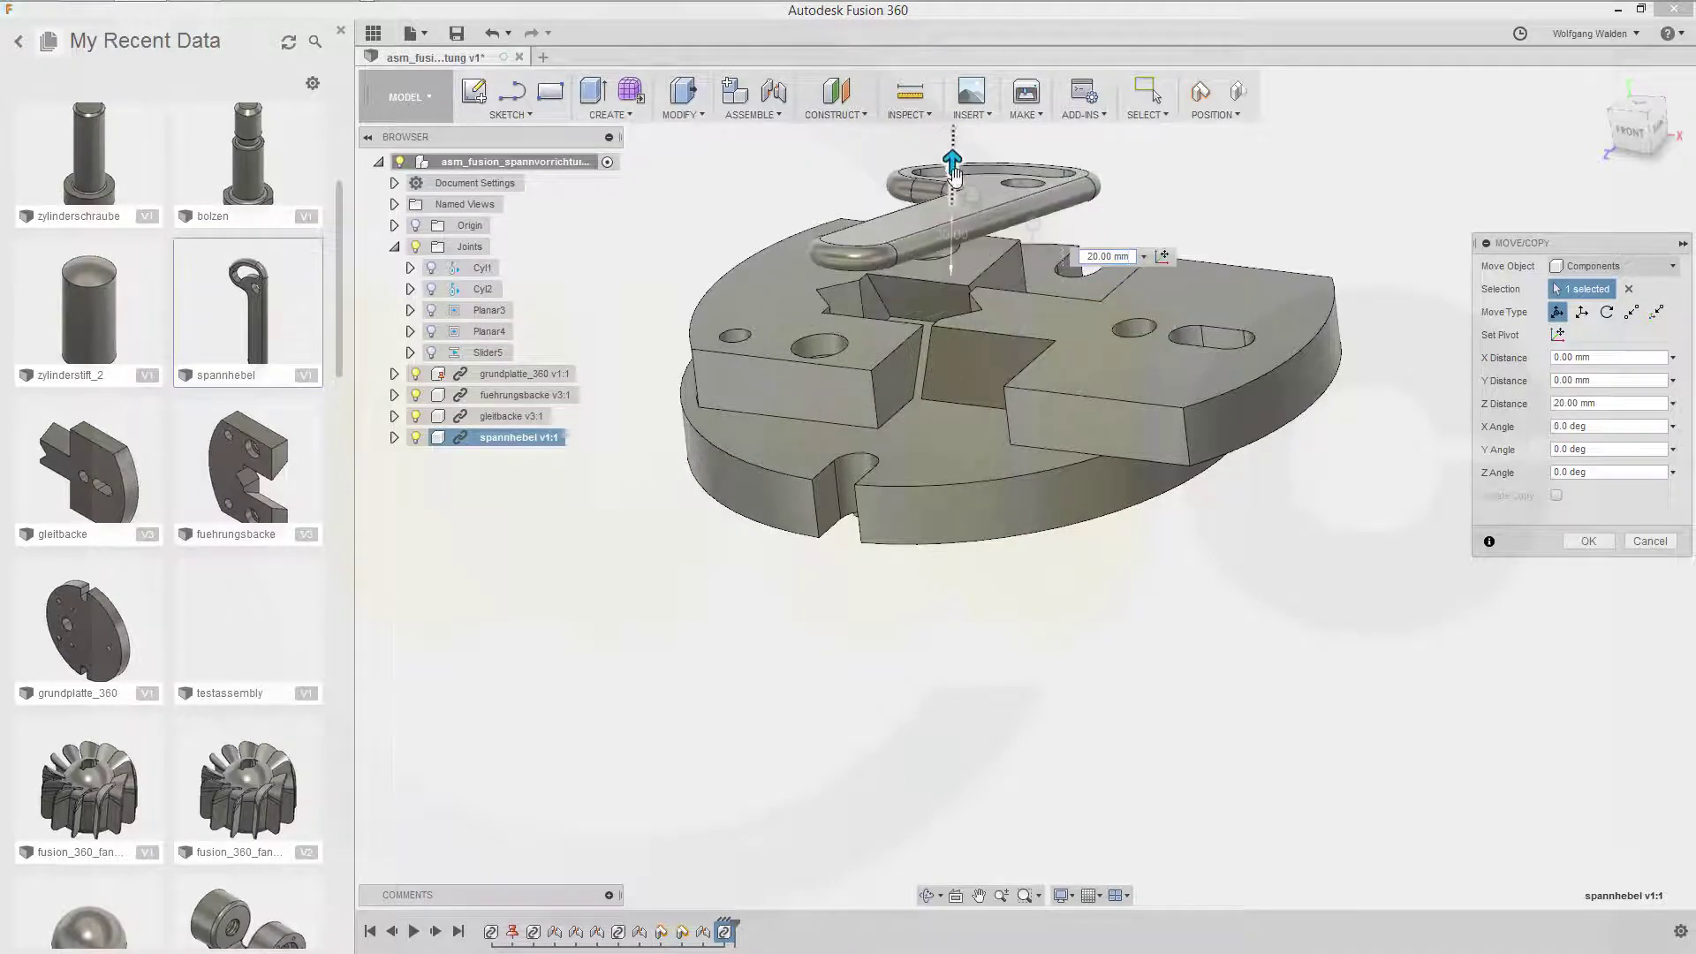
click(1588, 540)
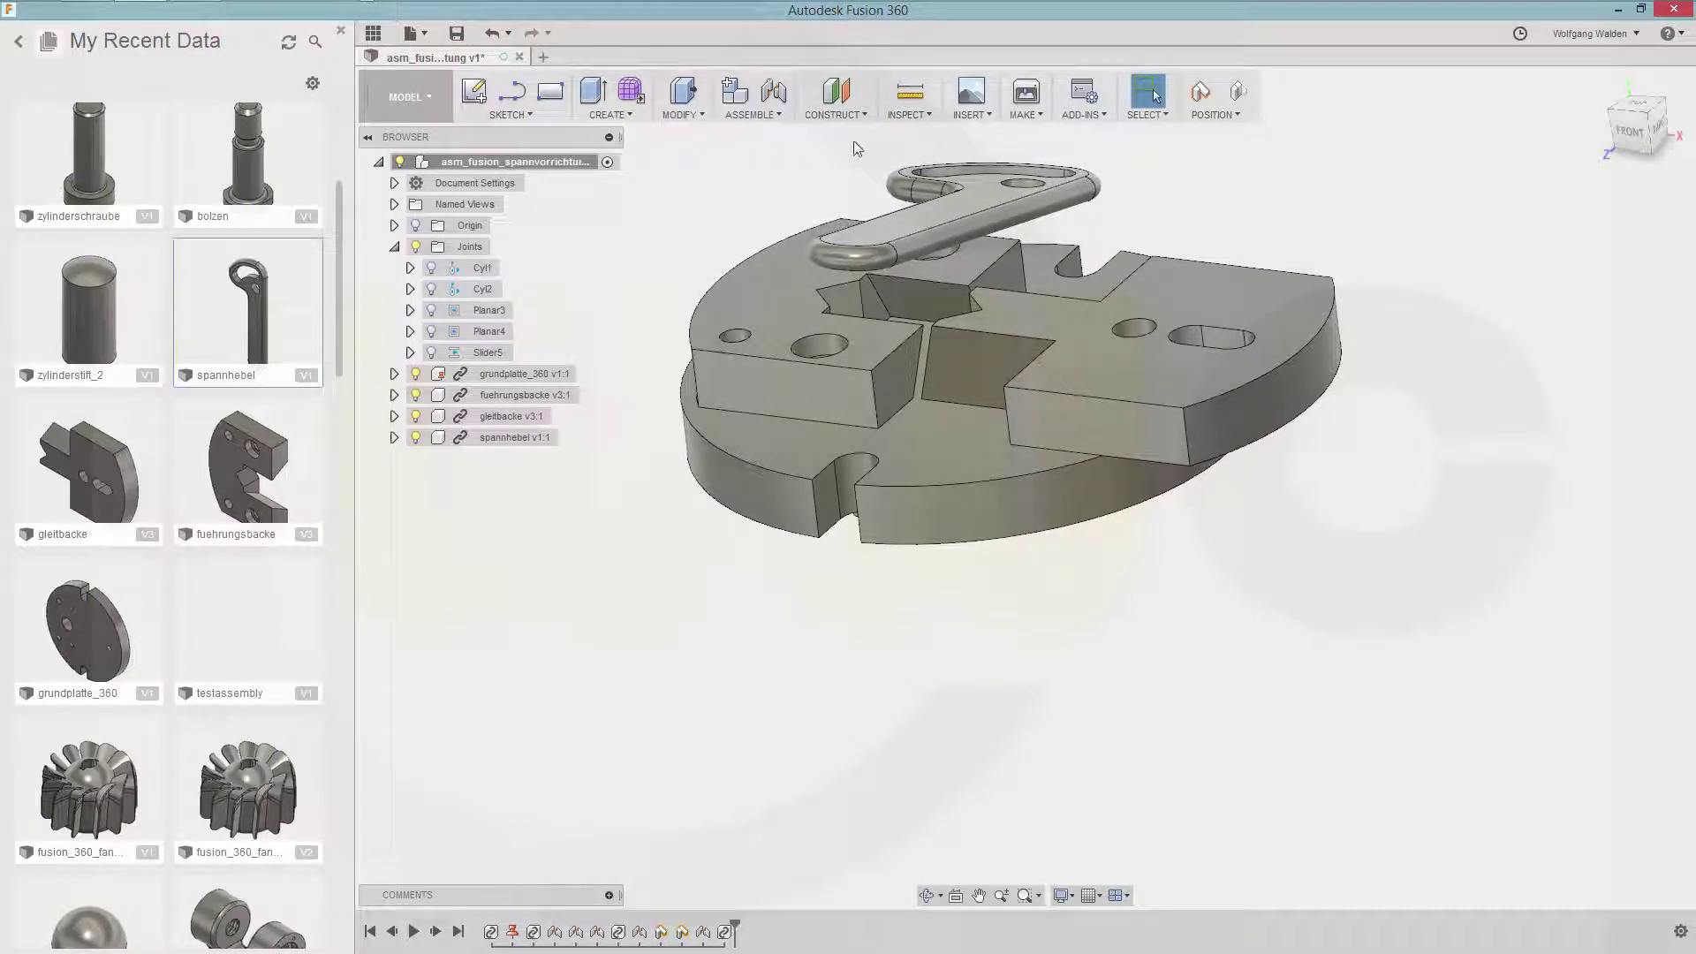
Capture the current position and define a cylindrical joint from the spannhebel's round hole to the matching small hole on the base plate's underside.
click(772, 98)
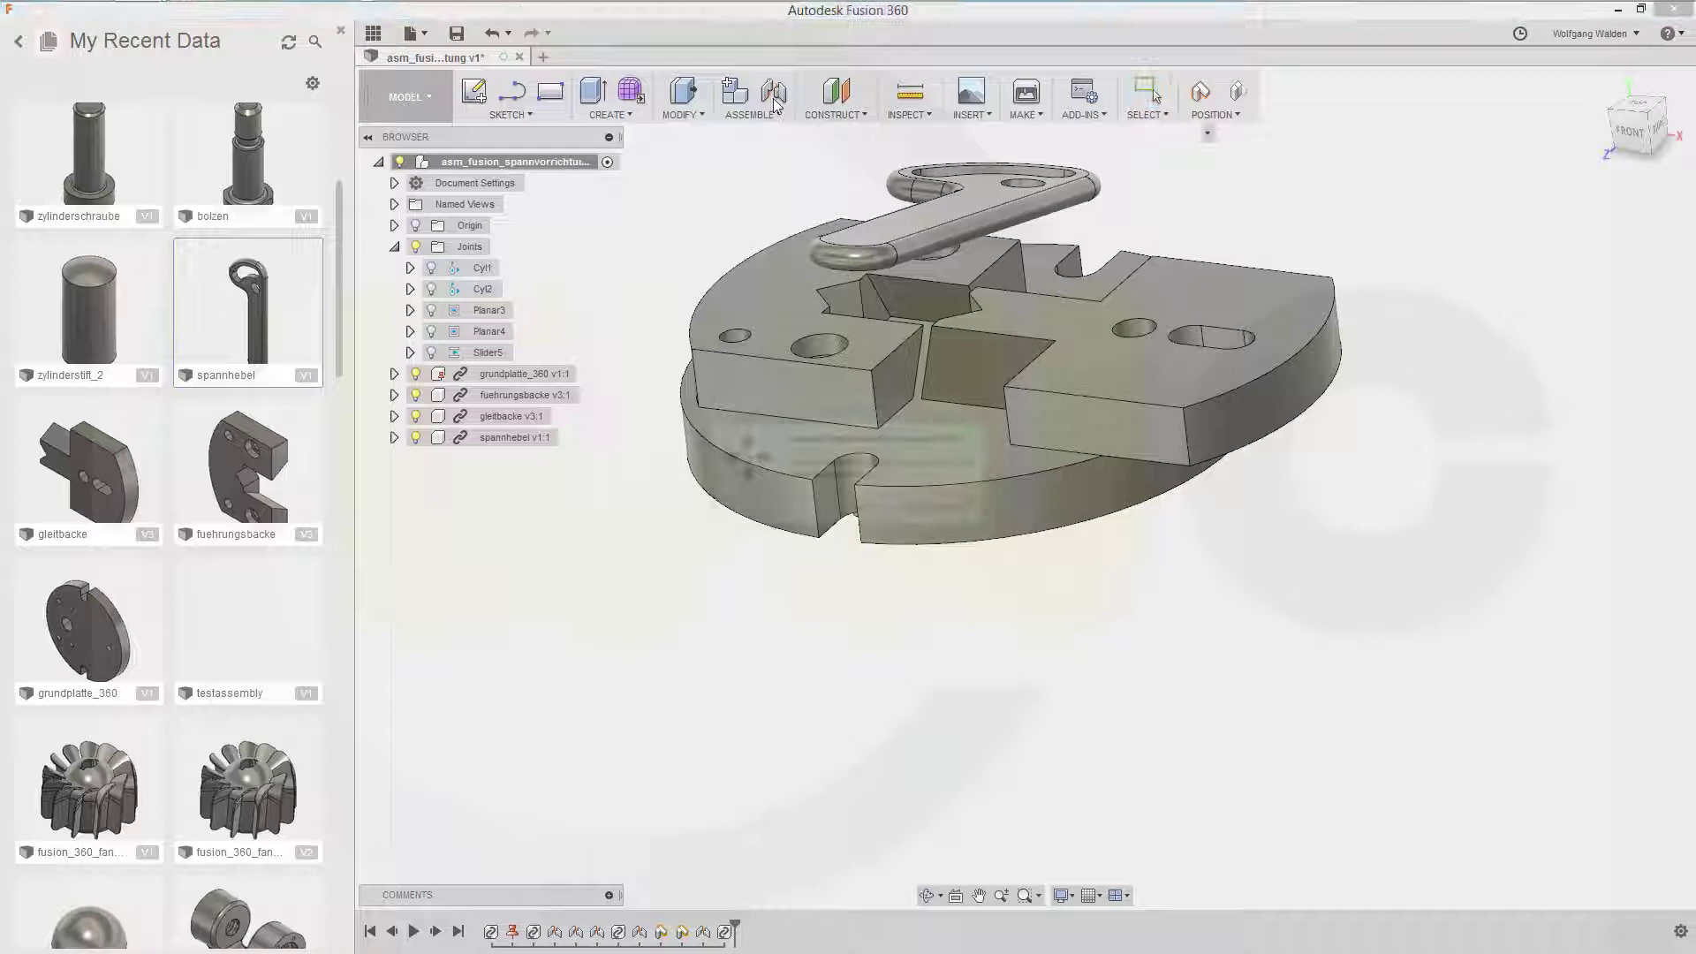
click(930, 514)
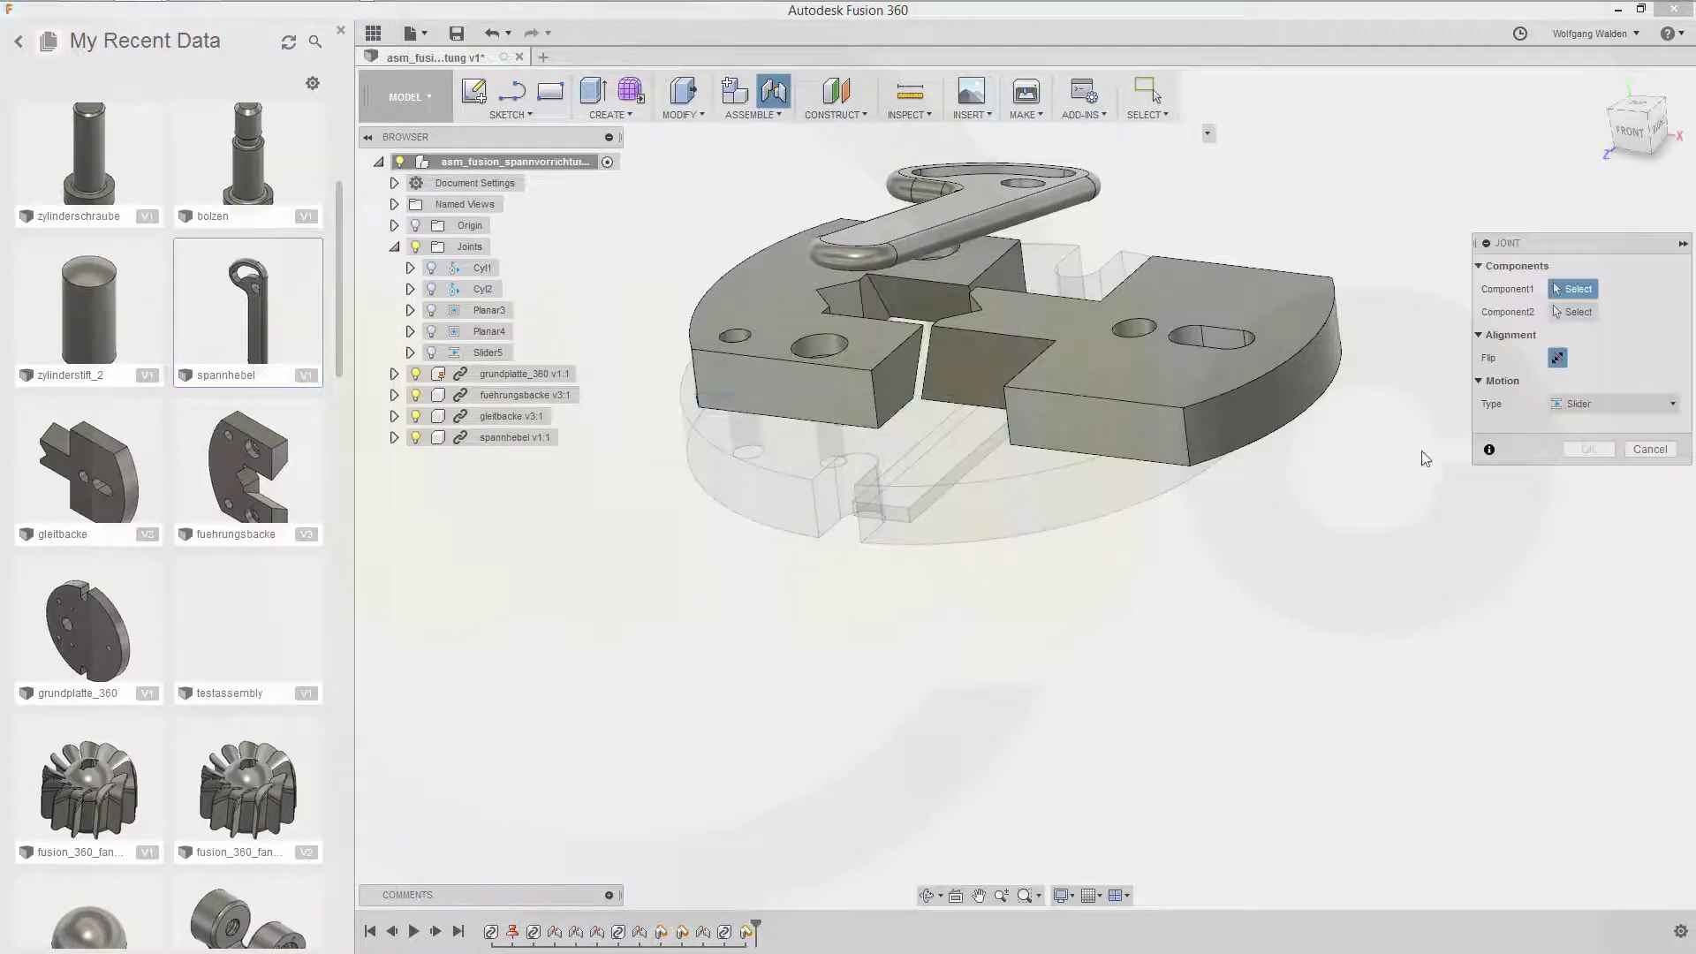
click(1650, 407)
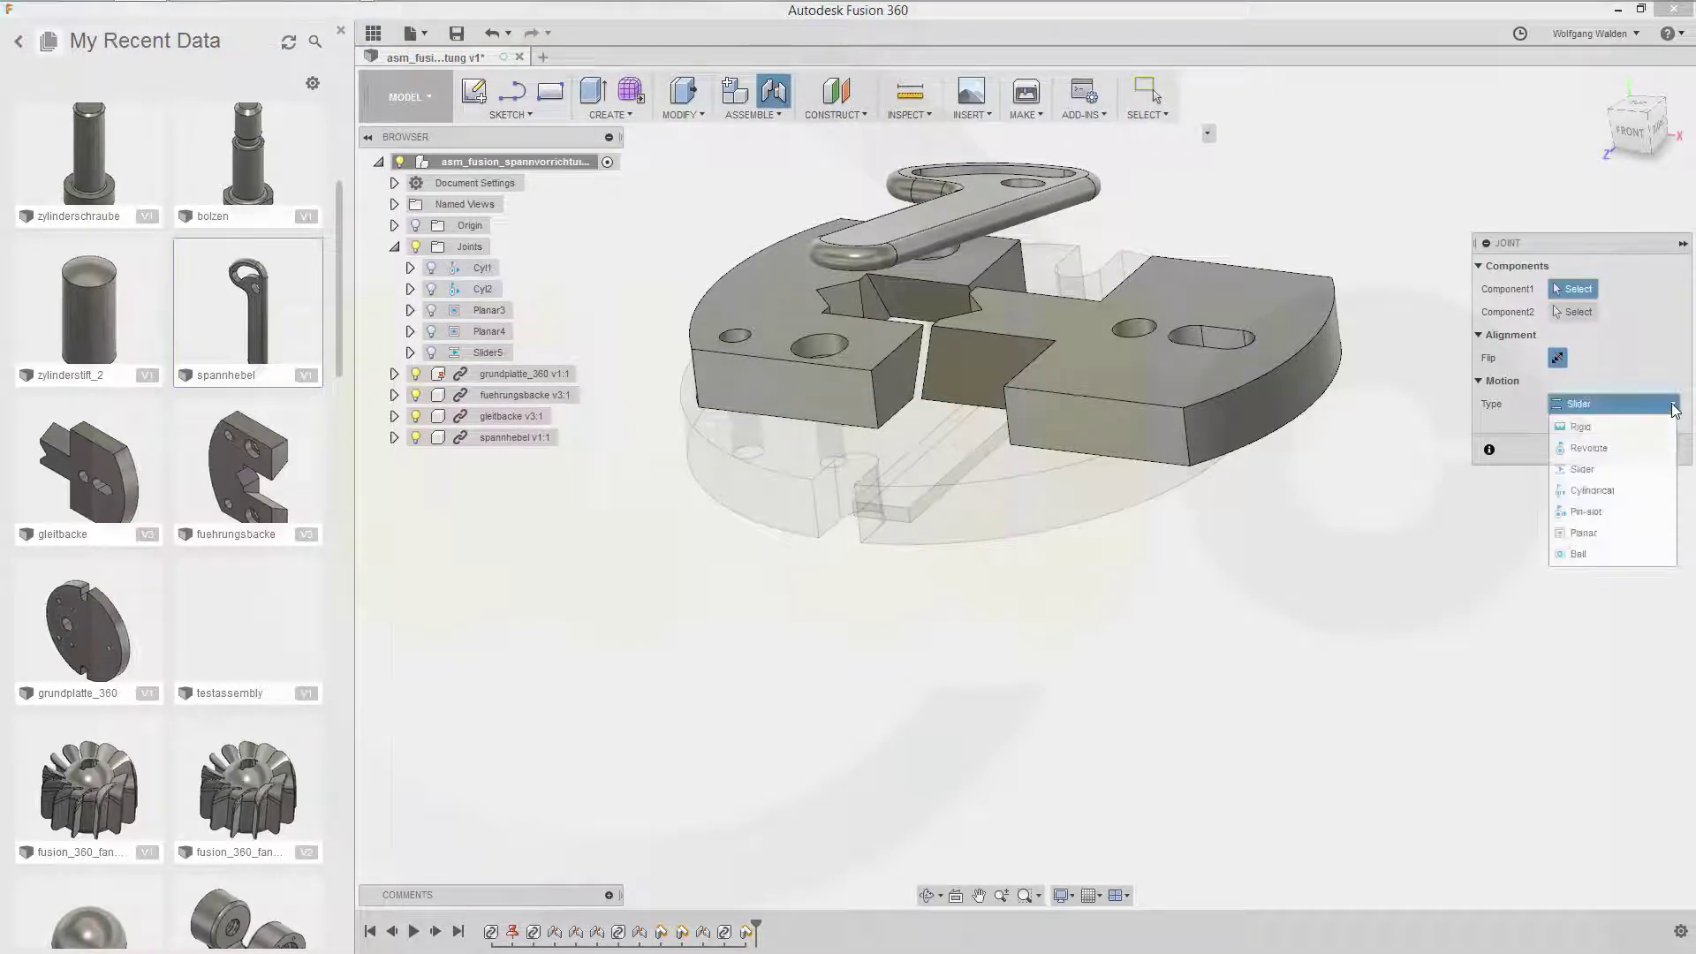
click(1594, 490)
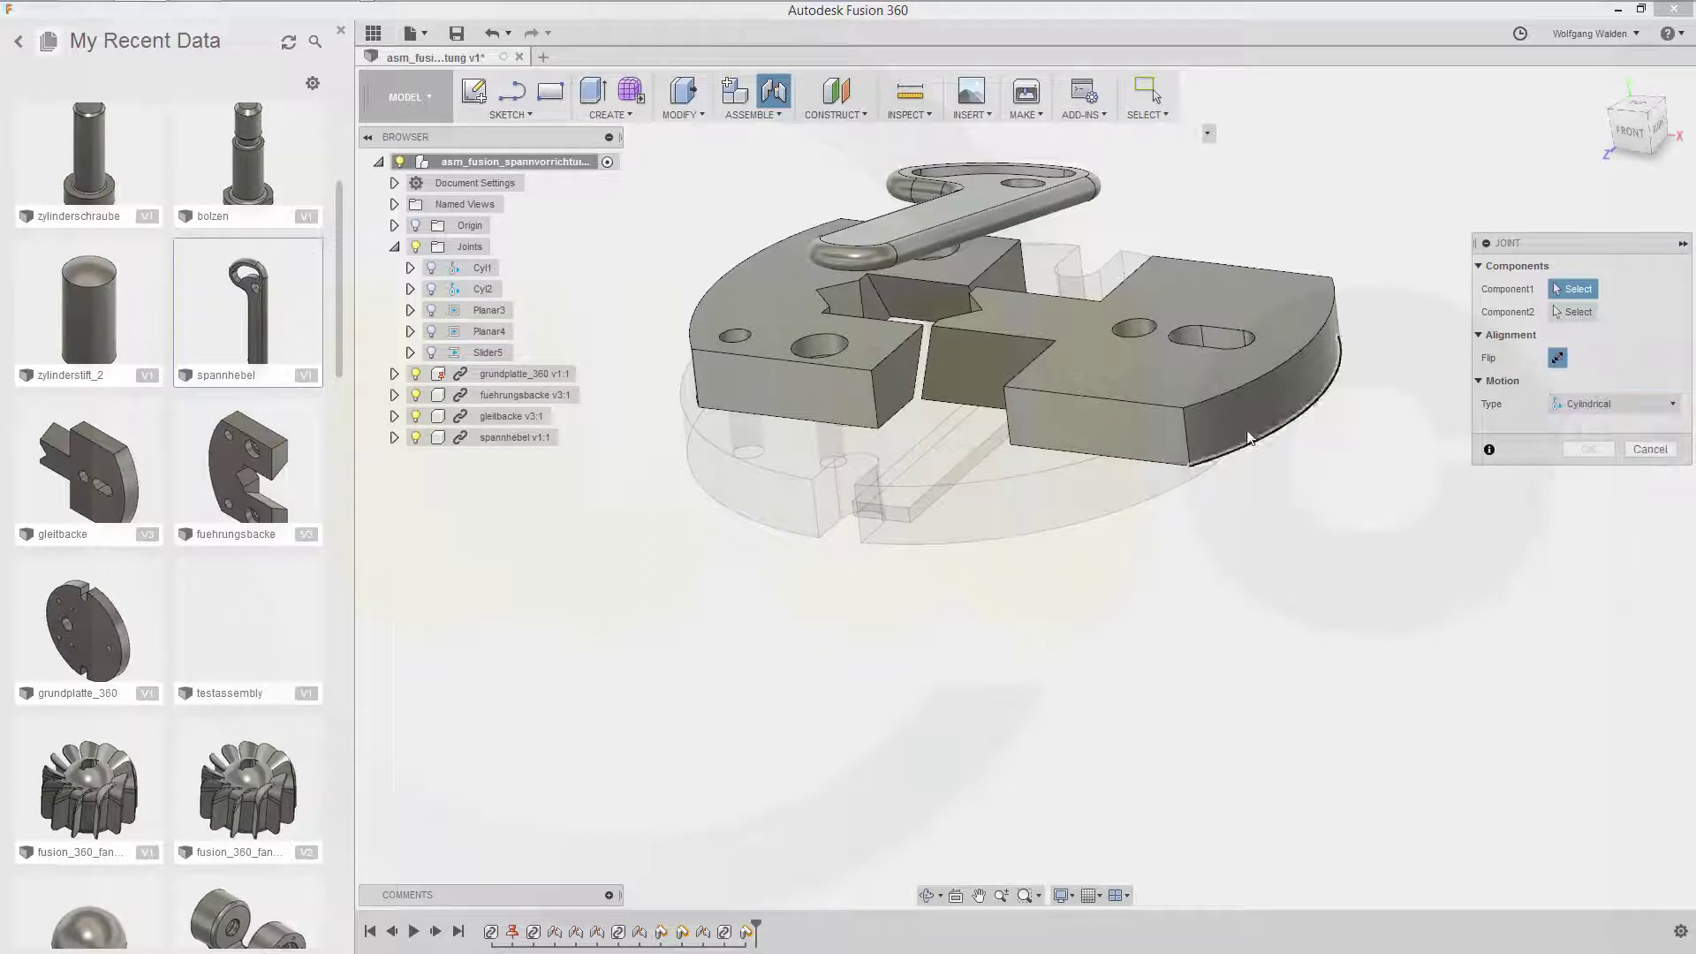
scroll(1035, 196, up, 5)
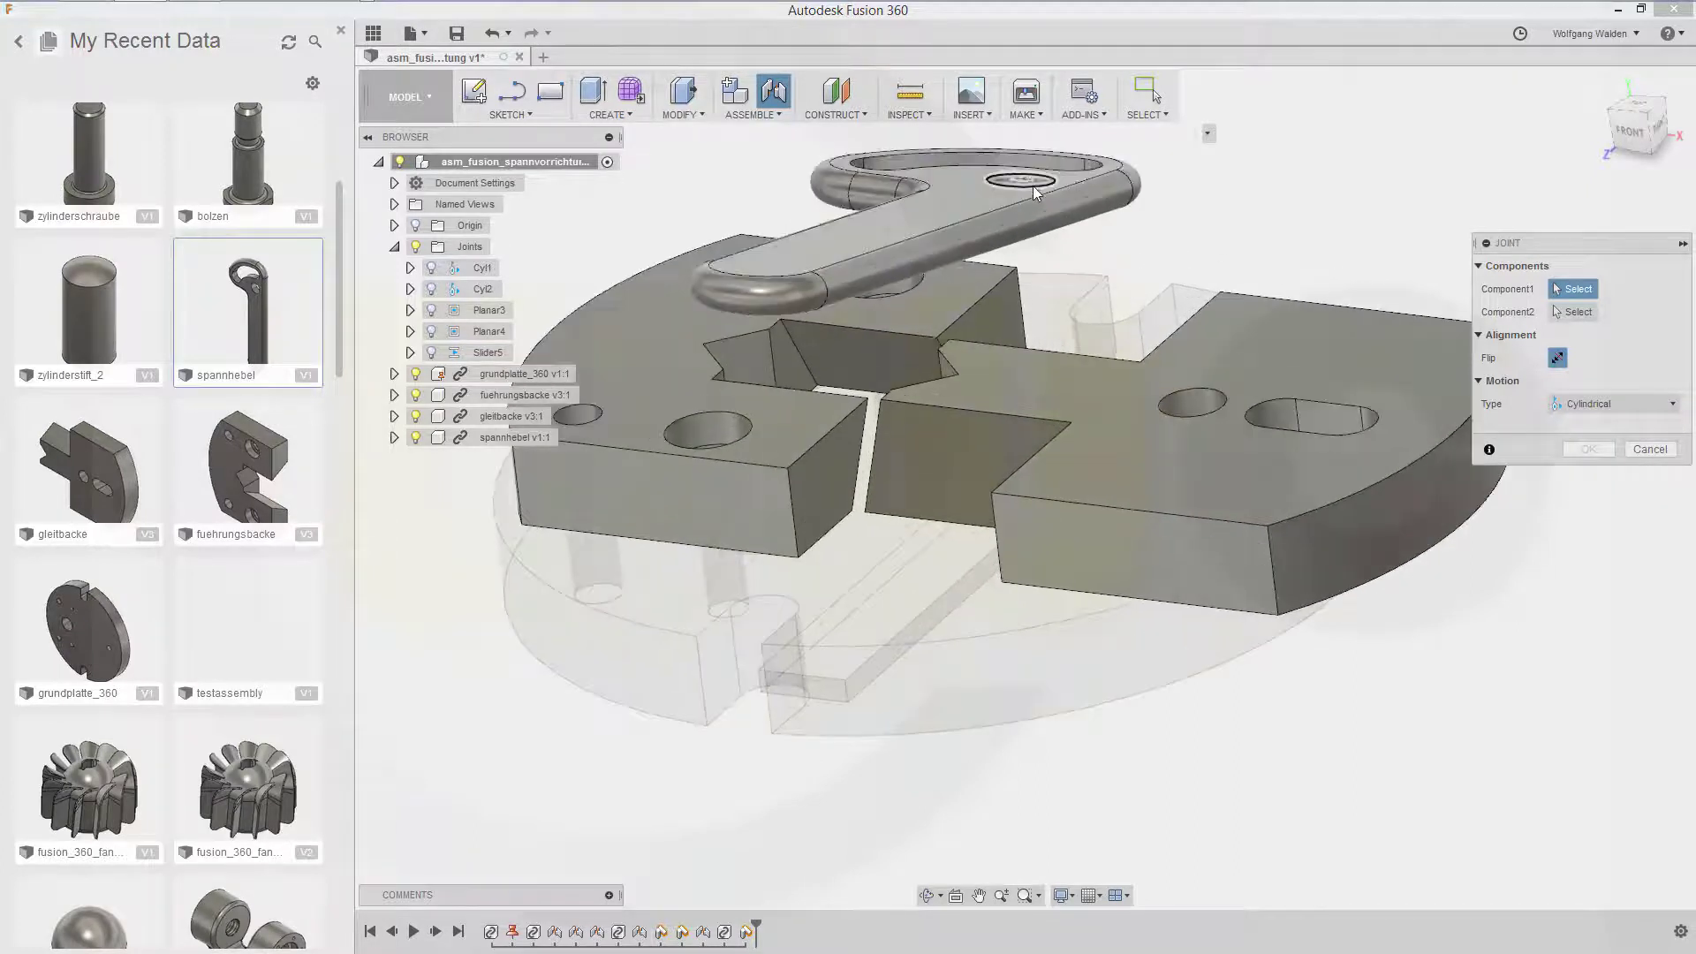
click(1025, 184)
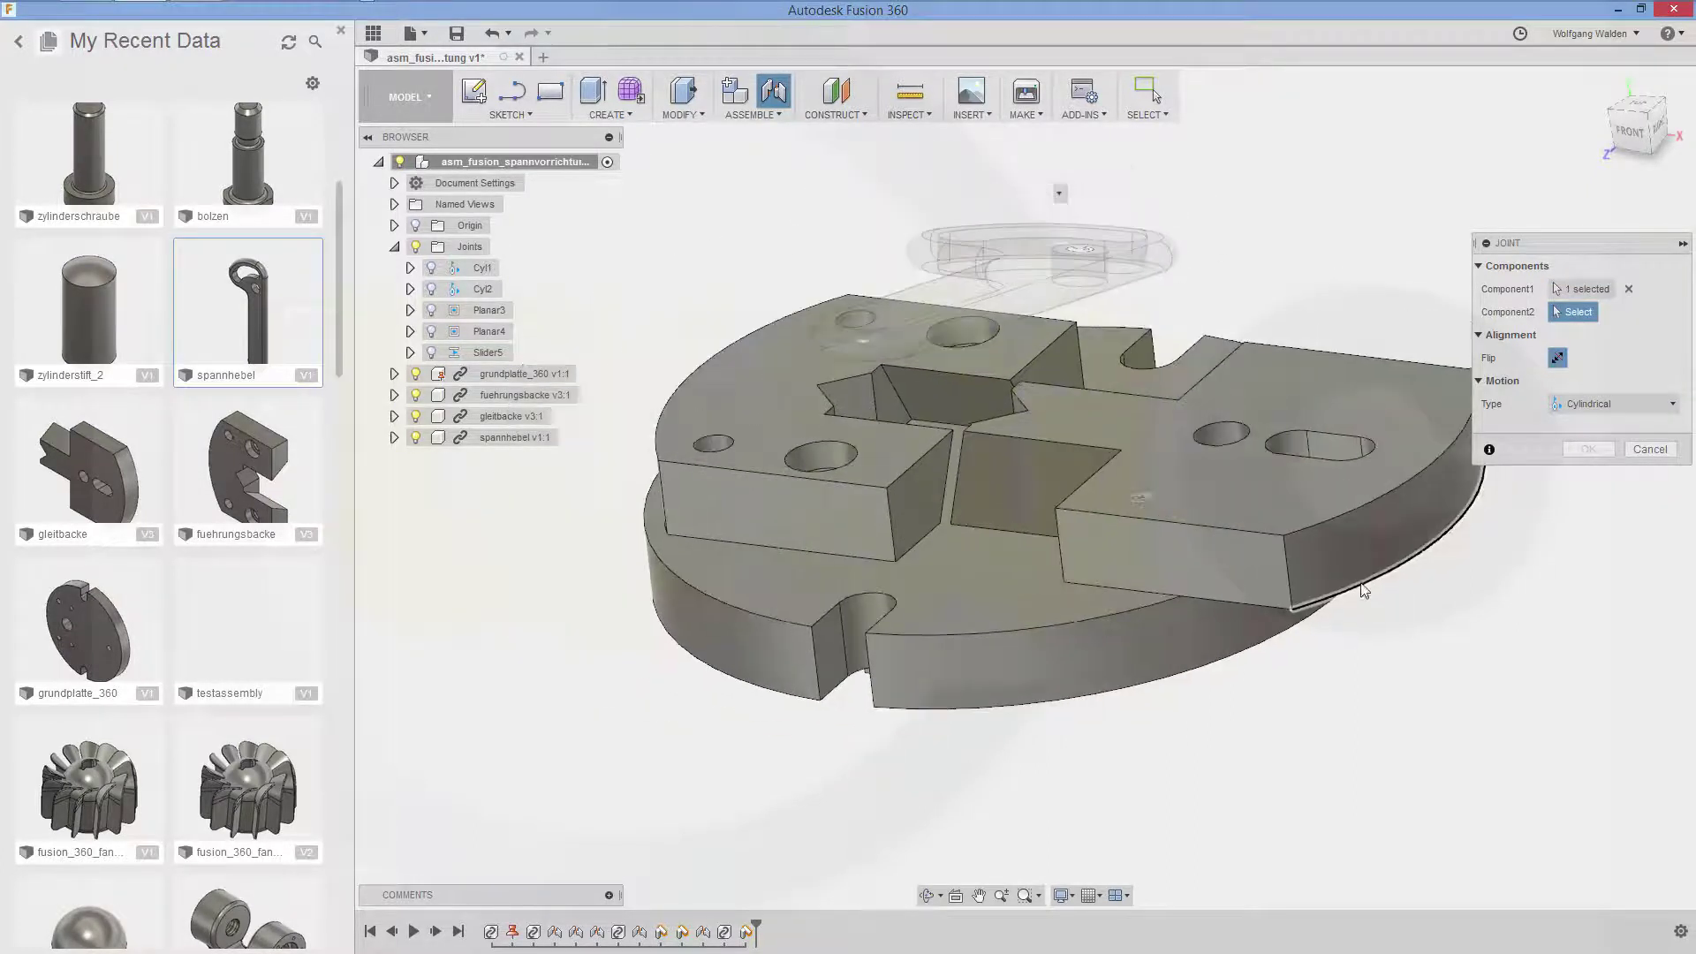
shift+middle_drag(1317, 639, 1311, 432)
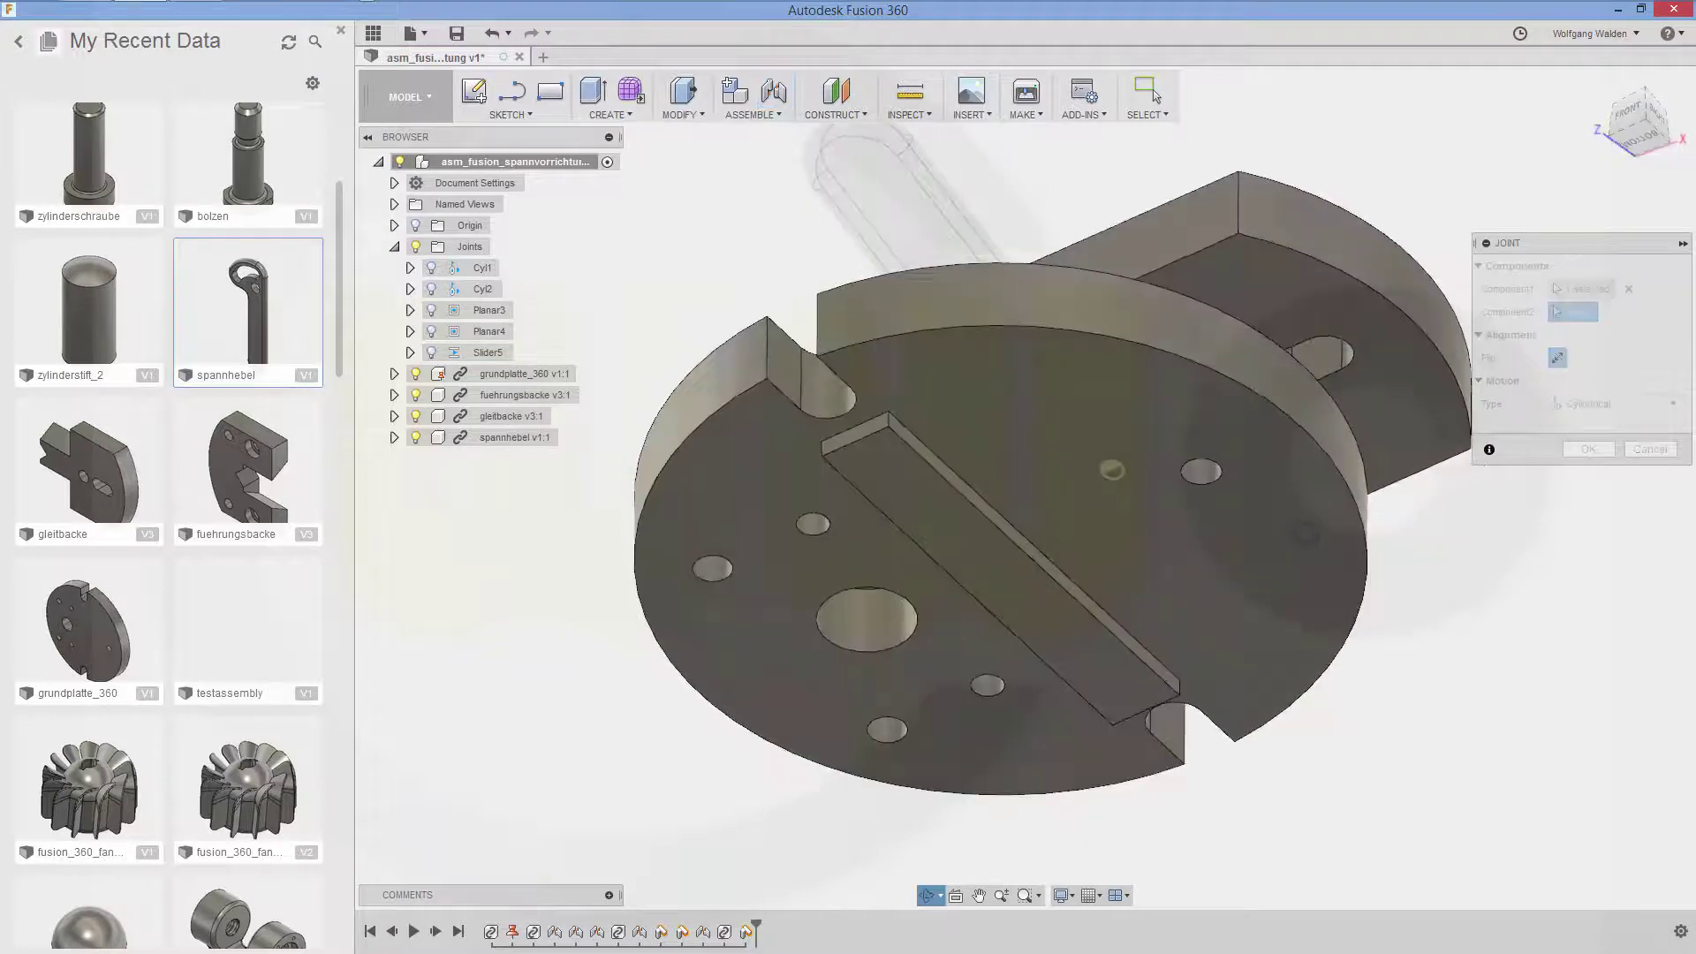
click(1207, 486)
click(1206, 477)
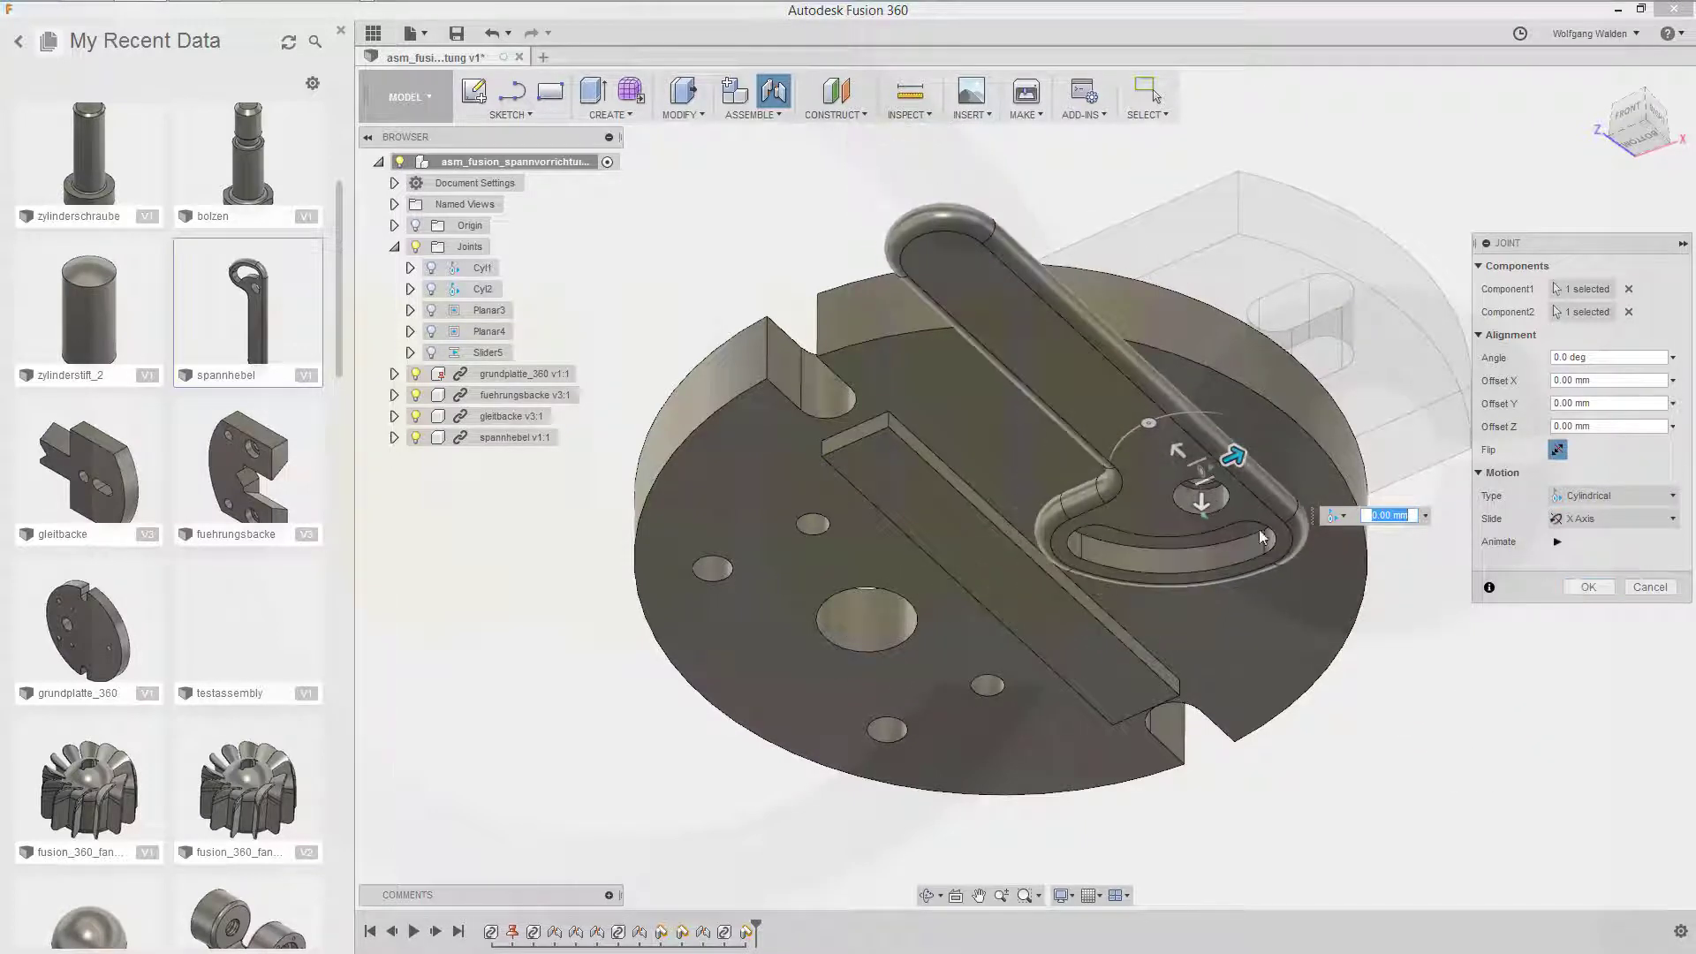
Complete the spannhebel's cylindrical joint with its slide along the Z Axis, and slide the lever up above the jaws.
shift+middle_drag(1110, 458, 1057, 607)
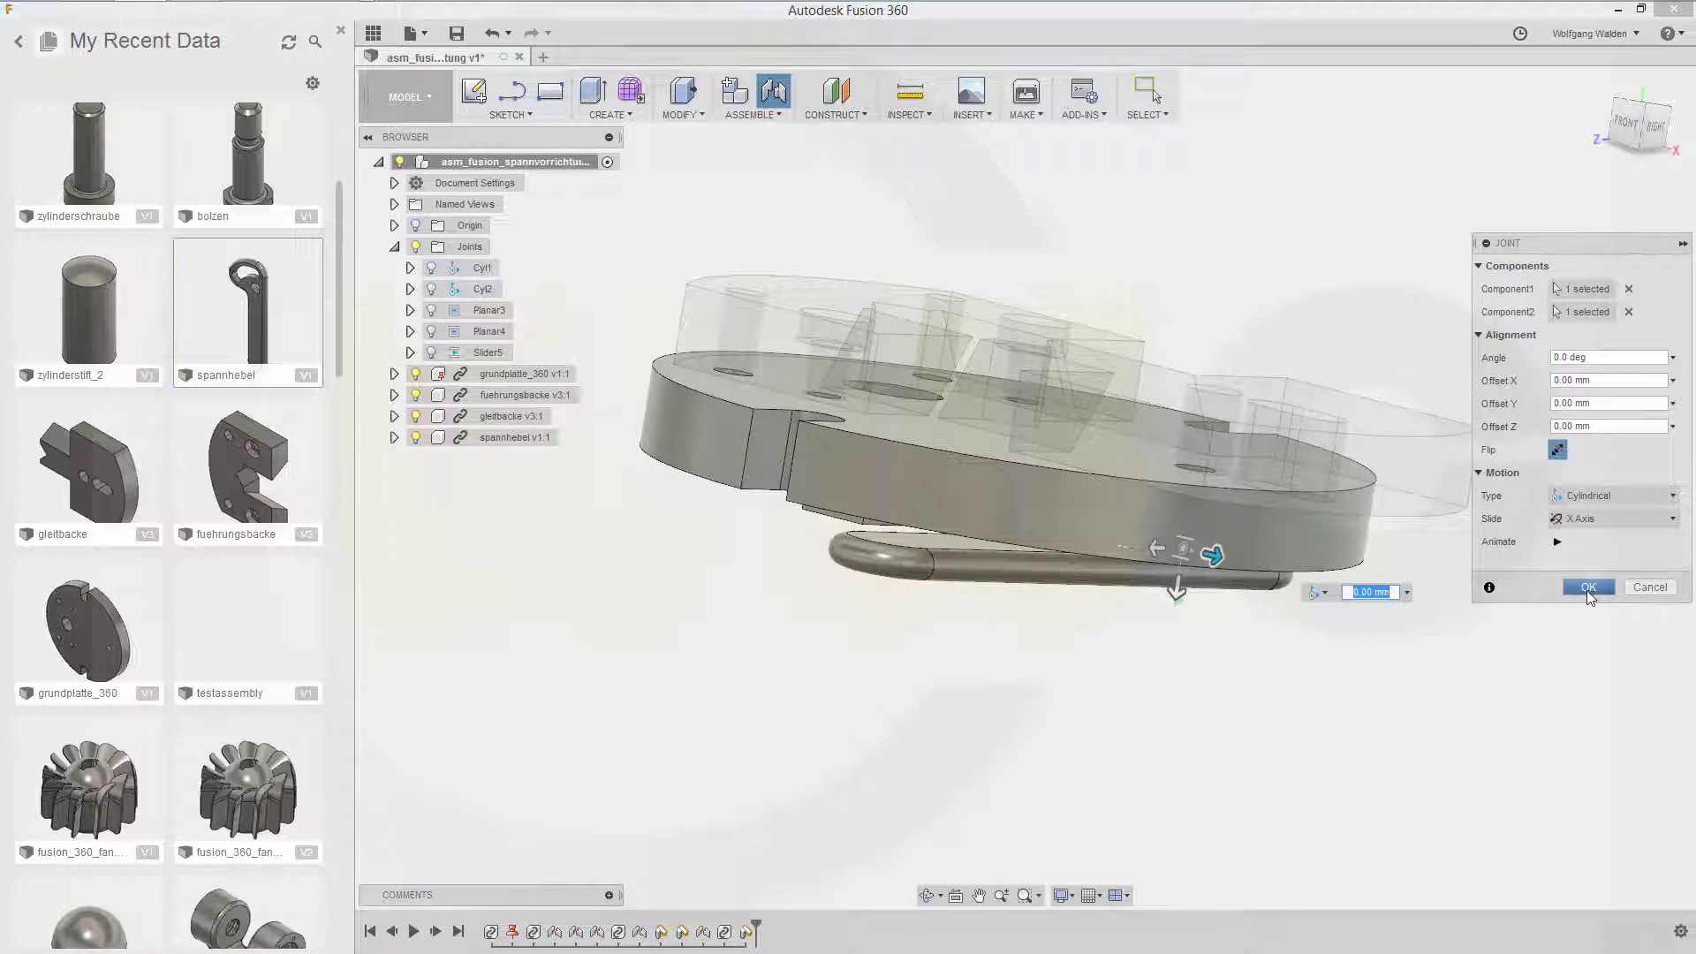
shift+drag(1308, 599, 1320, 620)
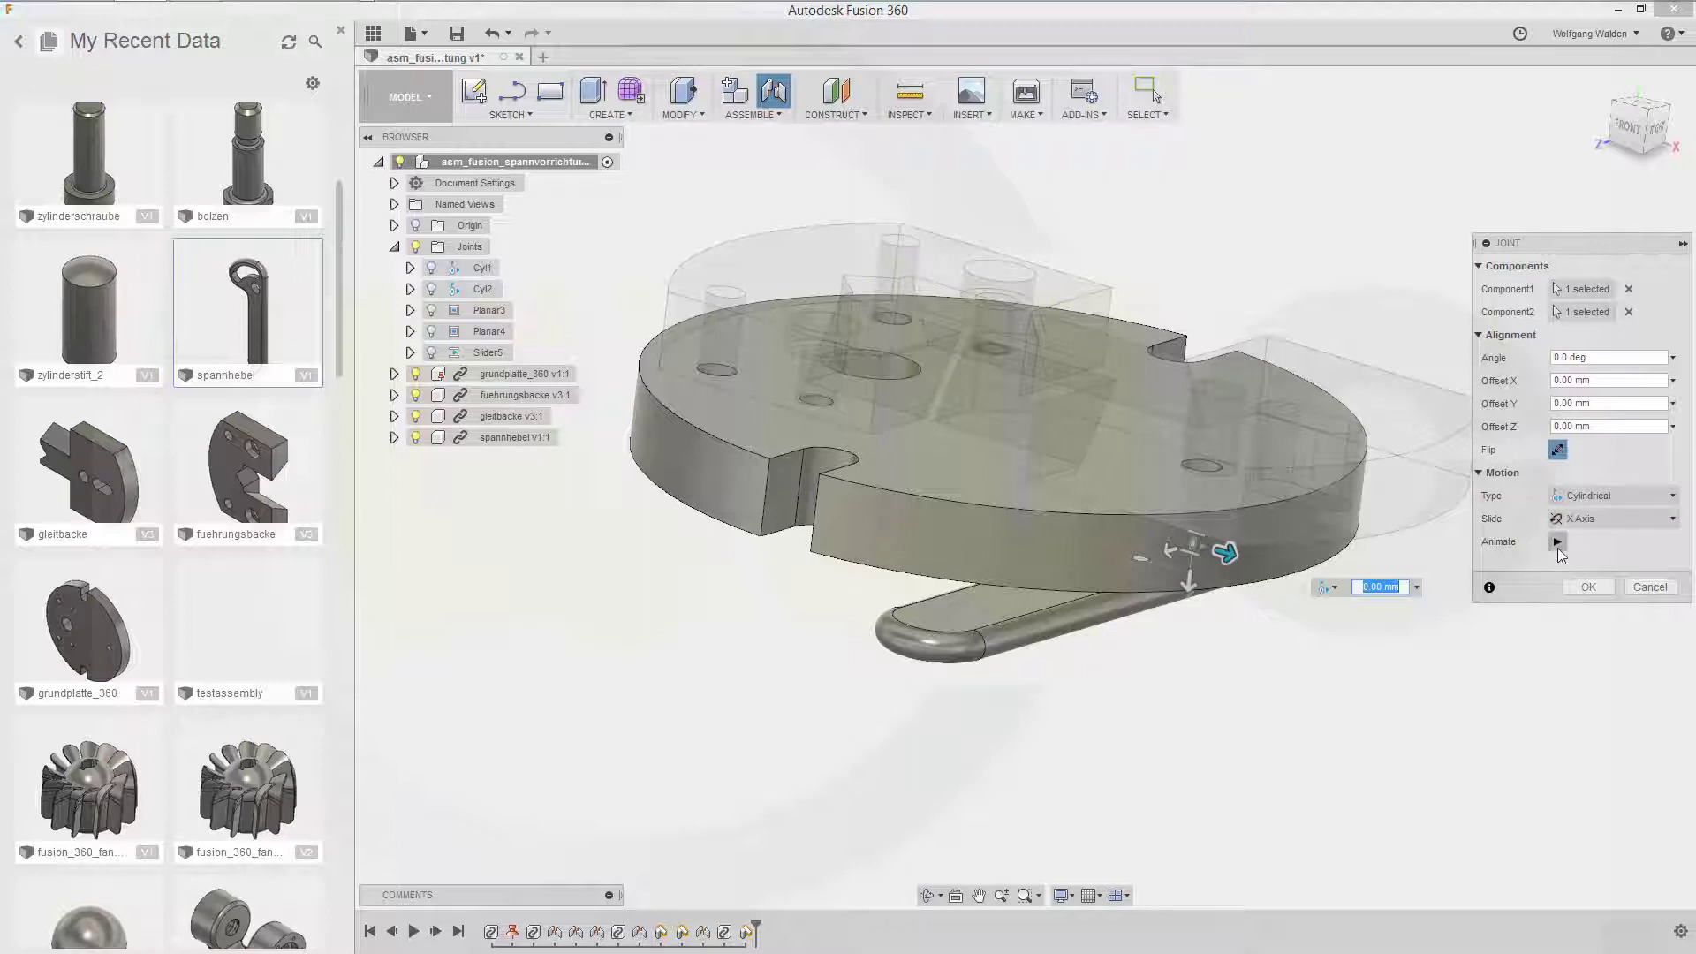
click(1558, 542)
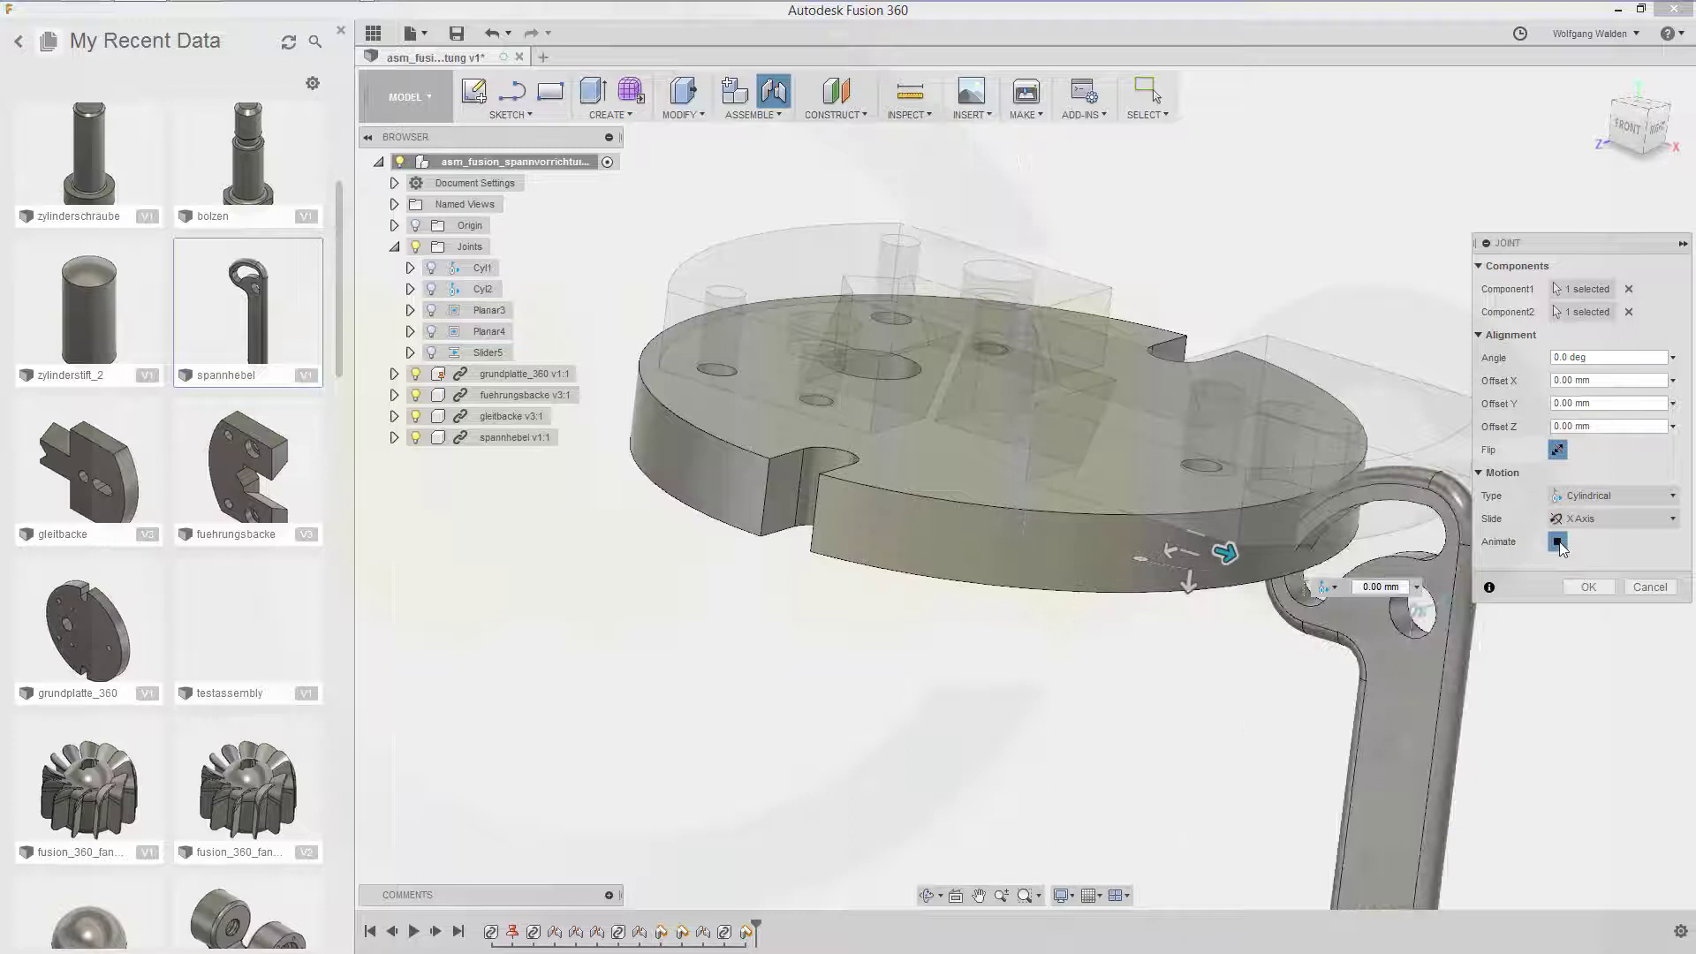
click(1559, 542)
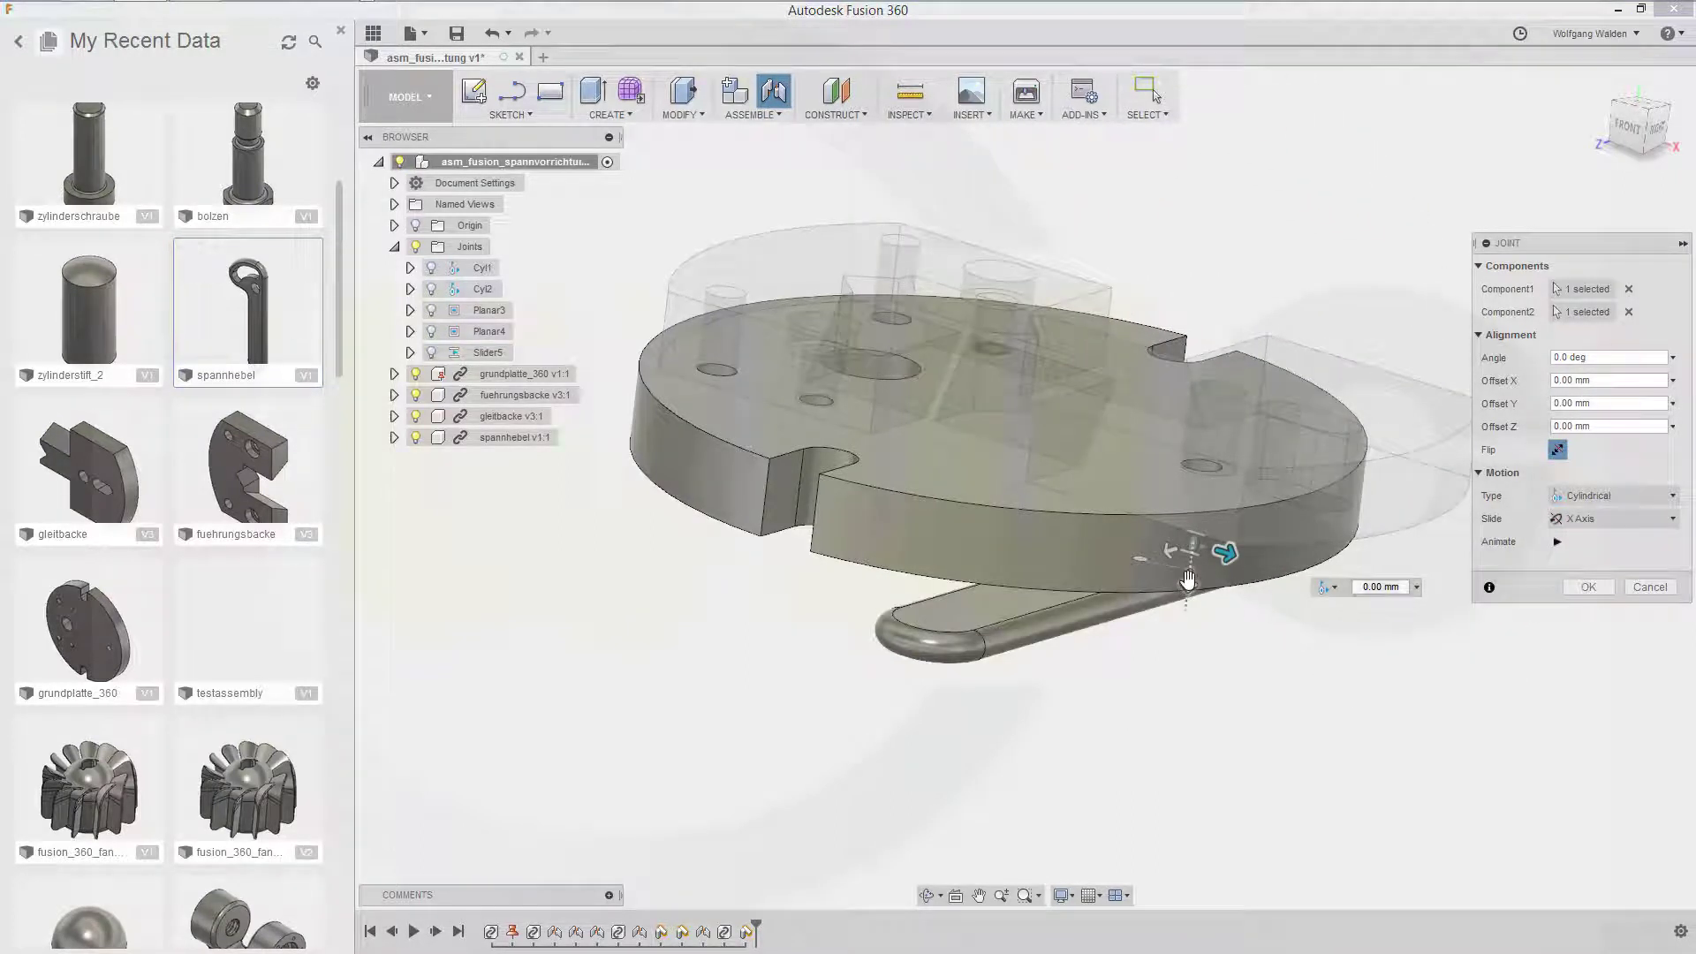
click(1677, 520)
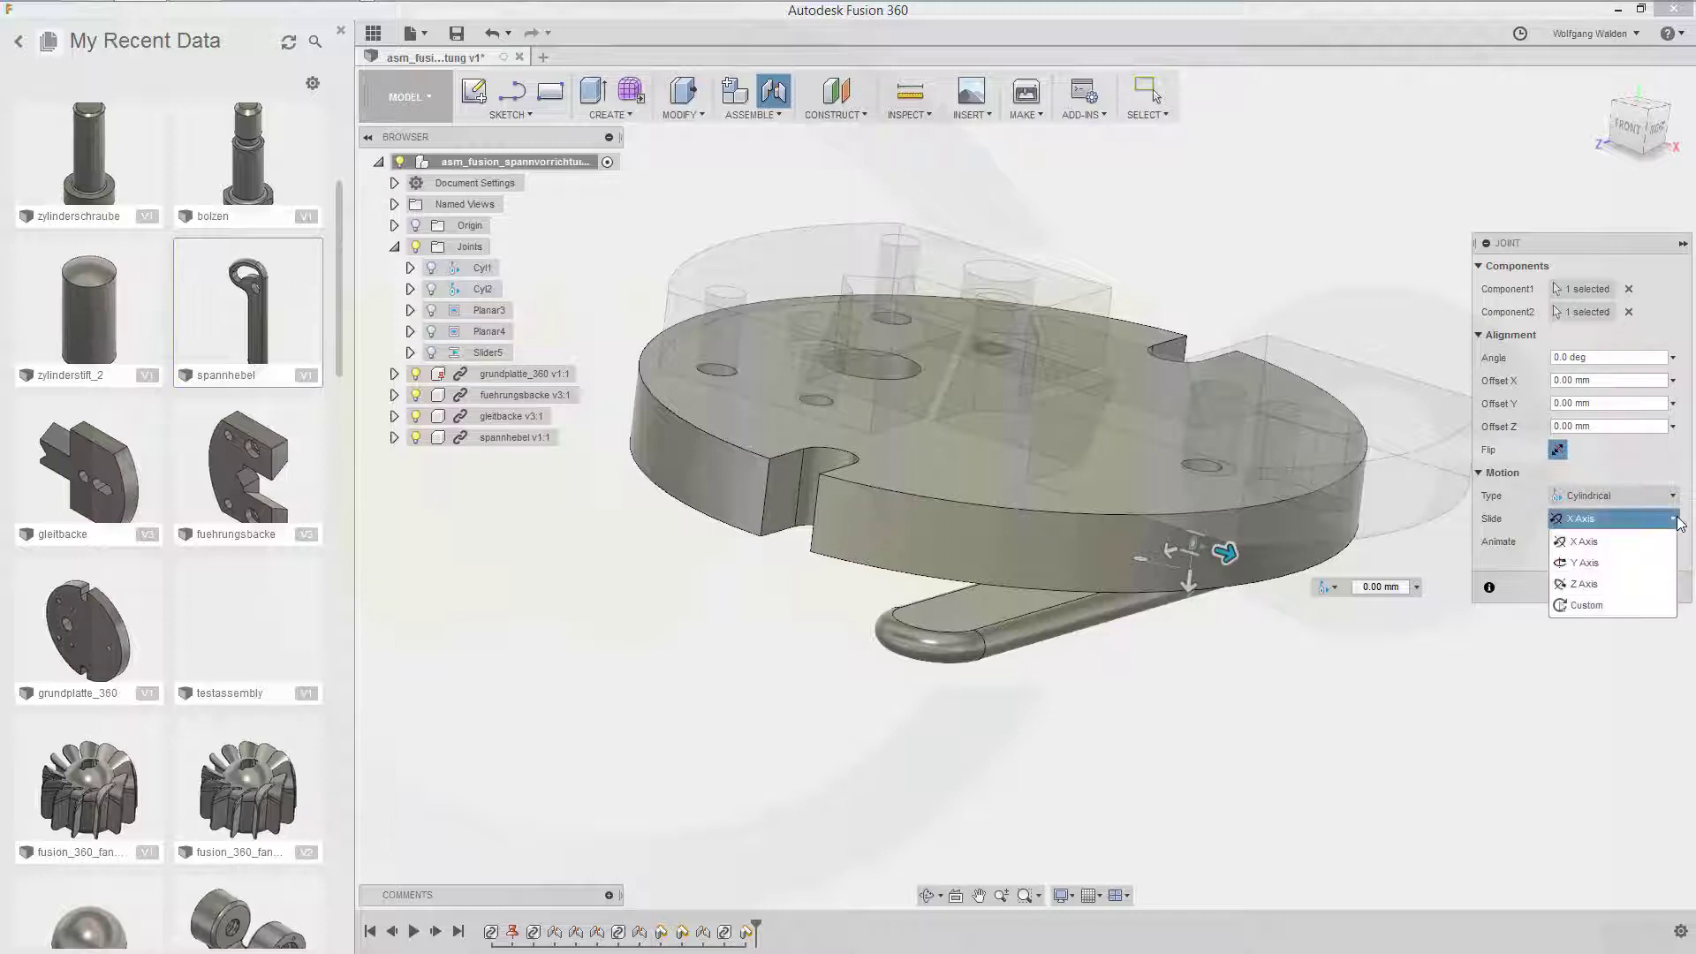
click(1585, 588)
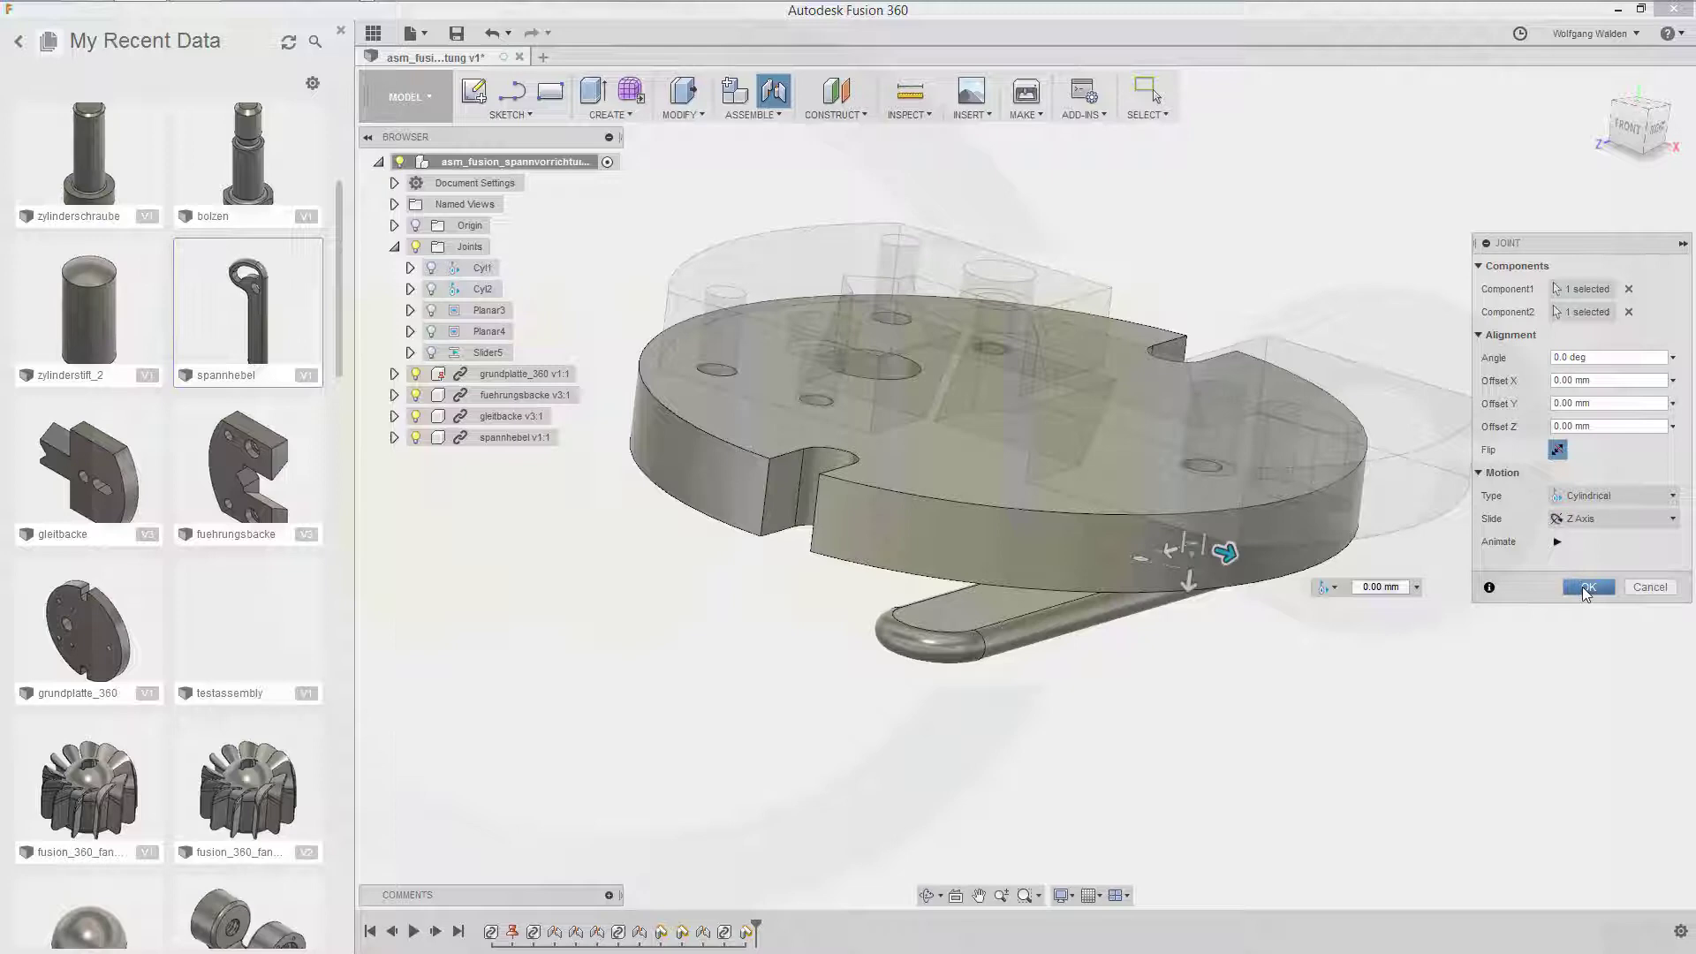
click(1587, 588)
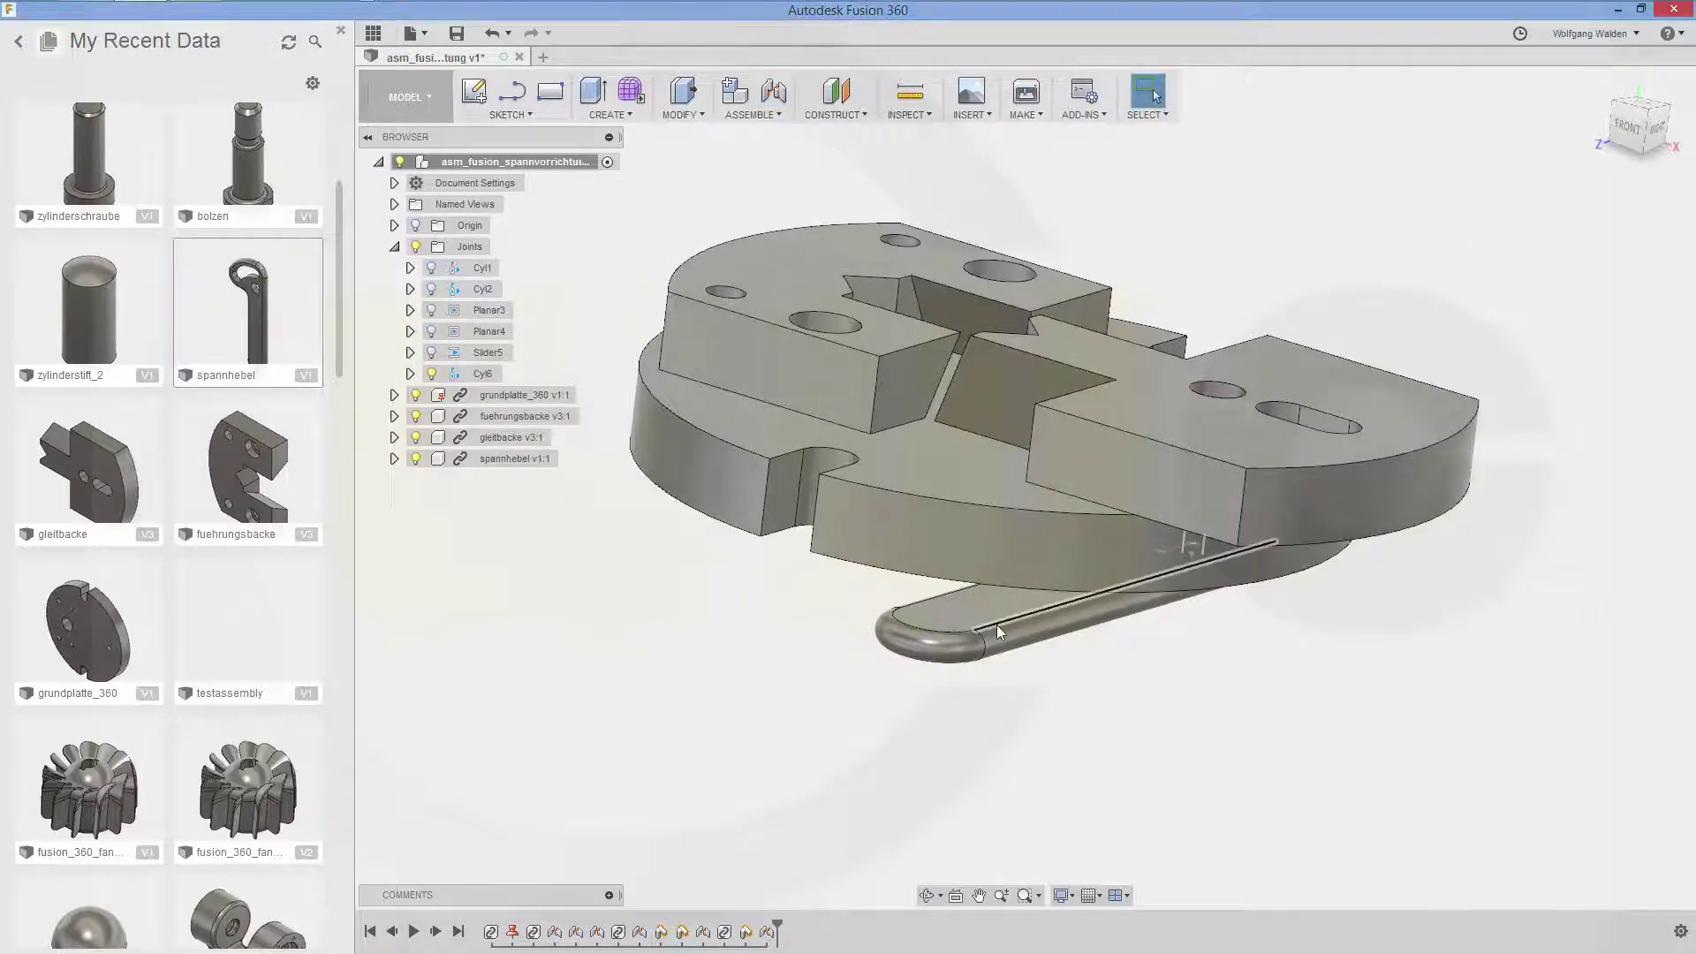
drag(1085, 357, 1091, 334)
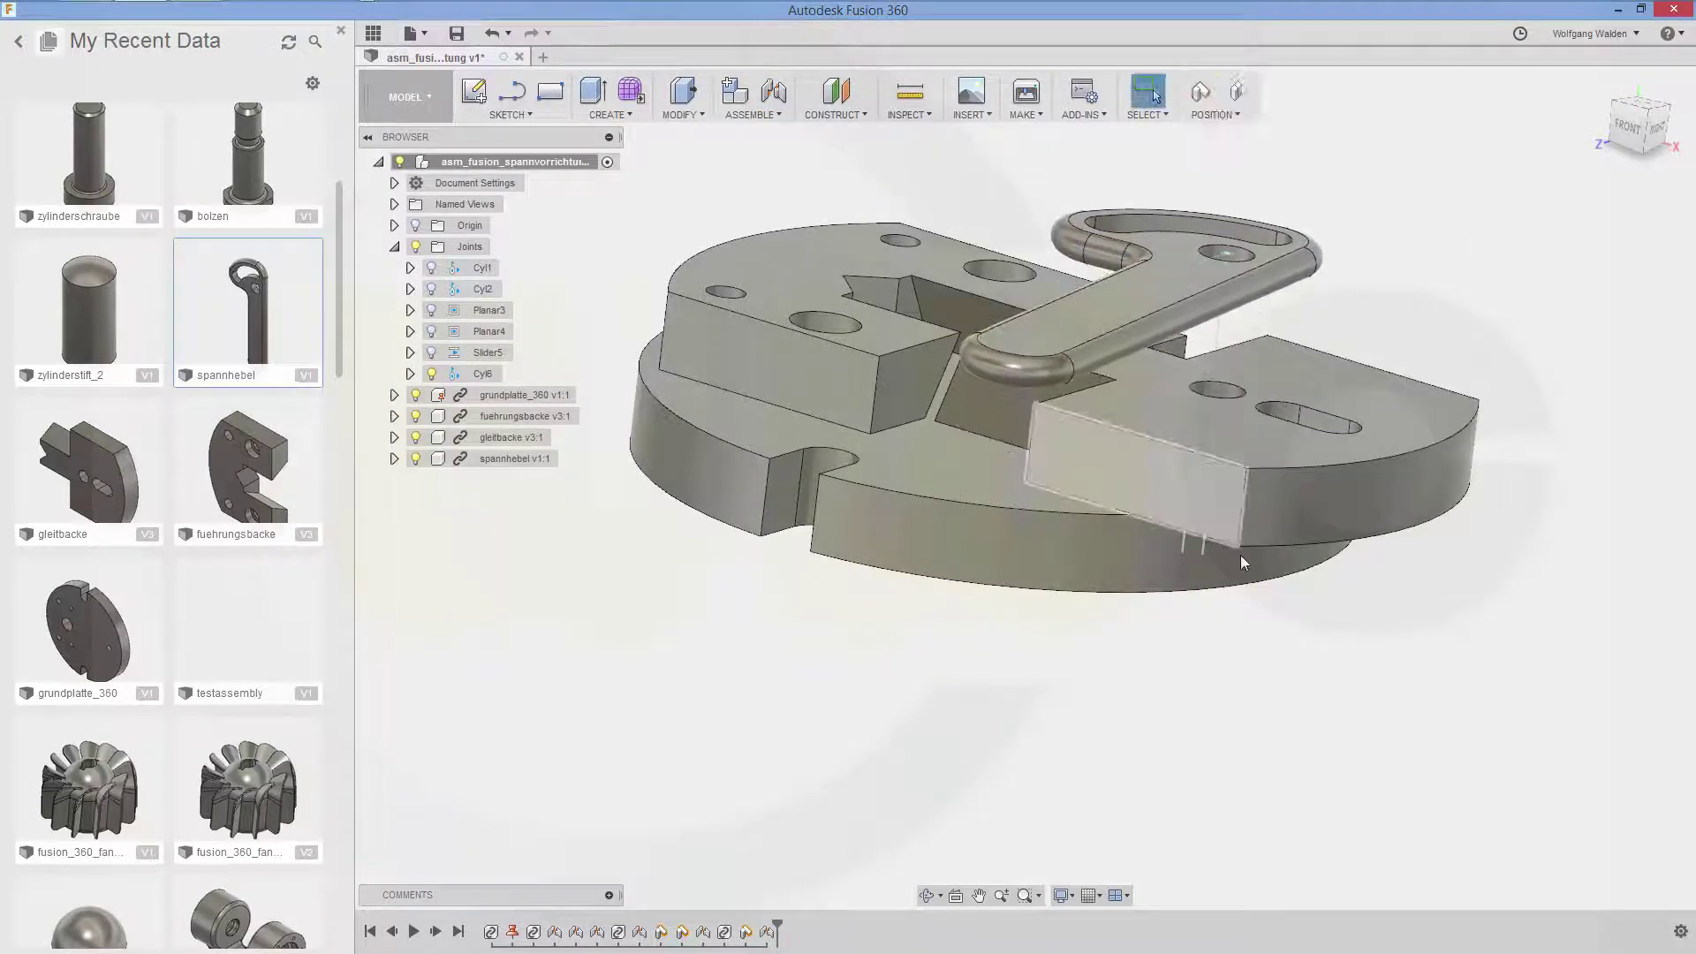
shift+middle_drag(1302, 664, 1301, 633)
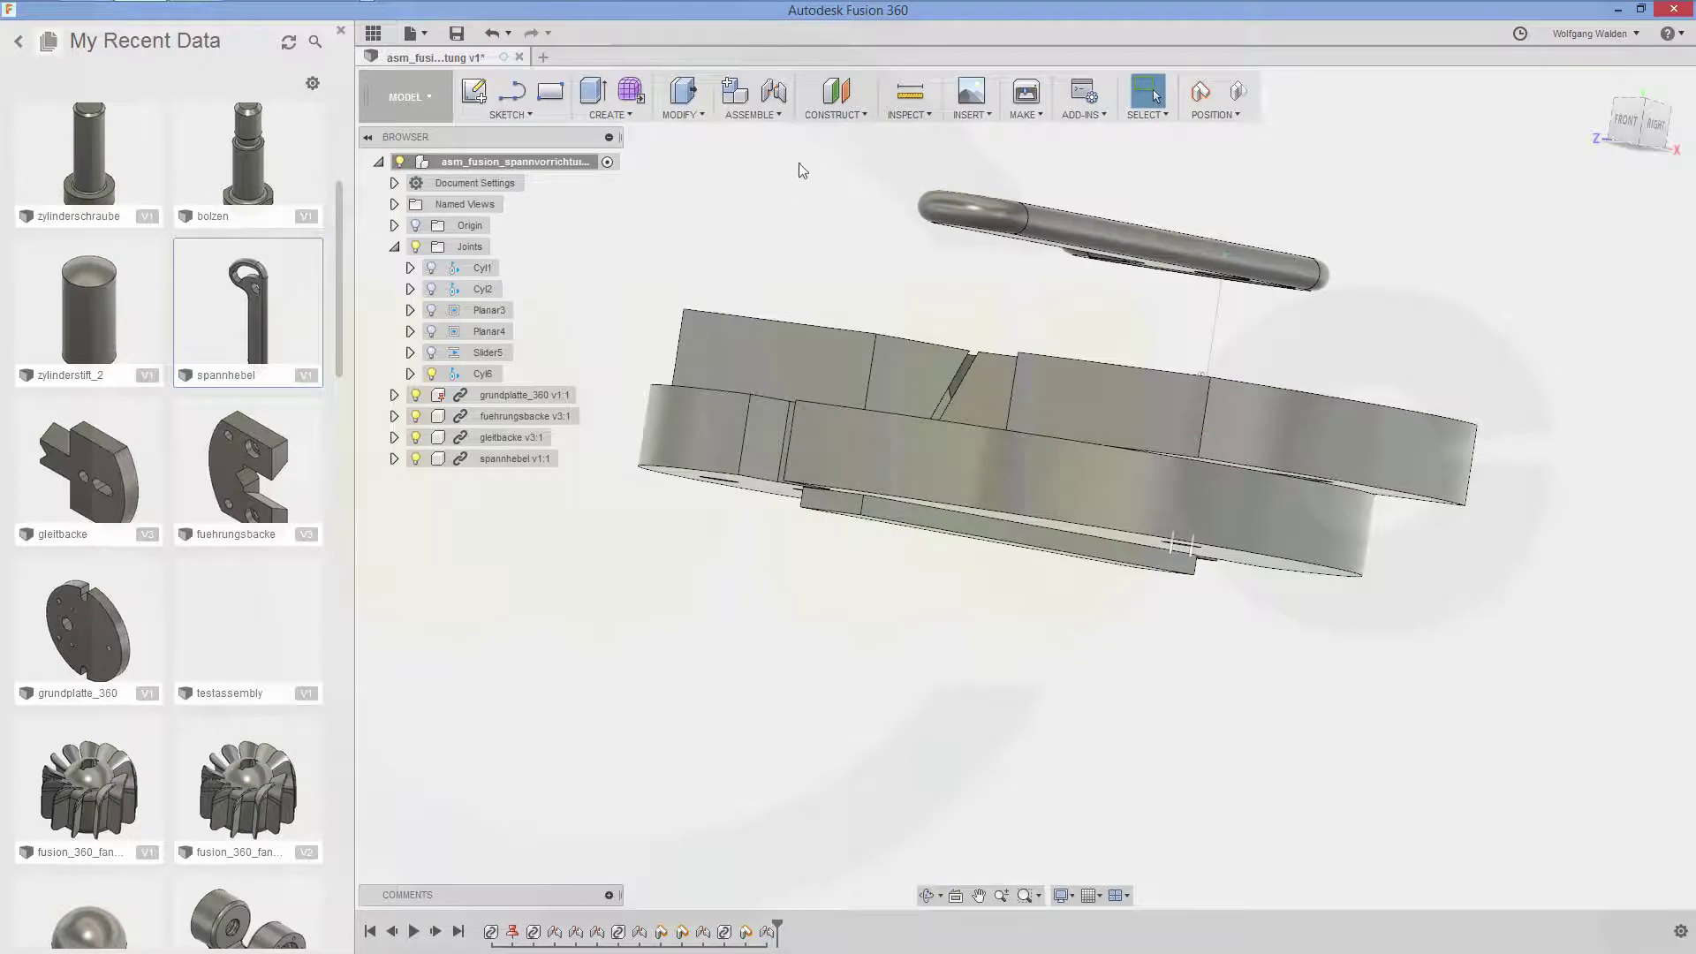
Capture the current position and start a planar joint using the spannhebel's flat underside face as the first component.
click(774, 95)
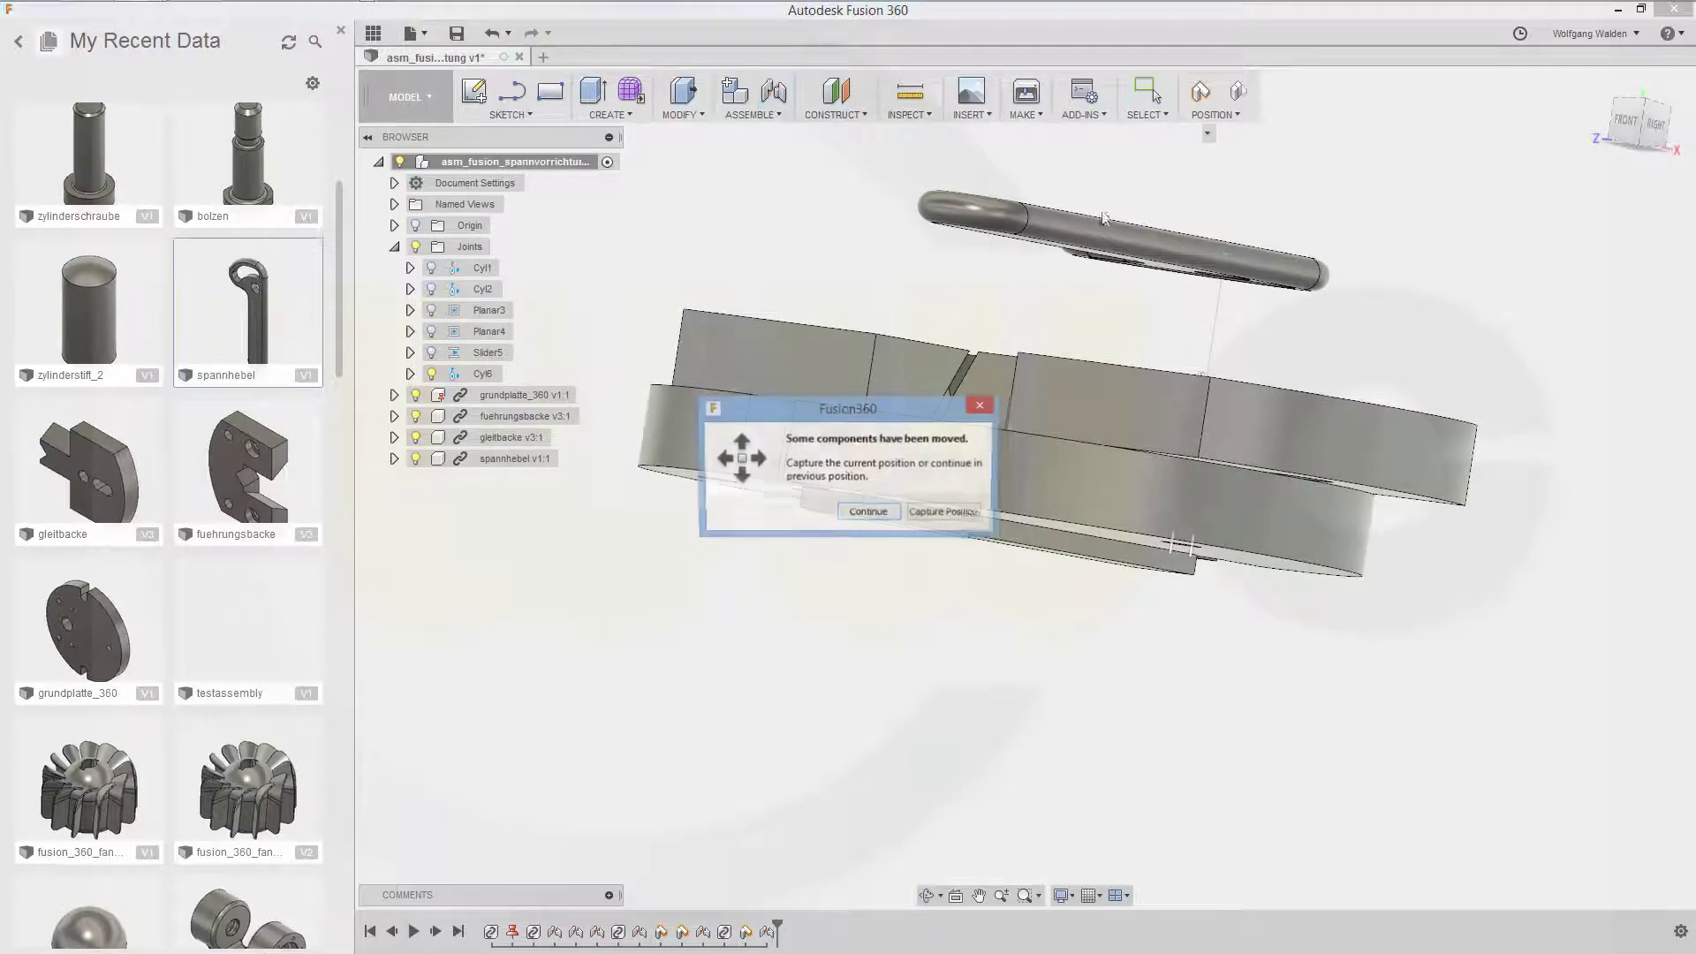
click(952, 513)
click(1668, 406)
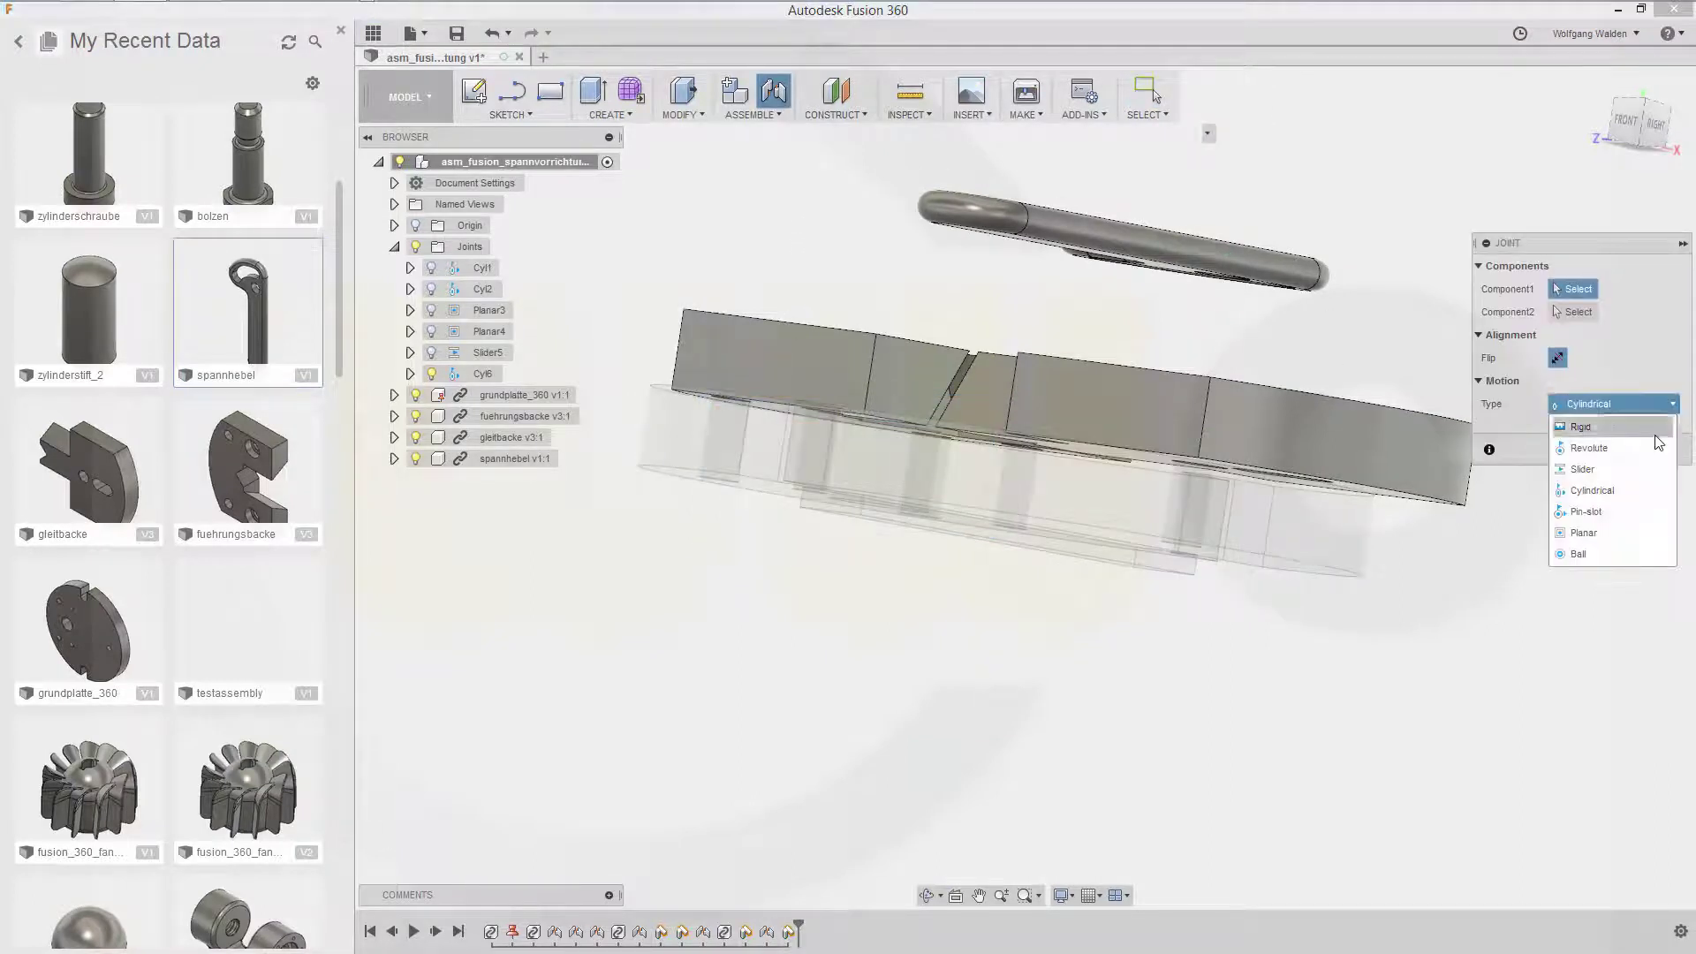
click(1587, 532)
shift+middle_drag(1223, 549, 1179, 629)
click(1316, 516)
shift+middle_drag(1316, 516, 1393, 278)
shift+middle_drag(1418, 371, 1143, 189)
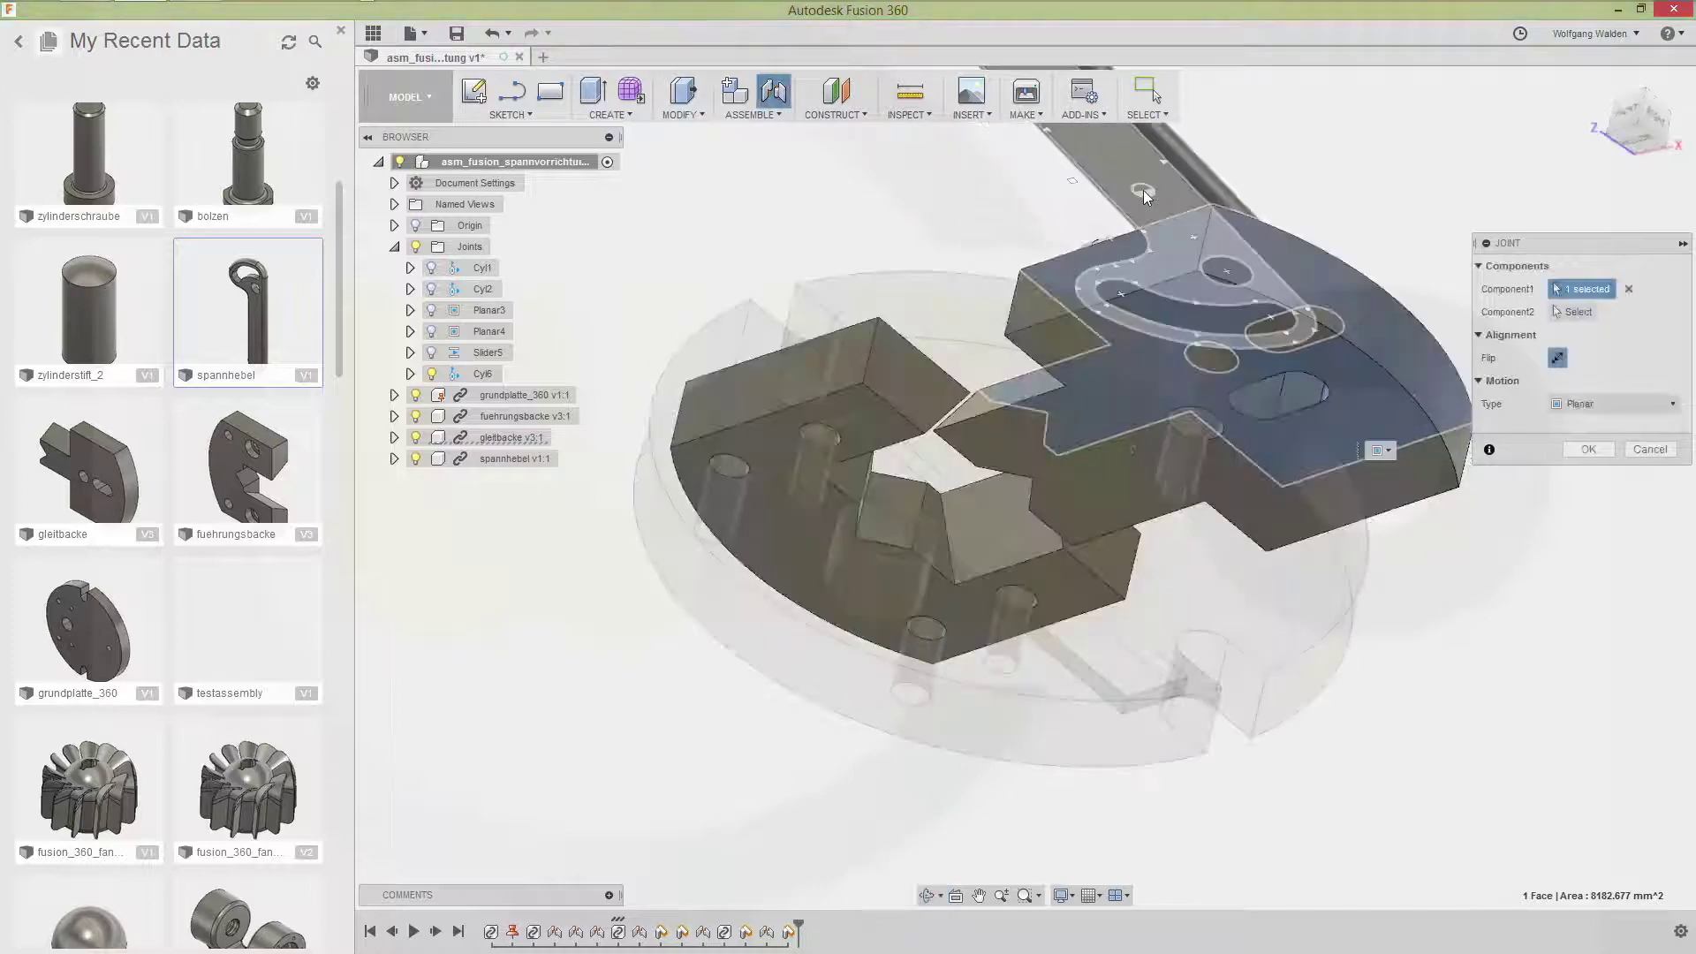
click(1353, 148)
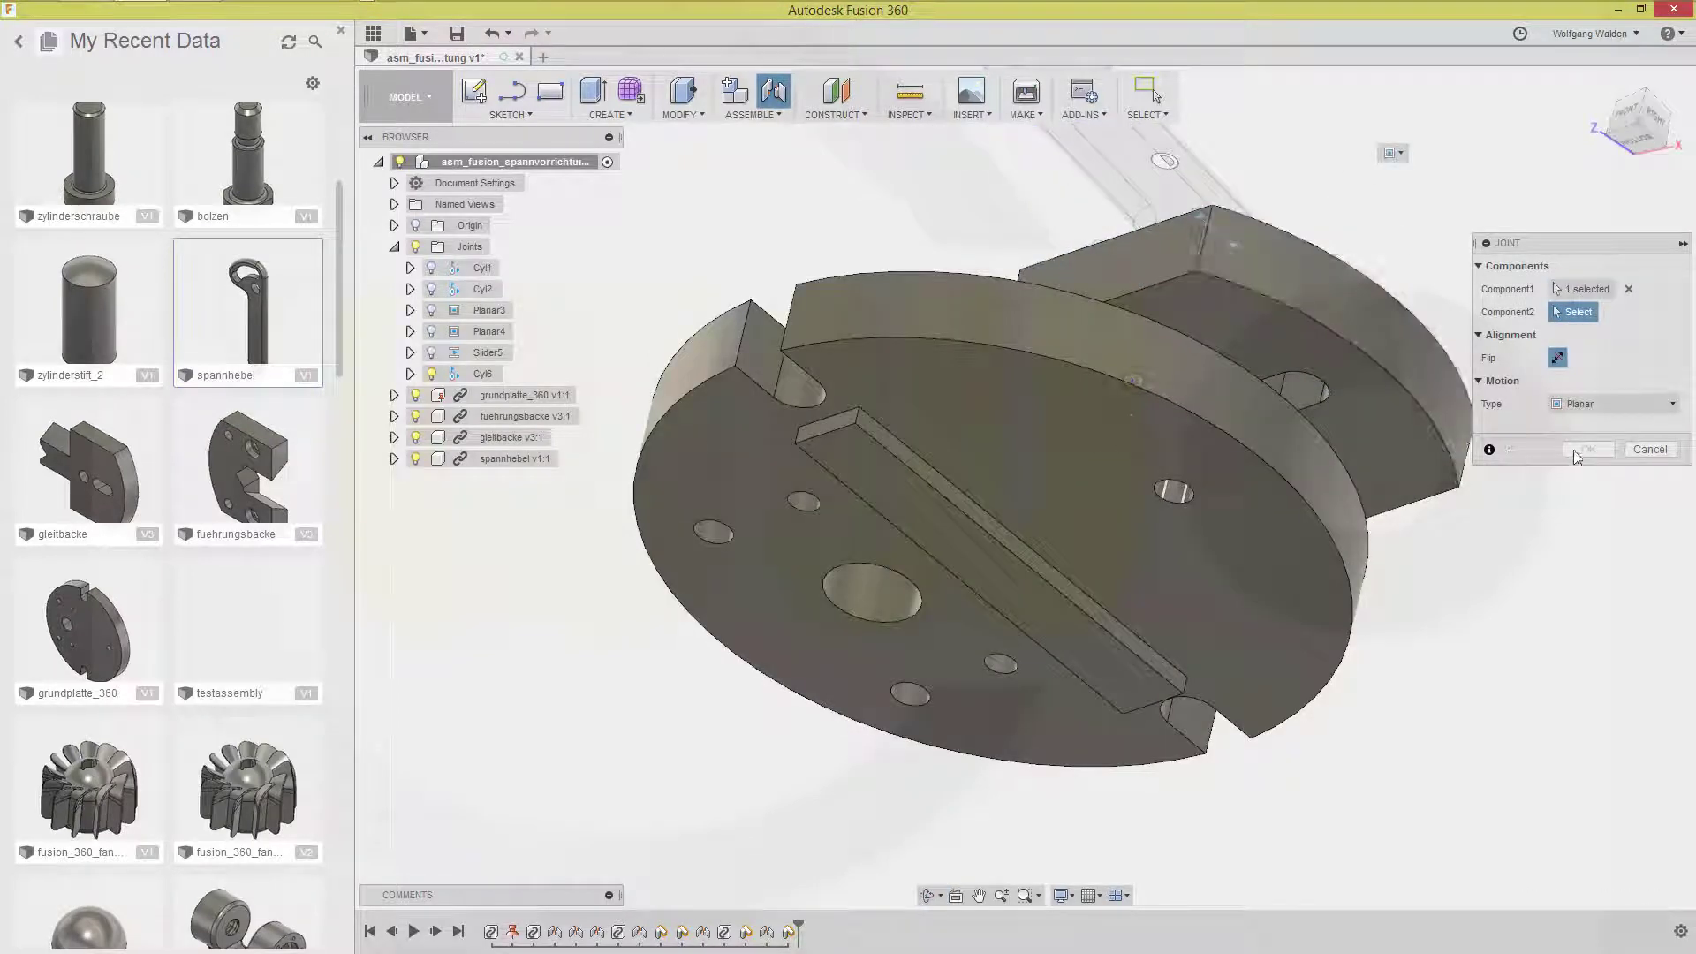
Complete the spannhebel's planar joint on the gleitbacke's top face.
shift+middle_drag(1343, 371, 1353, 173)
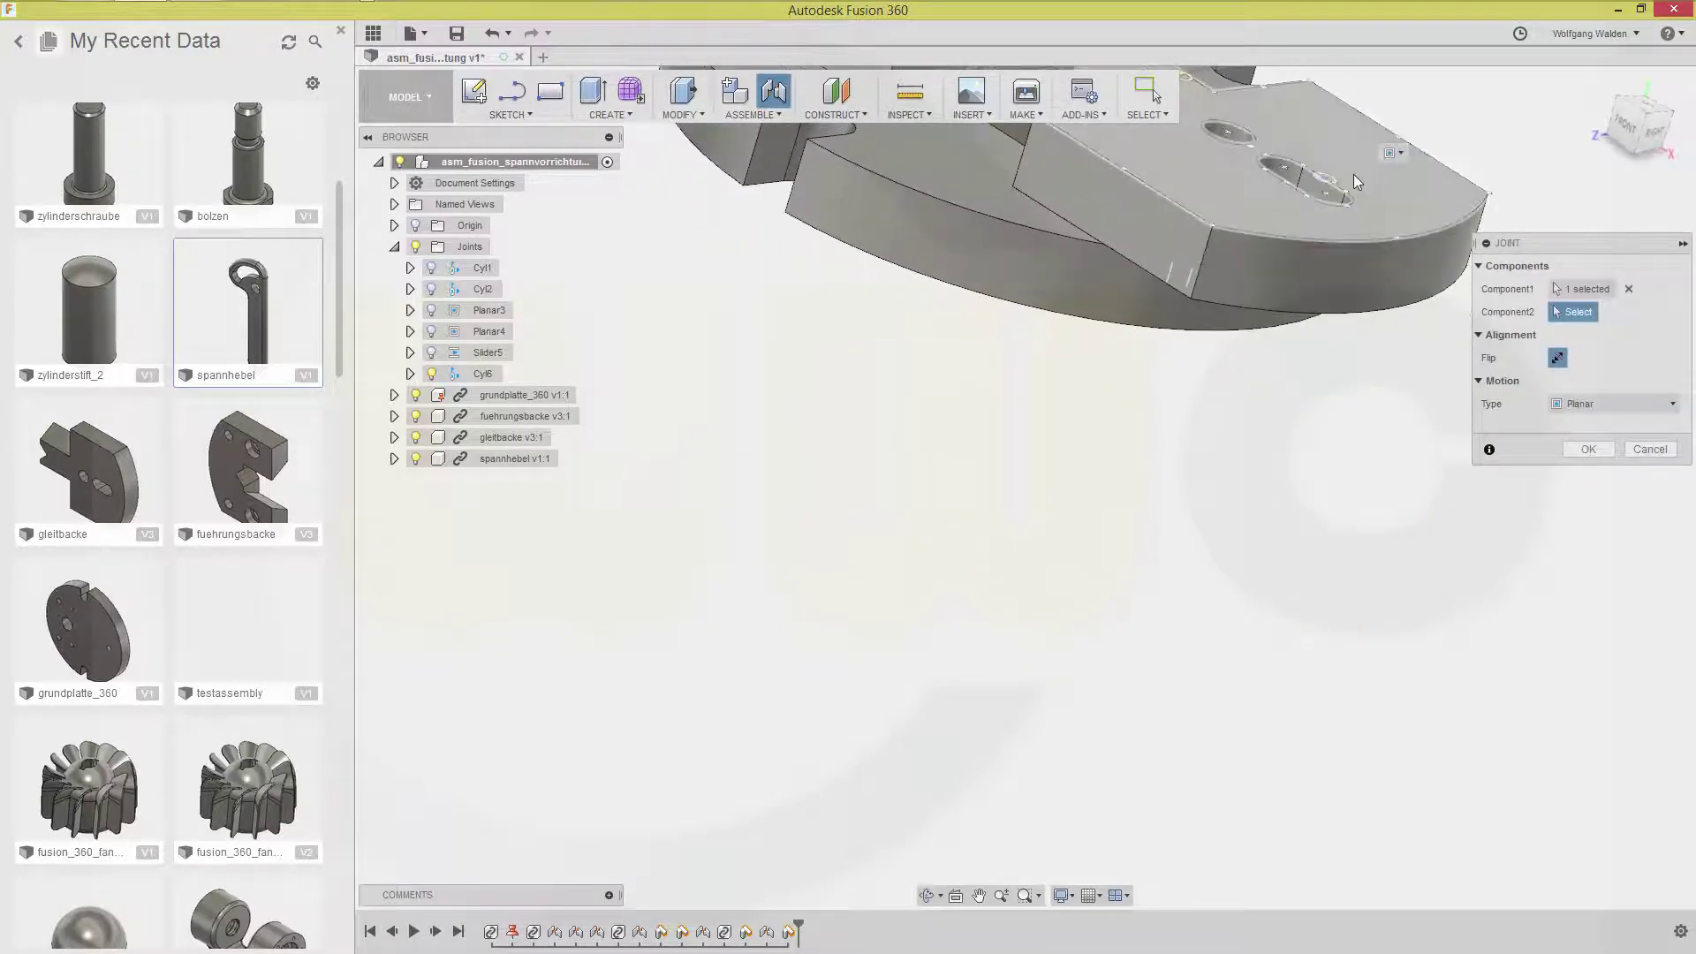
click(1360, 164)
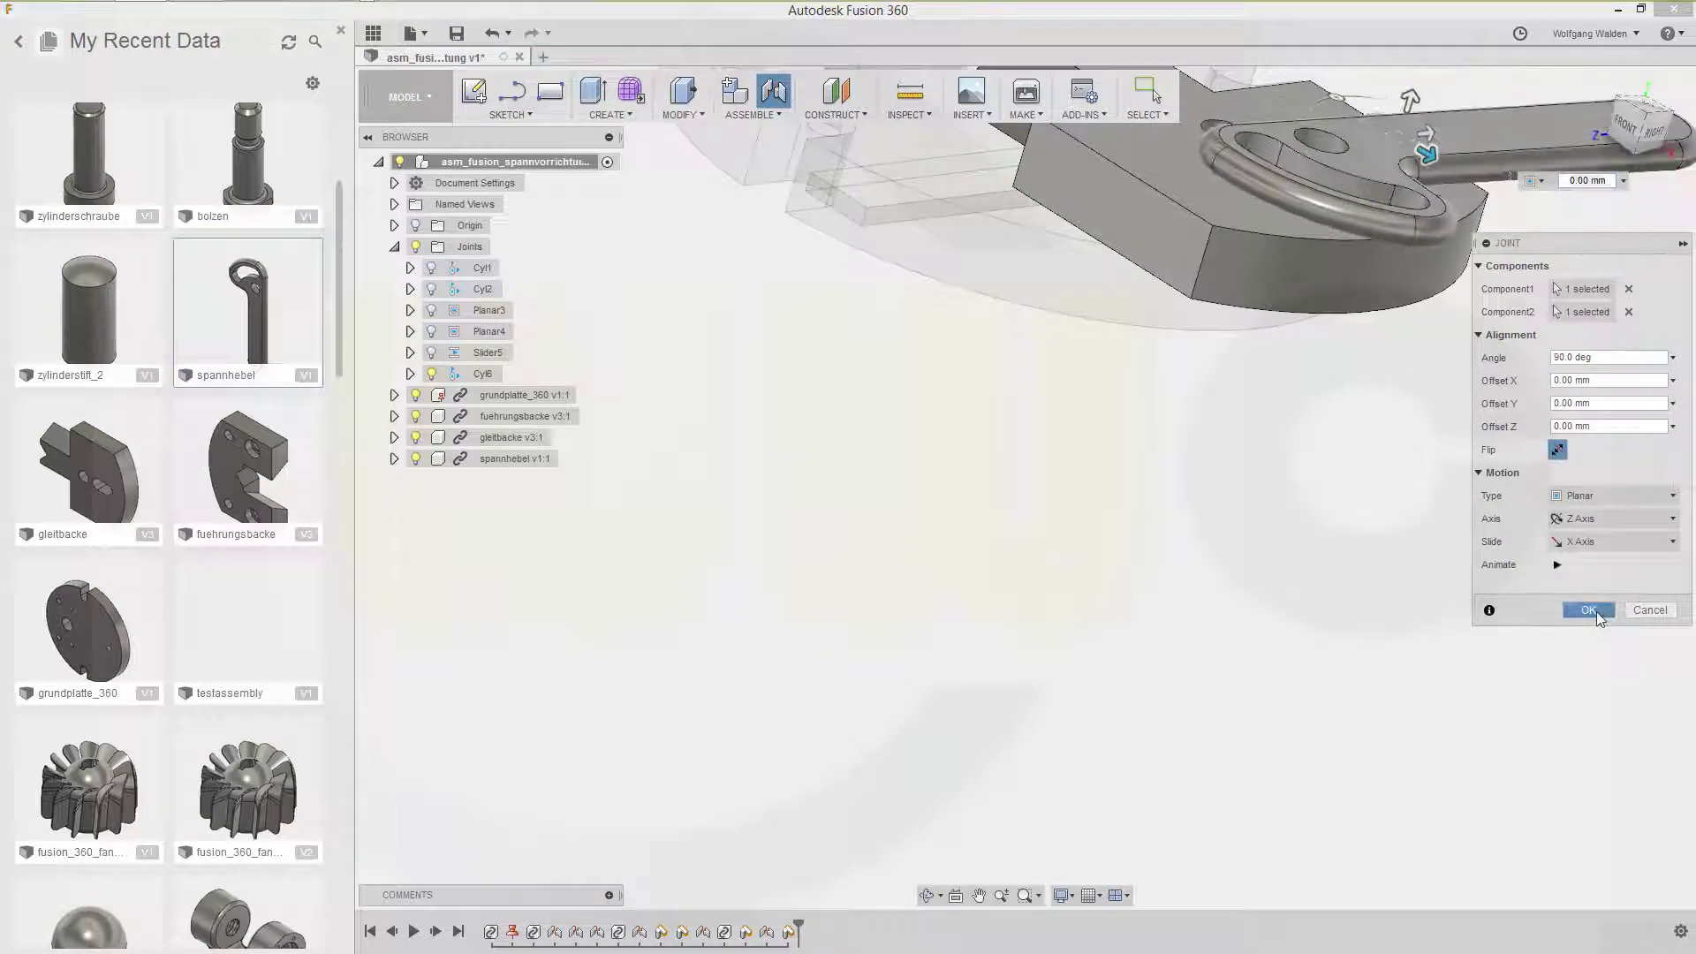
click(1587, 609)
shift+middle_drag(1355, 503, 978, 623)
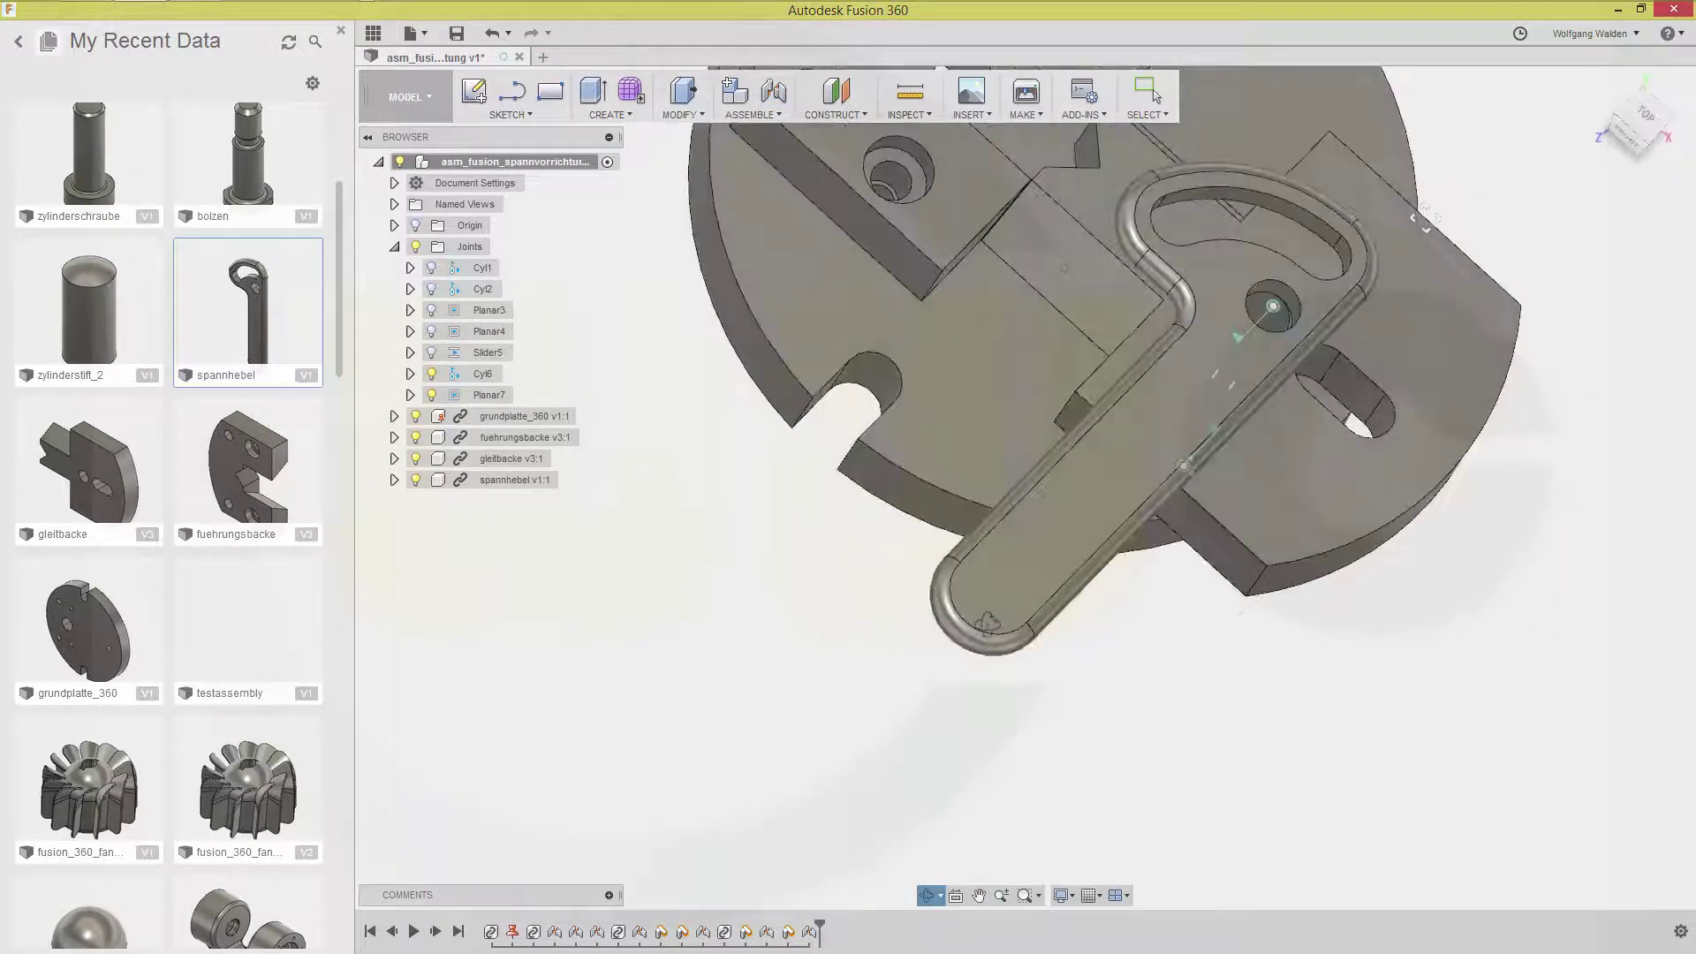
Delete the gleitbacke's captured positions Position5, Position4 and Position3 from the timeline.
click(741, 932)
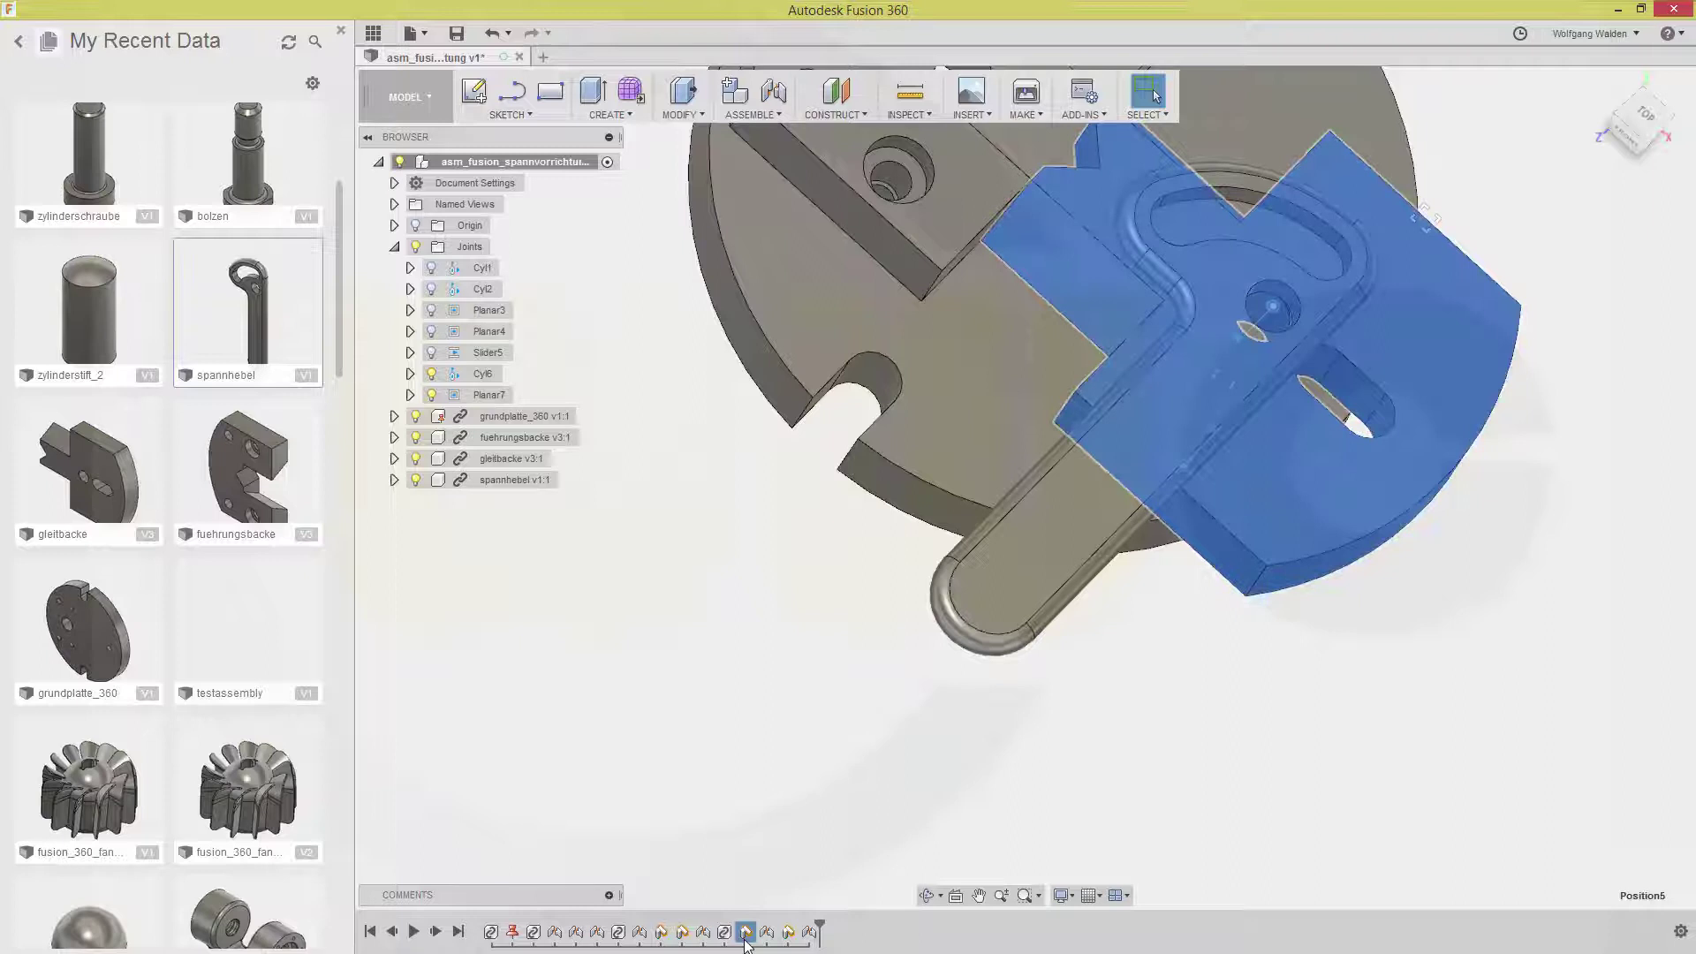
right_click(742, 932)
click(780, 869)
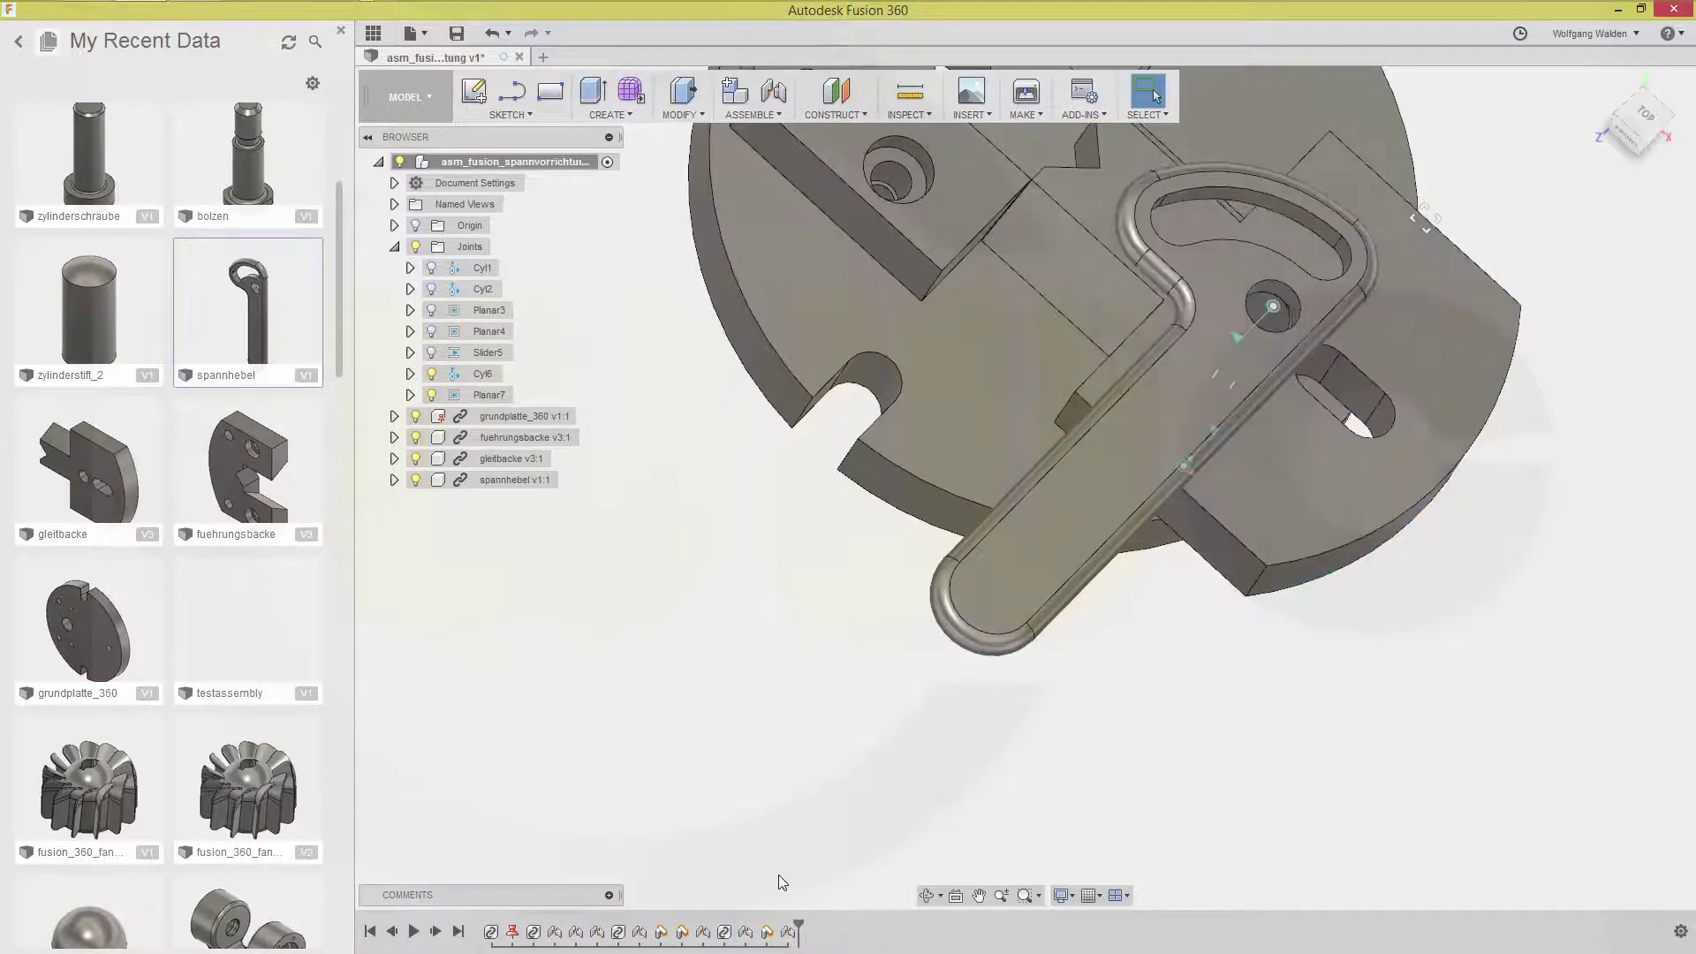
click(683, 933)
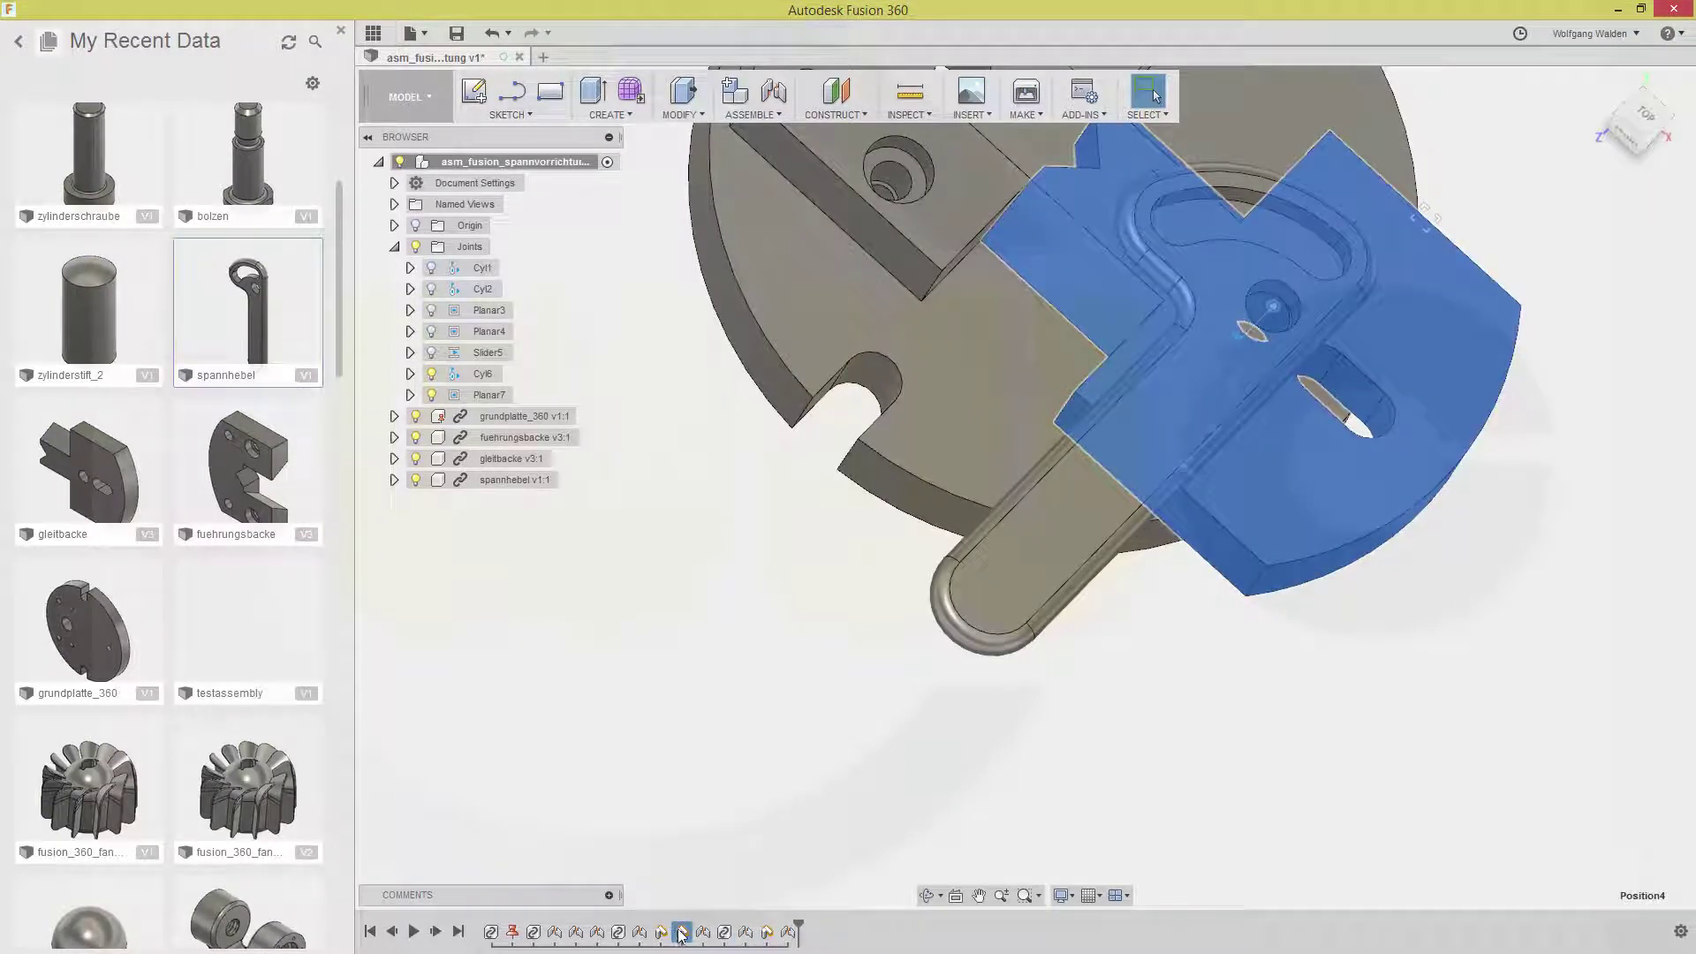
right_click(682, 933)
click(706, 867)
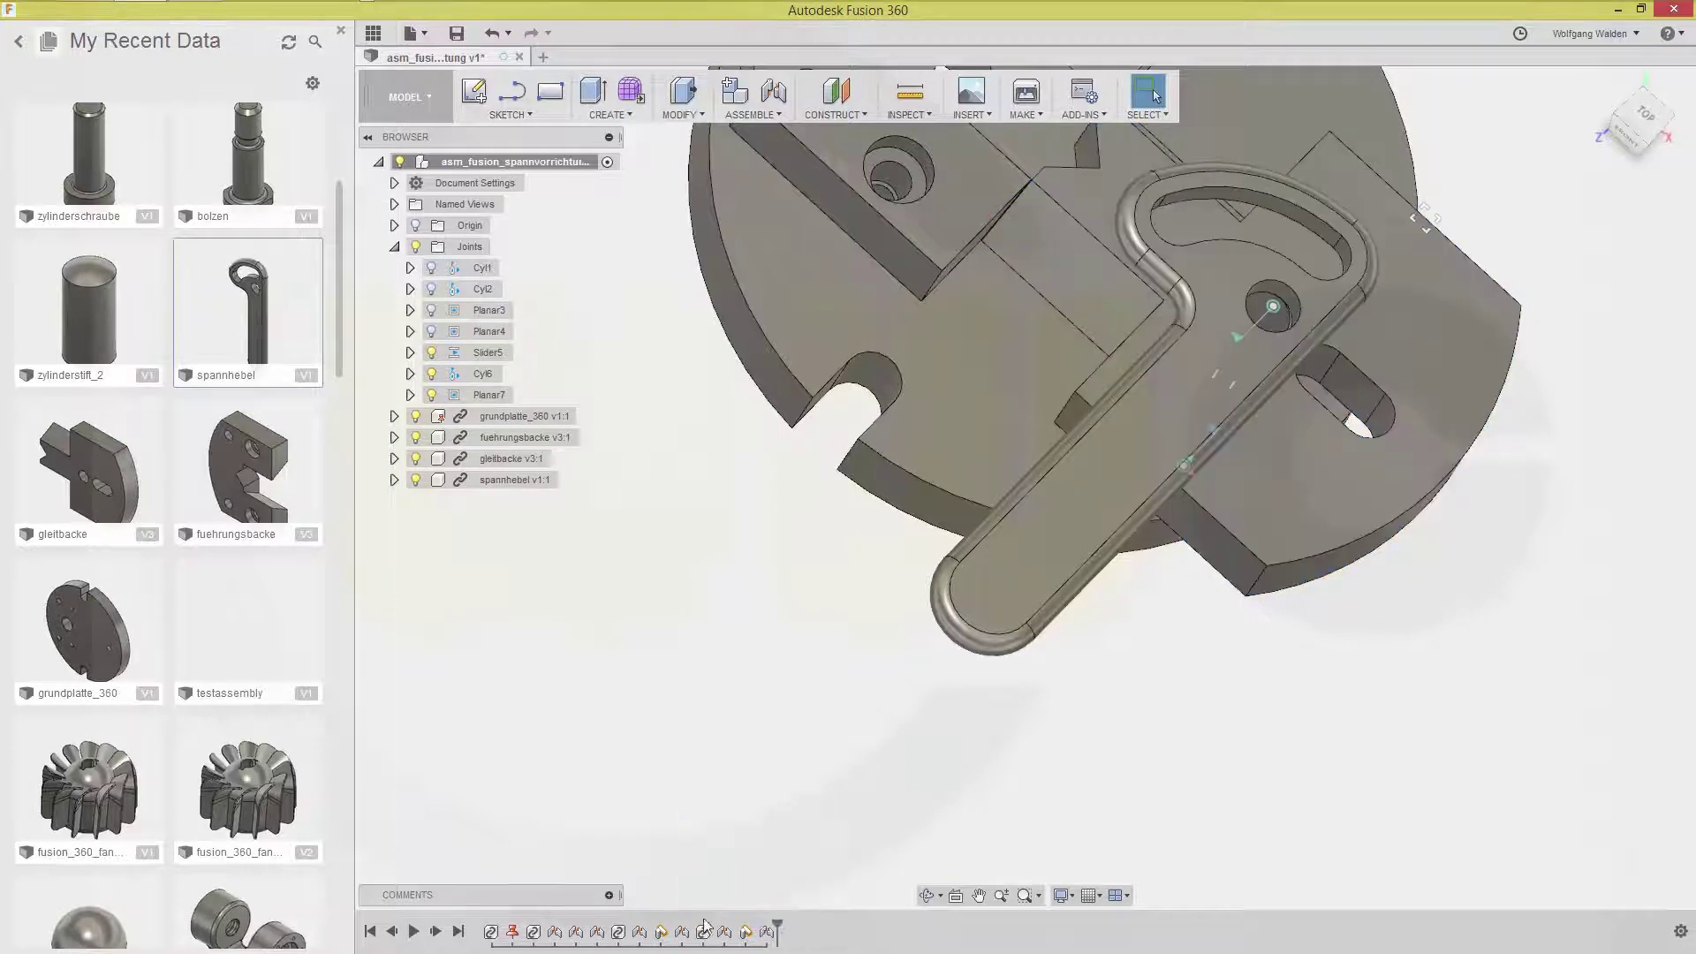
click(662, 933)
right_click(663, 932)
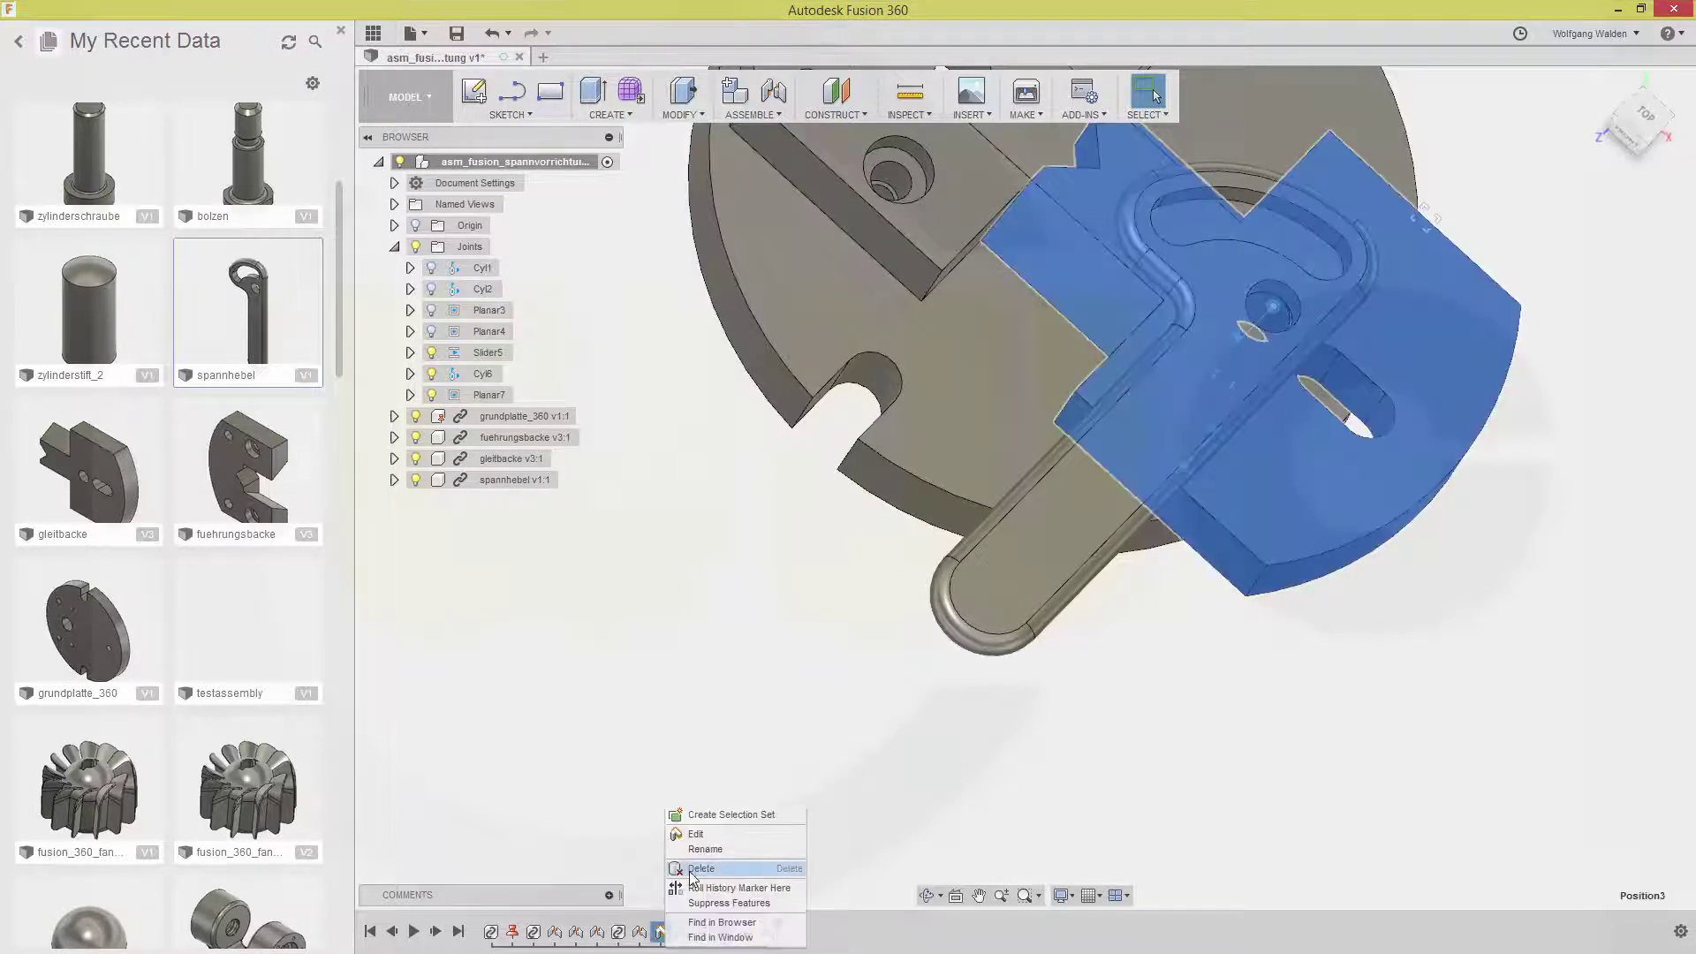
click(693, 877)
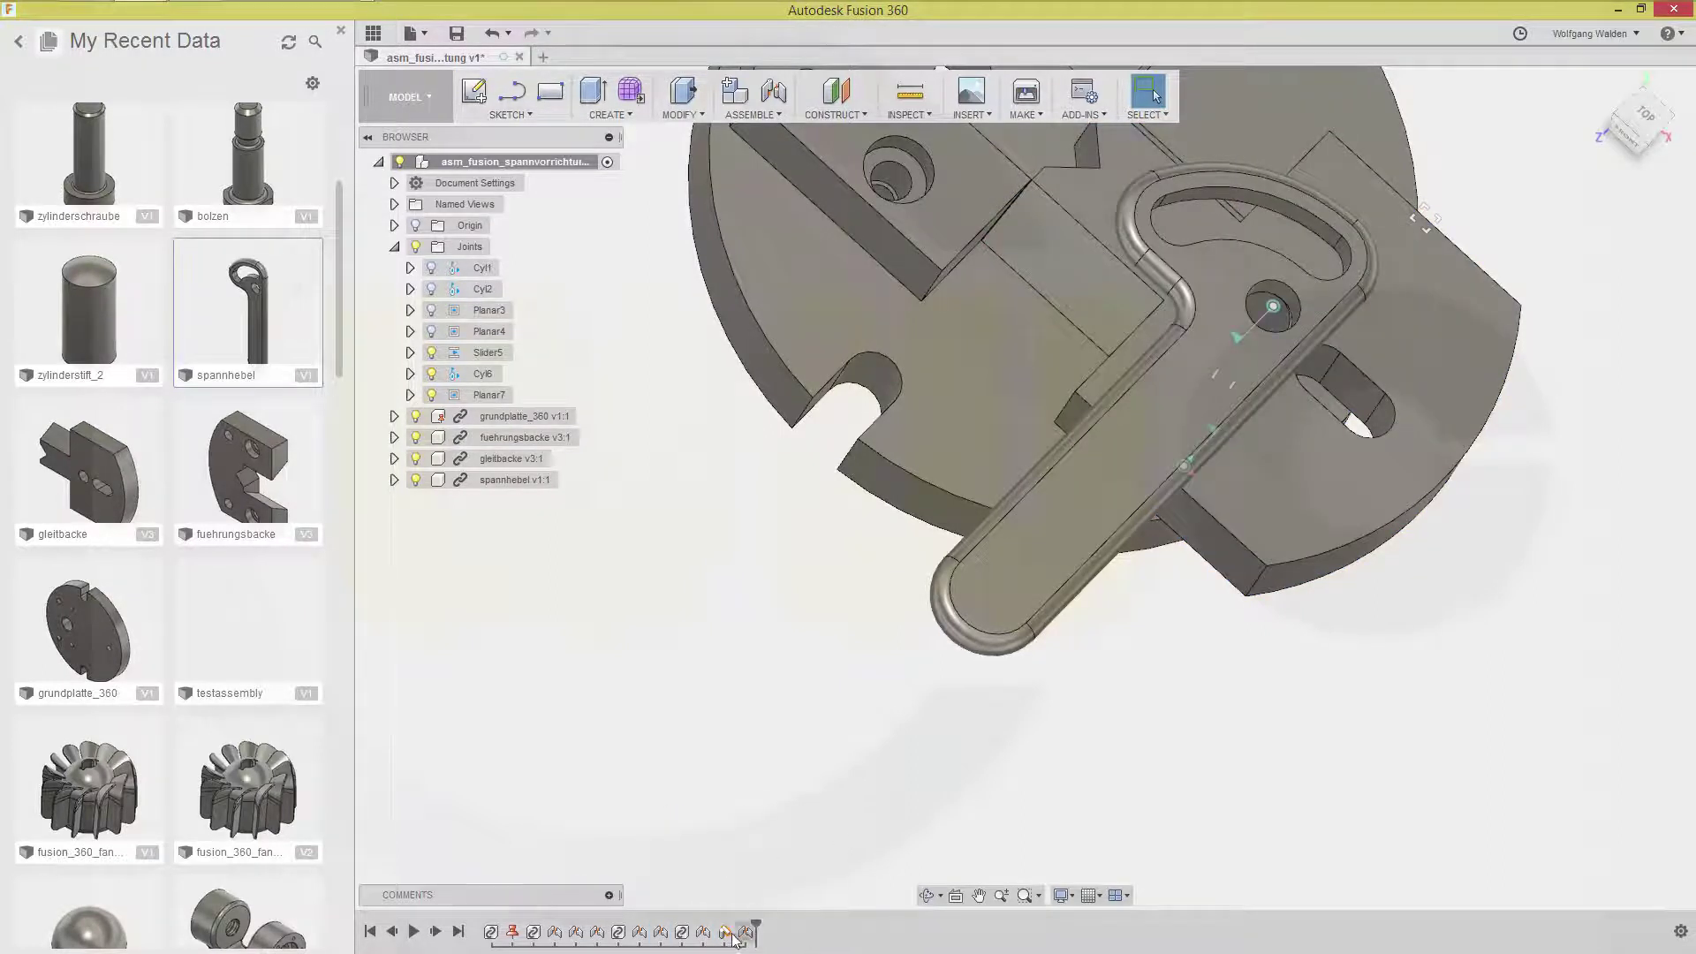
Delete the spannhebel's captured position Position6 from the timeline.
click(726, 933)
right_click(725, 935)
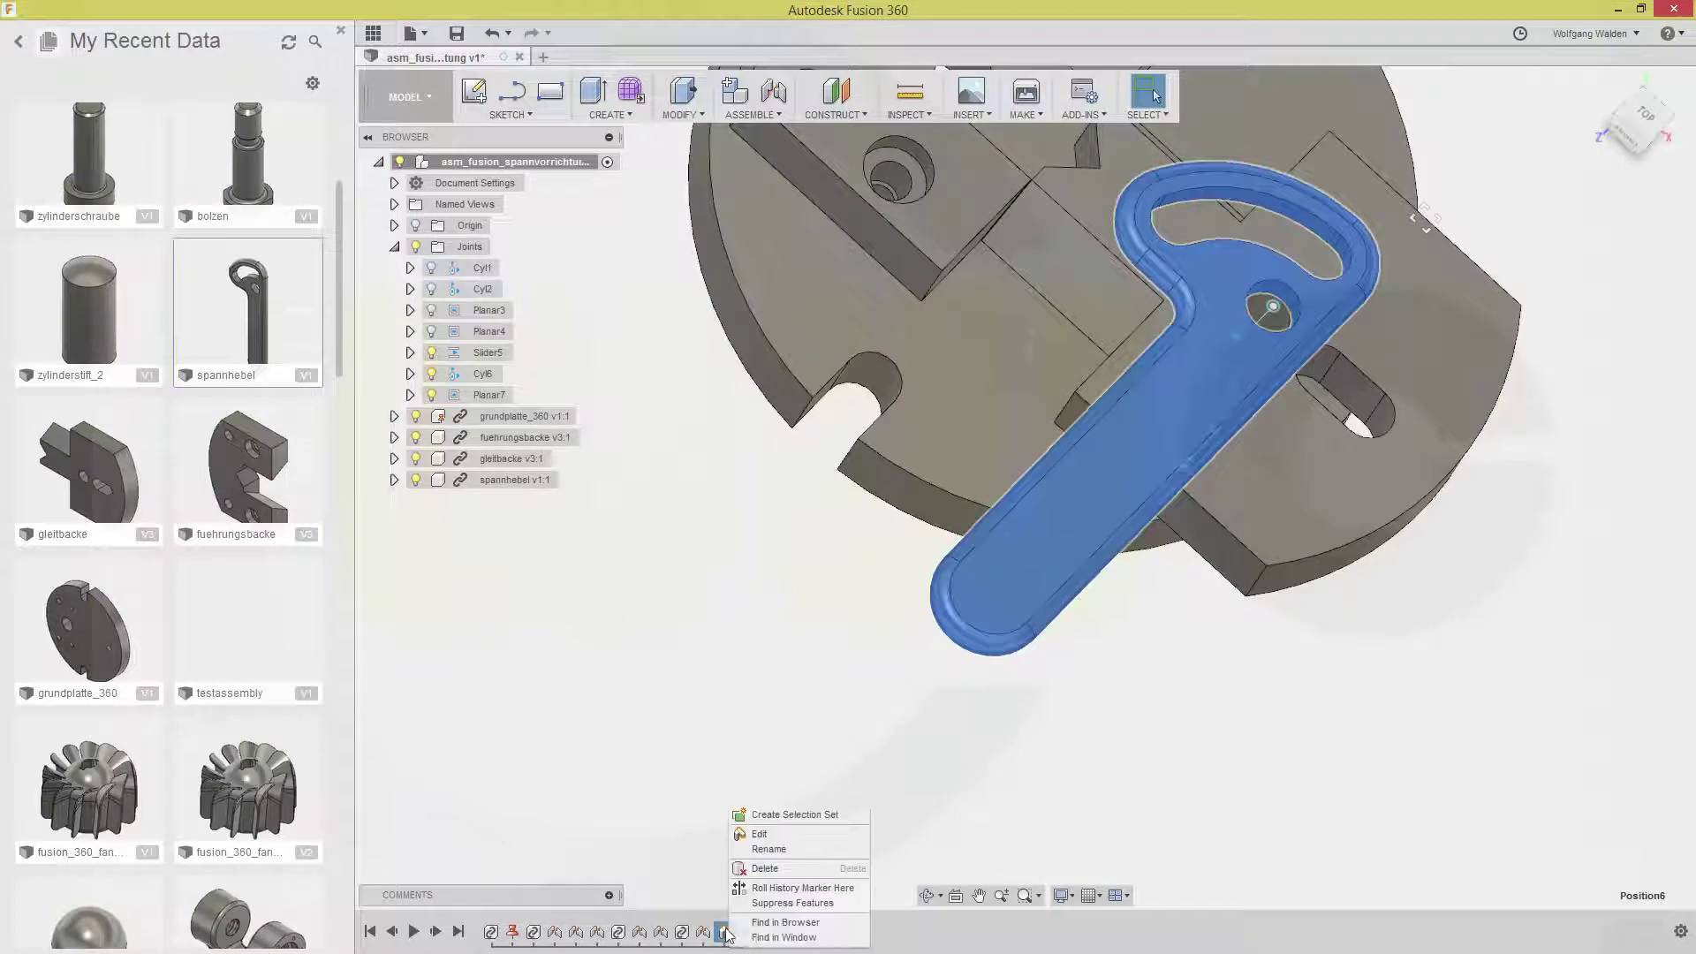
click(840, 869)
Slide the gleitbacke along its slider joint into the fuehrungsbacke, bringing its round hole under the lever's curved slot.
shift+middle_drag(1145, 713, 1164, 664)
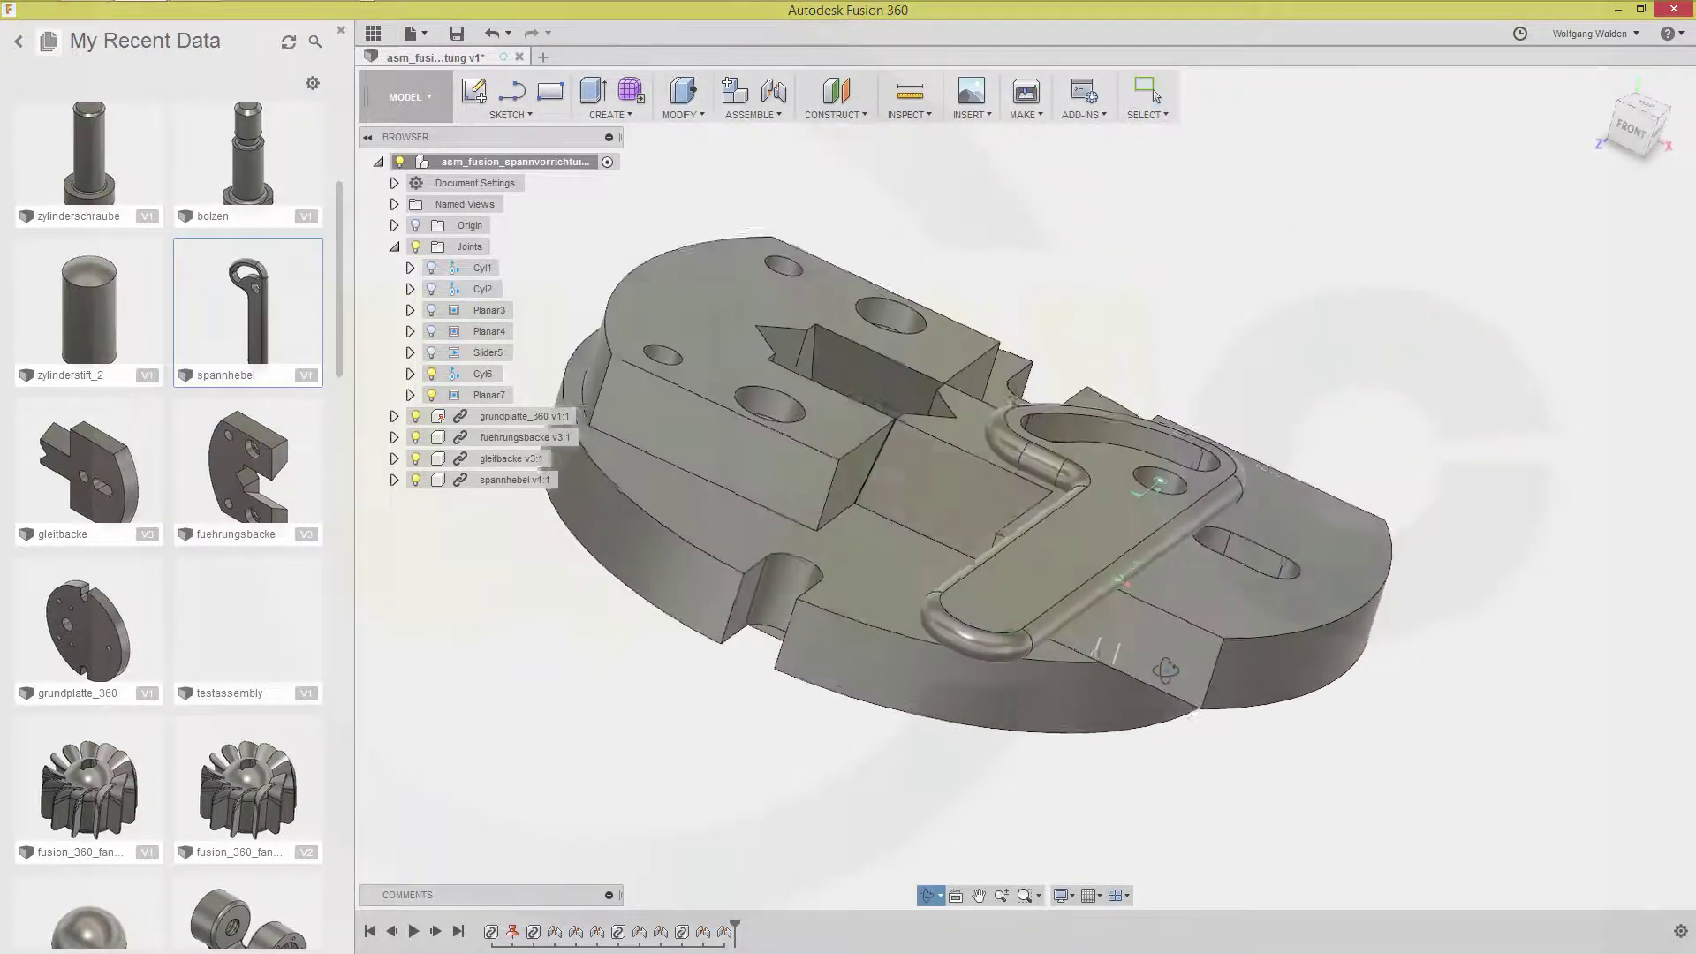
shift+middle_drag(915, 525, 879, 612)
key(Escape)
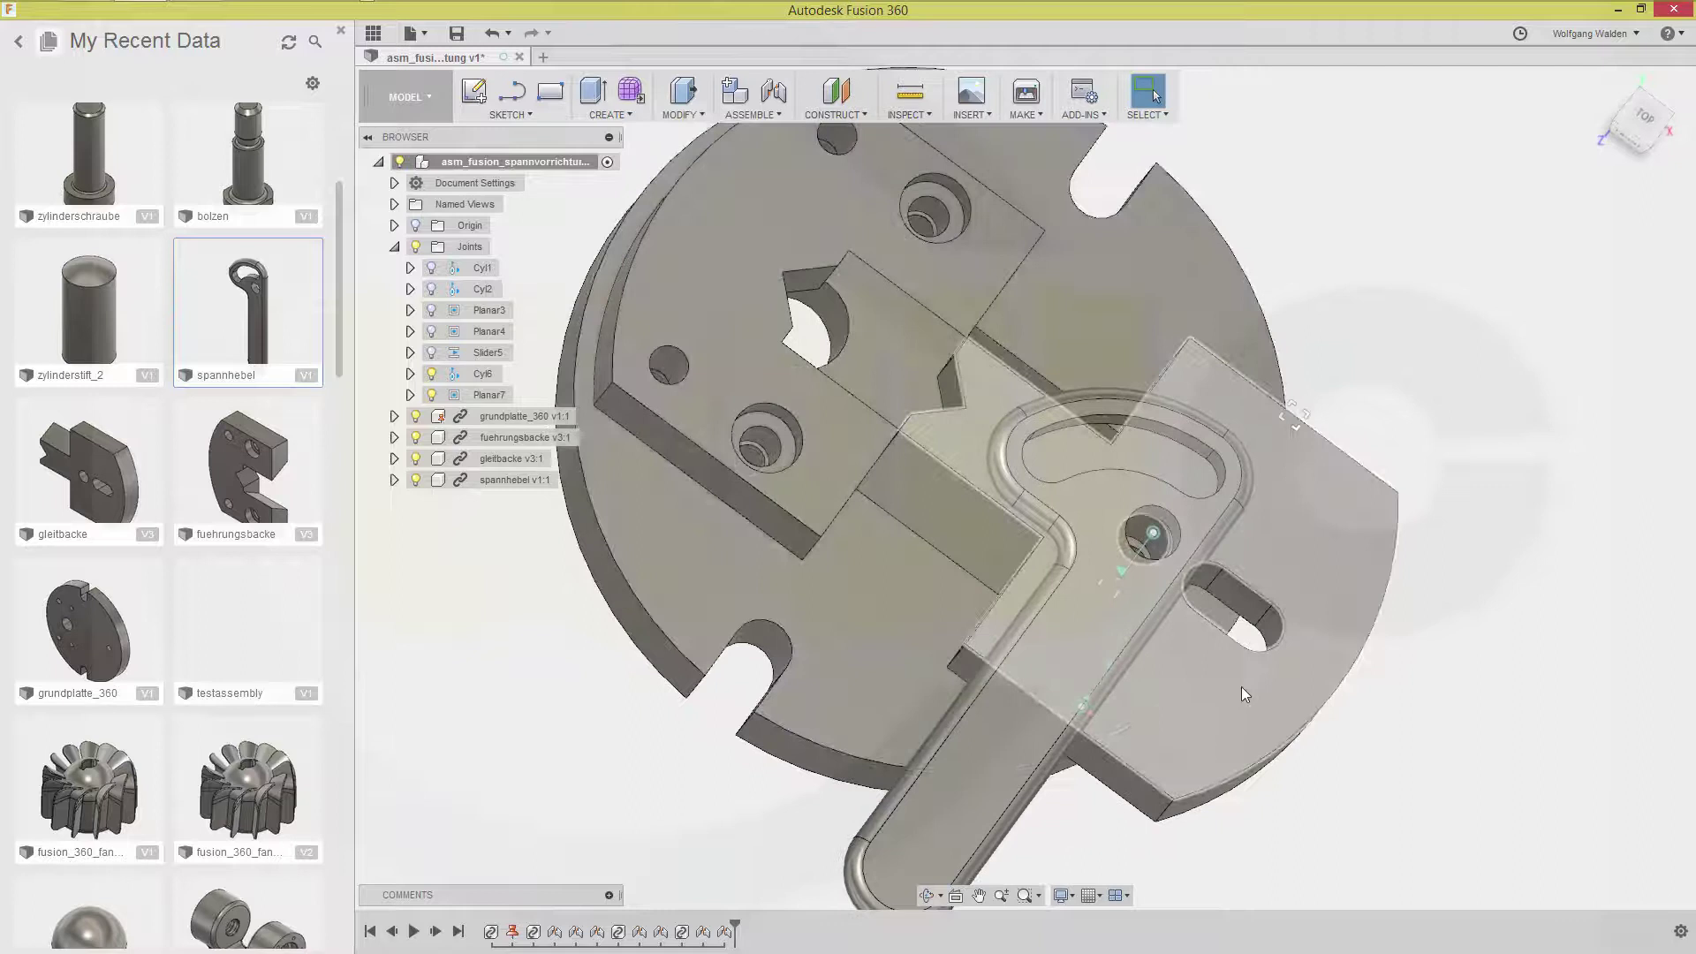
drag(1200, 697, 1174, 522)
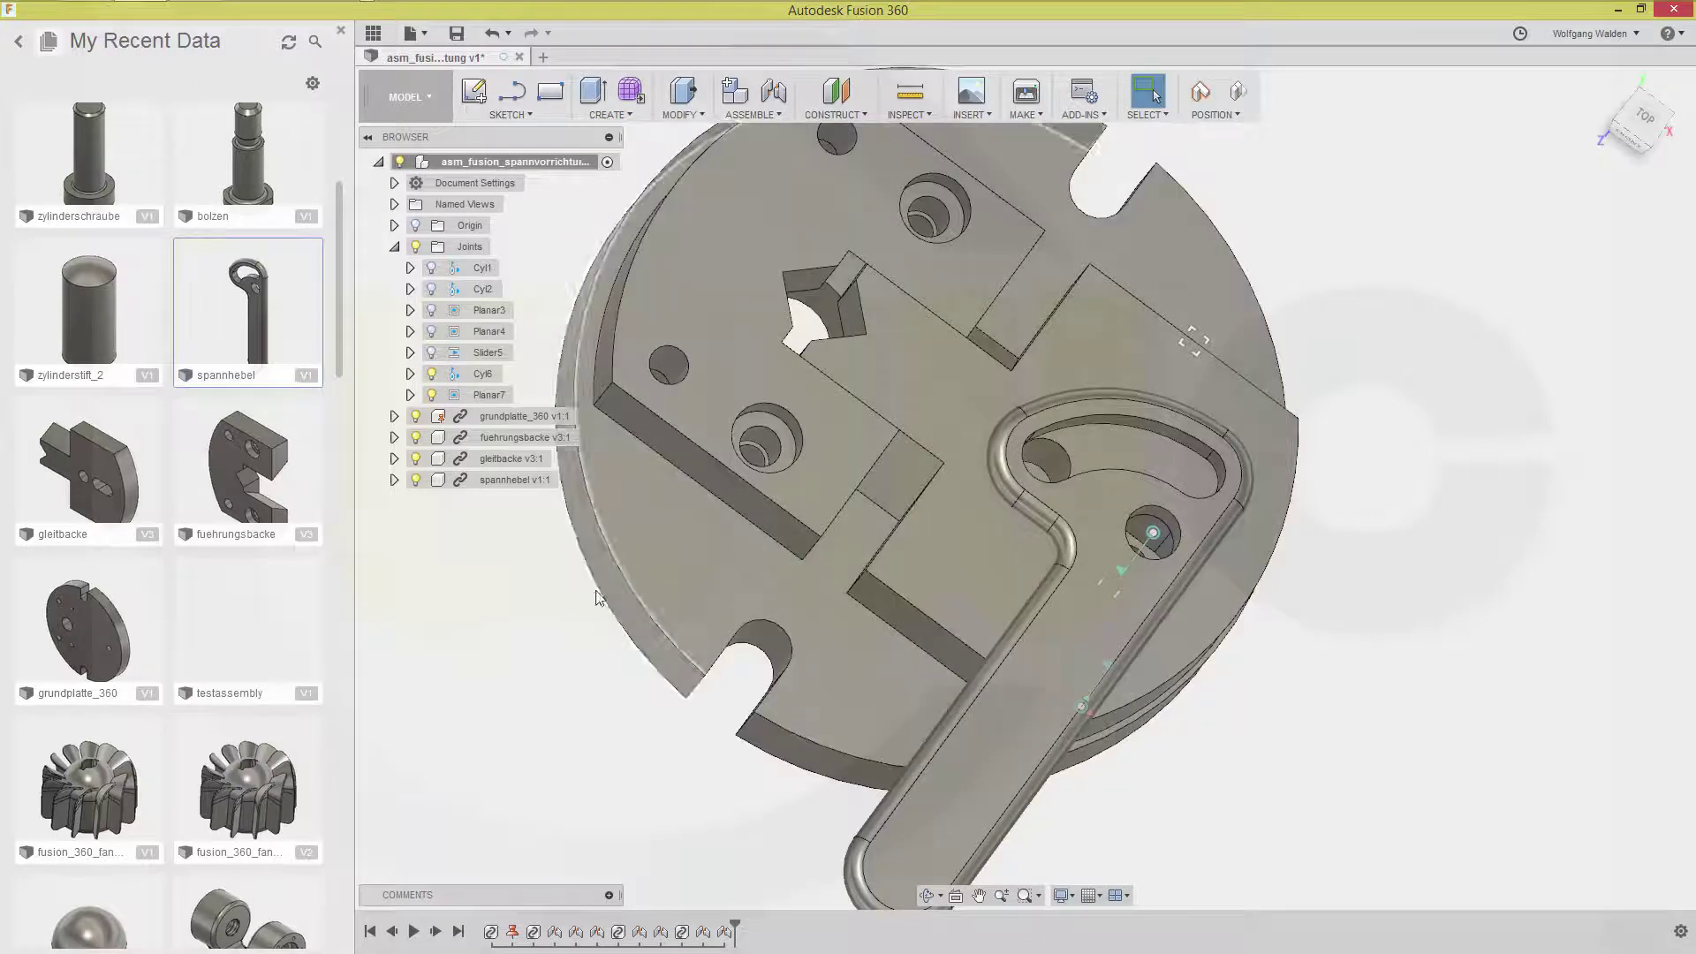
Insert the zylinderstift_2 from the recent data and raise it along Y above the jaws.
drag(341, 362, 367, 280)
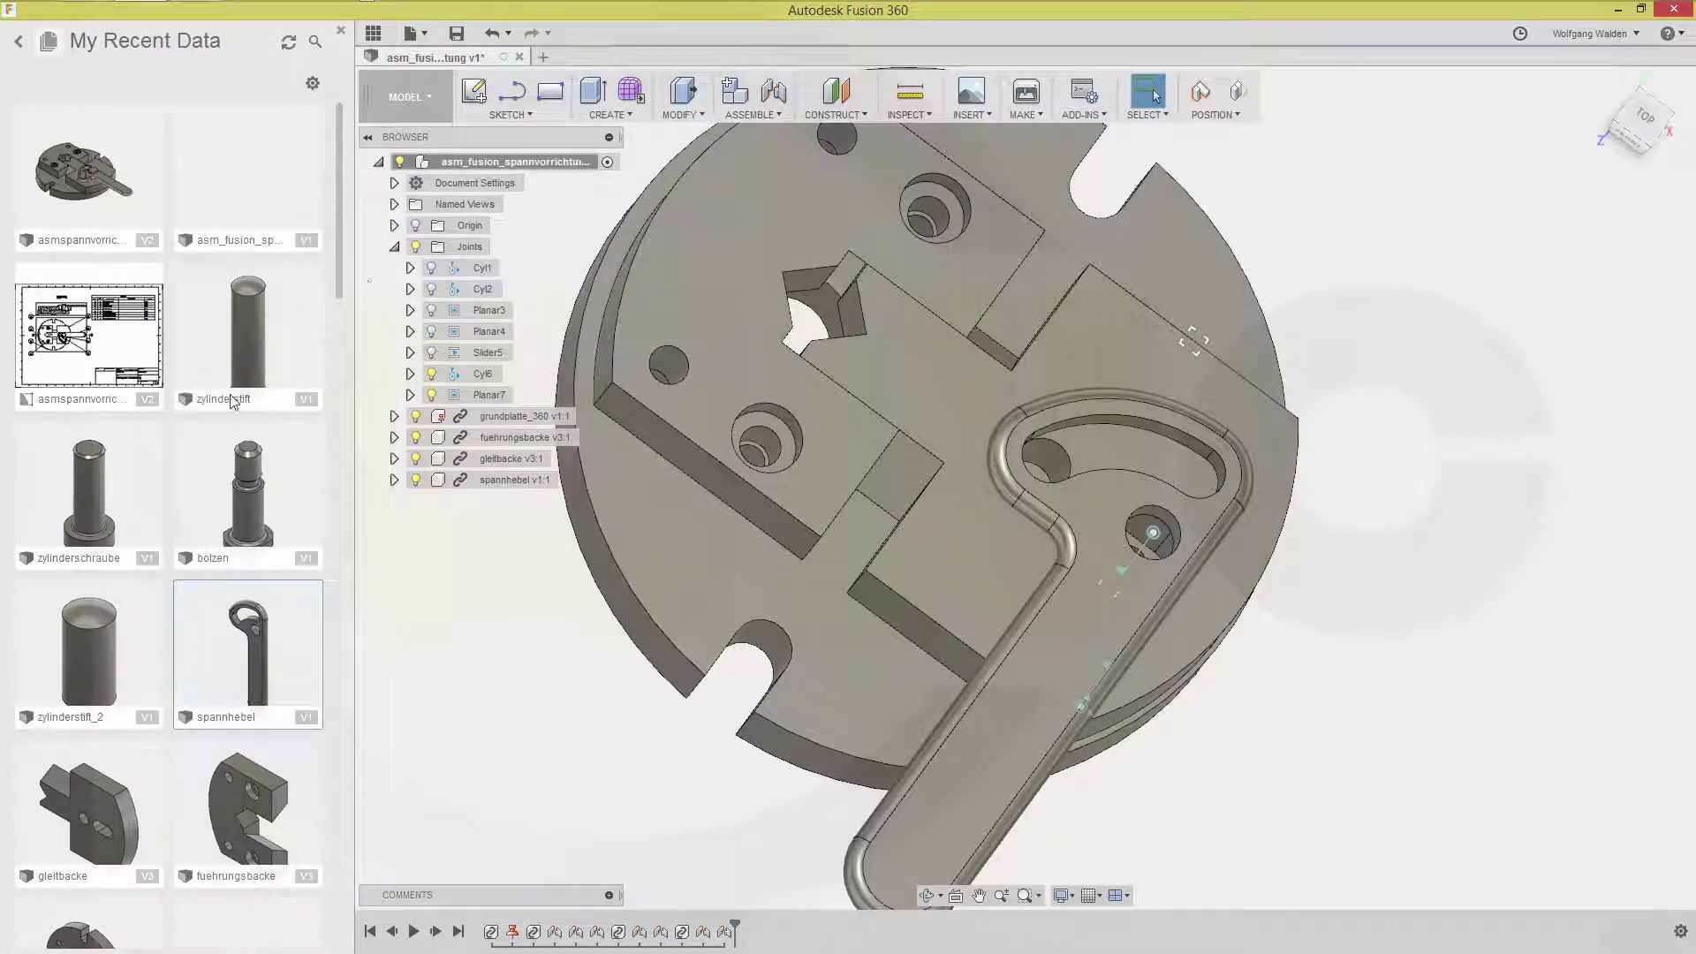
drag(85, 656, 1264, 705)
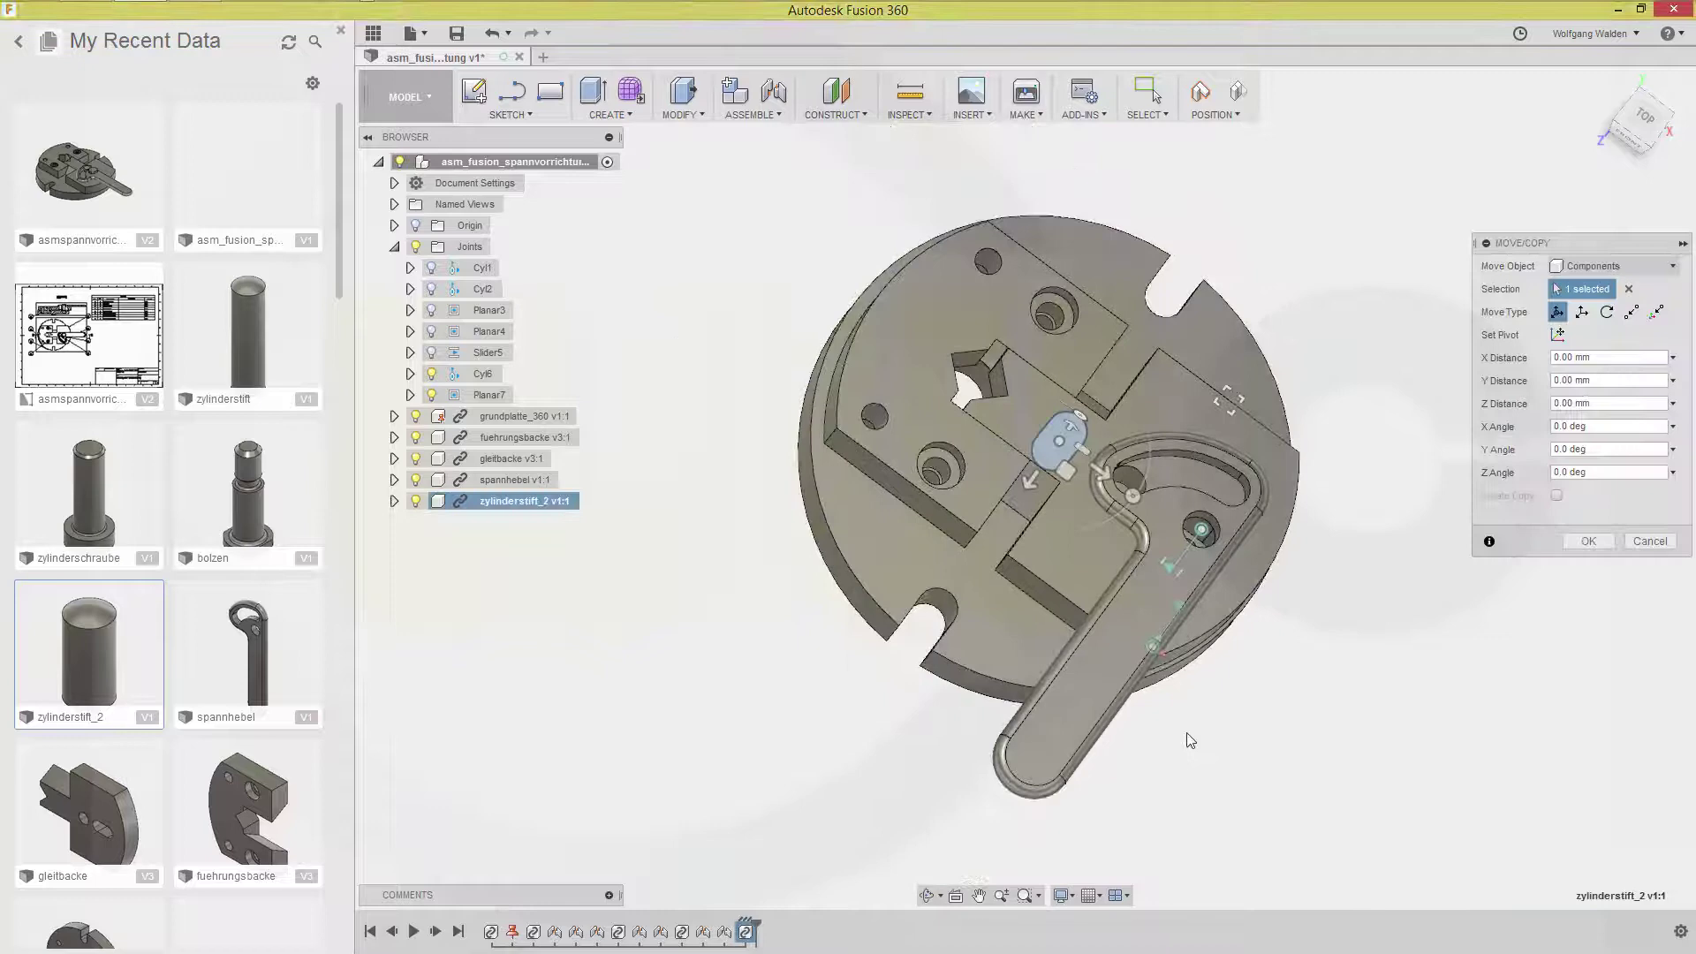
shift+middle_drag(1190, 740, 1112, 495)
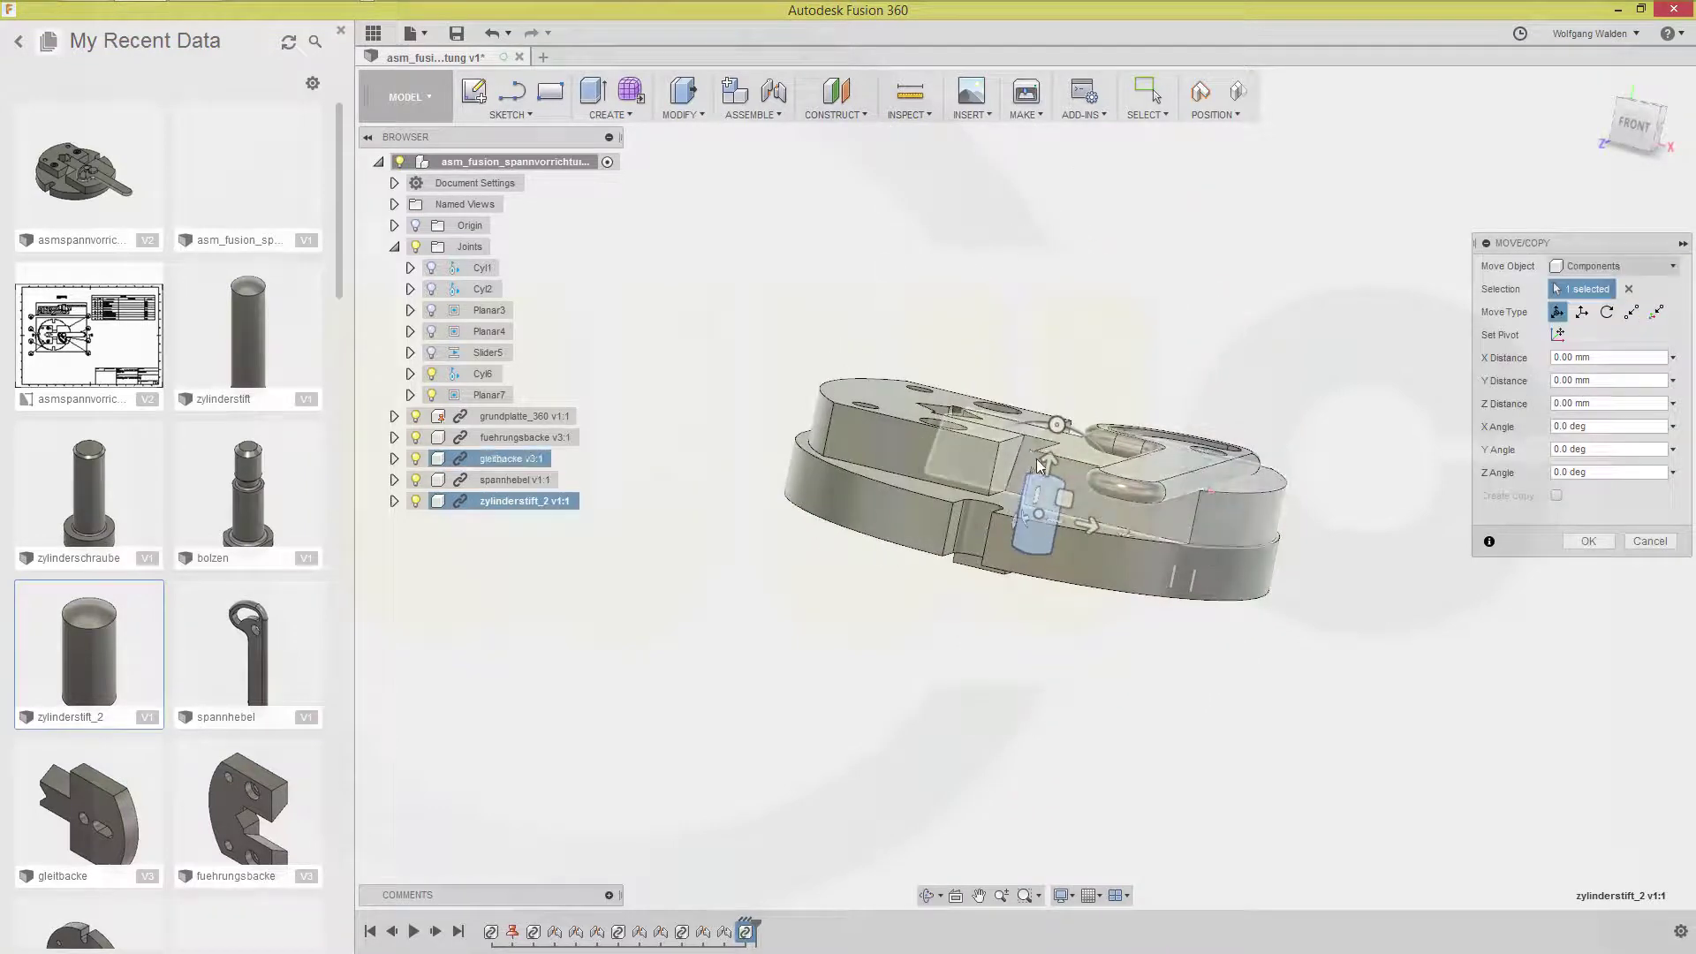
drag(1042, 465, 1131, 257)
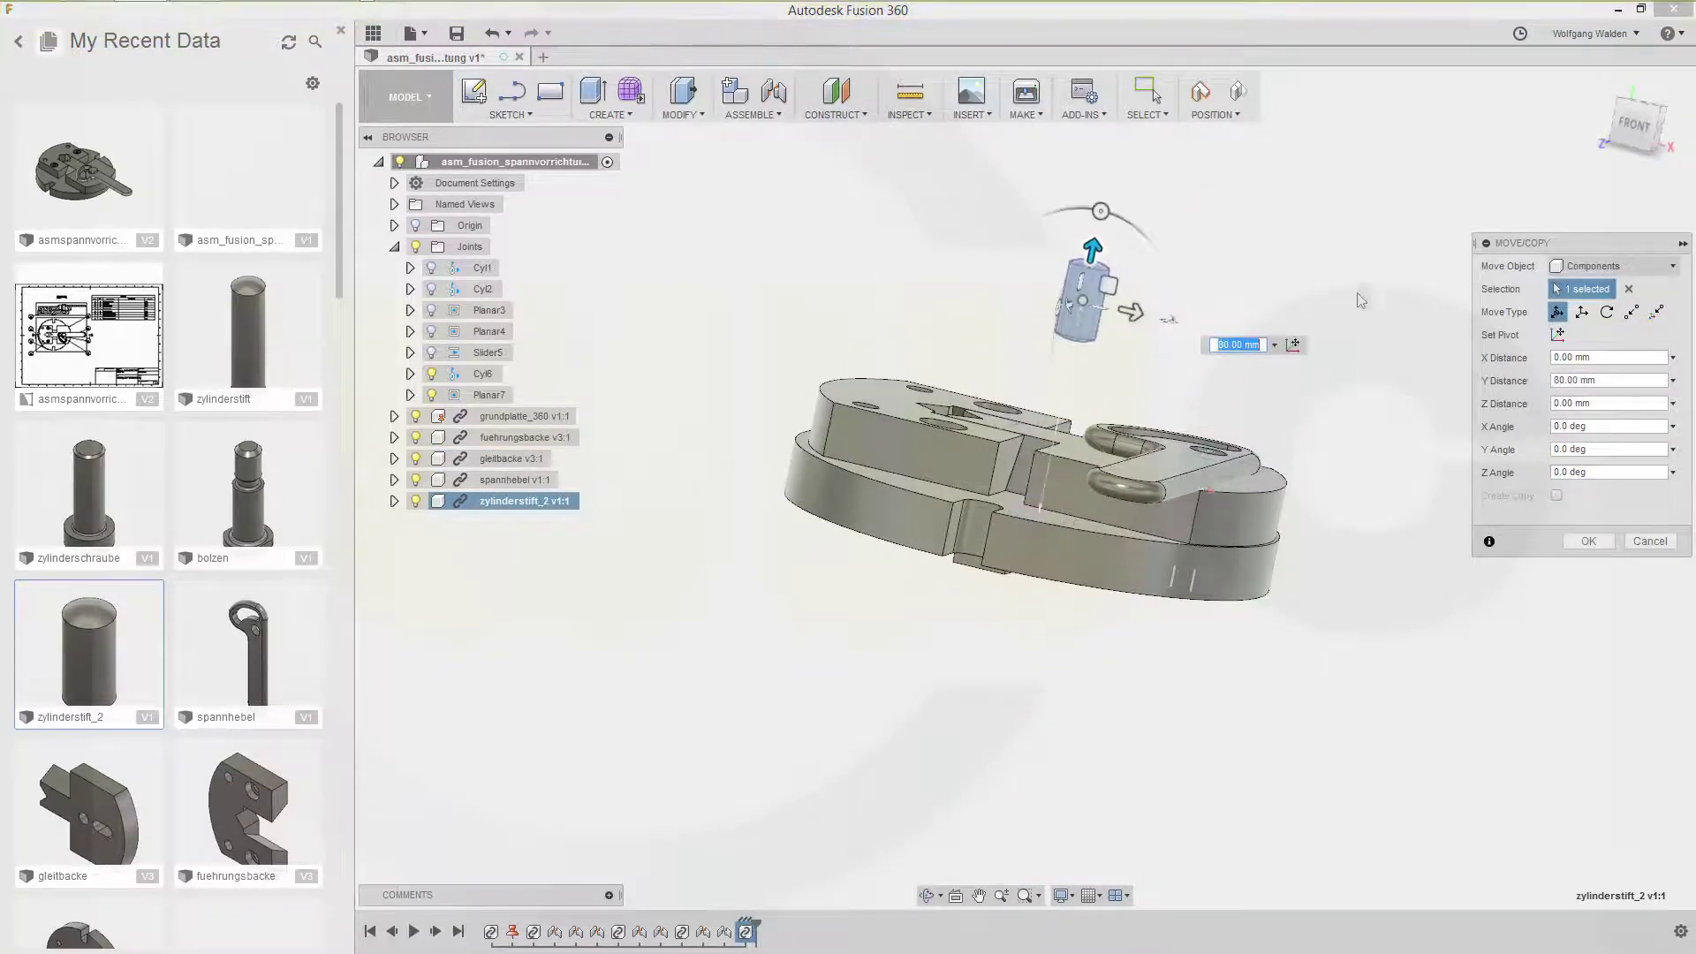
click(1587, 542)
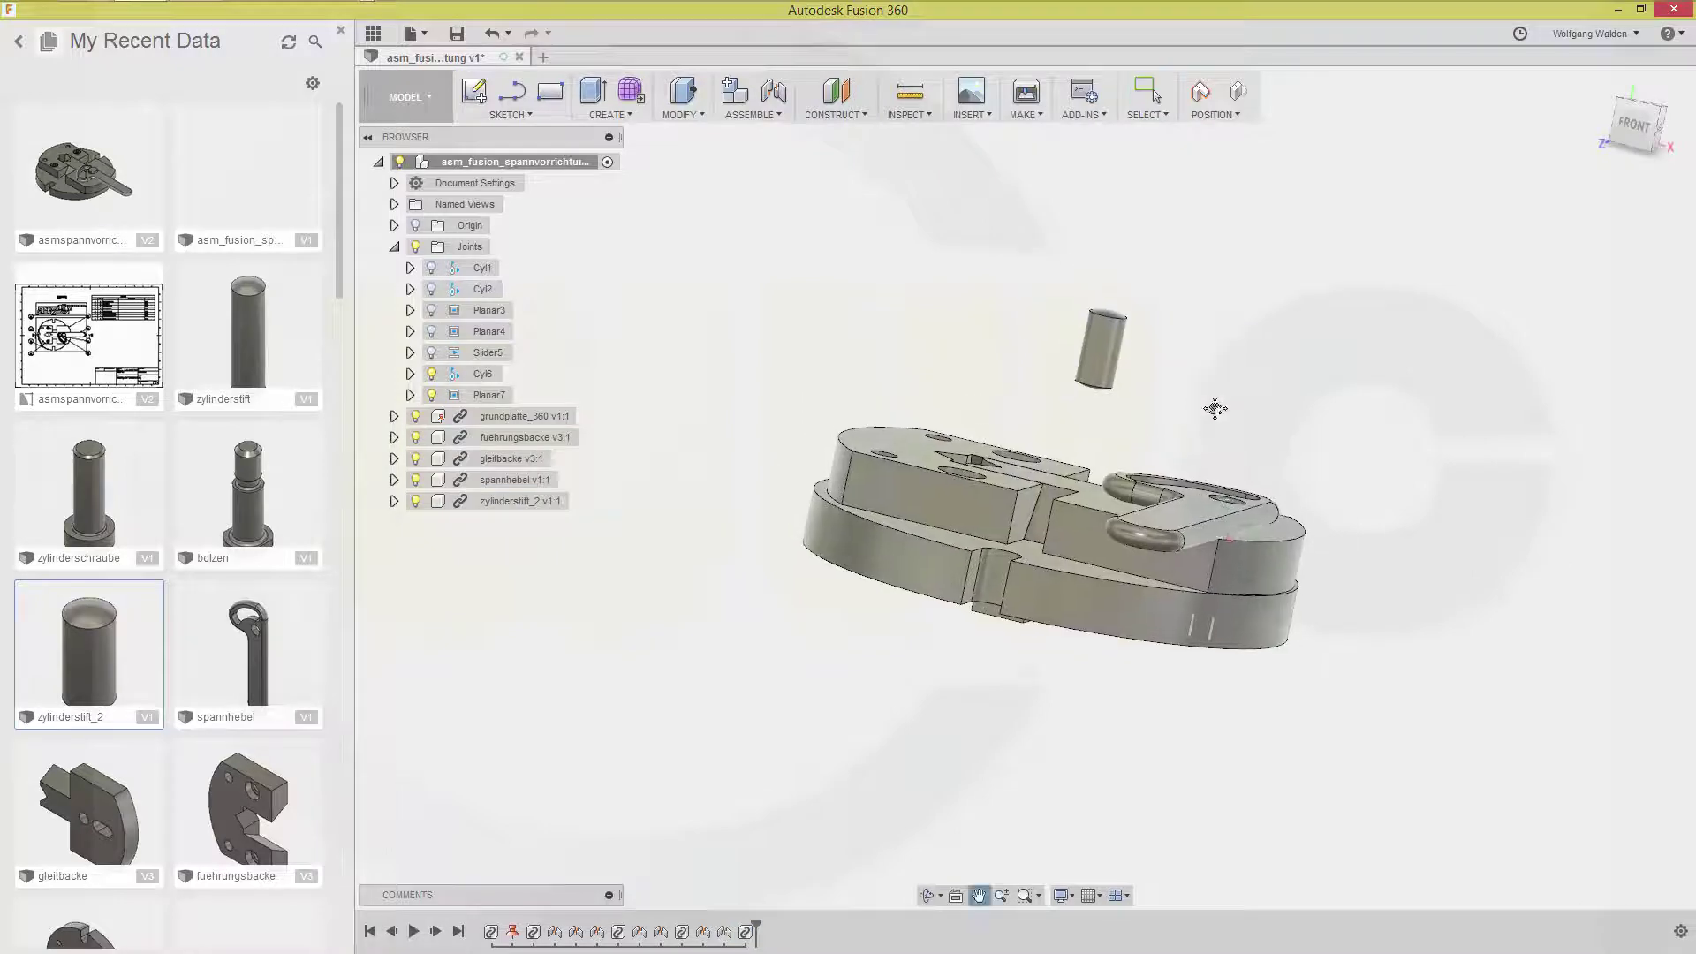
Capture the position and create a cylindrical joint about the Z Axis from the zylinderstift_2's lower end to the gleitbacke's round hole.
shift+middle_drag(1033, 424, 1009, 463)
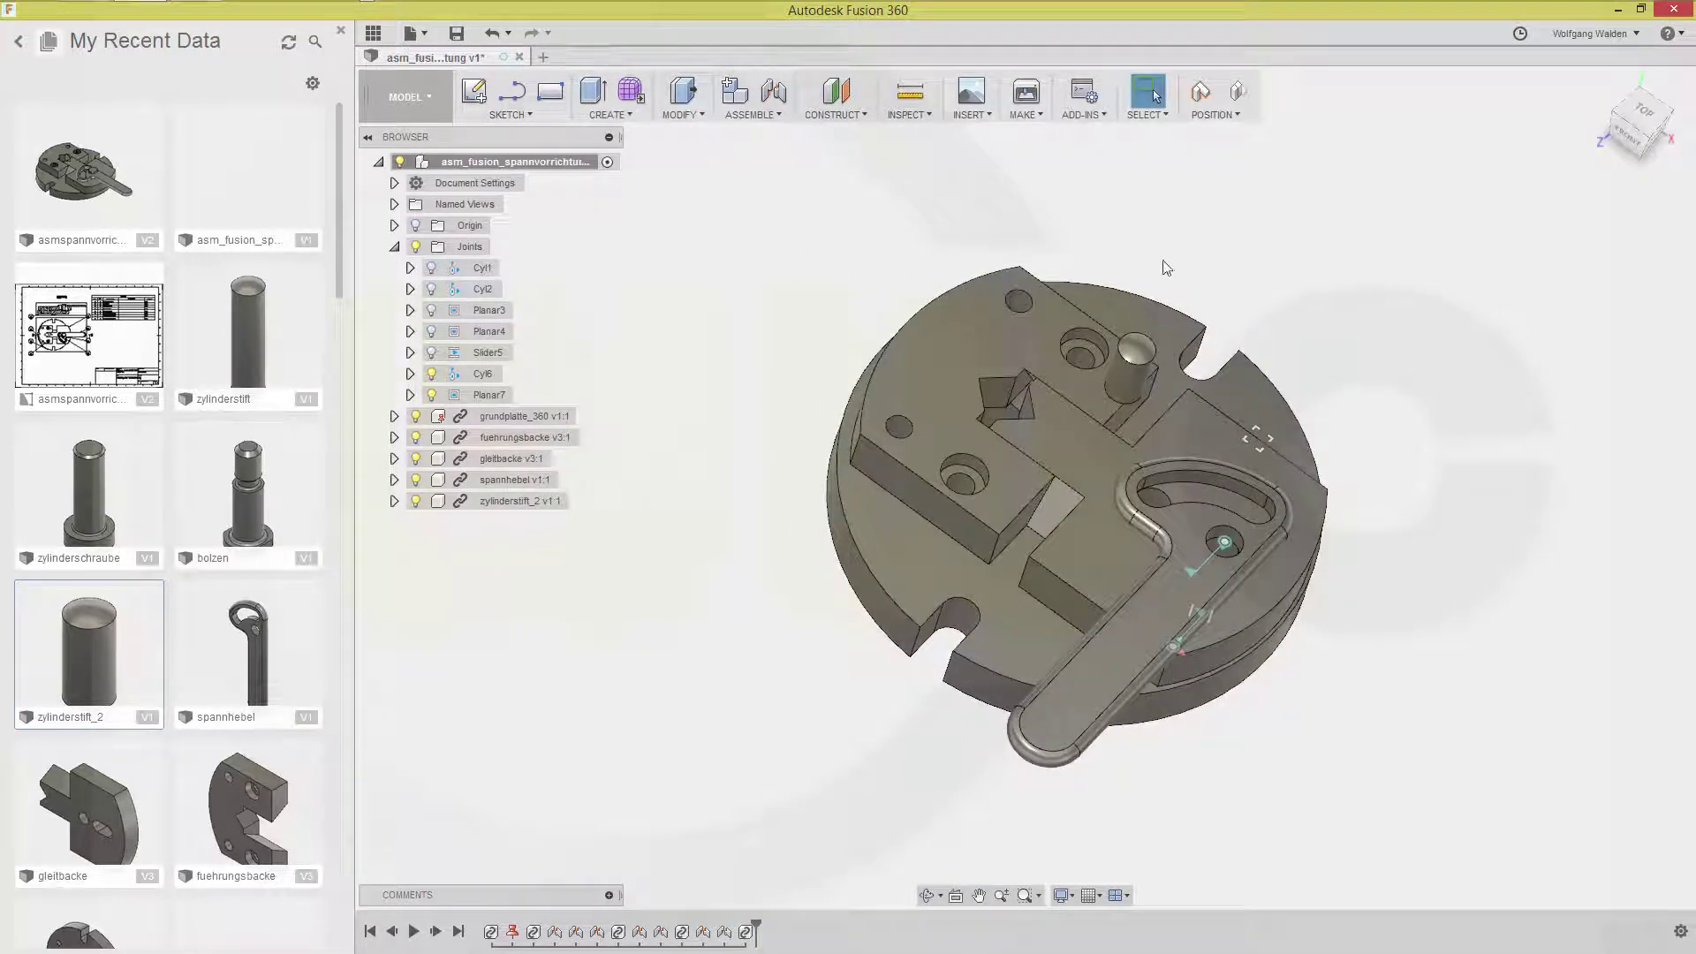
click(774, 106)
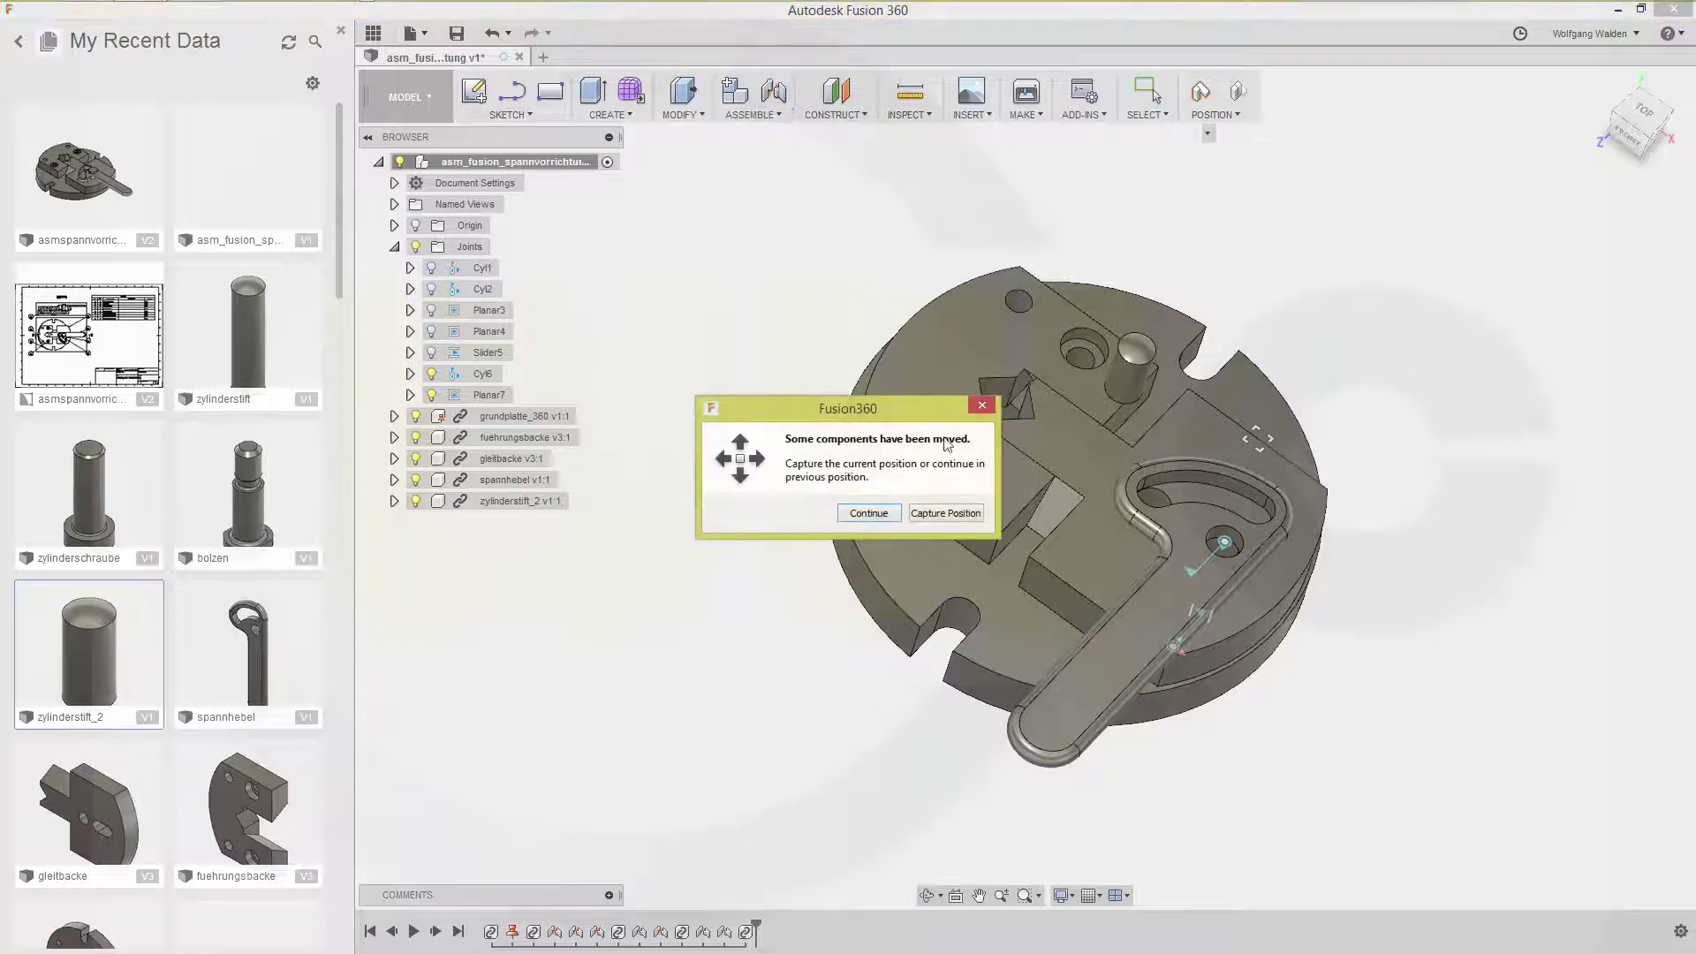
click(943, 514)
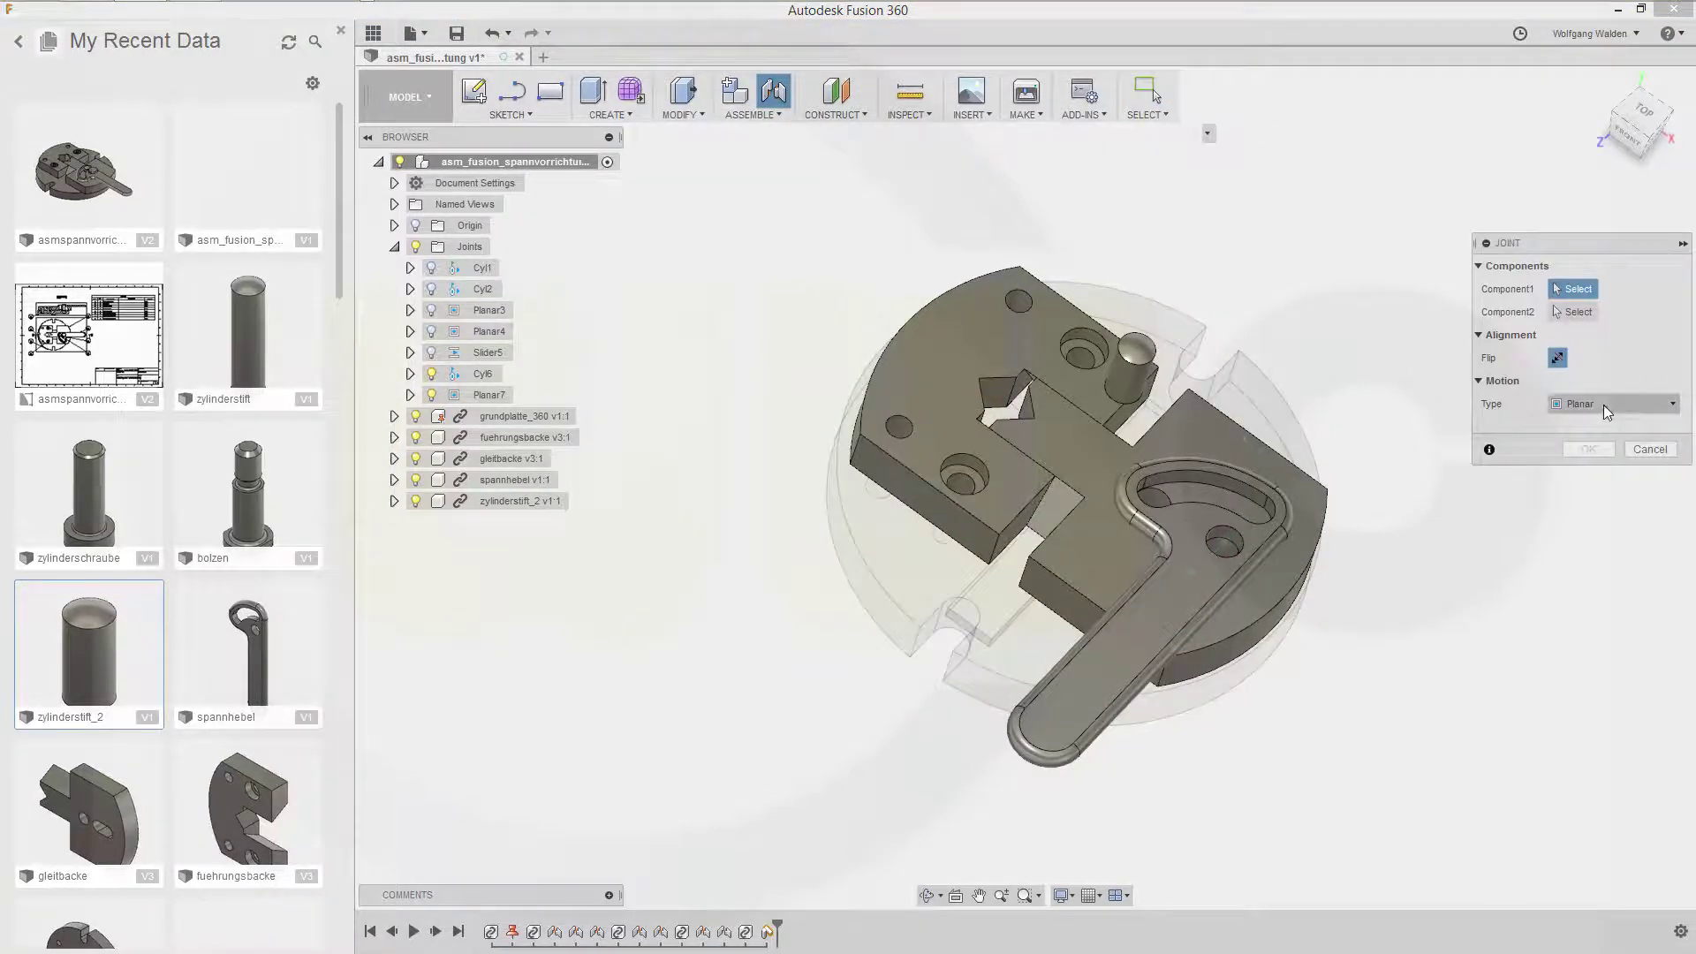
click(1671, 406)
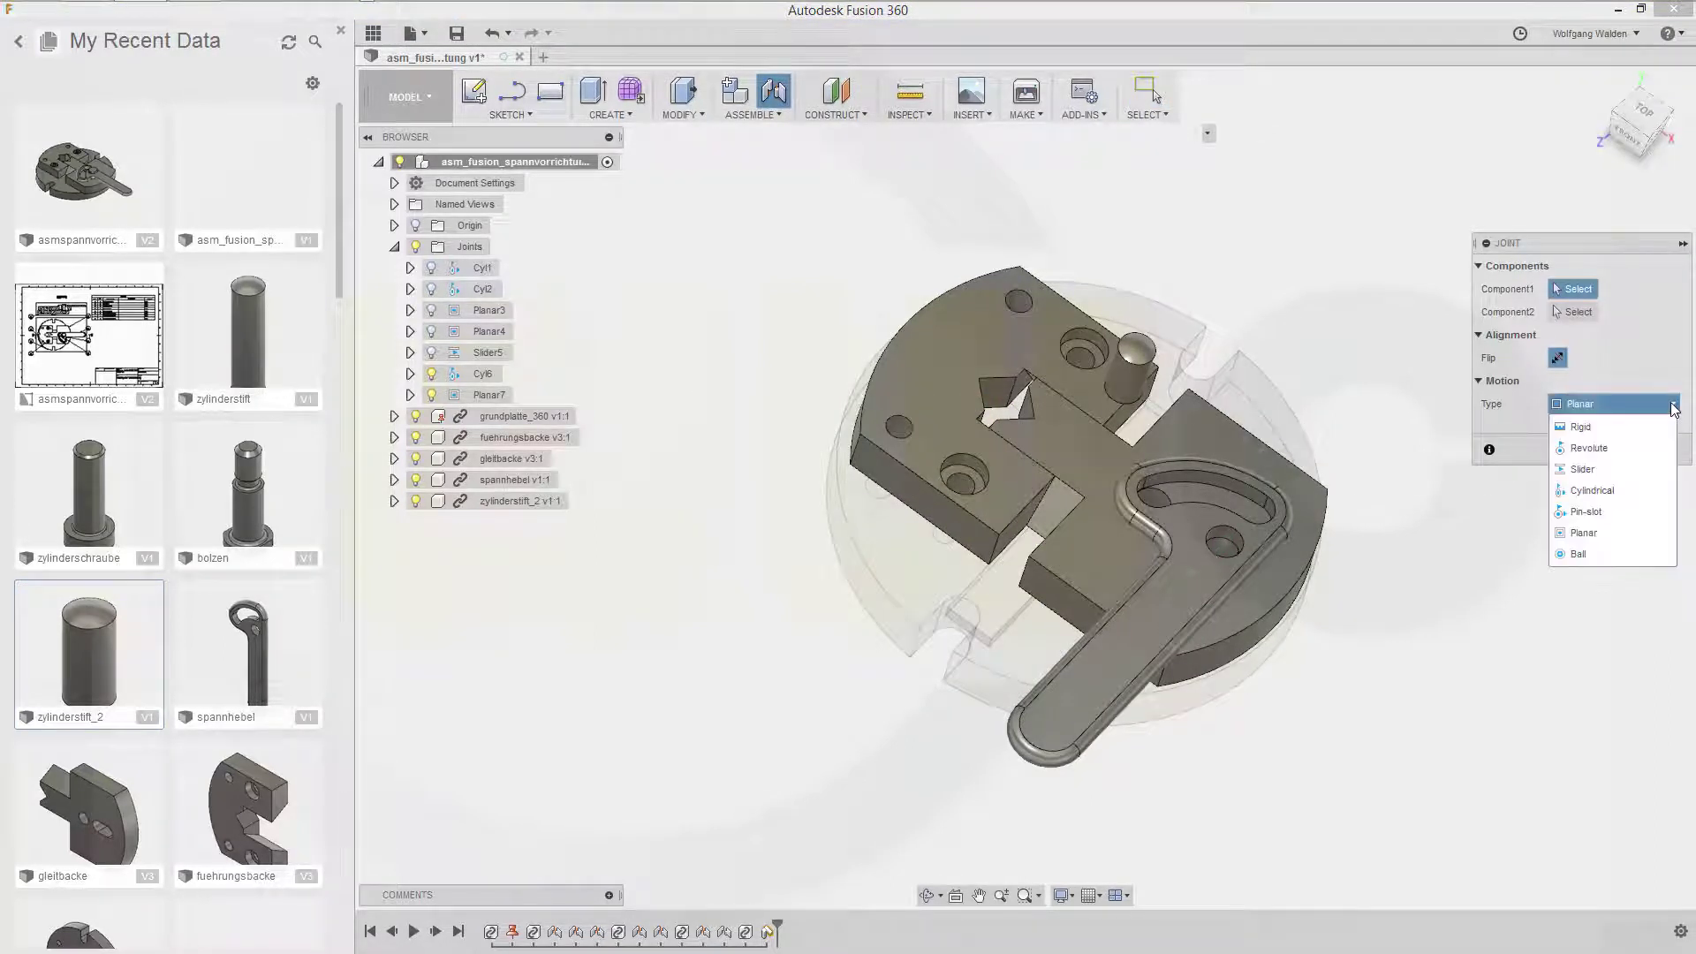
click(1598, 489)
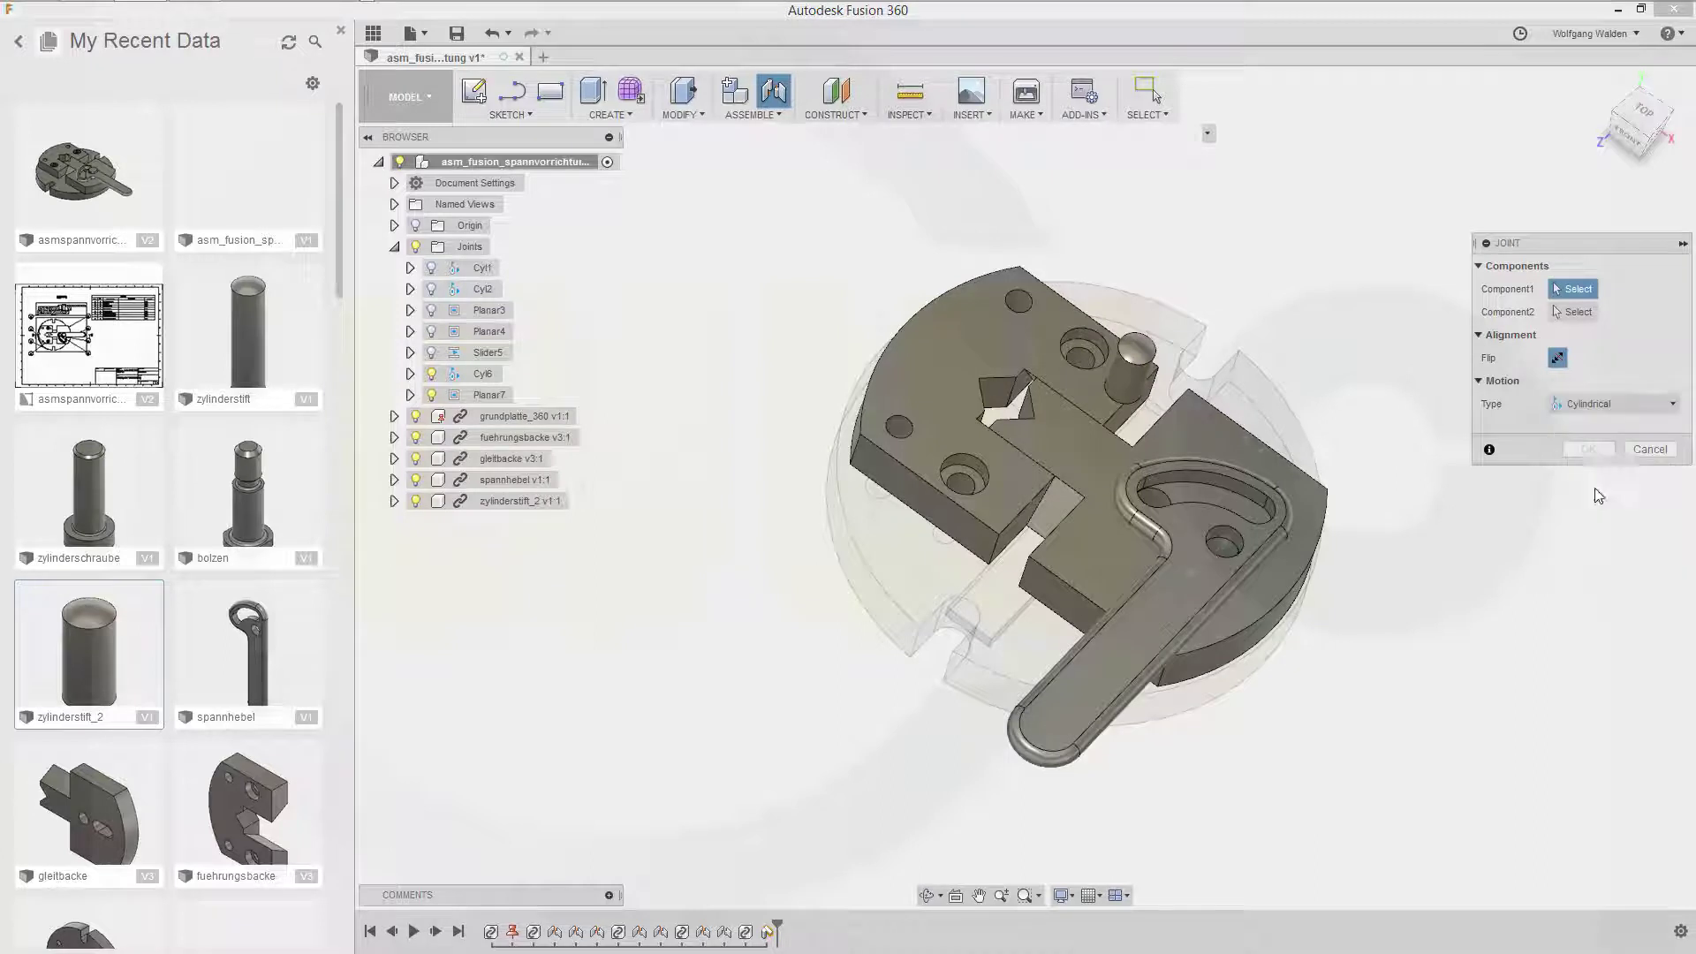
click(1136, 392)
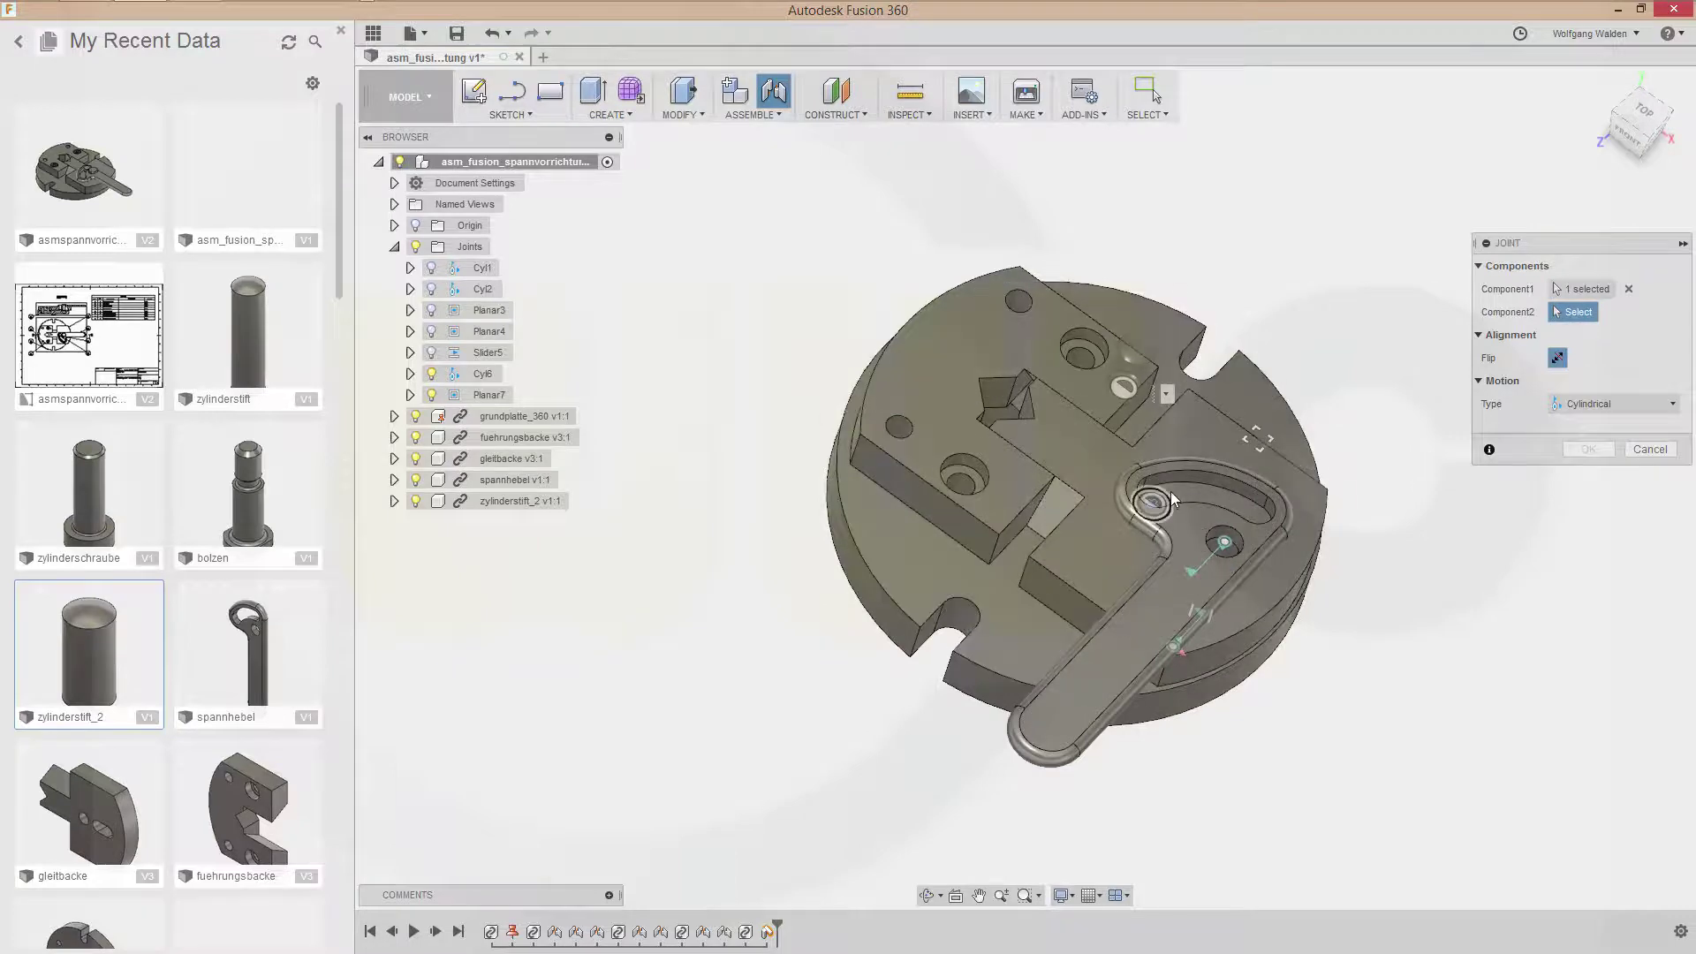
scroll(1169, 491, up, 5)
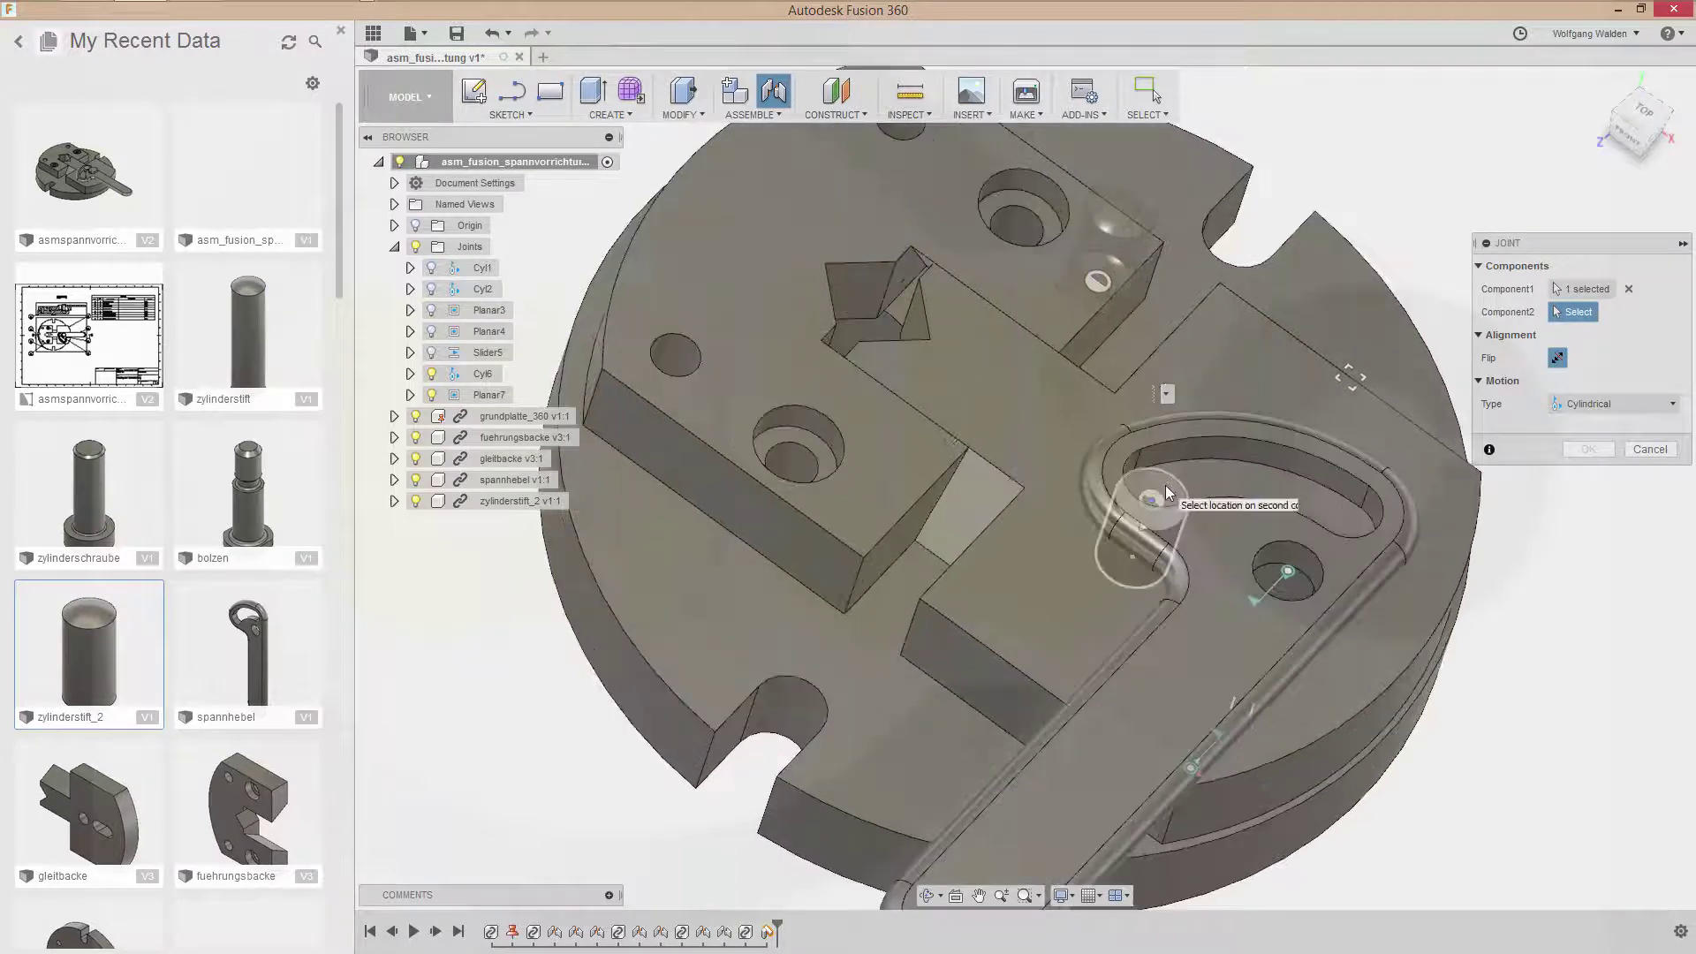
click(1164, 485)
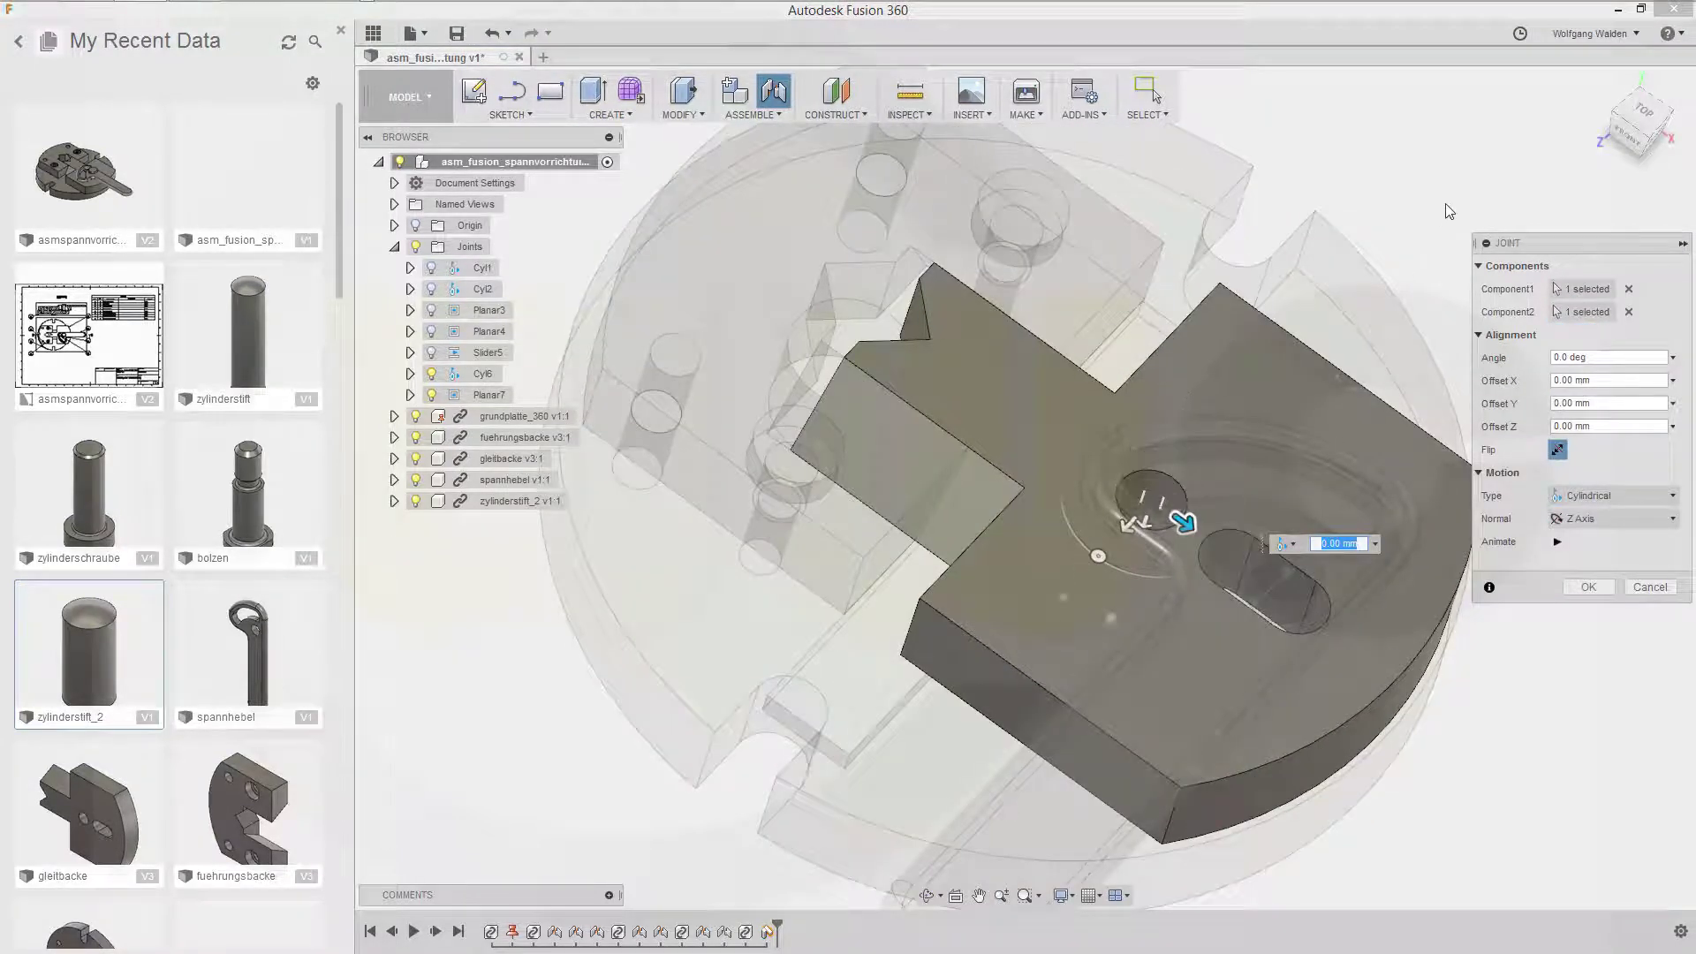
click(1586, 587)
Slide the zylinderstift_2 up along its joint axis until it stands clear above the lever.
shift+middle_drag(1614, 565, 1409, 613)
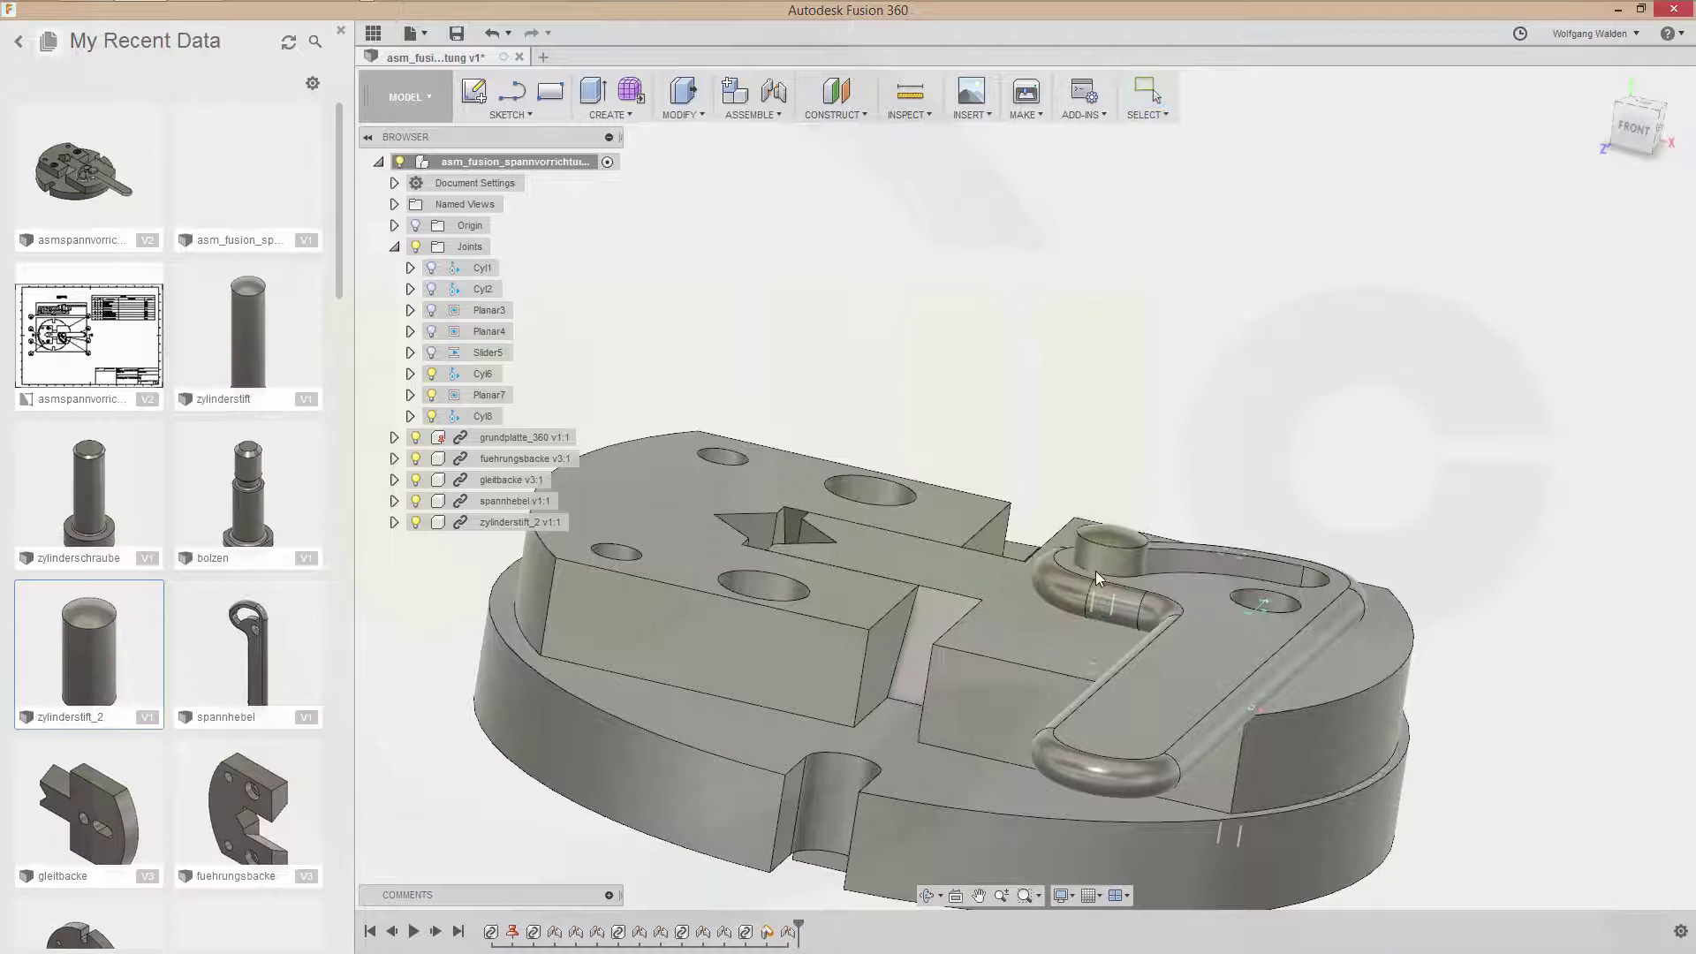
mouse_move(1095, 571)
mouse_down()
mouse_move(1100, 597)
mouse_move(1121, 555)
mouse_move(1102, 595)
mouse_up()
middle_drag(1217, 522, 1263, 426)
drag(1157, 464, 1205, 251)
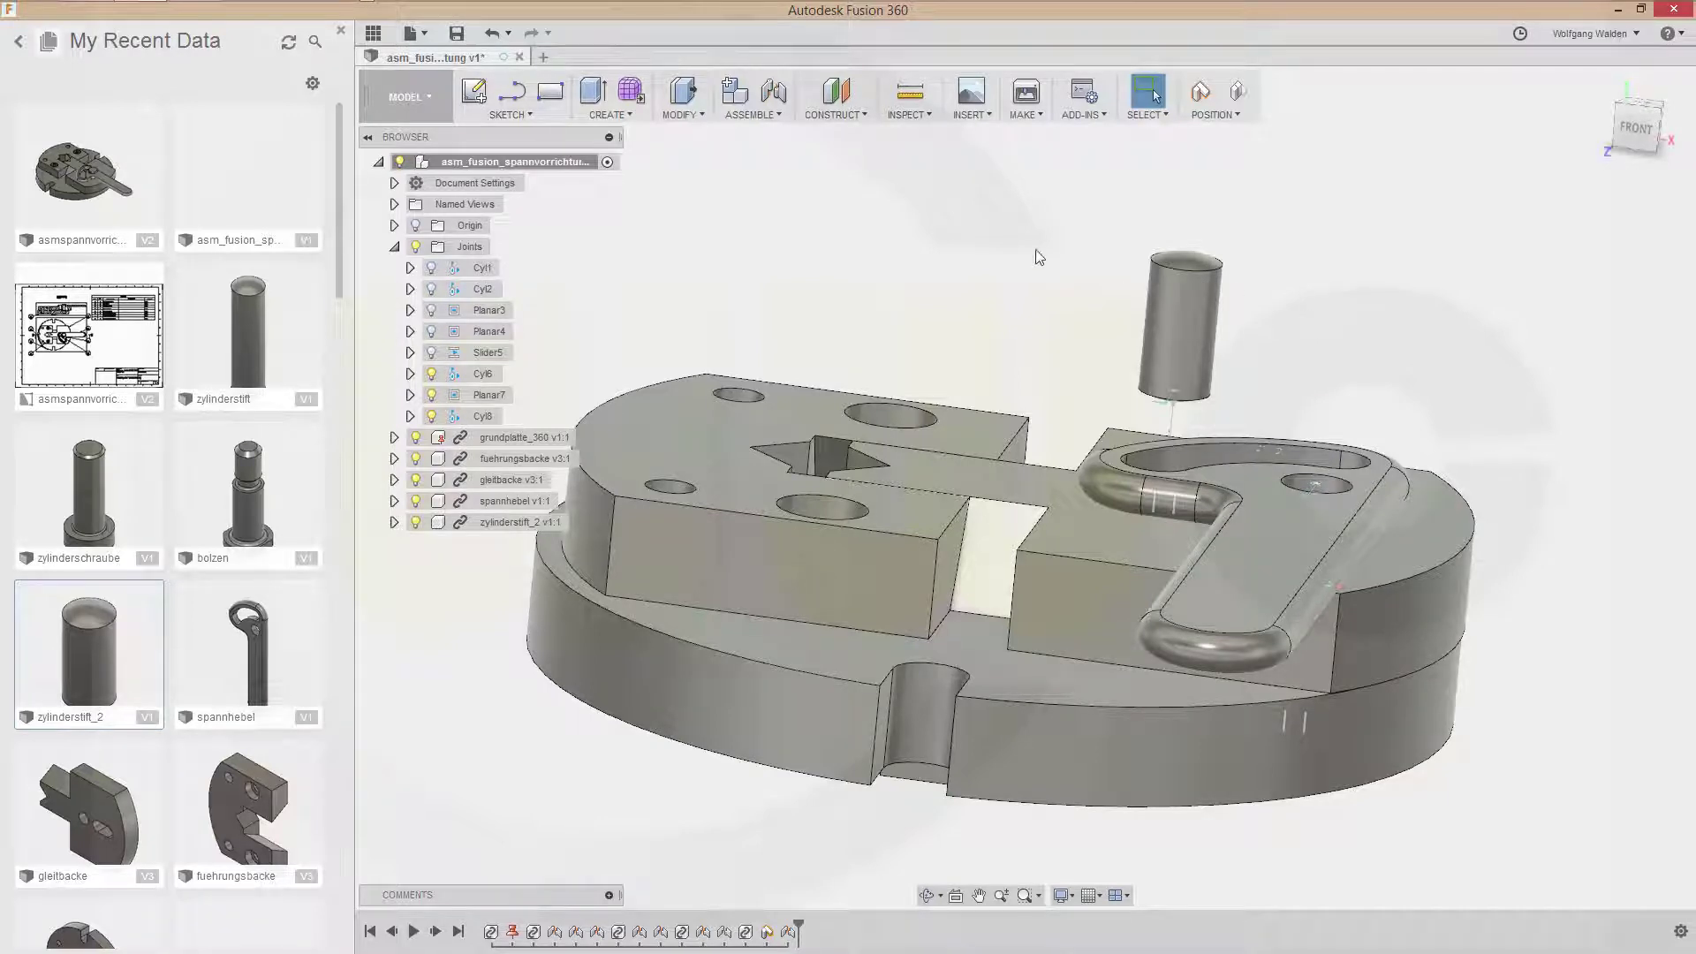
shift+middle_drag(1082, 396, 1085, 357)
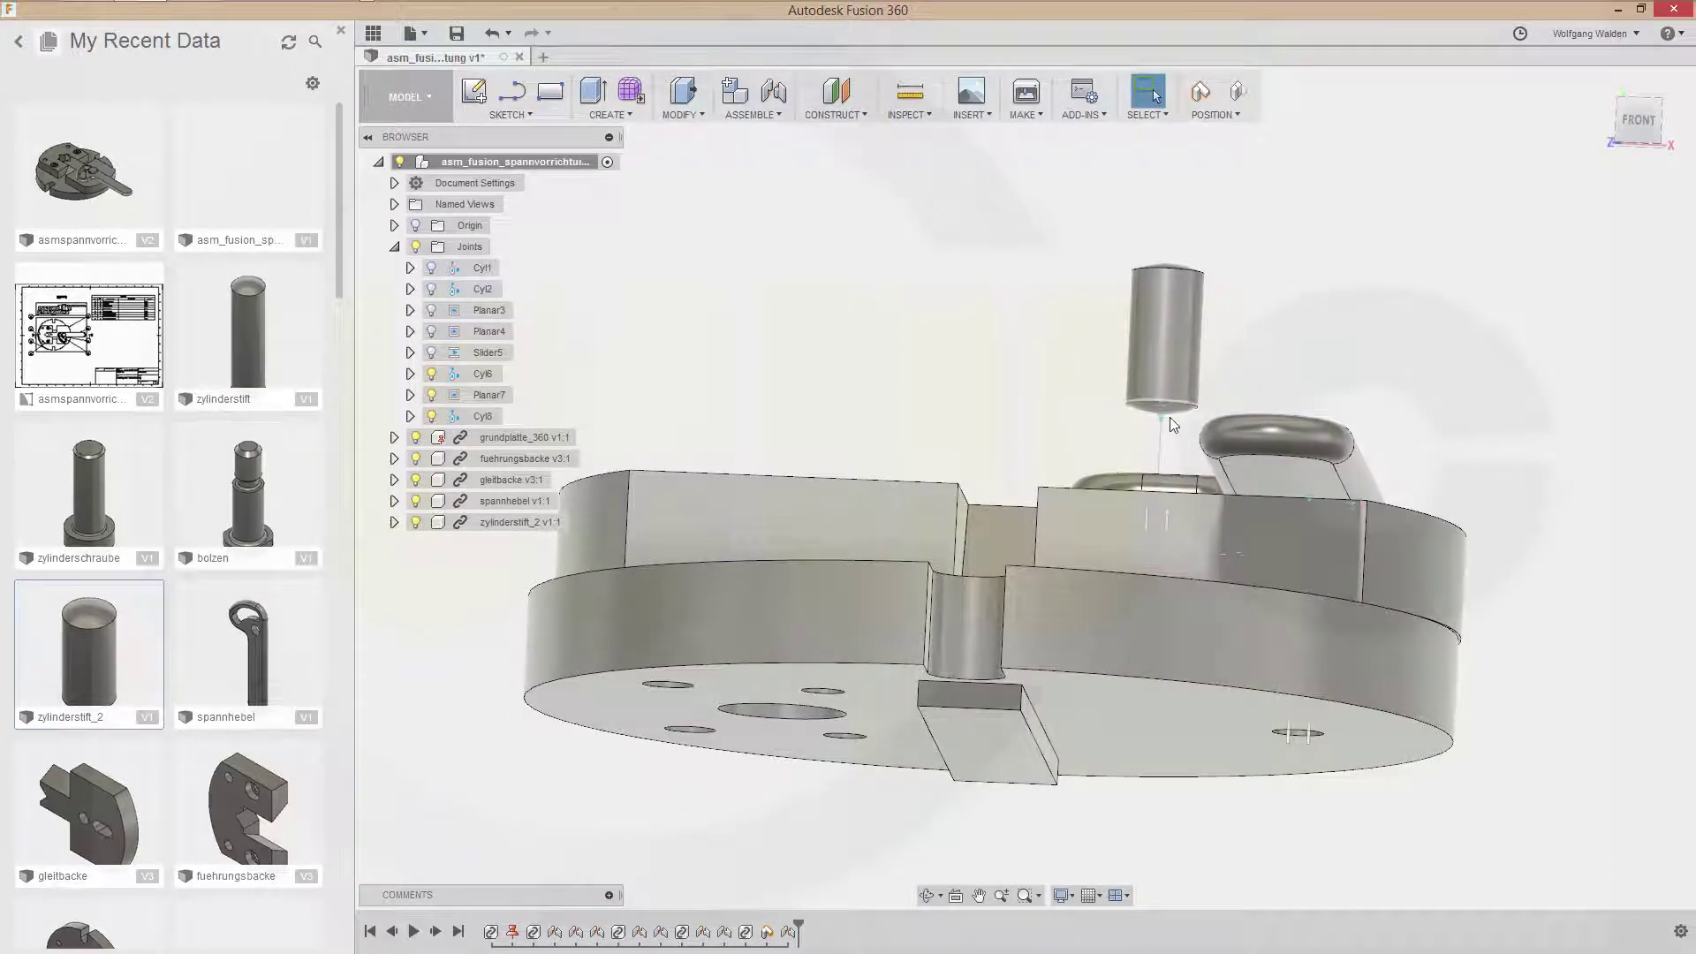
shift+middle_drag(1042, 486, 1056, 687)
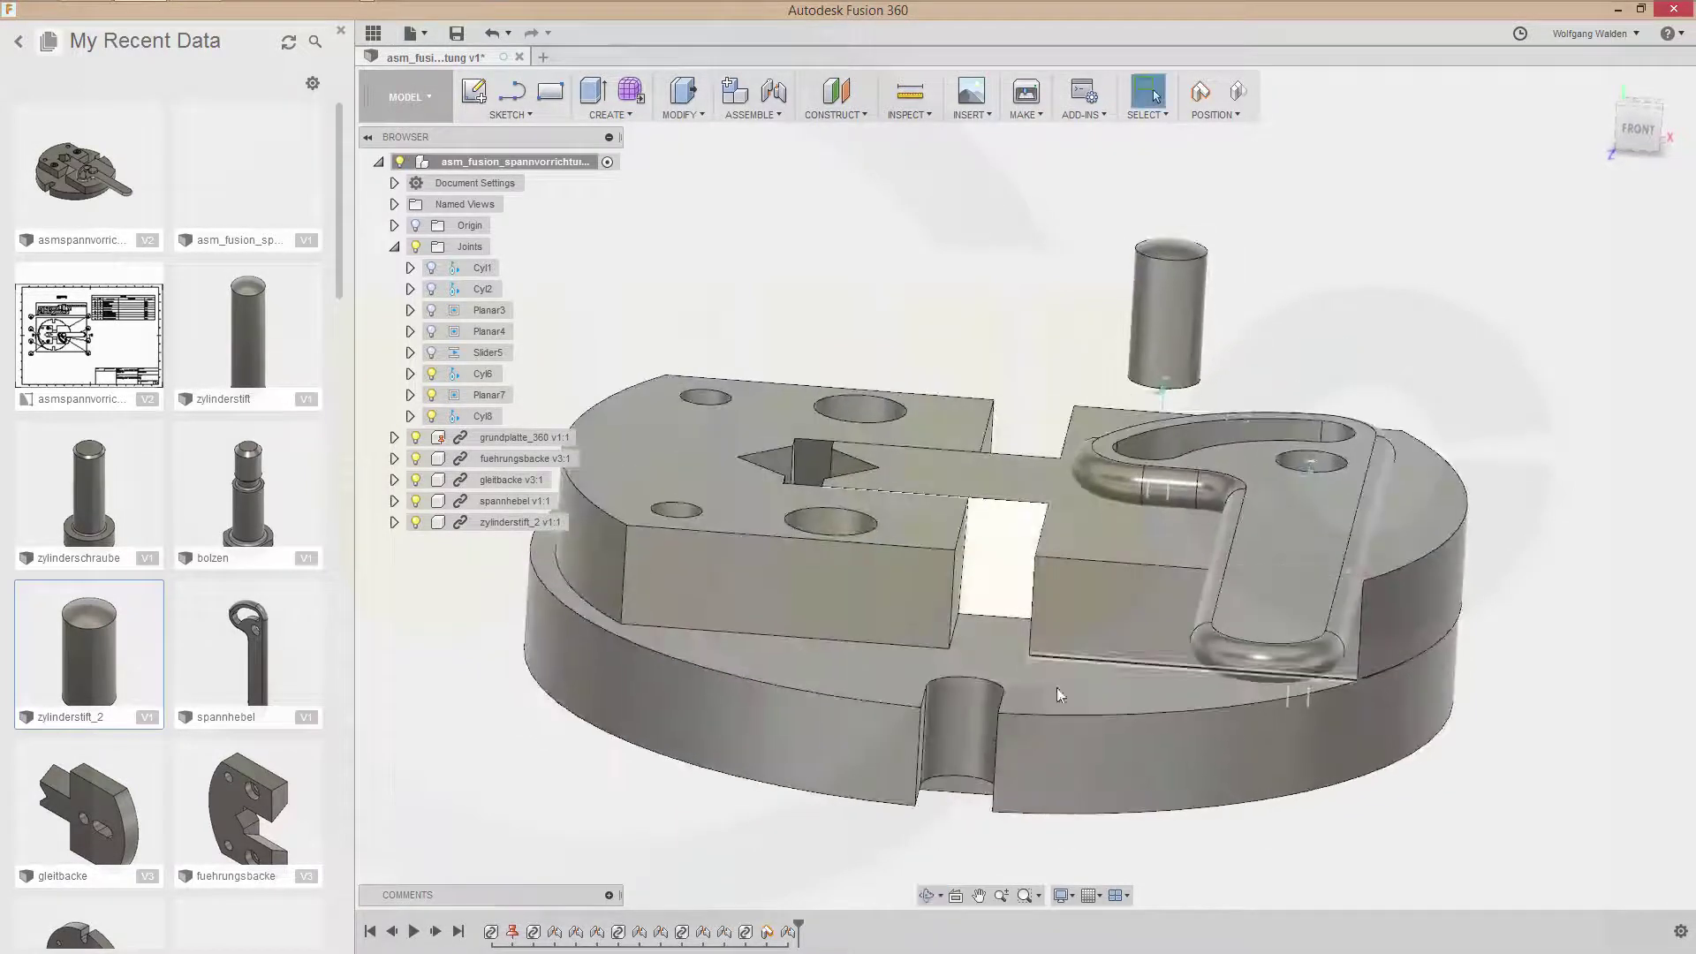
scroll(1066, 357, down, 1)
scroll(1075, 357, up, 1)
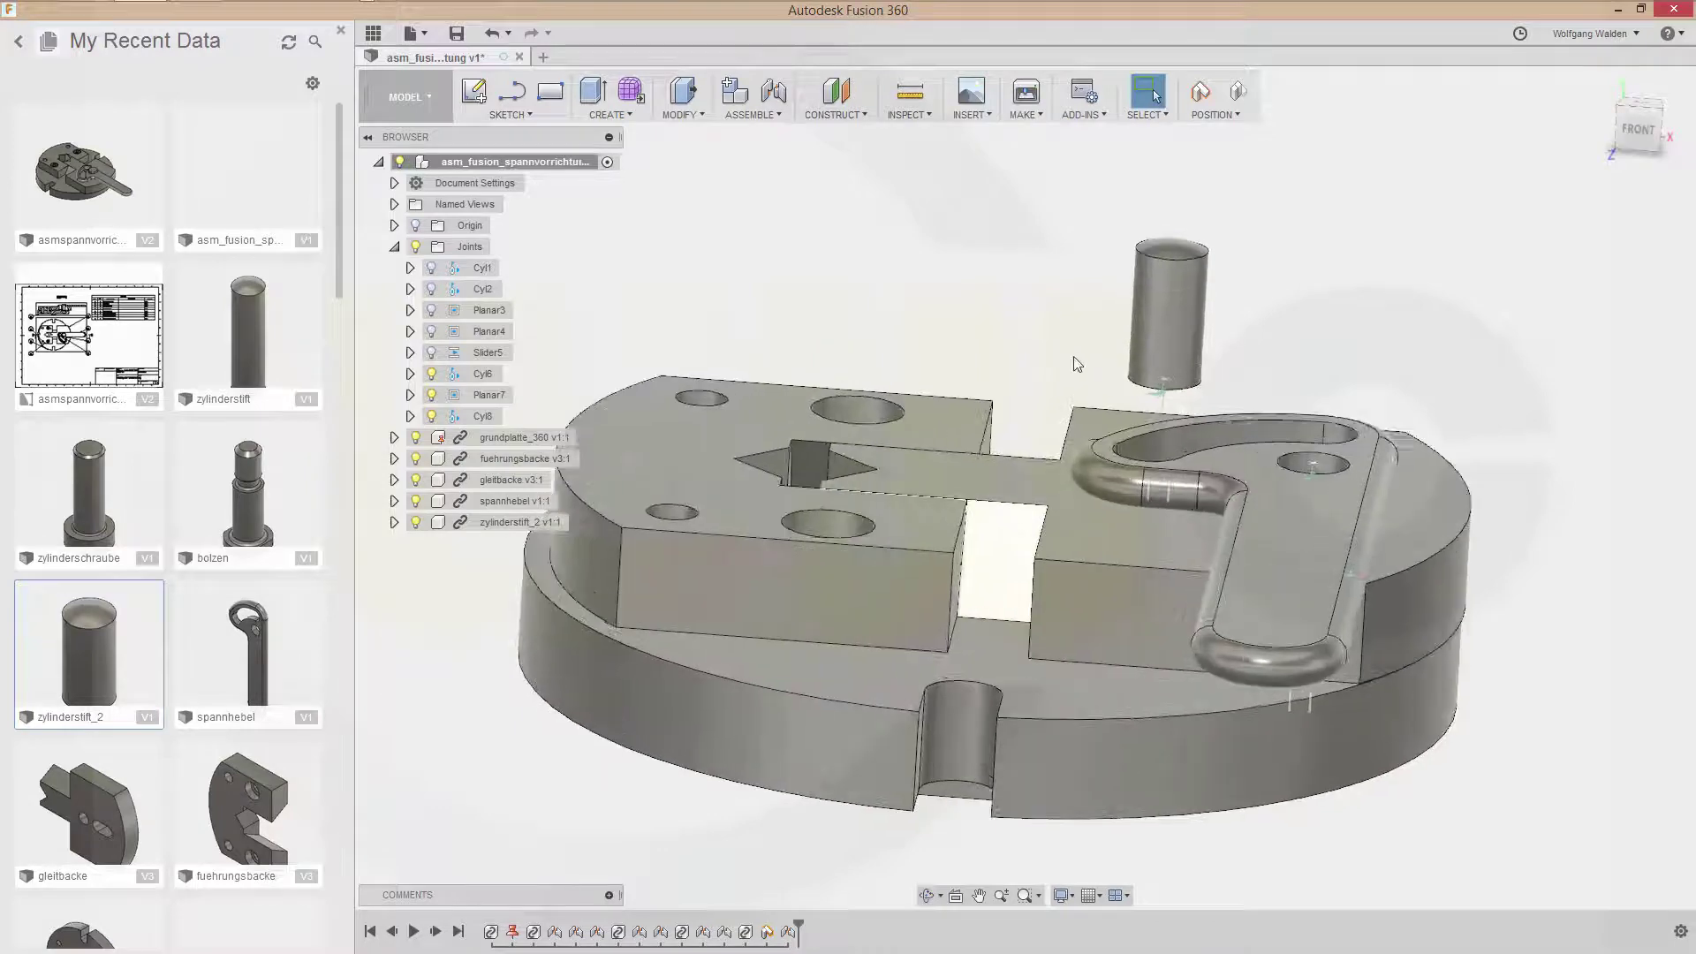
Capture the moved position and pick the zylinderstift_2's lower edge as the first component of a planar joint.
shift+middle_drag(1088, 364, 1137, 284)
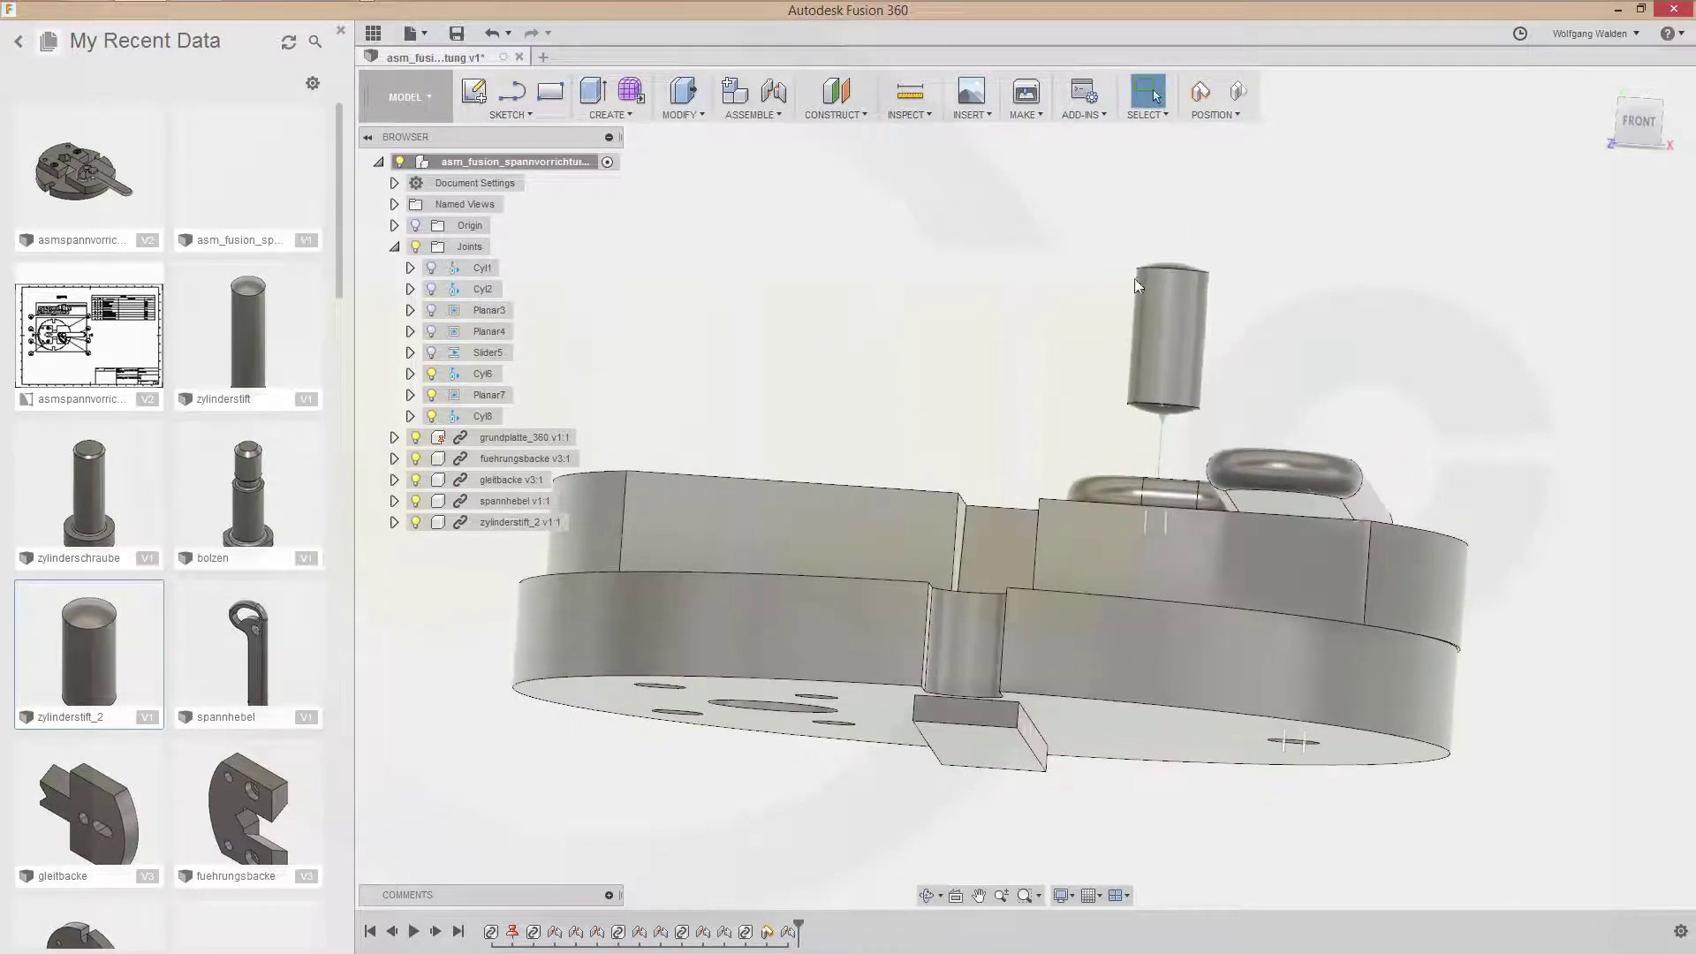
middle_drag(1272, 301, 1274, 323)
scroll(1278, 396, down, 2)
scroll(1279, 397, up, 5)
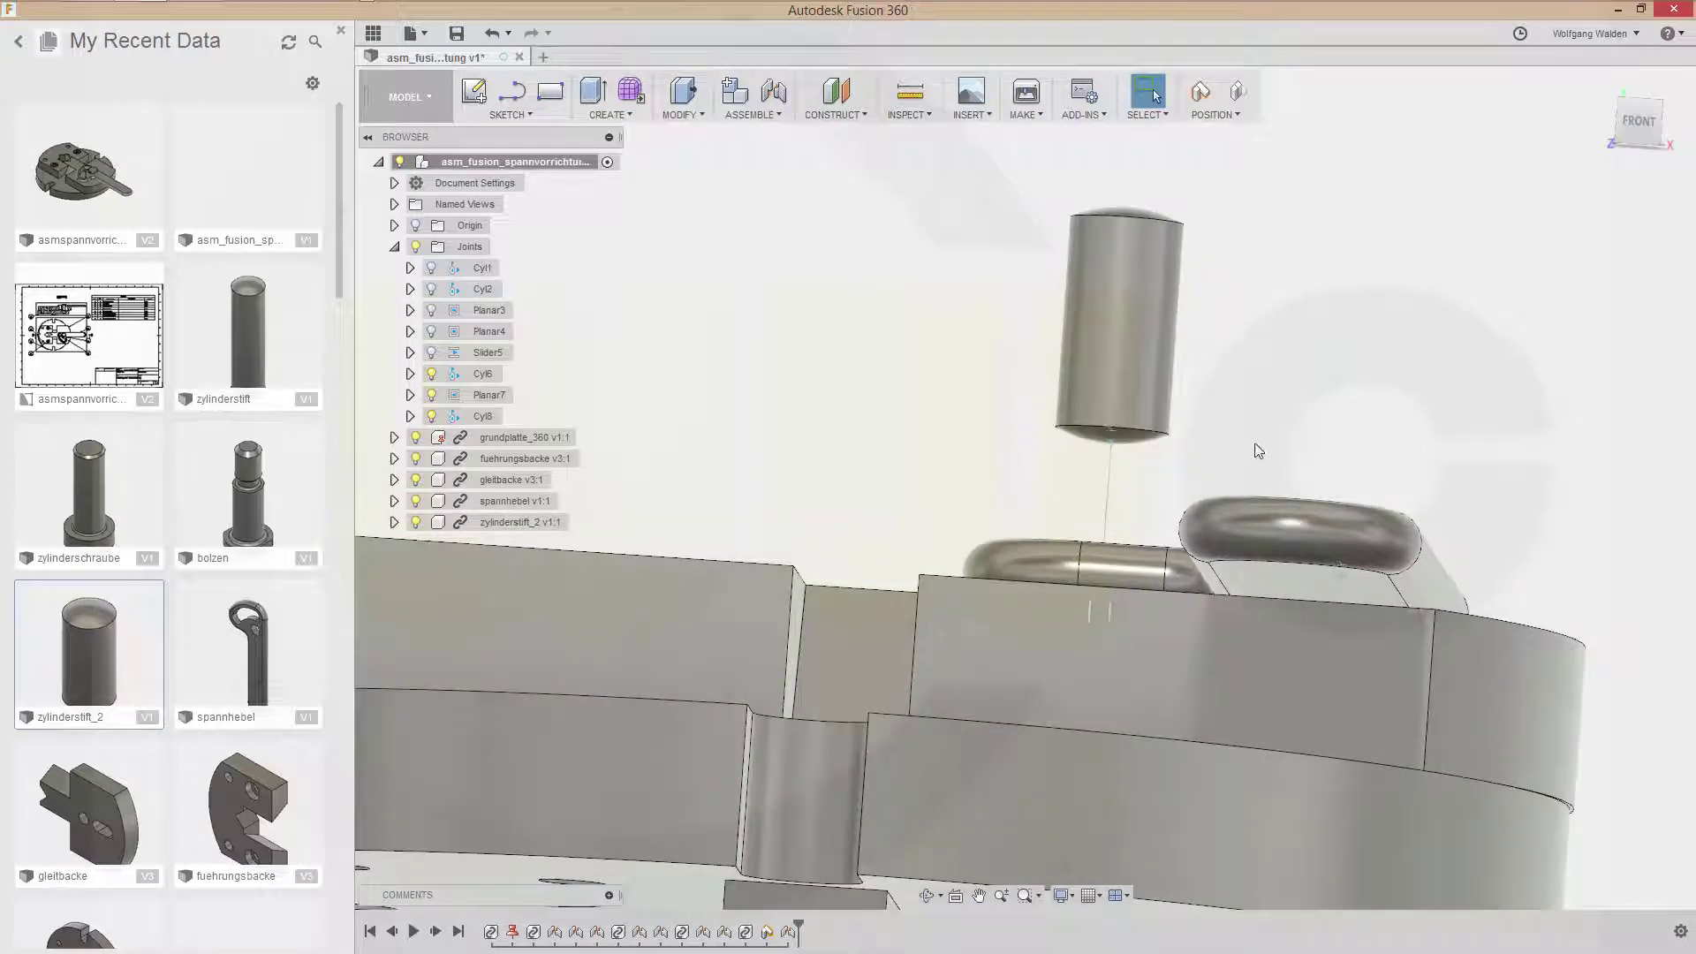
click(777, 101)
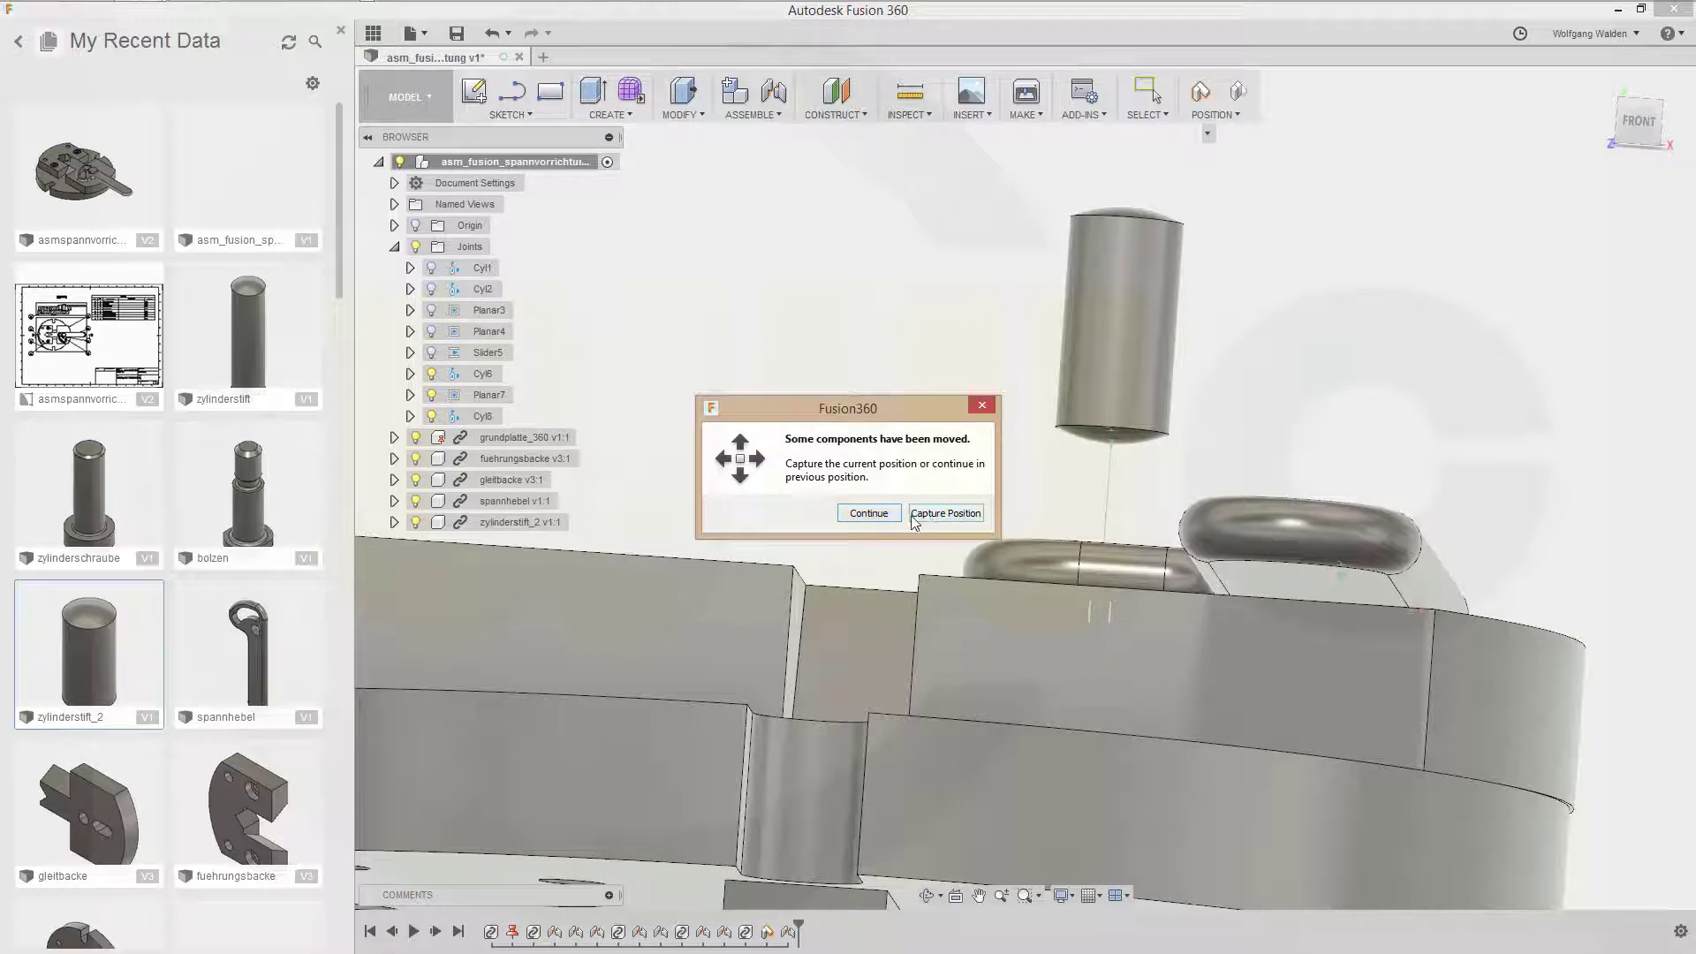
click(931, 516)
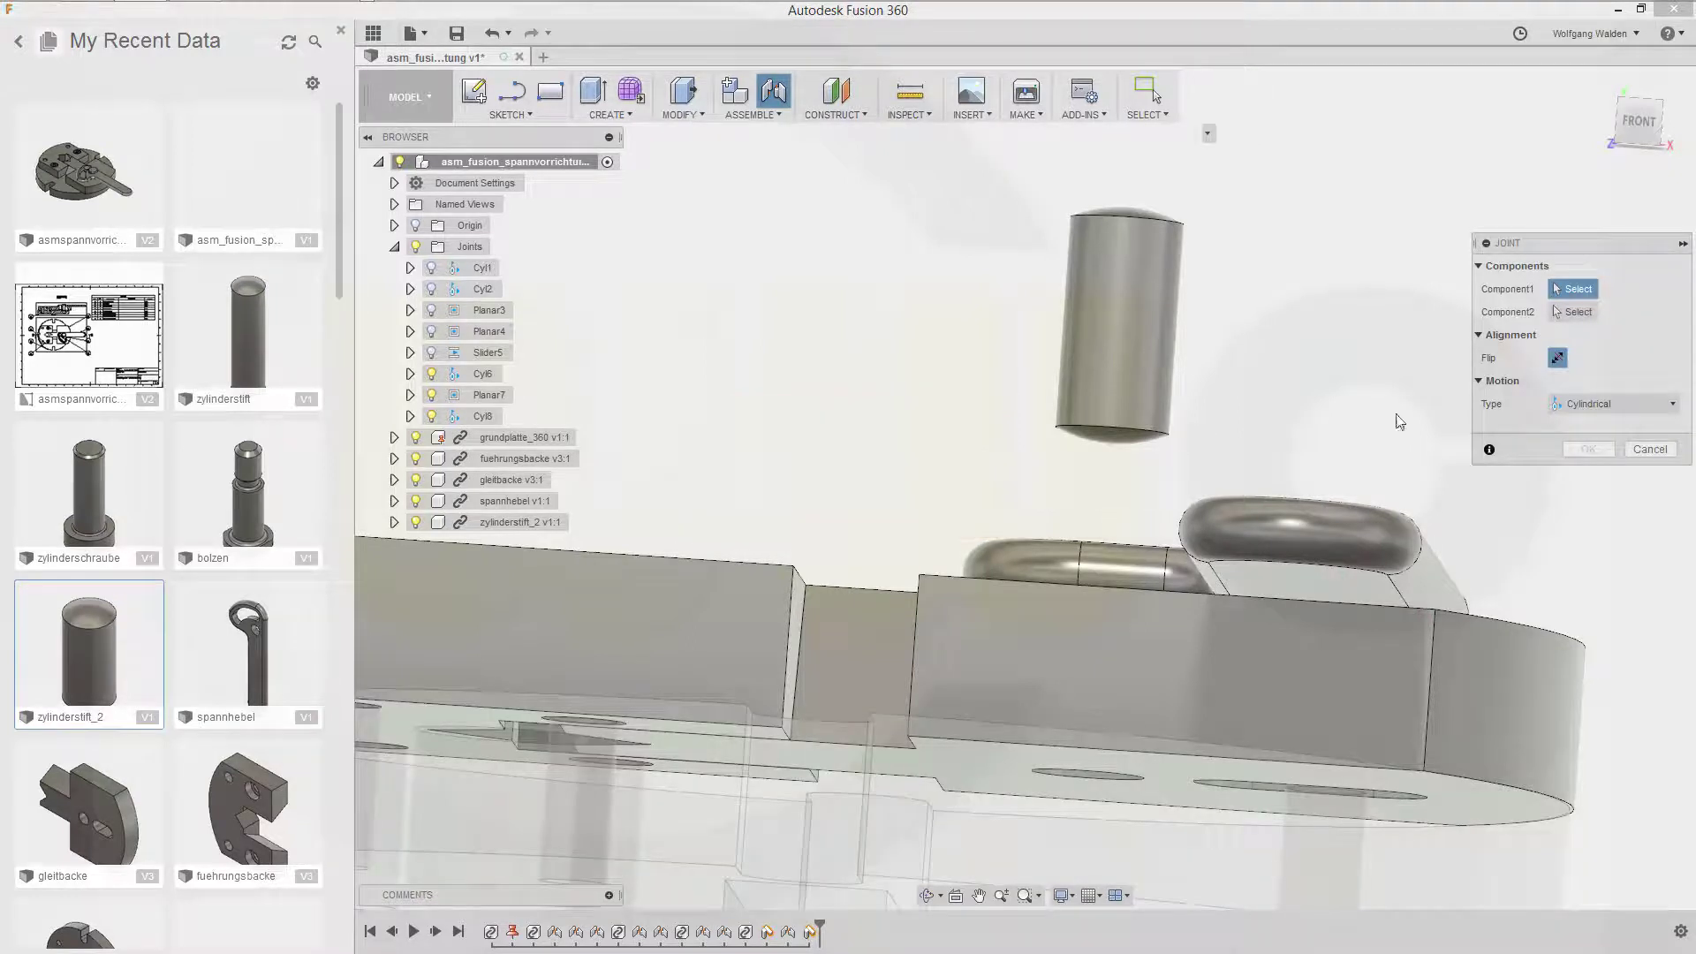
click(1674, 405)
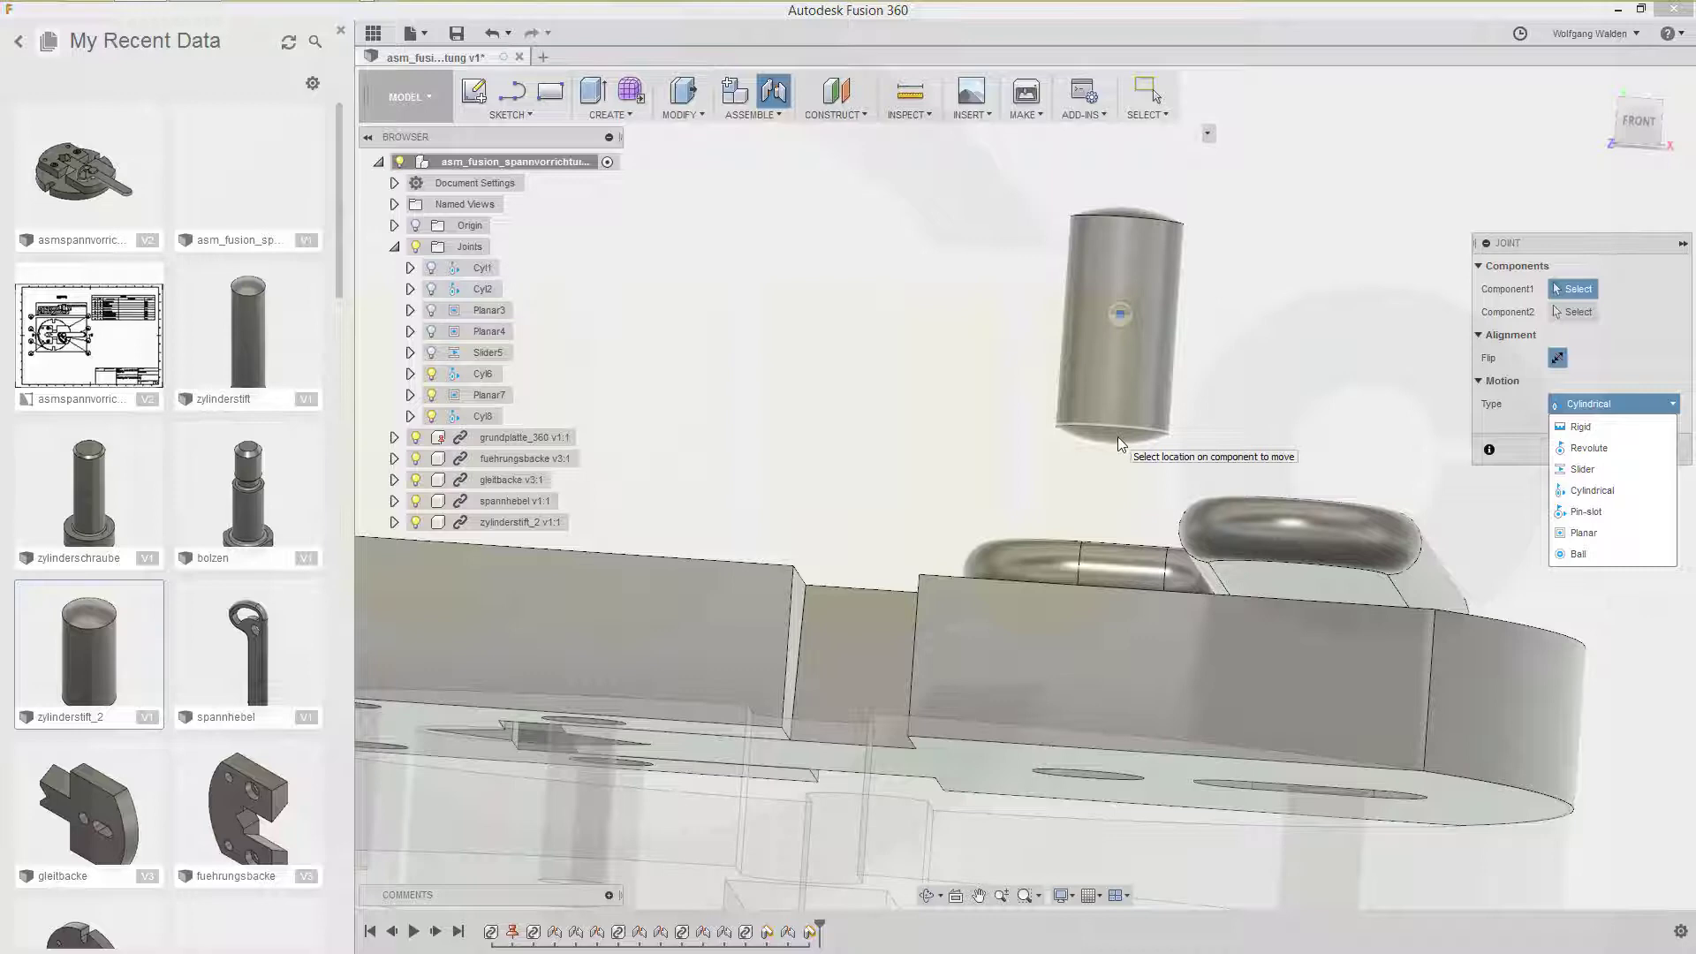
mouse_move(1151, 475)
shift+middle_down()
mouse_move(1178, 435)
mouse_move(1141, 461)
shift+middle_up()
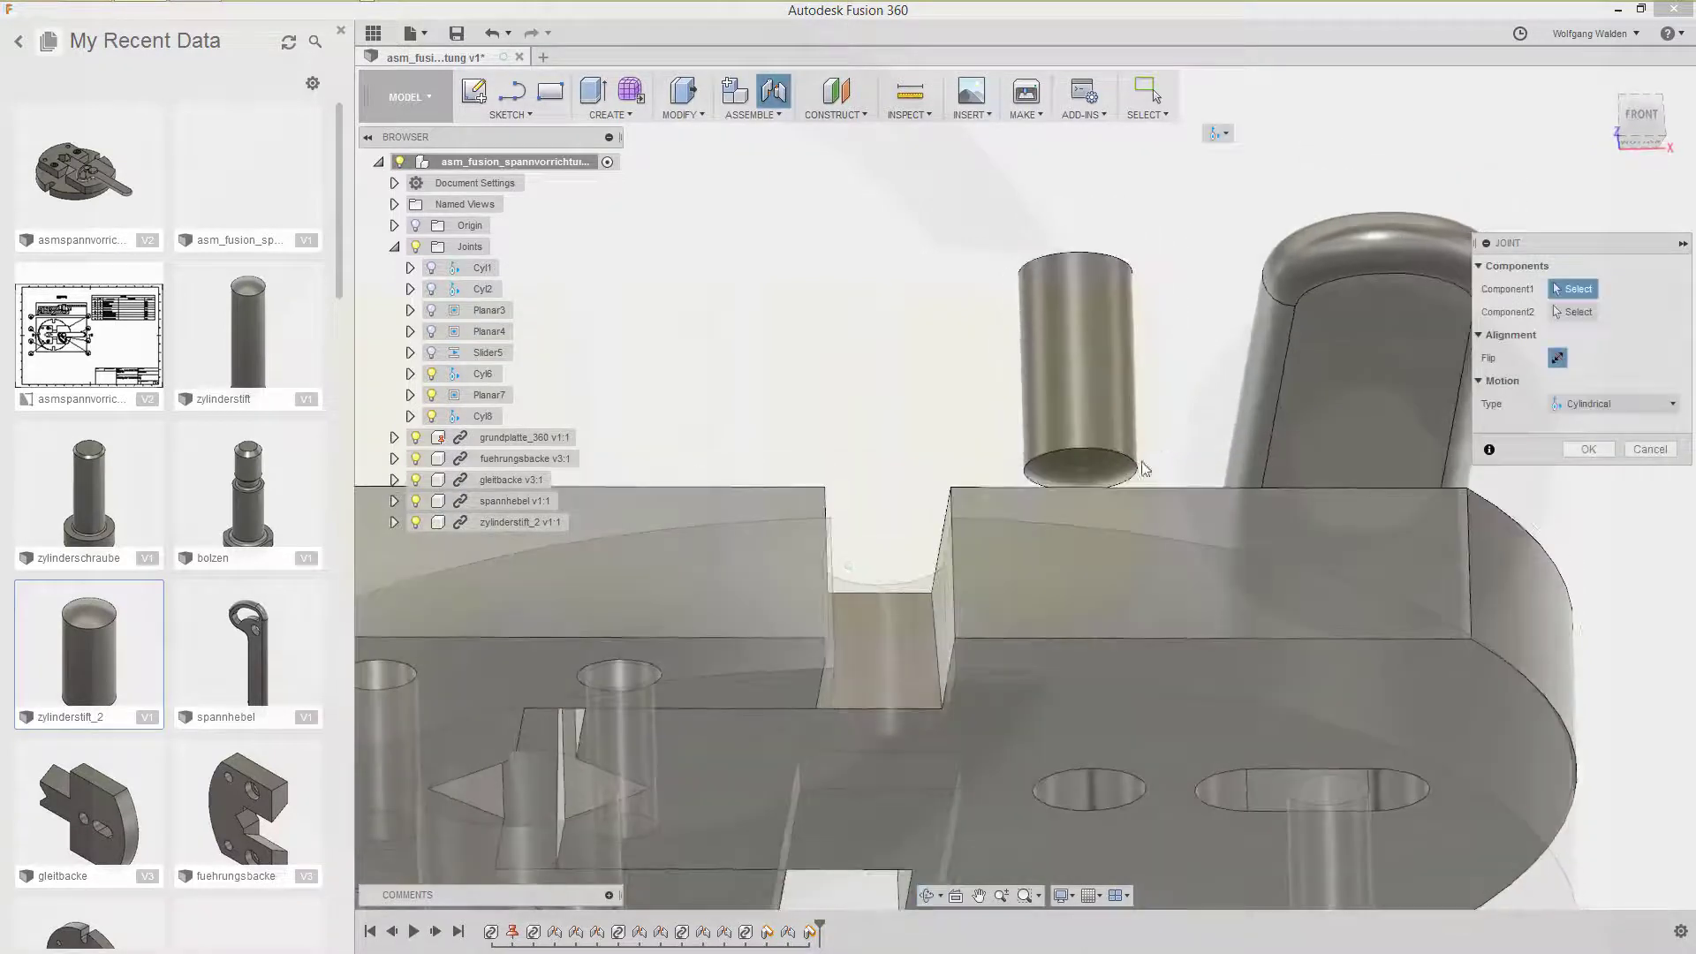
click(1087, 449)
shift+middle_drag(1203, 422, 1199, 450)
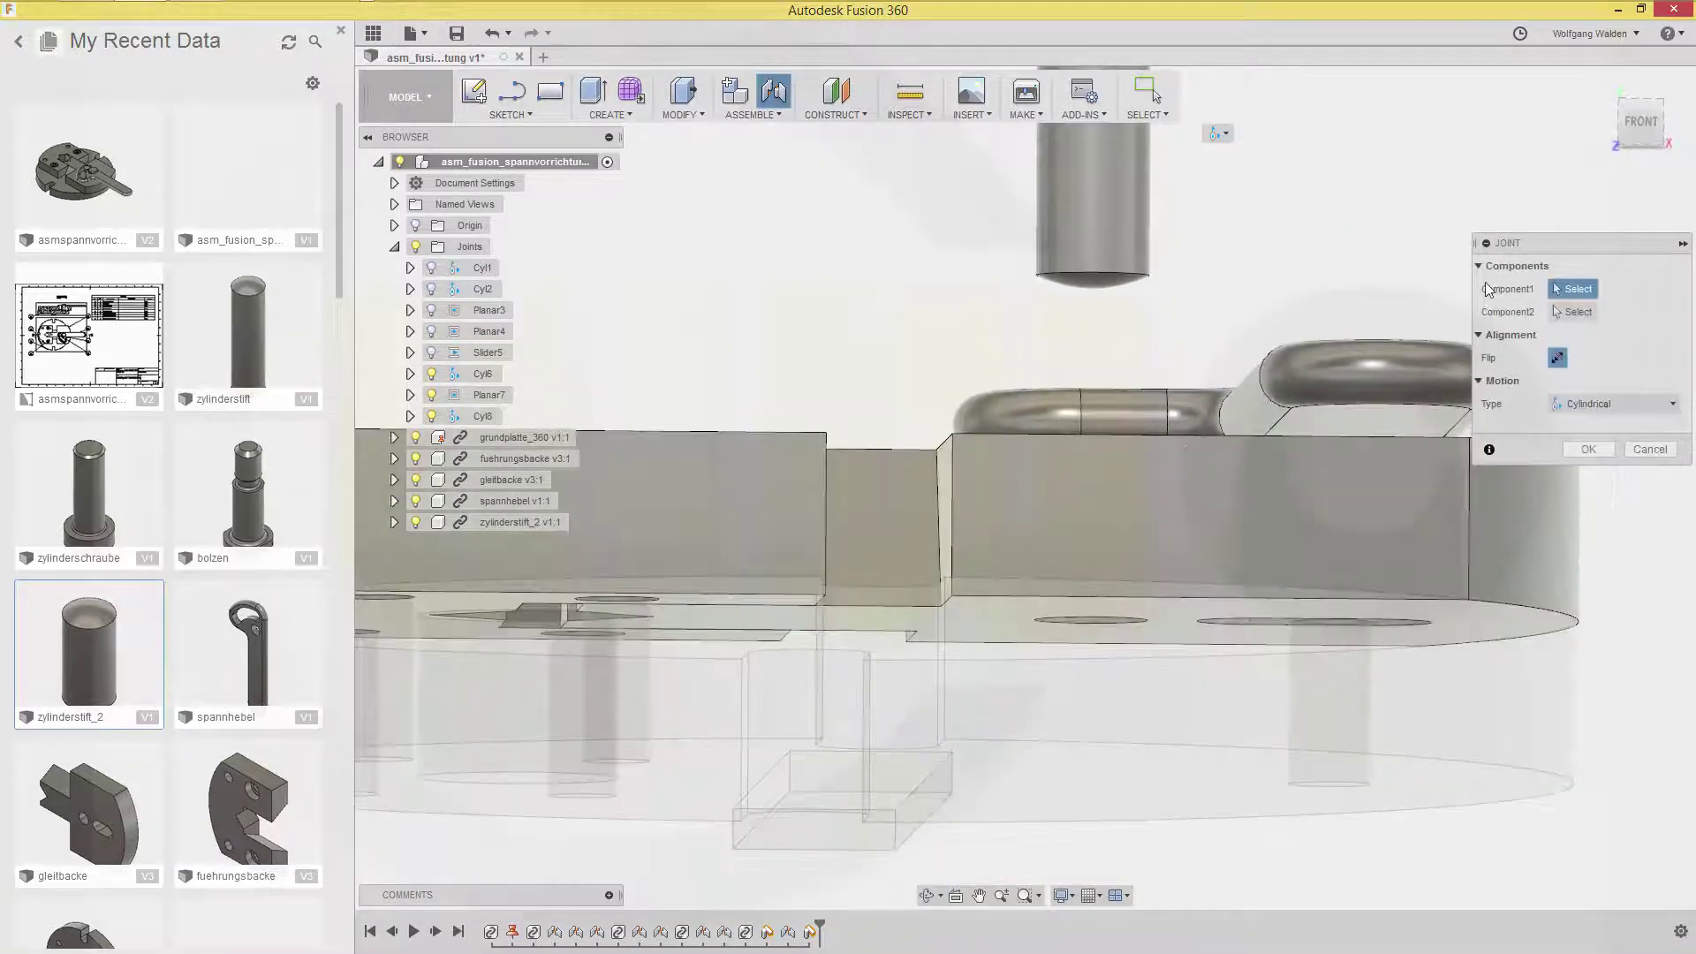
click(1672, 406)
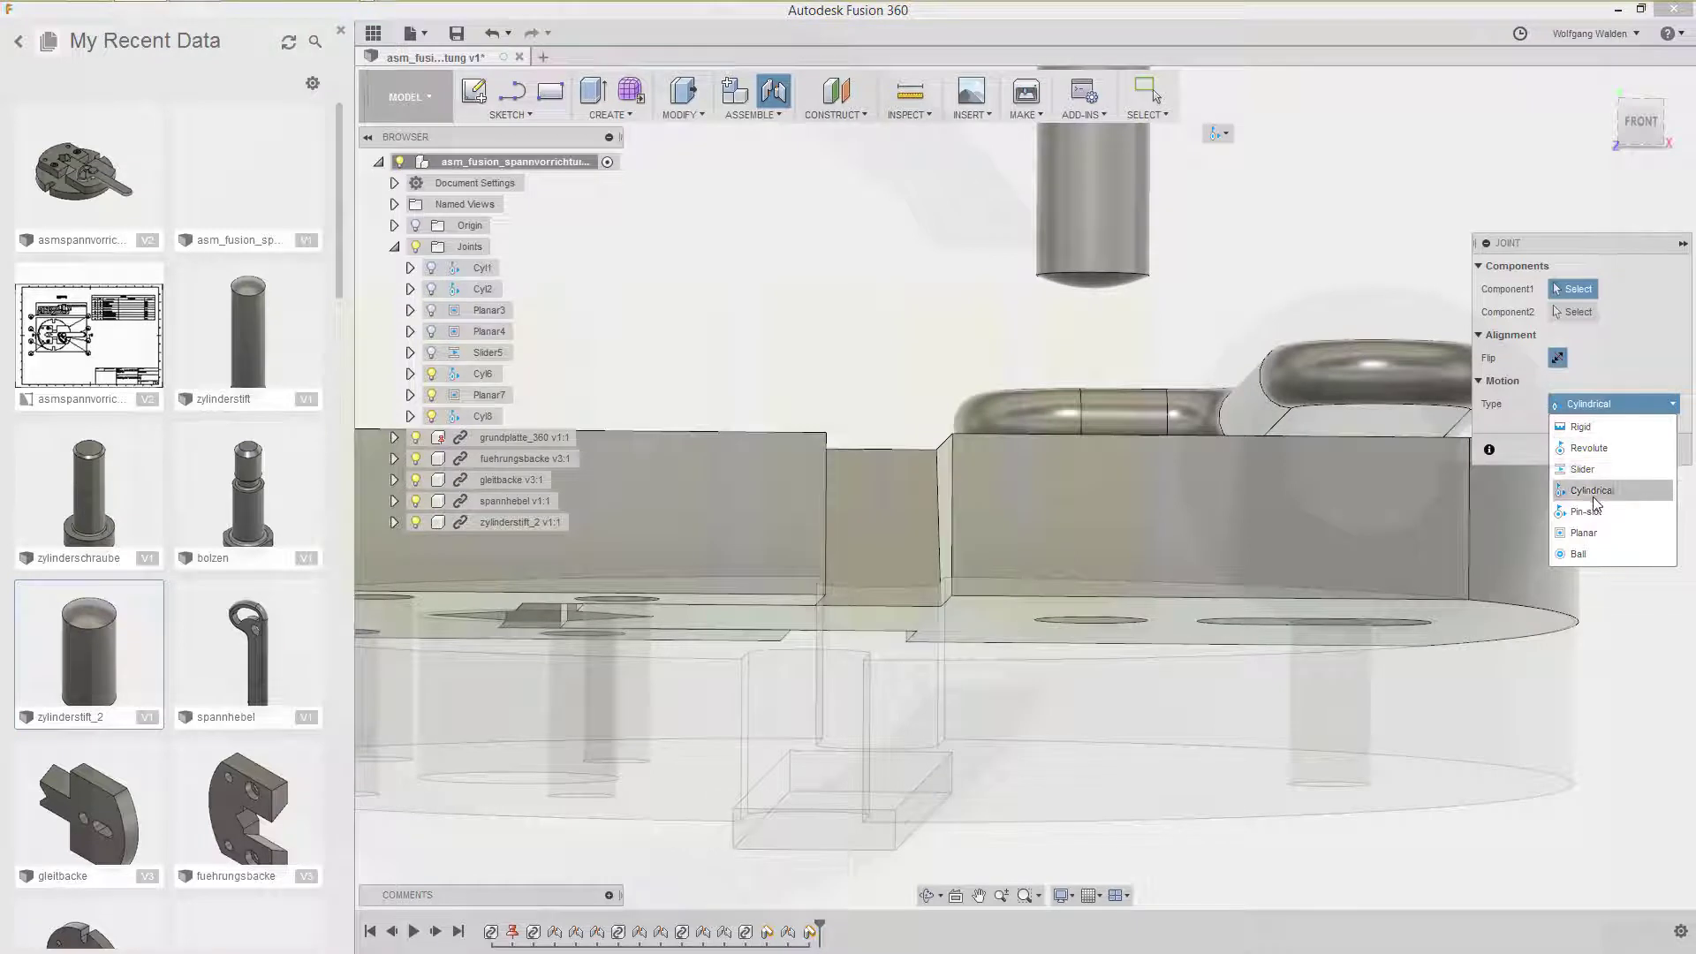
click(1585, 532)
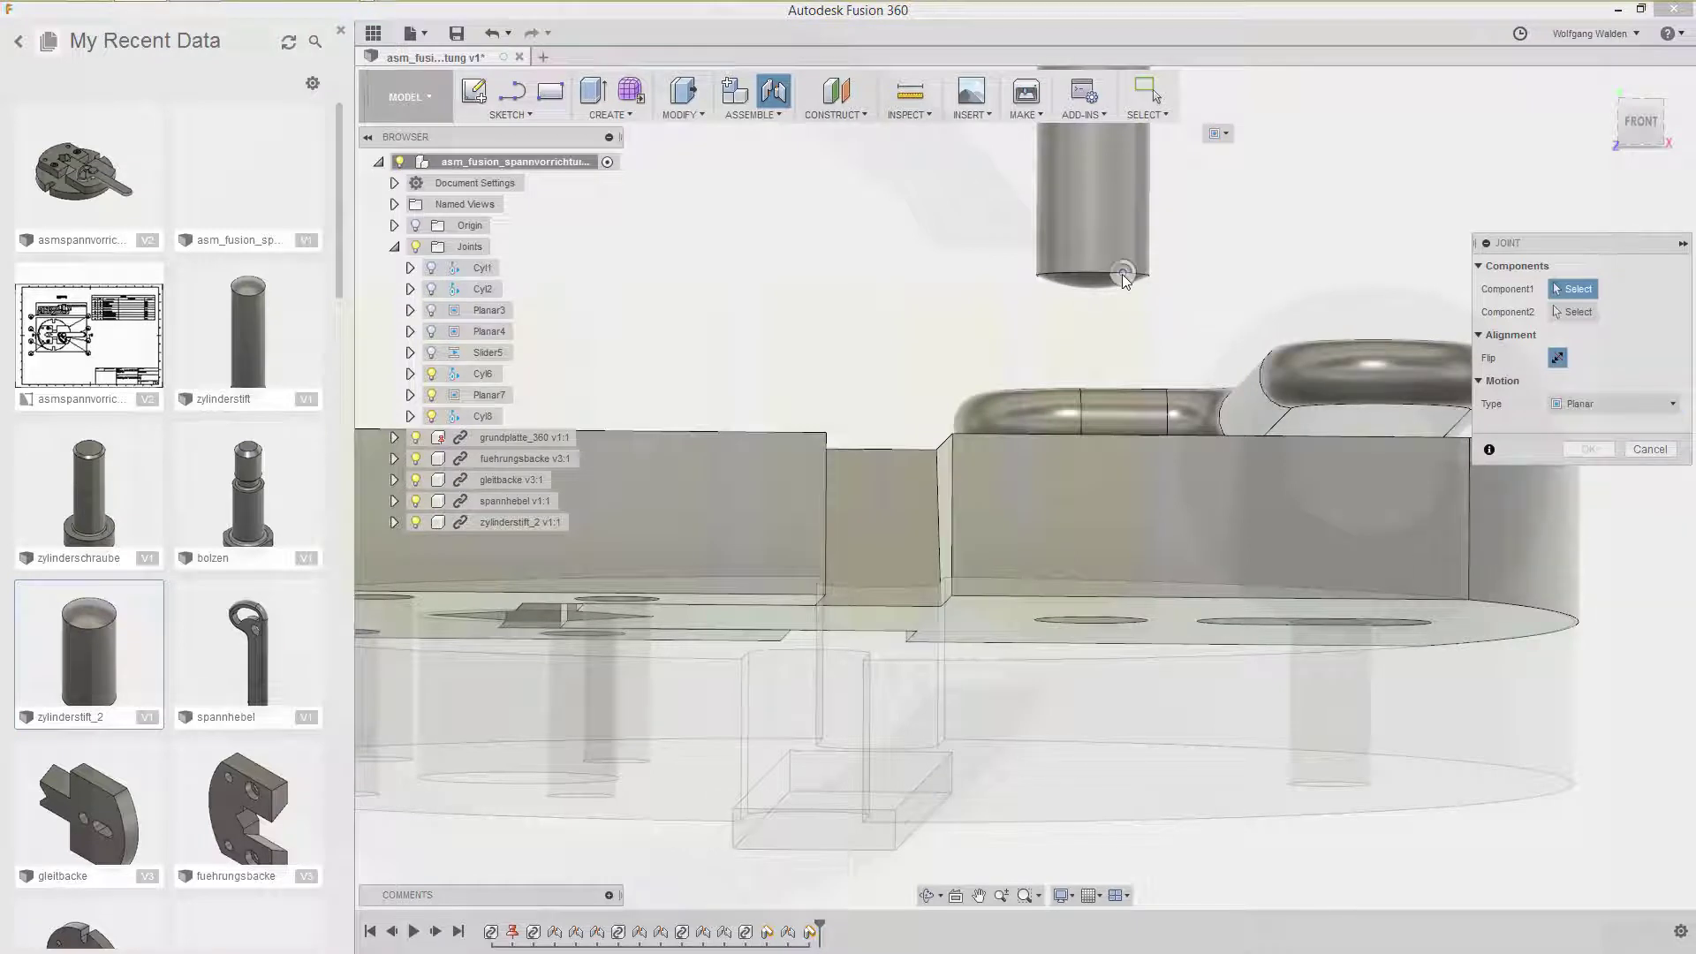
click(1096, 273)
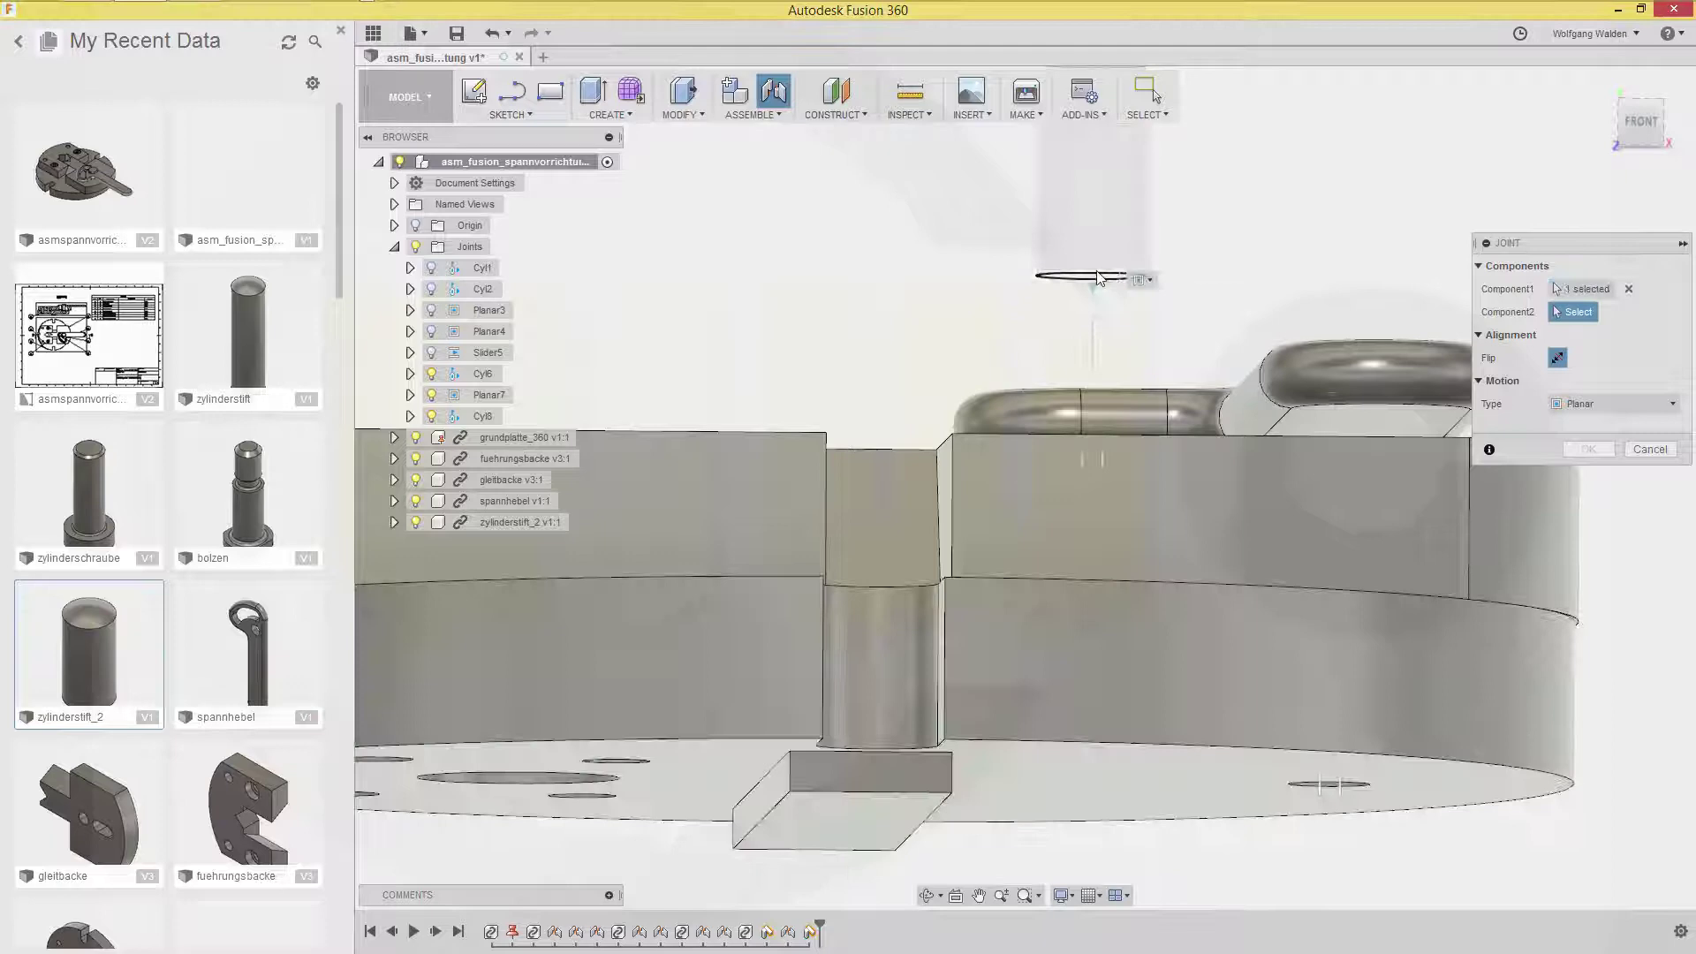
Complete the planar joint to the upper face of grundplatte_360 with Offset Z set to 5 mm.
shift+middle_drag(1133, 334, 1140, 398)
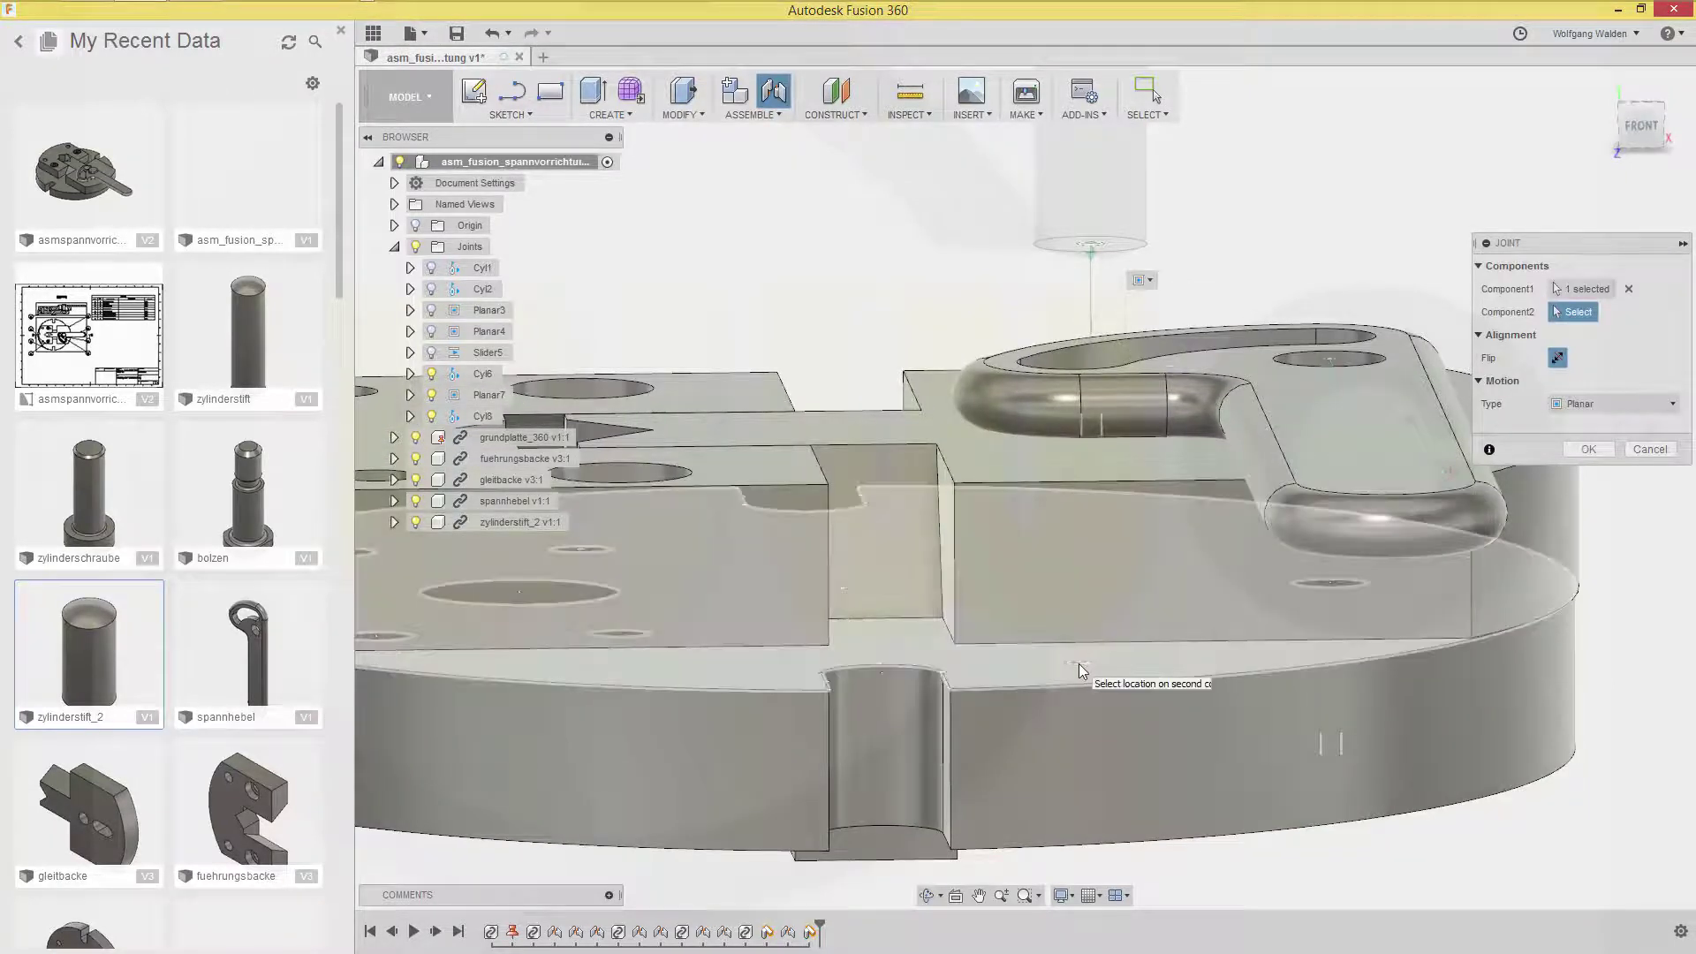
click(1078, 664)
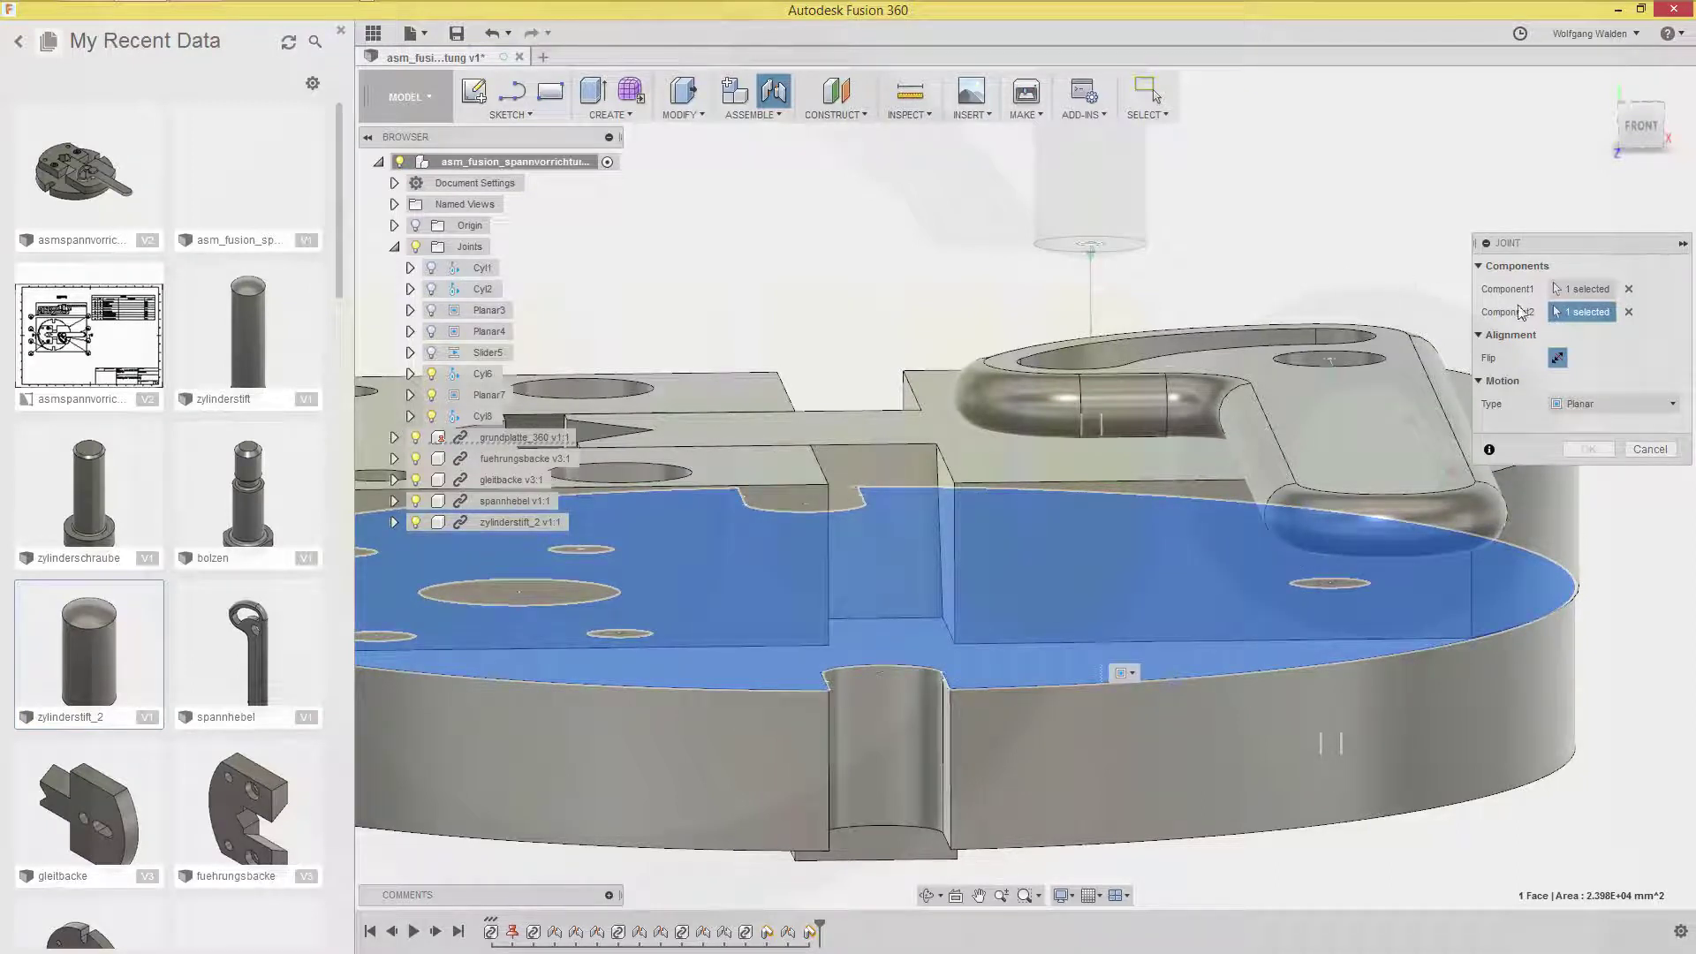
scroll(1214, 296, down, 2)
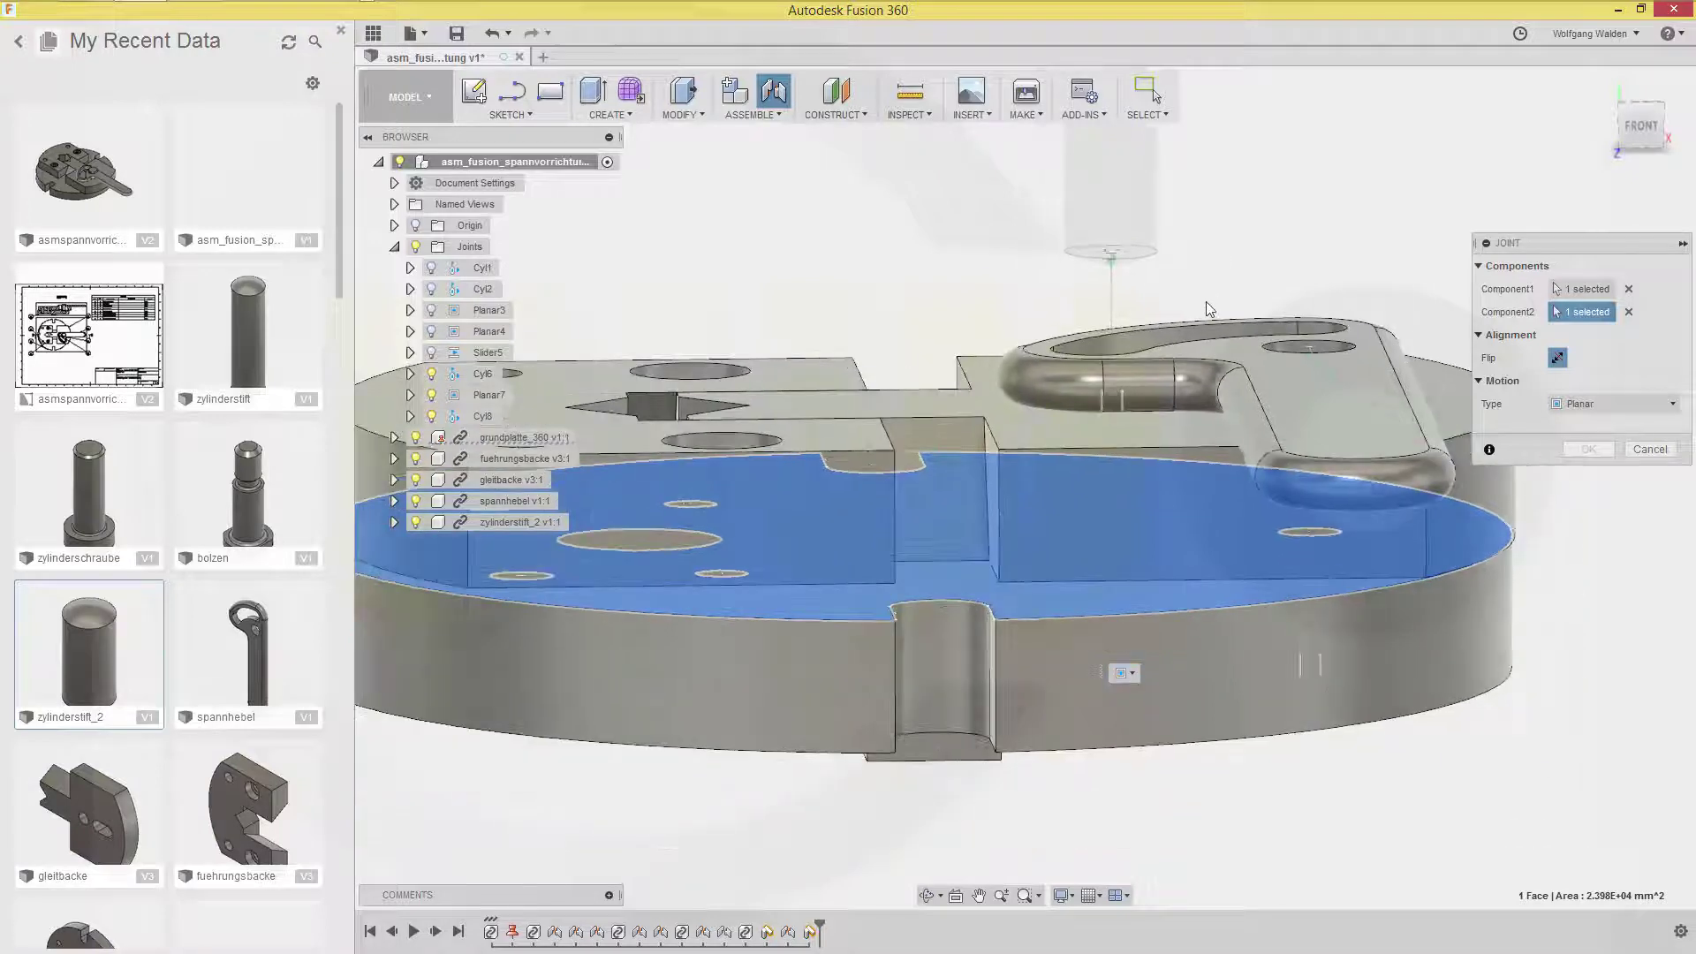
mouse_move(1268, 290)
middle_down()
mouse_move(1248, 342)
mouse_move(1251, 318)
middle_up()
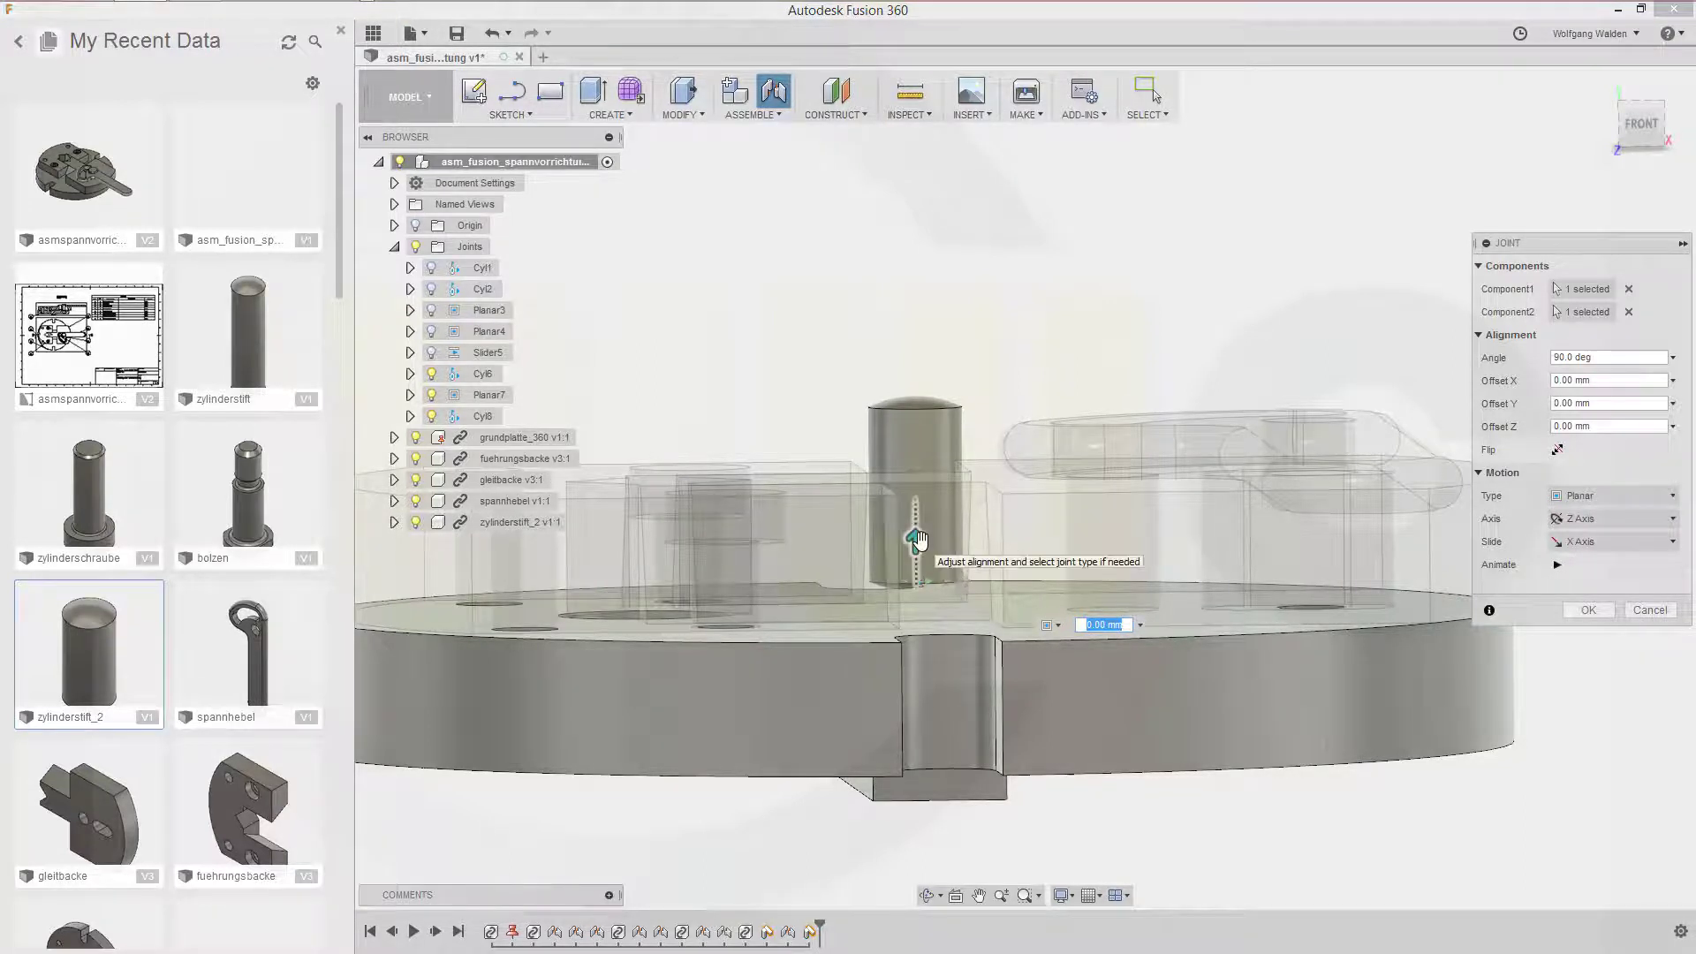
drag(916, 531, 916, 498)
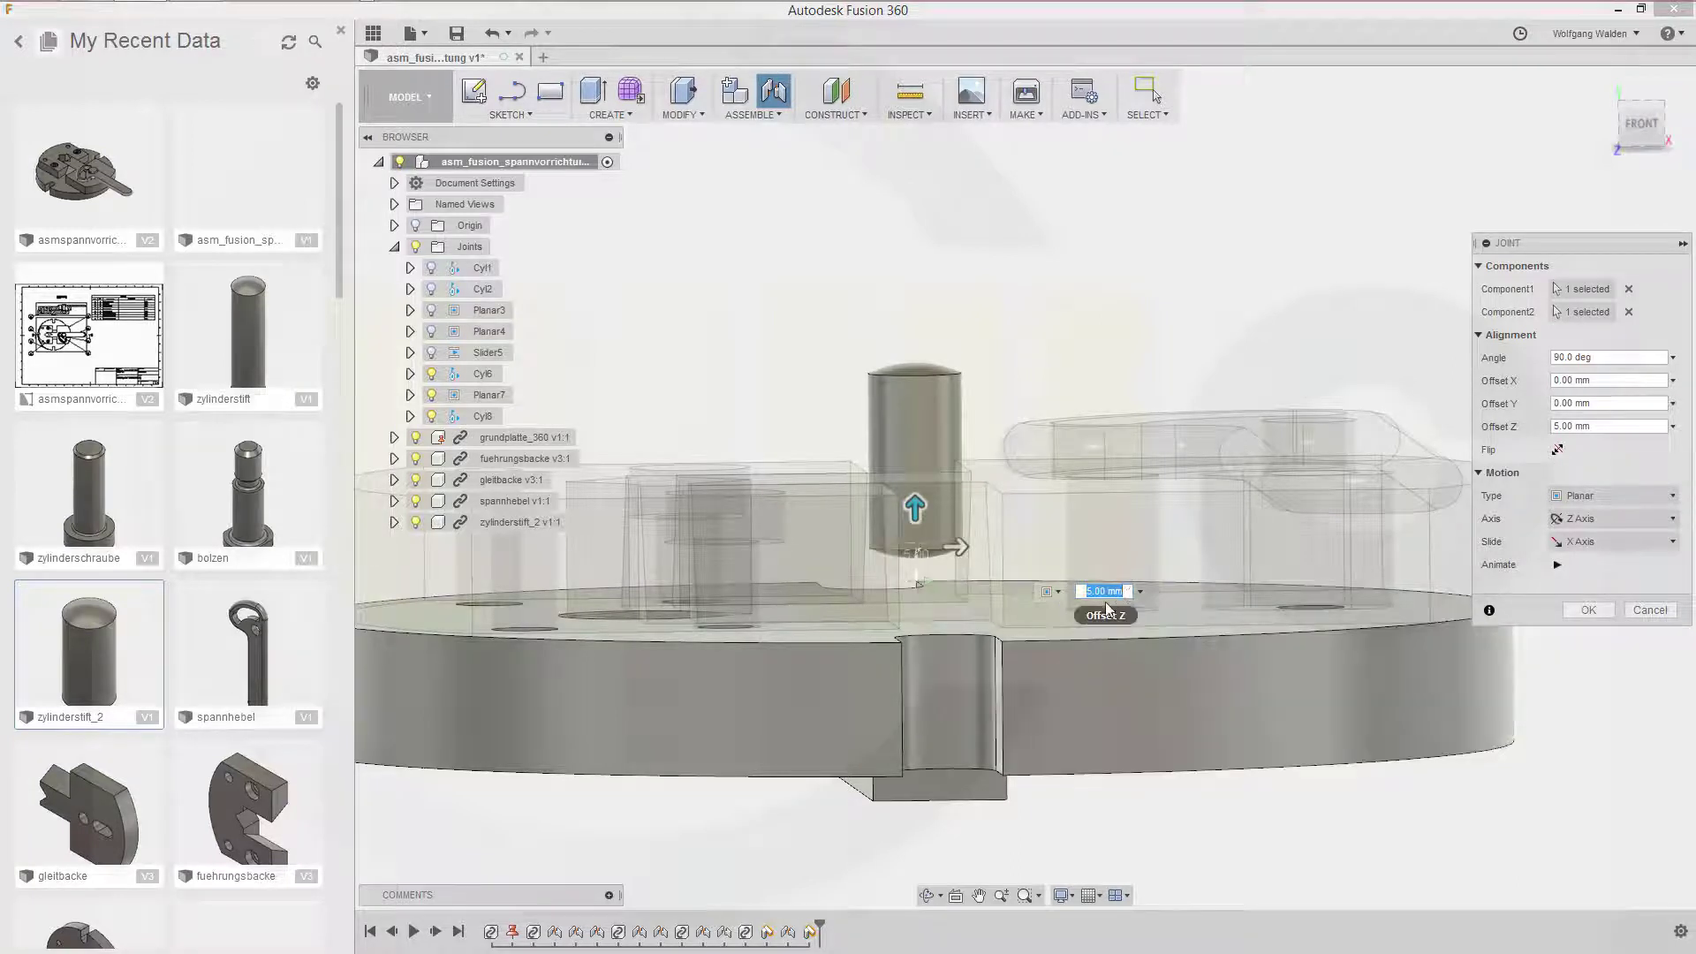
key(Return)
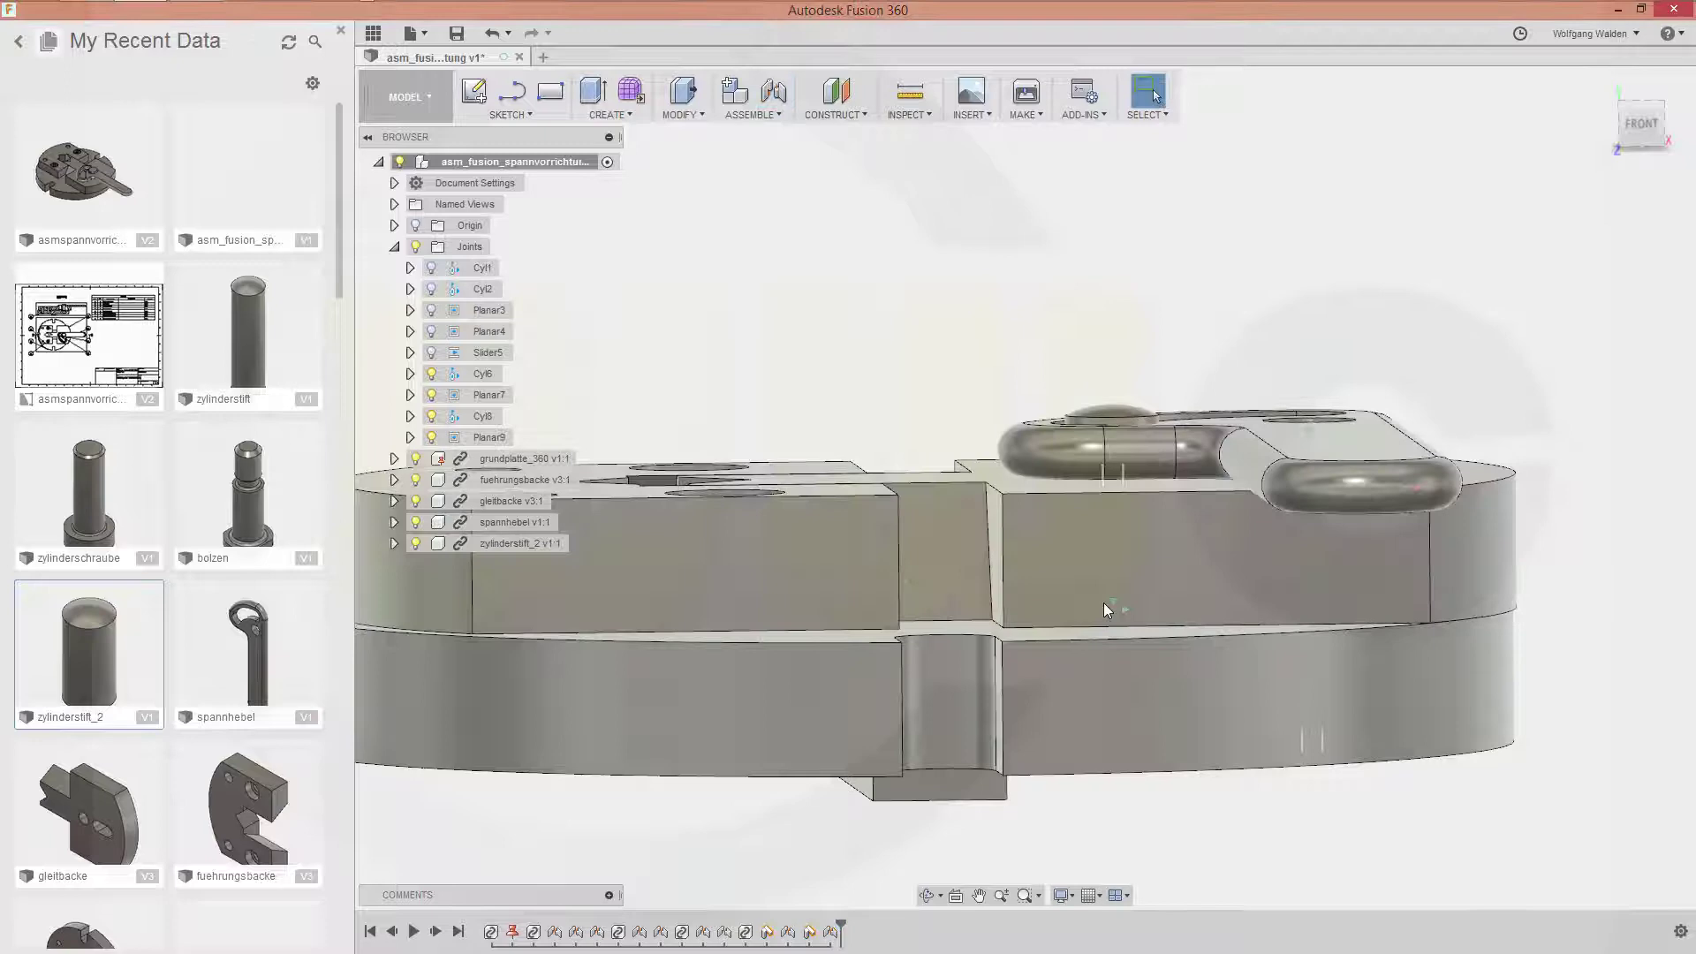
Slide the gleitbacke slightly toward the fuehrungsbacke, keeping the zylinderstift_2 at the end of the spannhebel's curved slot.
shift+middle_drag(1181, 355, 1123, 537)
shift+middle_drag(1188, 424, 1222, 528)
scroll(1222, 529, down, 2)
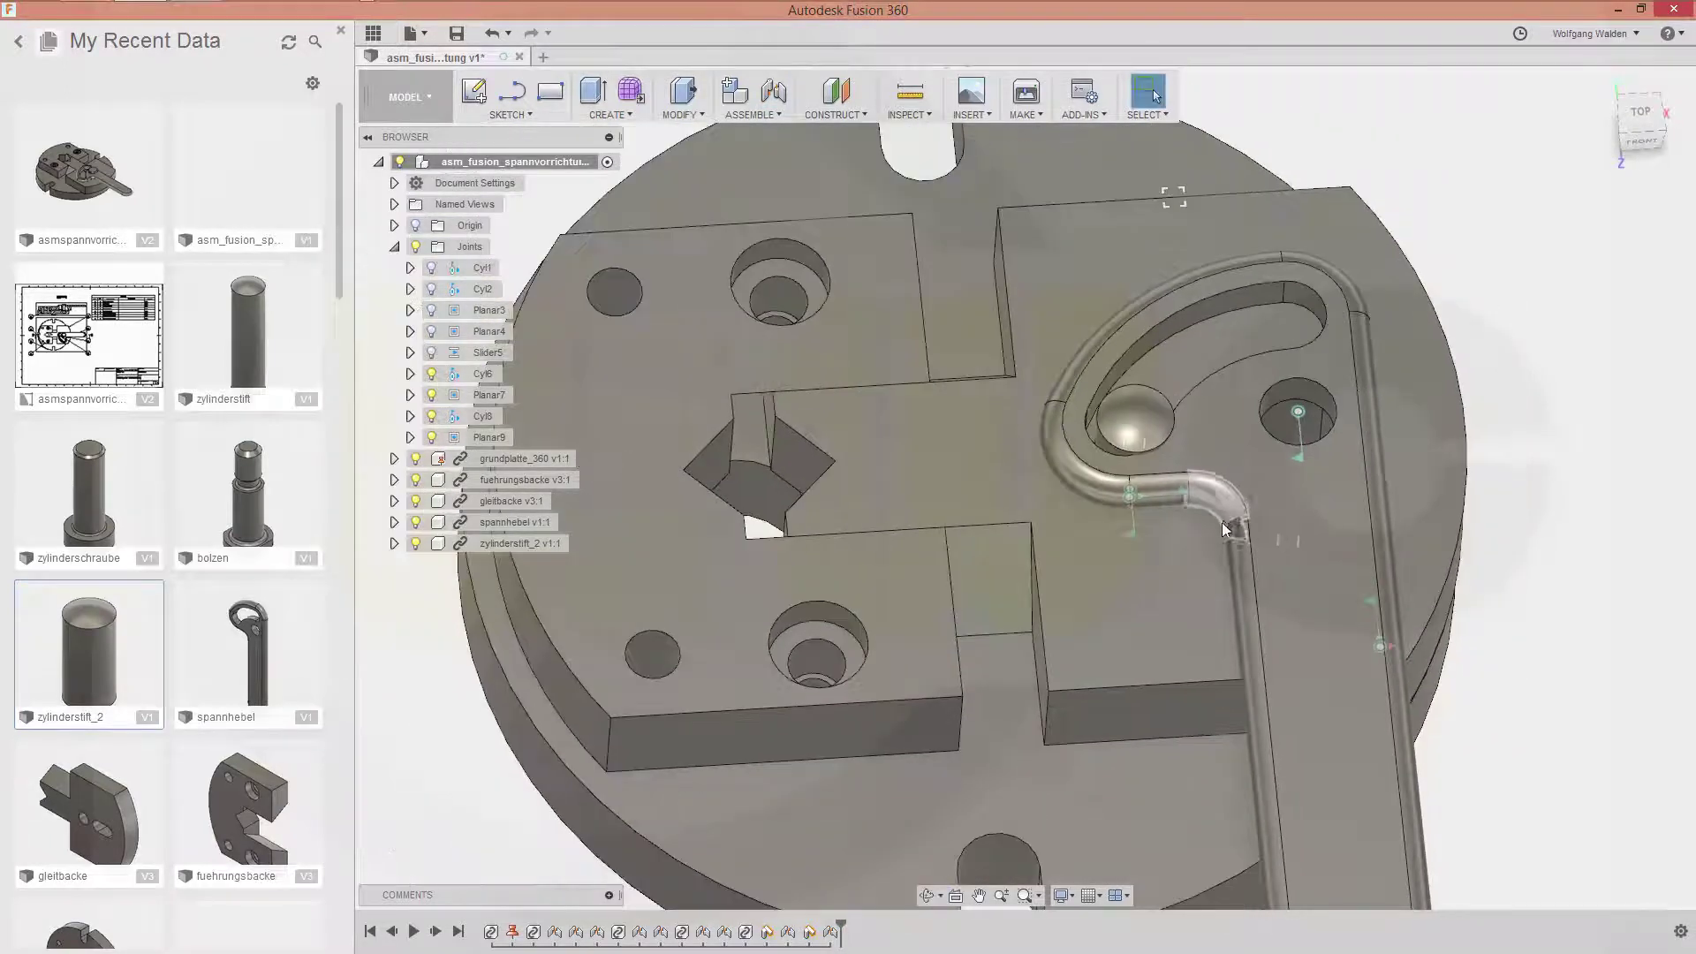
middle_drag(1208, 632, 1159, 650)
drag(1160, 654, 1053, 660)
drag(1236, 864, 1233, 787)
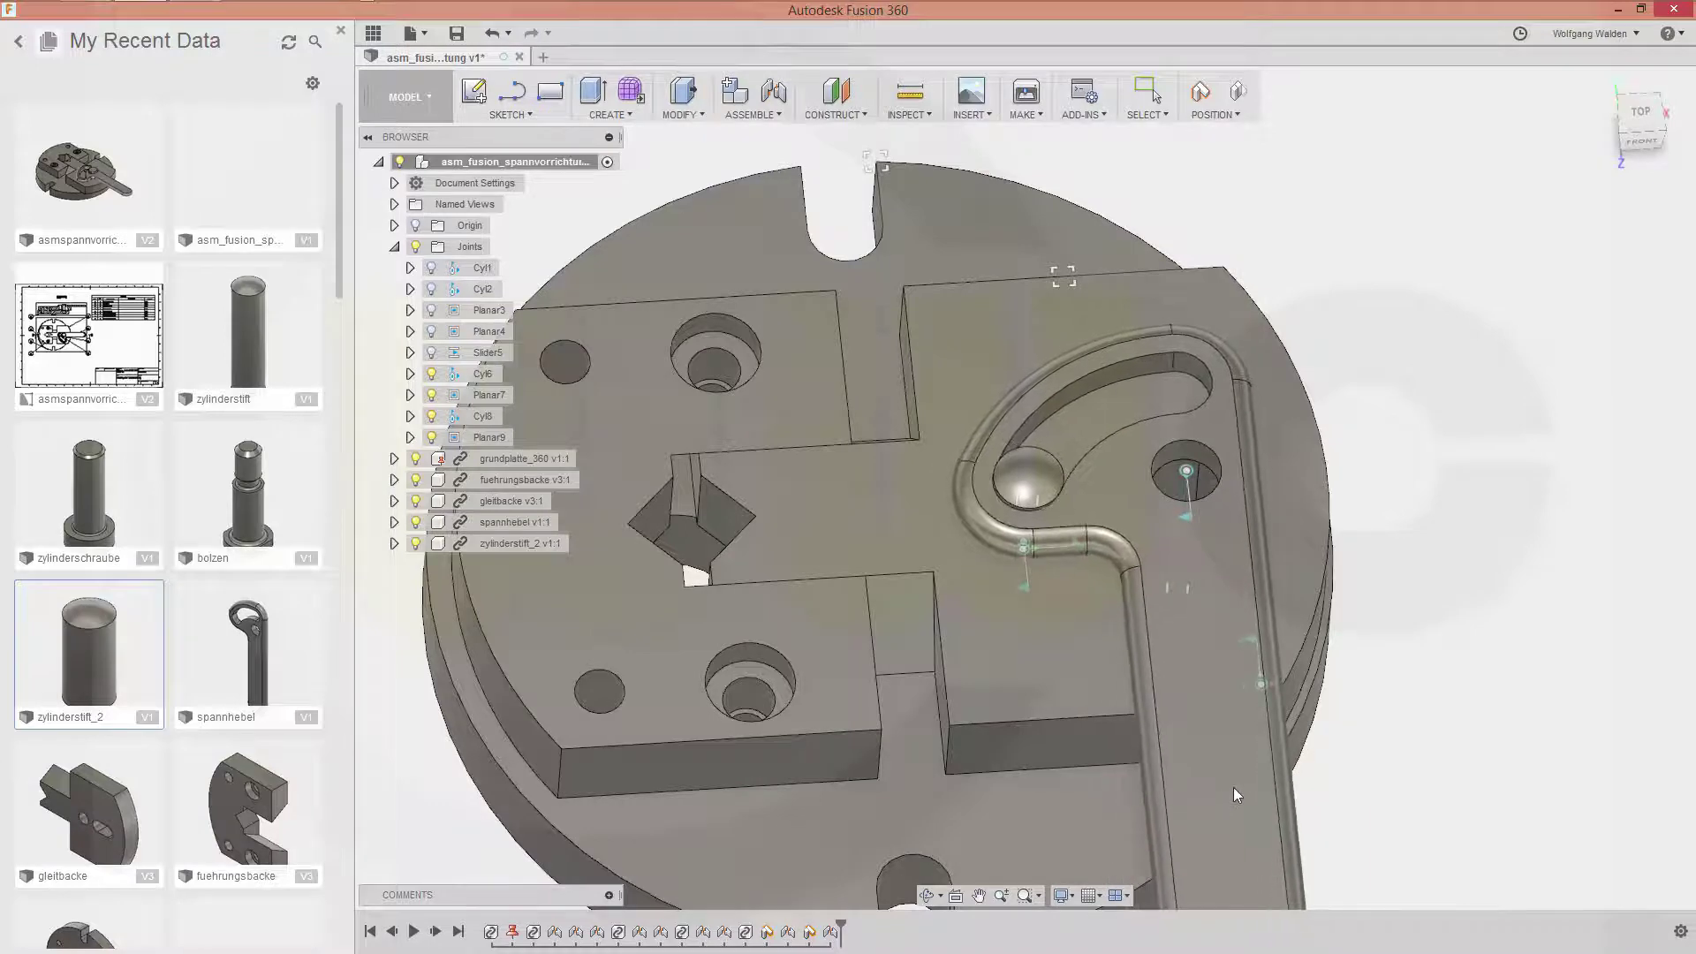
shift+middle_drag(1186, 629, 1180, 674)
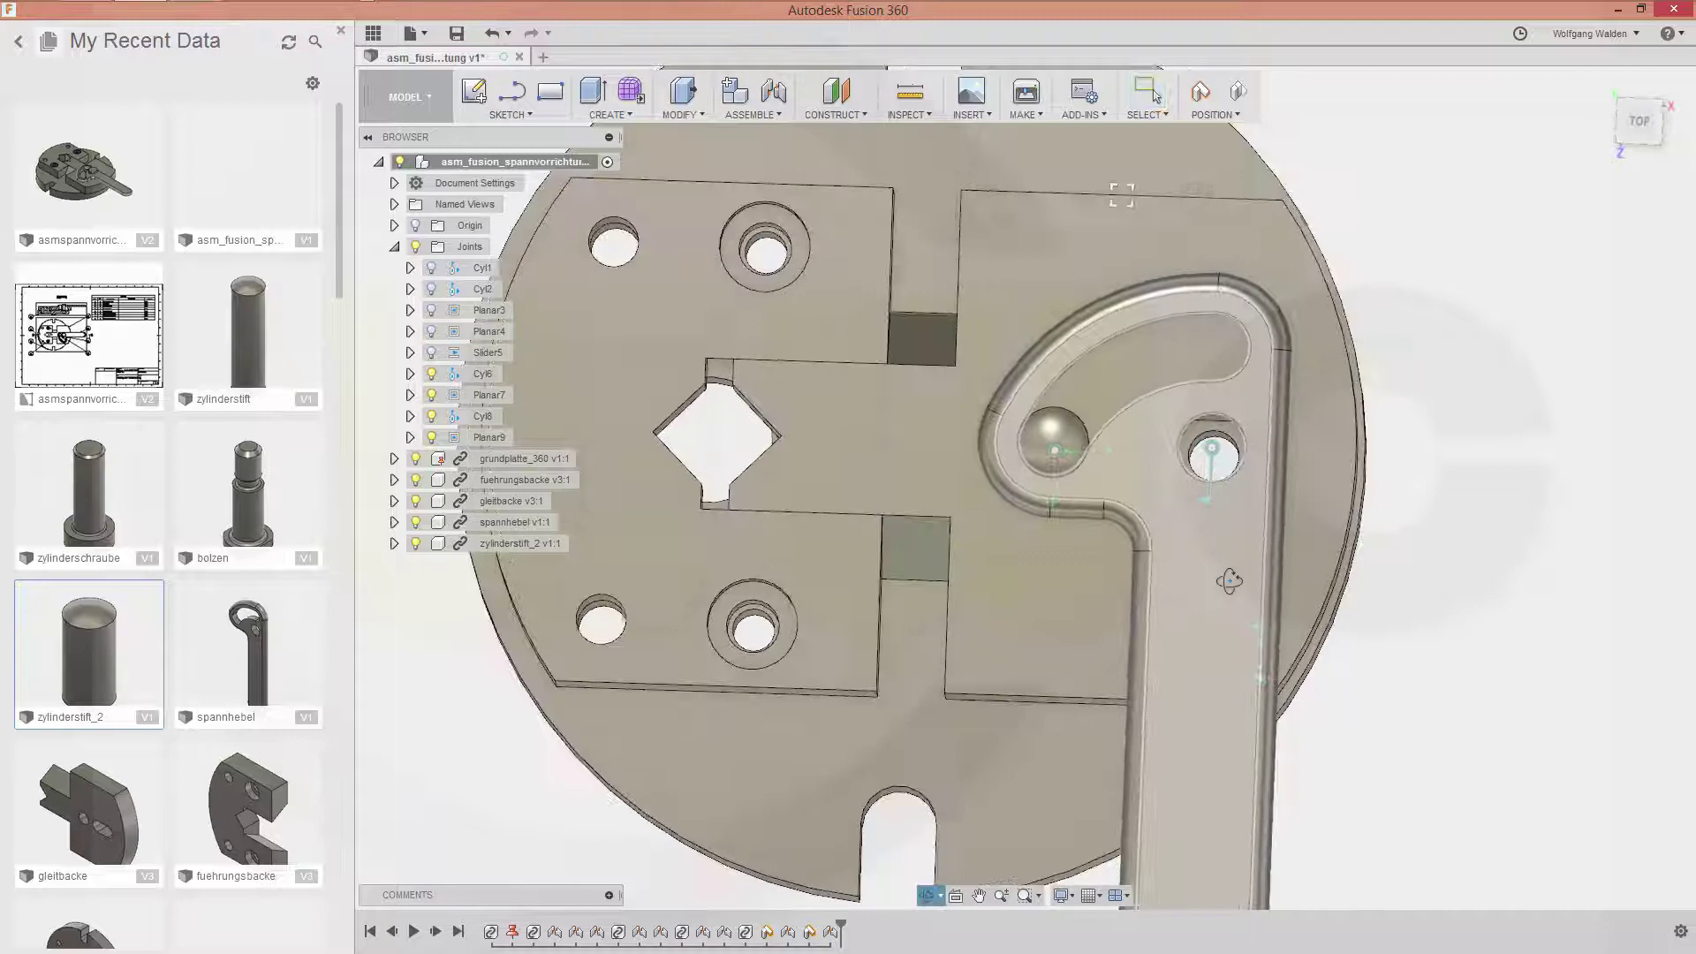
shift+middle_drag(1231, 579, 1076, 417)
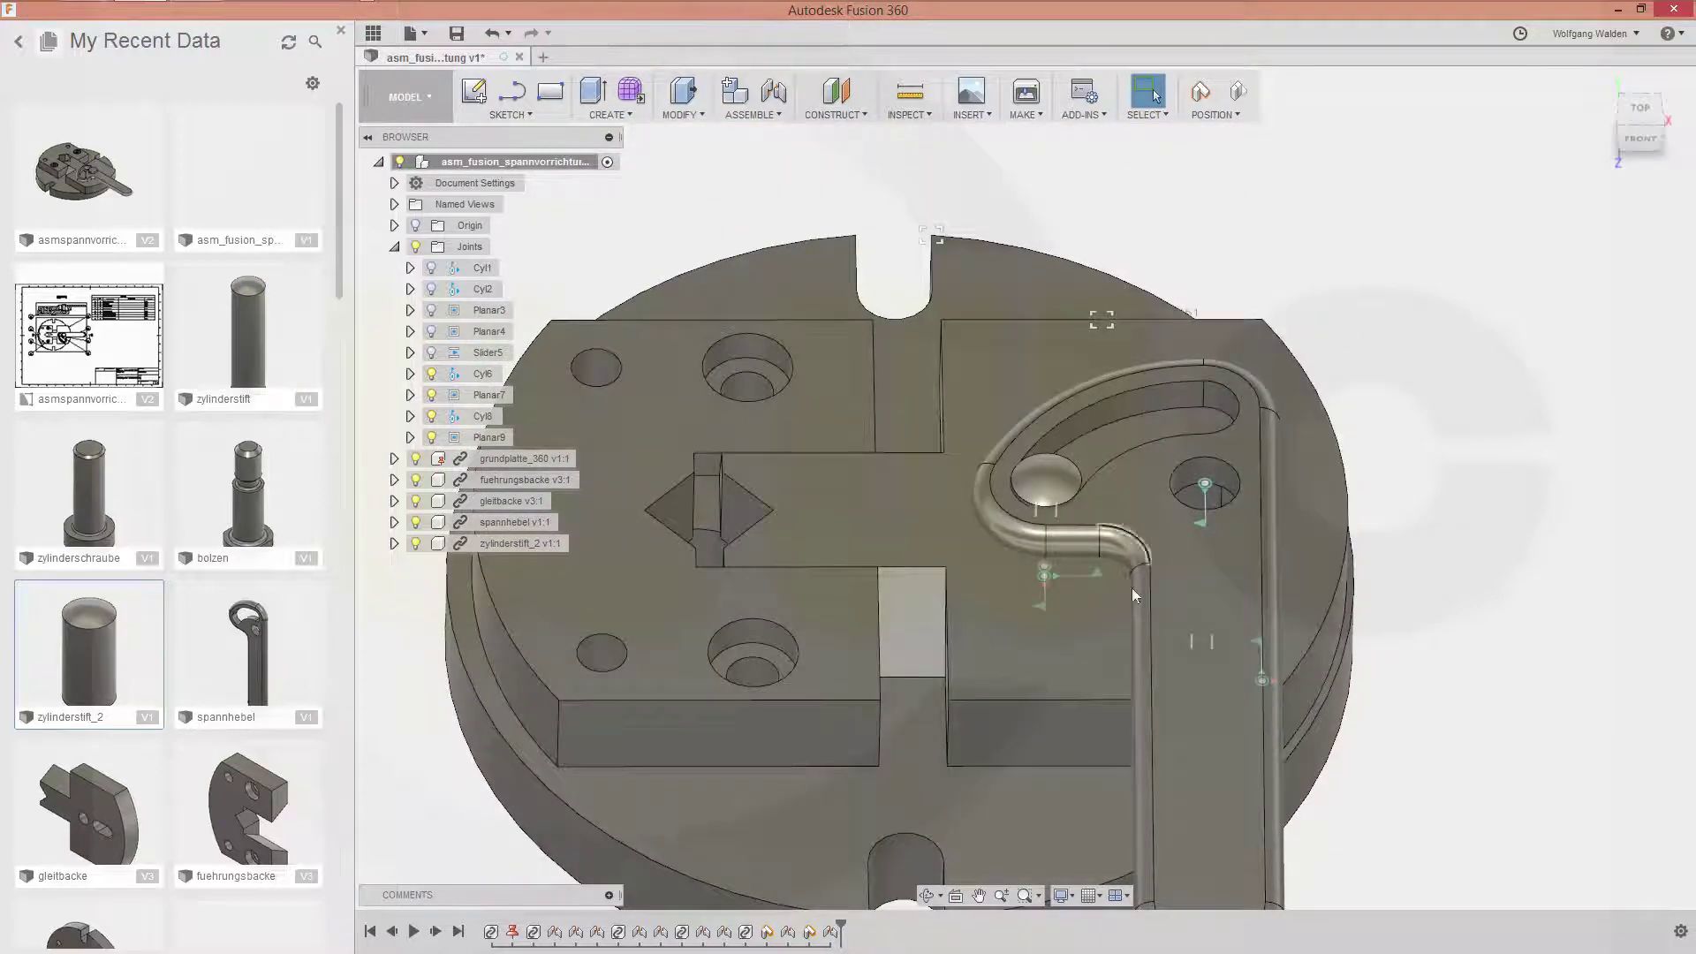
shift+middle_drag(1205, 607, 1170, 538)
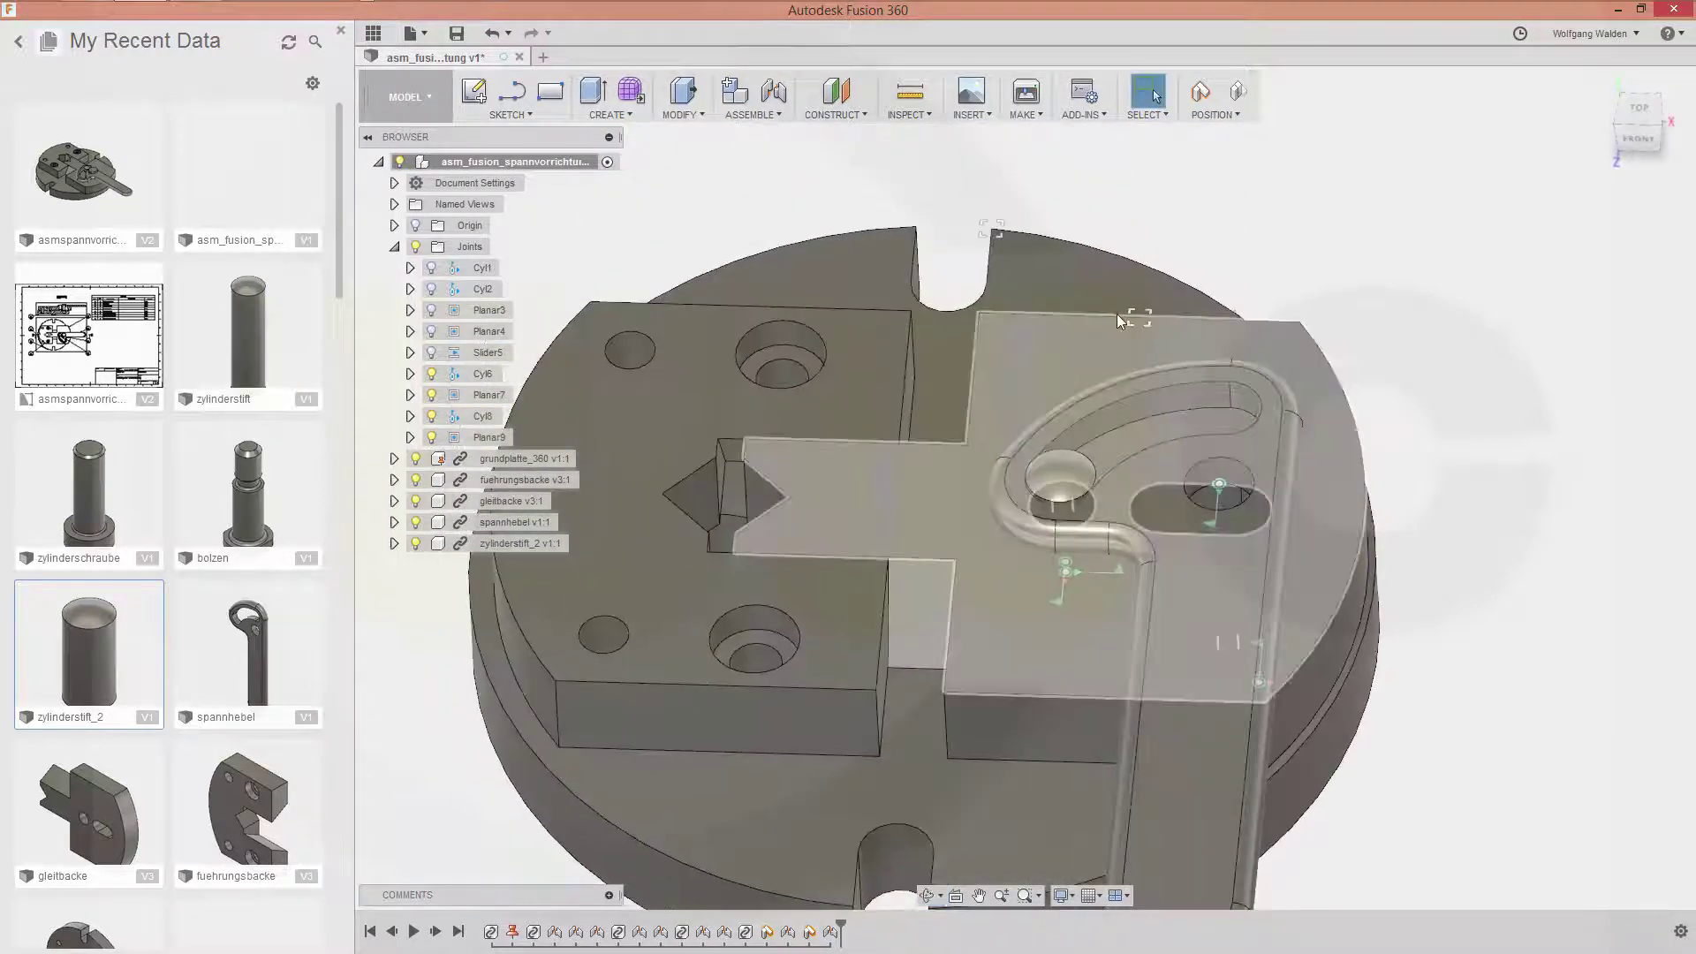
mouse_move(999, 192)
middle_down()
mouse_move(1026, 212)
mouse_move(1007, 220)
middle_up()
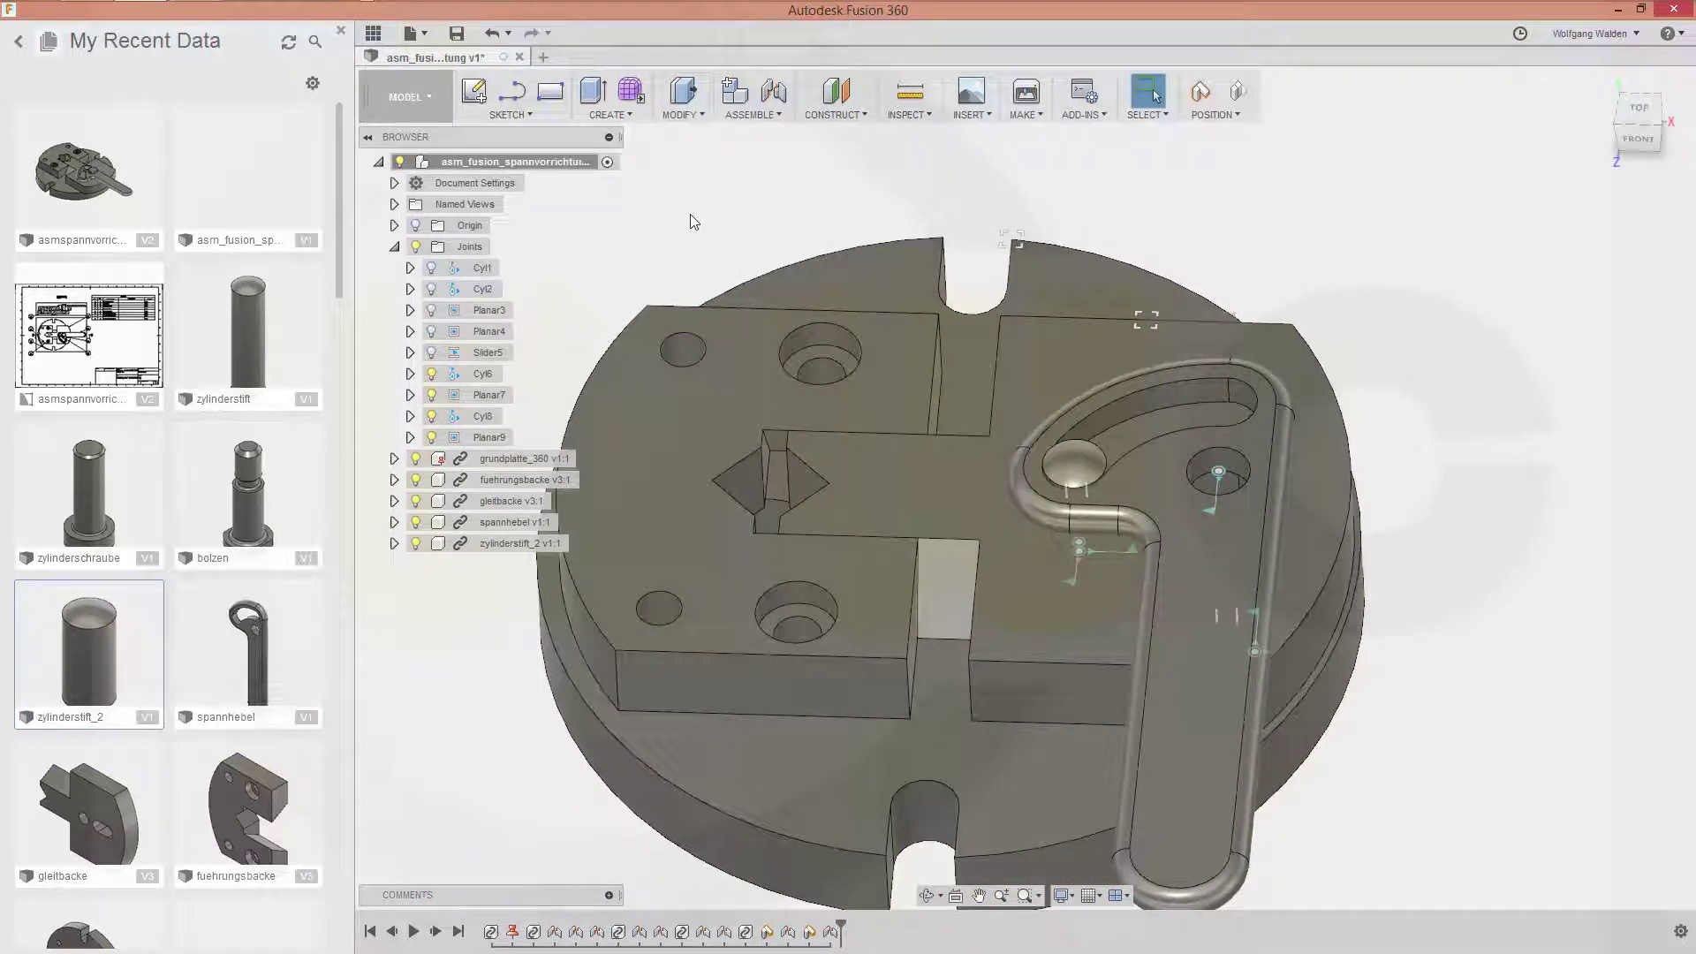
Hide the joint symbols of Cyl6, Planar7, Cyl8 and Planar9 and collapse the Joints folder.
right_click(656, 228)
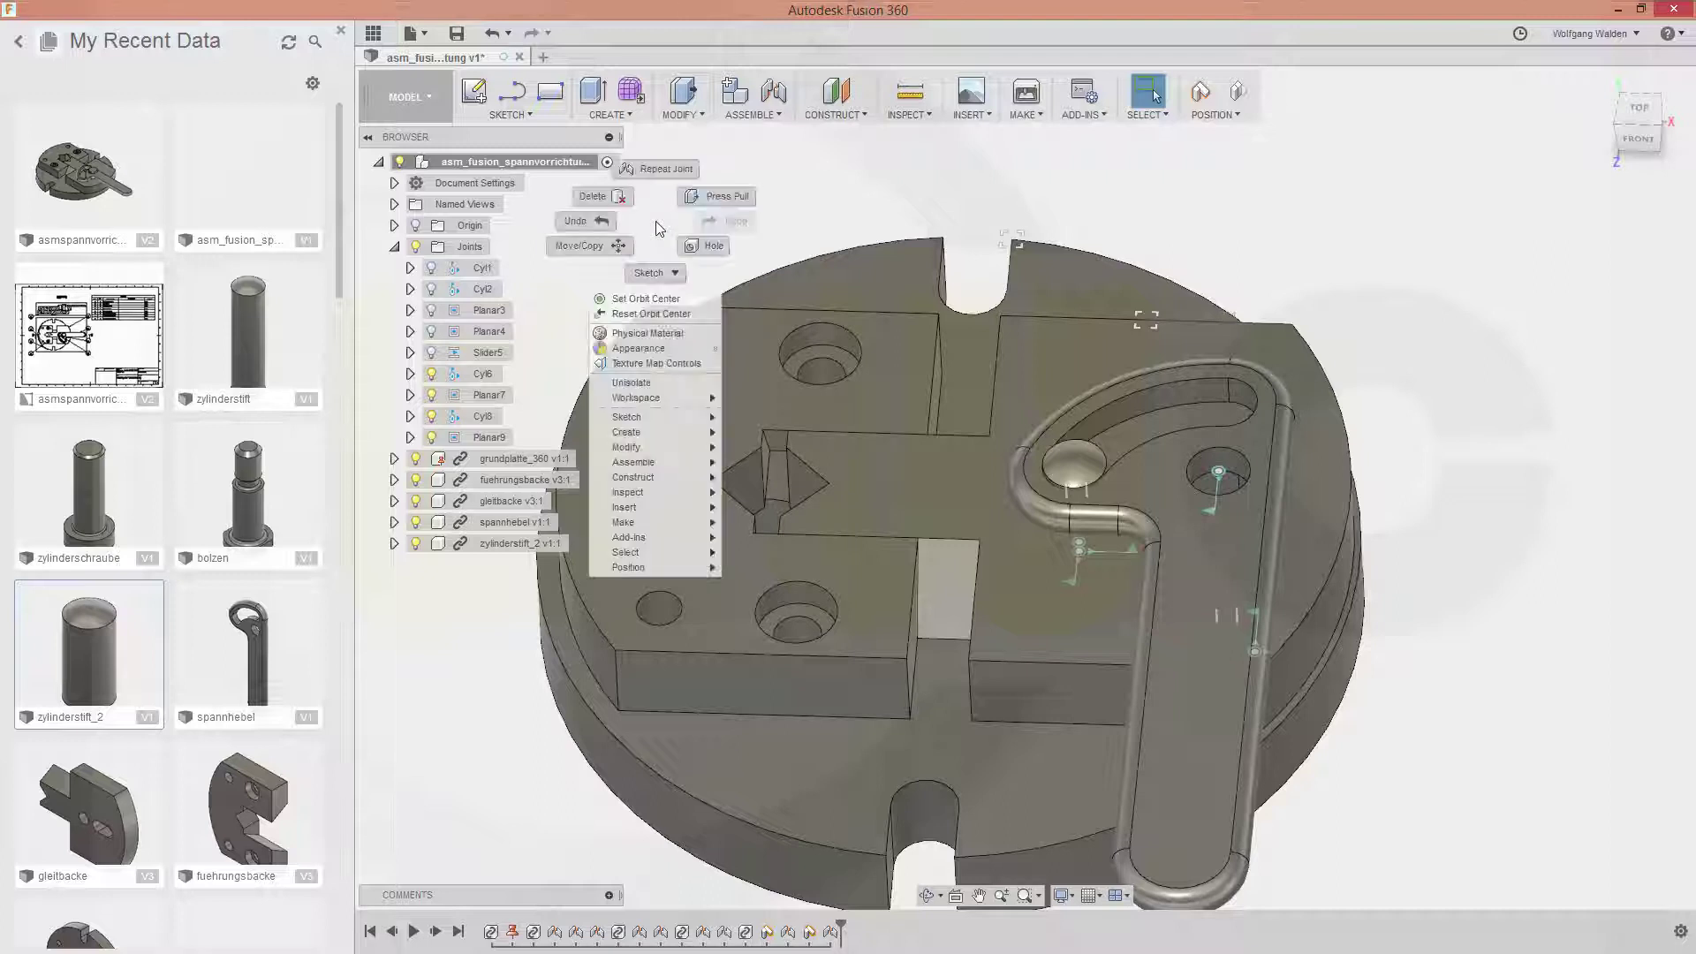
click(799, 201)
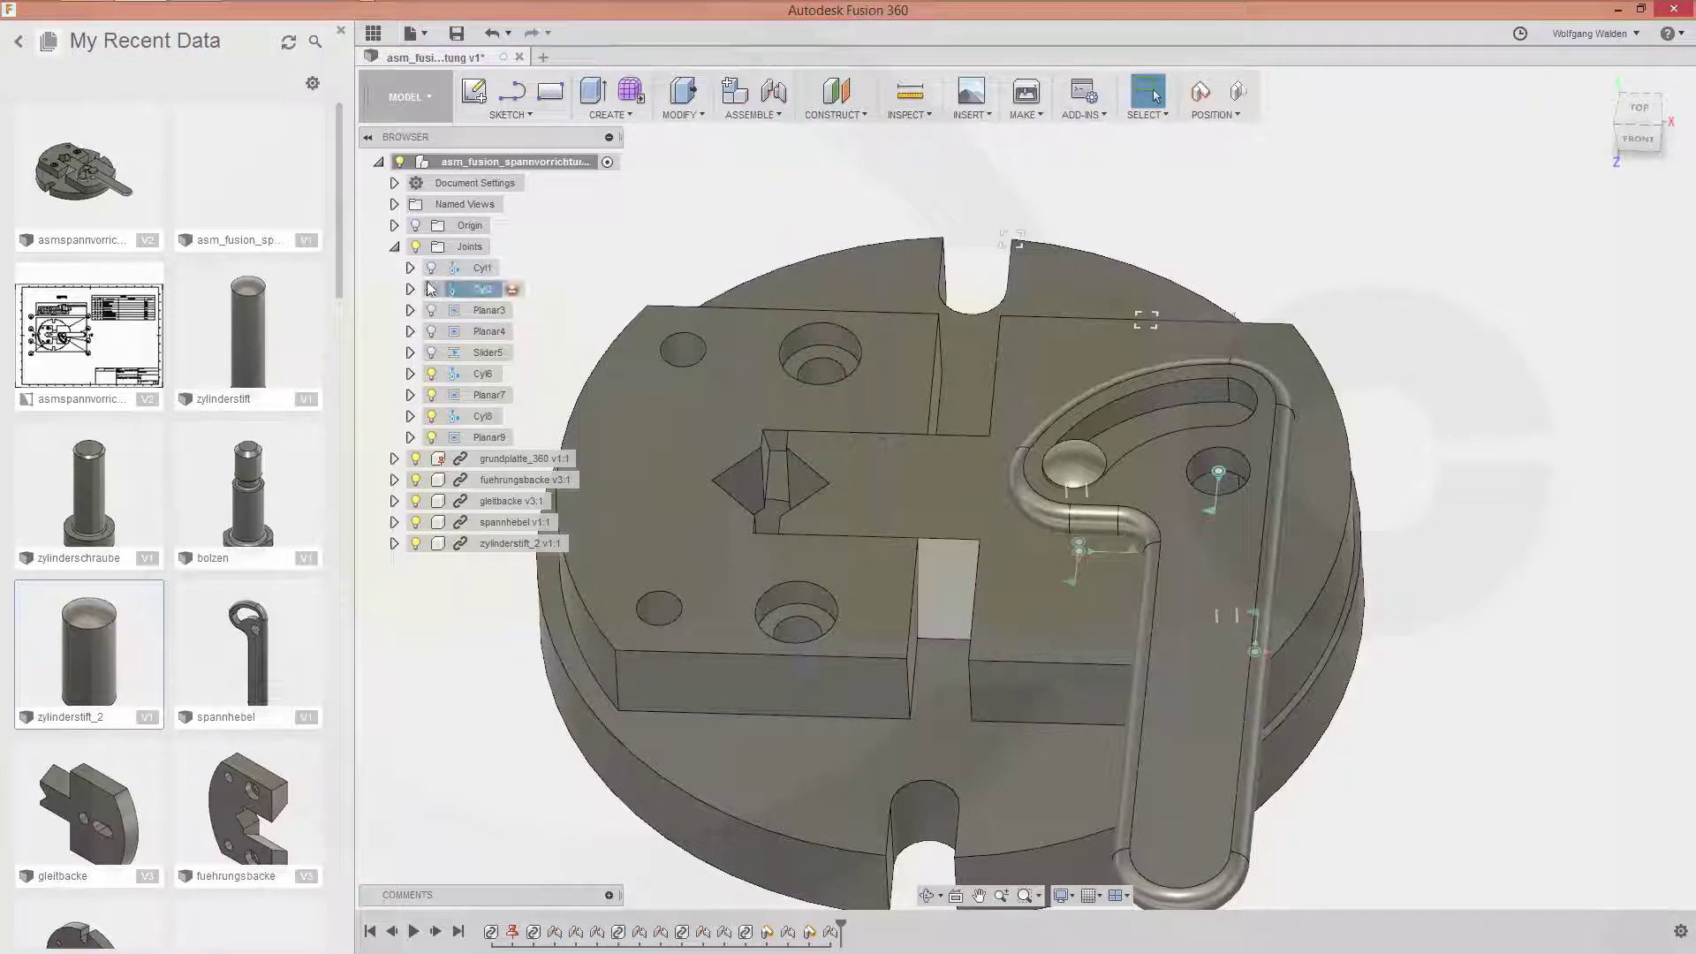
click(433, 381)
click(430, 377)
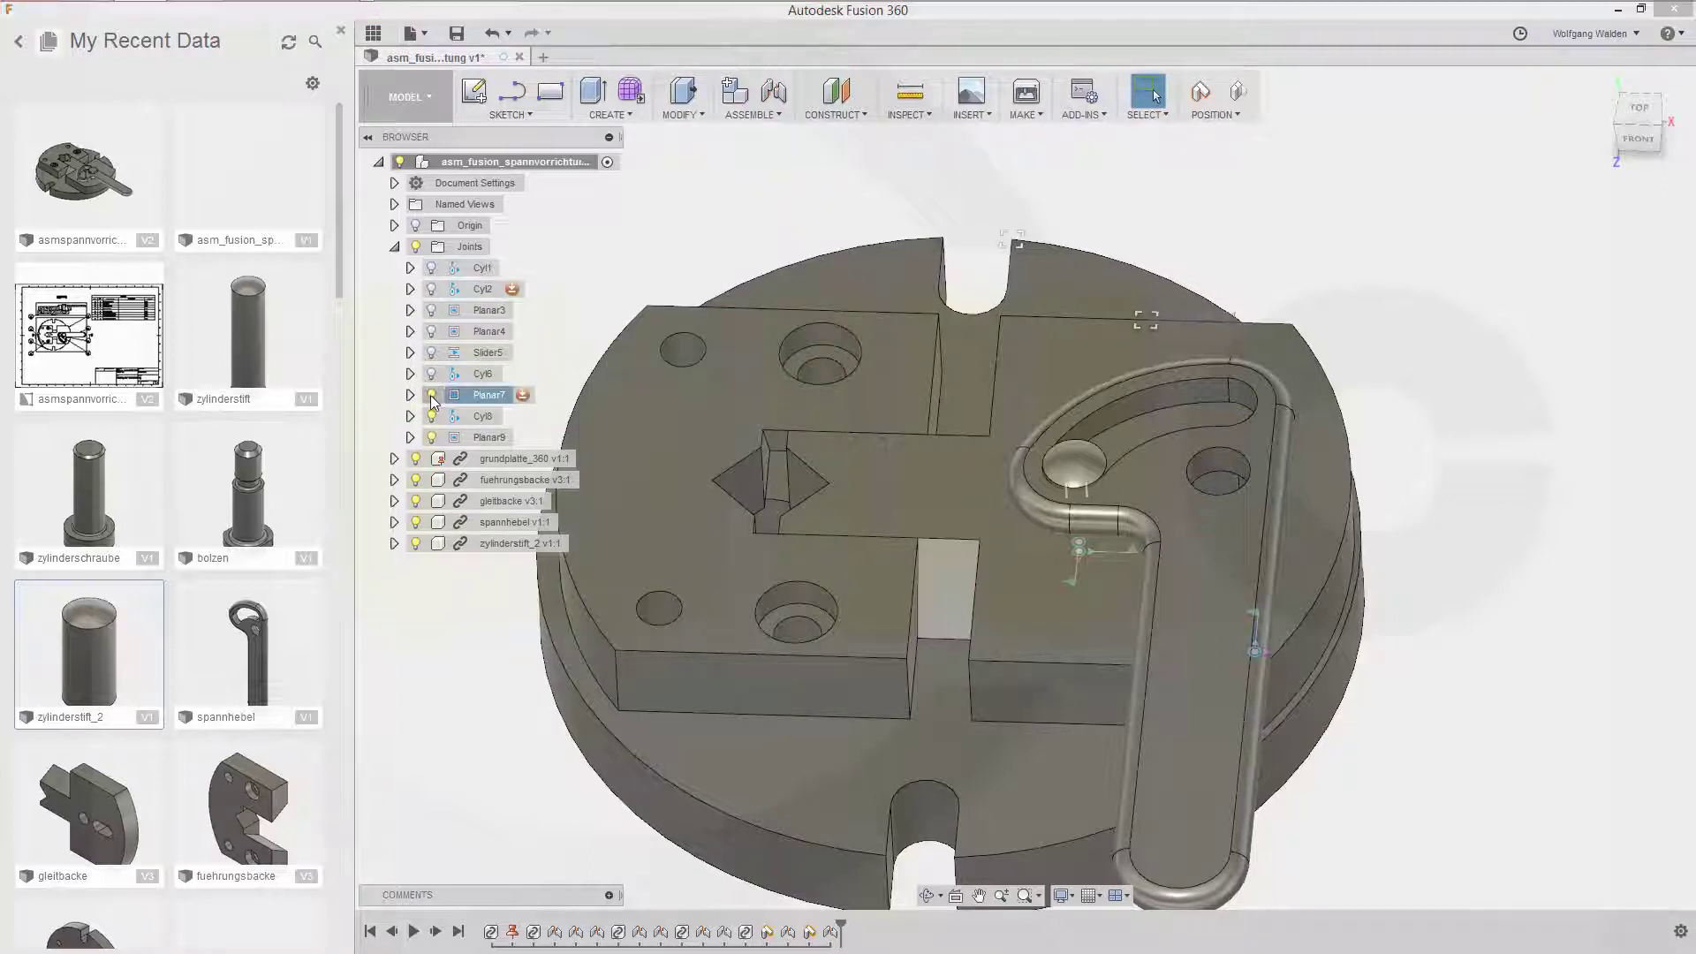
click(431, 397)
click(431, 418)
click(431, 438)
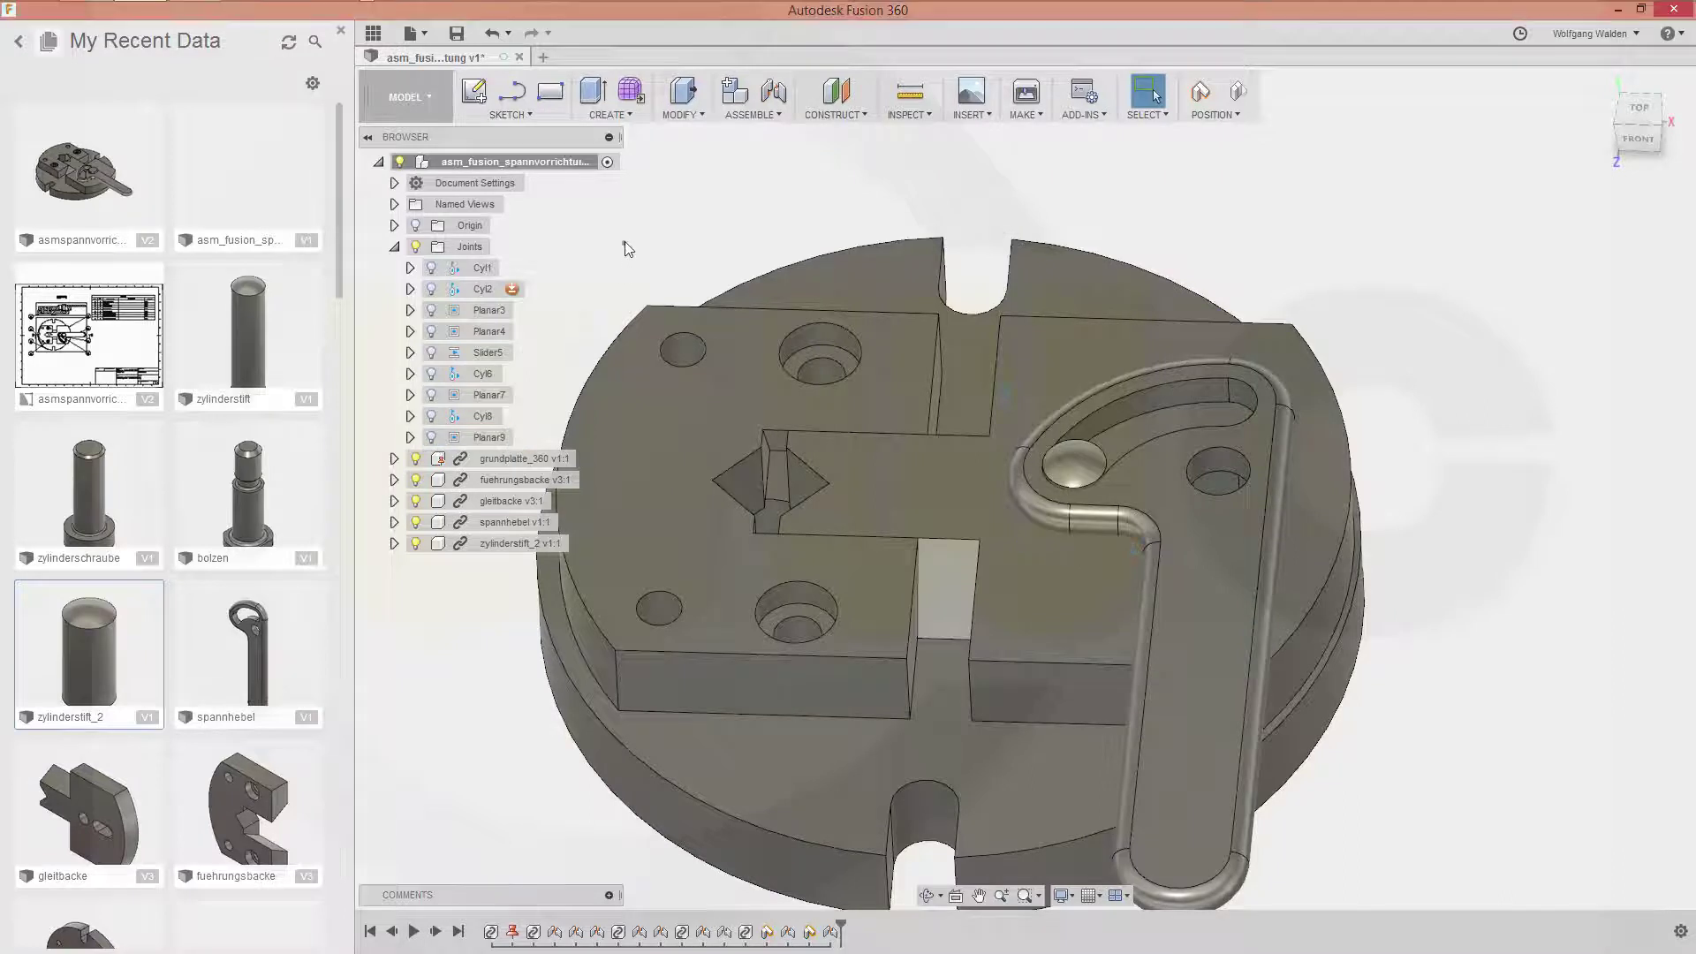
click(395, 248)
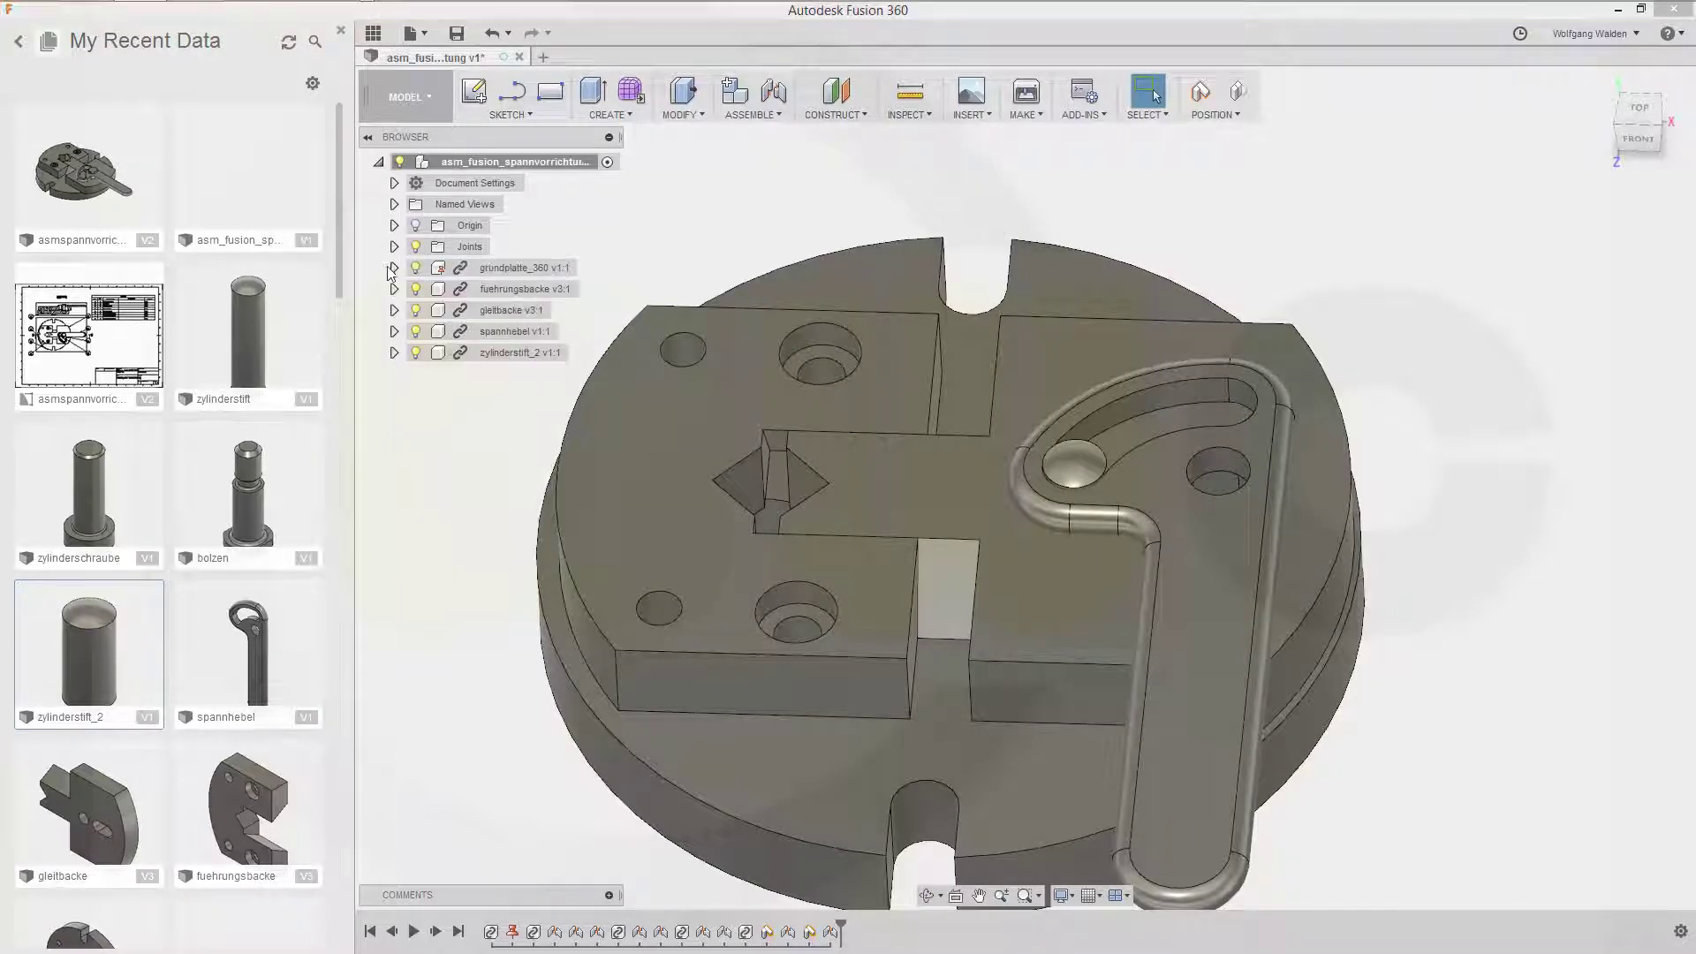
right_click(511, 268)
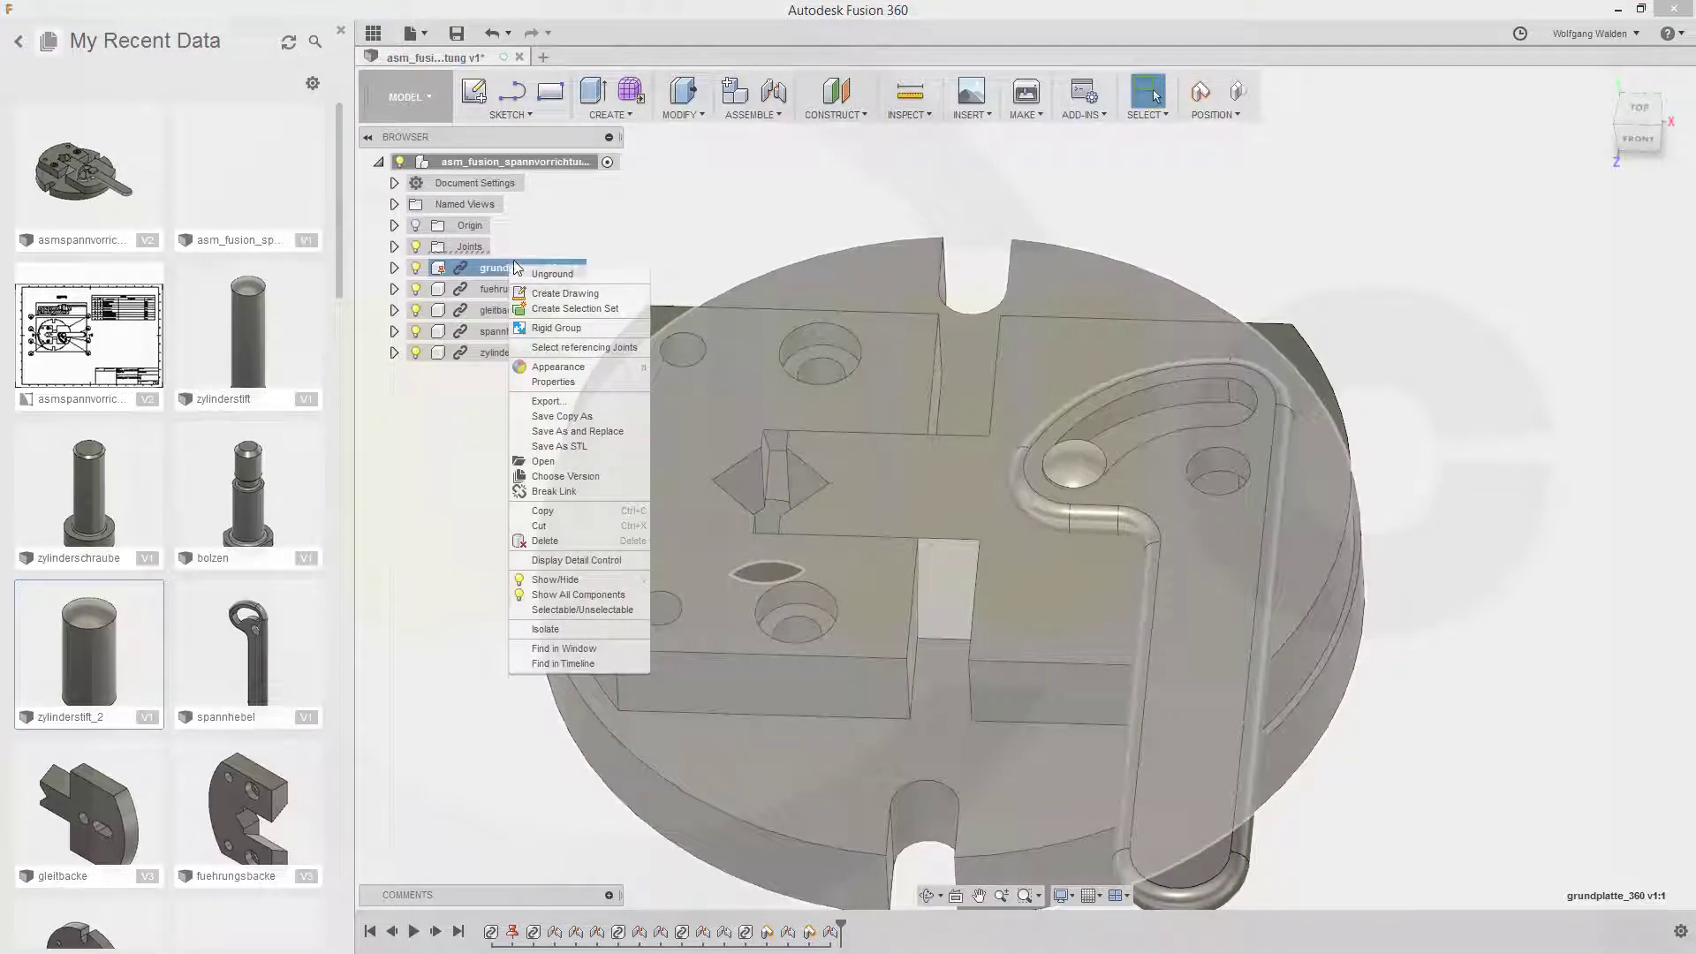
click(580, 295)
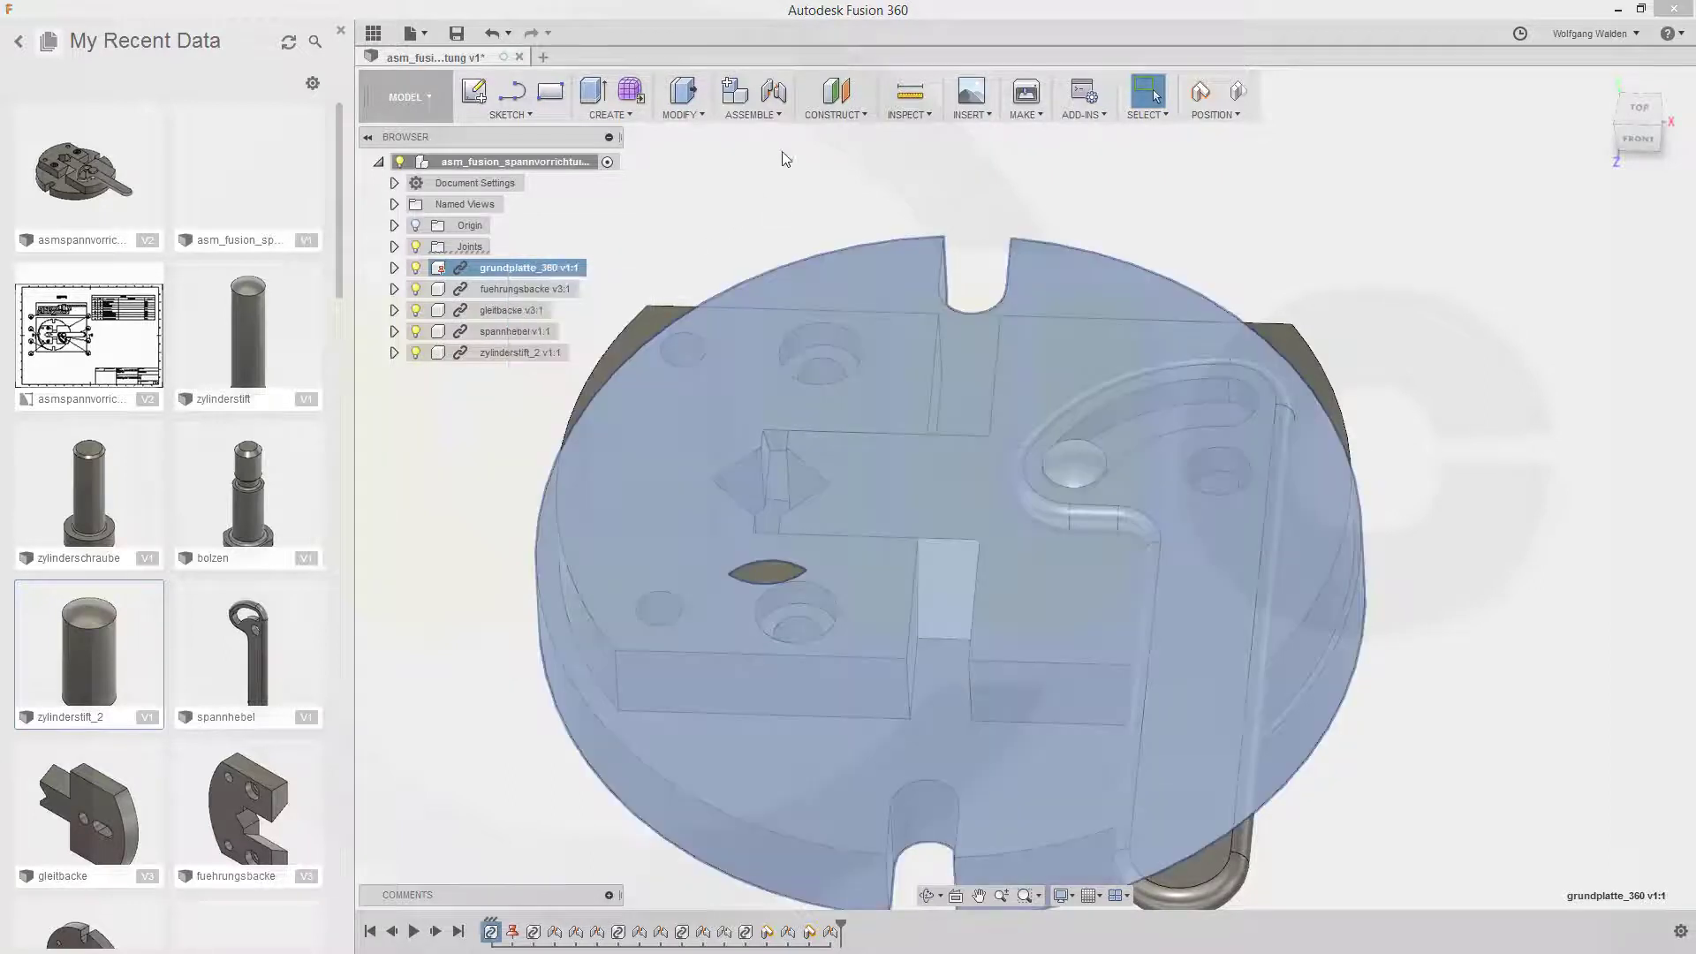
click(778, 101)
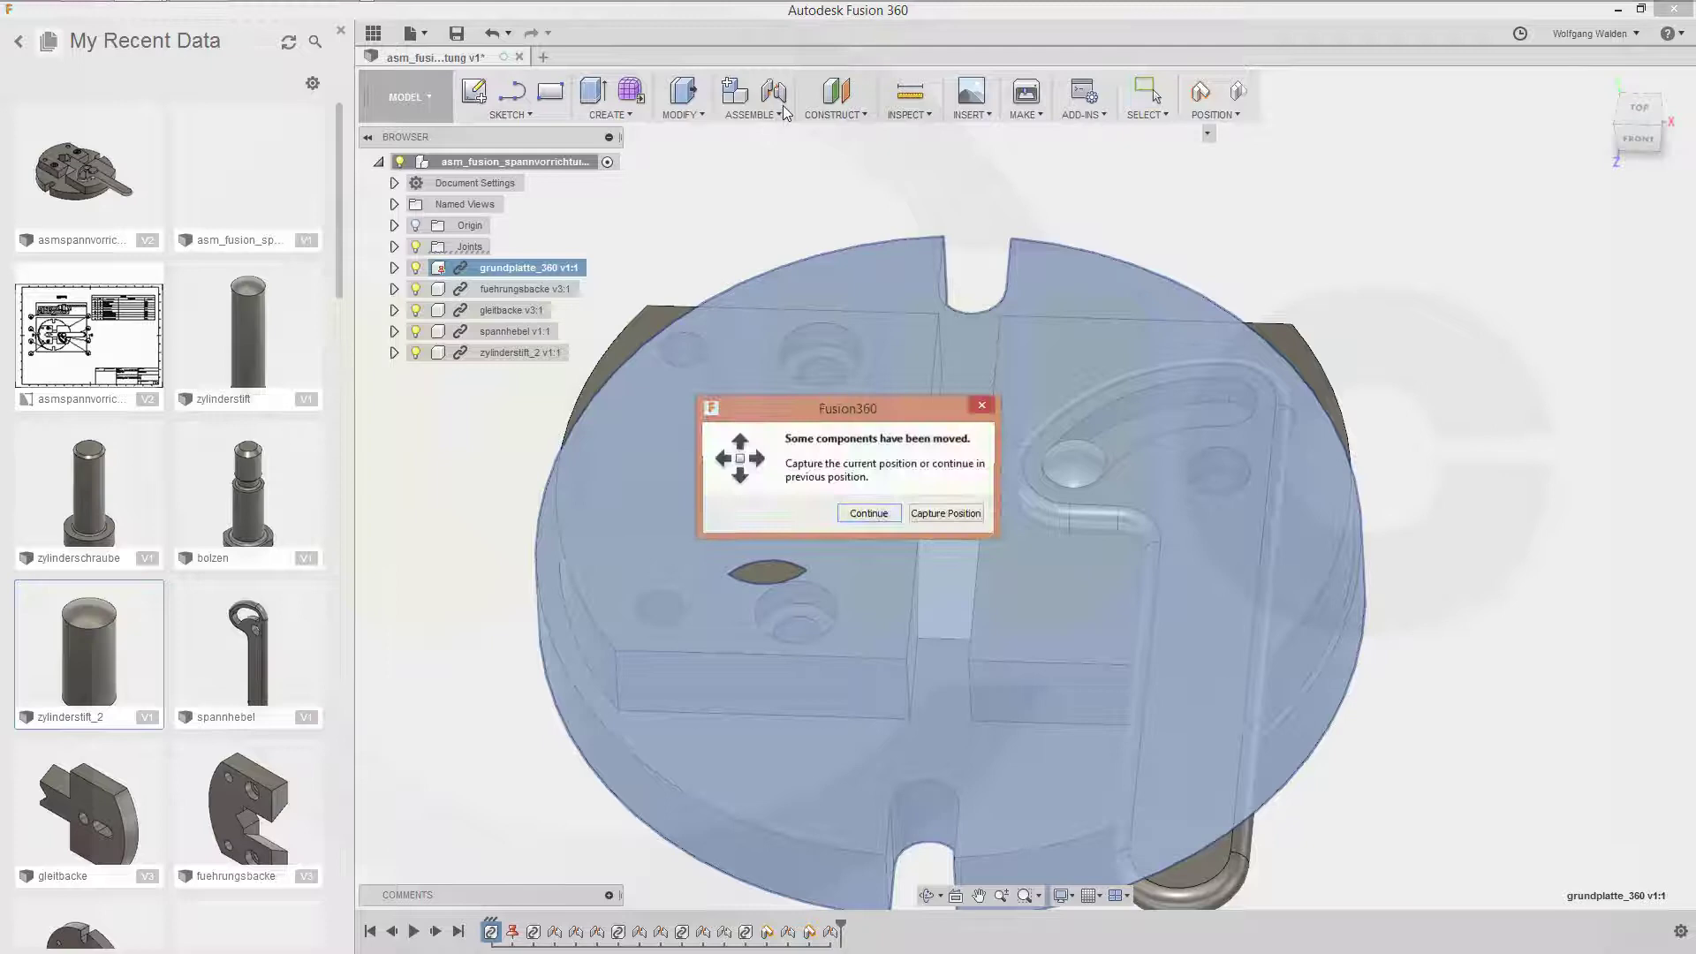
click(948, 511)
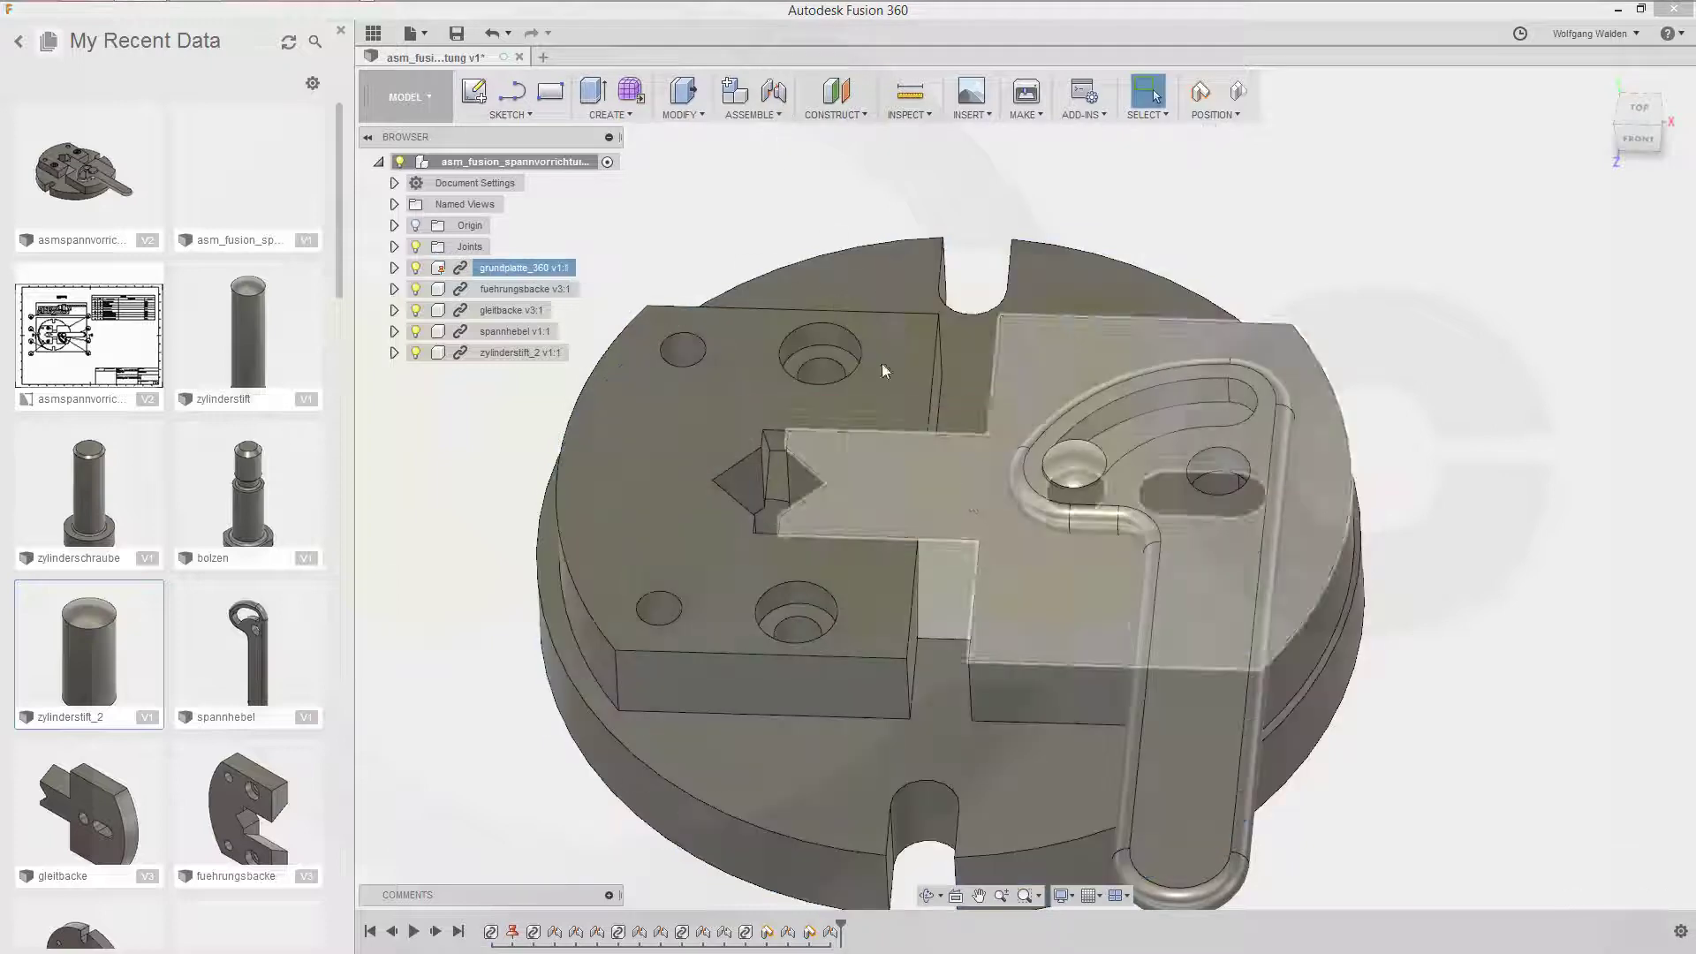
Enable contact sets for the assembly and leave no component selected.
click(779, 116)
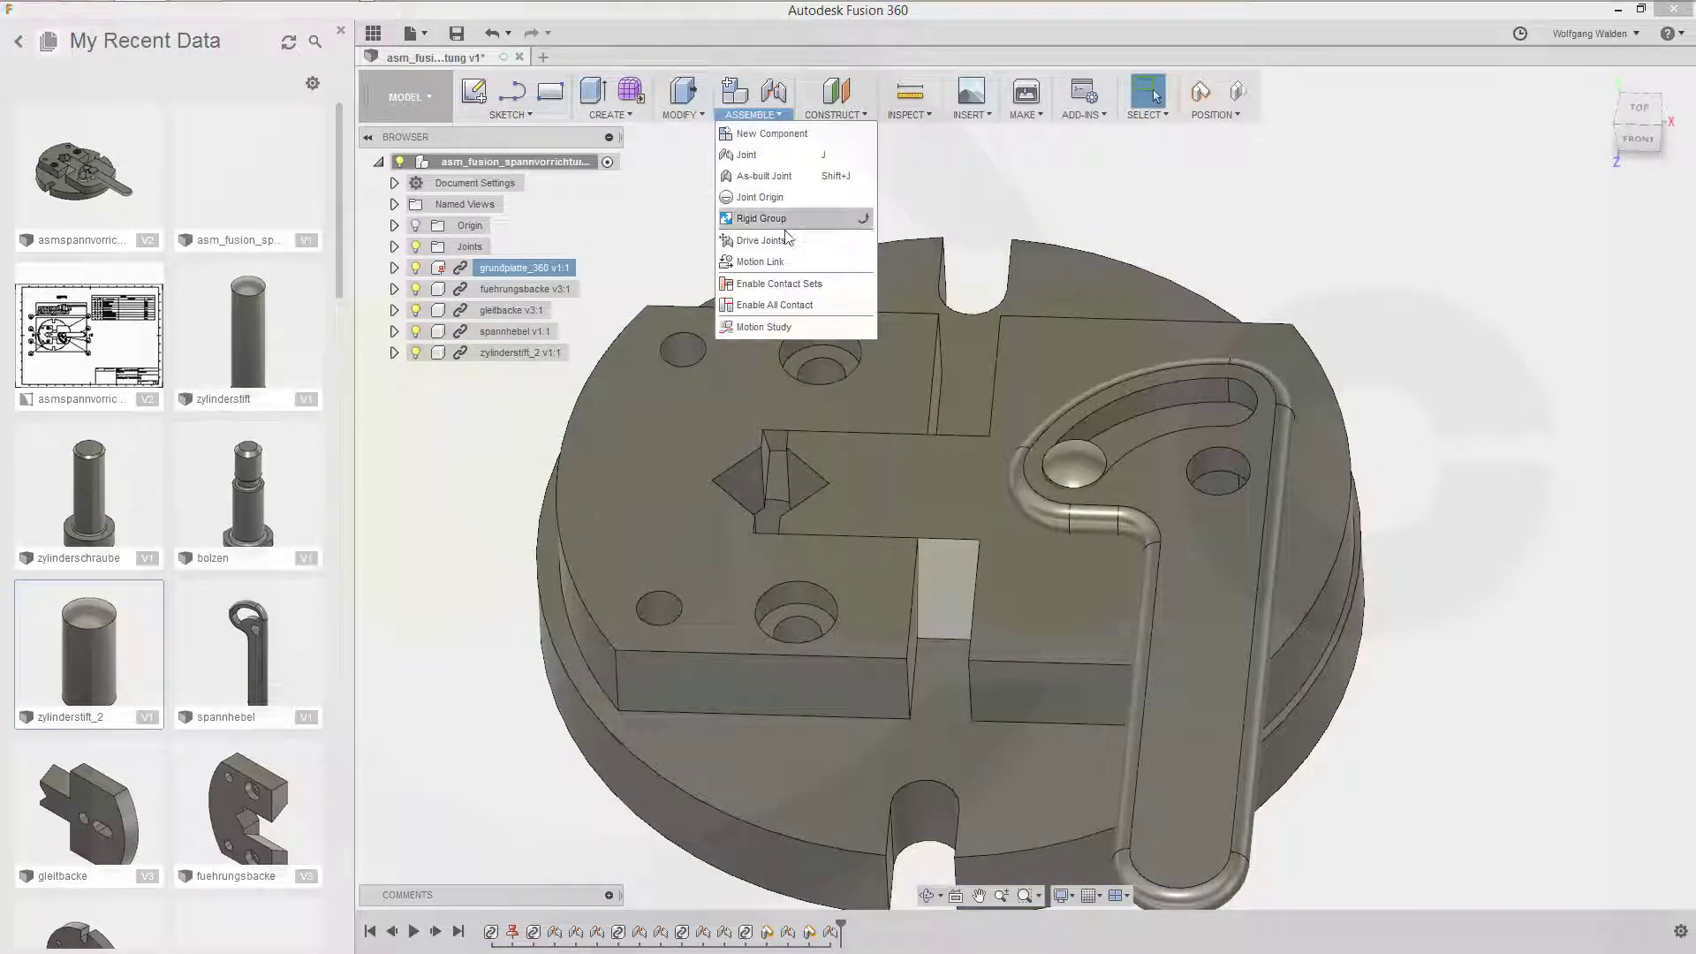
click(783, 285)
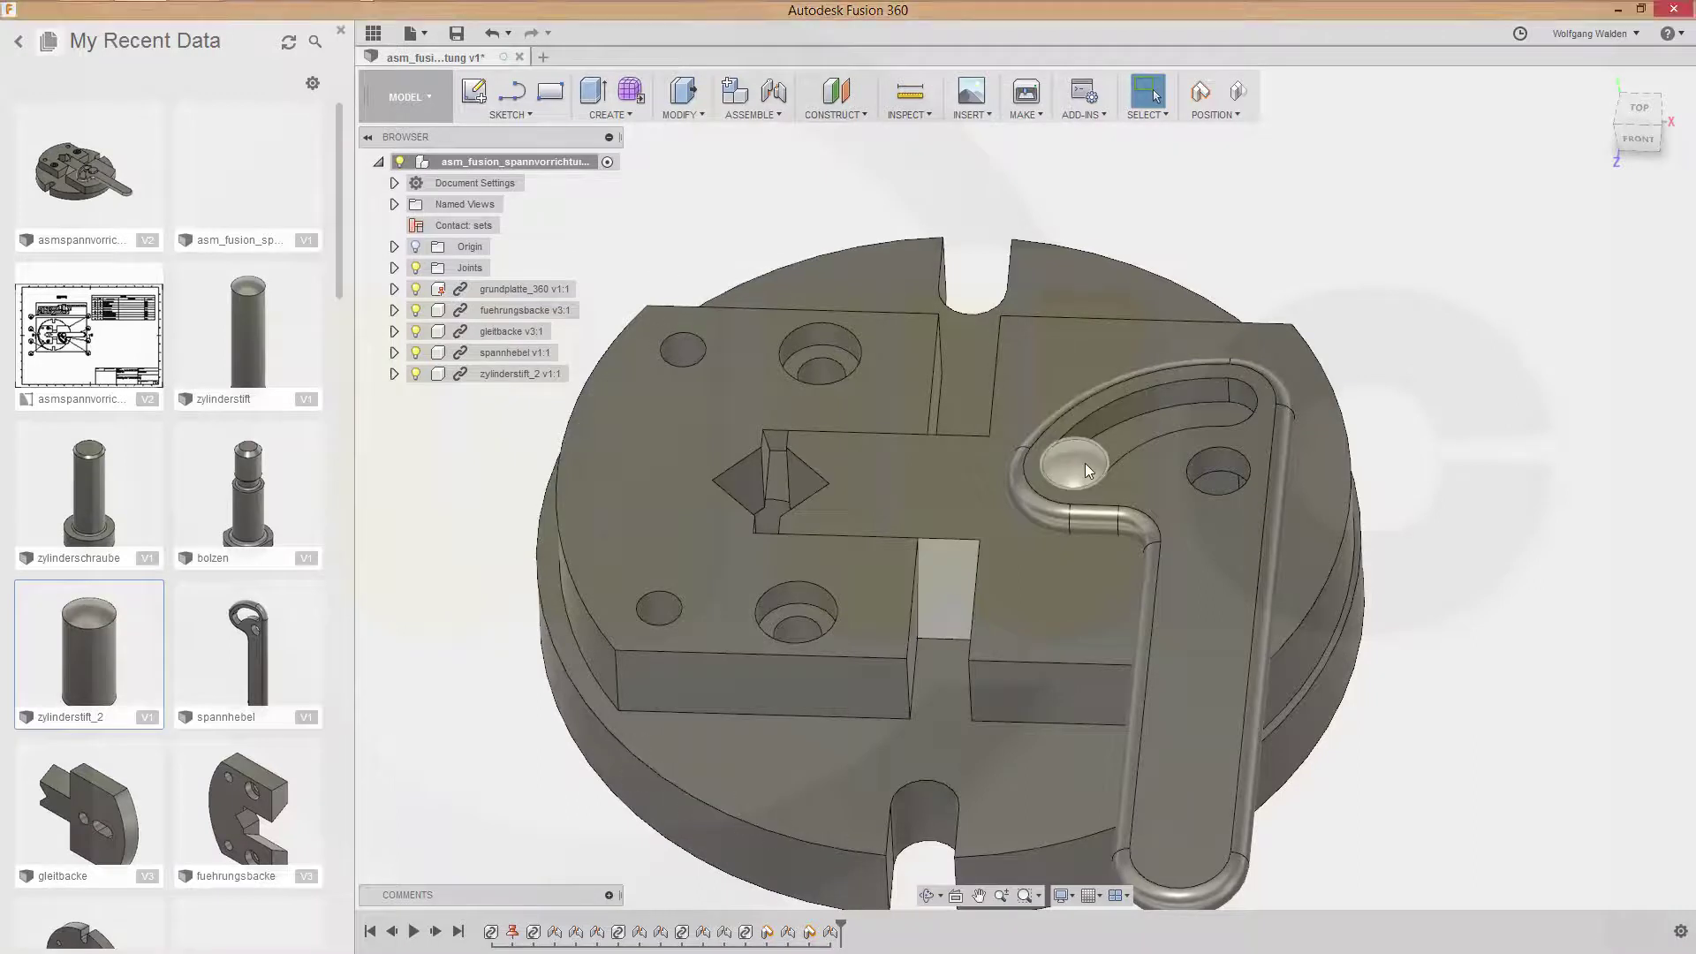
click(1085, 463)
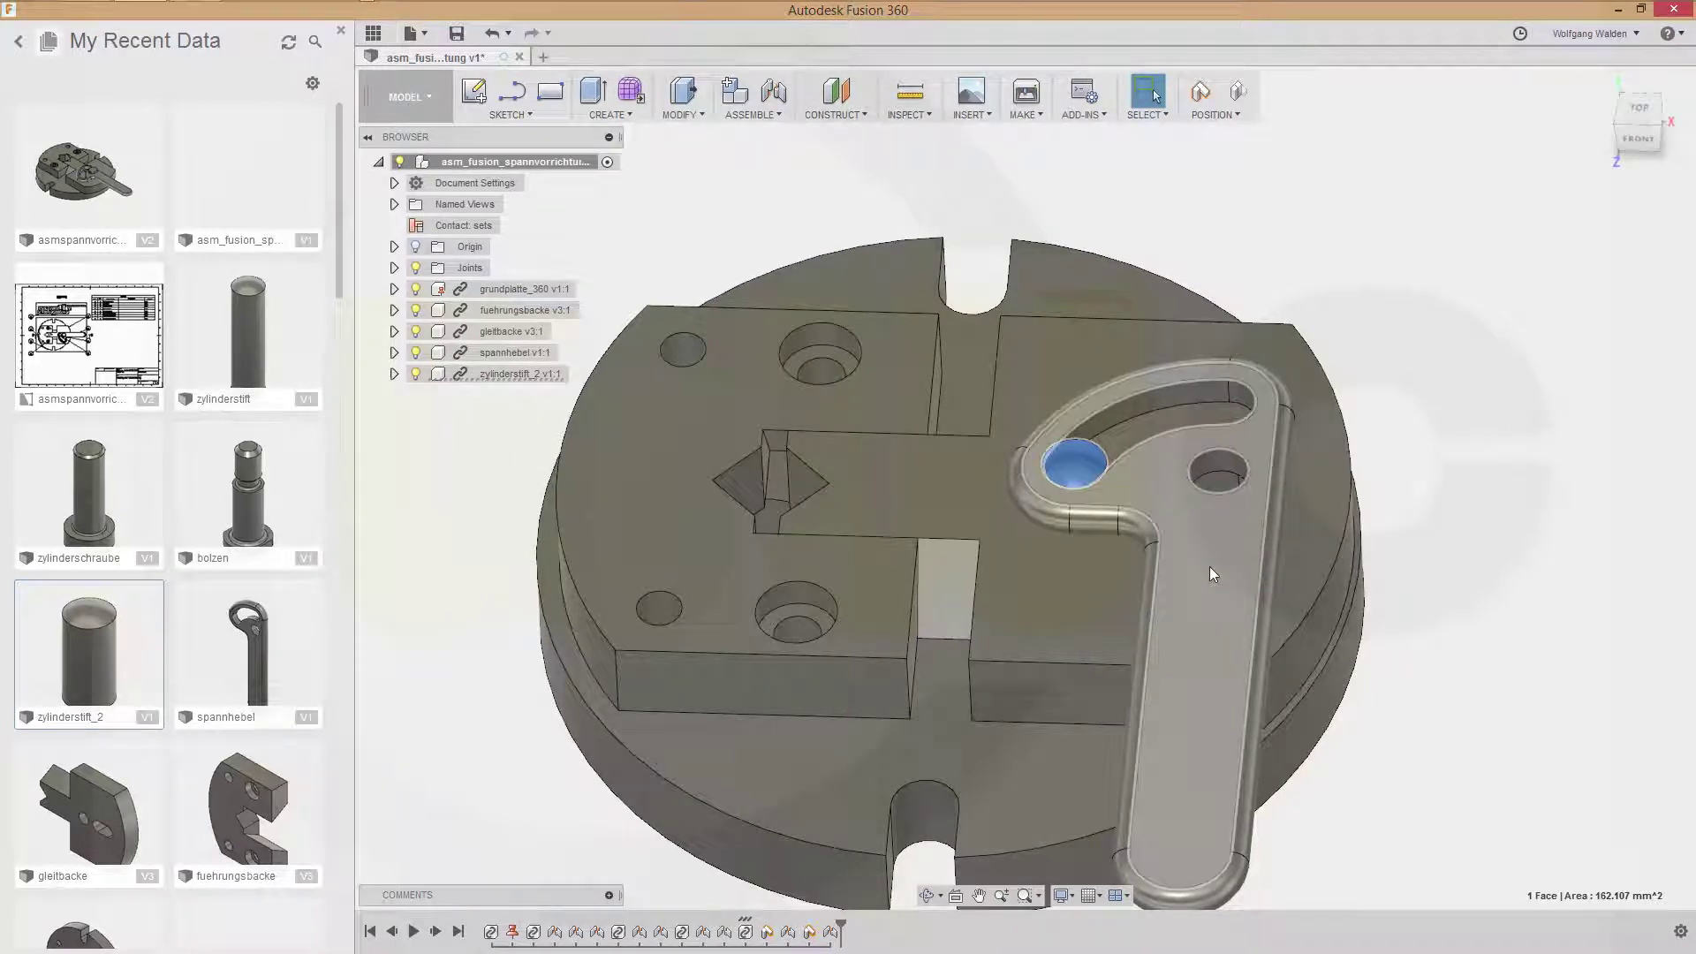
key(Escape)
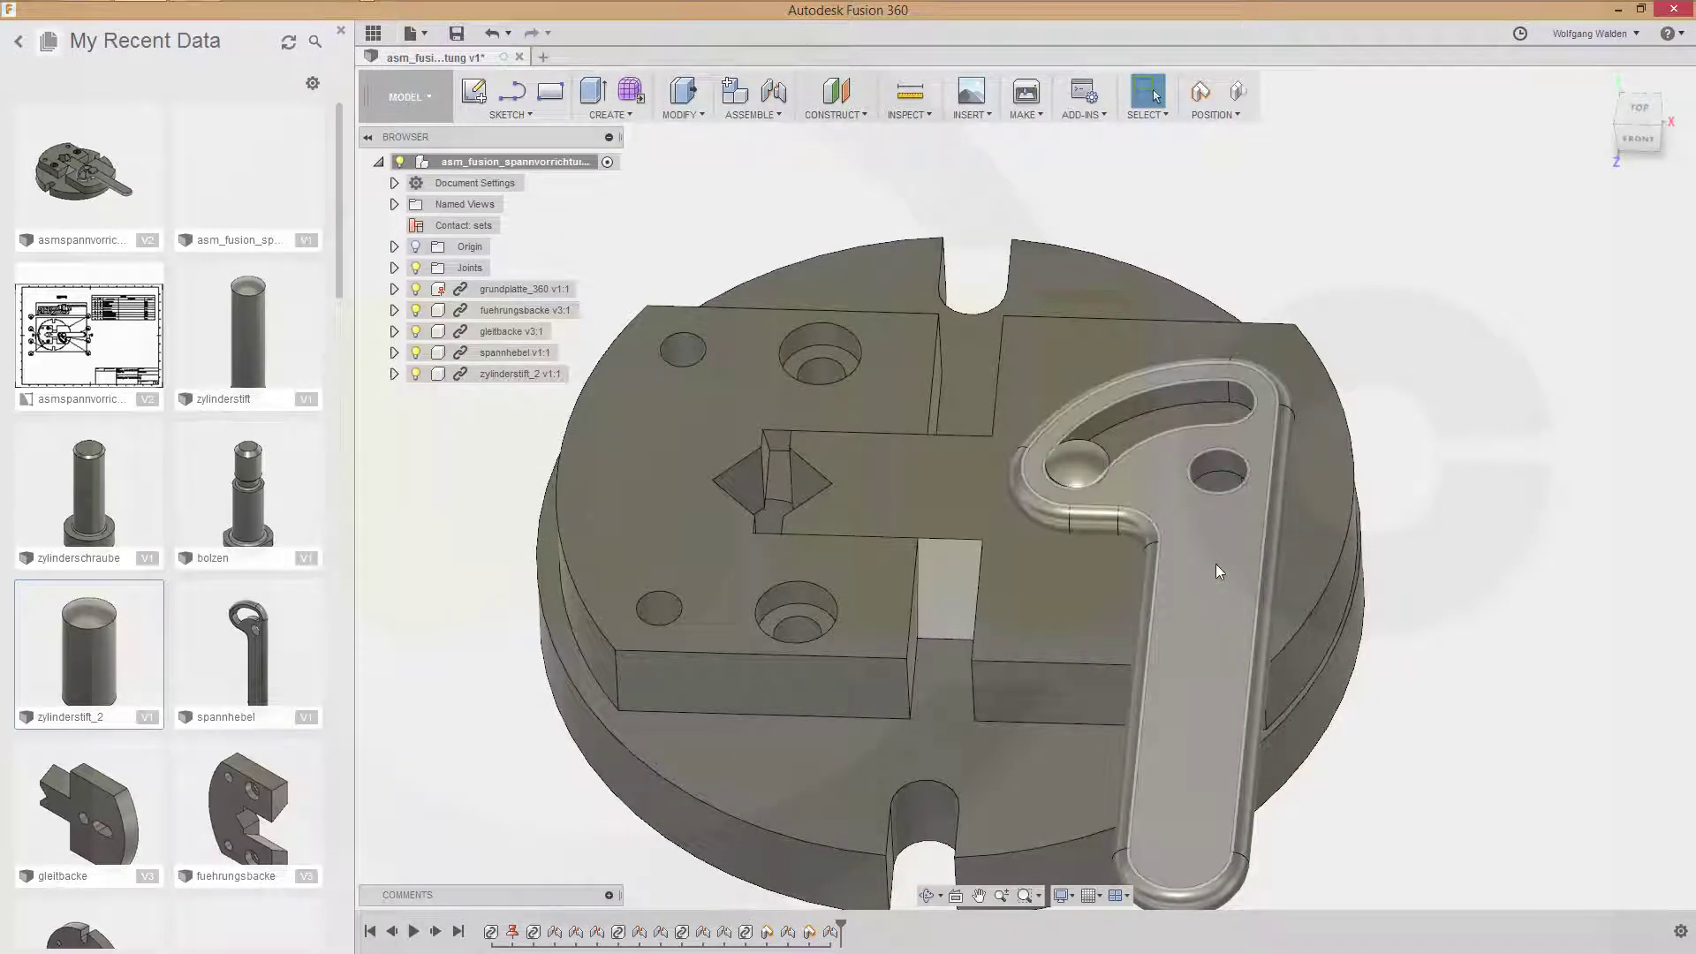
Create a new contact set between the bodies of zylinderstift_2 and the spannhebel.
right_click(469, 228)
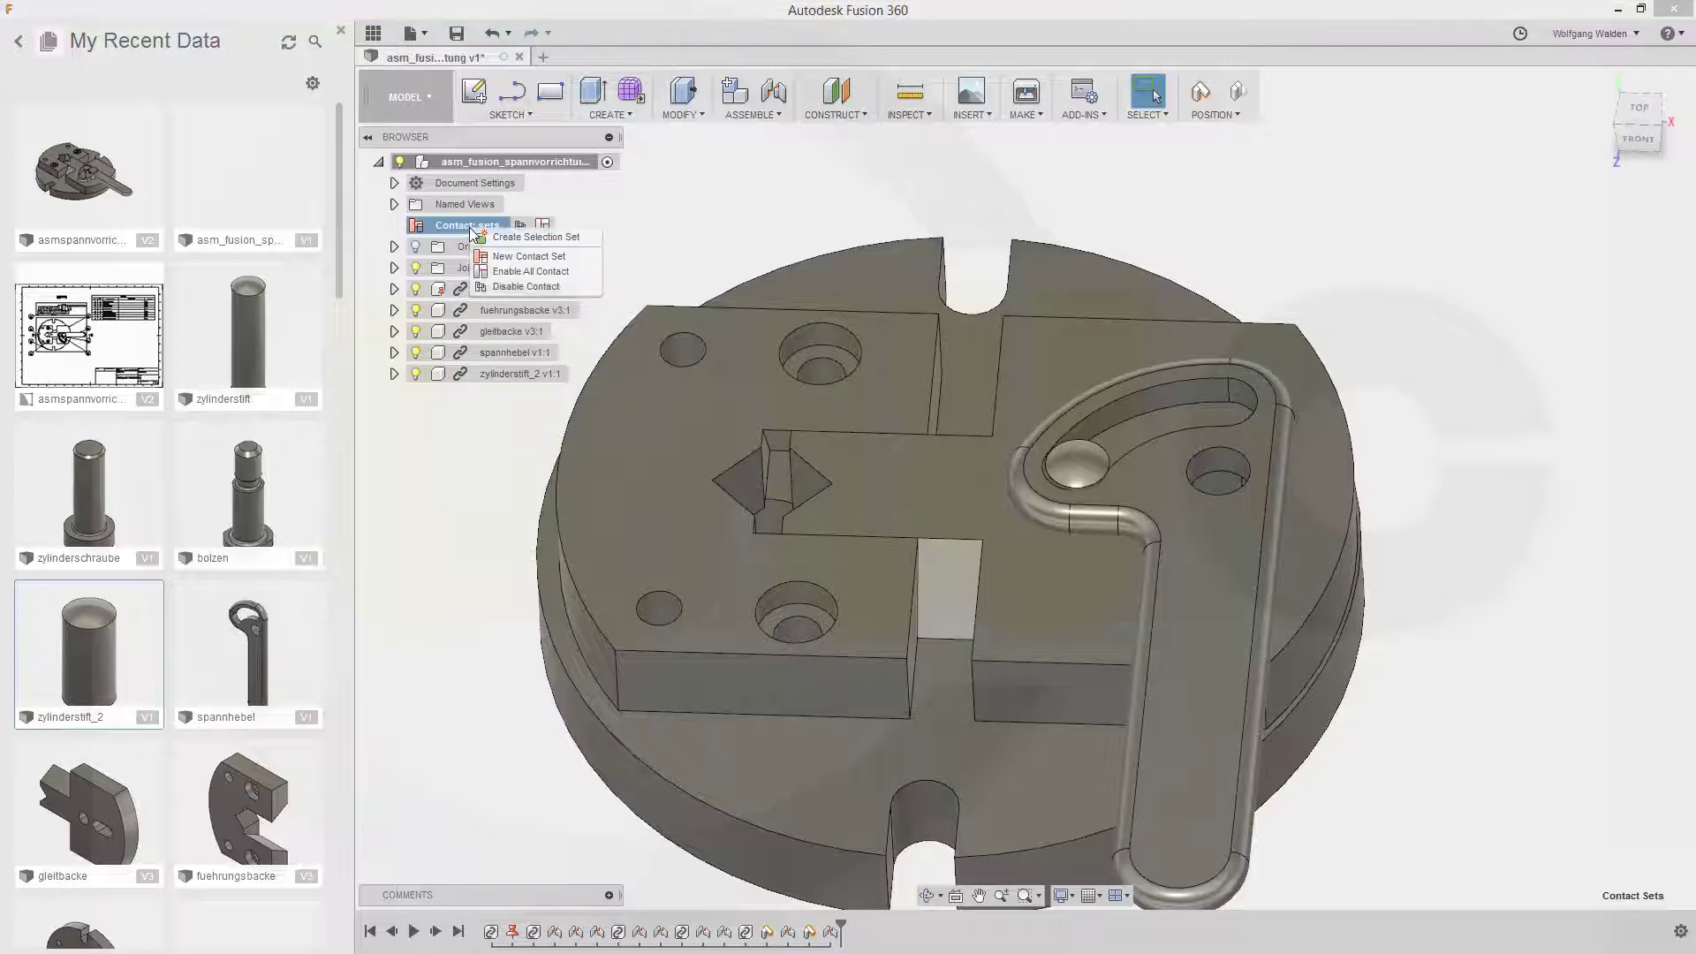
click(510, 256)
click(1077, 457)
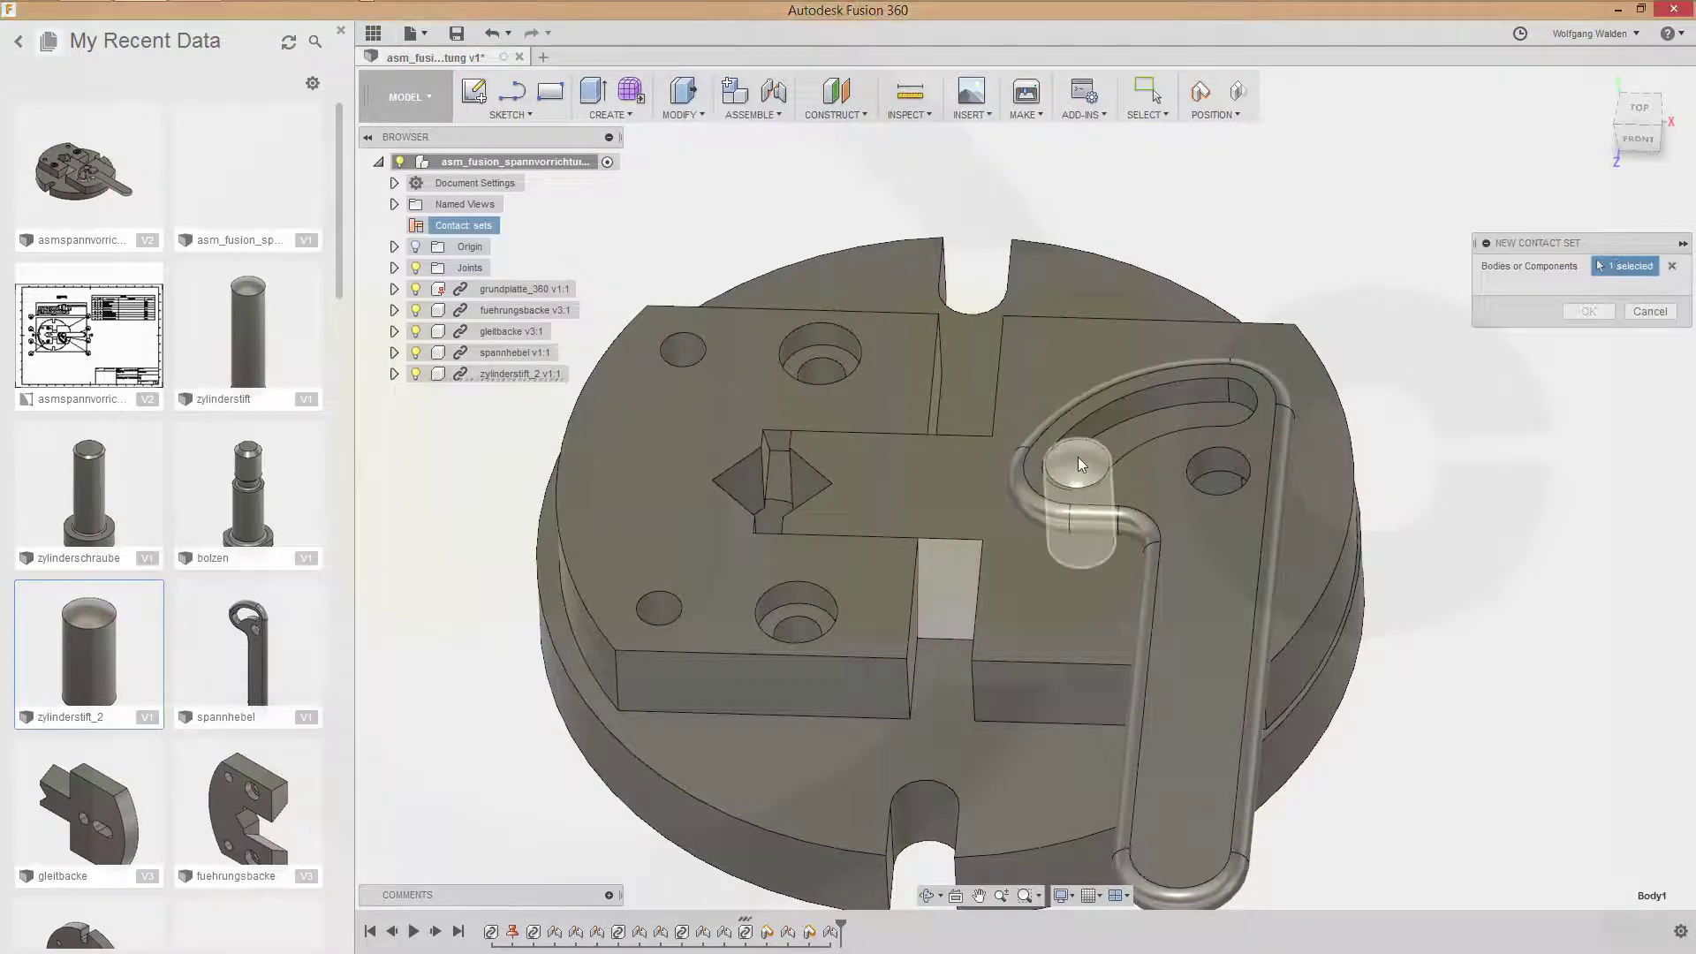
click(1228, 537)
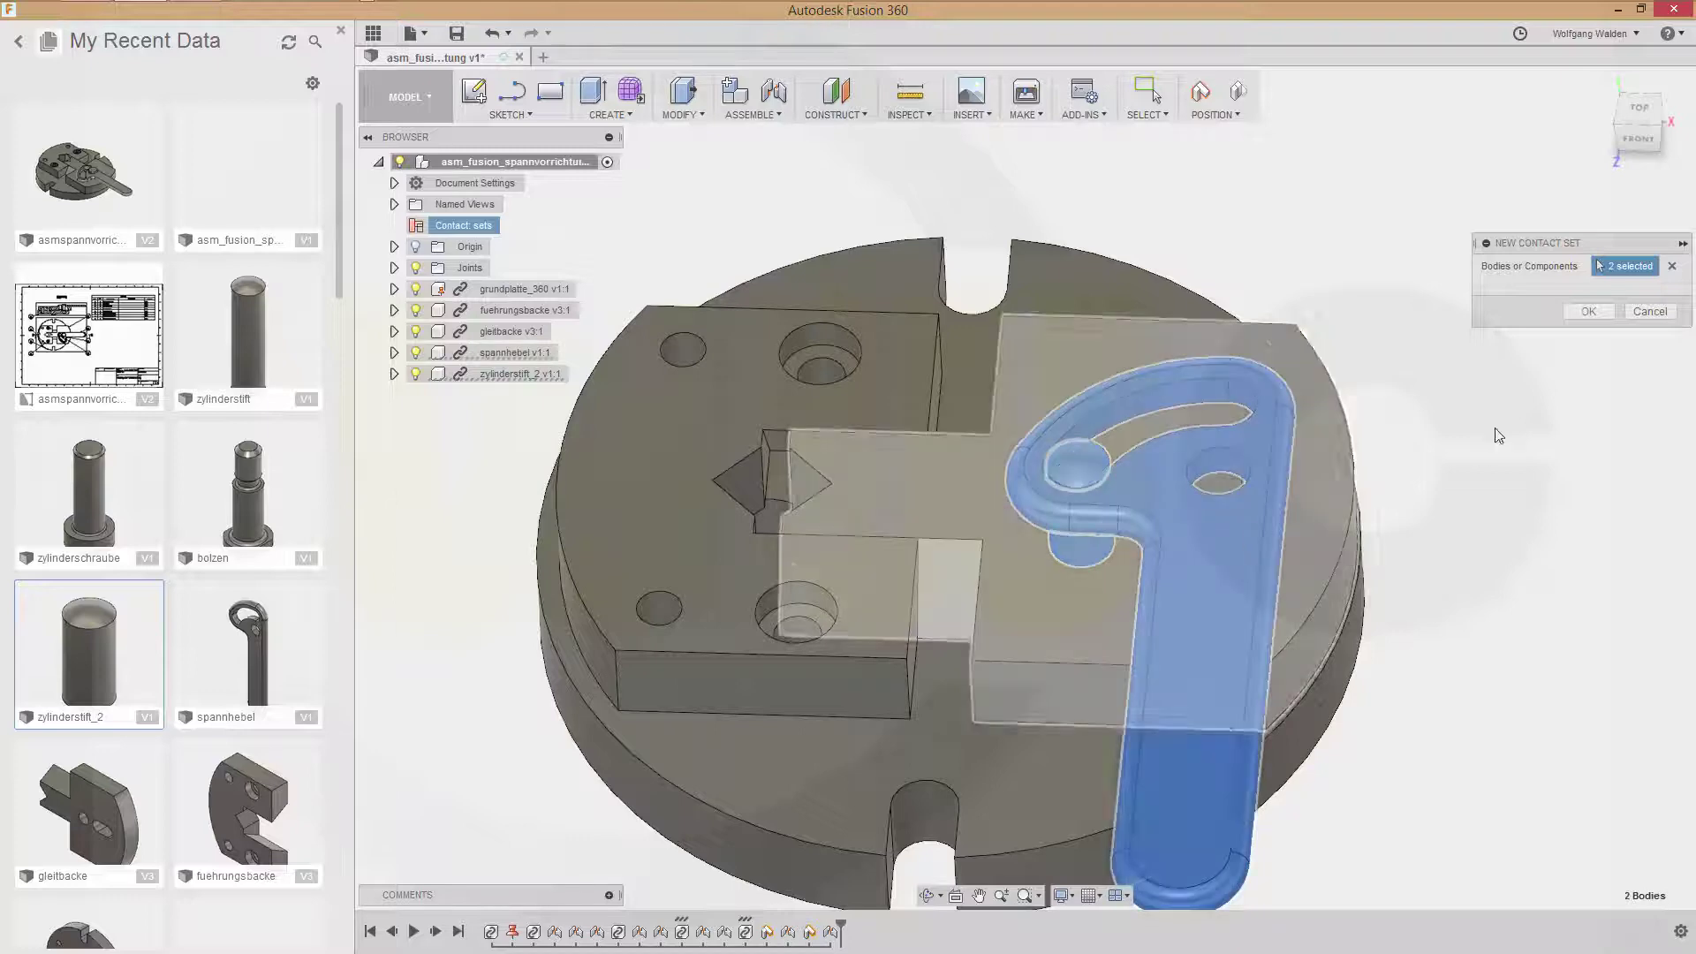
click(1588, 313)
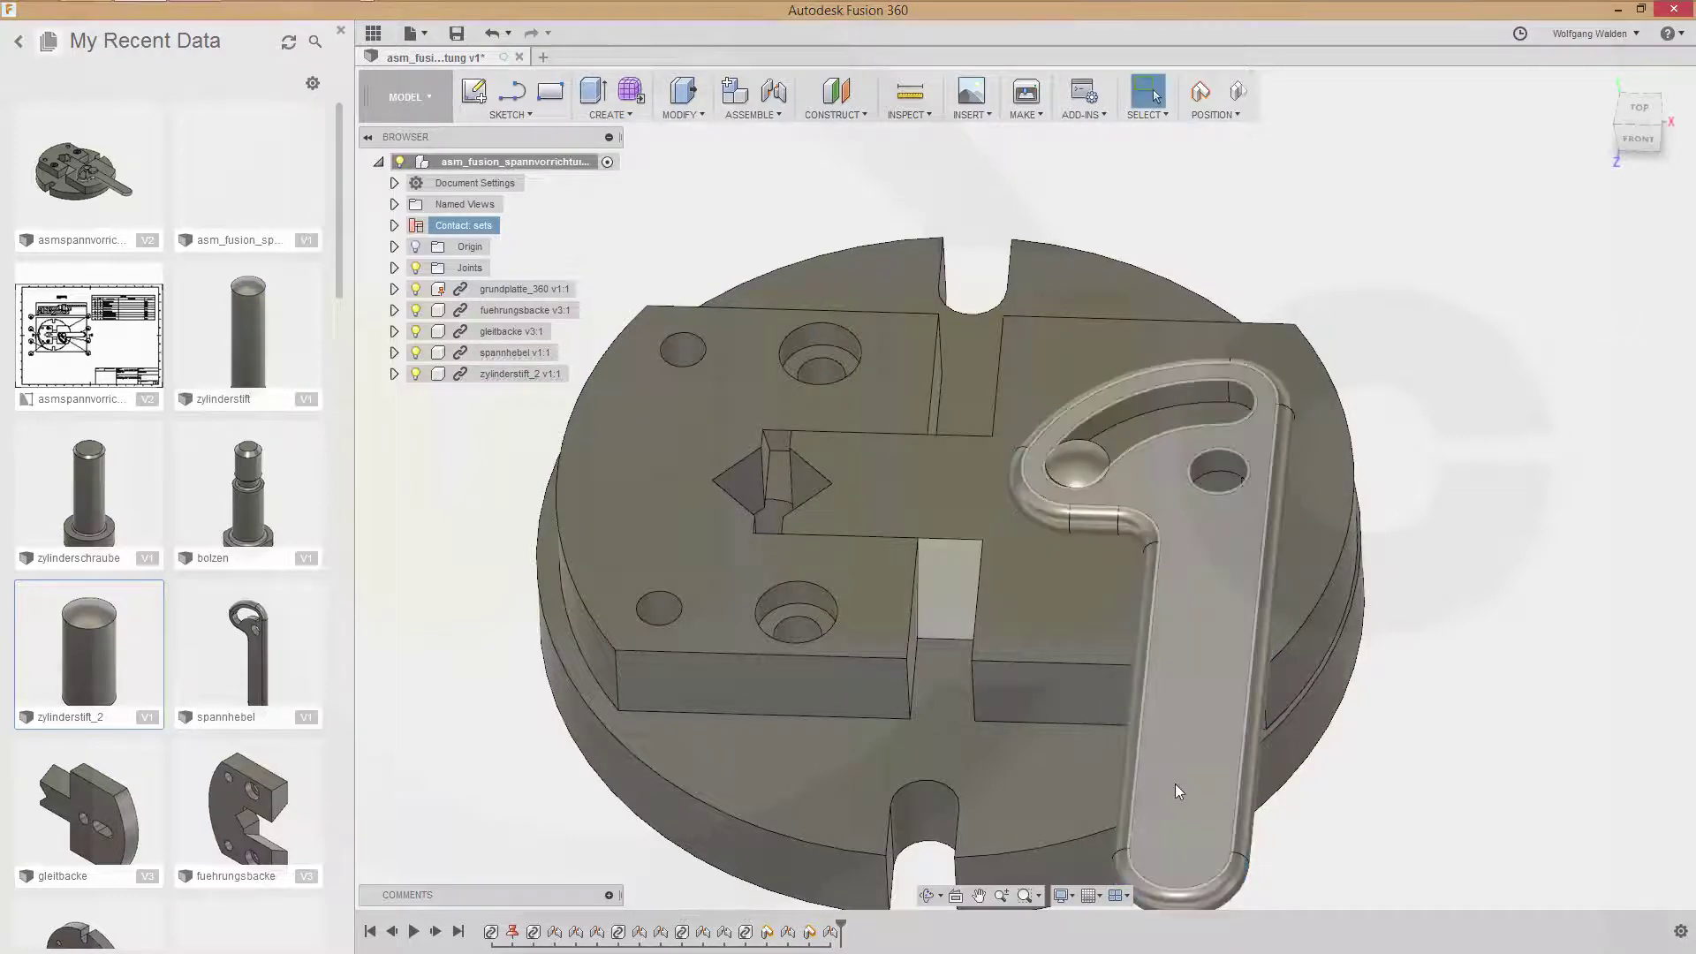
Swing the spannhebel to test its slot contact with zylinderstift_2 and the resulting travel of the gleitbacke.
drag(1282, 750, 1249, 712)
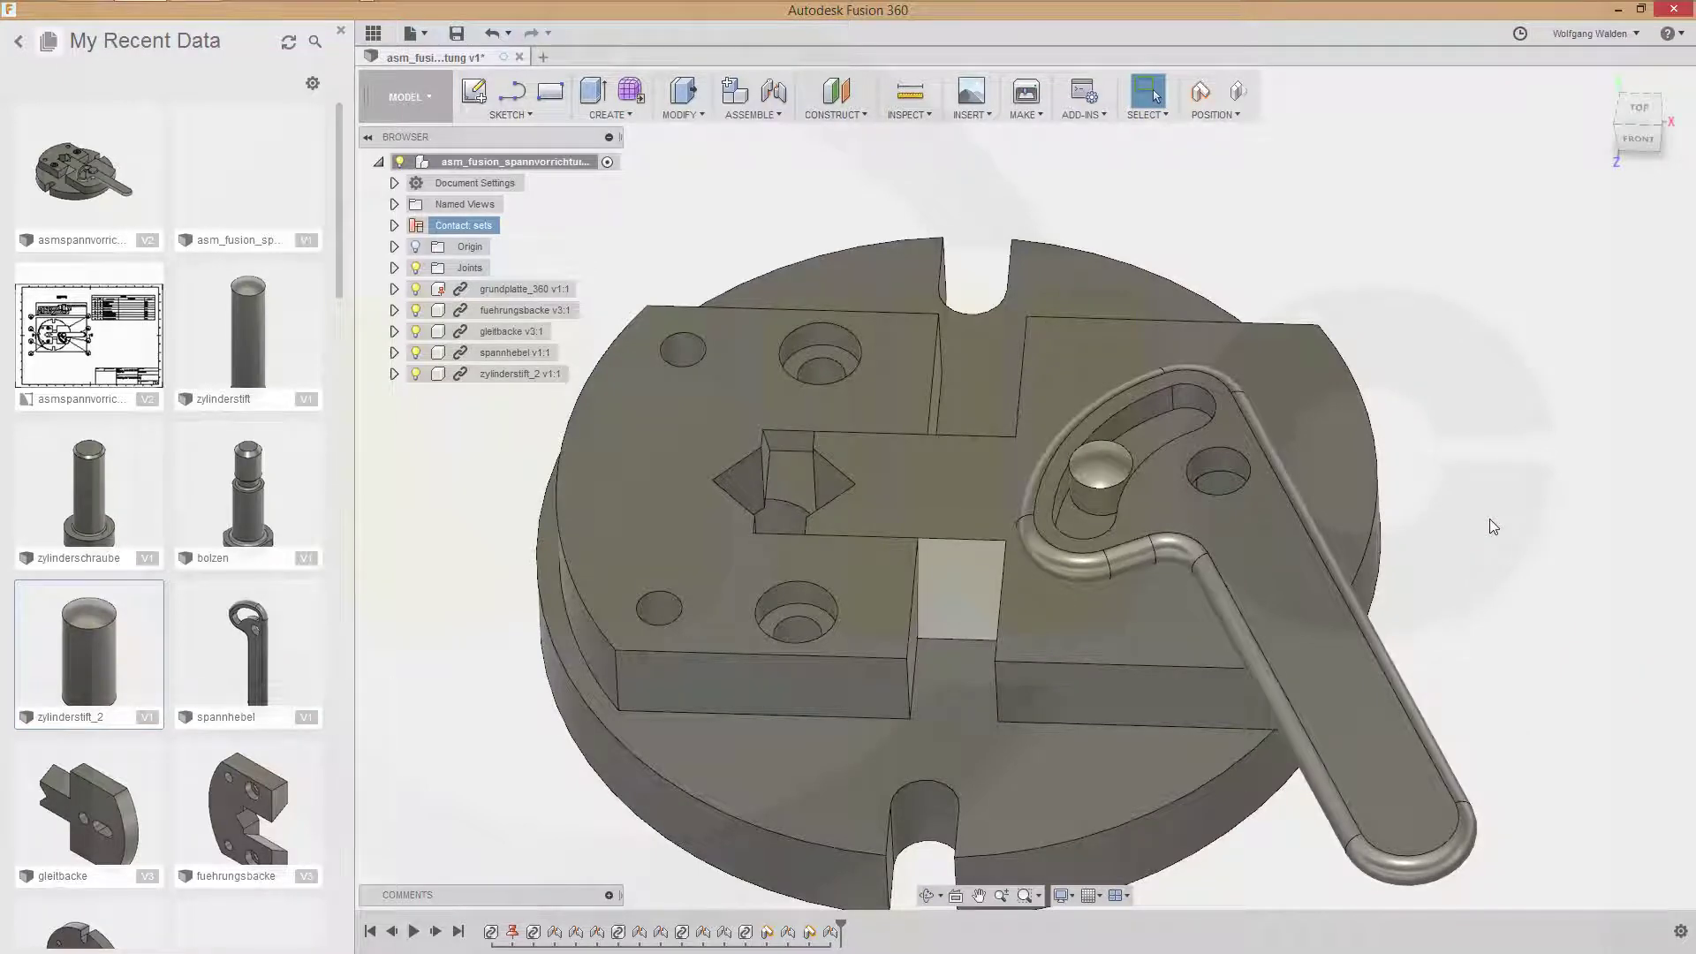
shift+middle_drag(1003, 786, 1049, 732)
key(Escape)
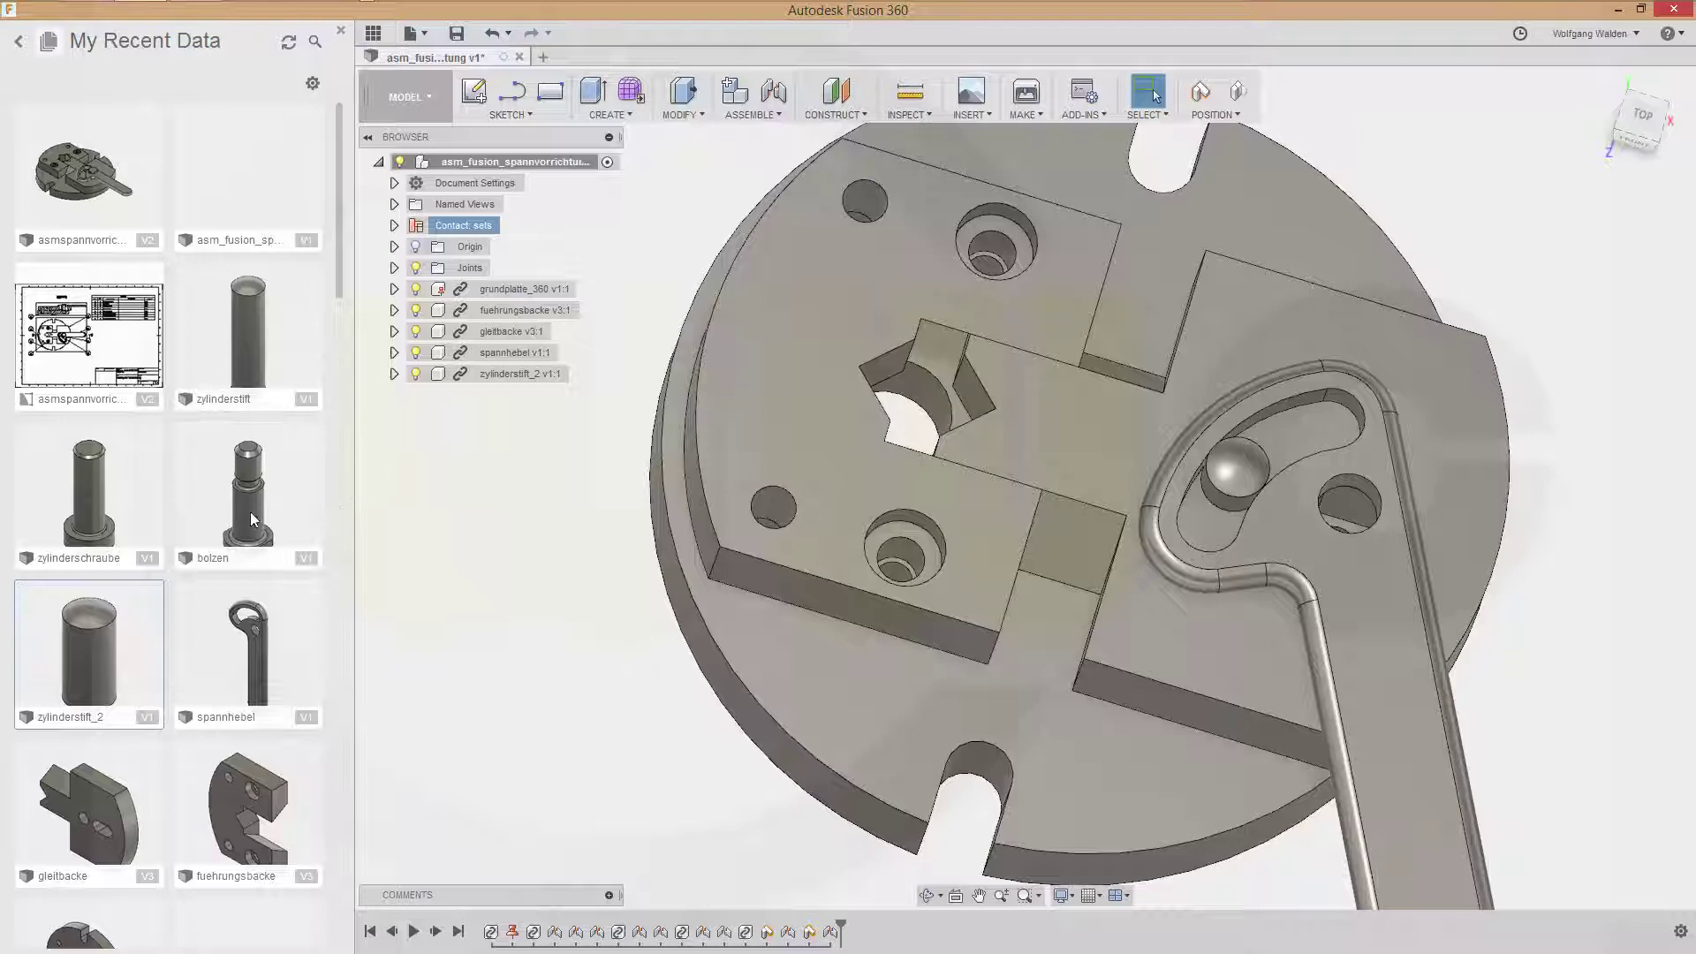
Insert the bolzen component, raise it 60 mm along Y and rotate it -110 degrees about Z.
drag(267, 515, 526, 508)
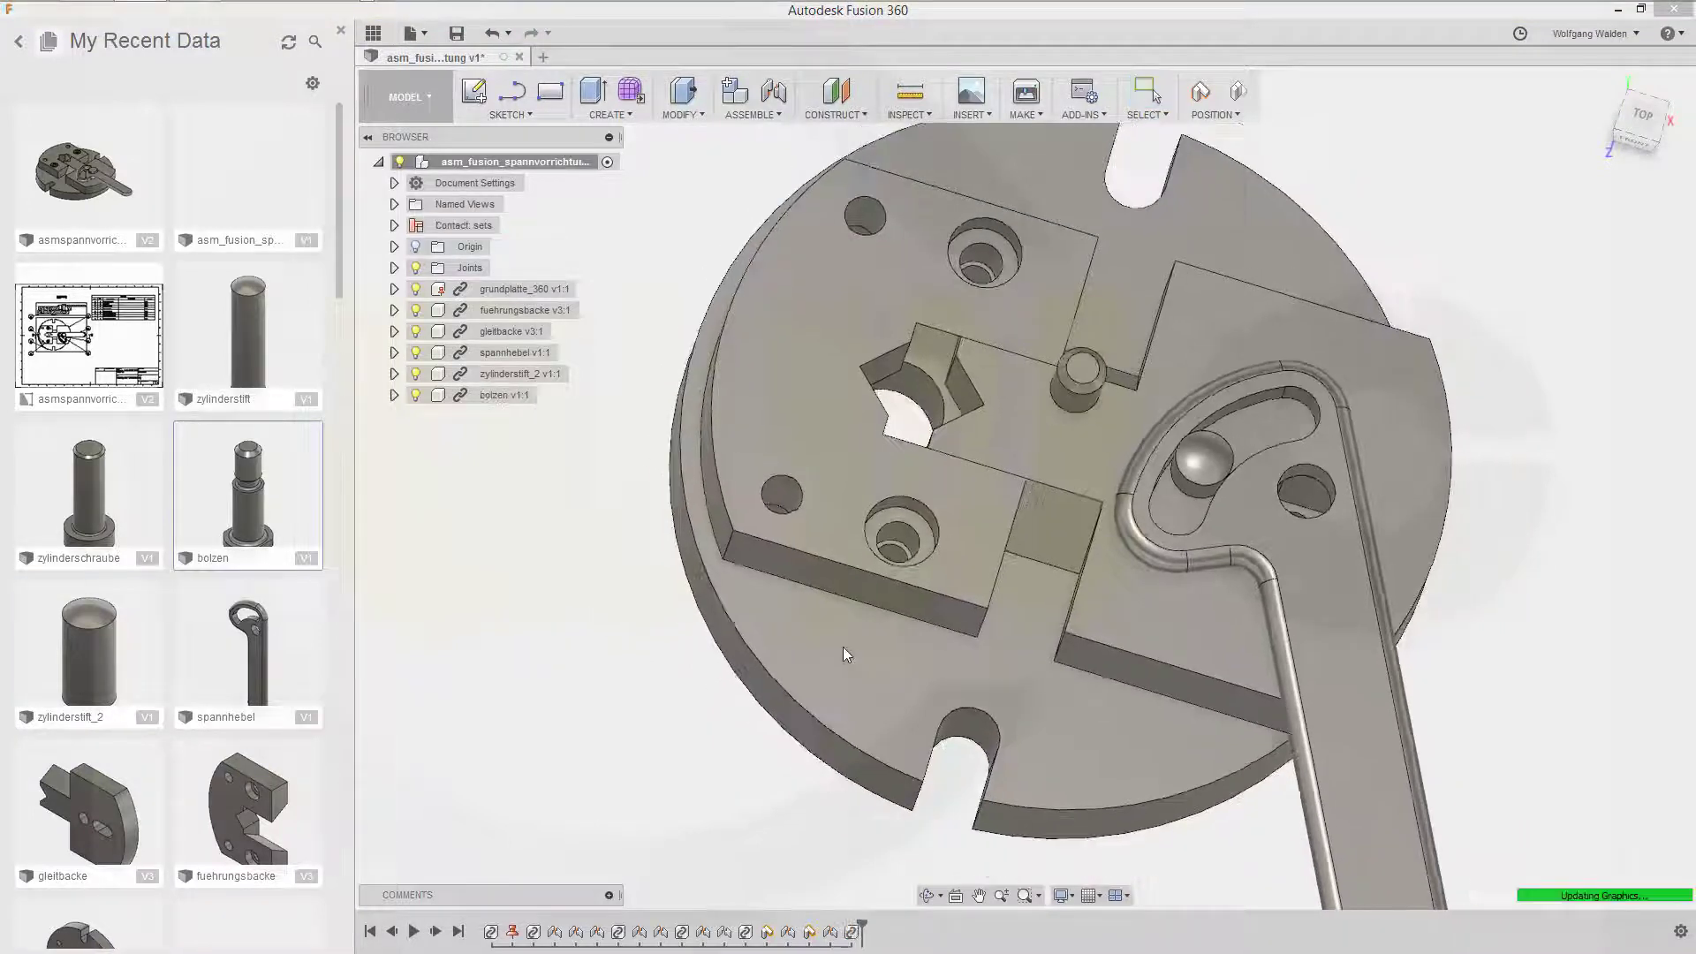
shift+middle_drag(1049, 493, 964, 405)
drag(964, 406, 1116, 318)
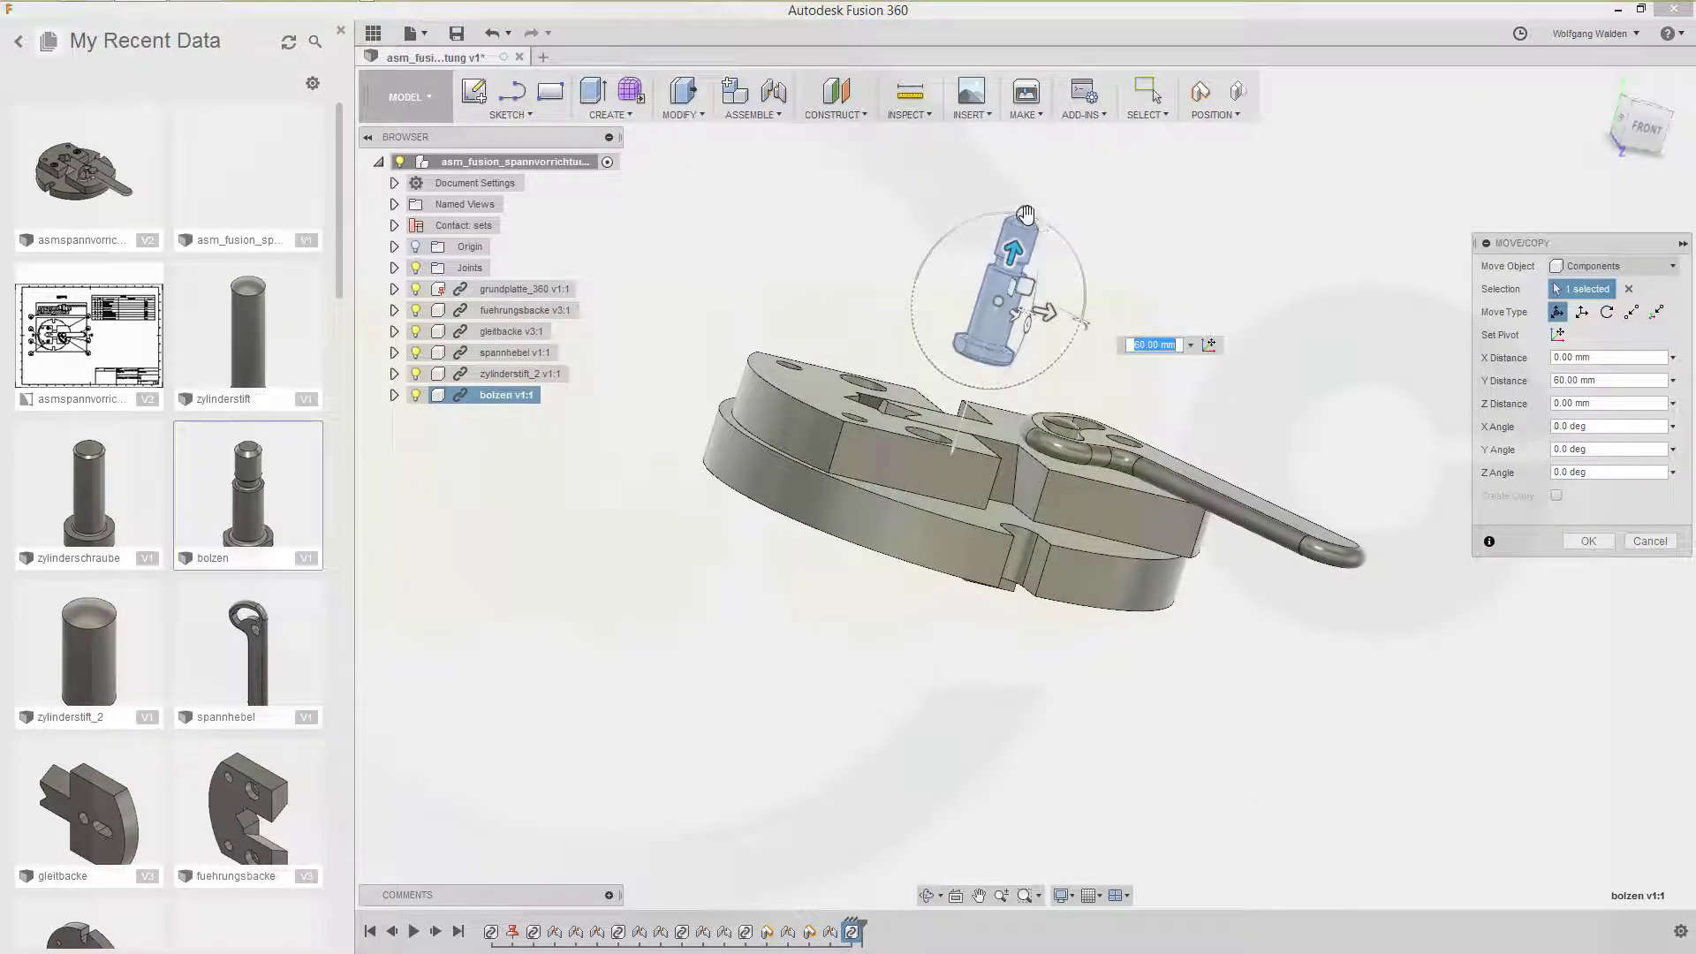
drag(1067, 248, 1060, 343)
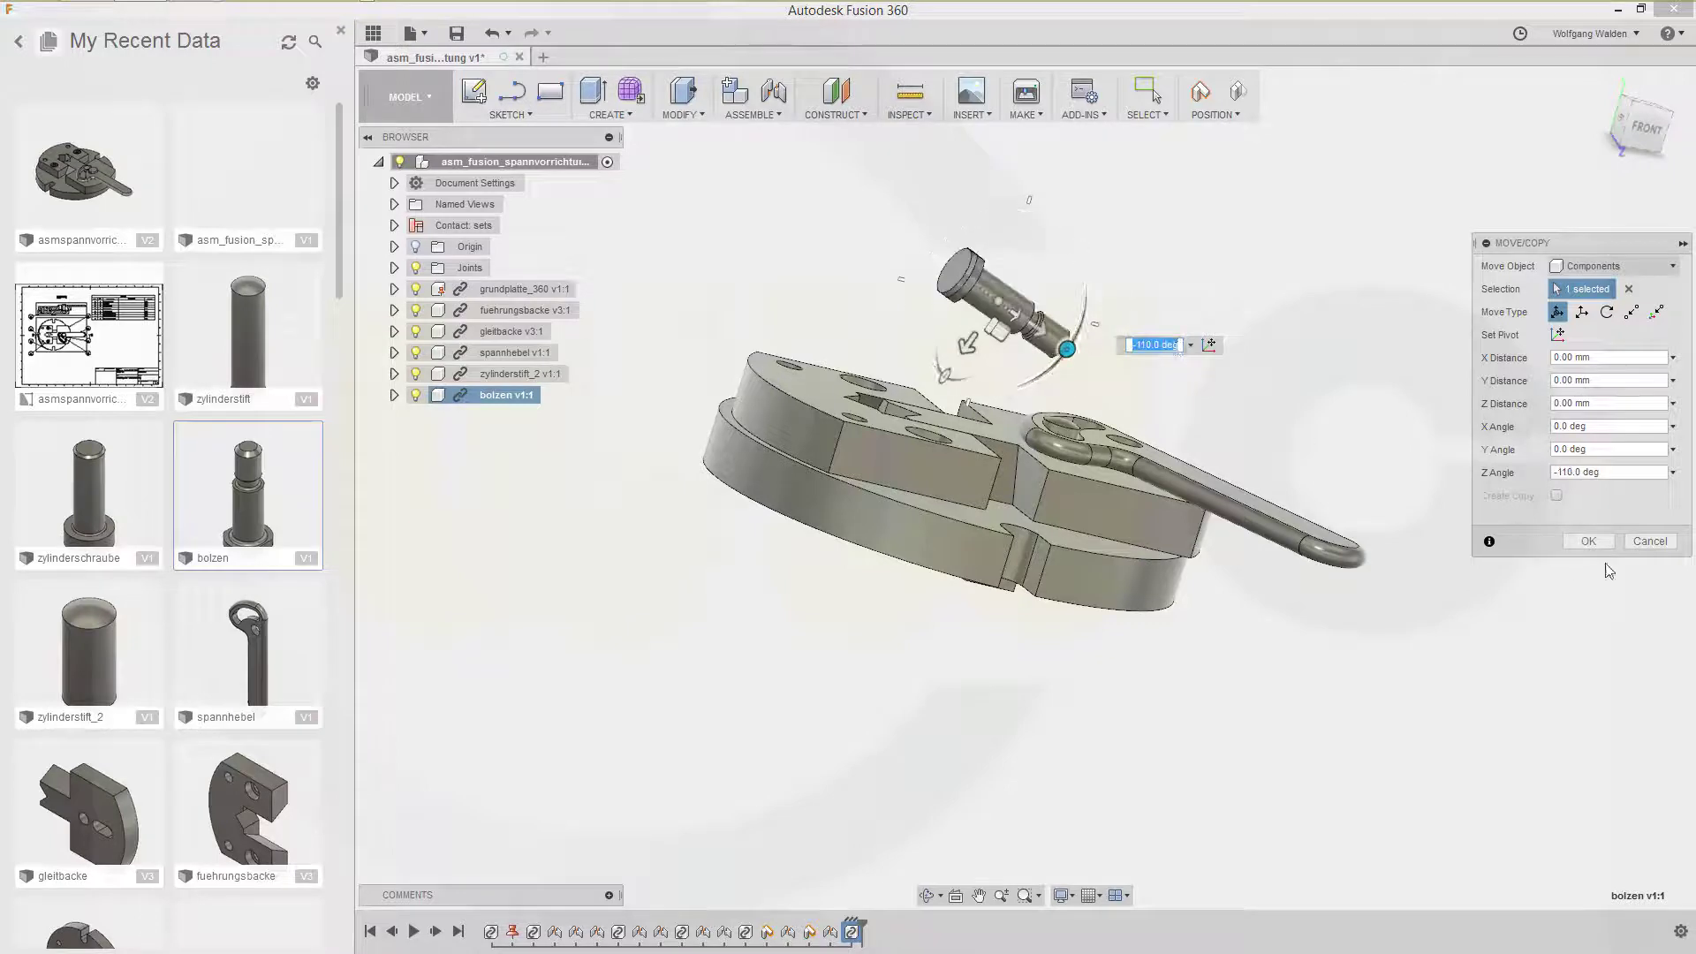
click(1588, 540)
Capture the current component positions and start a planar joint from the bolzen's ring-shaped shoulder face above the undercut.
shift+middle_drag(1235, 379, 1168, 360)
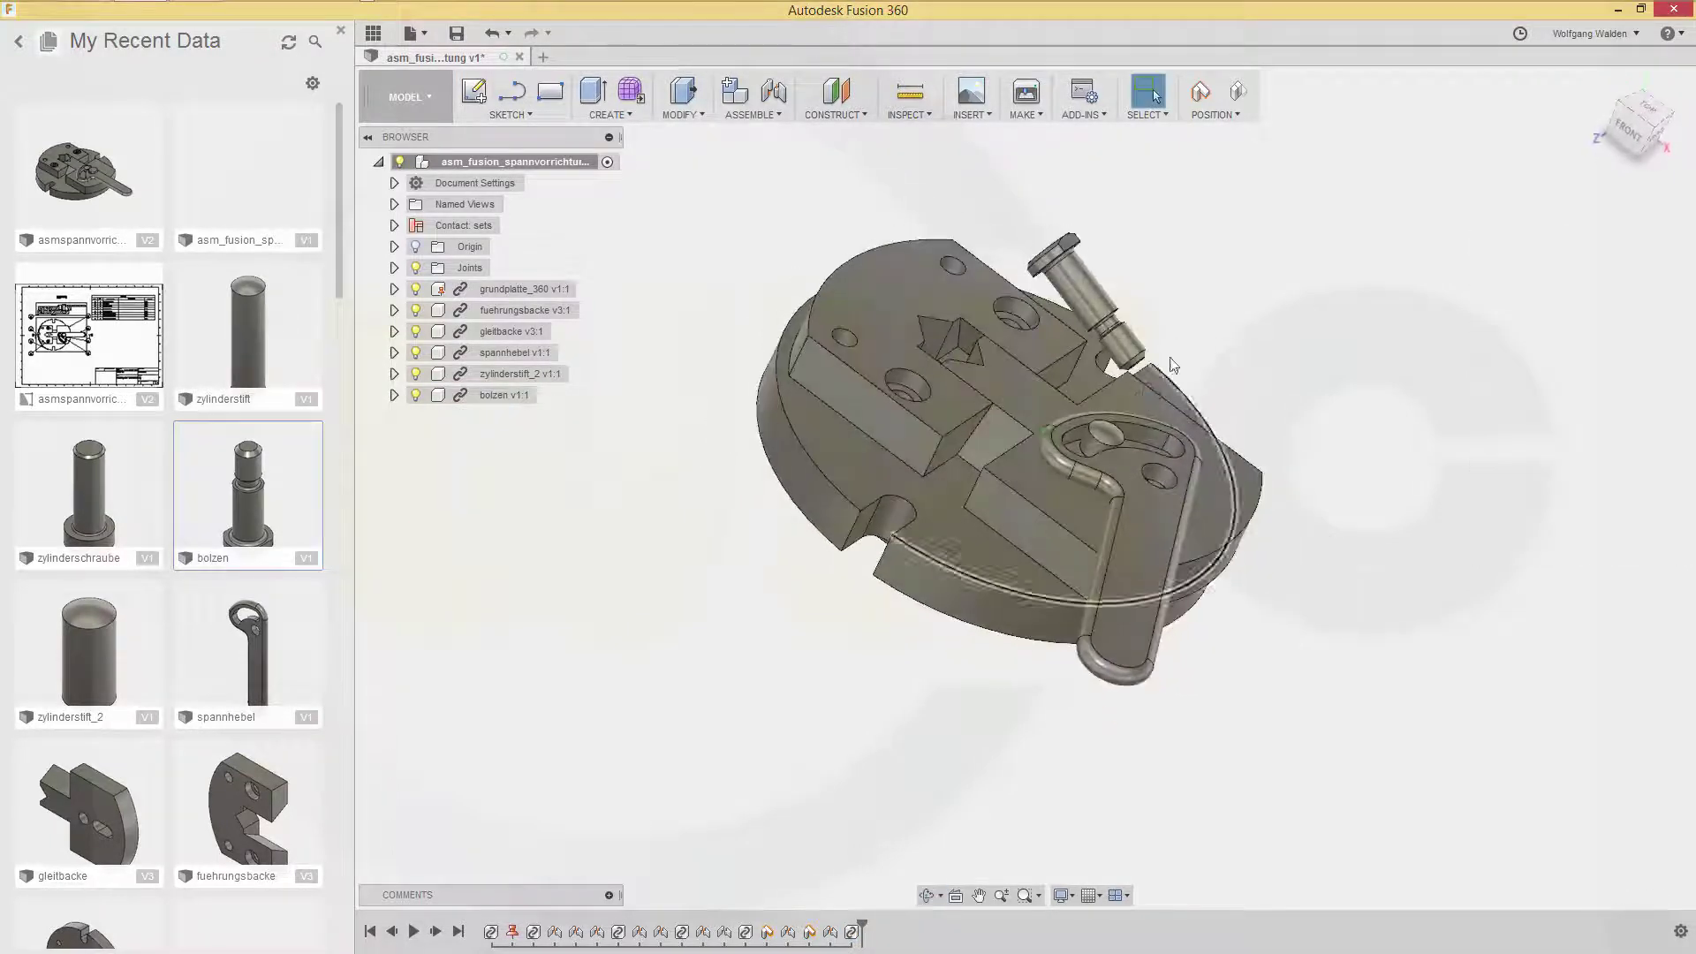
scroll(1174, 315, down, 2)
scroll(1174, 314, up, 4)
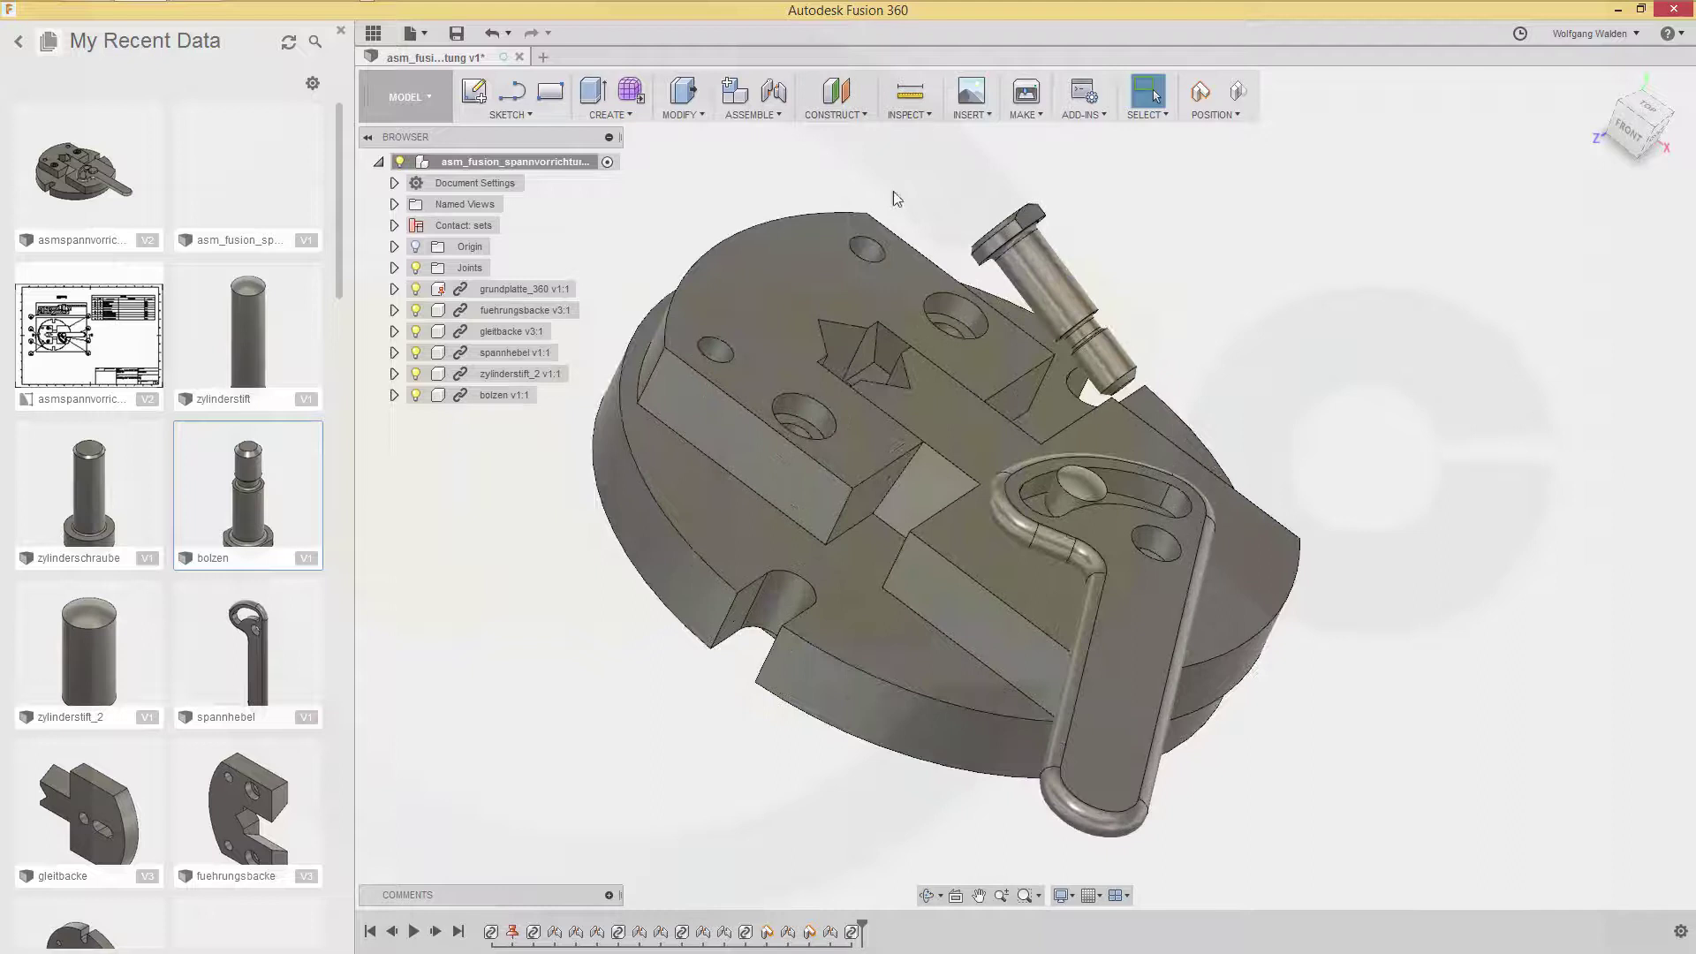
click(776, 93)
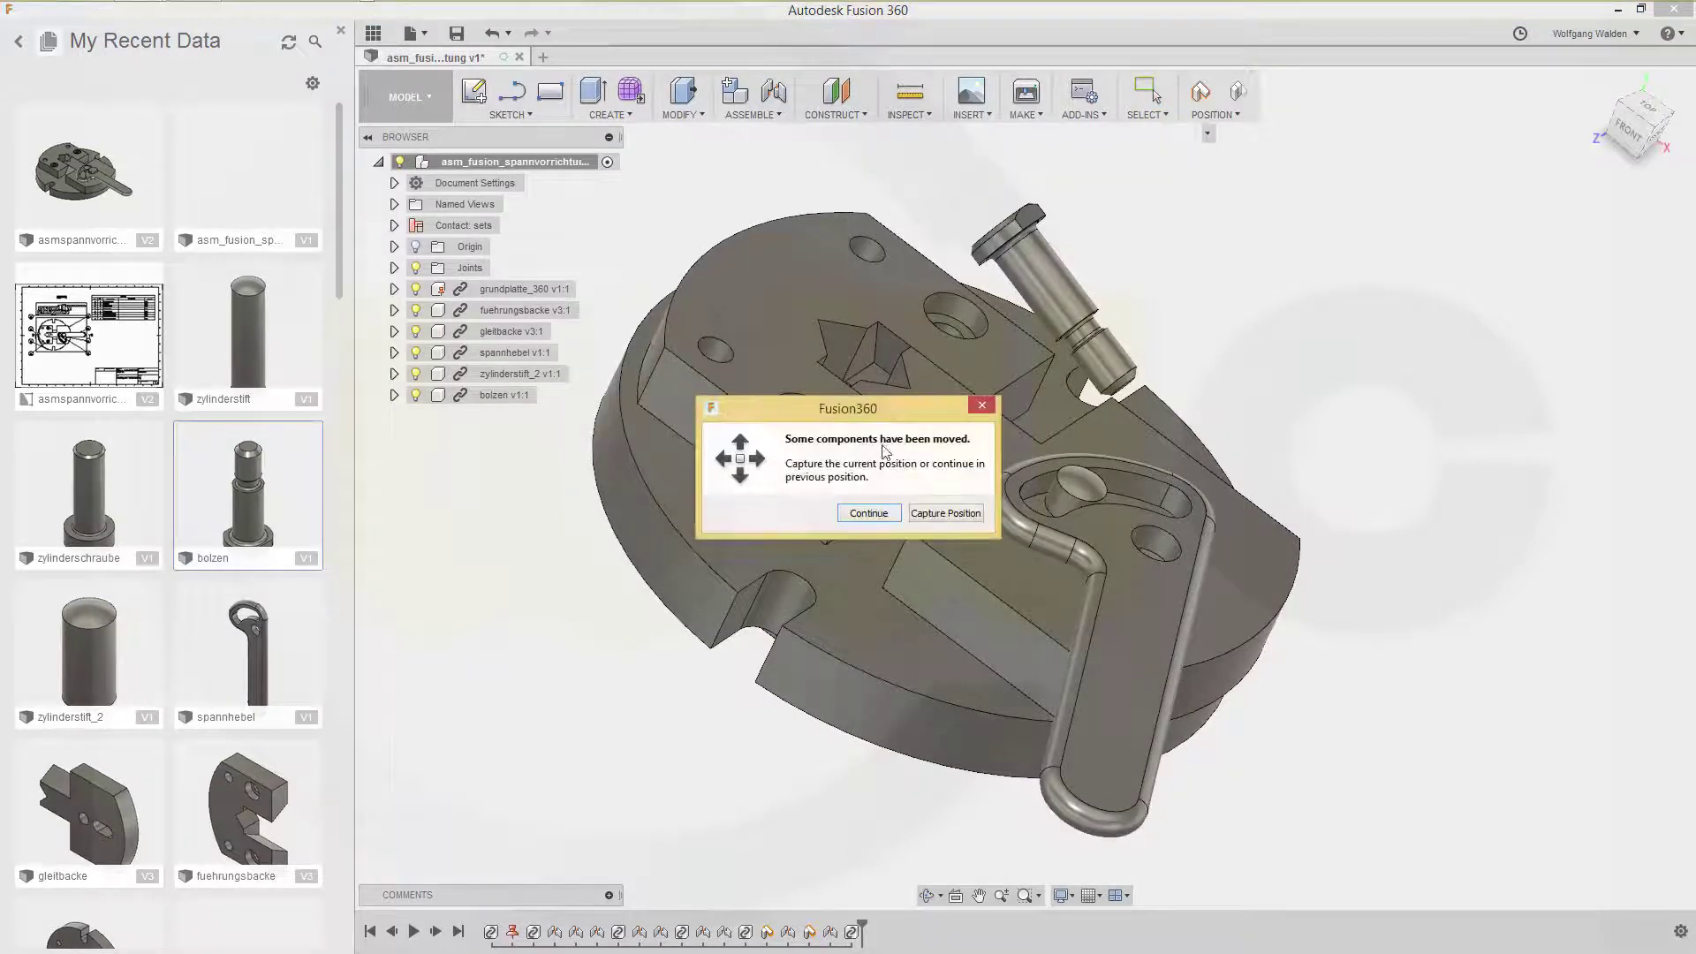
click(913, 515)
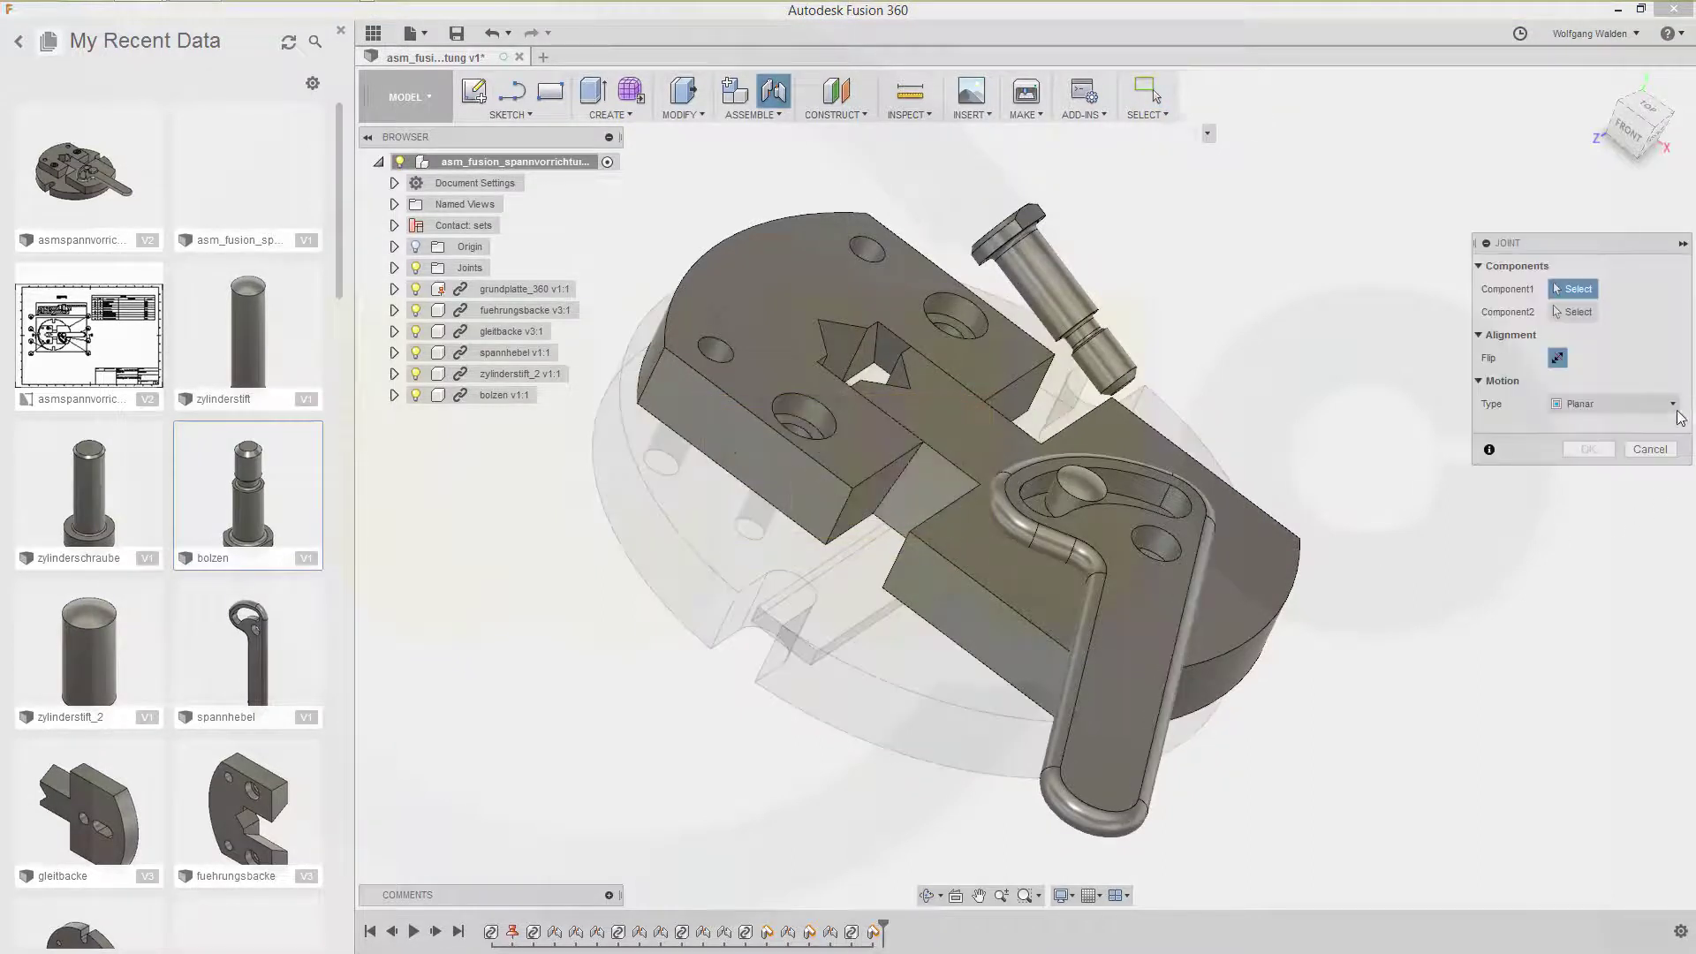
scroll(1136, 355, down, 1)
scroll(1128, 348, up, 5)
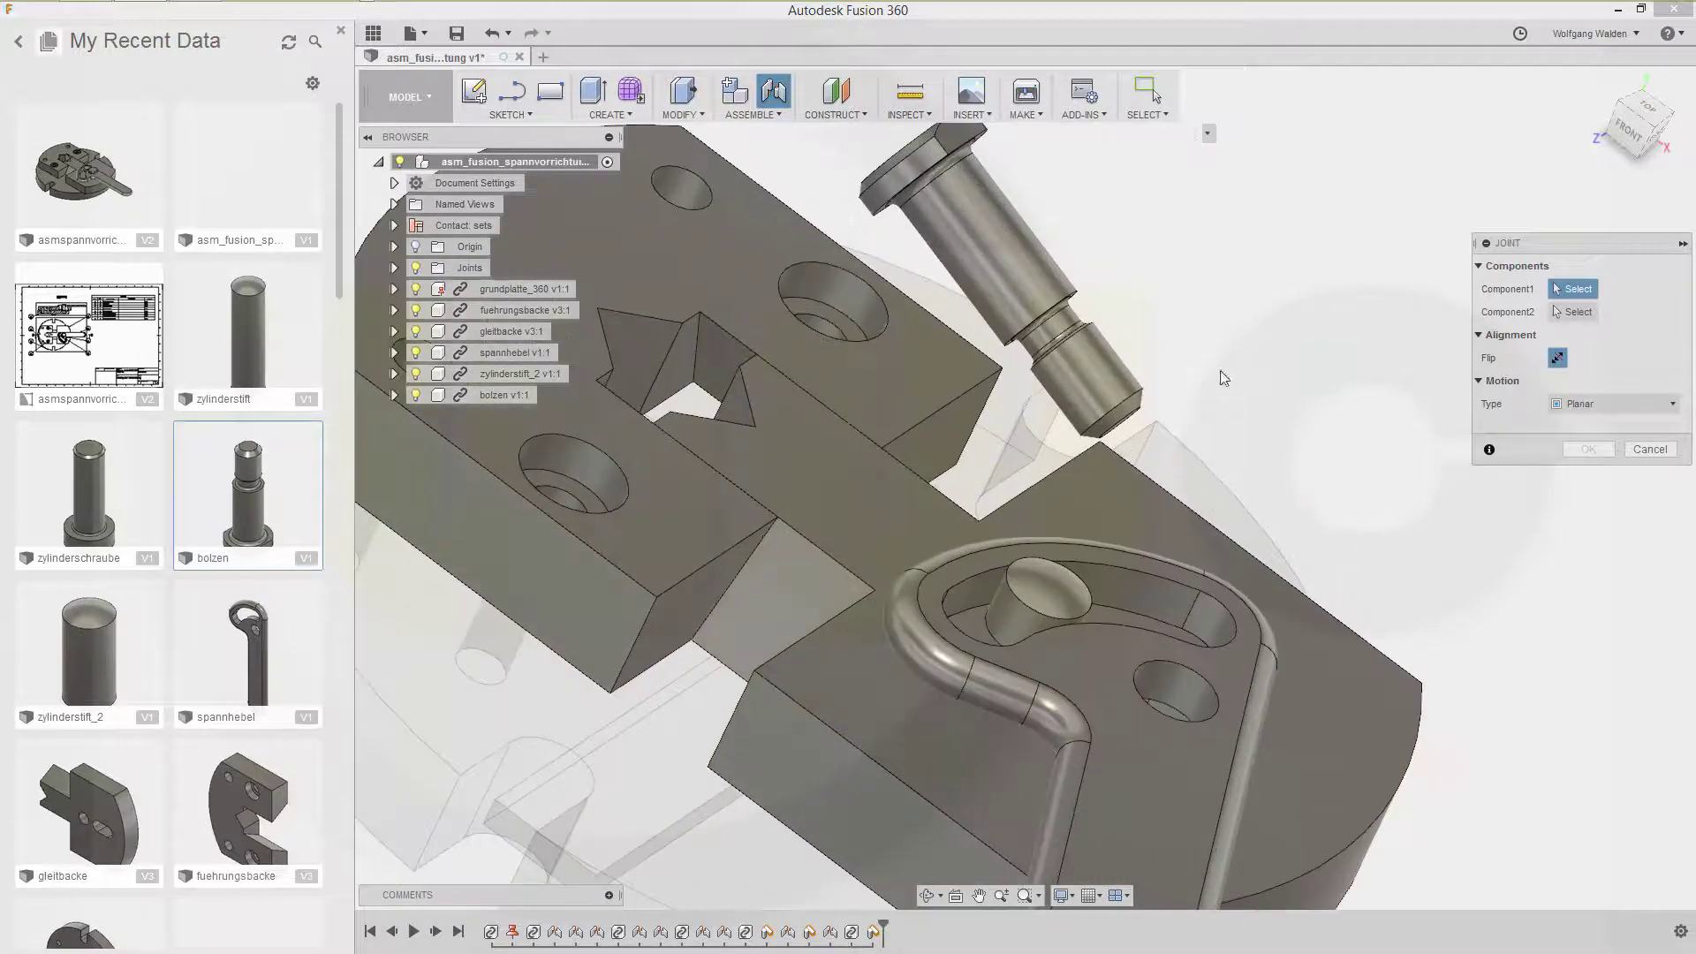
shift+middle_drag(1225, 377, 1131, 265)
middle_drag(1022, 229, 1183, 666)
scroll(1084, 461, up, 5)
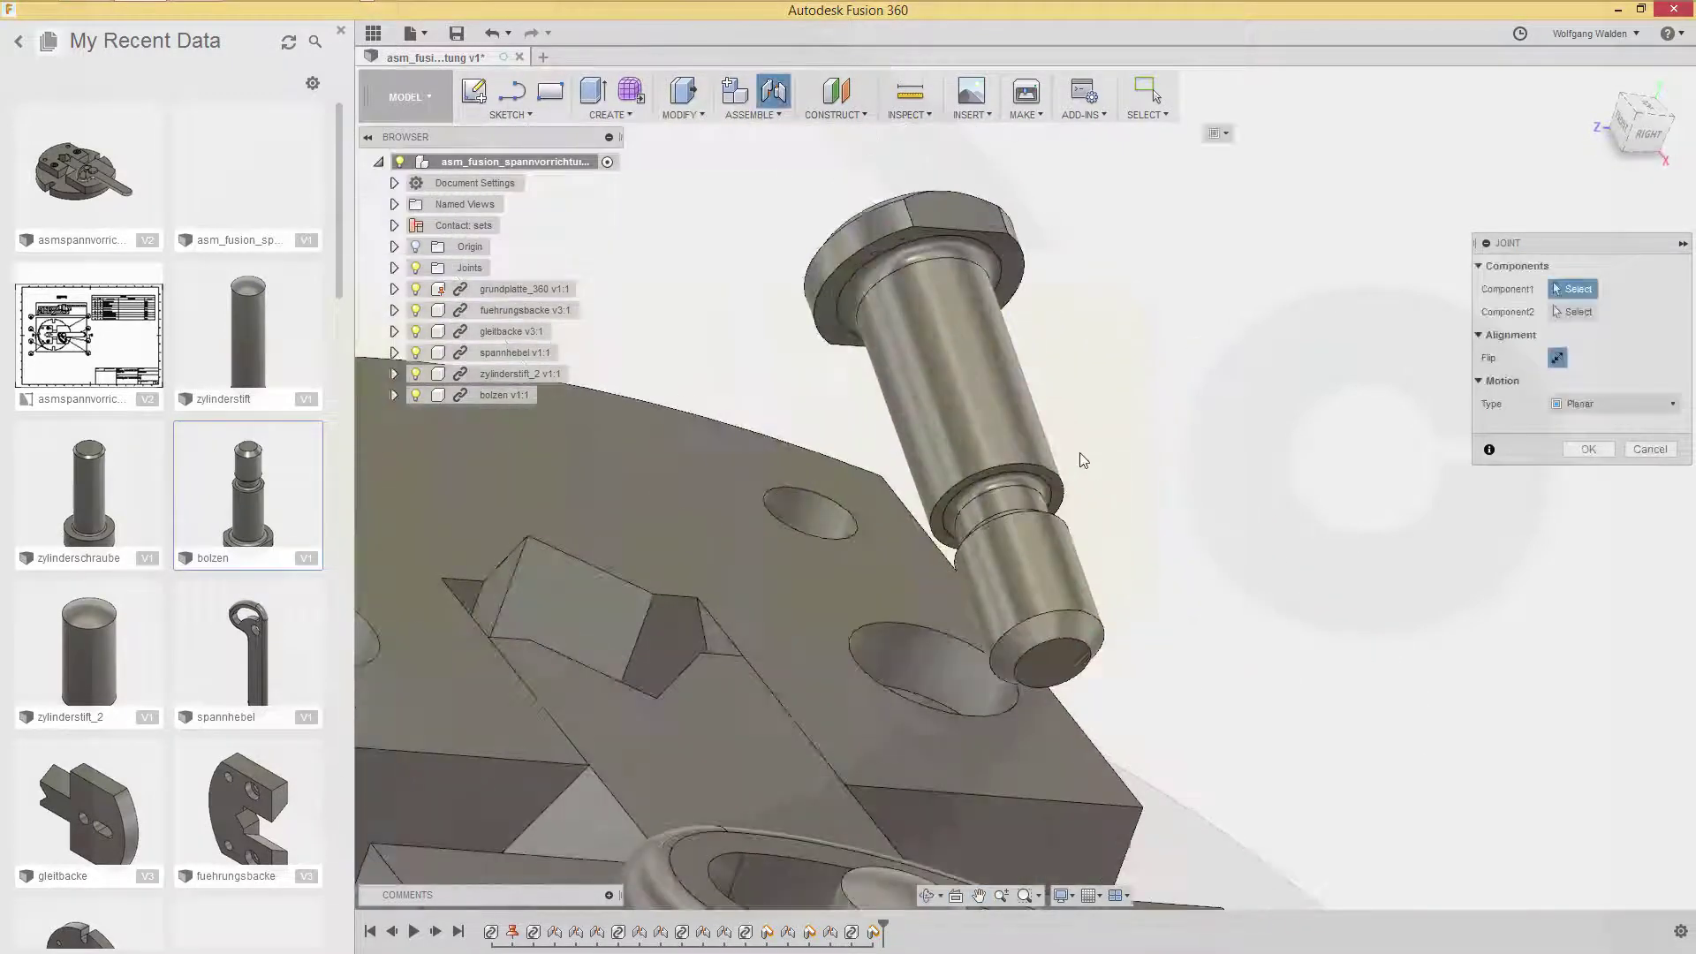
click(1044, 481)
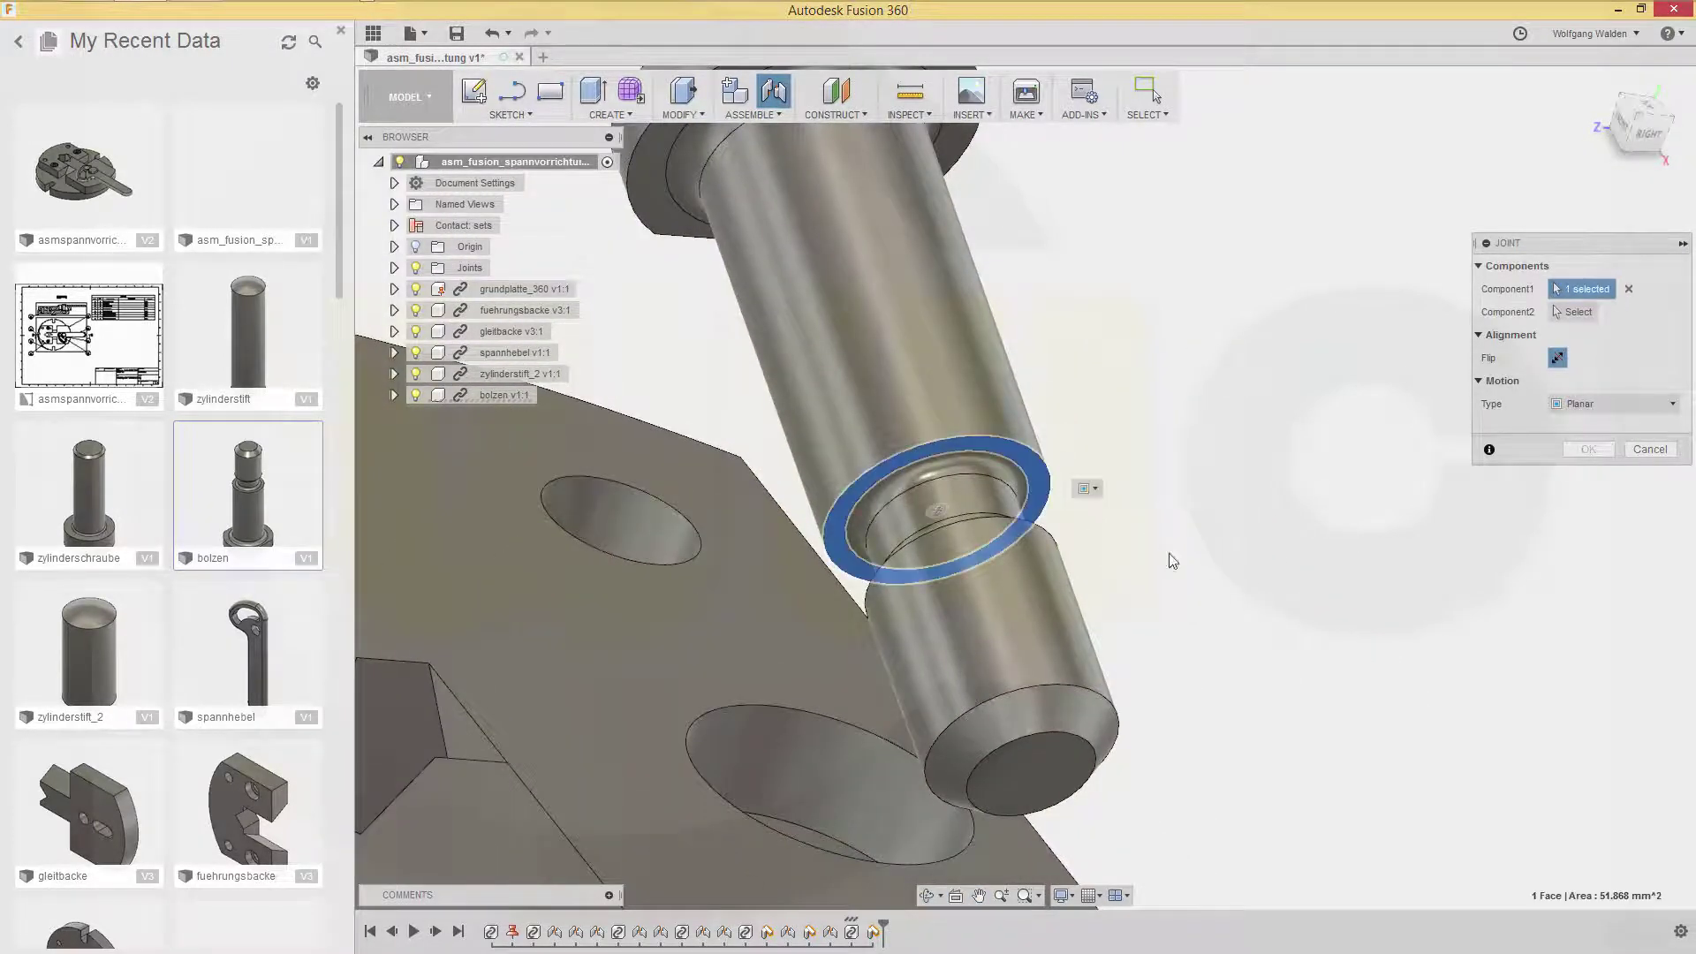
Complete the bolzen's planar joint on the upper face of grundplatte_360.
scroll(1292, 643, down, 3)
shift+middle_drag(1291, 643, 1364, 174)
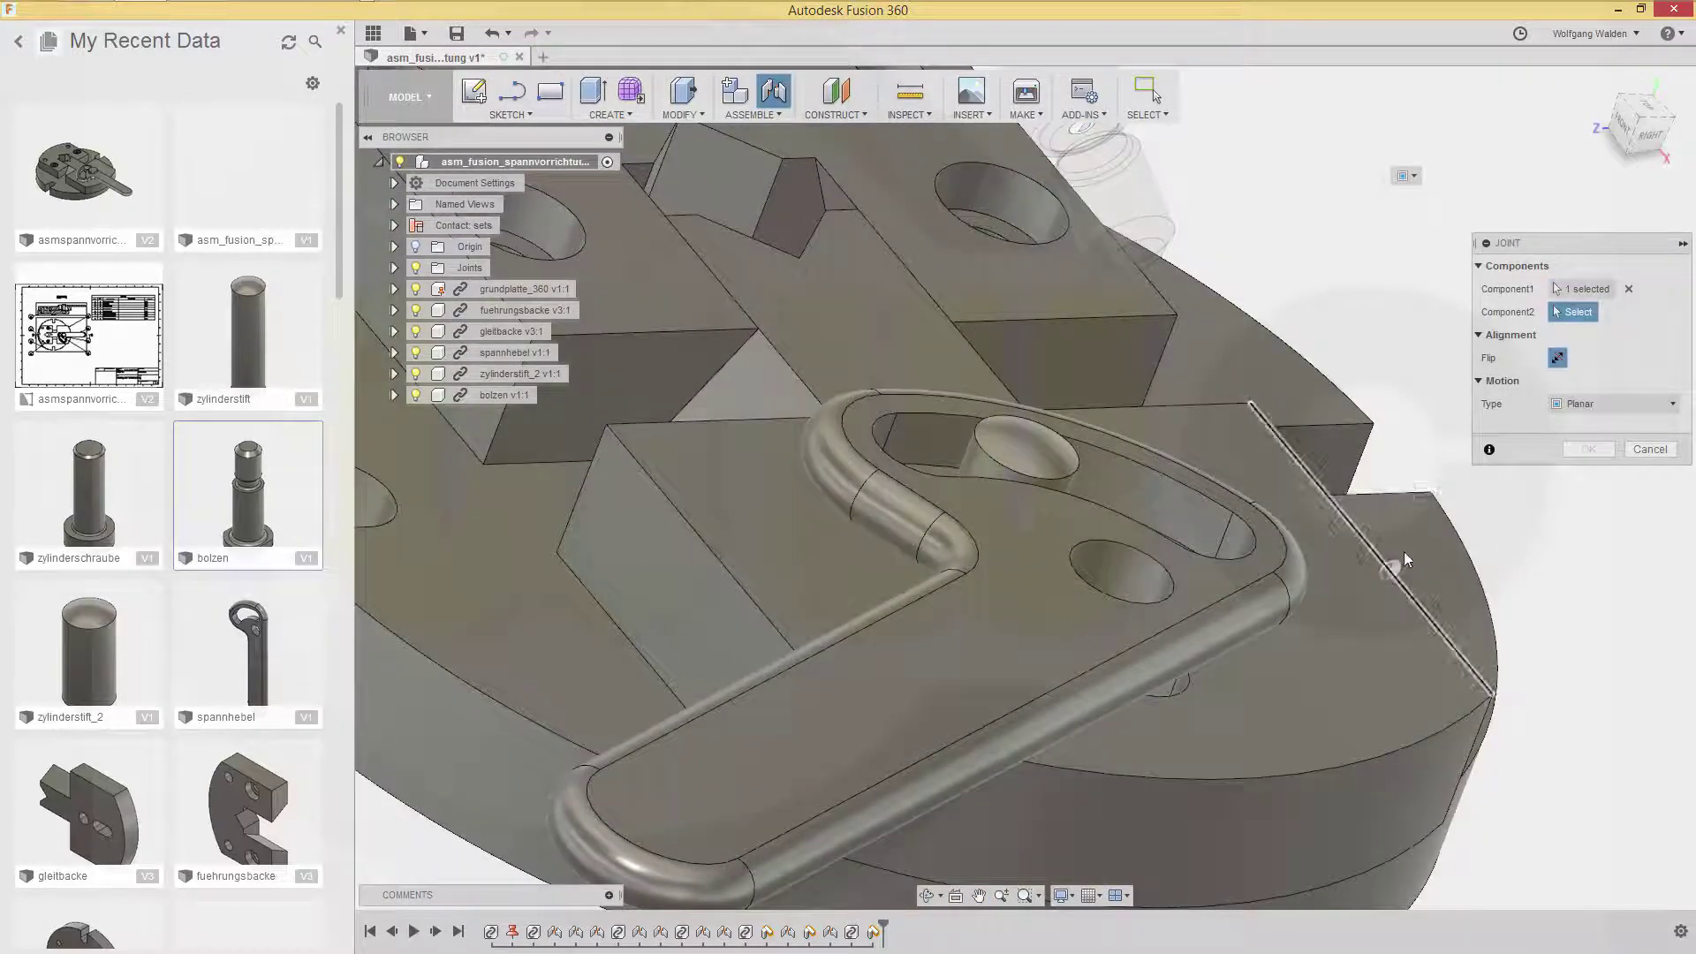
click(1405, 547)
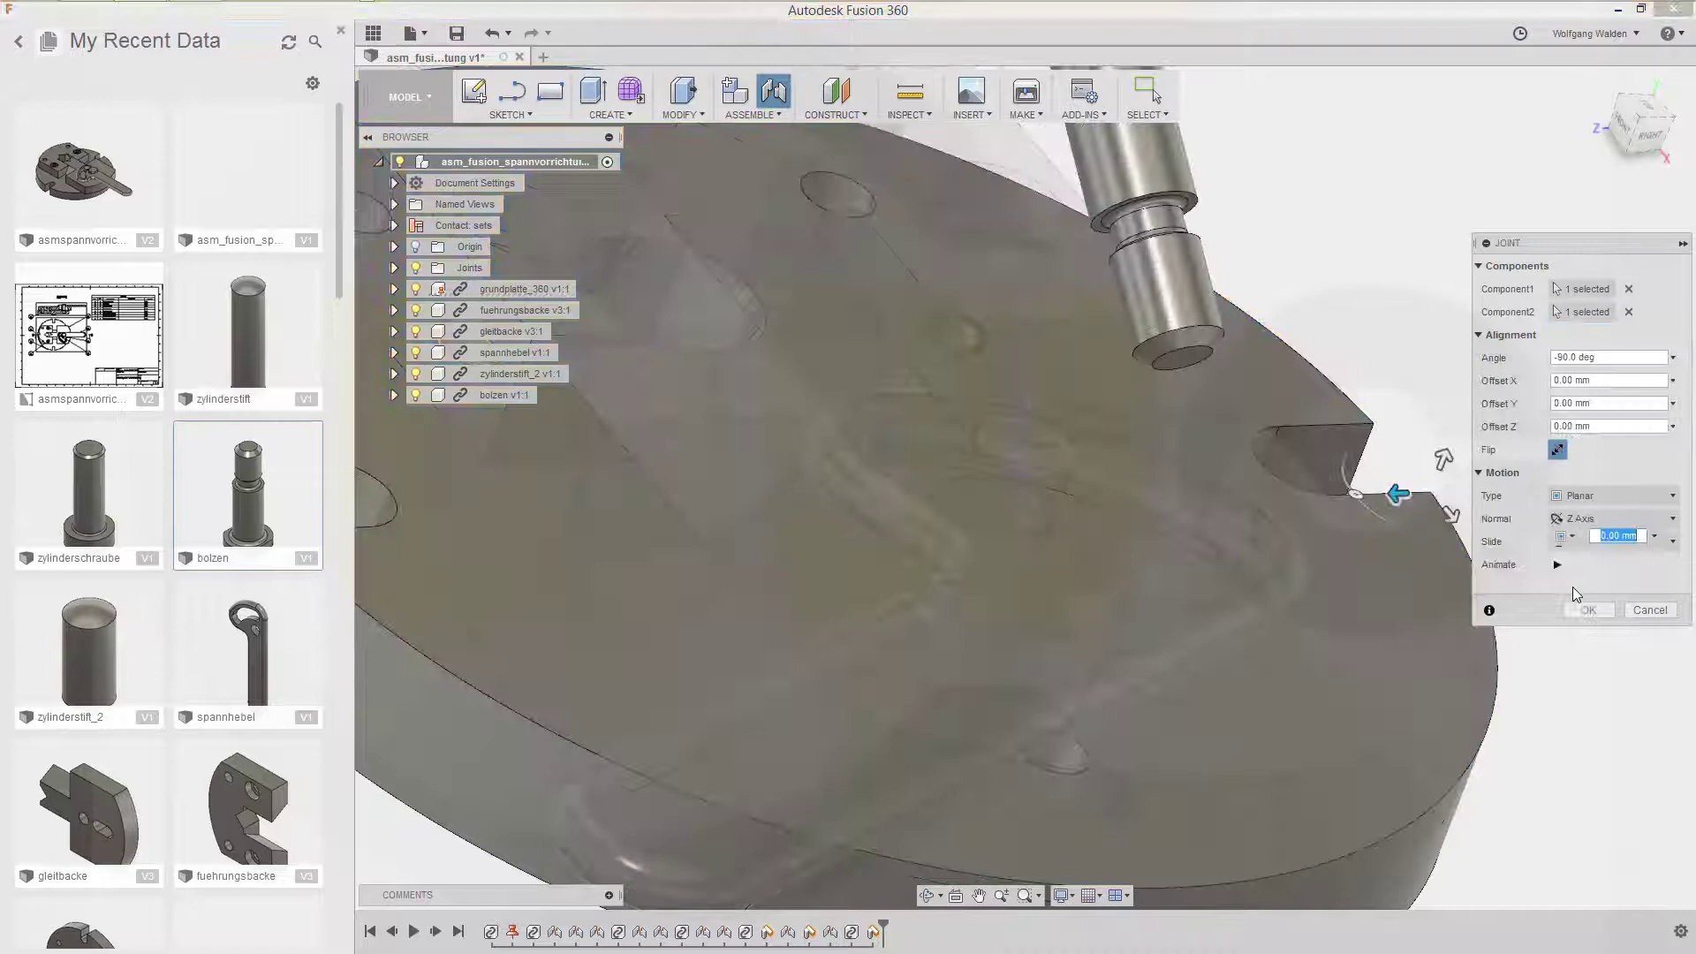
click(1587, 610)
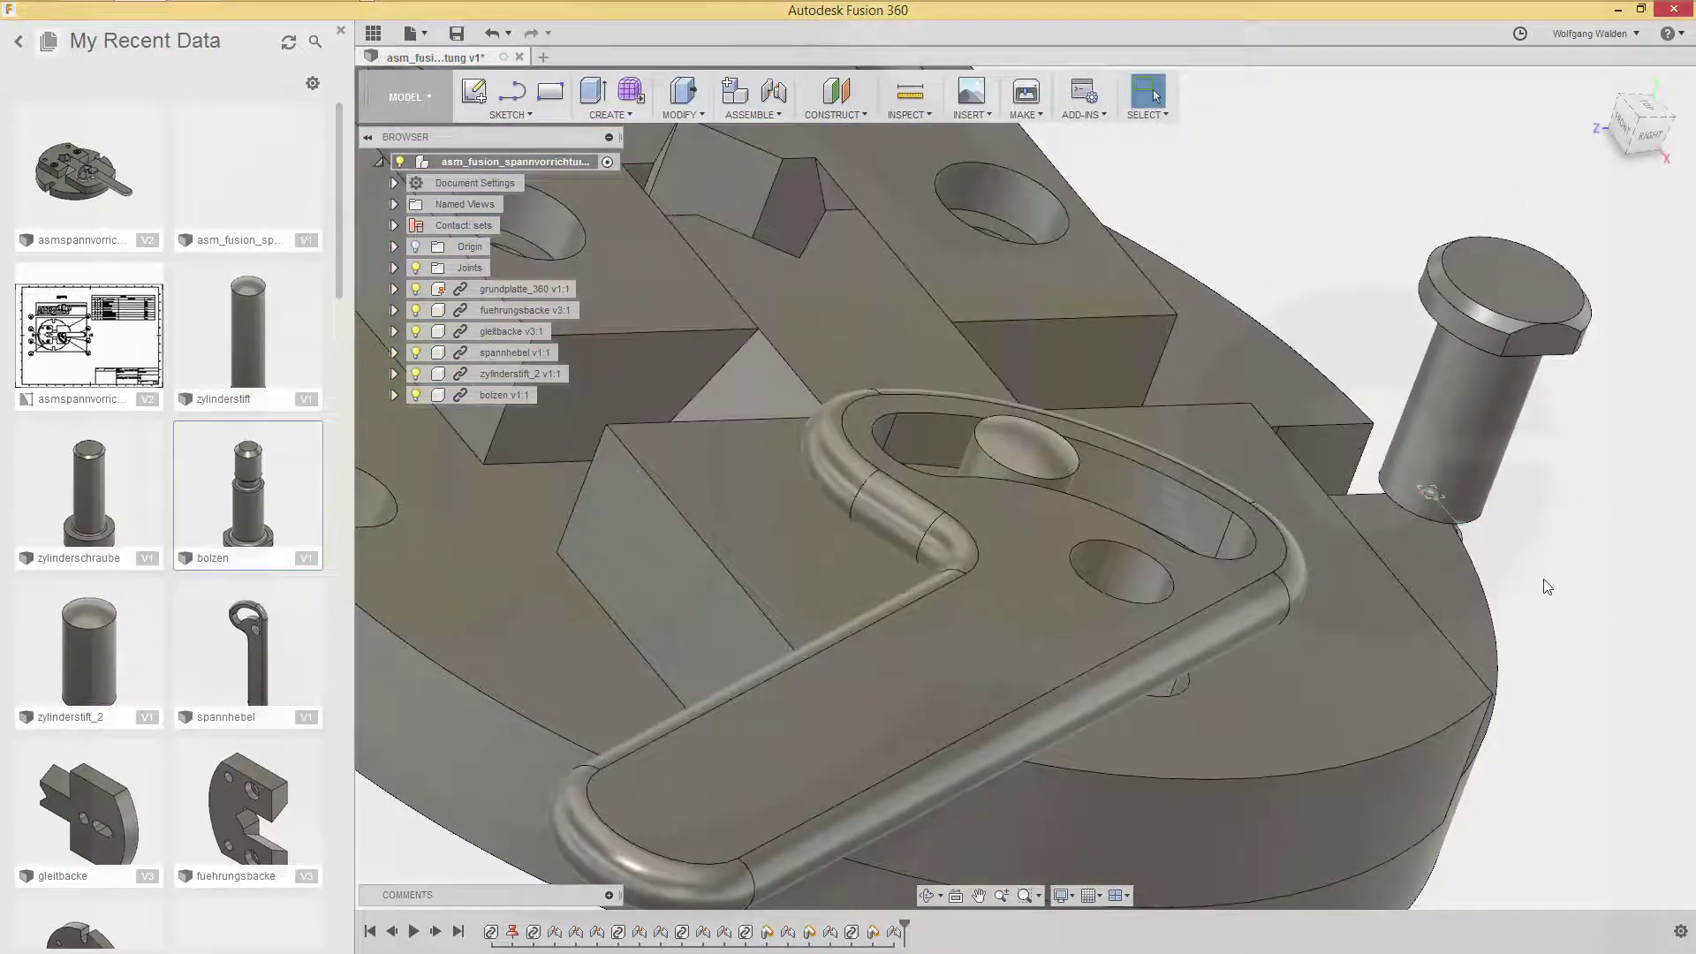
Join the bolzen's shank to the round hole of the spannhebel with a cylindrical joint.
shift+middle_drag(1547, 587, 1248, 623)
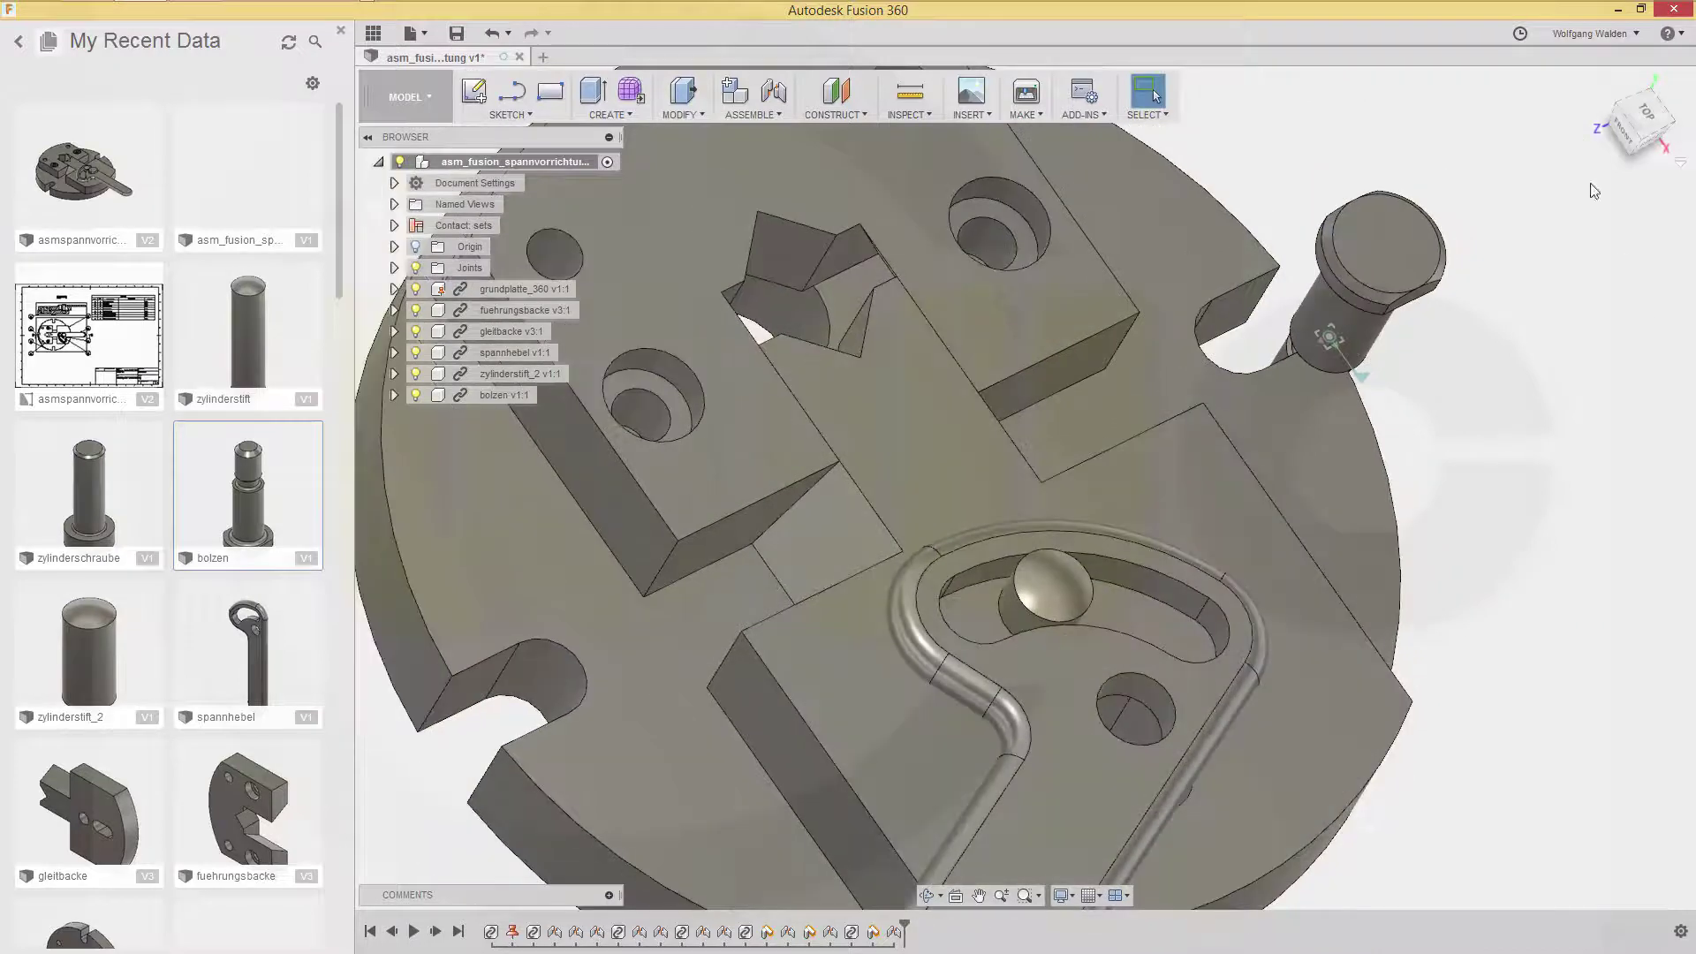
click(774, 91)
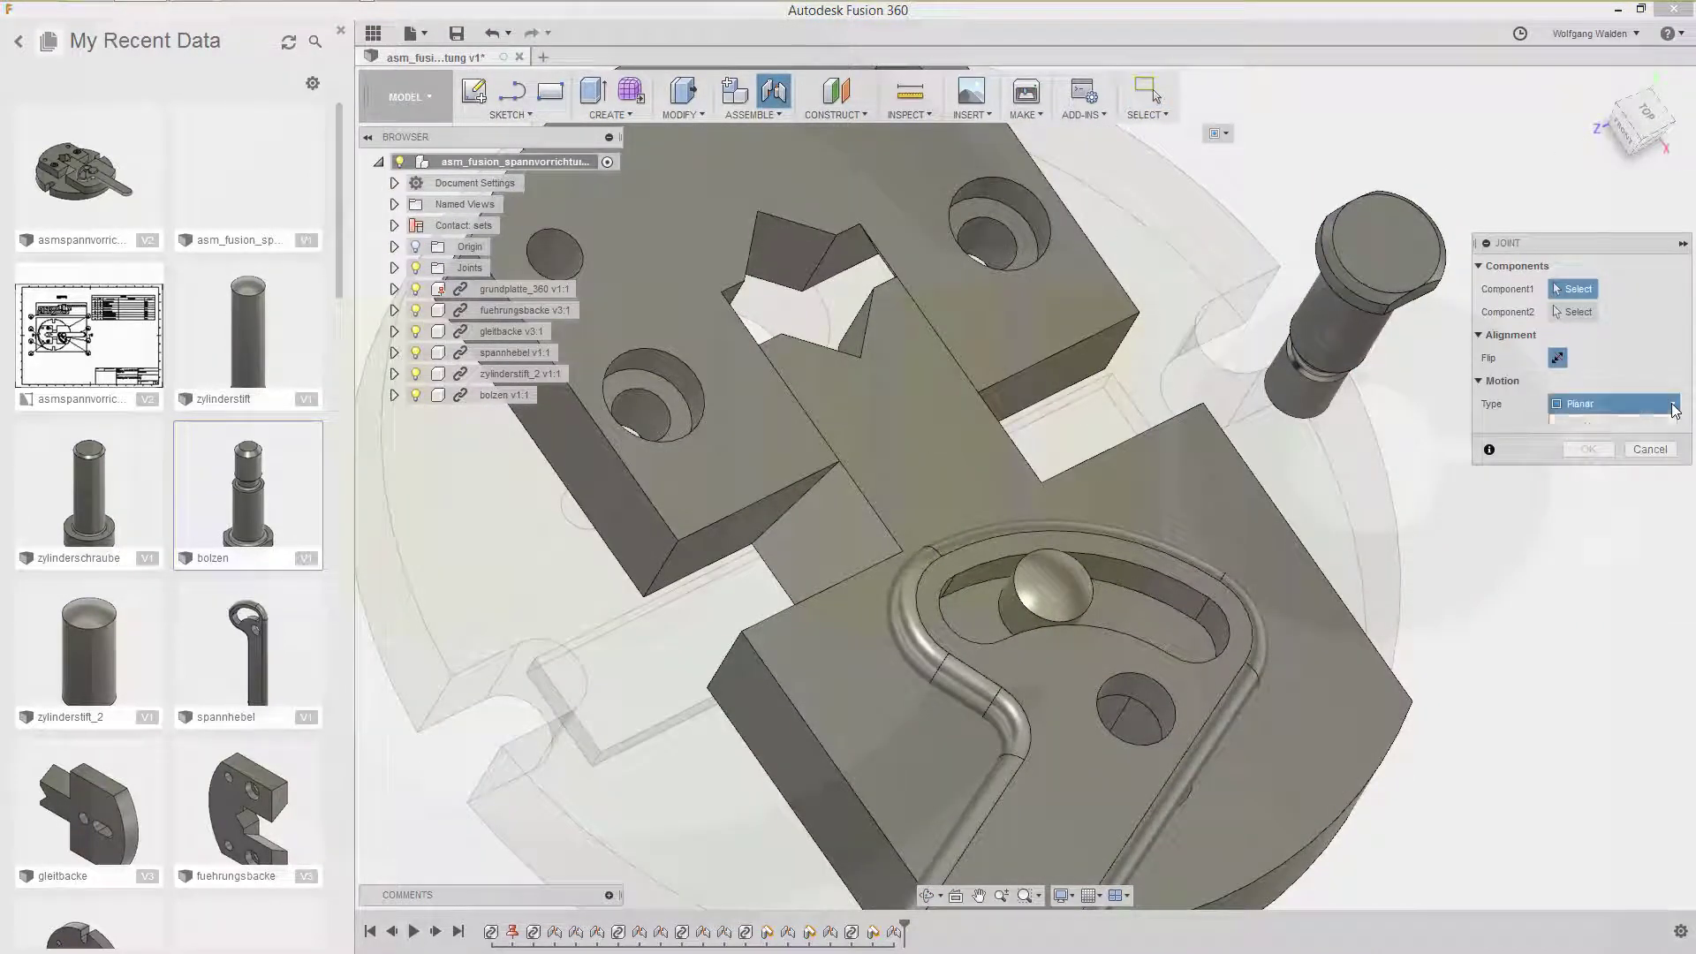
click(1634, 404)
click(1600, 489)
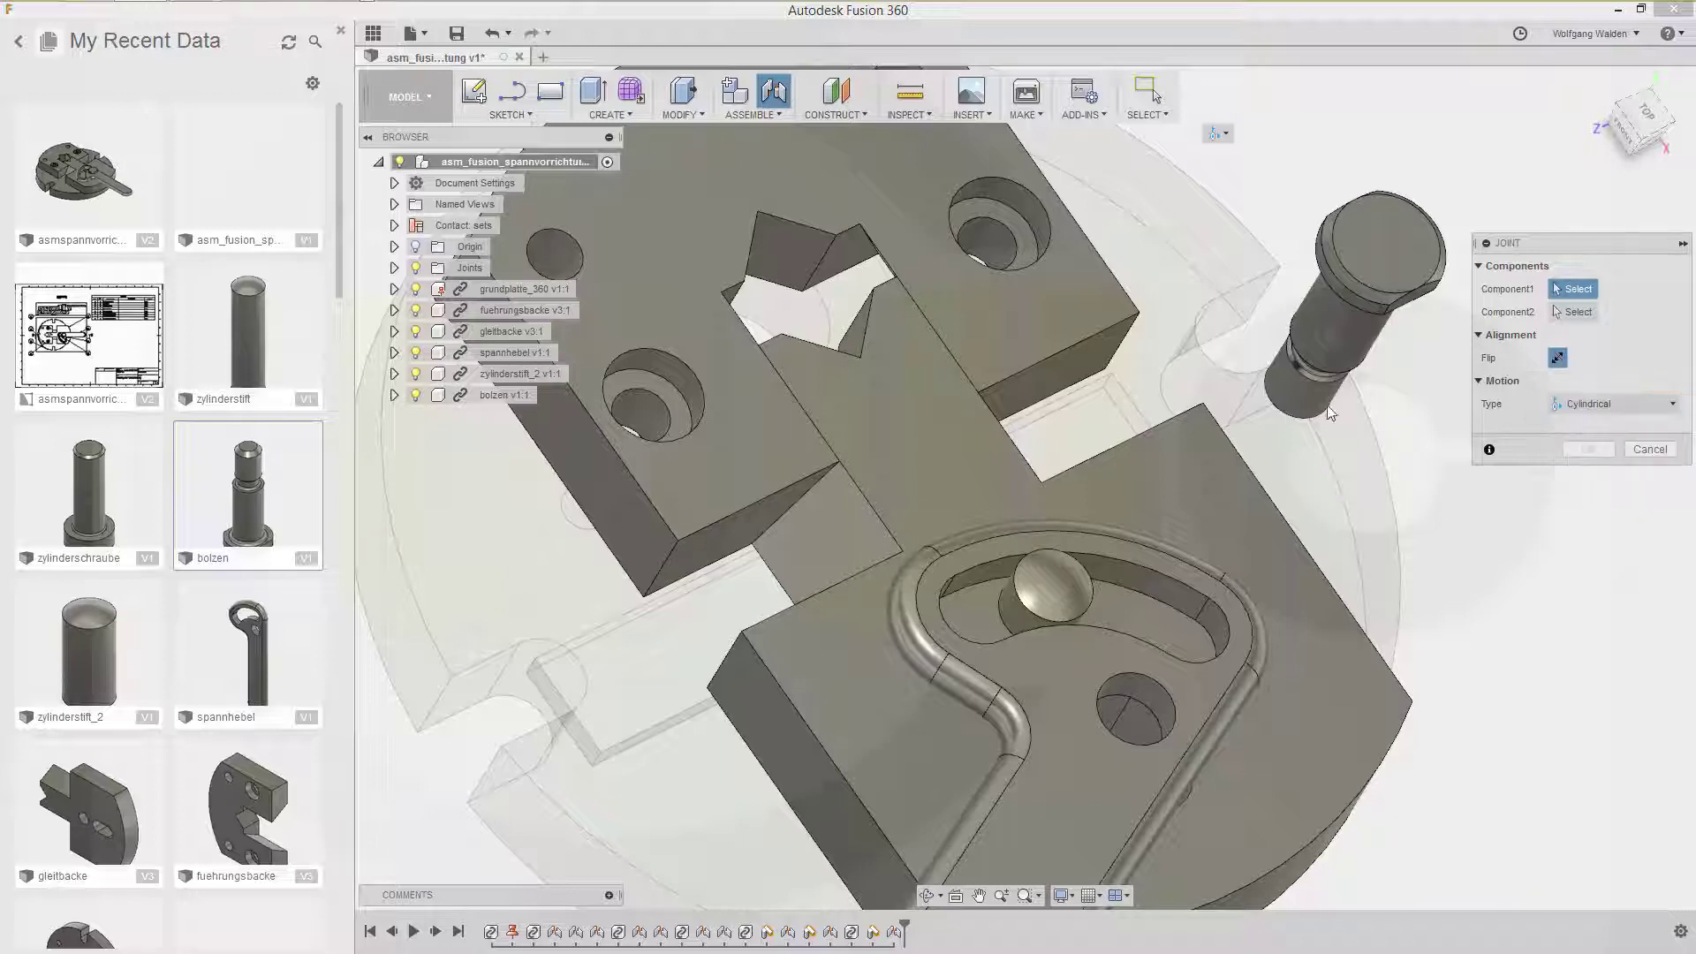
click(1330, 344)
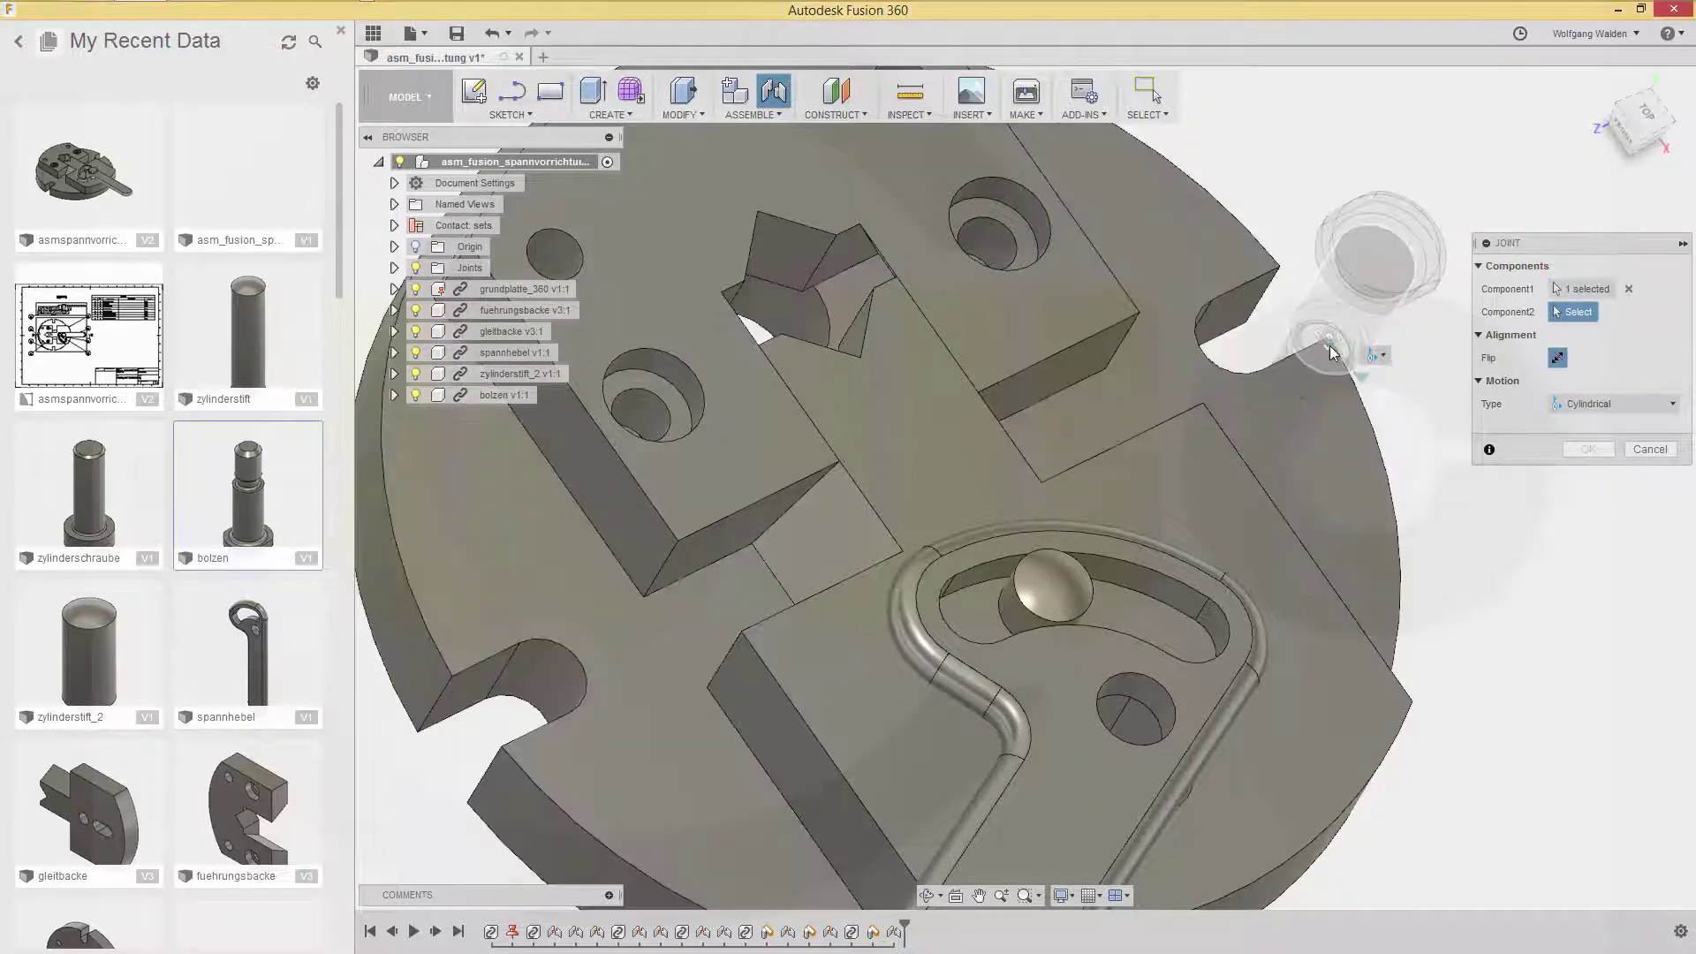
click(1157, 694)
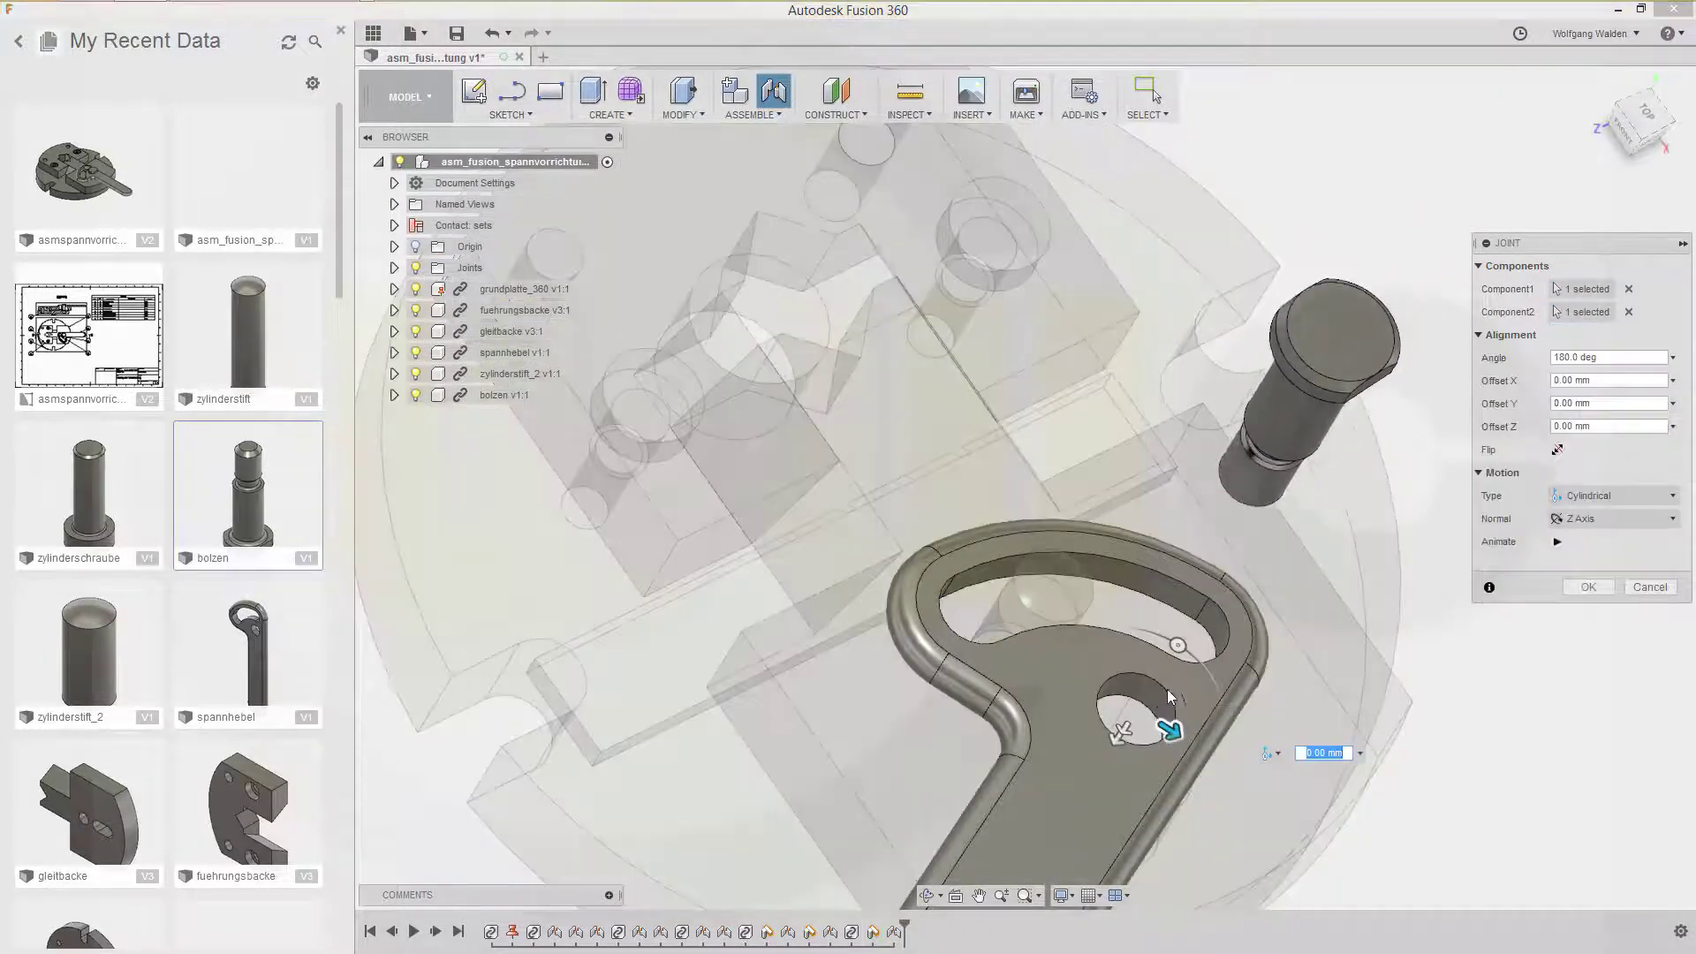
click(1589, 588)
Insert the zylinderschraube component, raise it 70 mm along Y and rotate it -85 degrees about Z.
middle_drag(1153, 826, 967, 456)
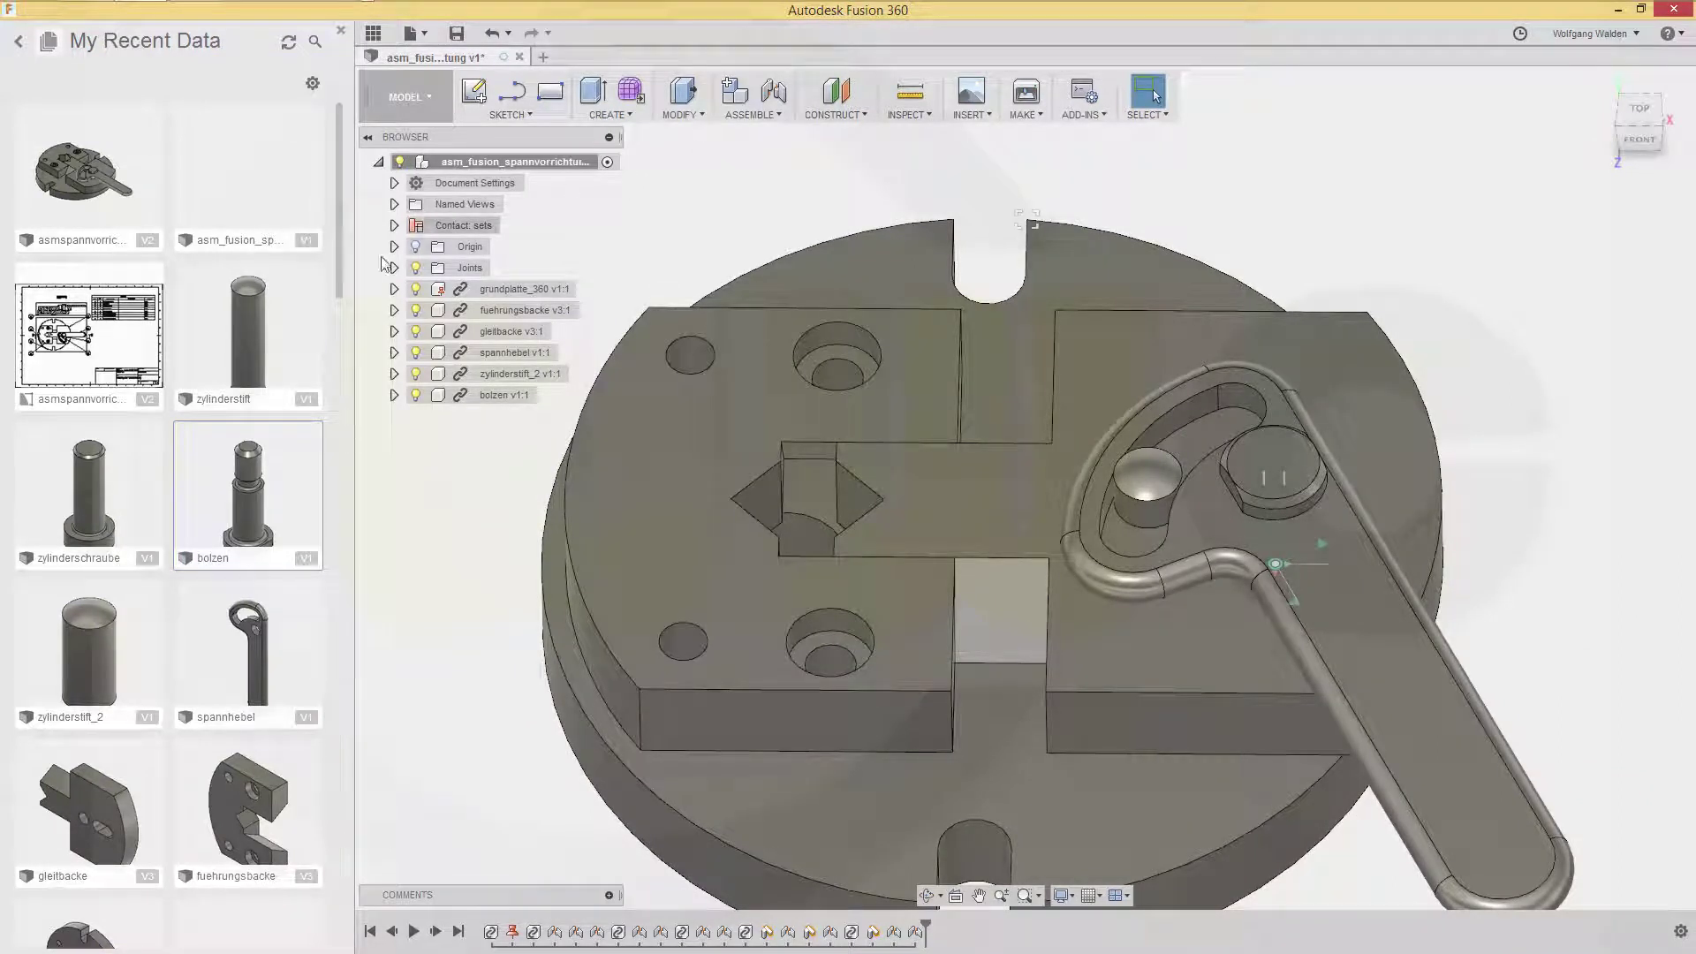
drag(100, 501, 756, 227)
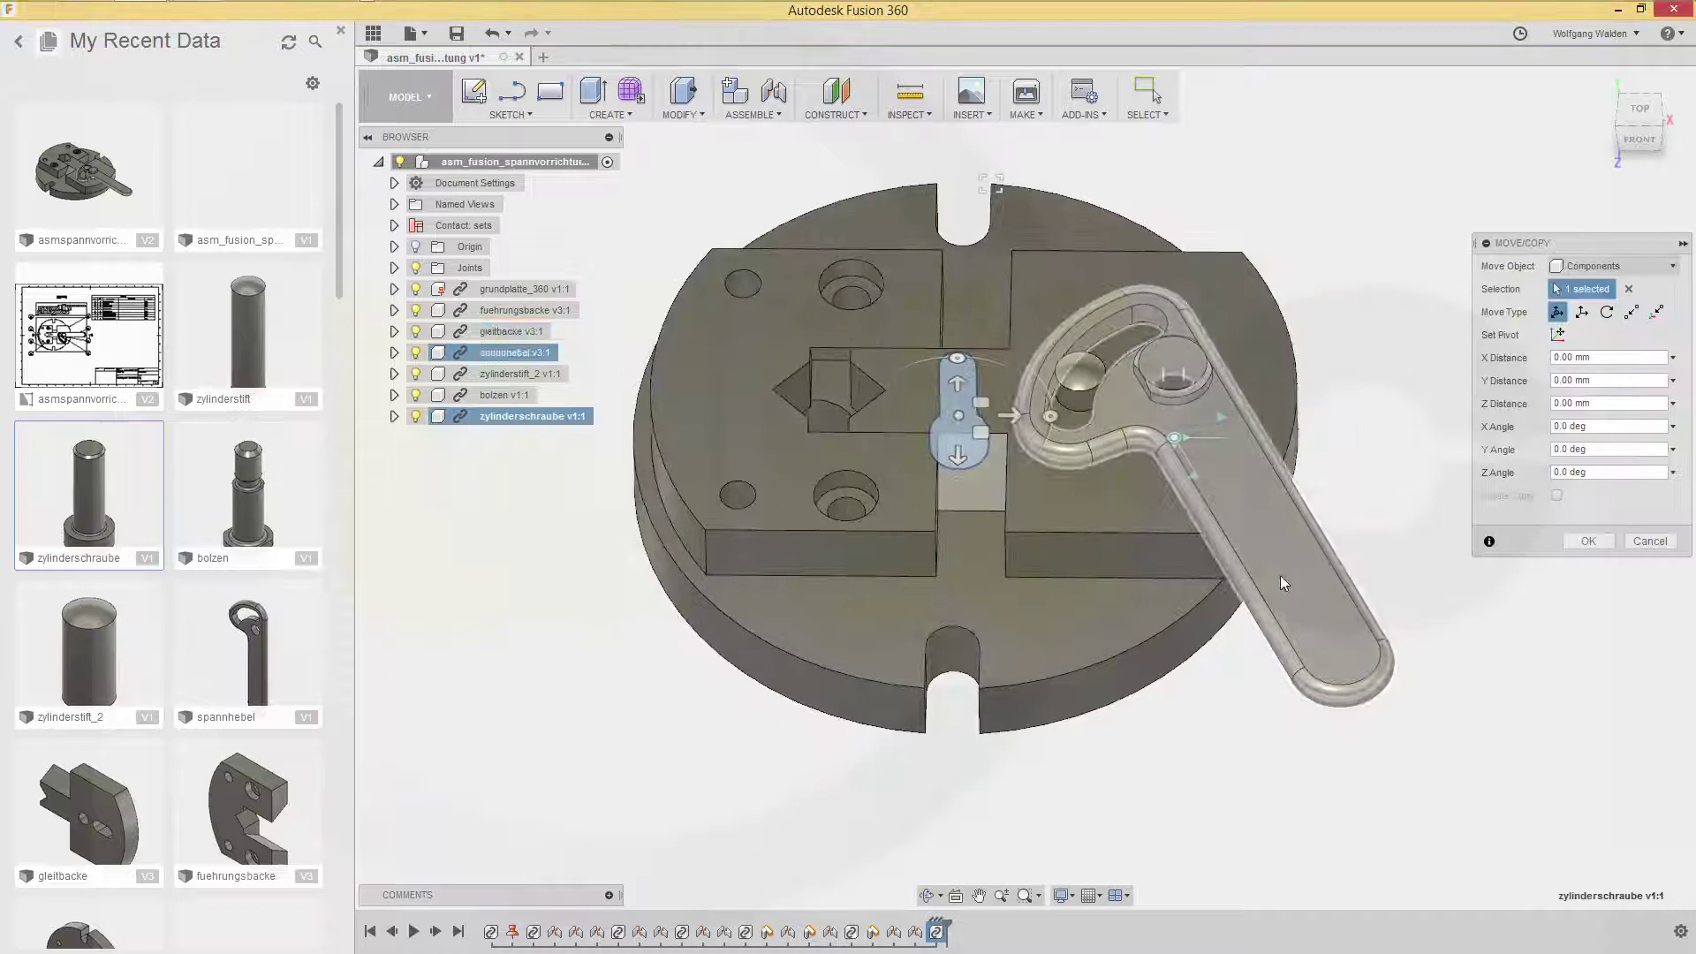
shift+middle_drag(1012, 517, 945, 437)
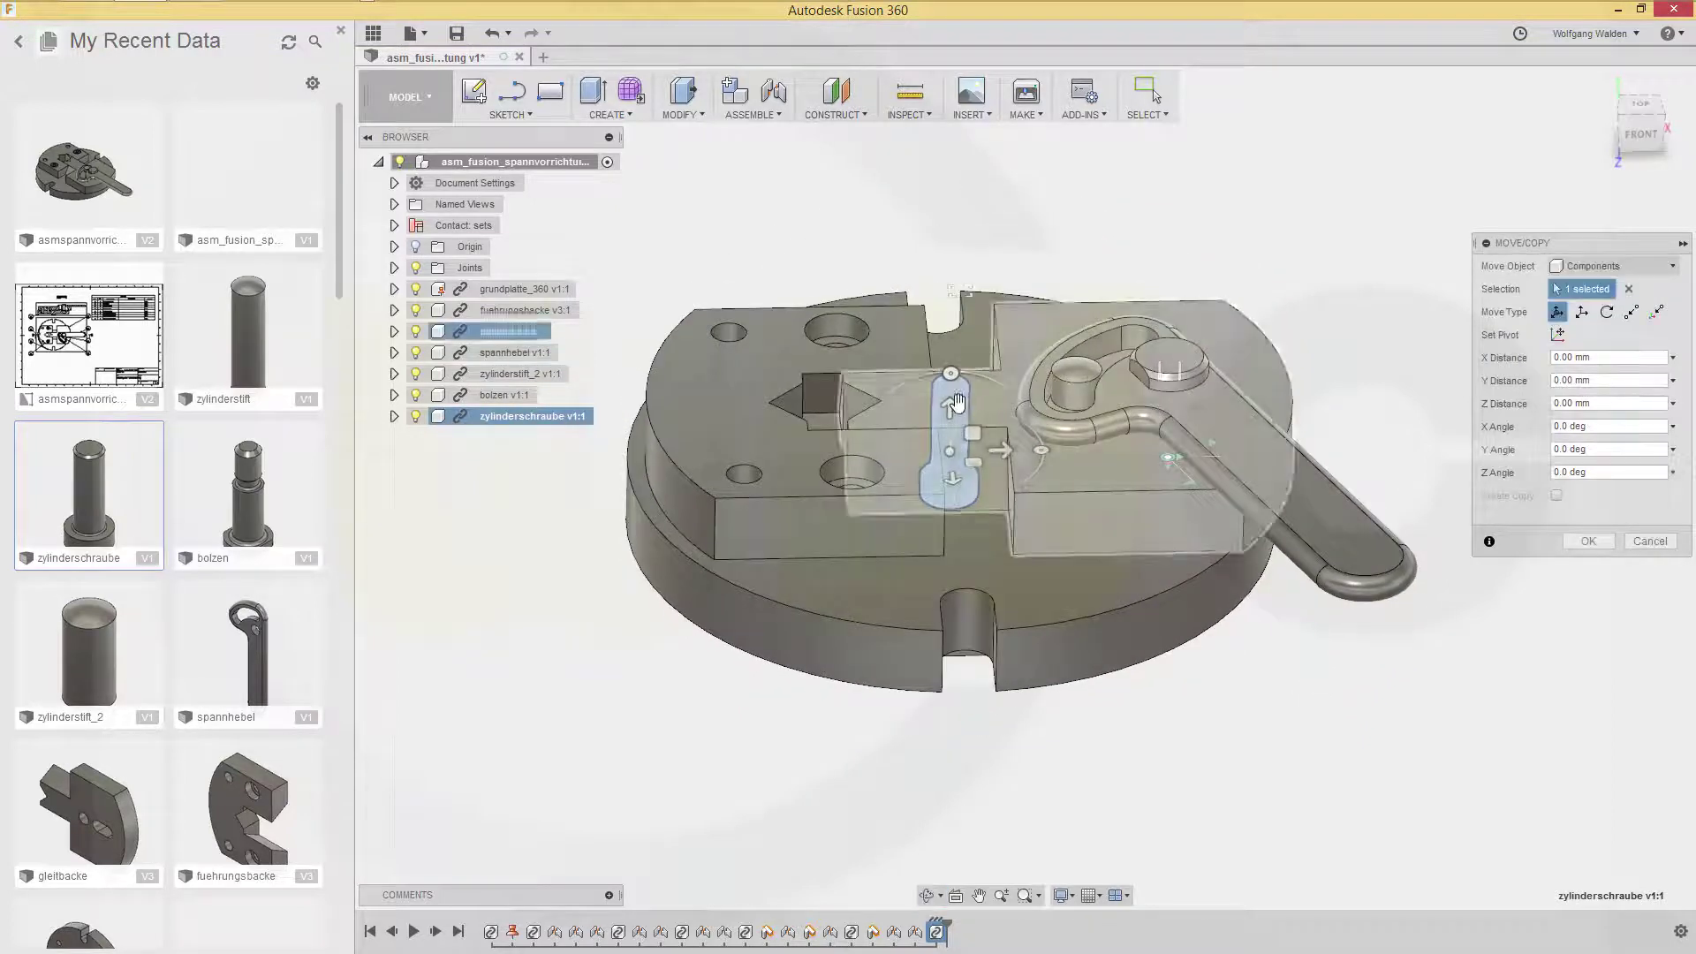
drag(957, 401, 970, 178)
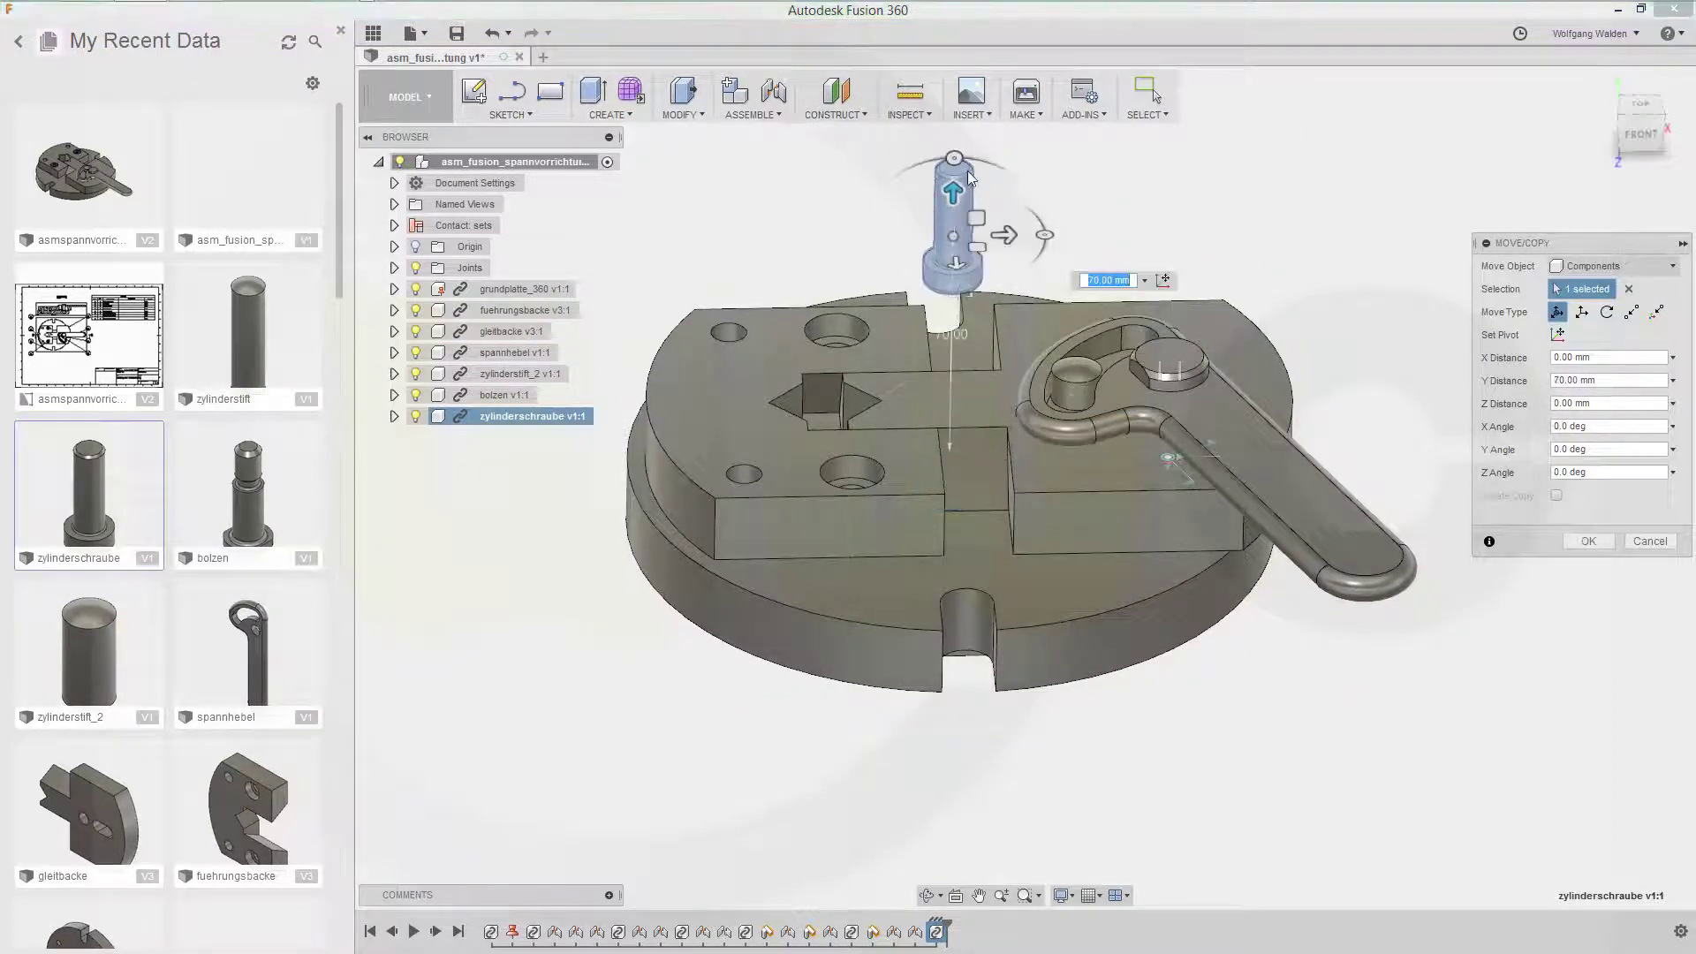
drag(1045, 234, 1084, 221)
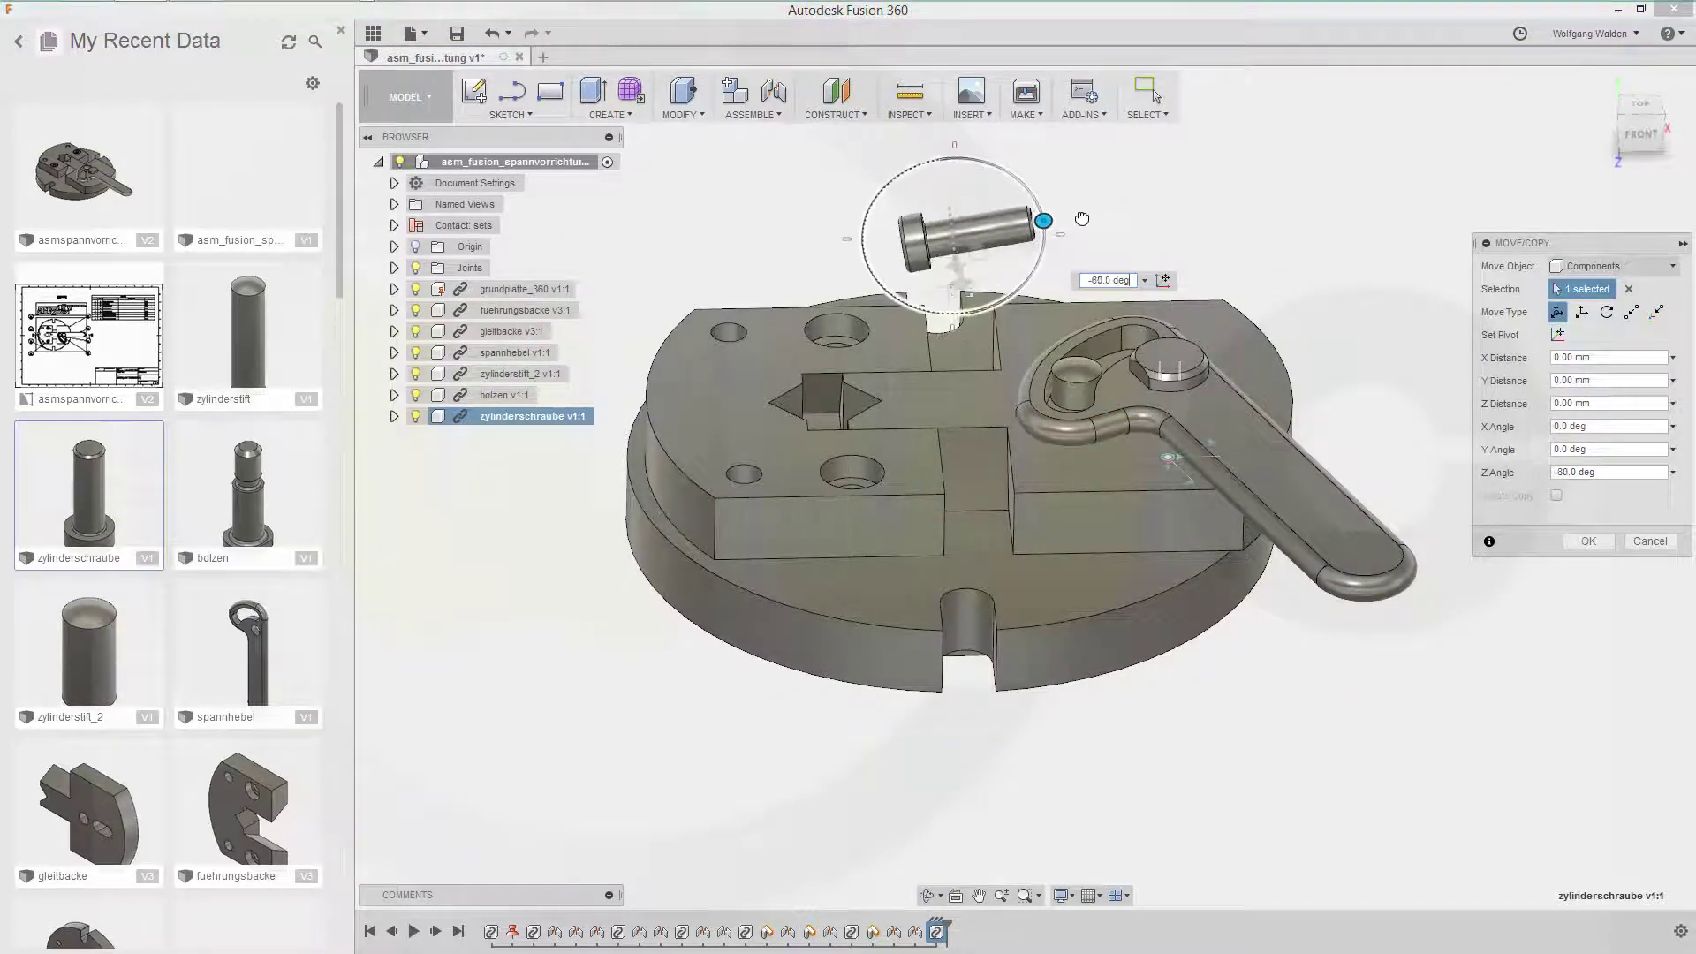
click(1597, 543)
Join the zylinderschraube's shank to the fuehrungsbacke's rear counterbored hole with a cylindrical joint, flipped so the screw head faces up.
middle_drag(1260, 254, 1476, 326)
shift+middle_drag(1302, 368, 1535, 412)
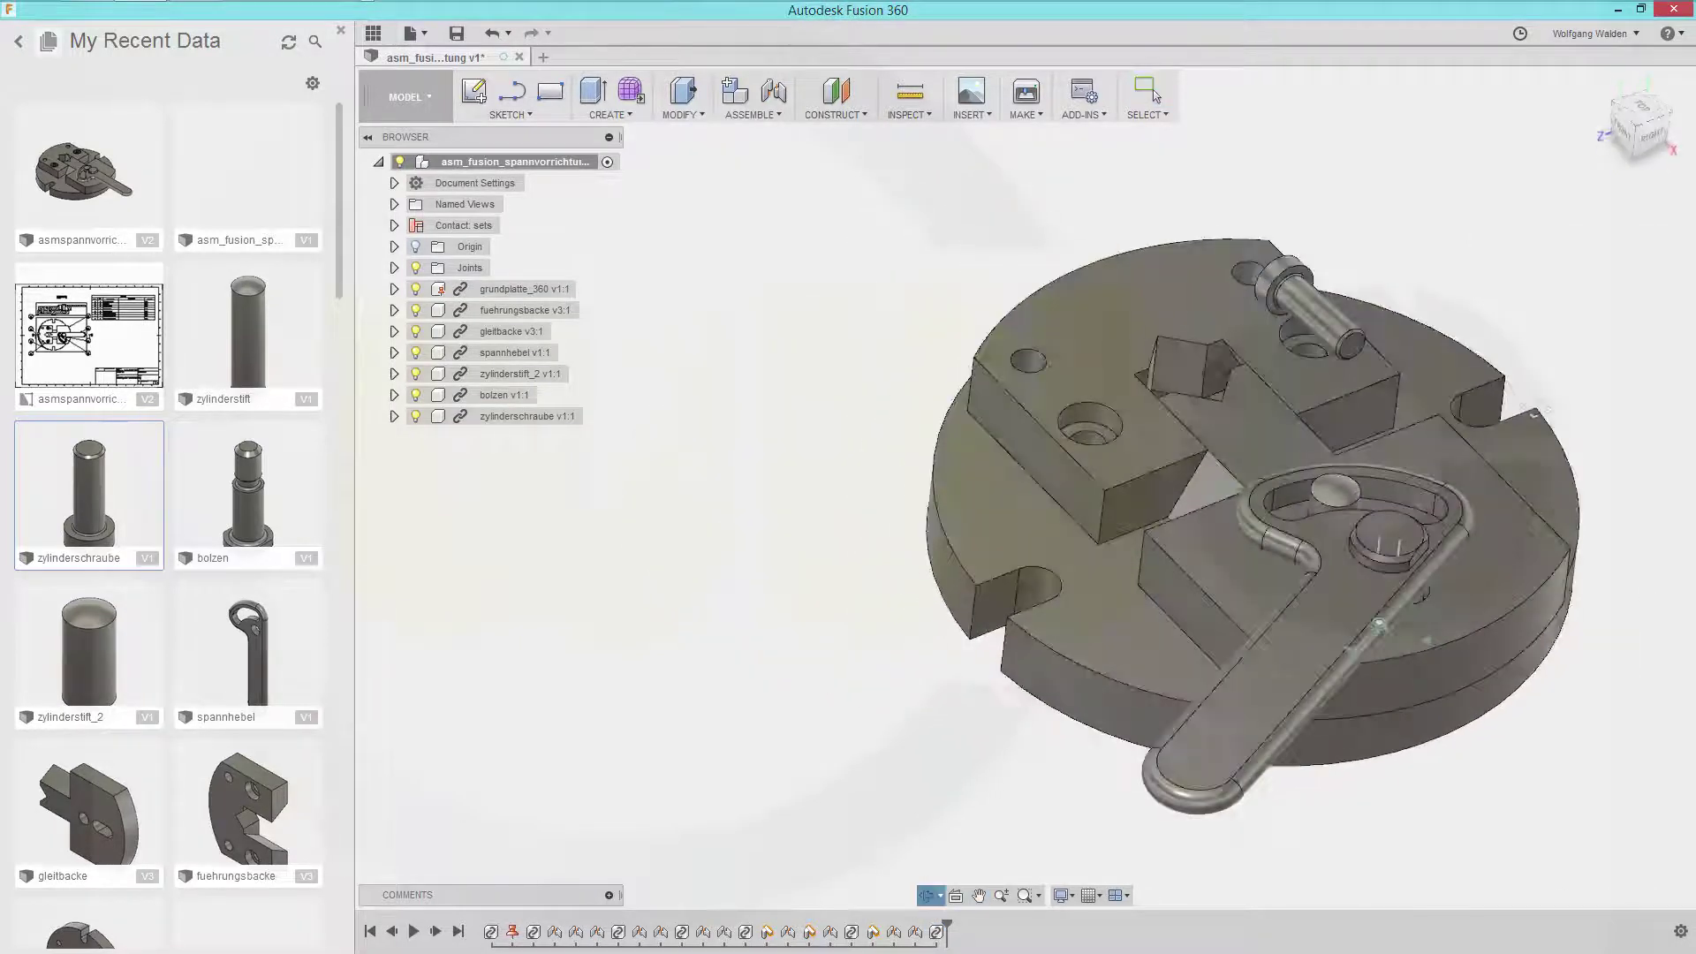
middle_drag(1188, 369, 975, 416)
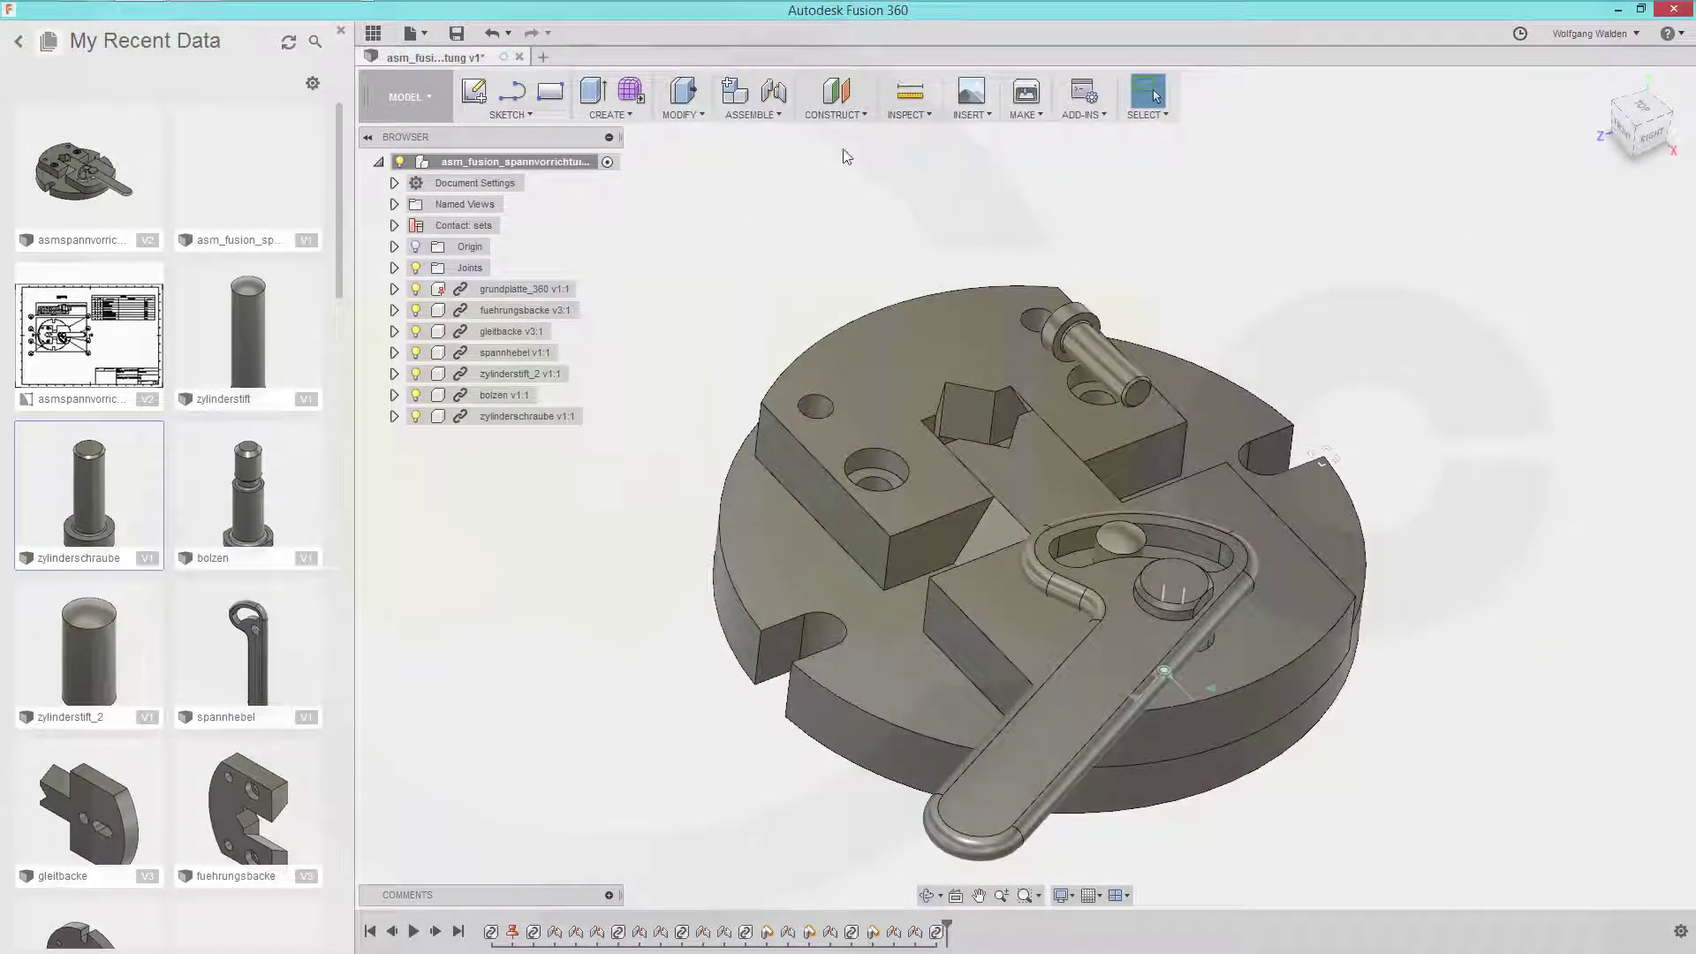
click(775, 94)
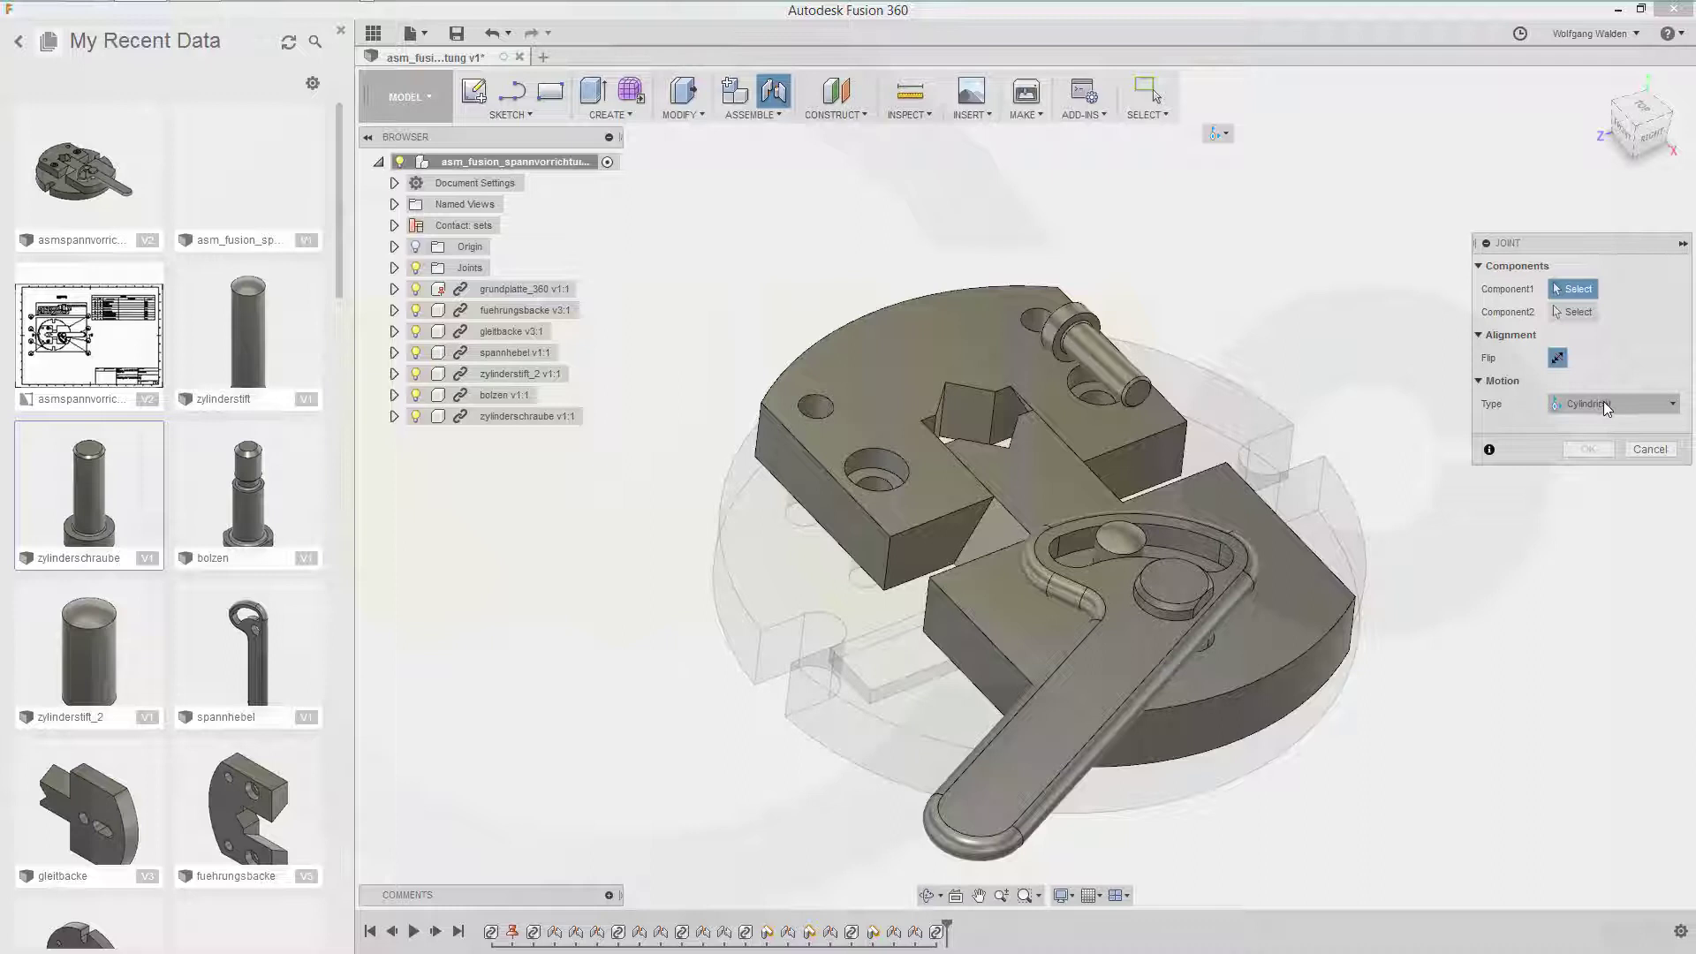
click(1673, 409)
click(1638, 412)
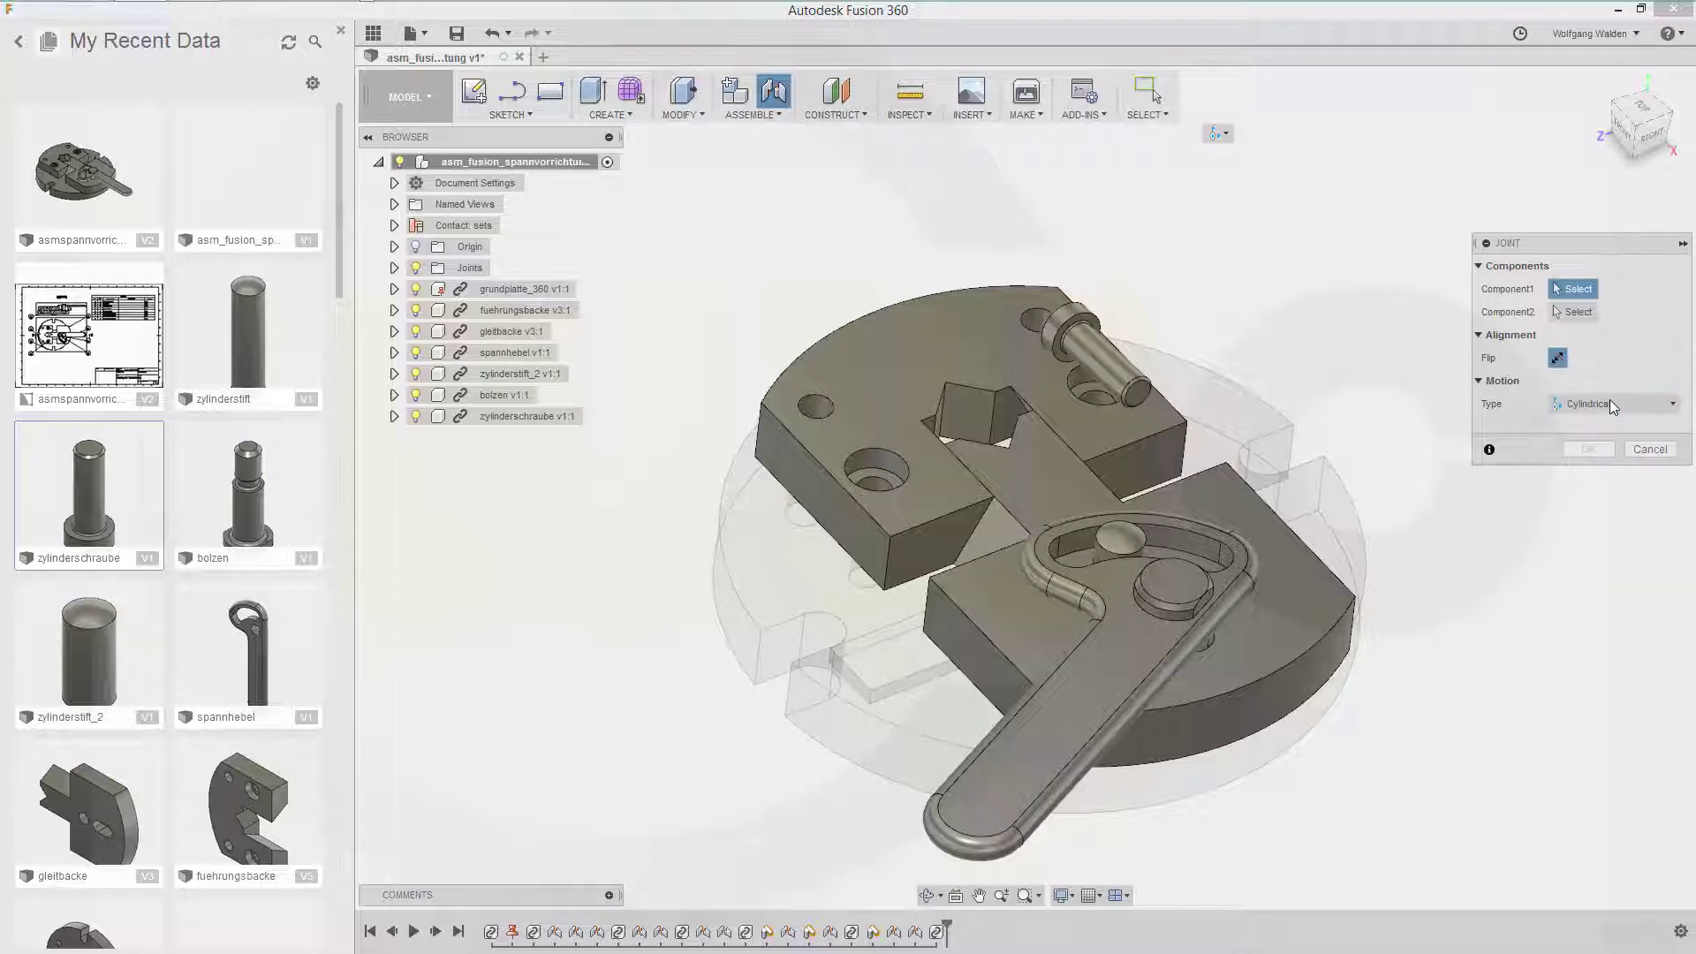
click(1101, 362)
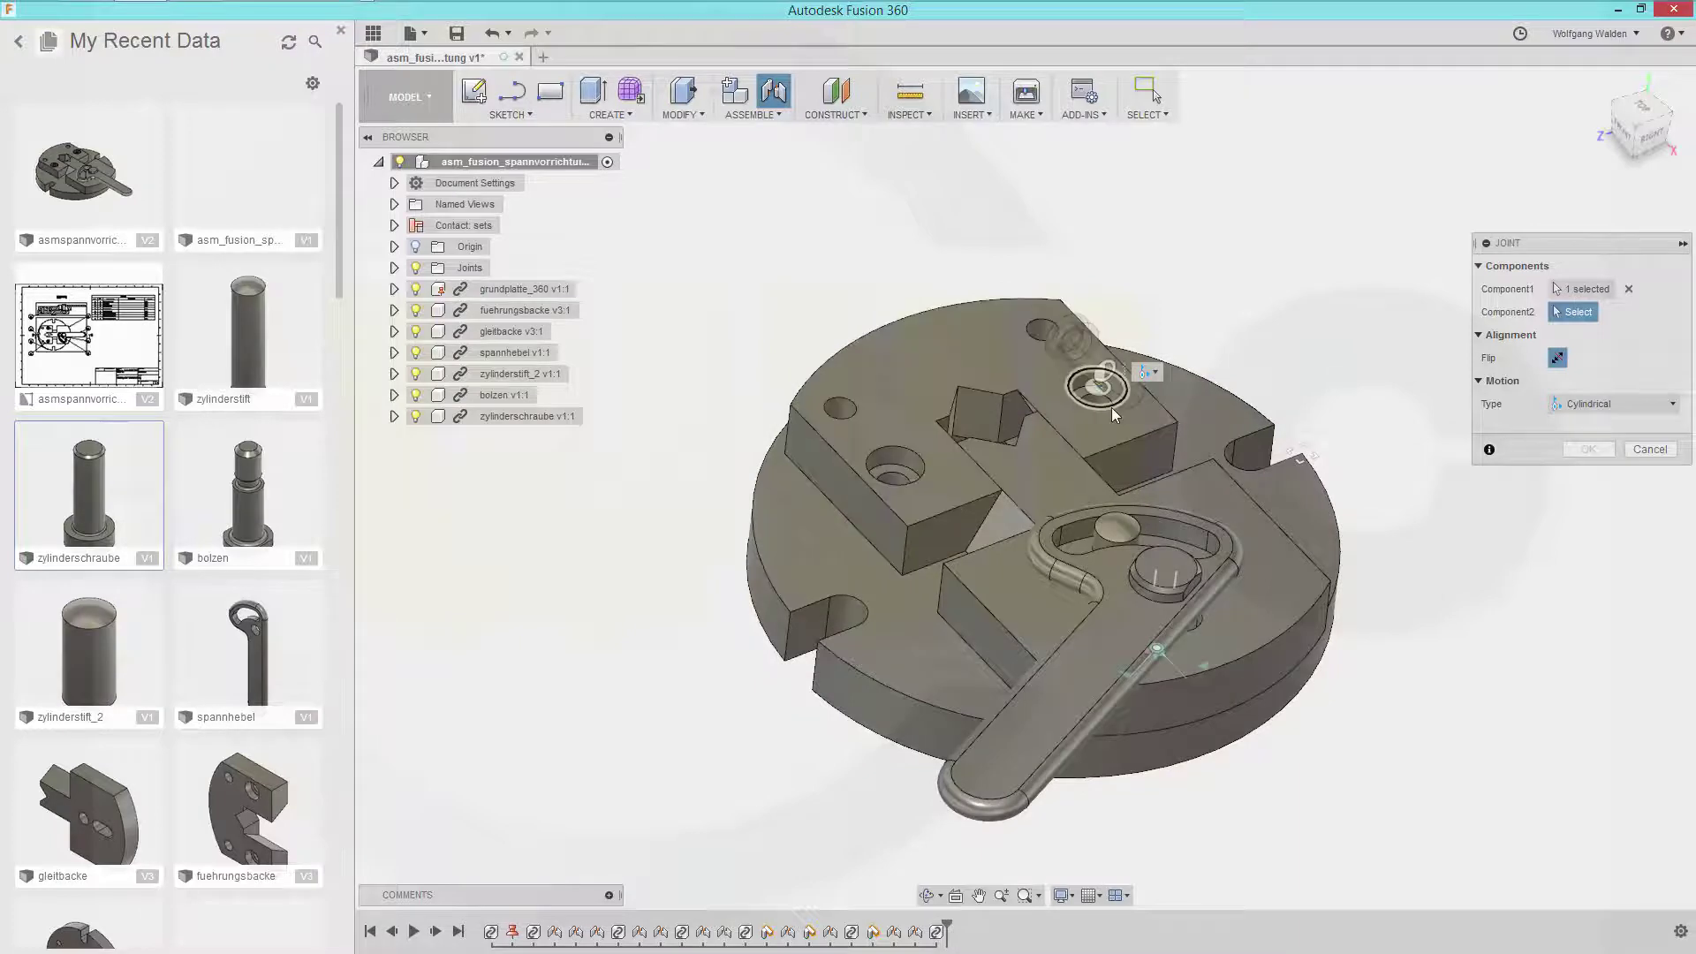
scroll(1086, 406, up, 3)
click(1090, 399)
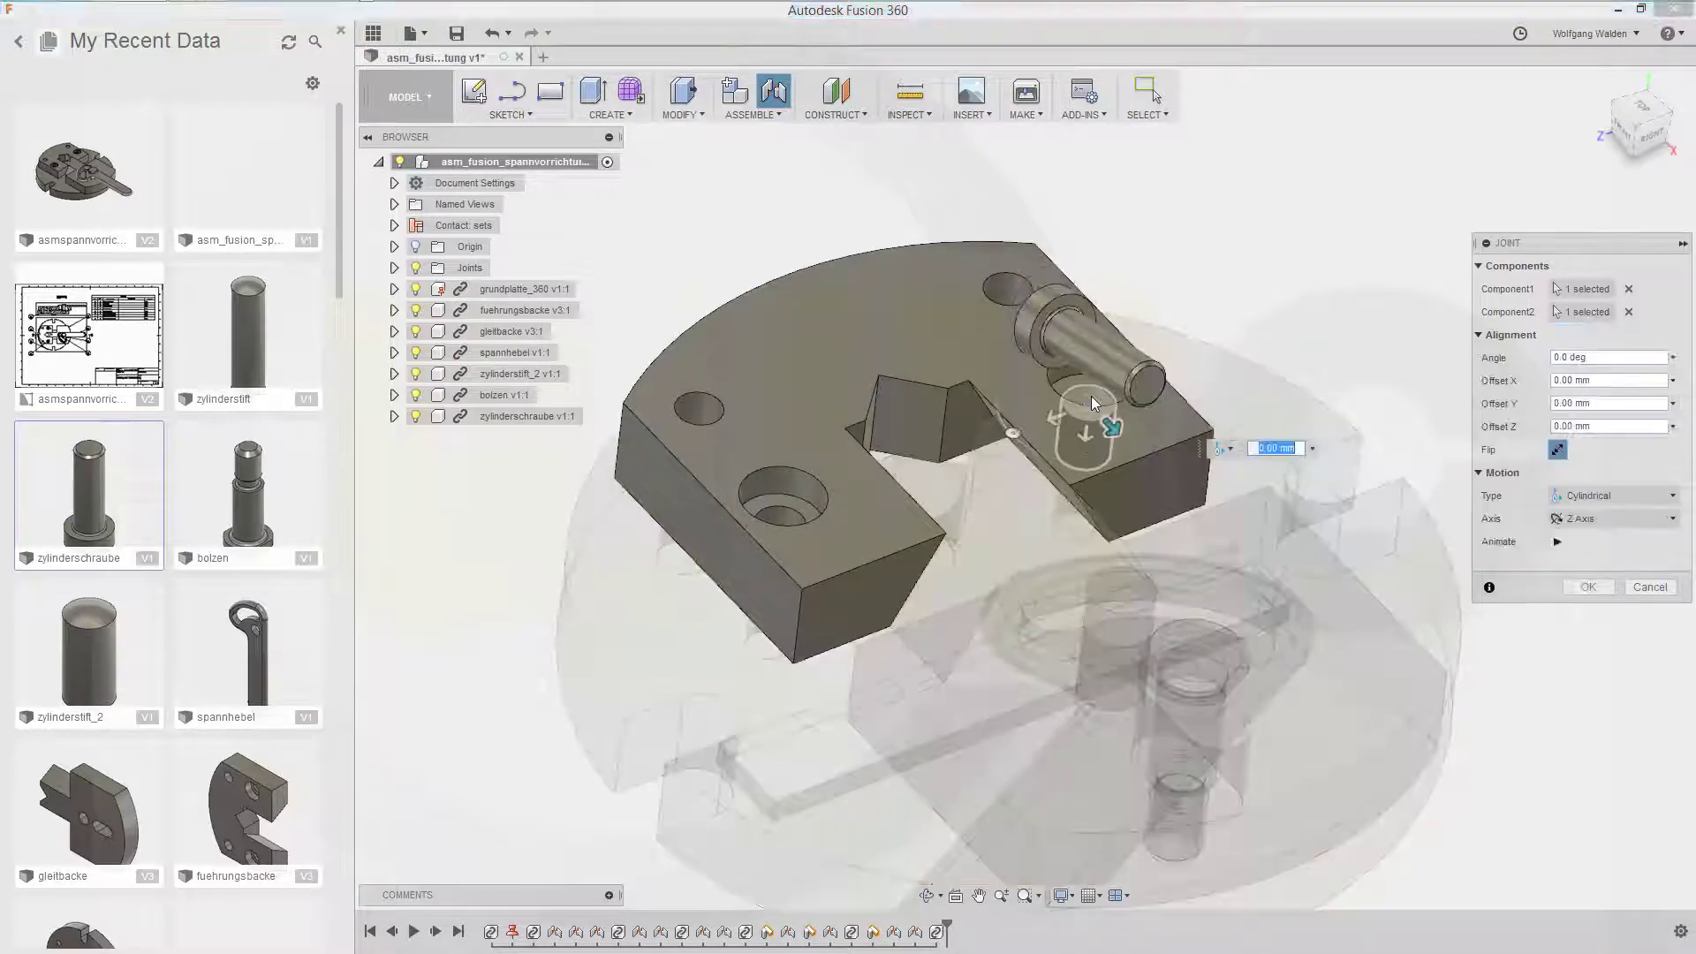
click(1557, 451)
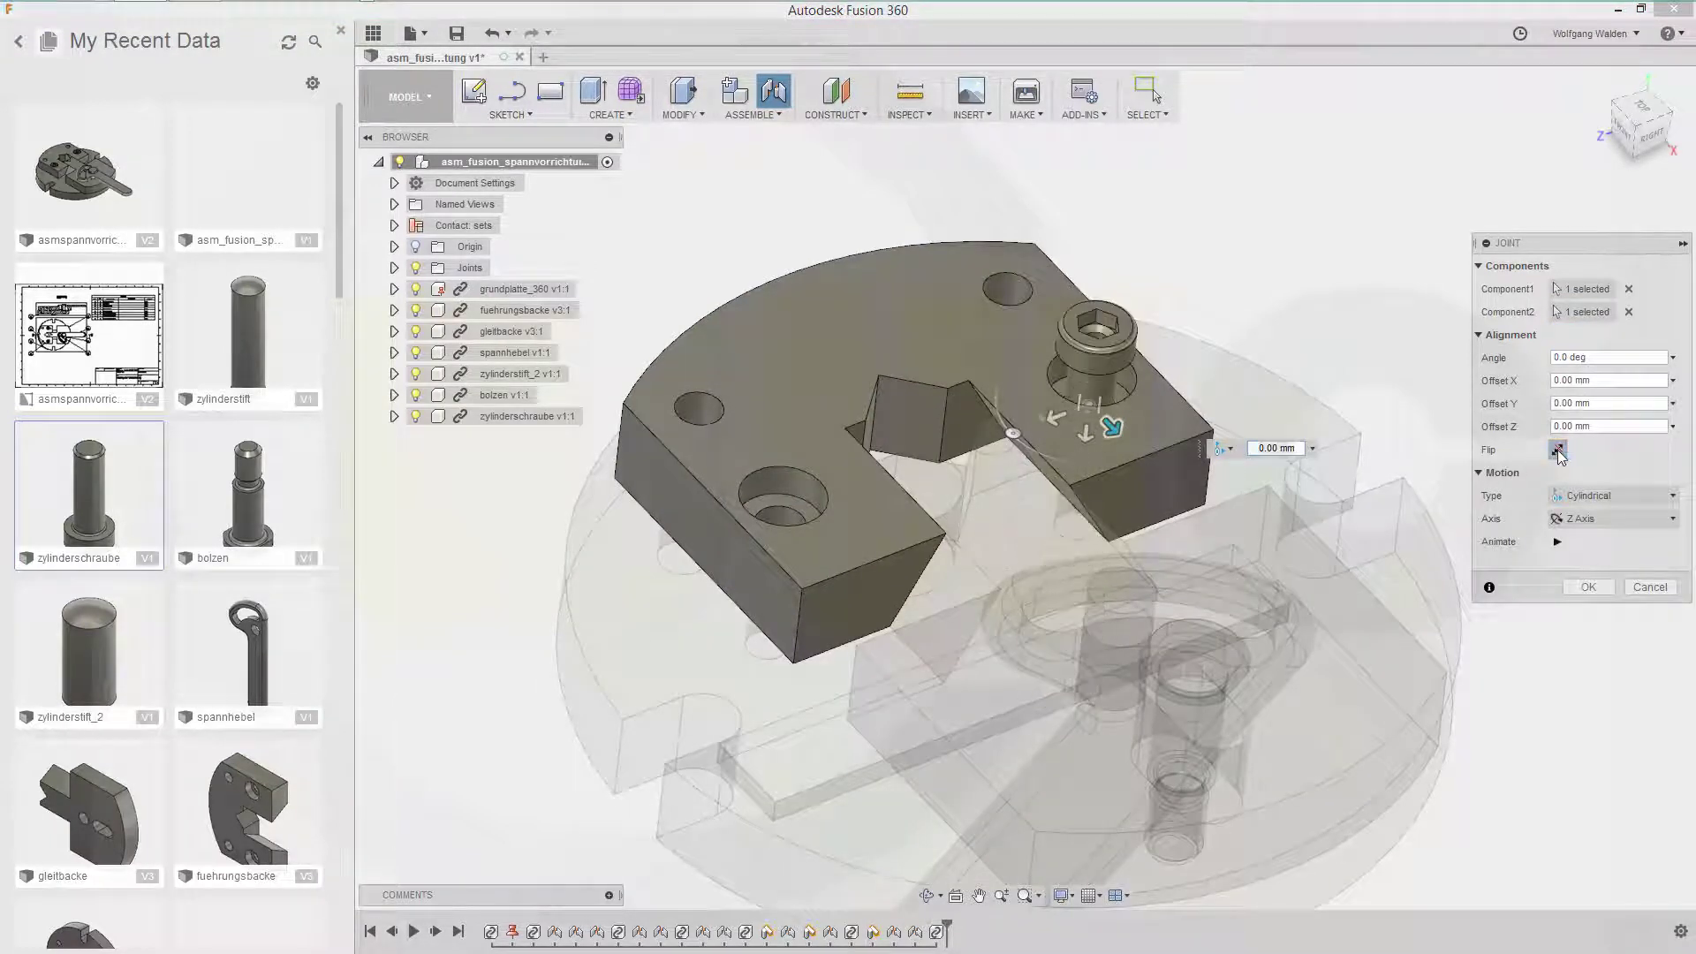
click(1586, 588)
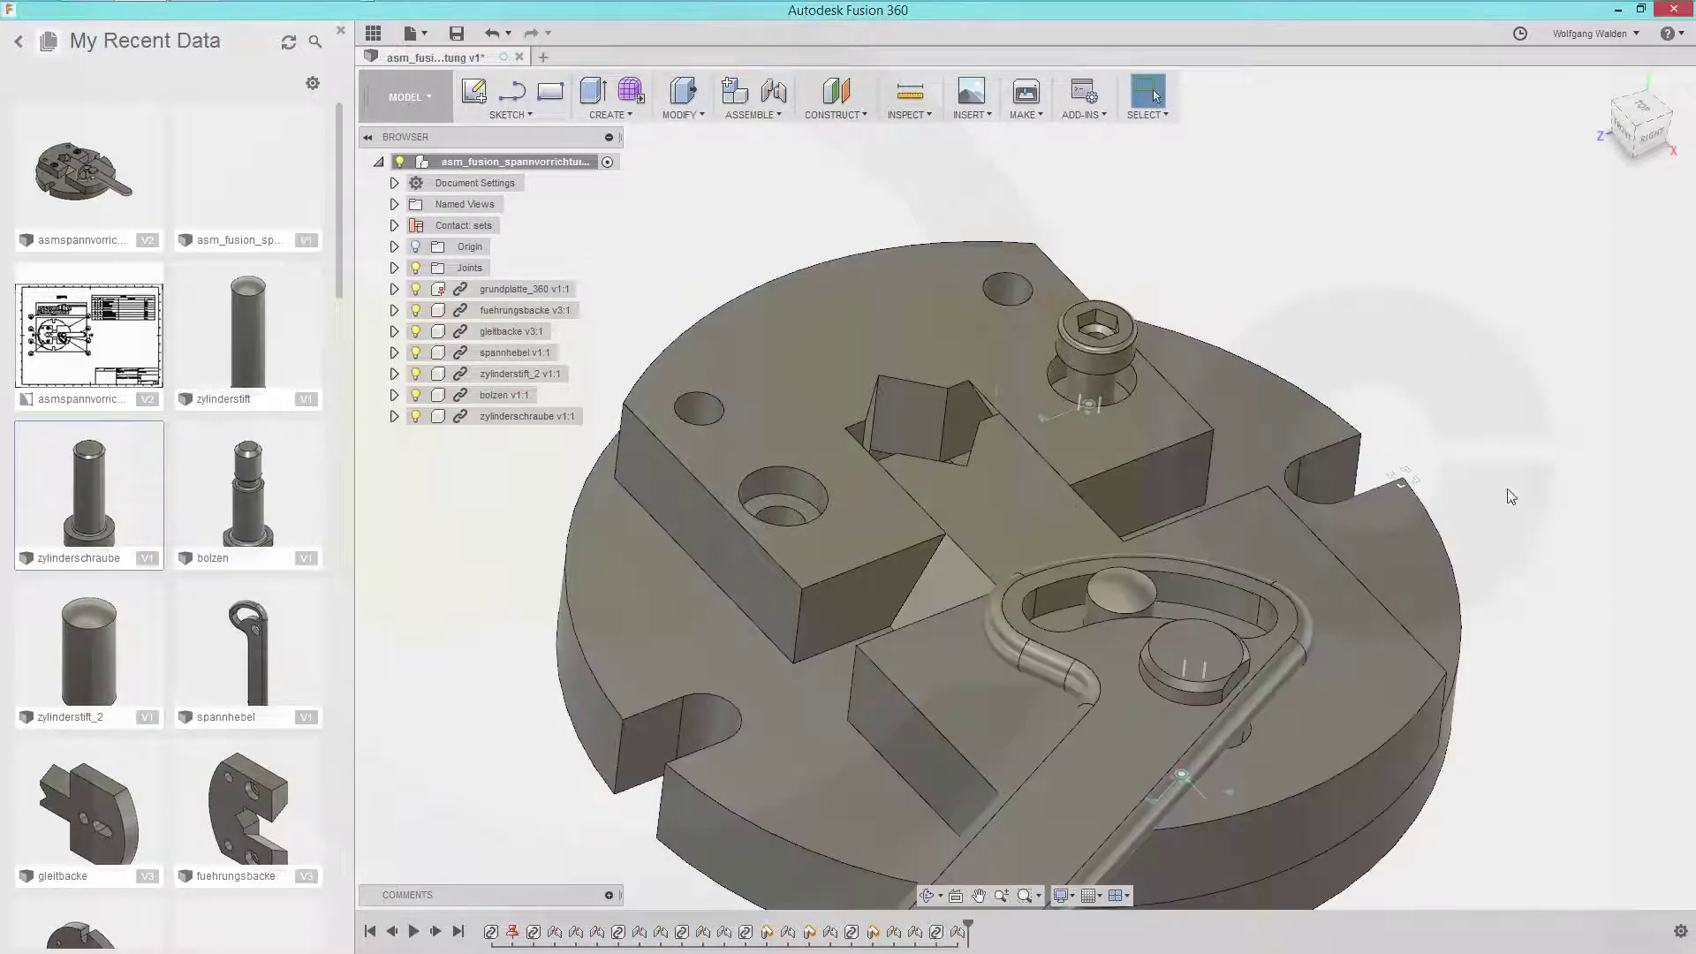
Seat the screw with a second cylindrical joint between the fuehrungsbacke's counterbore floor and the ring-shaped underside of the zylinderschraube's head, accepting the additional joint.
click(774, 92)
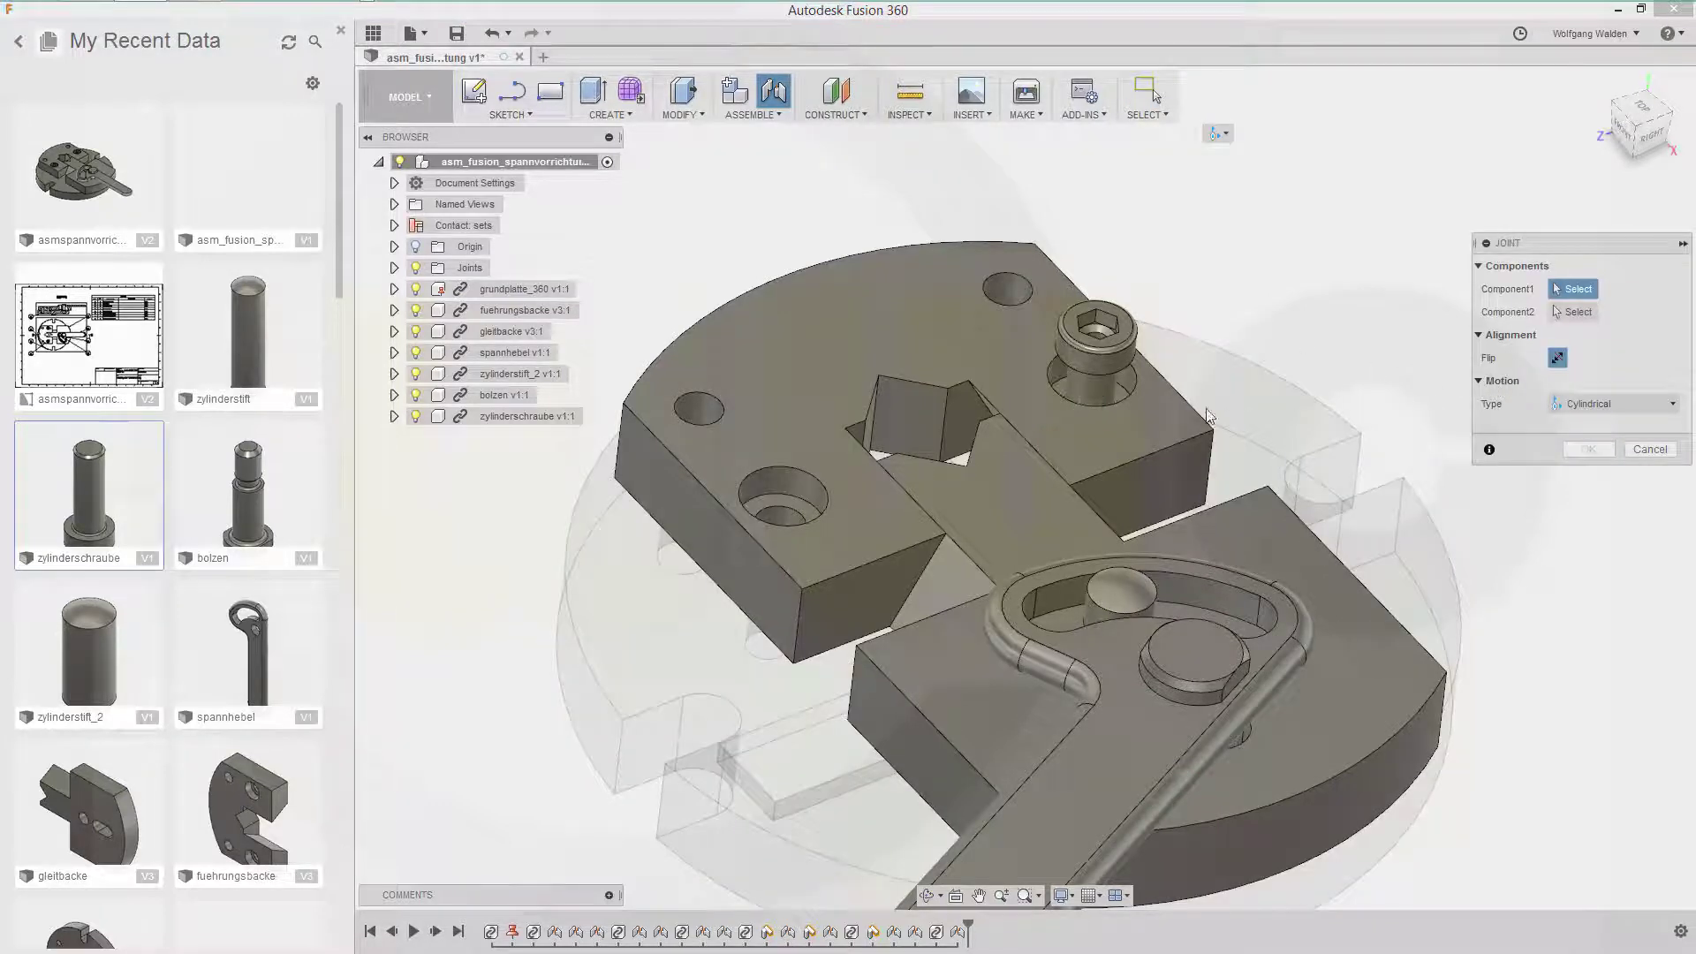
scroll(1193, 402, up, 5)
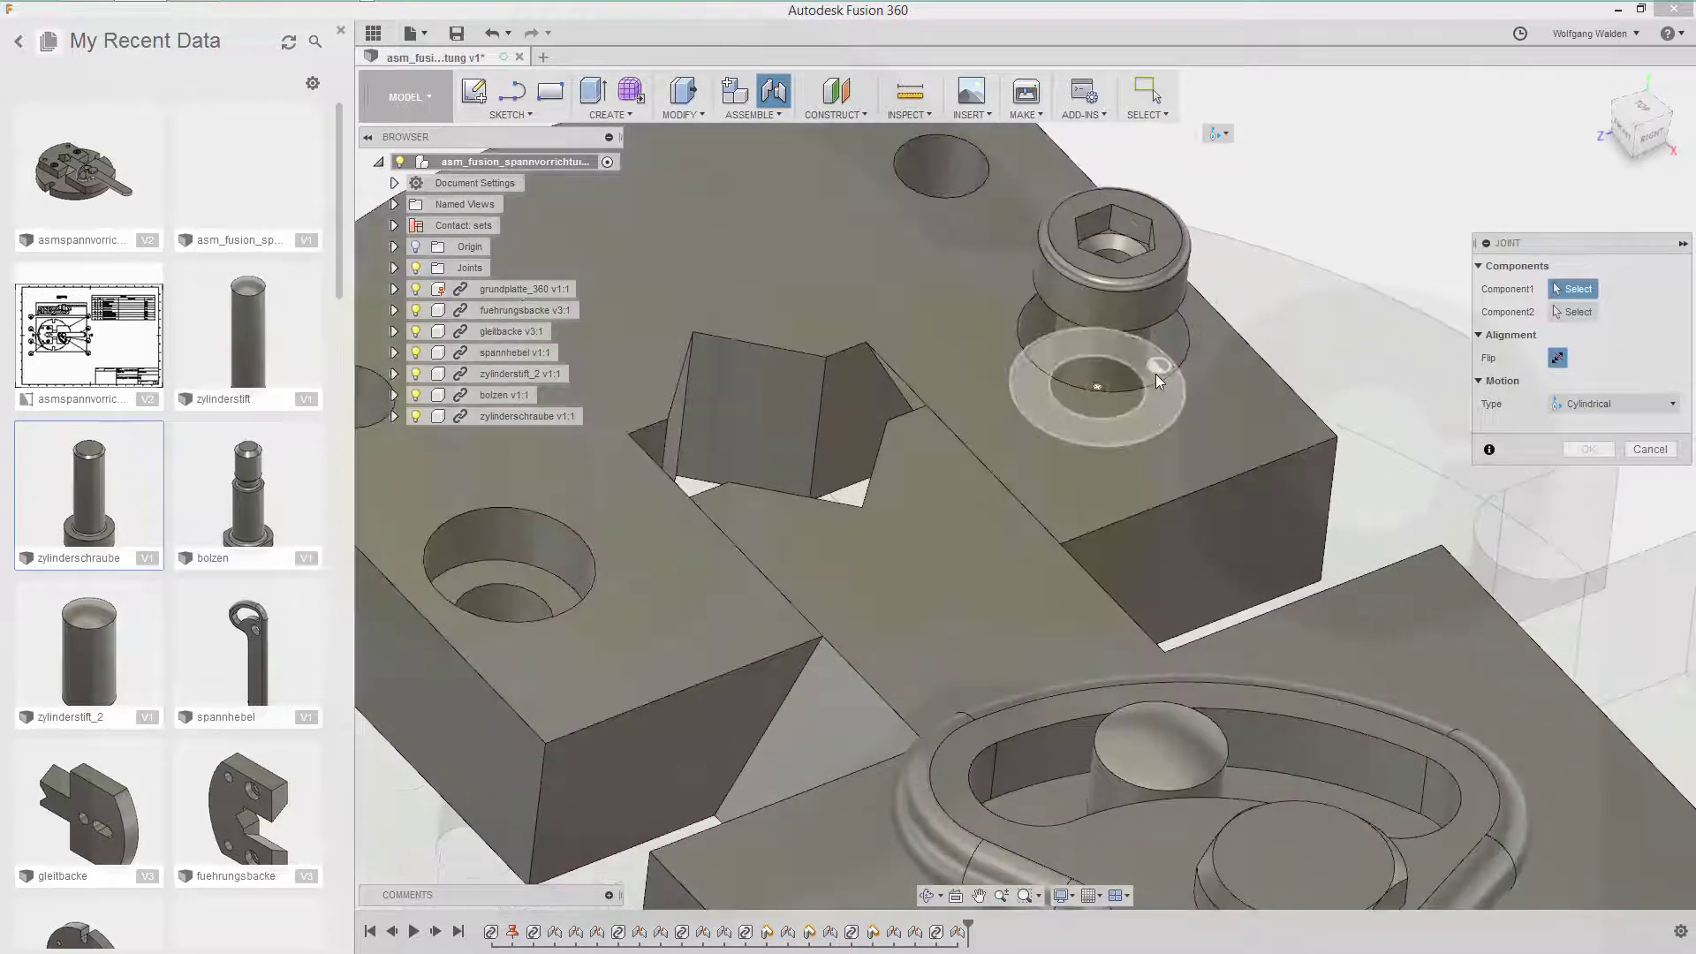
click(1159, 378)
shift+middle_drag(1237, 328, 1259, 281)
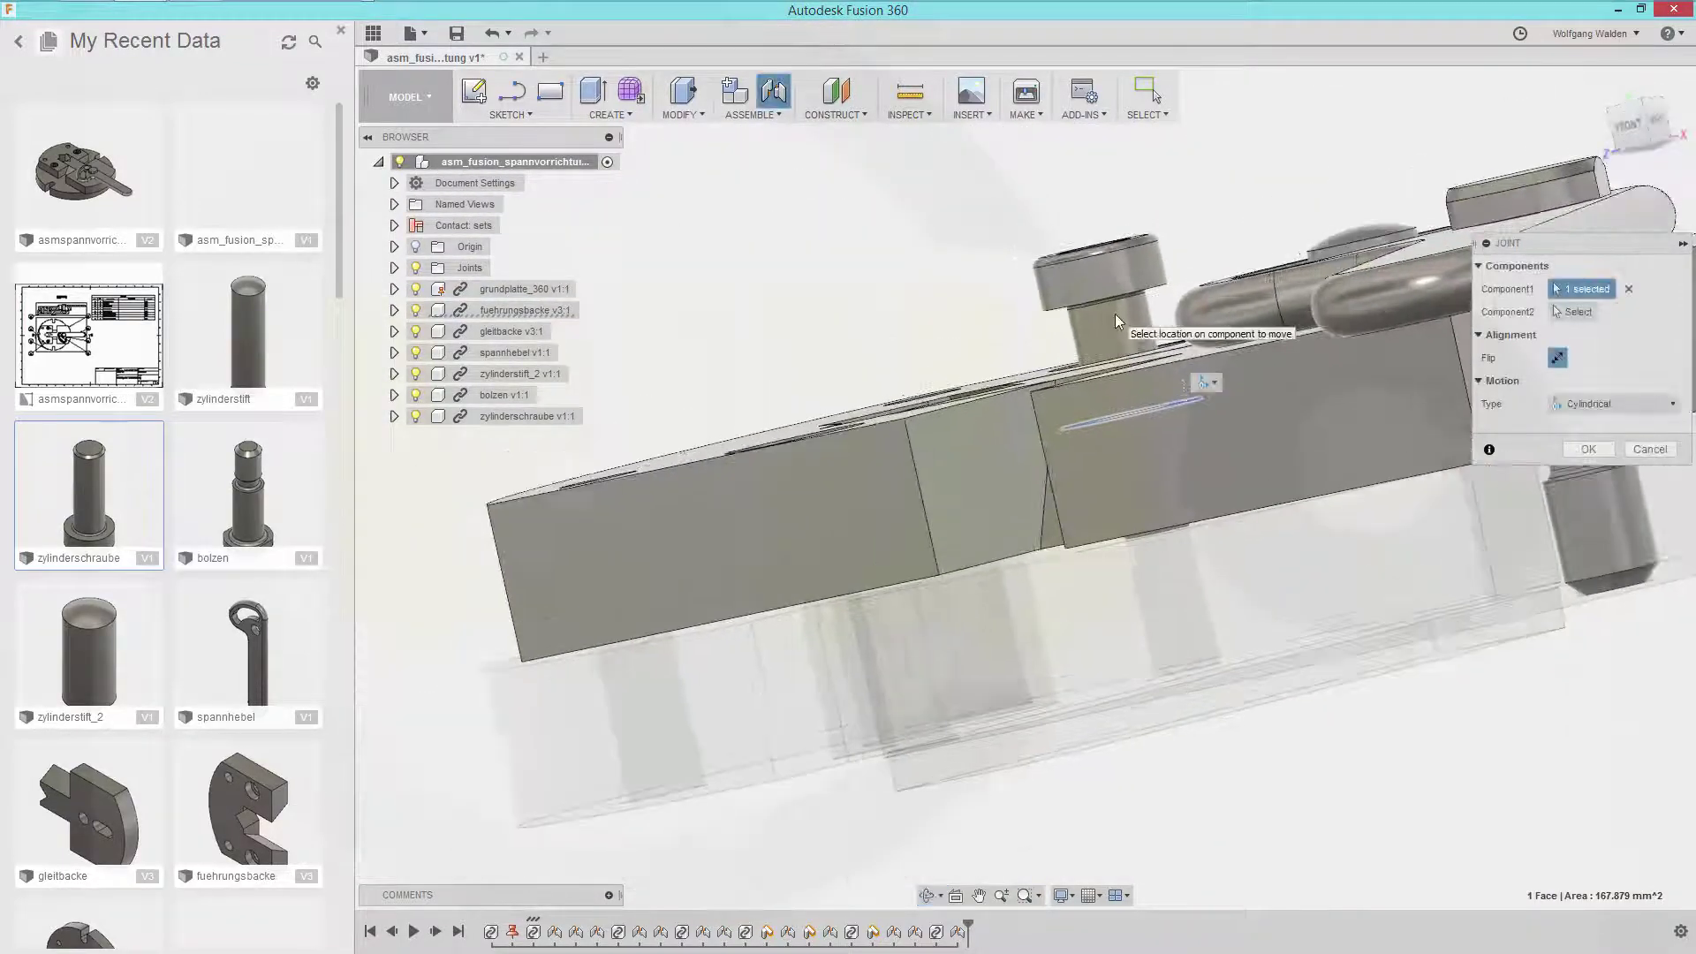
scroll(1115, 314, up, 3)
shift+middle_drag(1148, 314, 1137, 258)
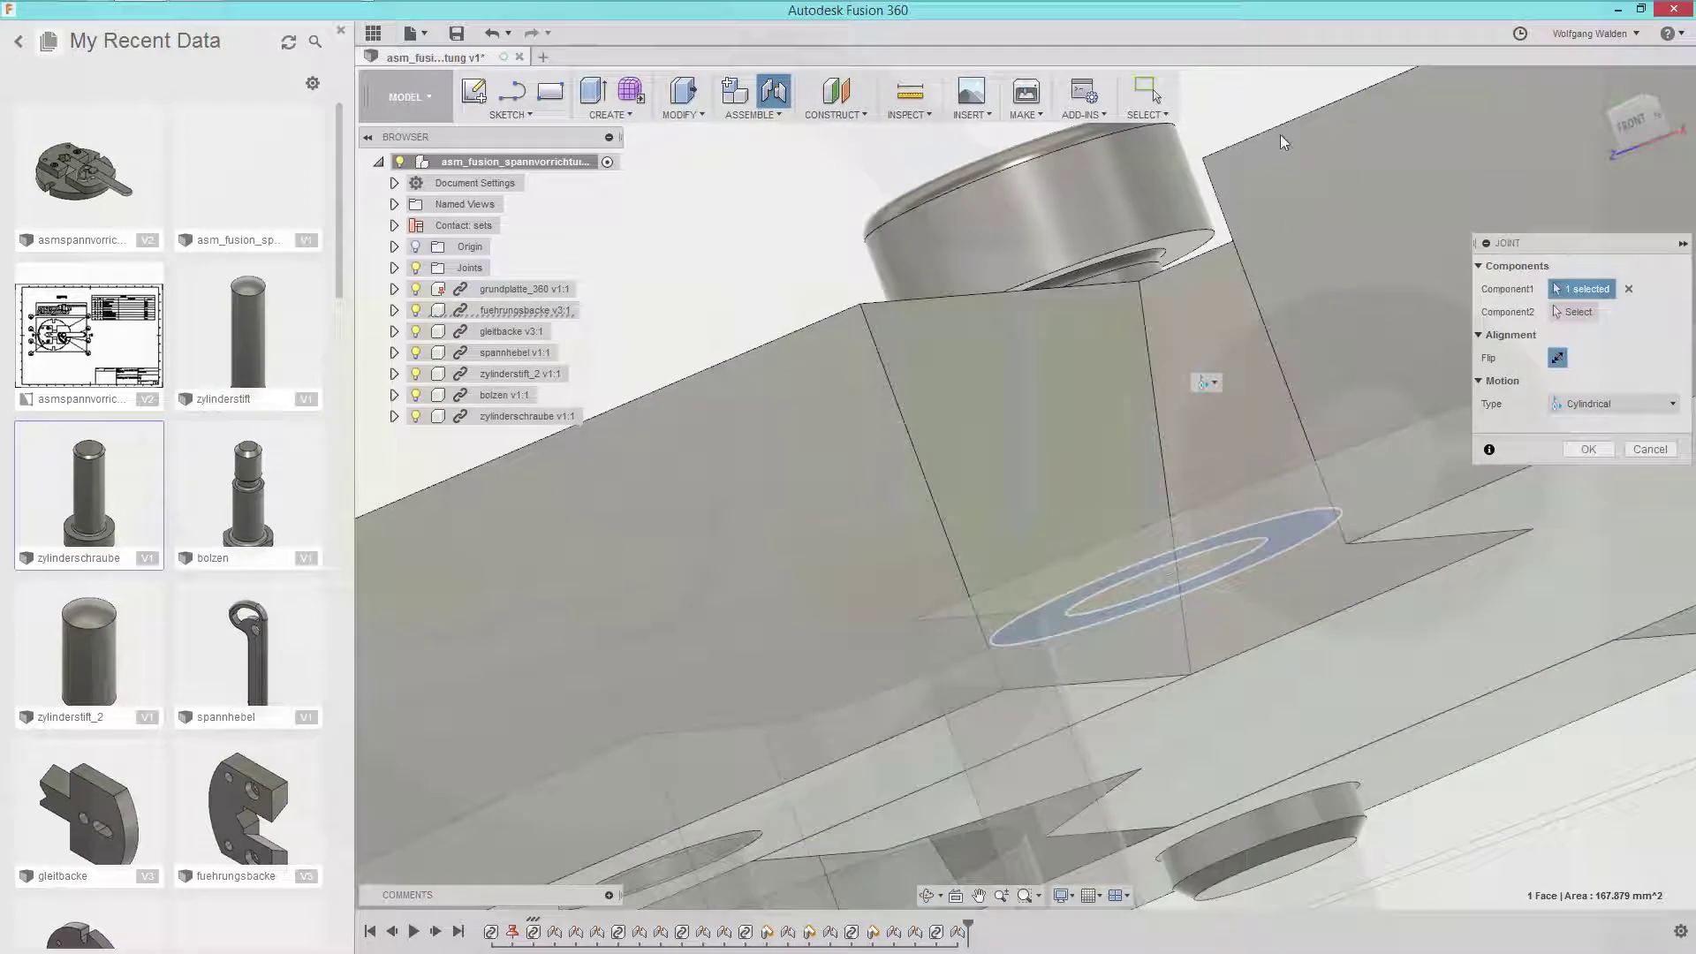
click(1264, 97)
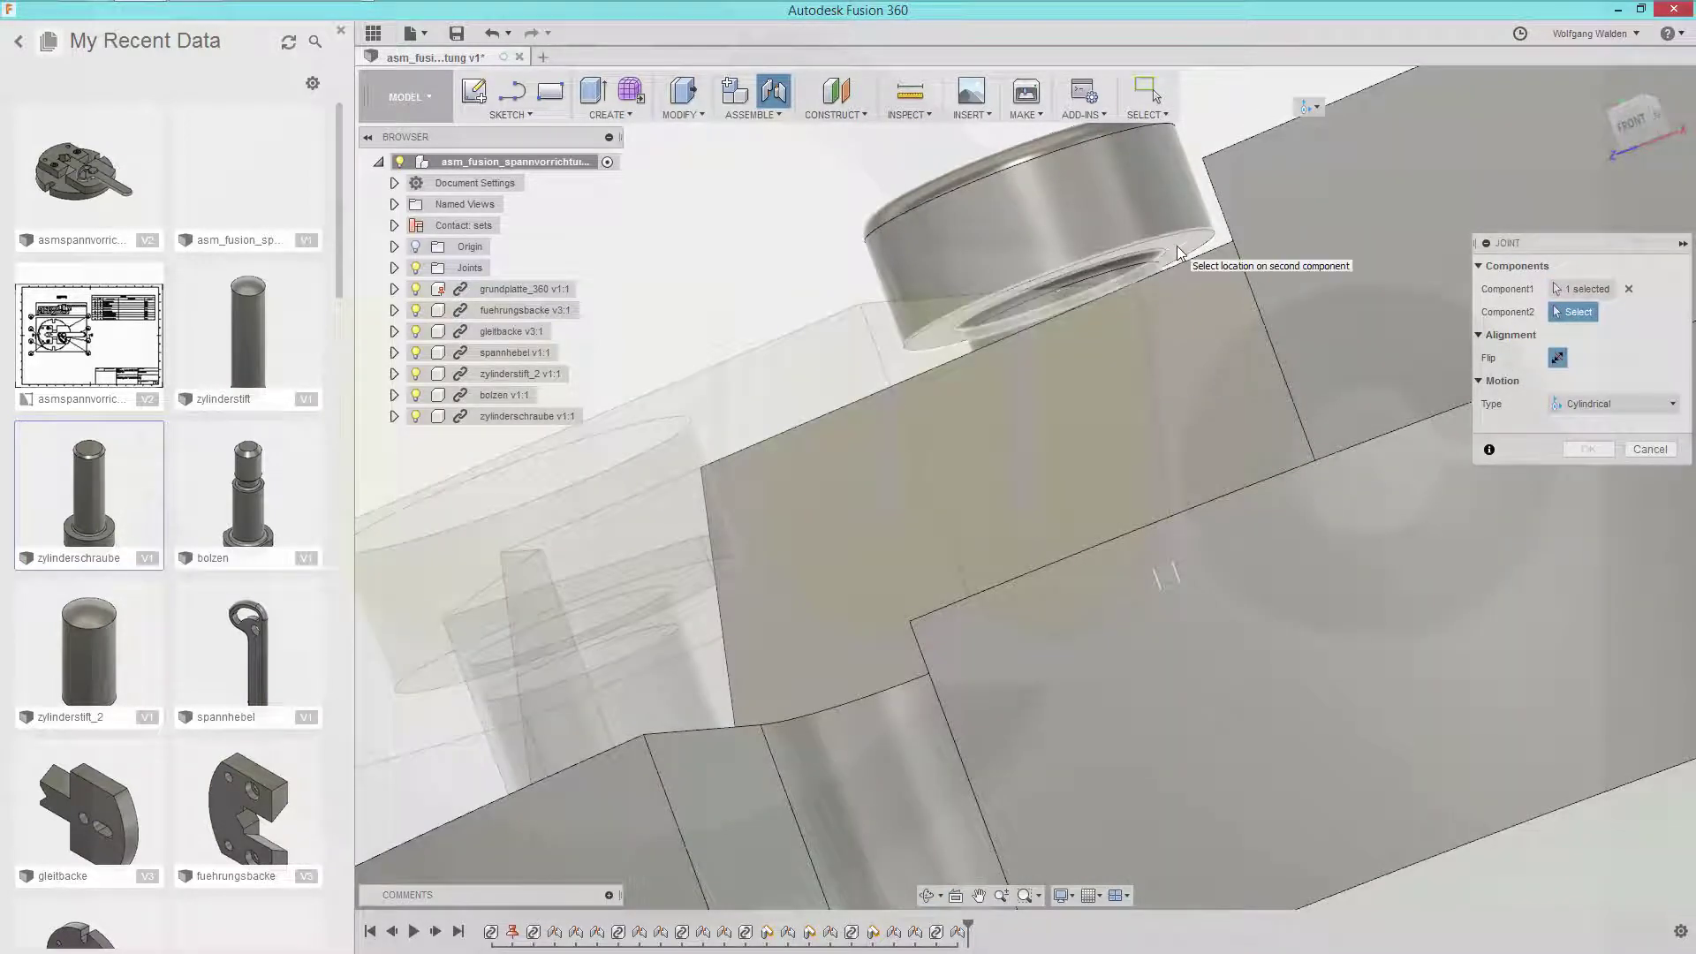
click(927, 314)
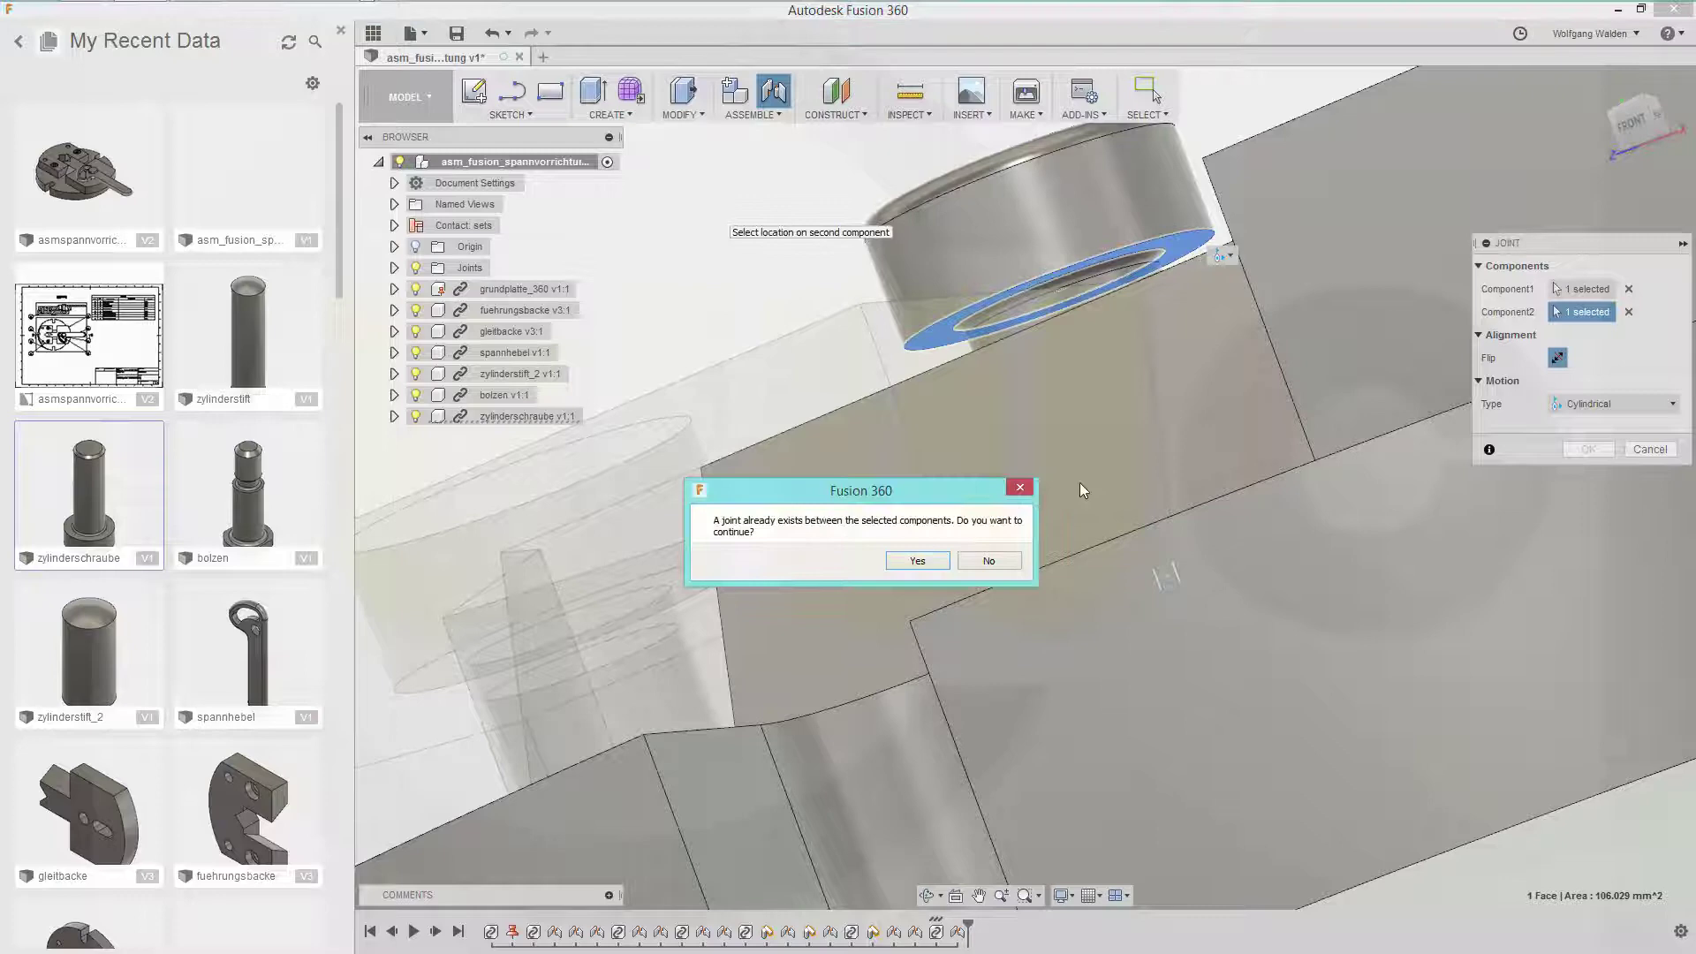
click(915, 560)
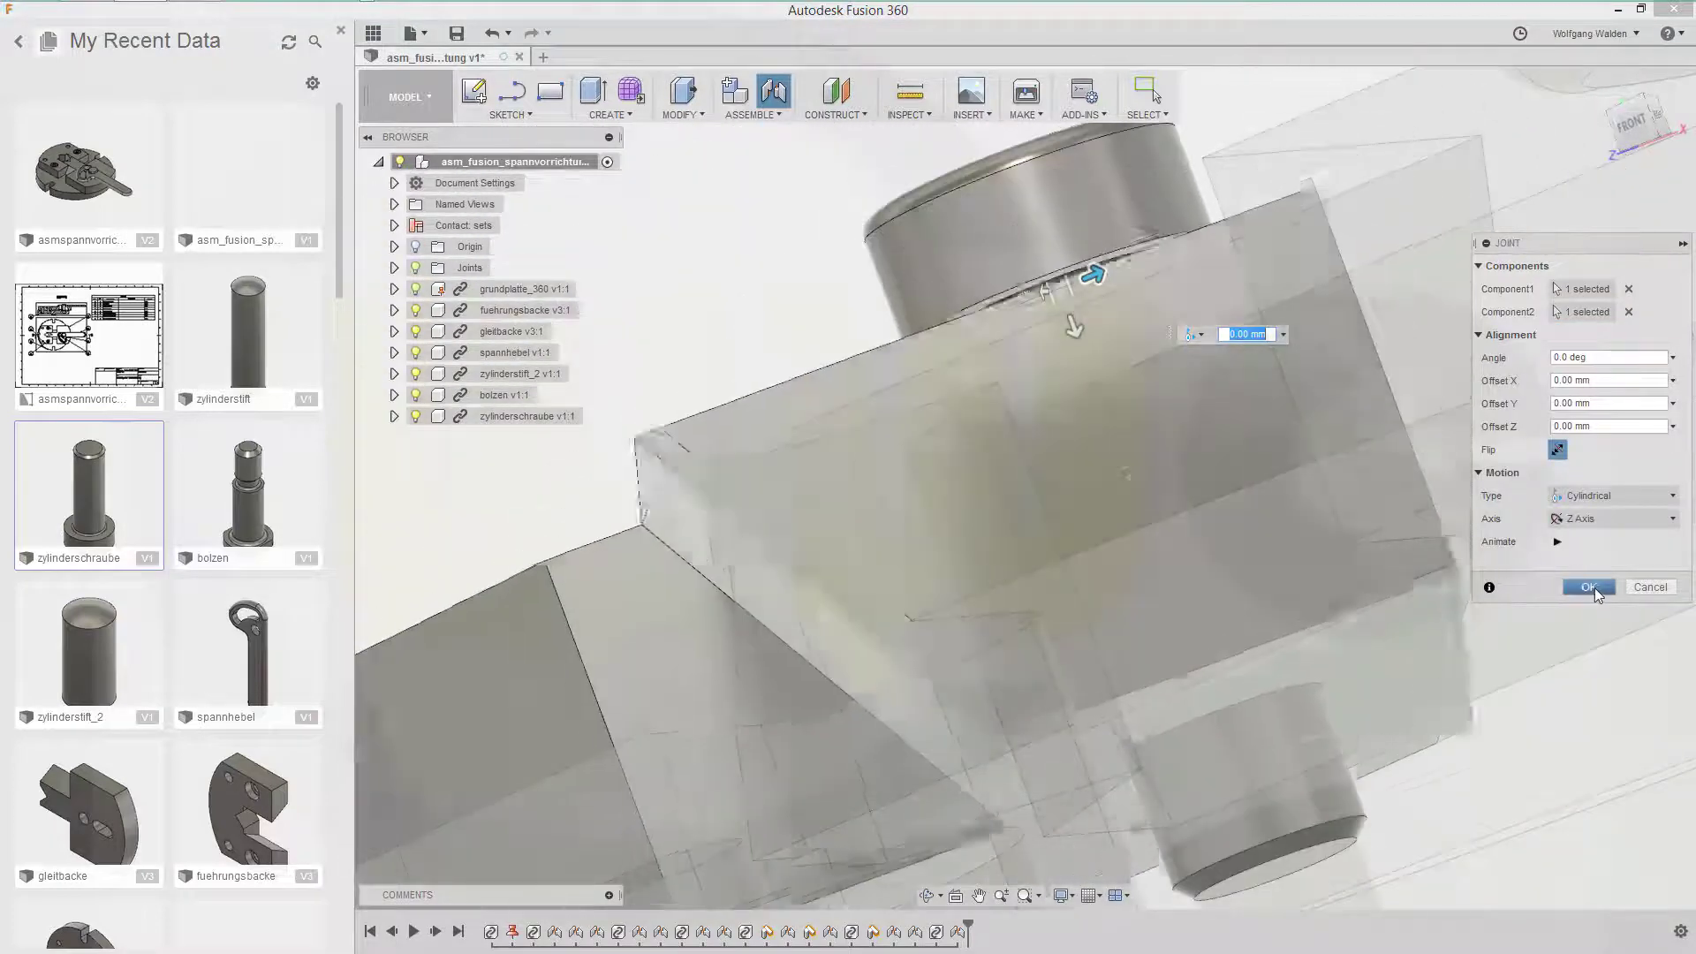
click(1589, 588)
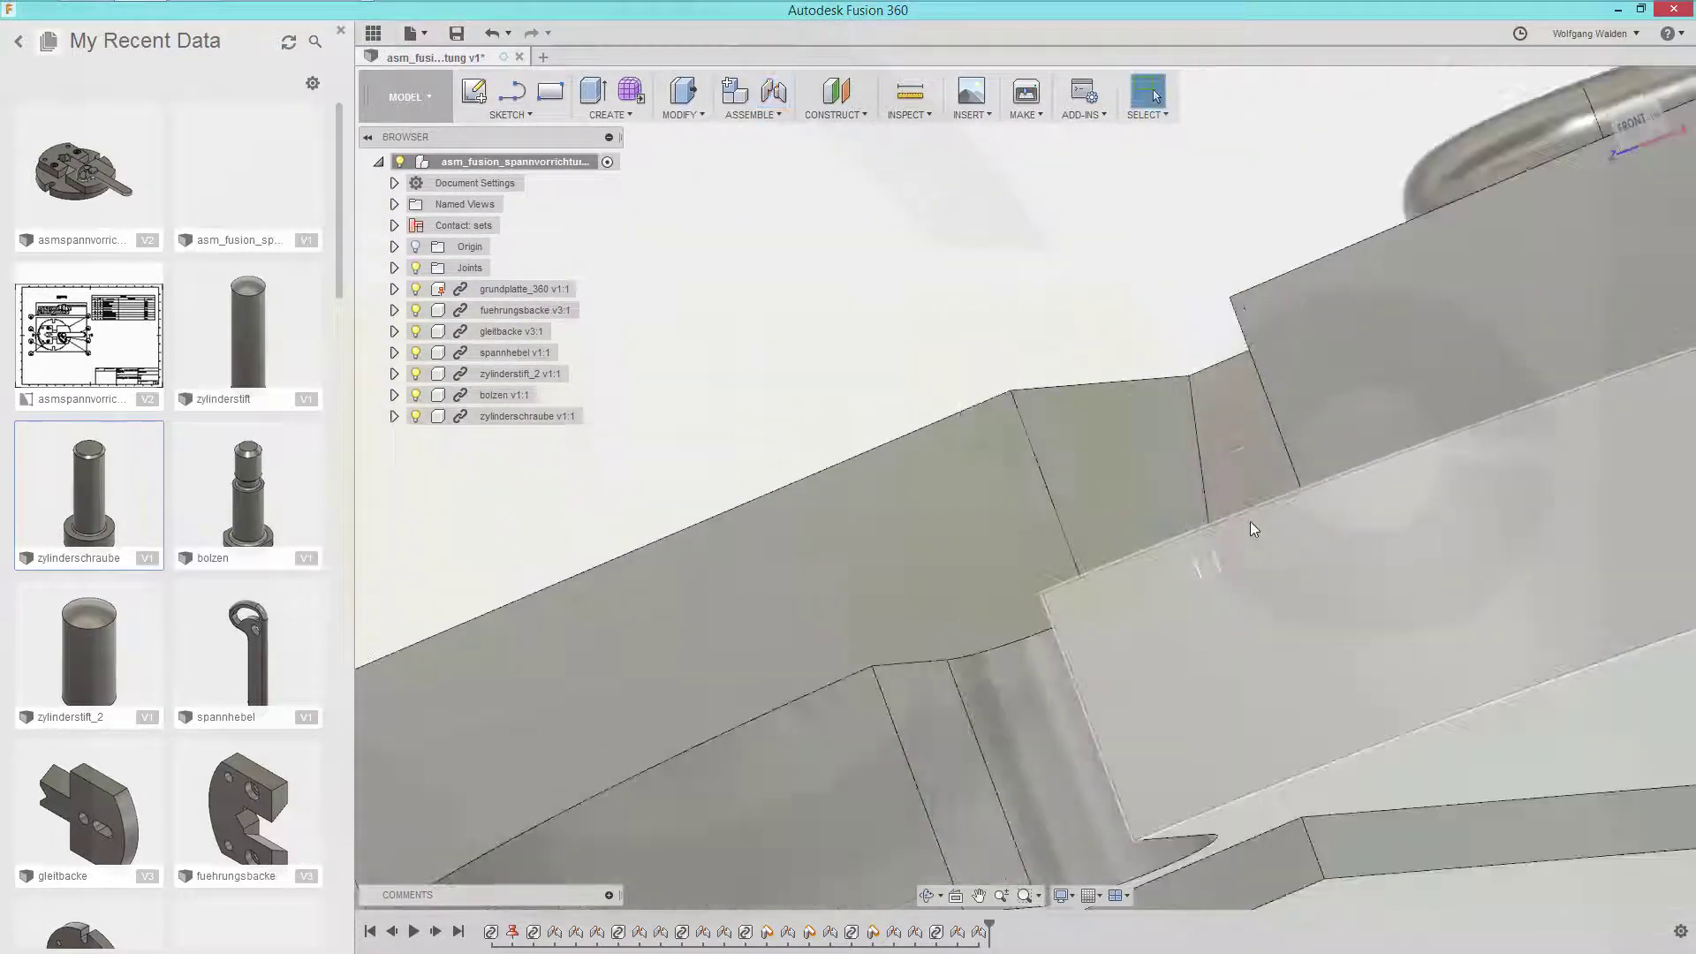
Start a rectangular pattern of components with the zylinderschraube as object and the origin's Z axis as direction.
shift+middle_drag(1119, 522, 1015, 663)
middle_drag(795, 406, 996, 552)
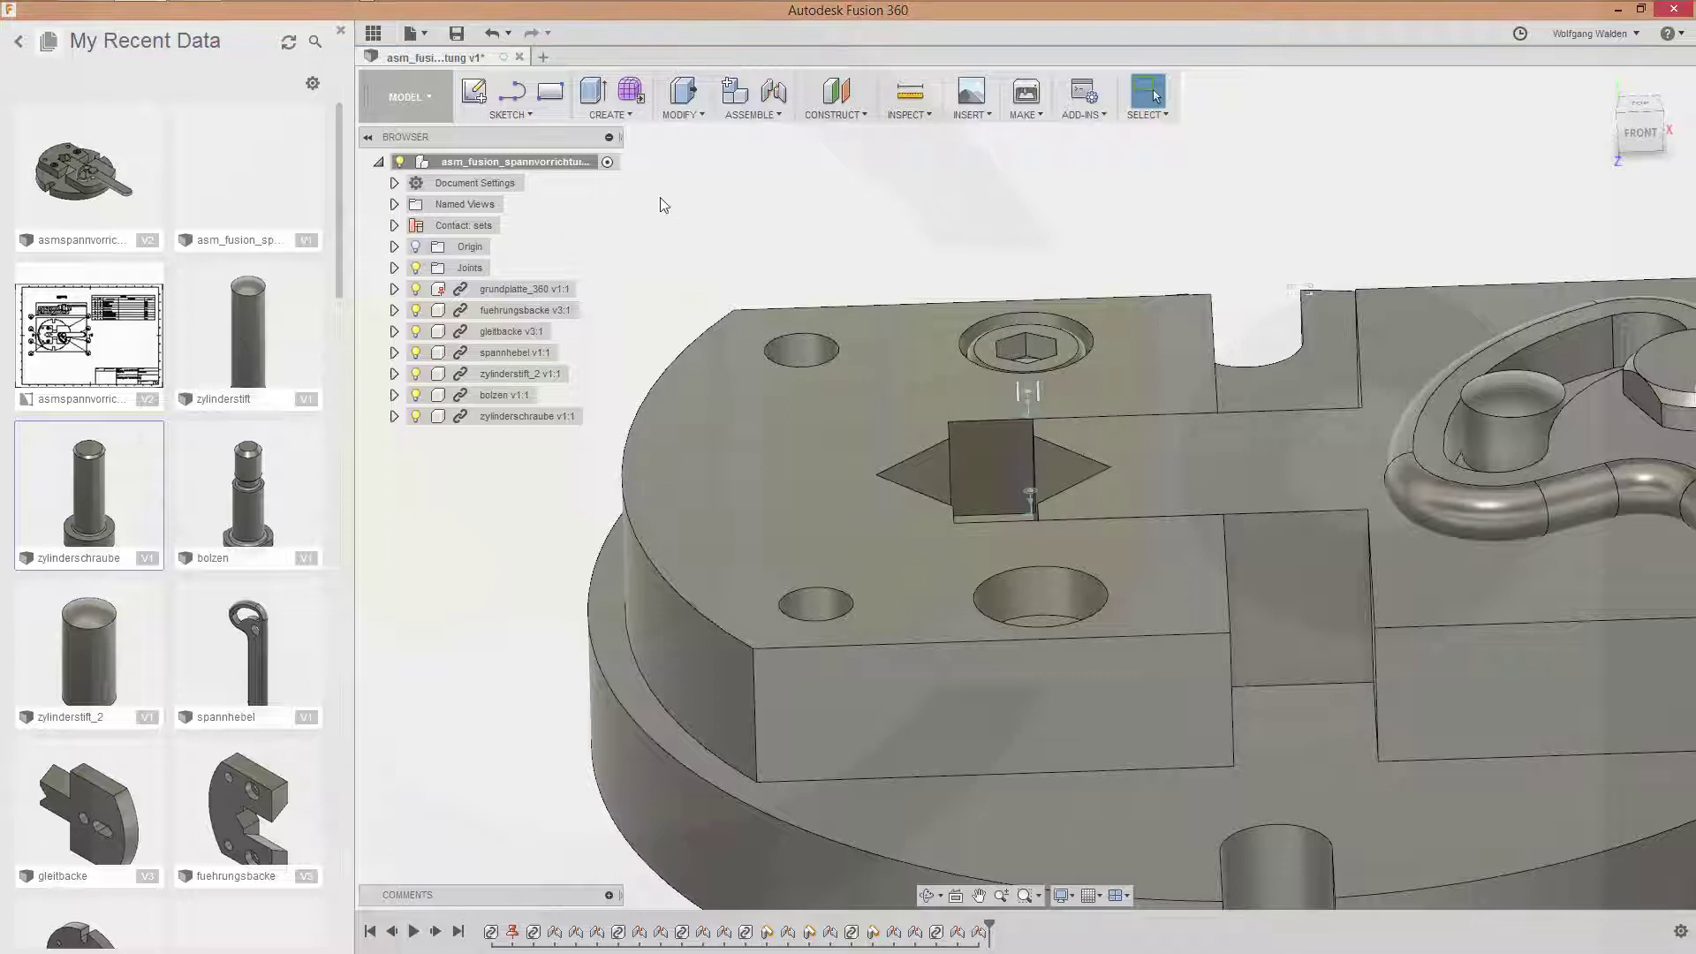
click(616, 115)
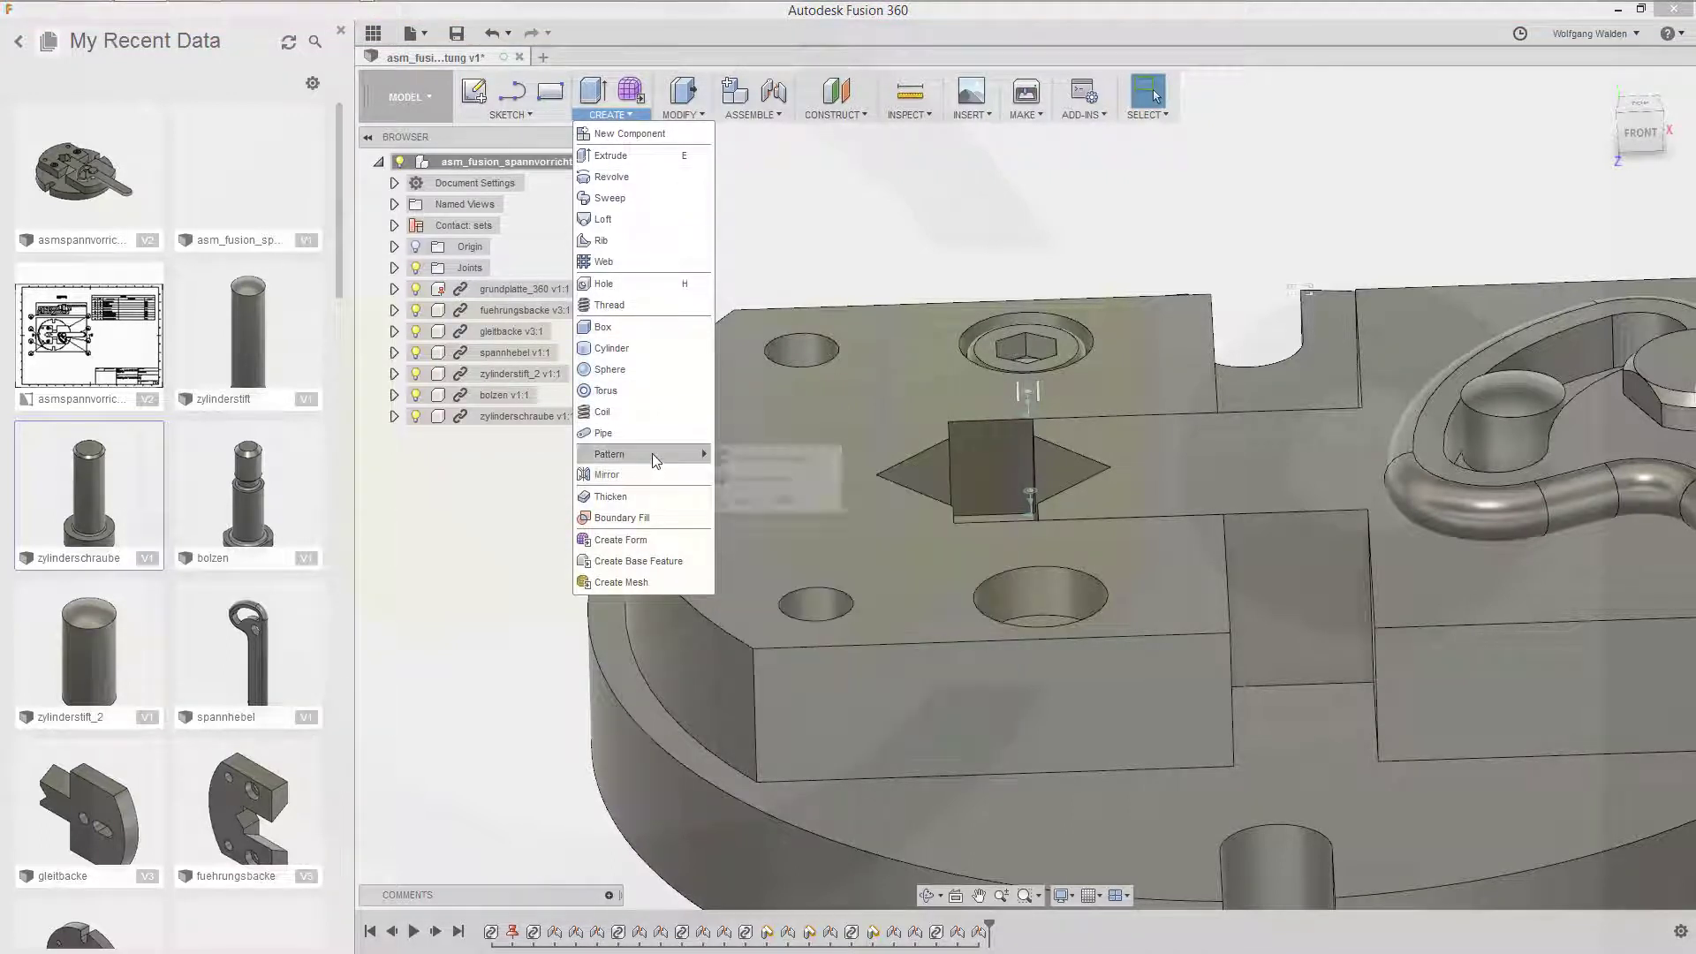
mouse_move(651, 454)
click(734, 454)
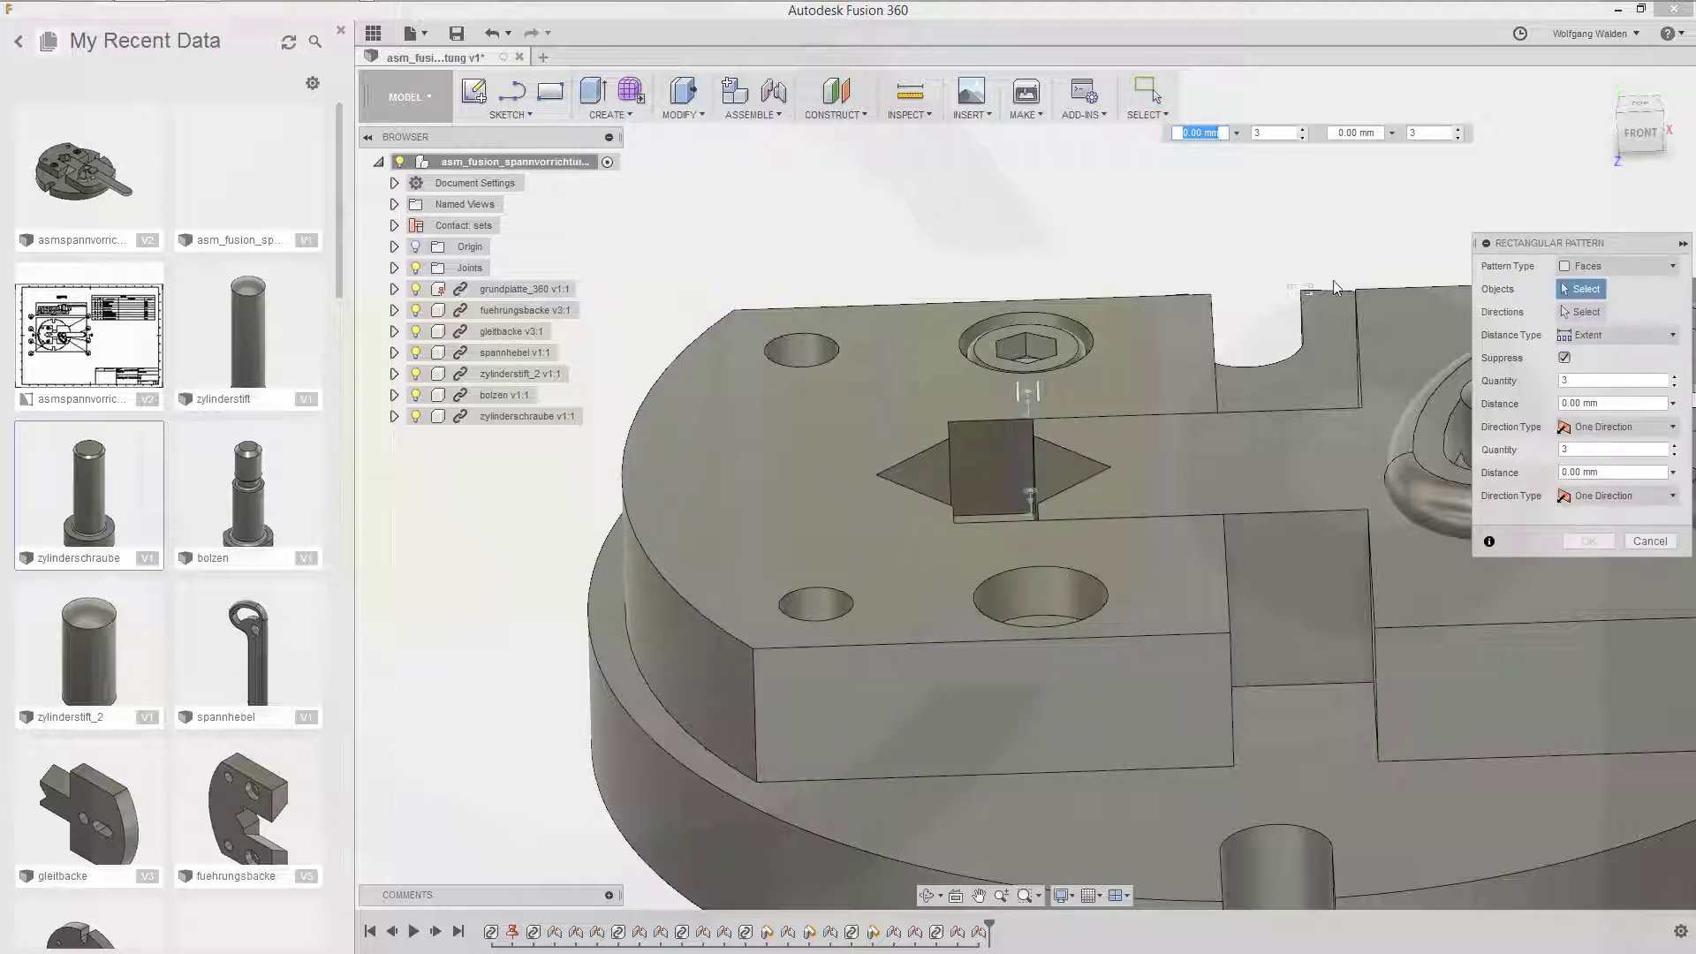
click(1674, 267)
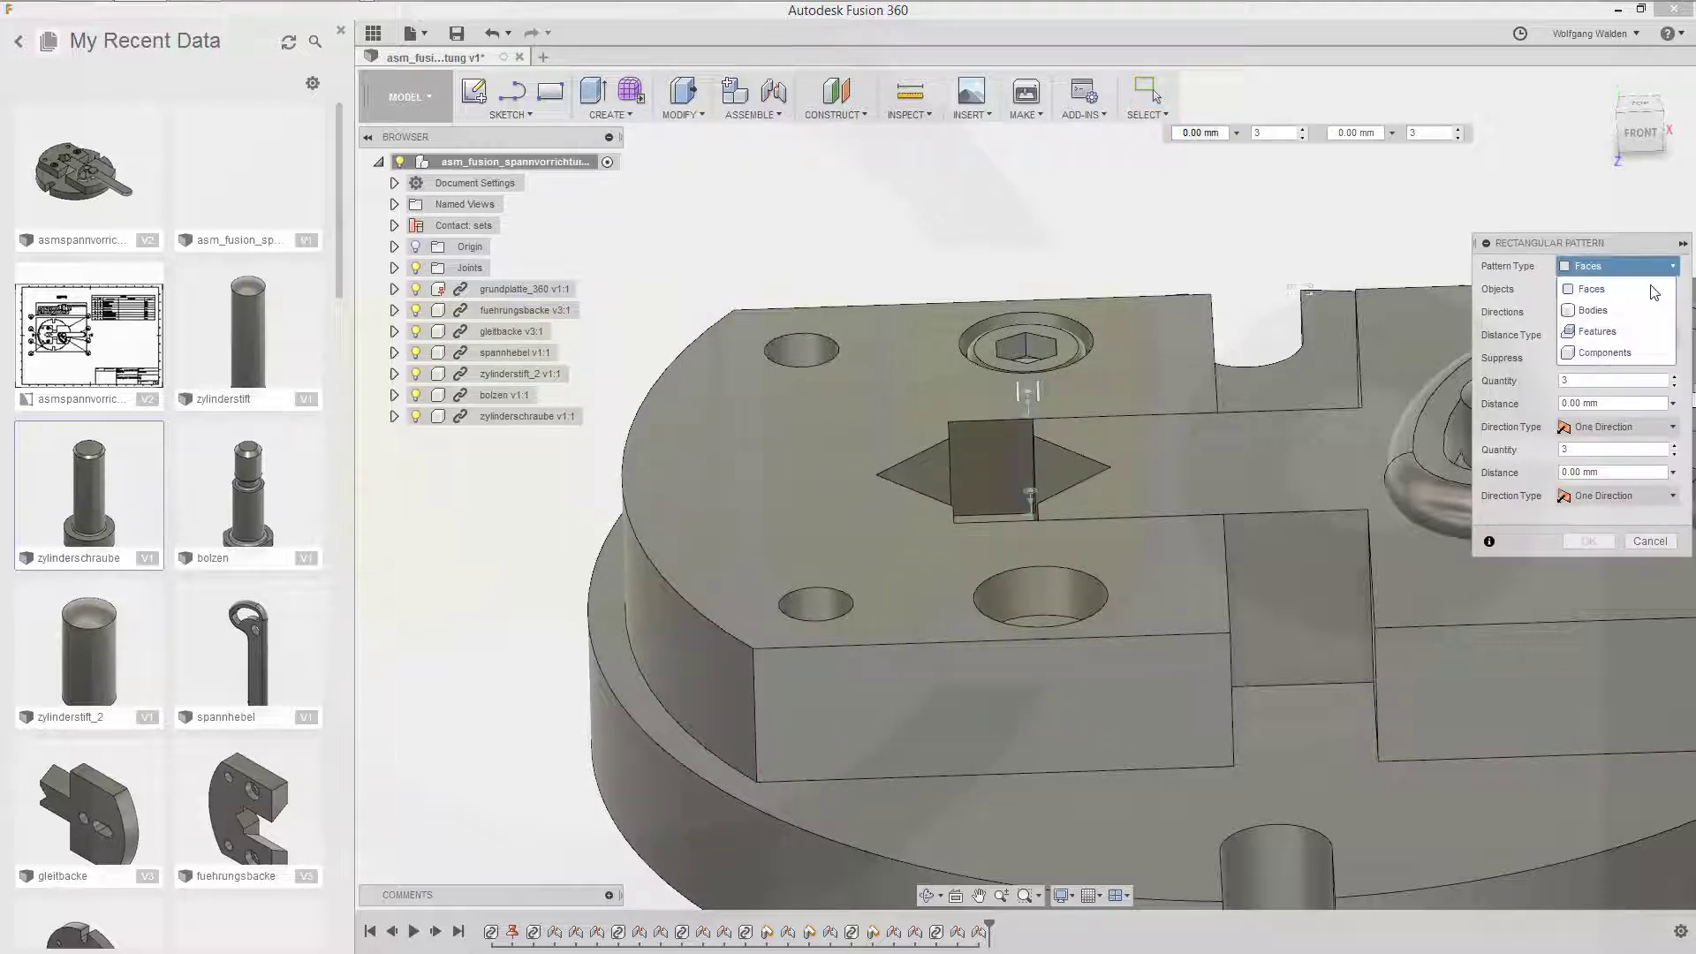
click(1603, 353)
click(1074, 368)
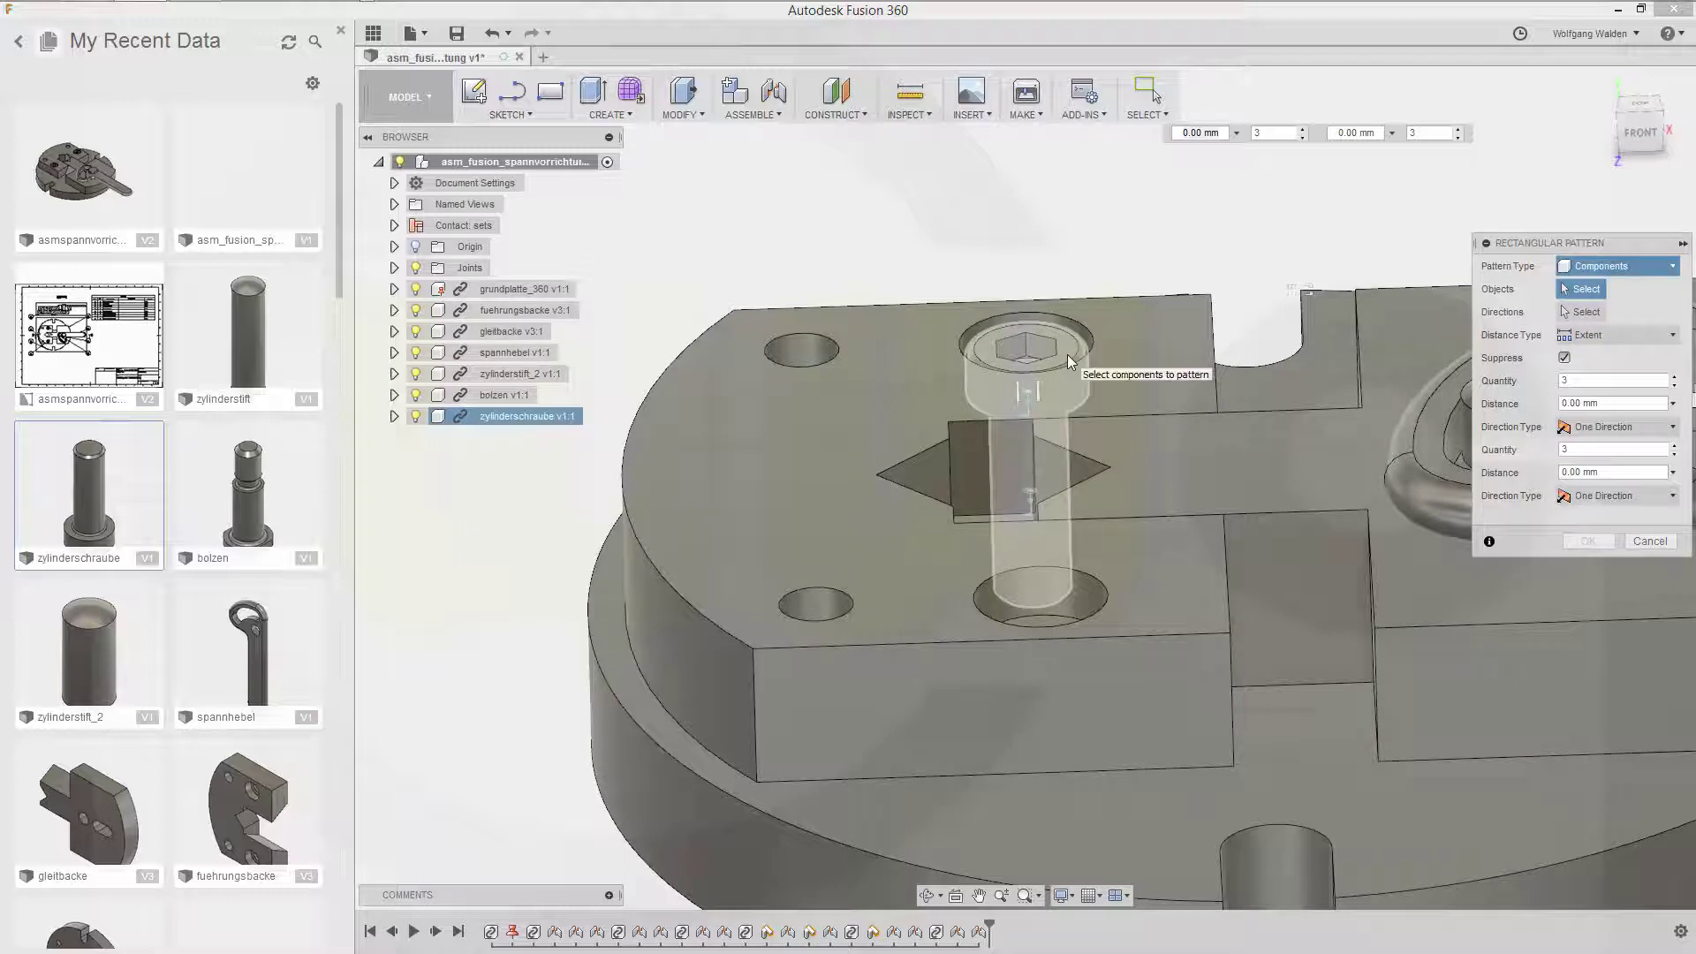
click(1067, 354)
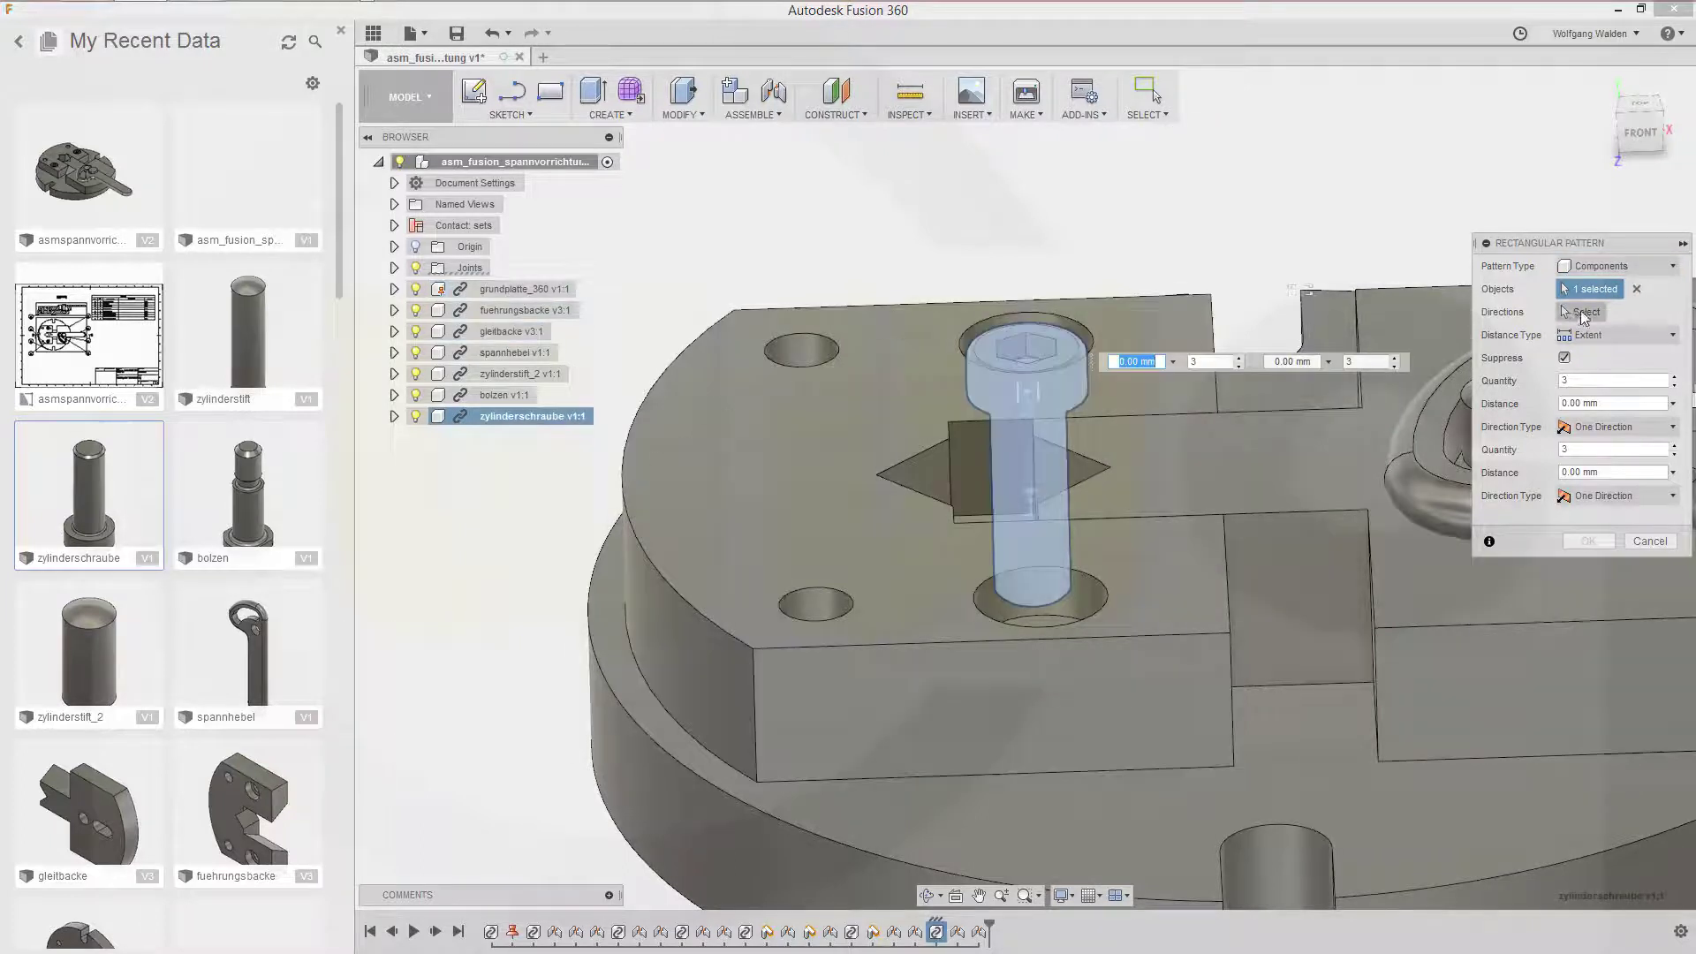
click(1582, 316)
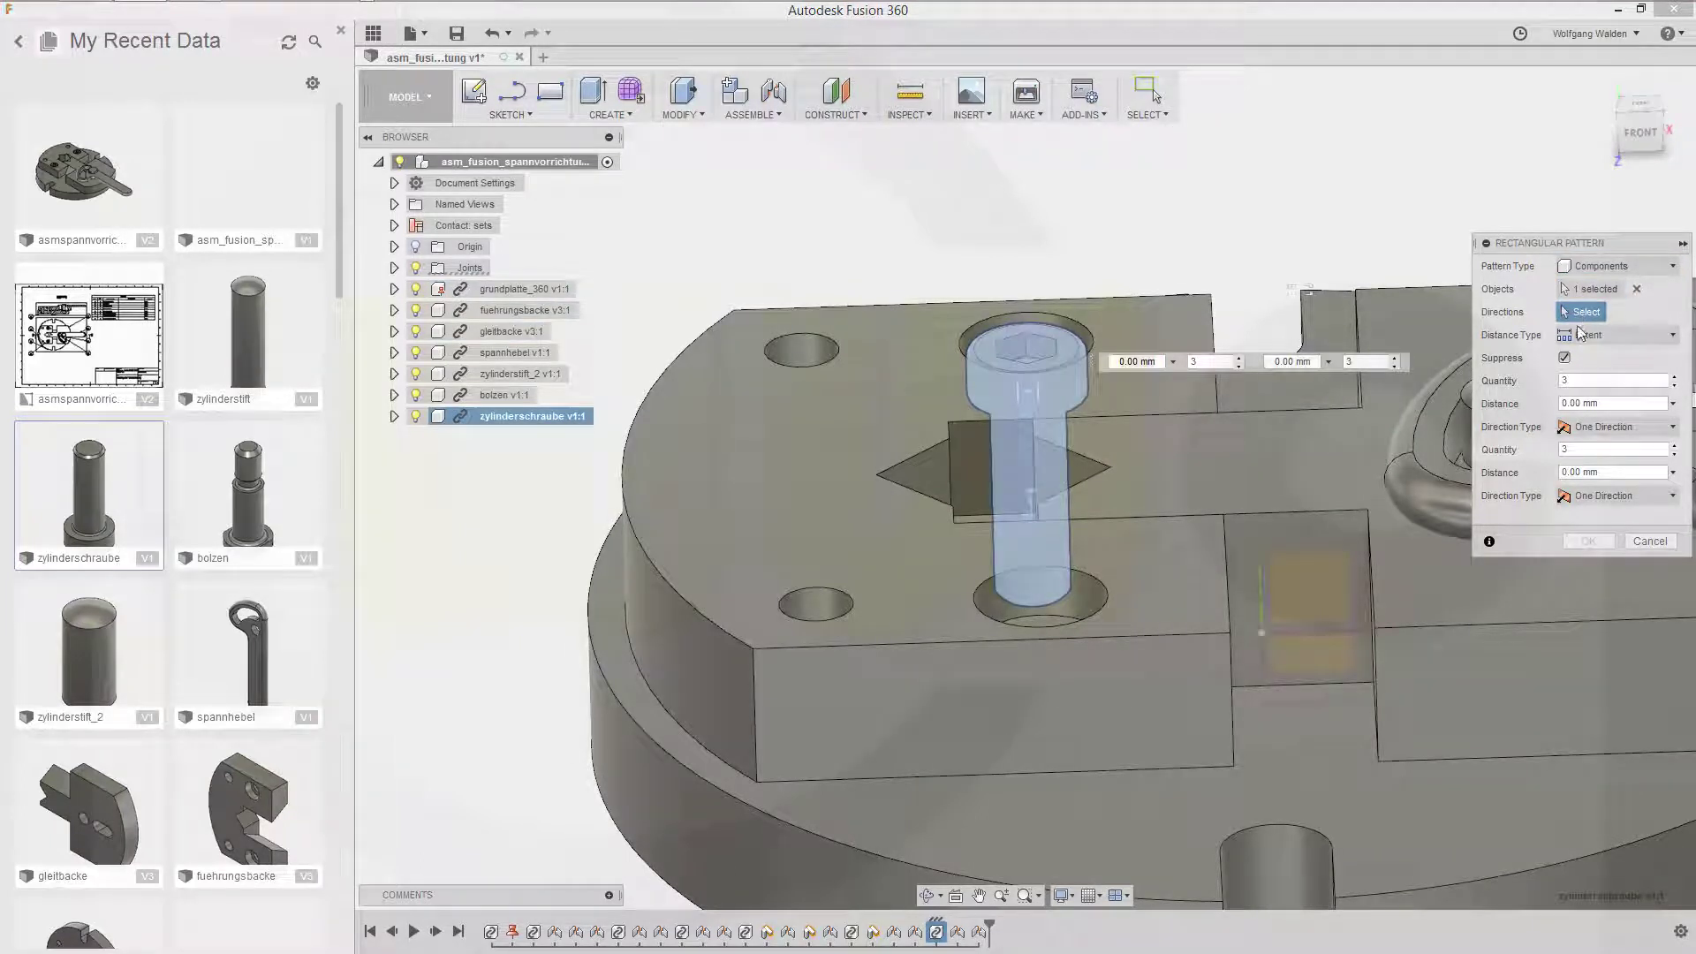
click(1261, 663)
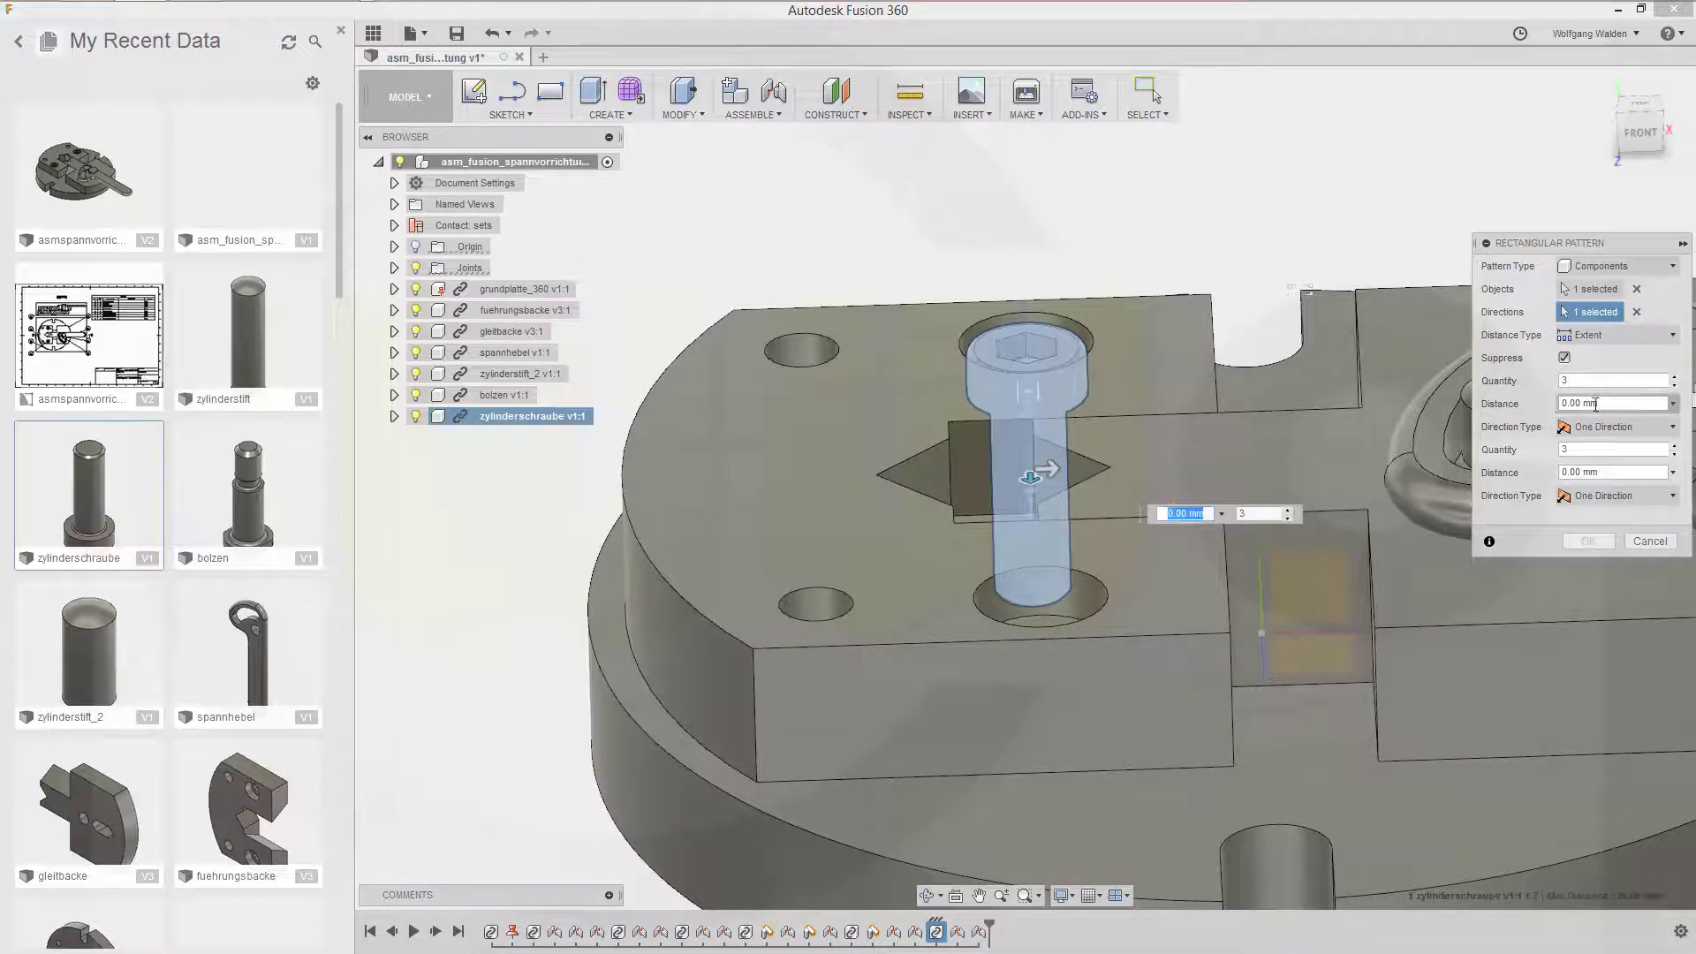
Complete the screw pattern with quantity 2 at a distance of 75 mm and quantity 1 in the second direction.
text(2)
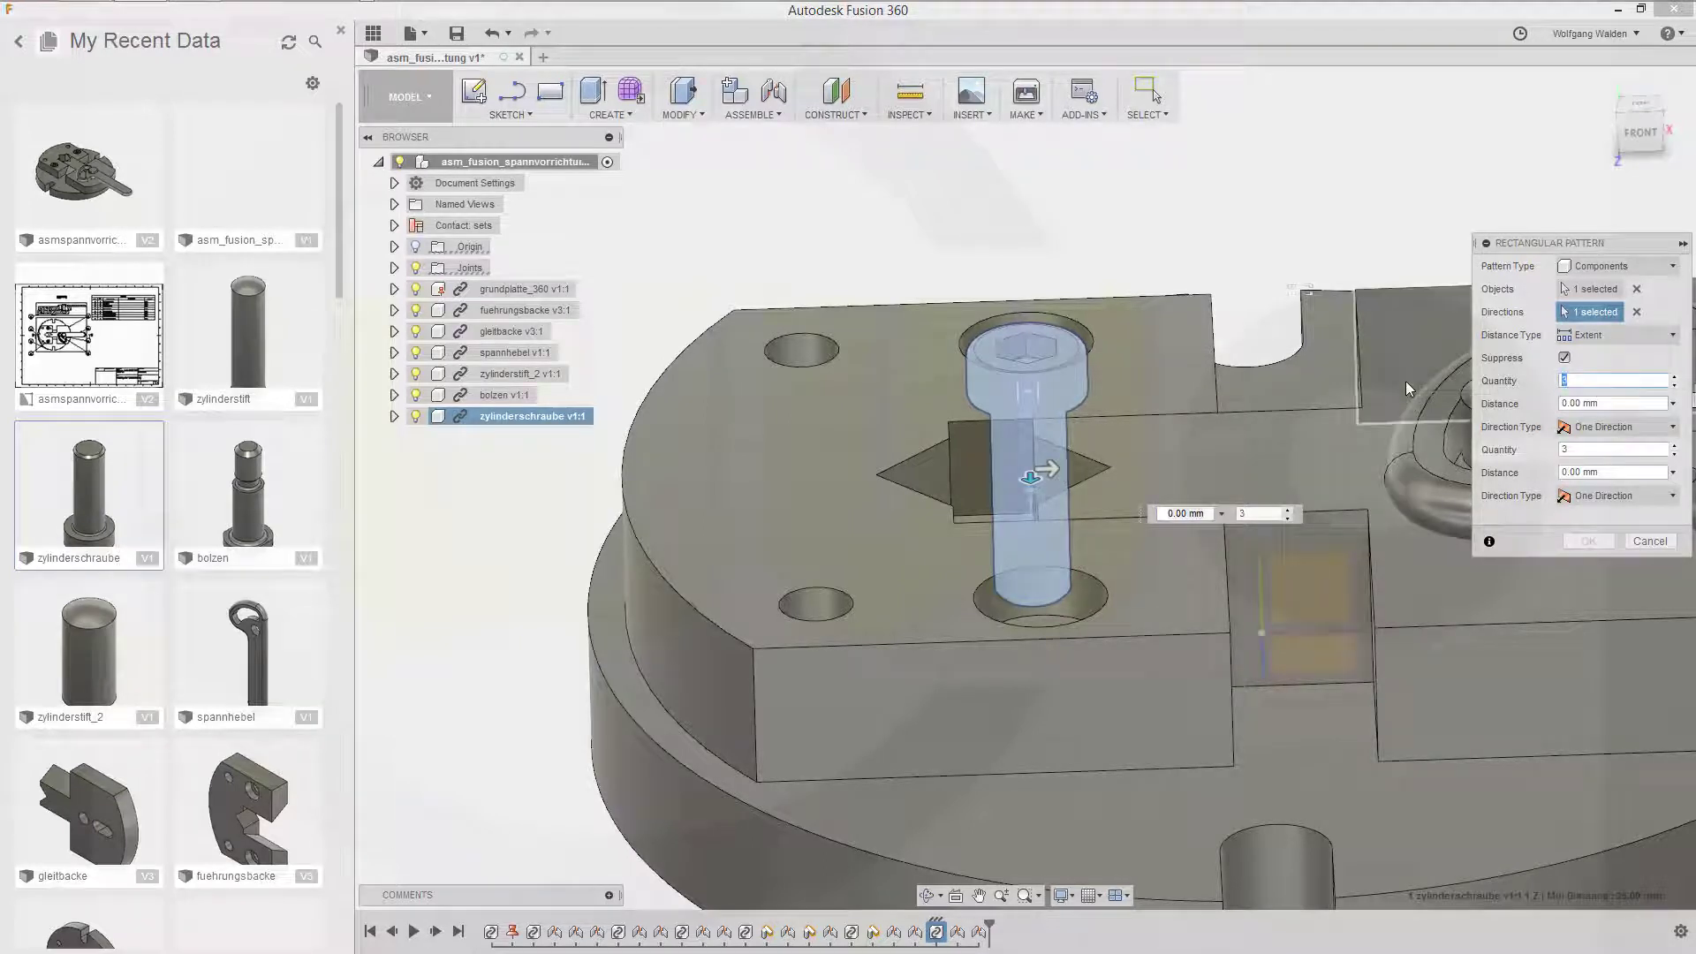
click(1611, 405)
text(75)
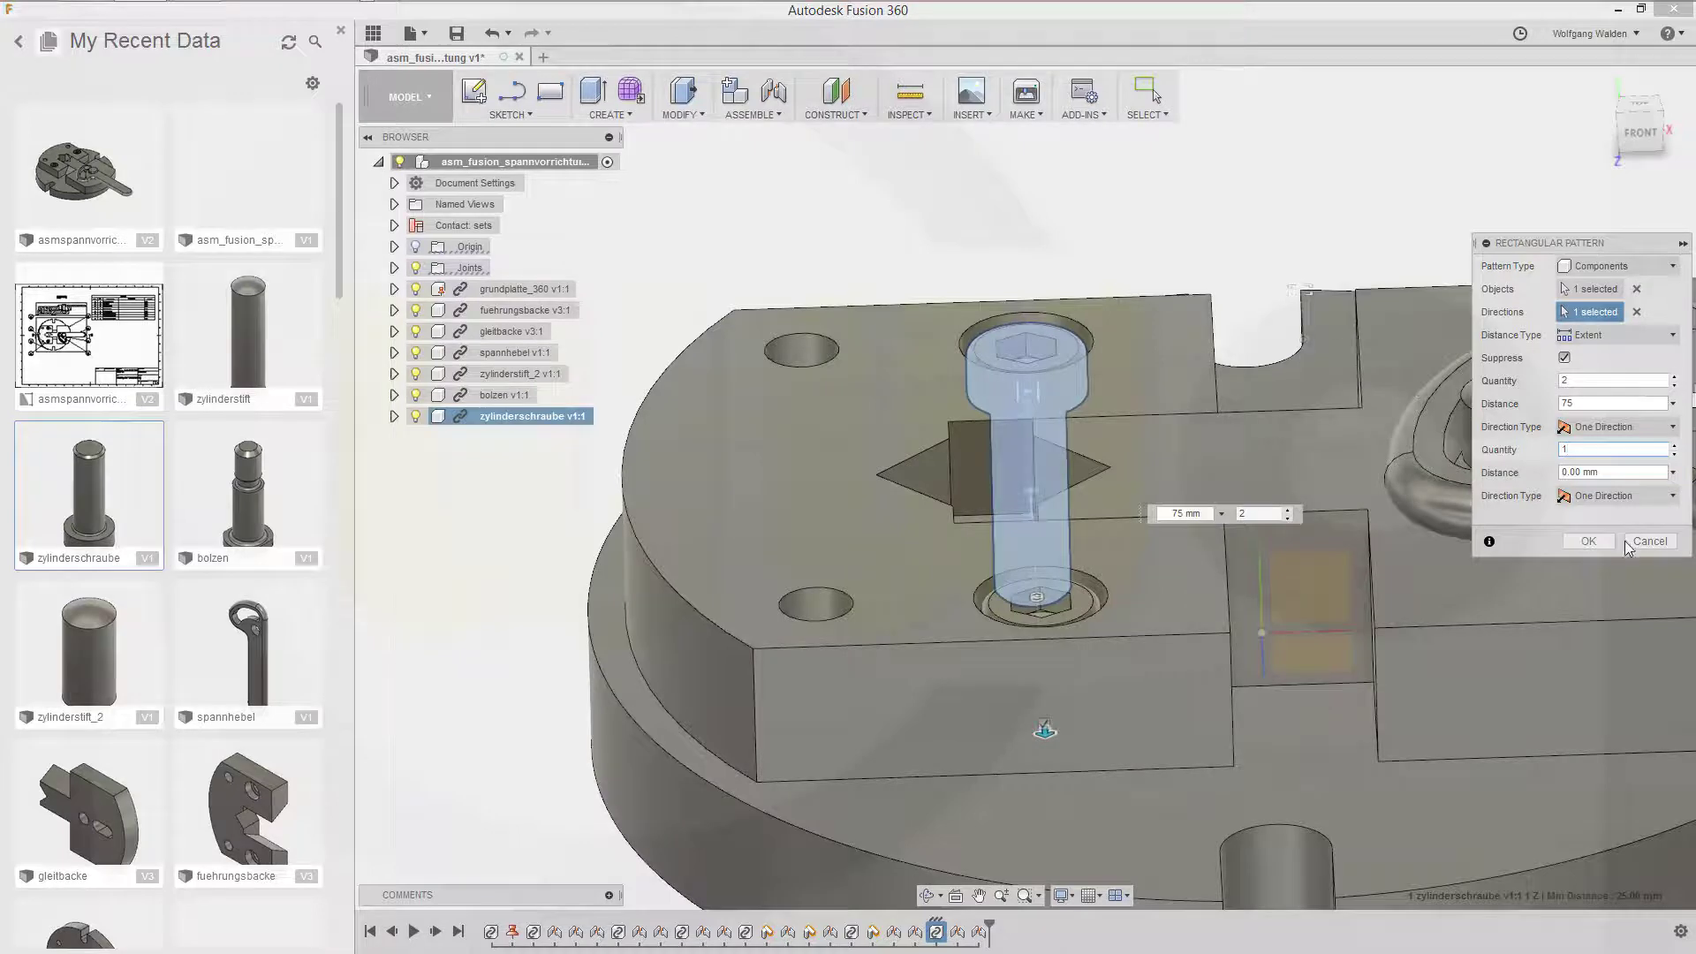
click(1588, 540)
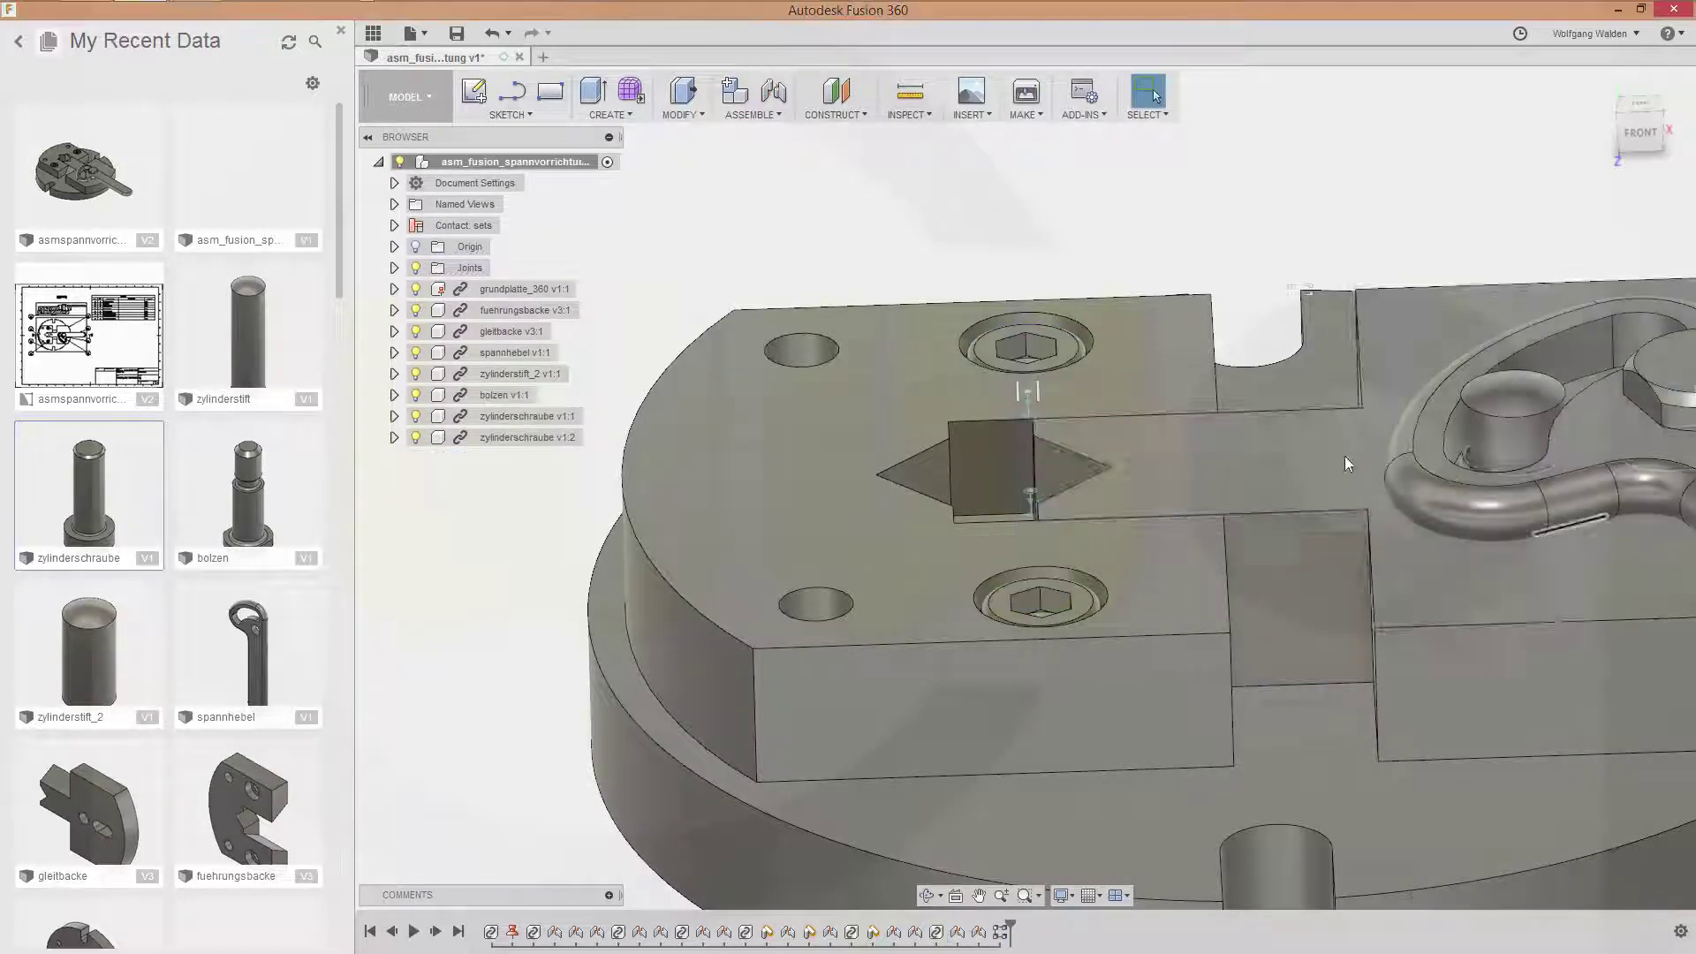
Hide all joint symbols of the assembly.
shift+middle_drag(1345, 456, 1142, 435)
middle_drag(847, 343, 875, 390)
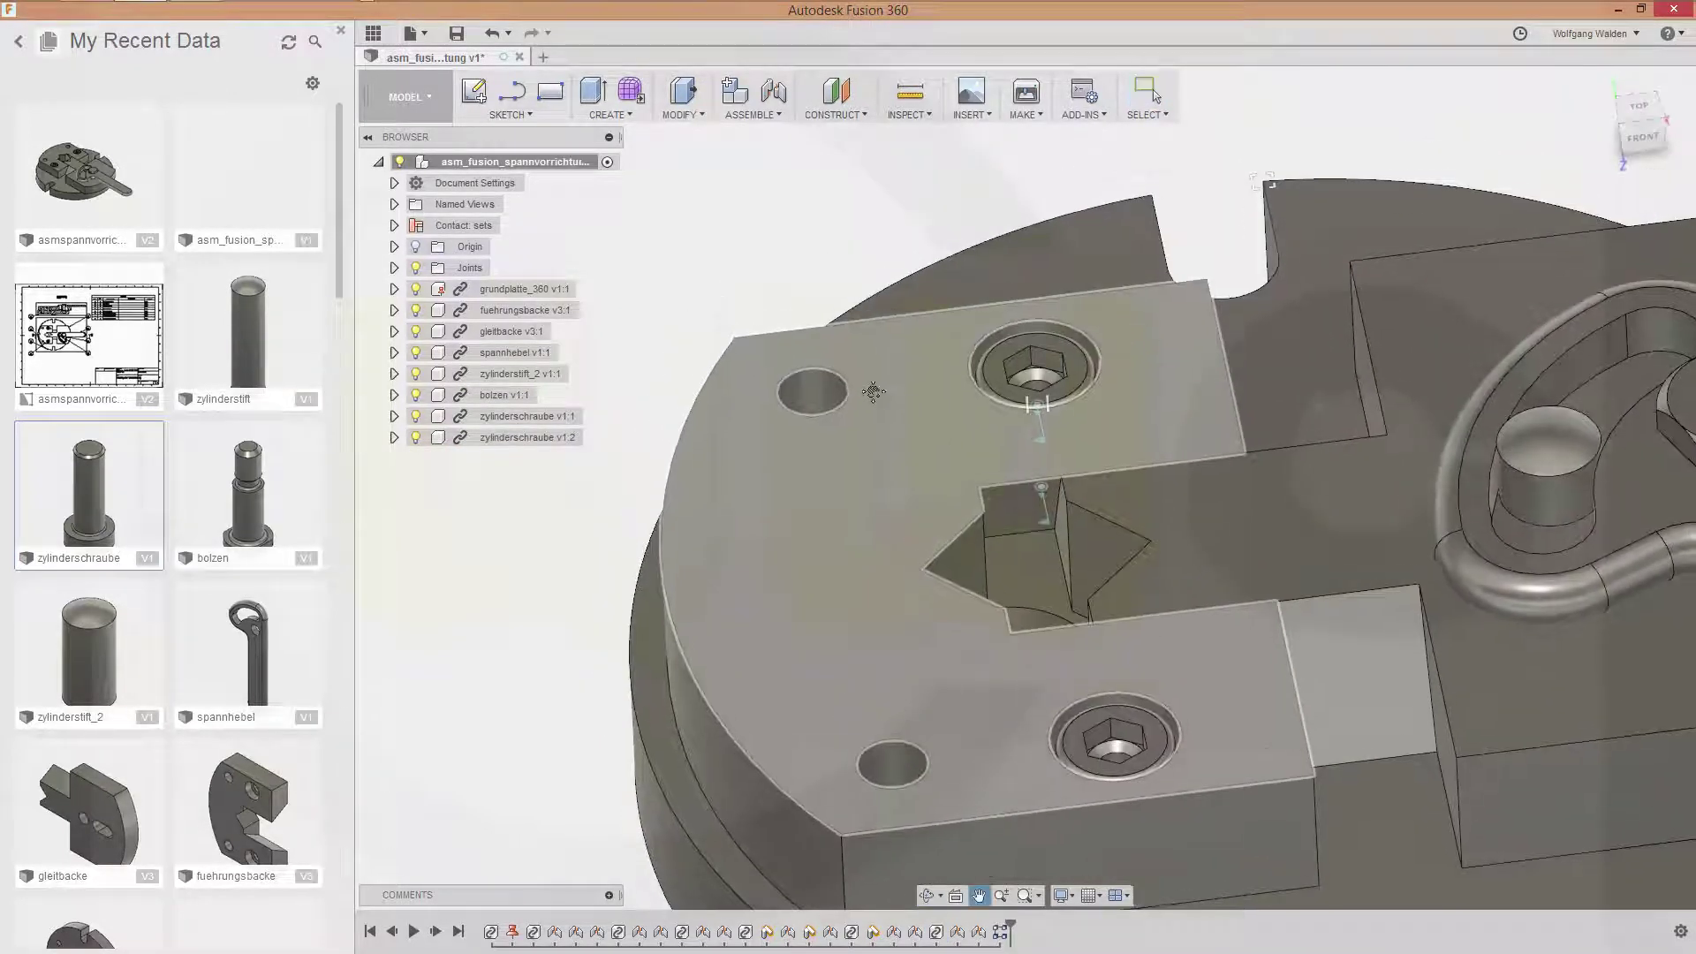
click(416, 268)
scroll(1173, 581, down, 2)
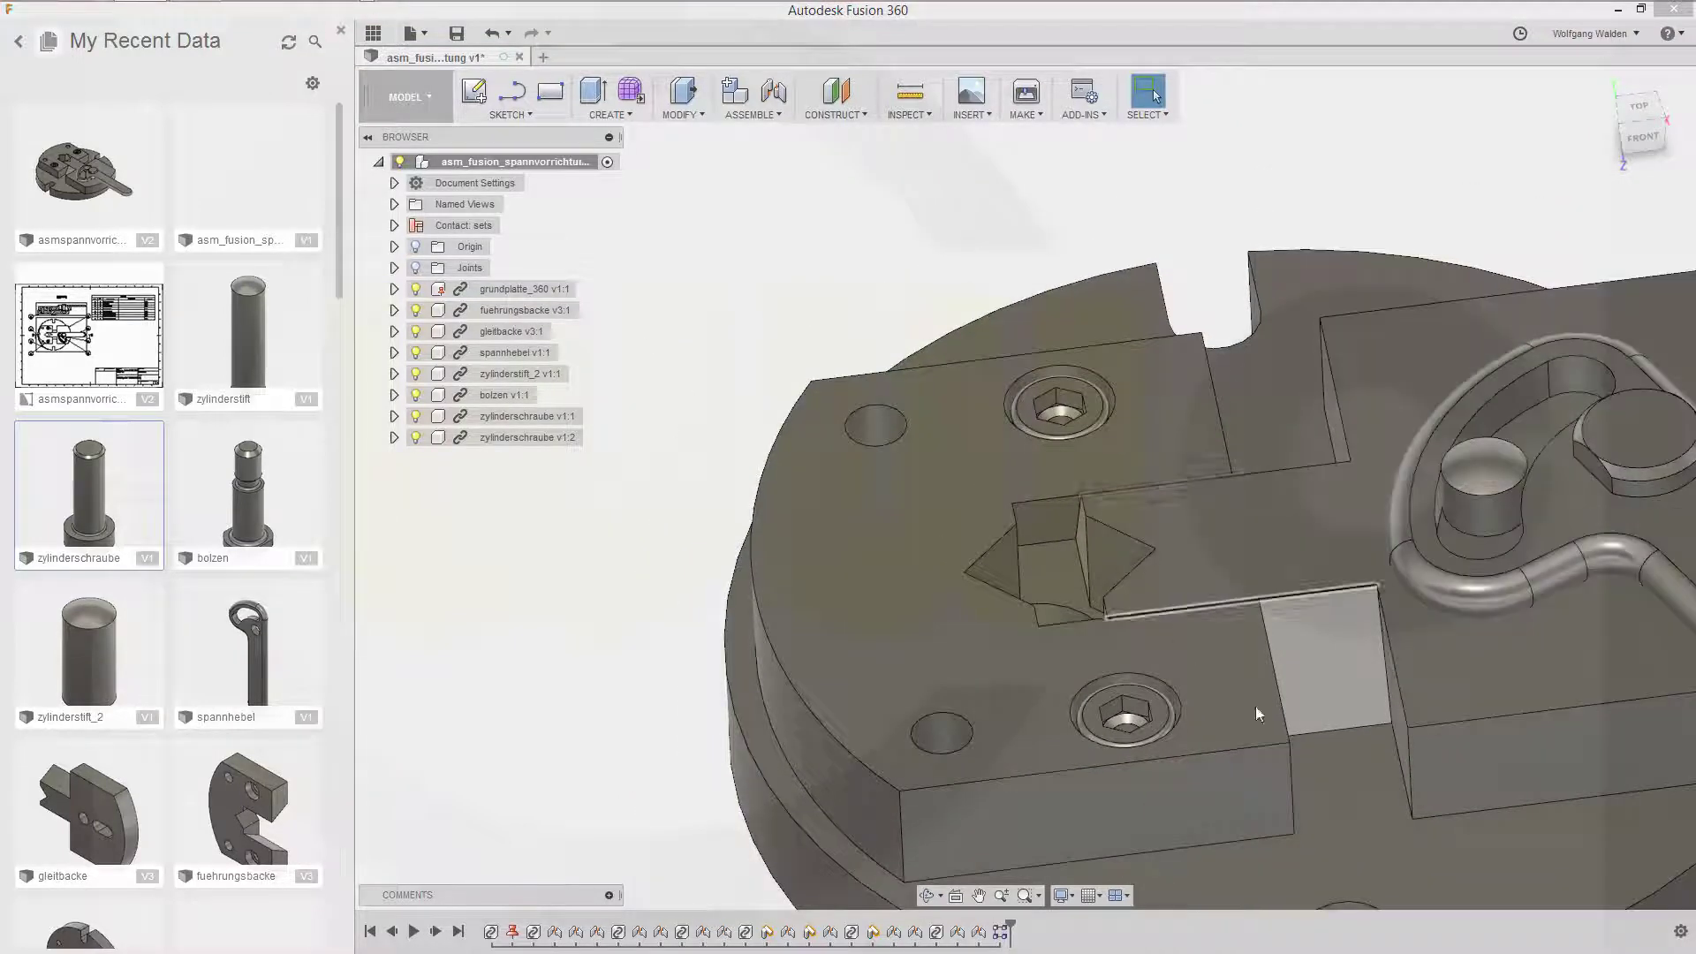
middle_drag(1255, 708, 1186, 685)
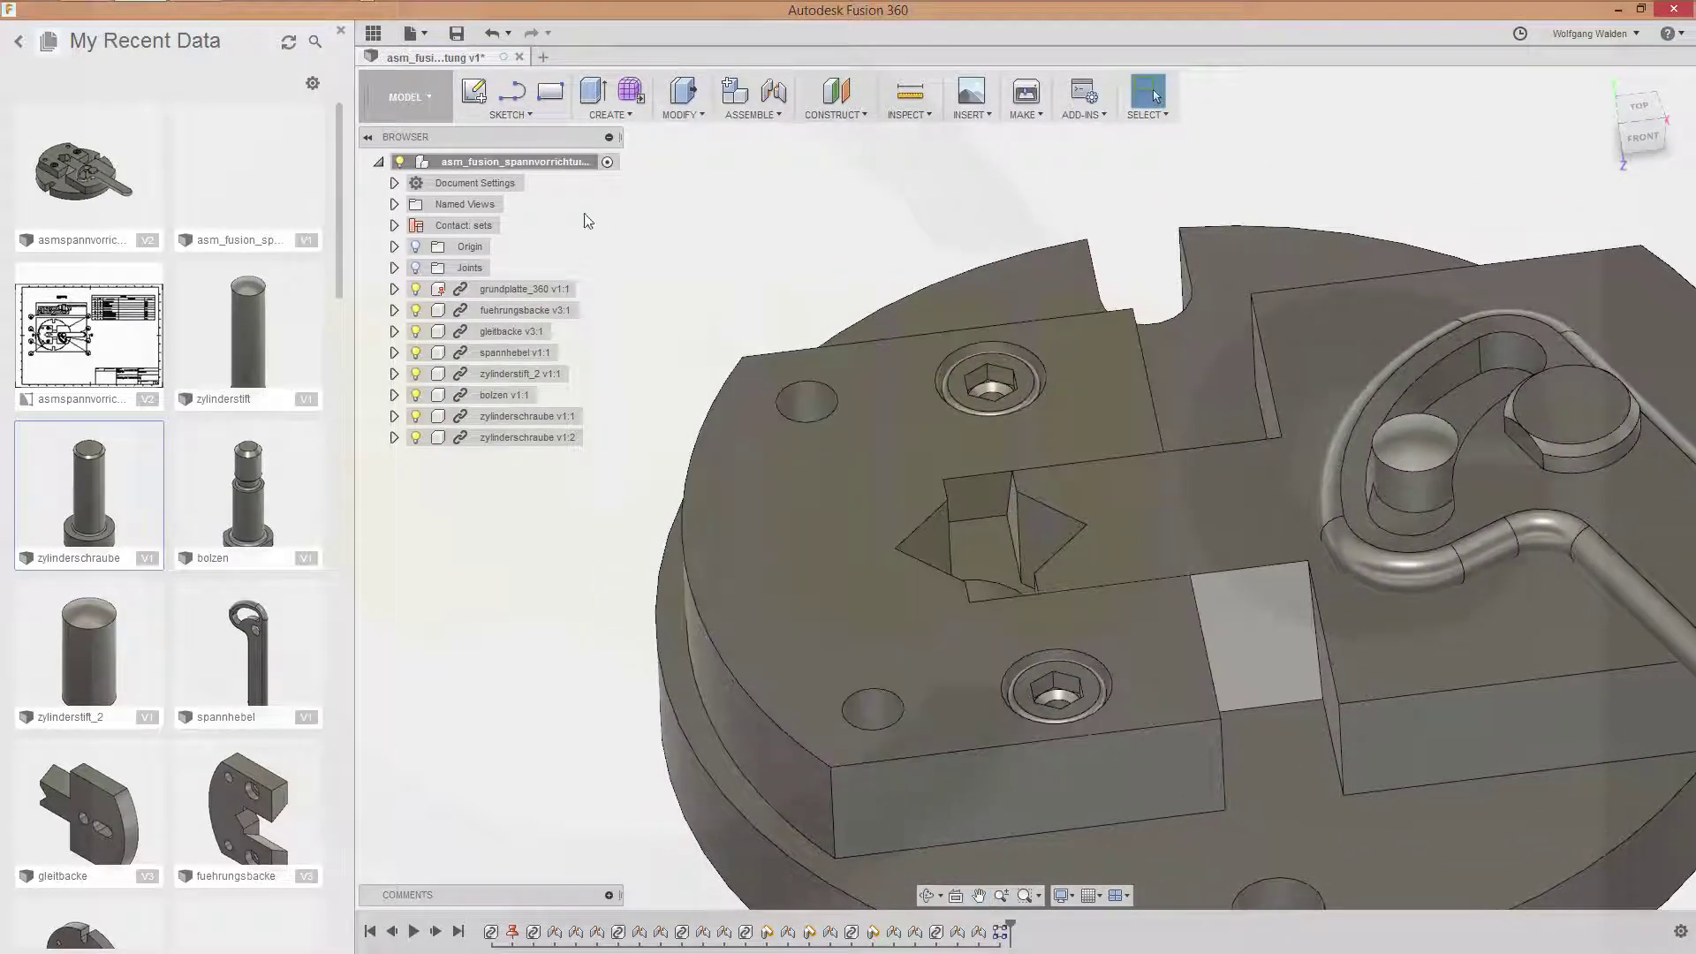
Insert the zylinderstift component and raise it 90 mm along Y above the fixture.
drag(246, 331, 671, 213)
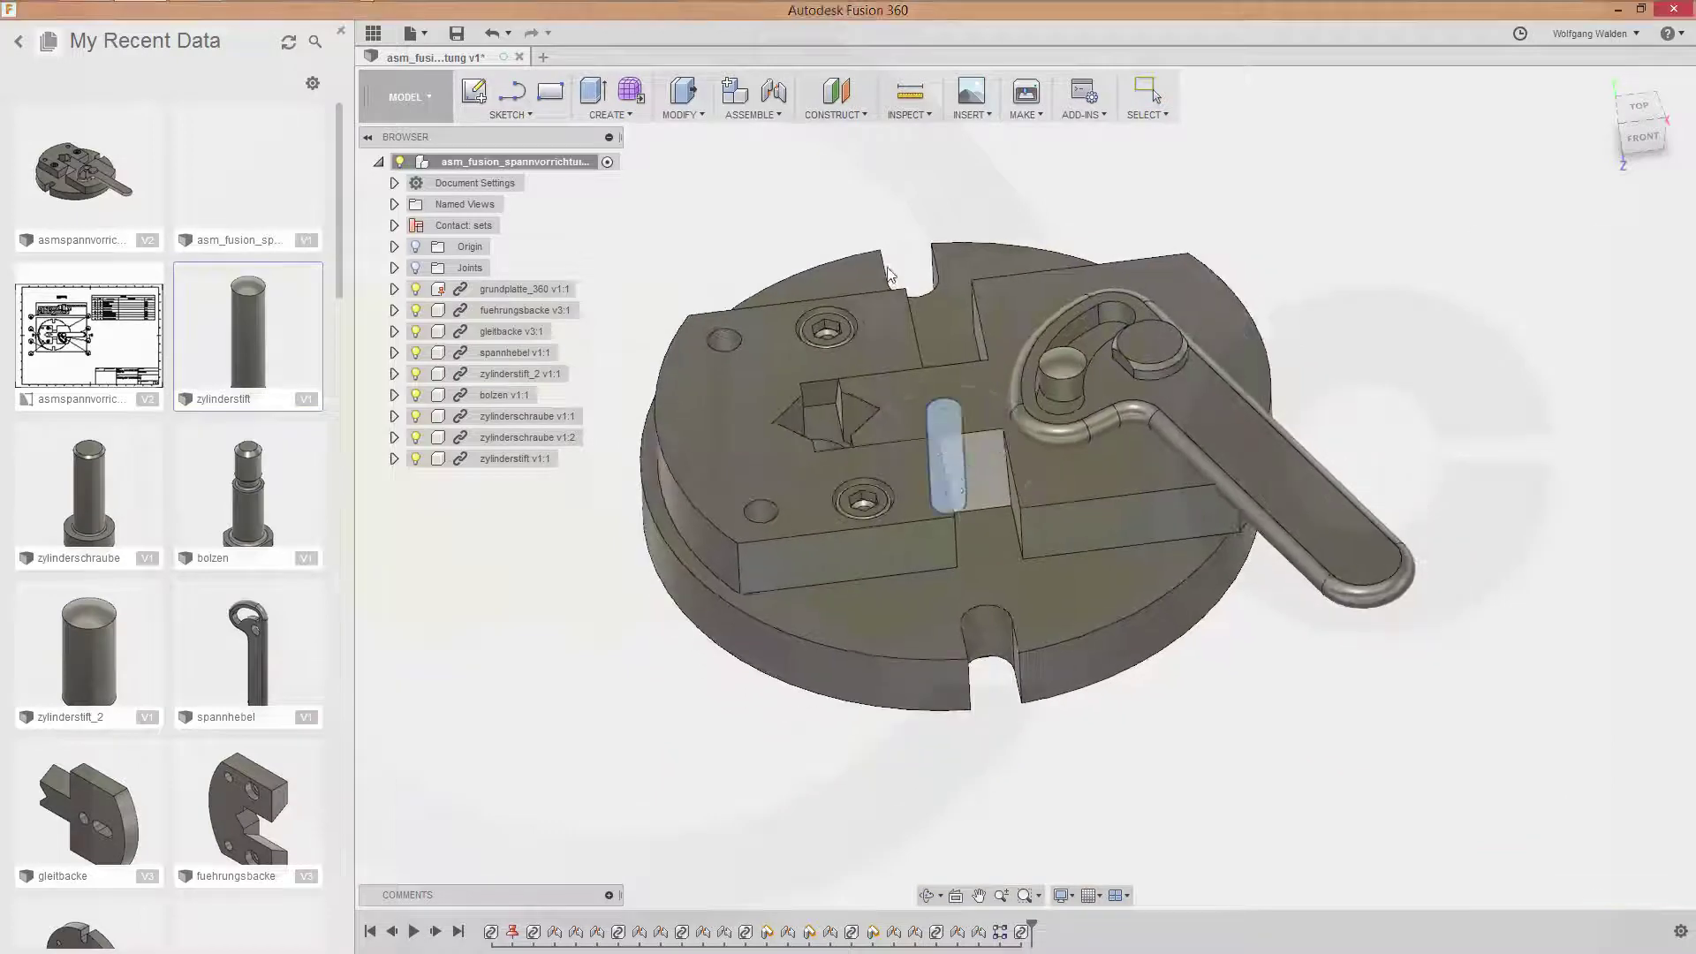
drag(945, 444, 1098, 202)
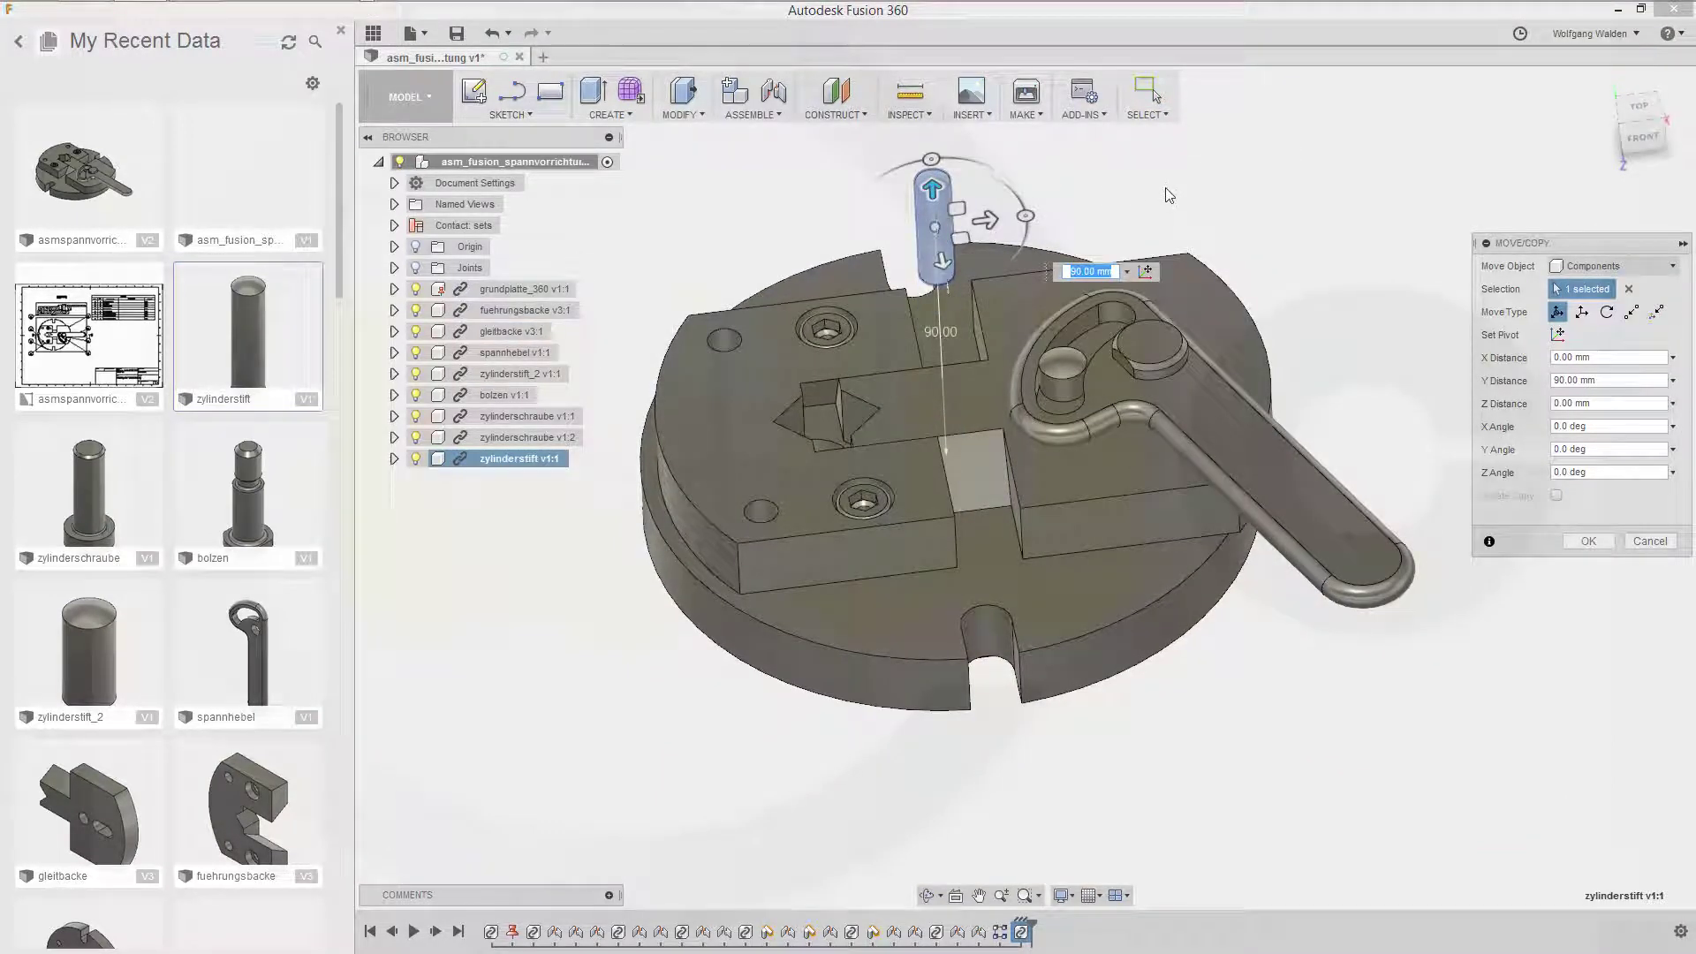
click(1588, 540)
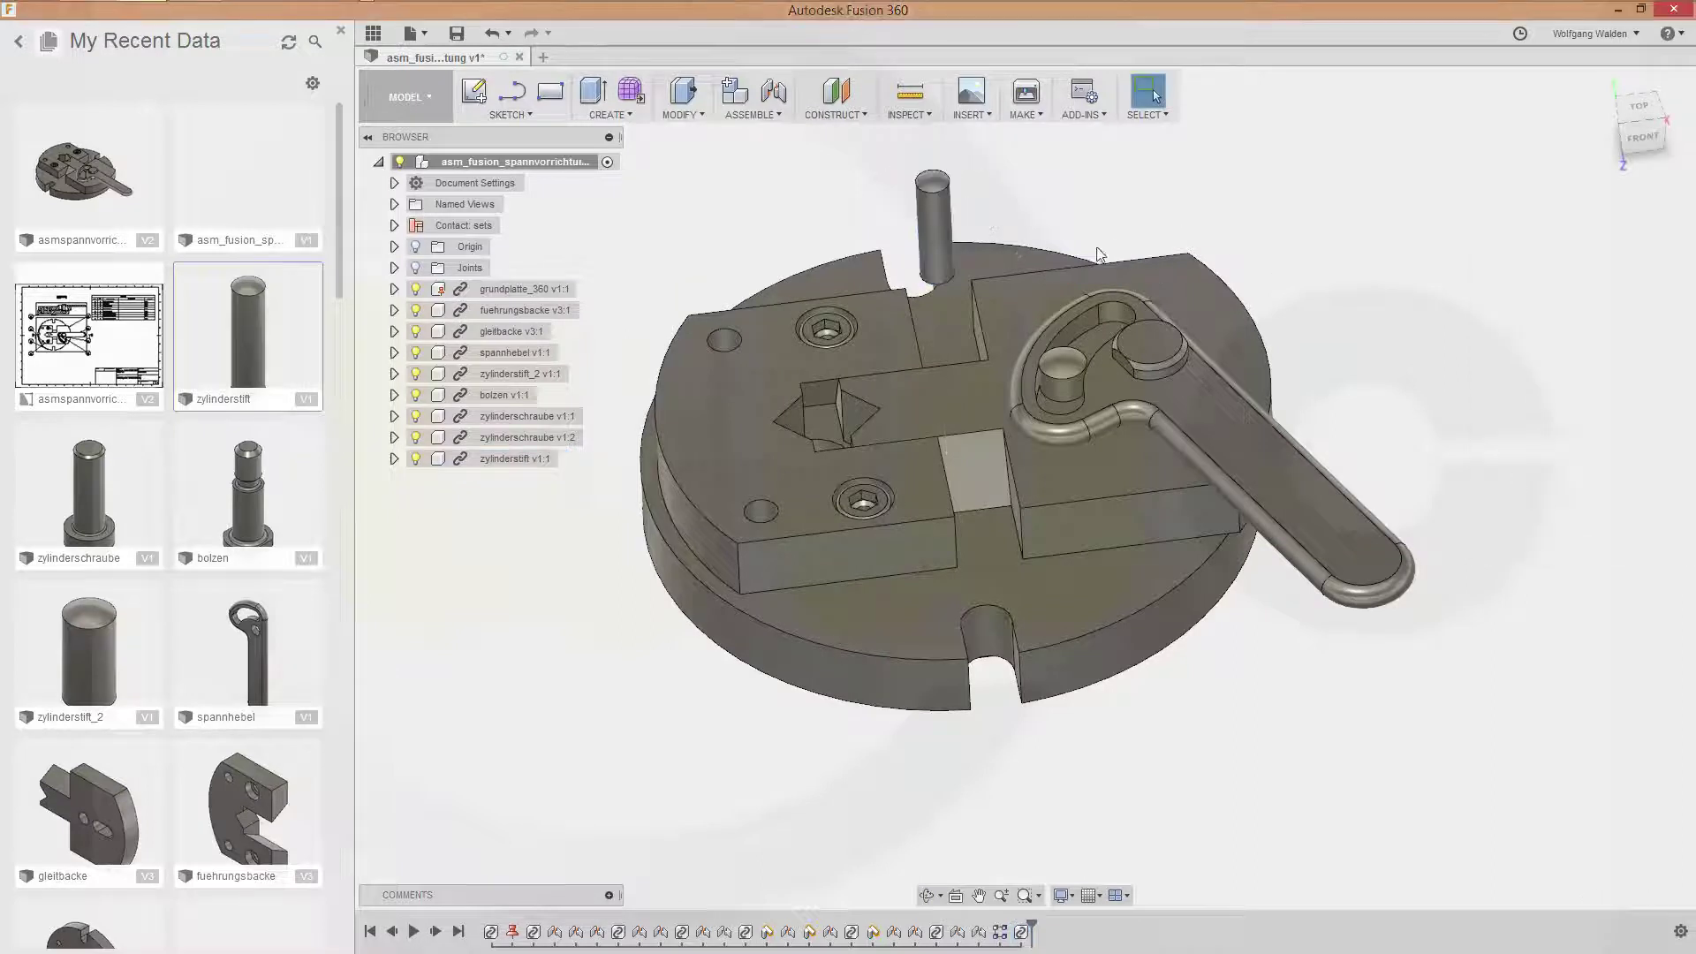
Create a cylindrical joint between the zylinderstift's middle and the fuehrungsbacke's rear pin hole, and slide the pin up above the jaw.
middle_drag(825, 211, 846, 255)
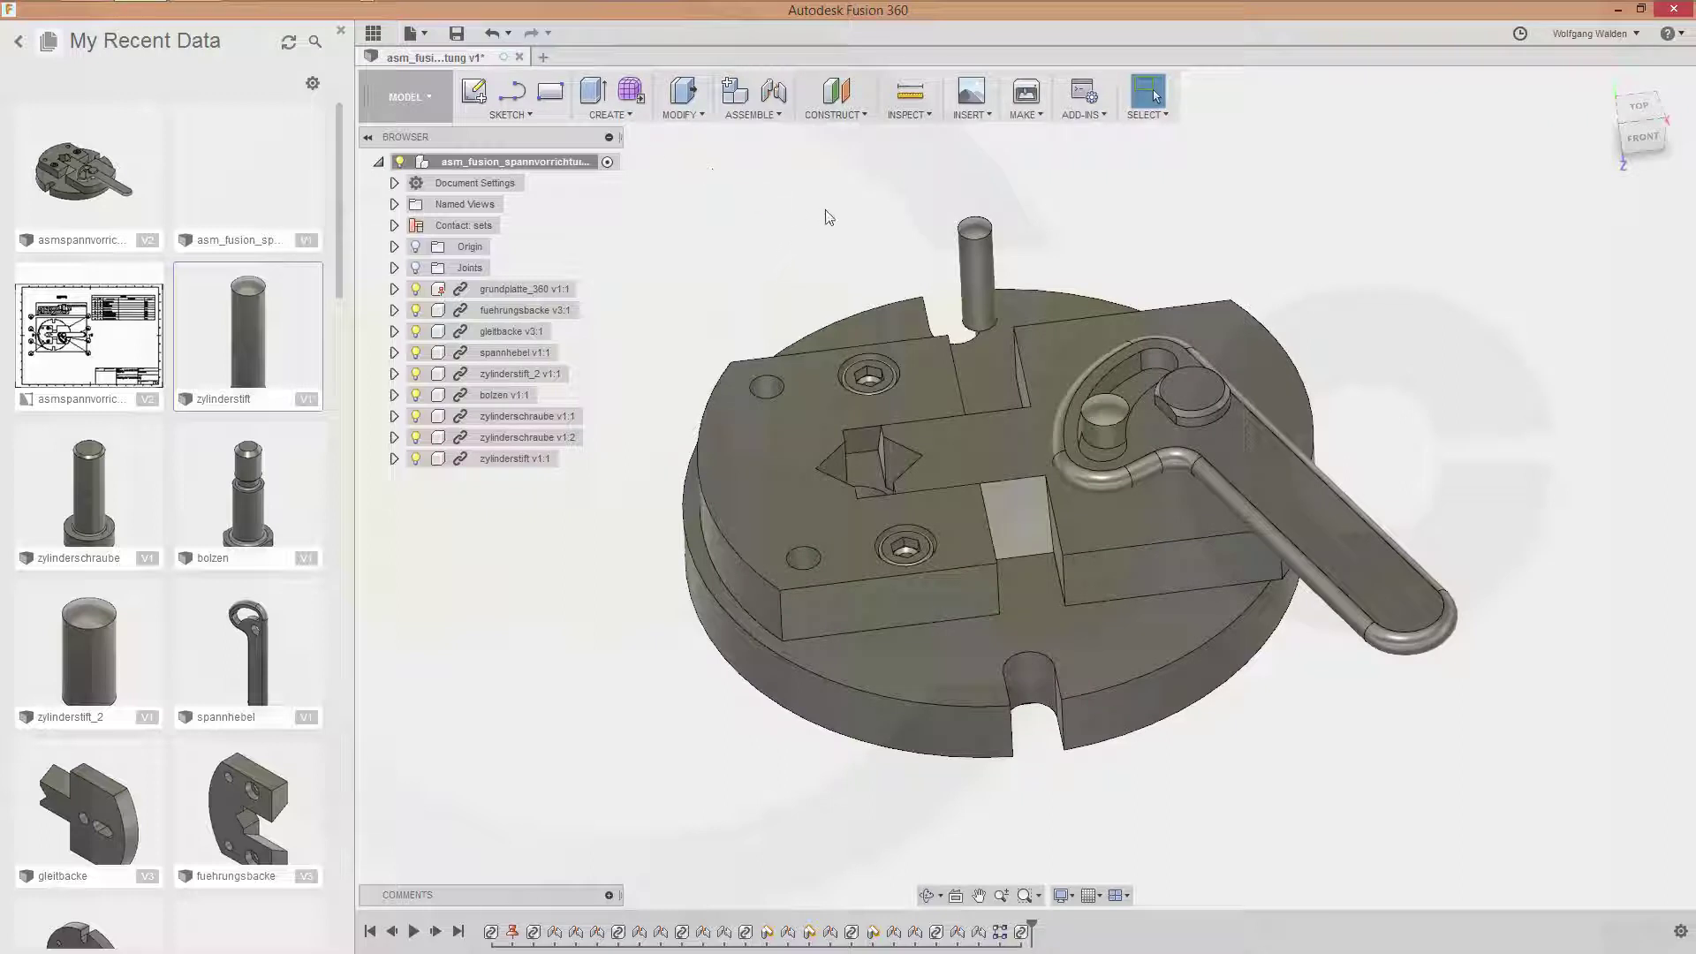
click(775, 94)
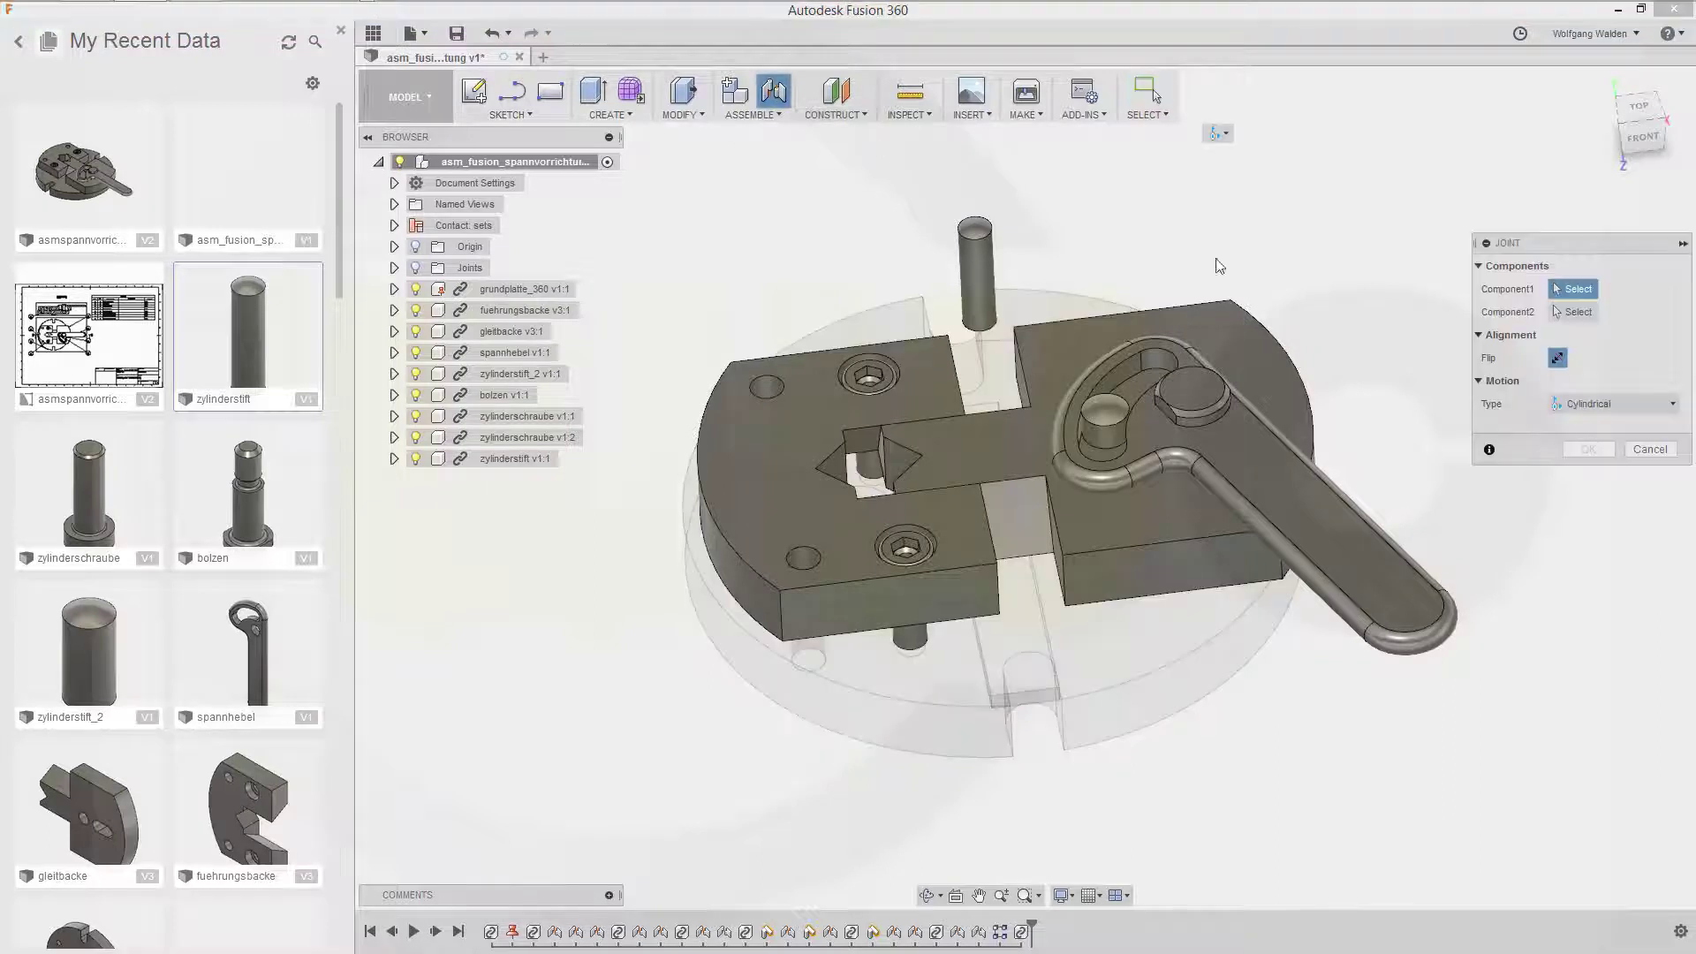
click(976, 284)
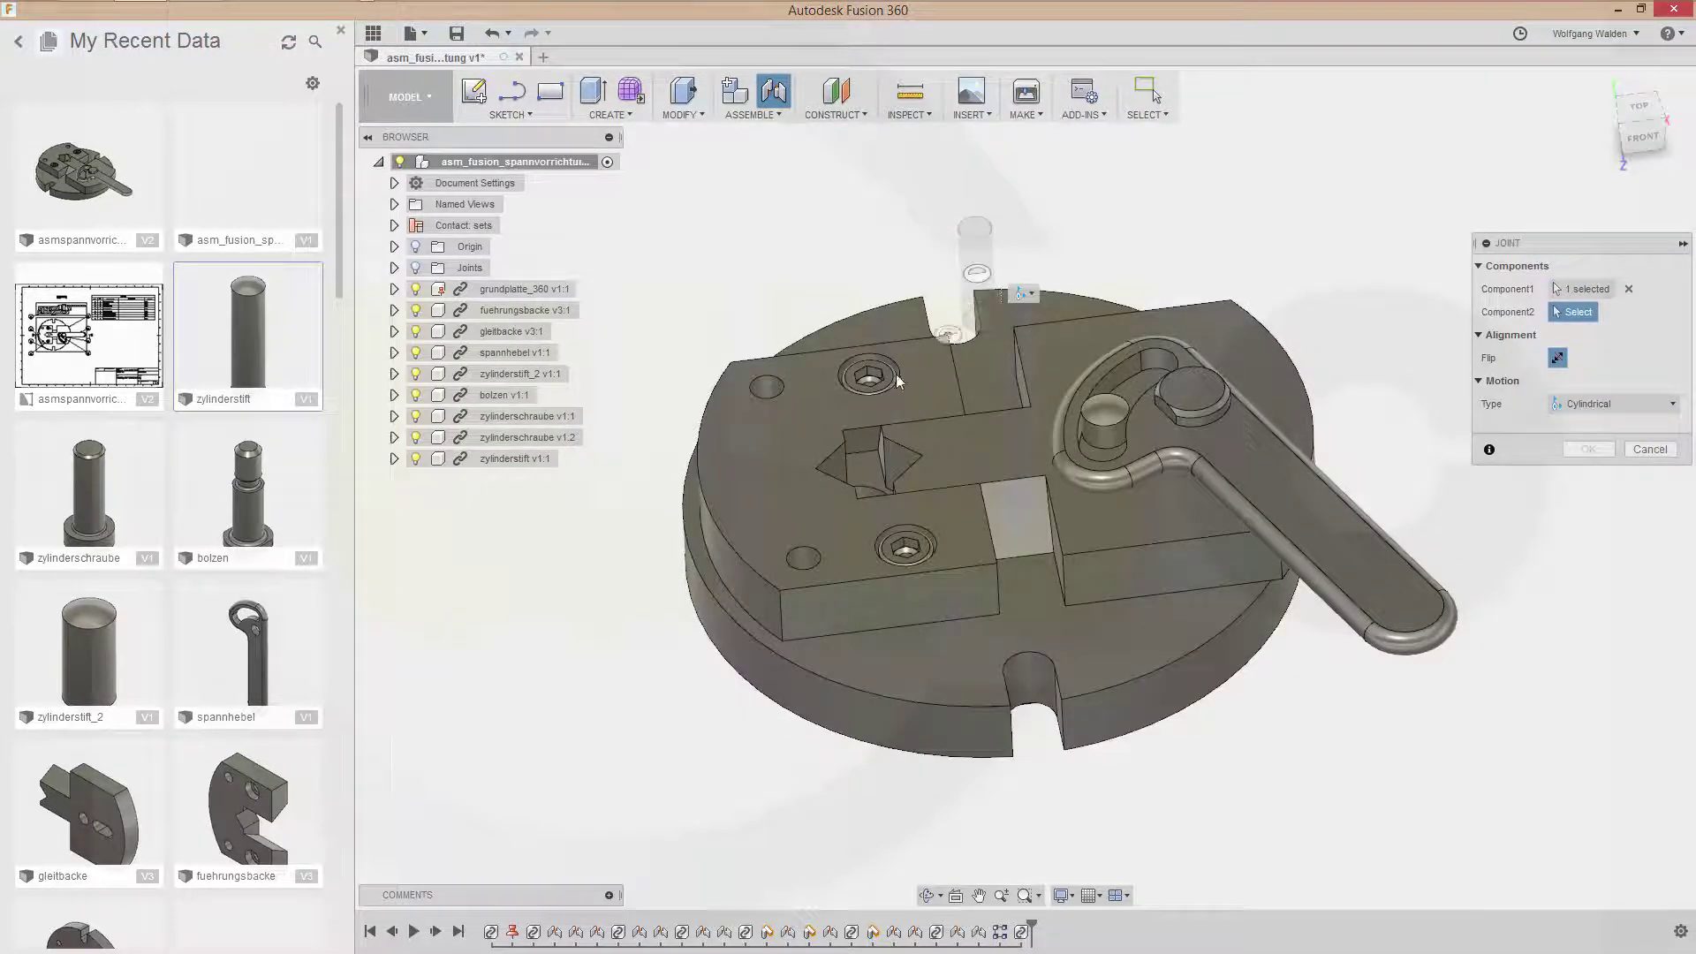
click(769, 396)
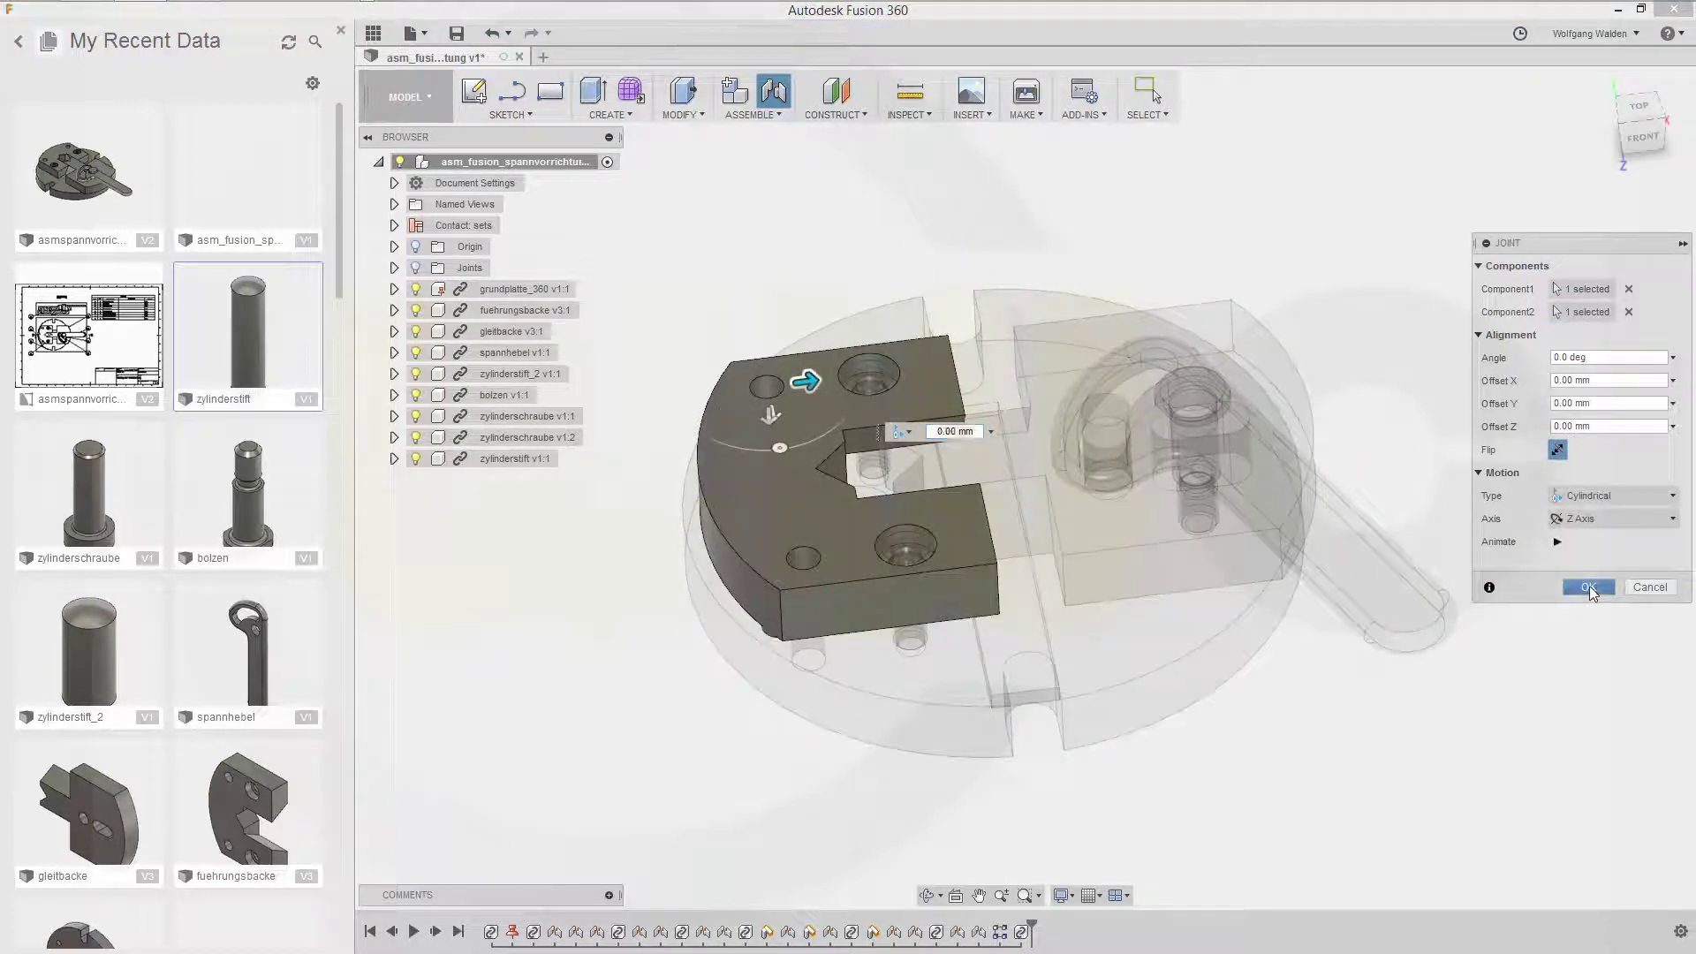
click(1588, 585)
drag(771, 374, 829, 222)
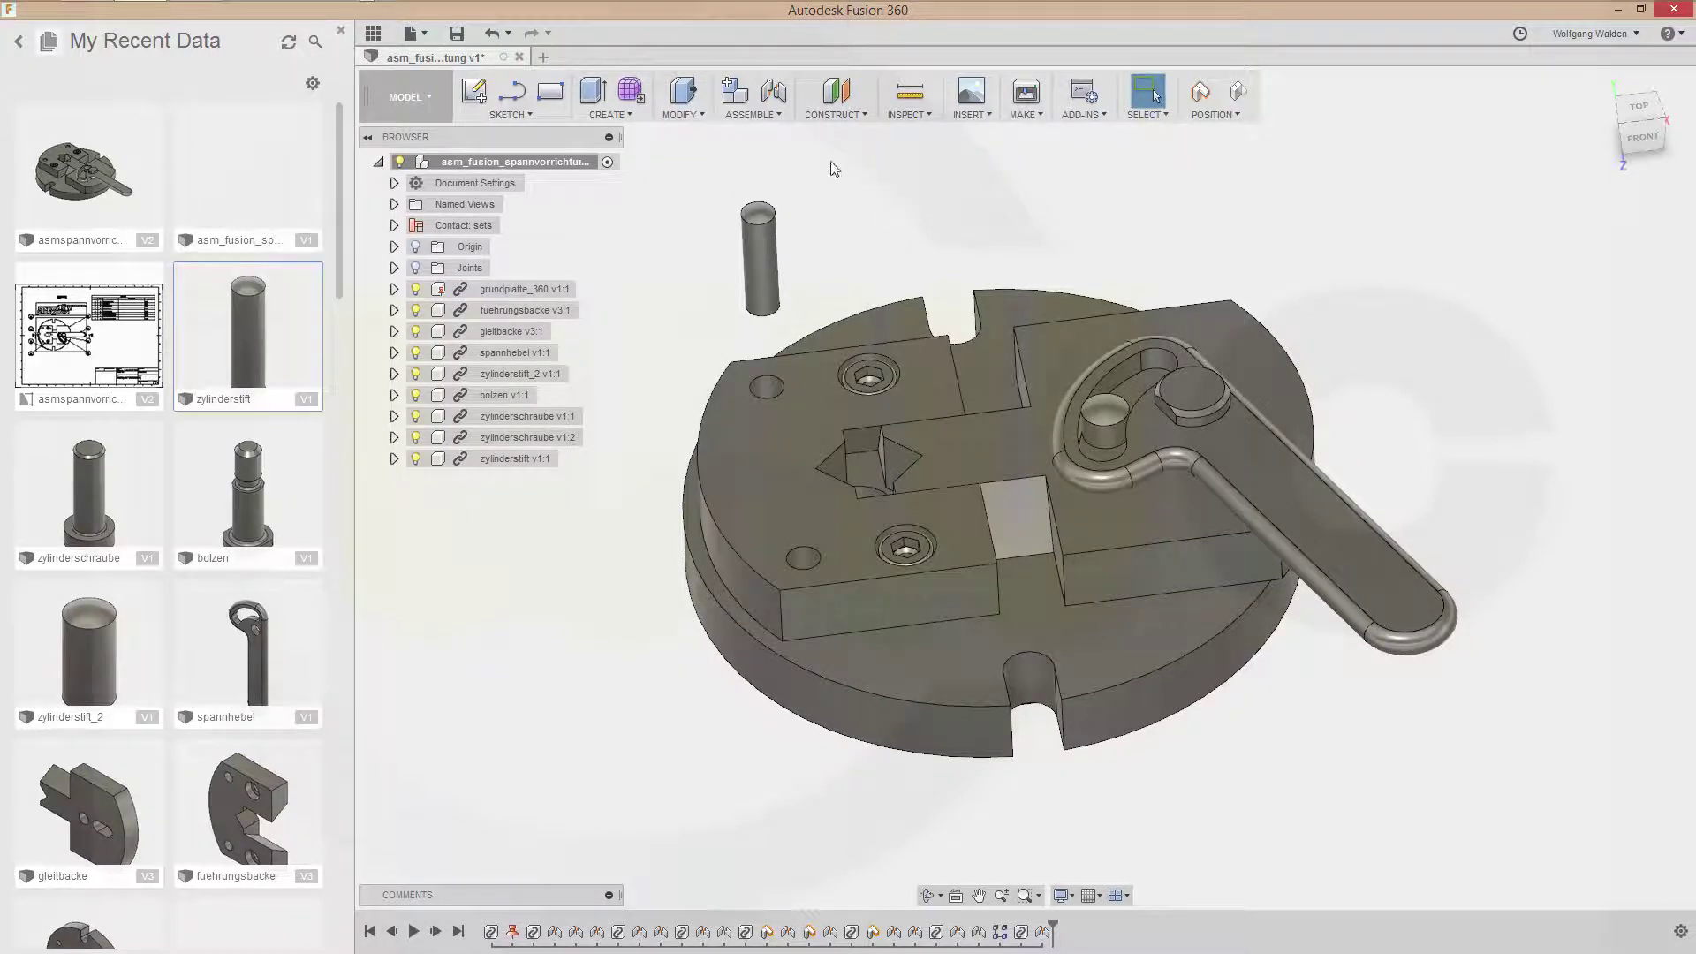
click(786, 97)
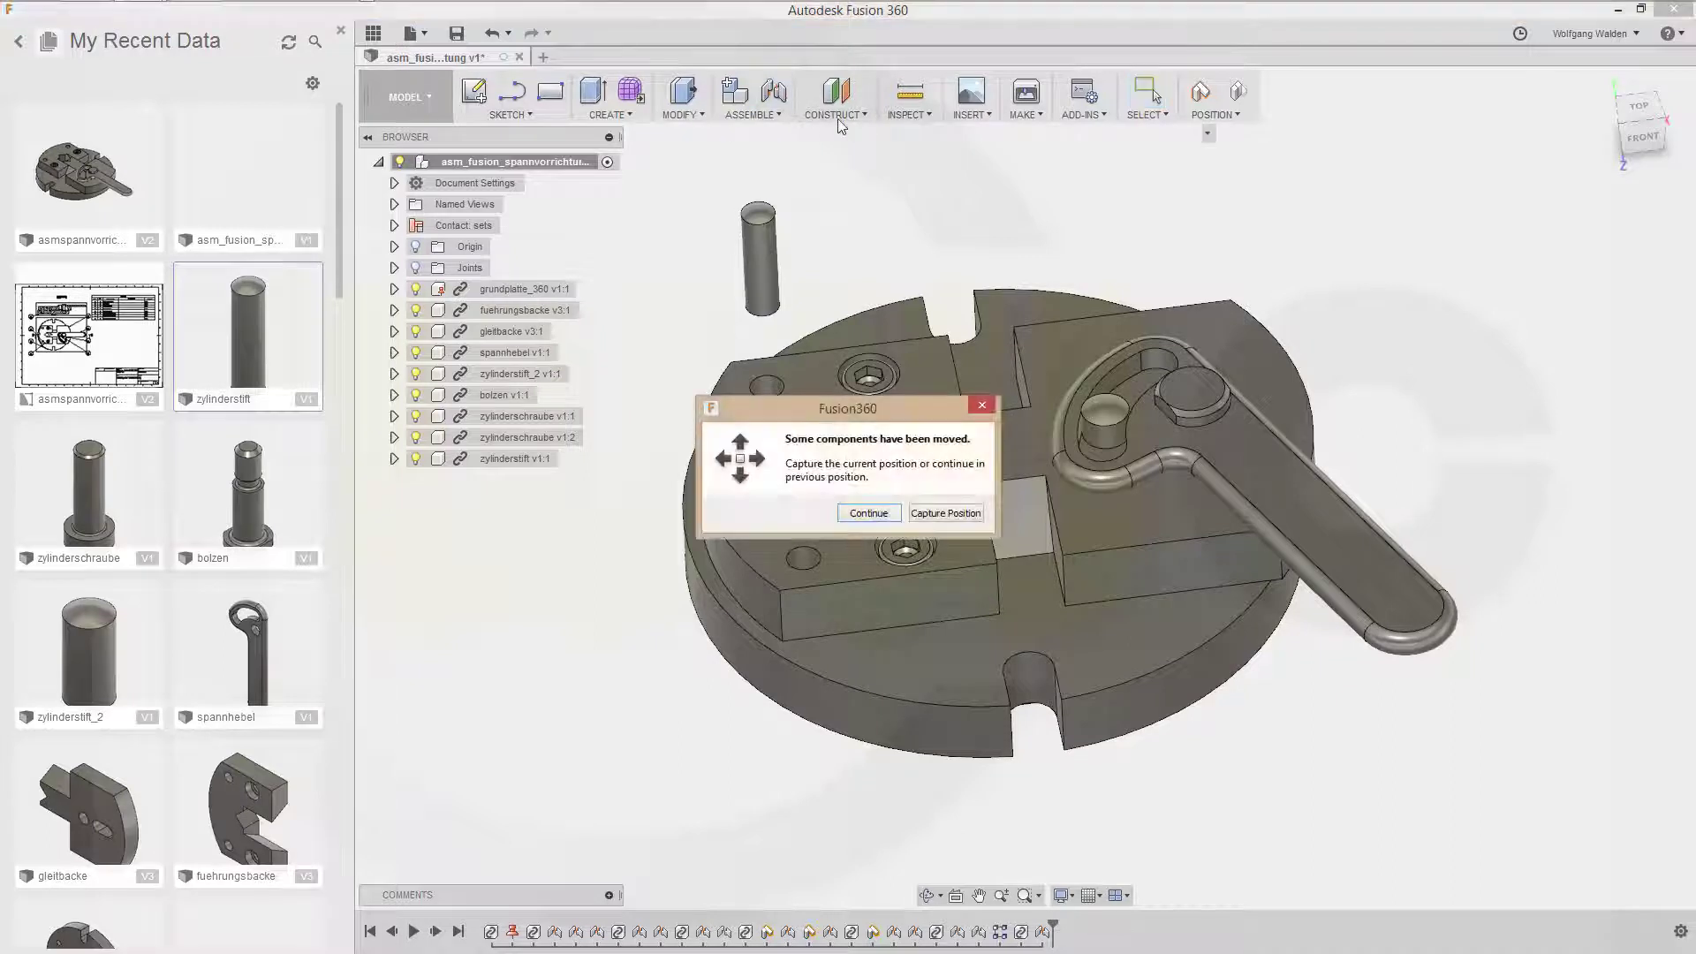
click(943, 513)
click(1660, 406)
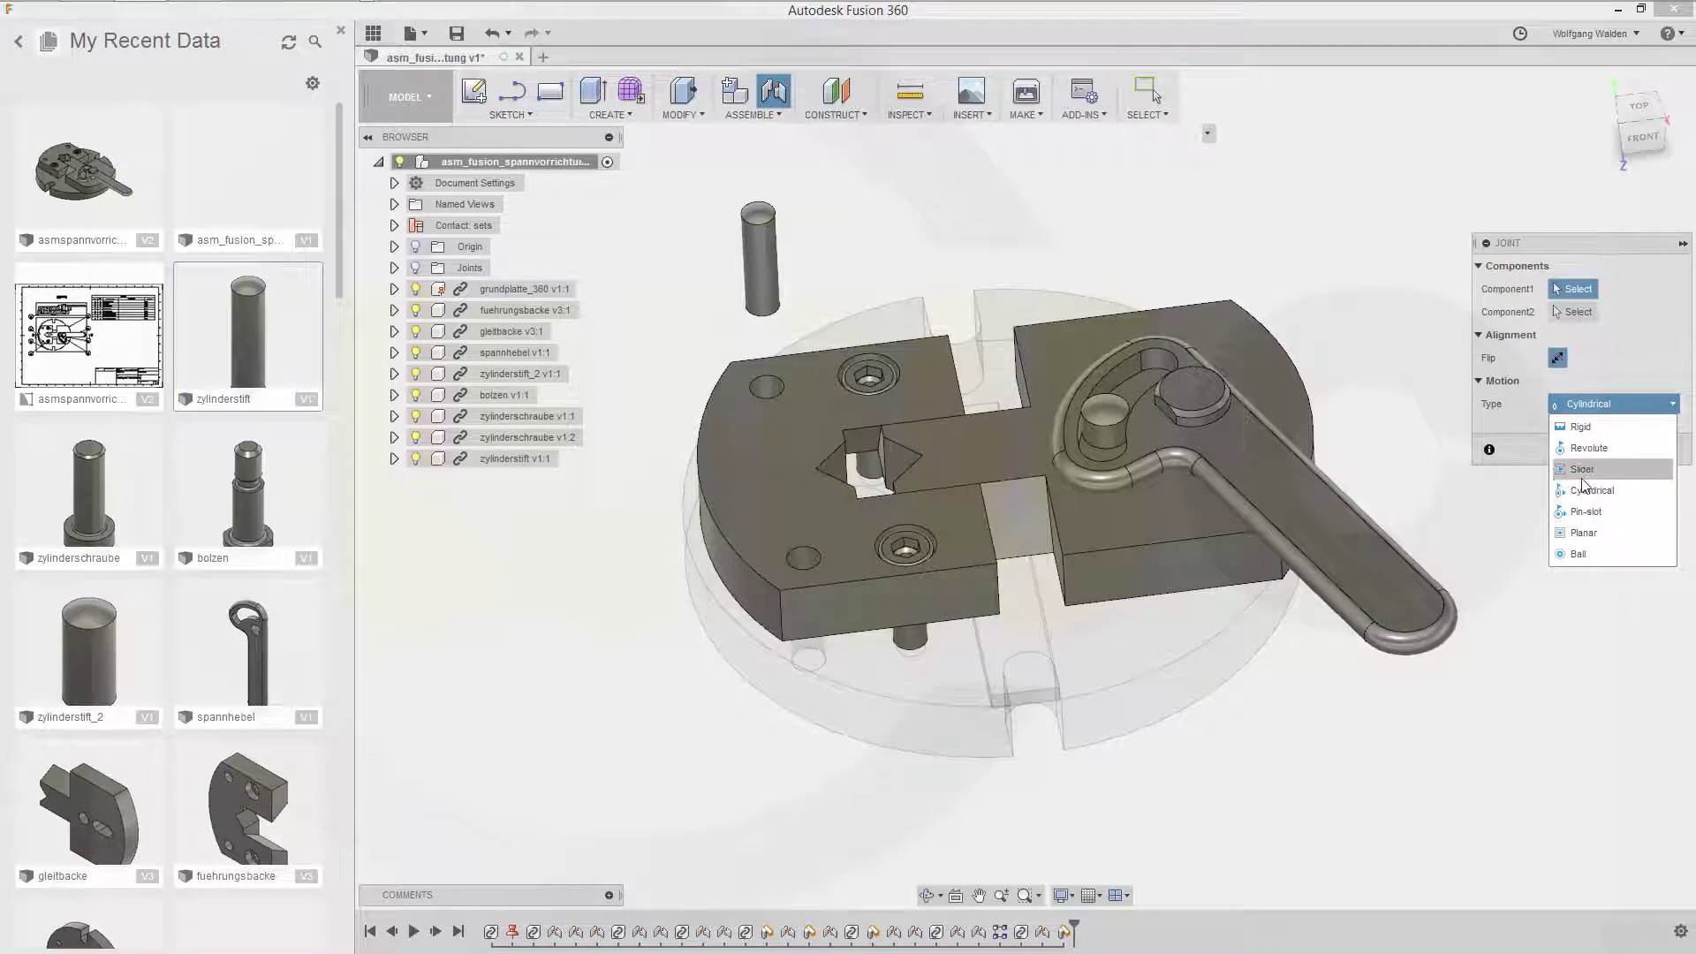
click(1582, 533)
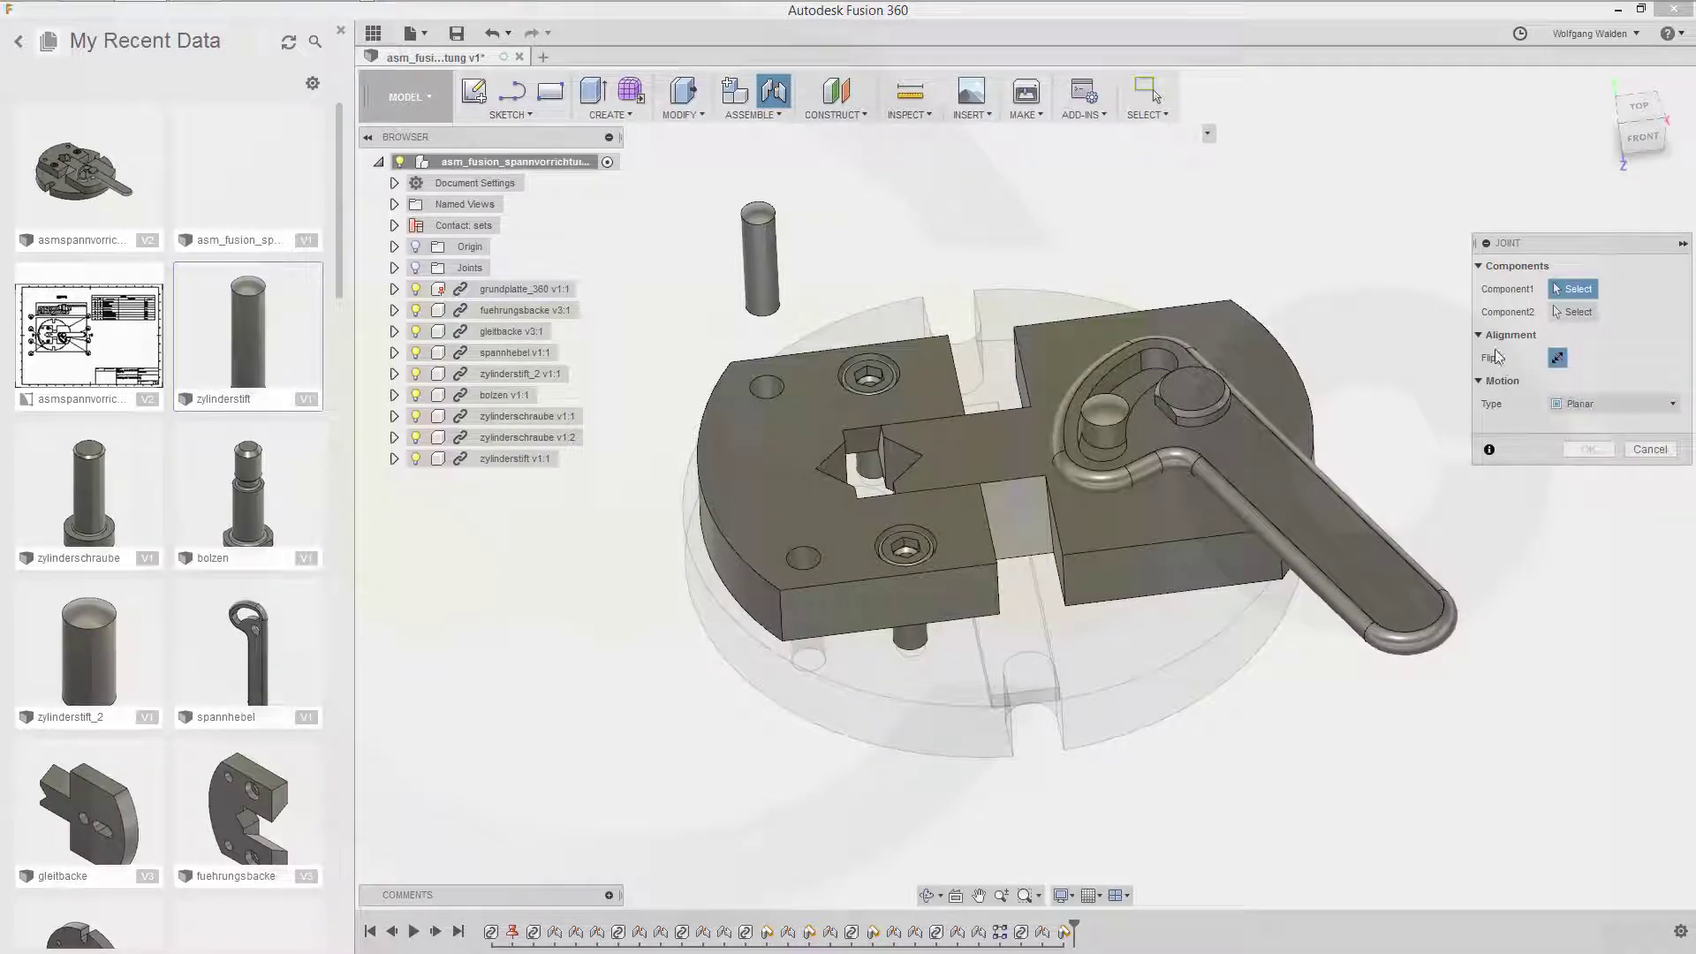
right_click(931, 204)
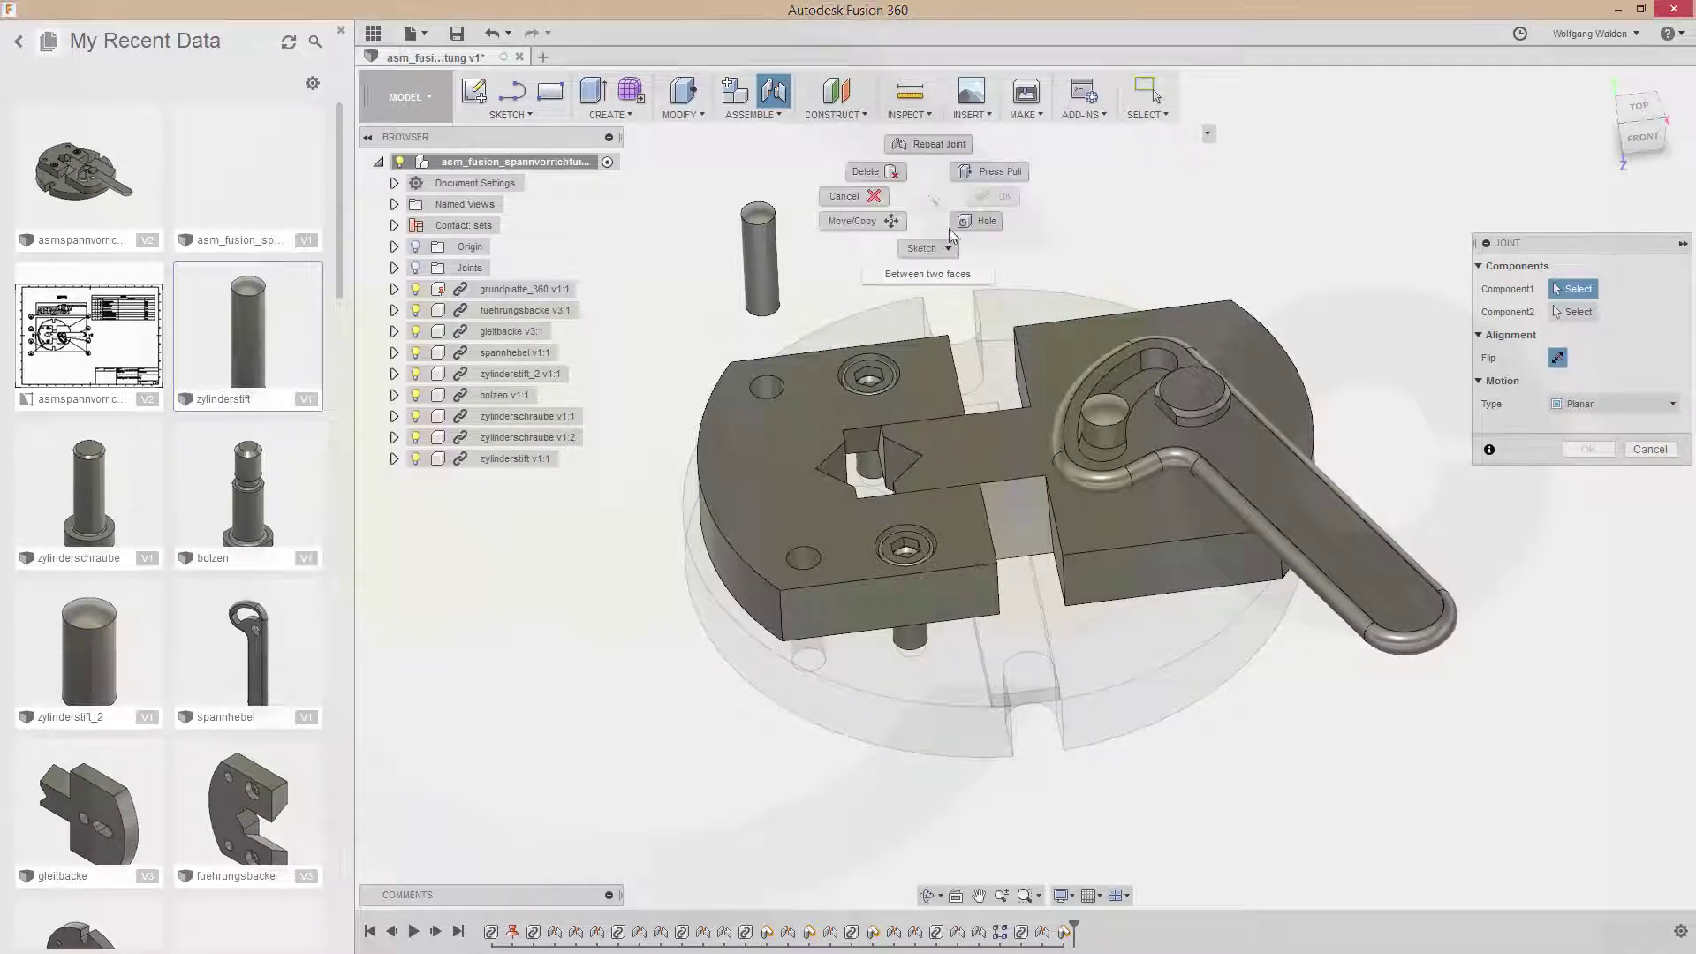
click(932, 274)
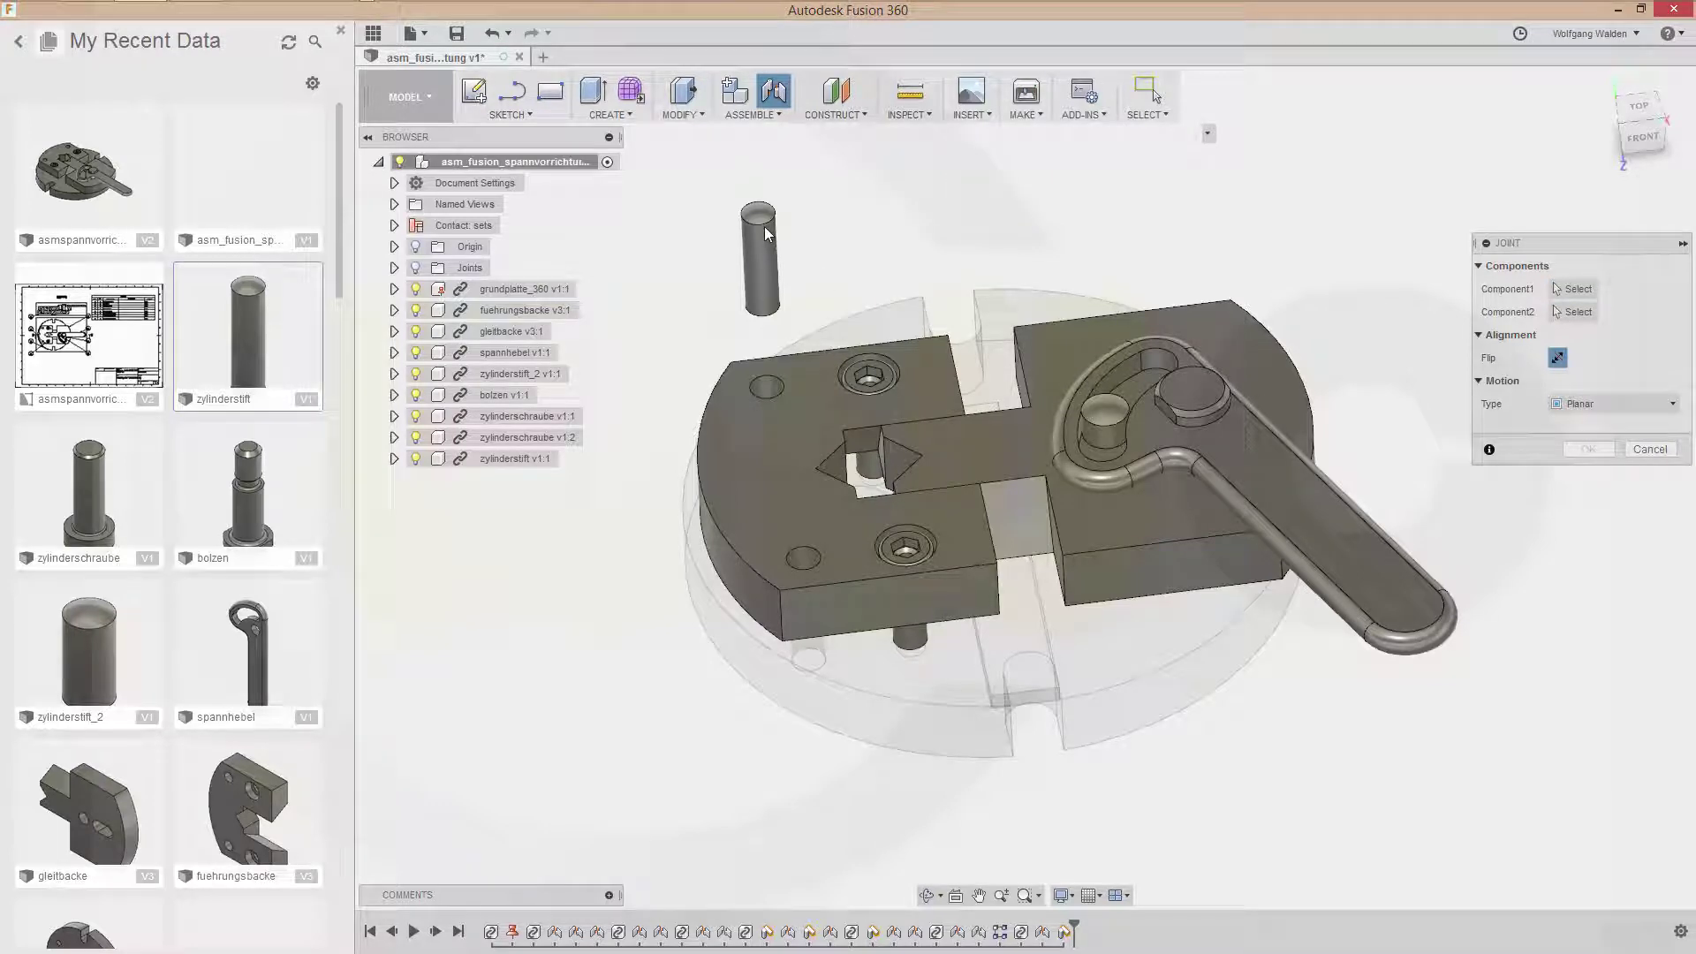
shift+middle_drag(832, 270, 829, 217)
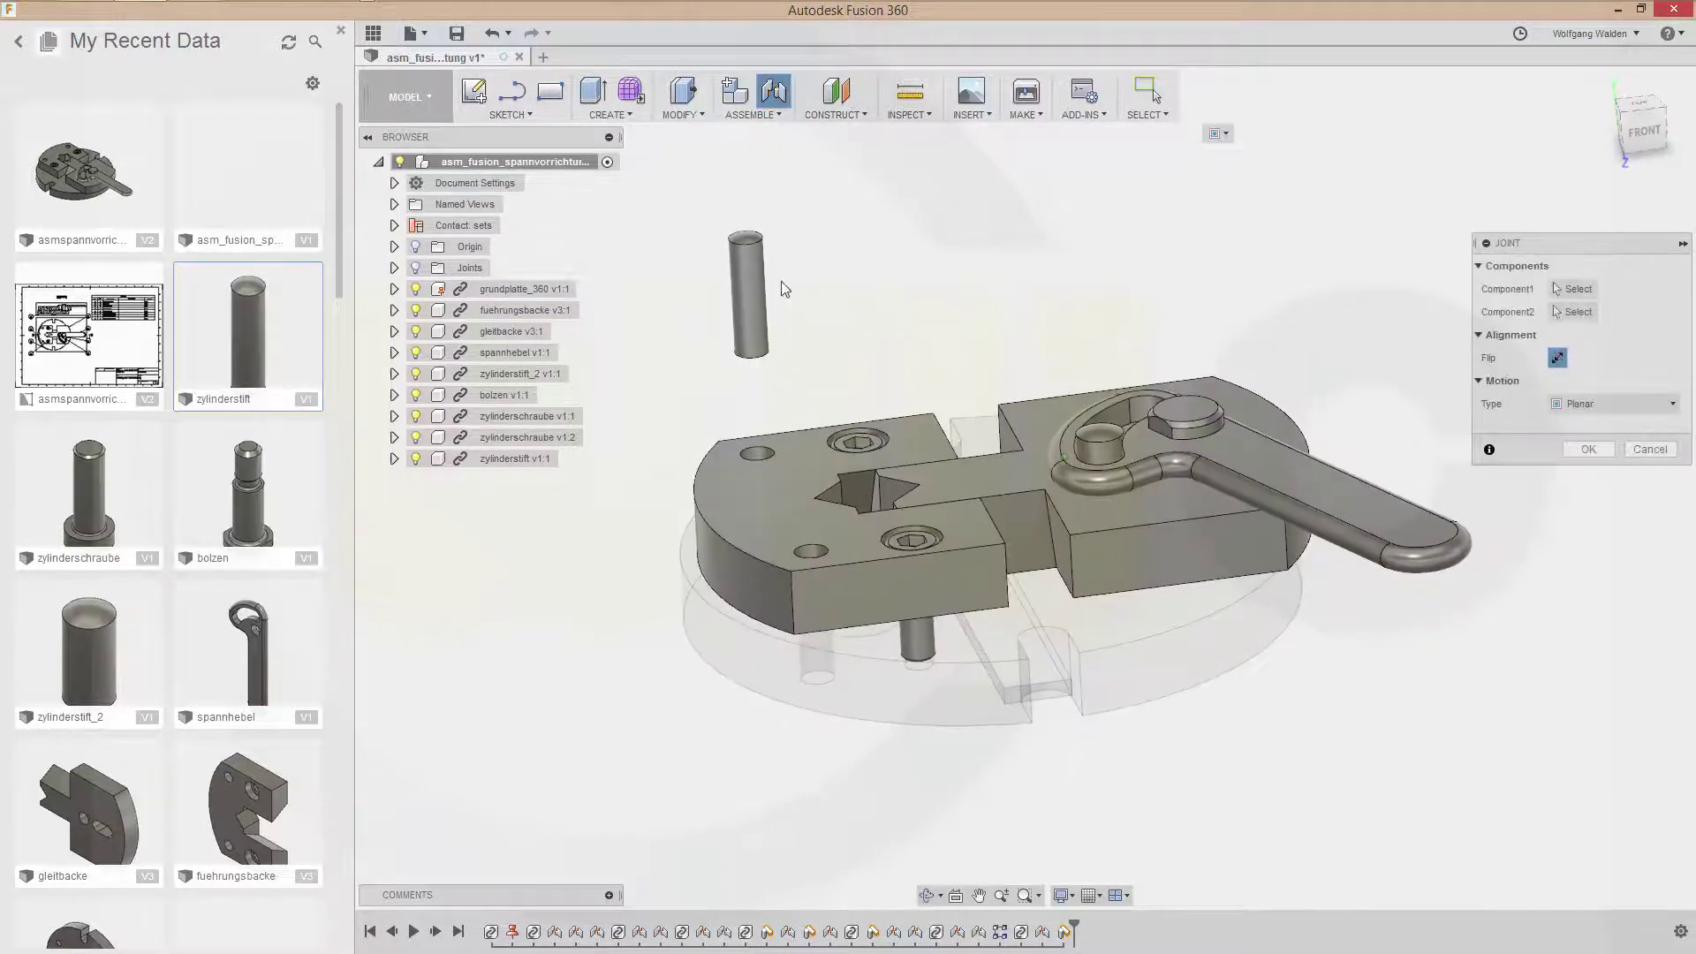
scroll(752, 272, down, 2)
scroll(771, 260, up, 4)
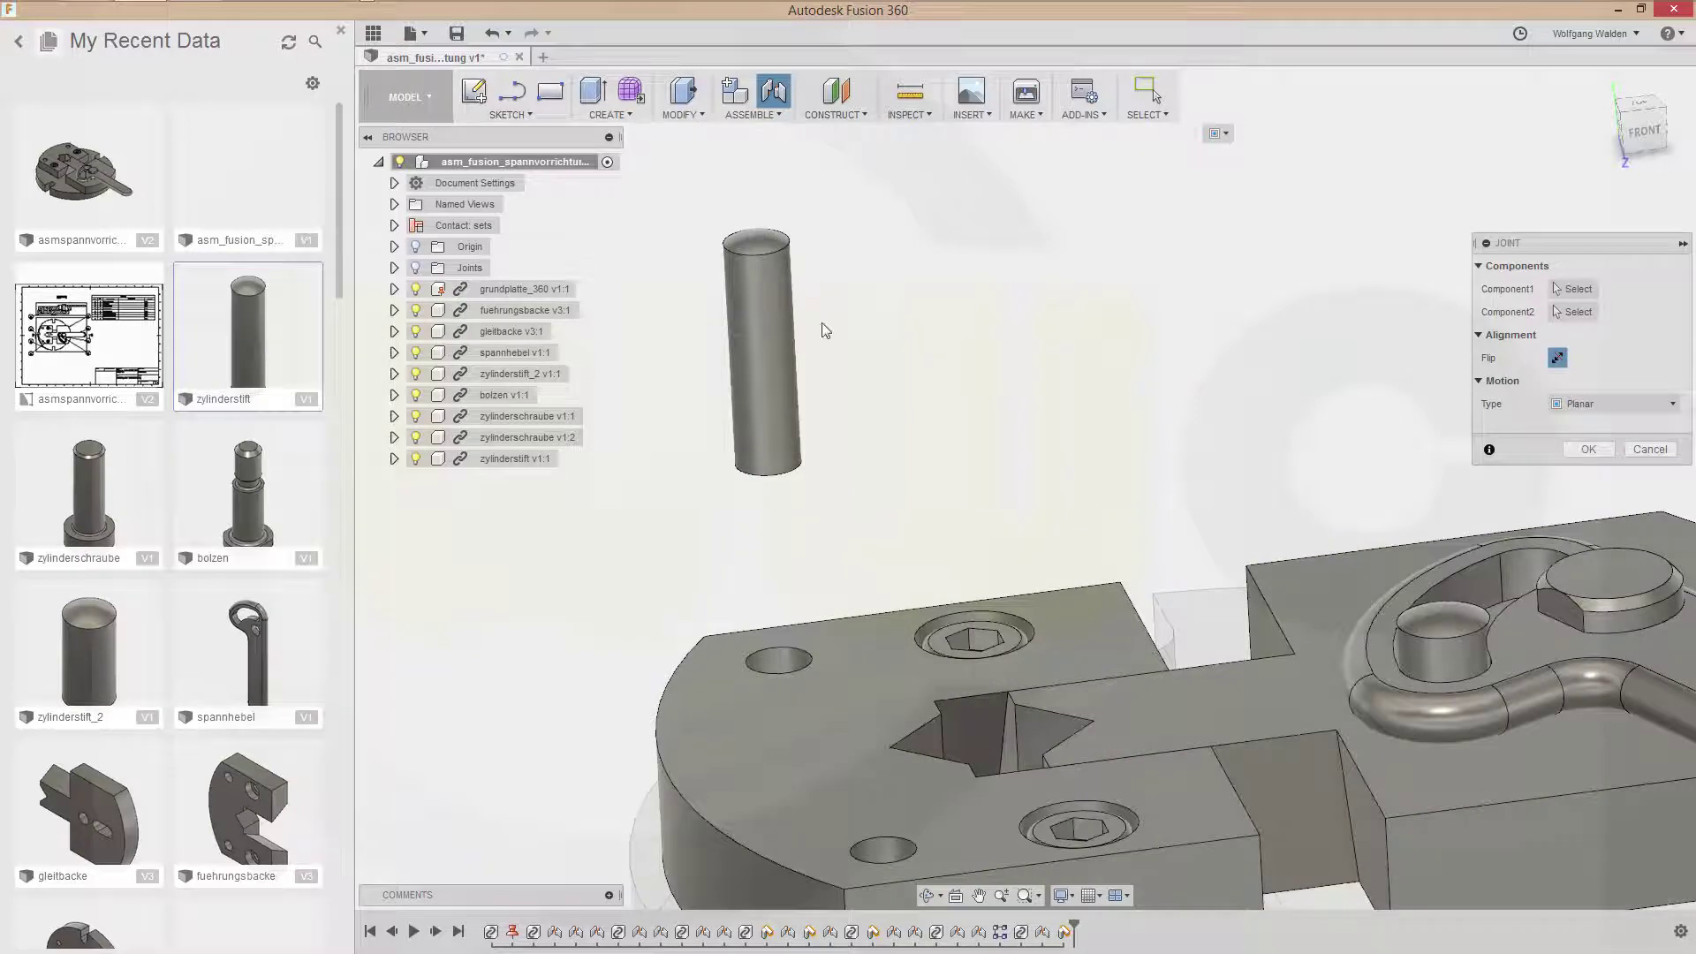
scroll(783, 523, up, 2)
shift+middle_drag(783, 523, 842, 493)
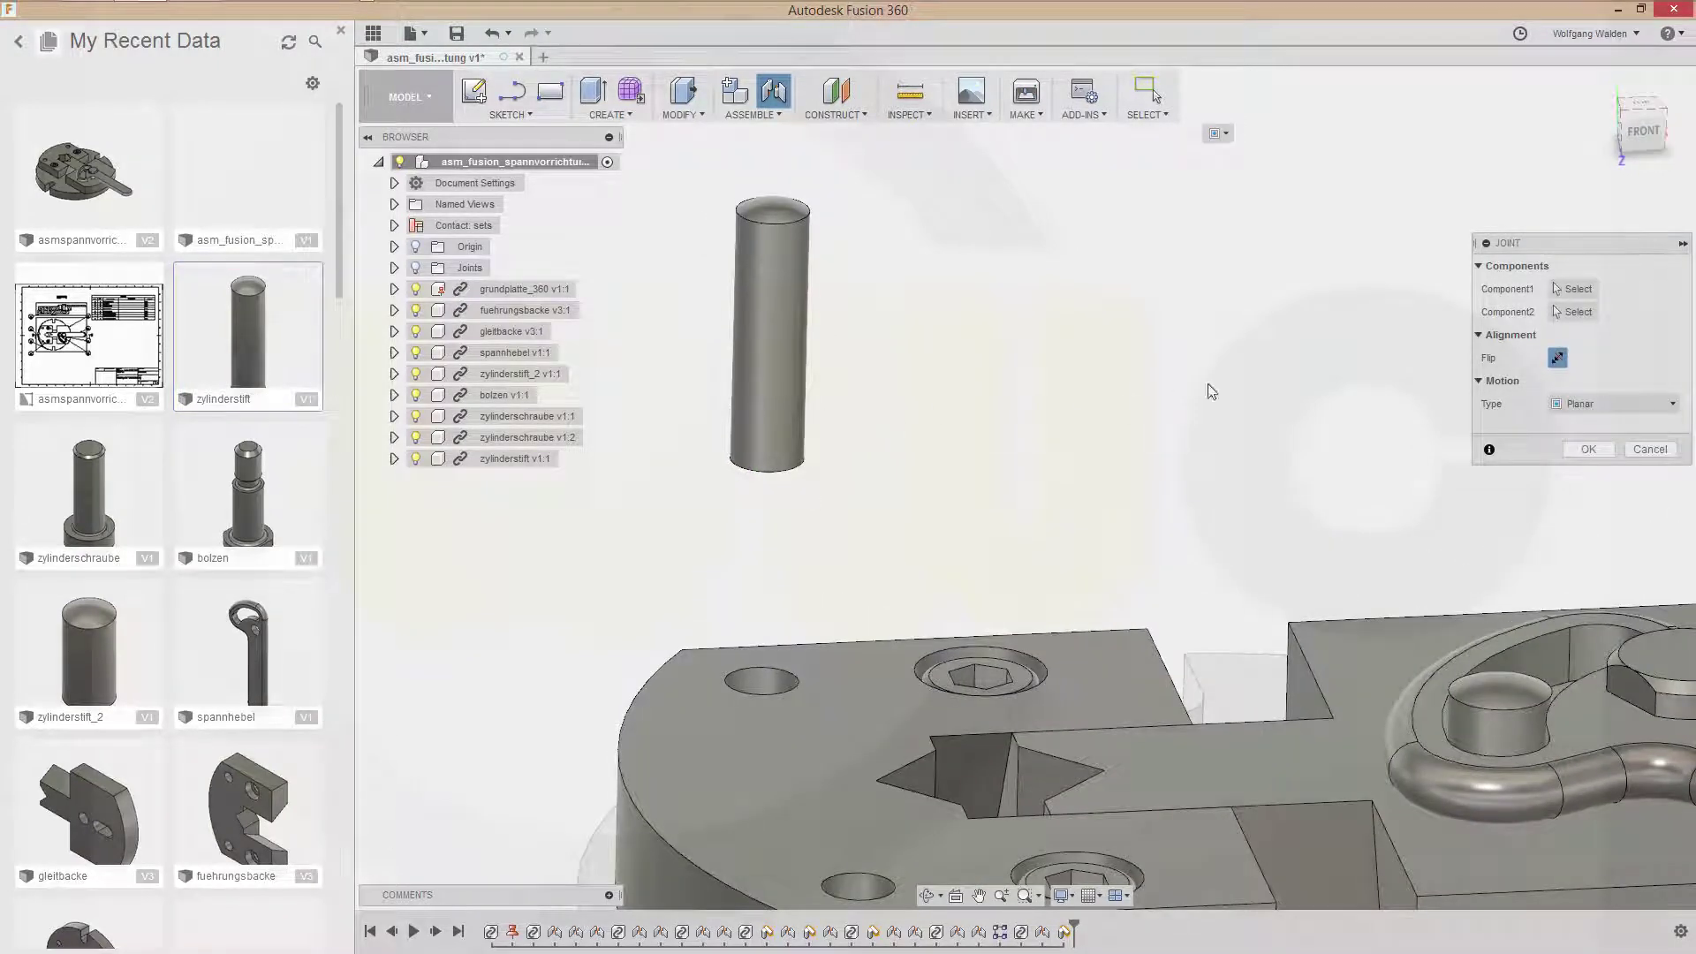
click(1572, 292)
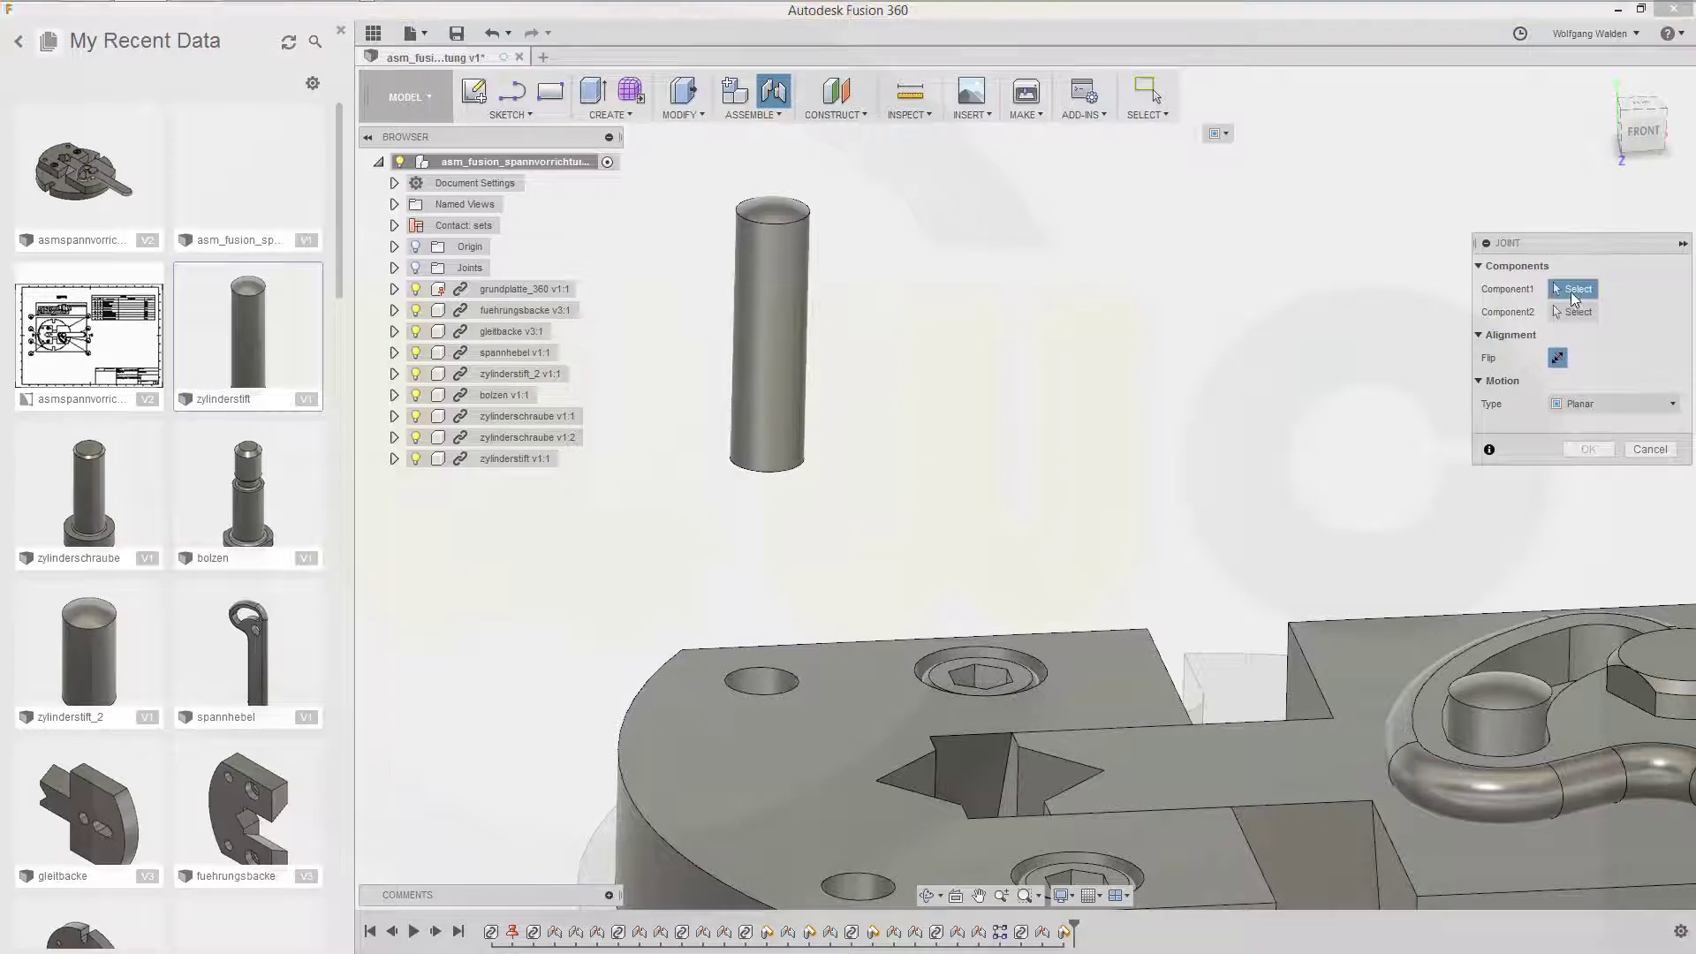
click(774, 340)
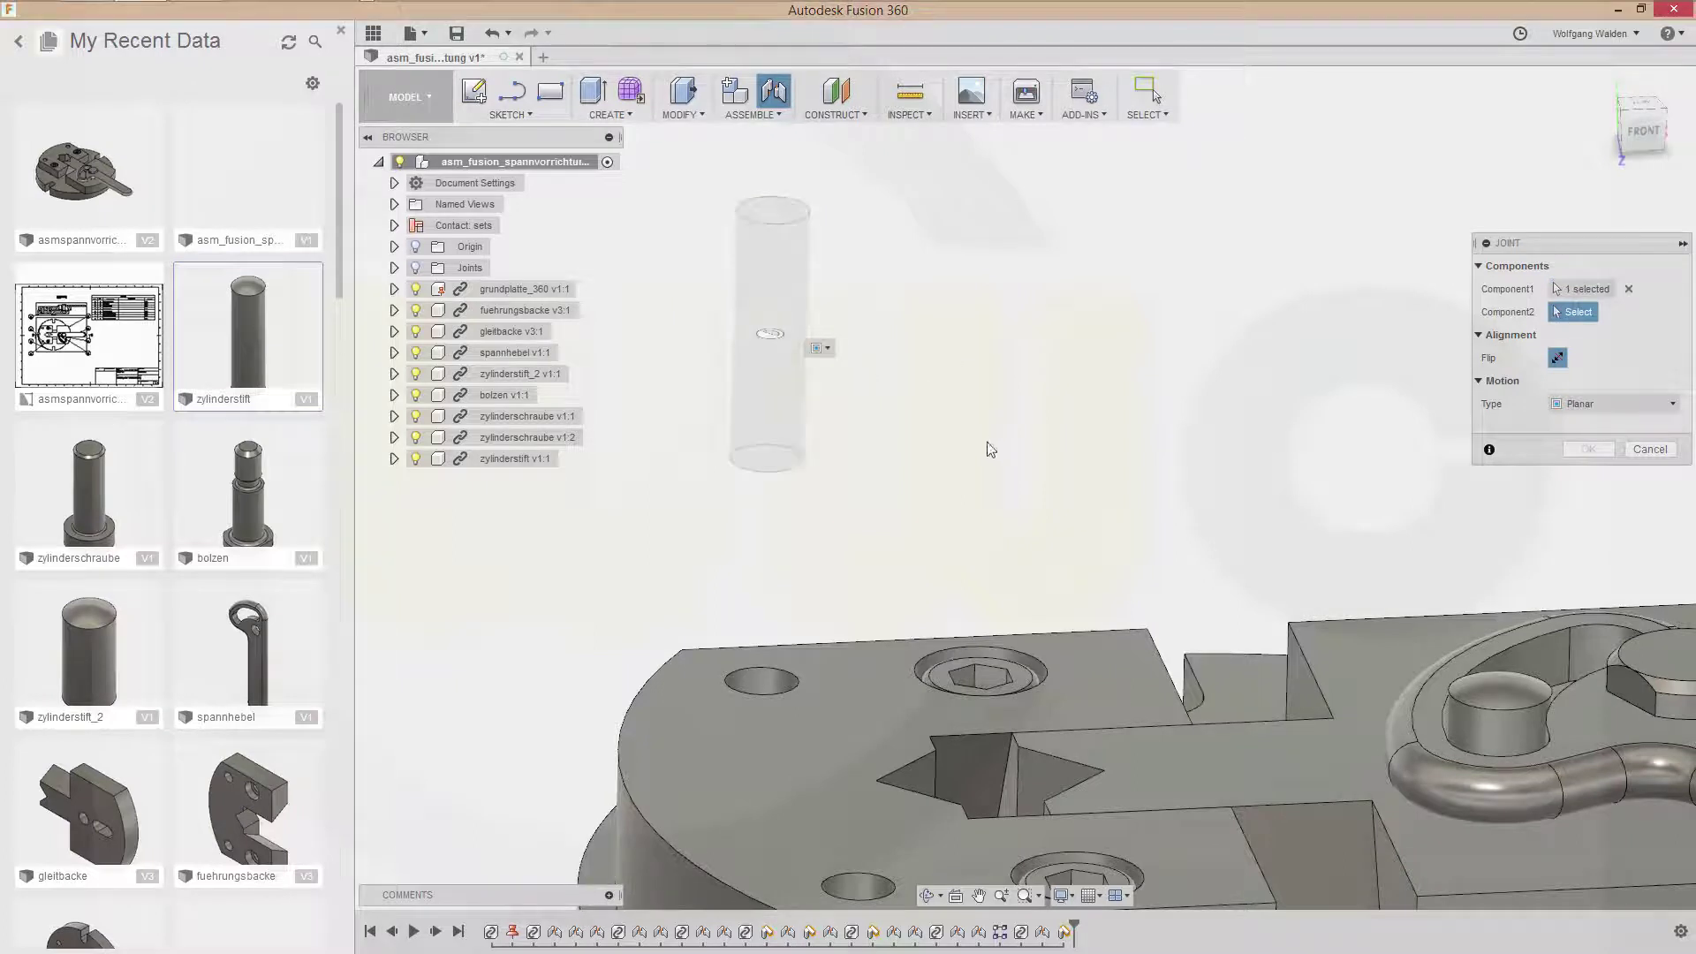
scroll(952, 500, down, 1)
scroll(994, 554, down, 1)
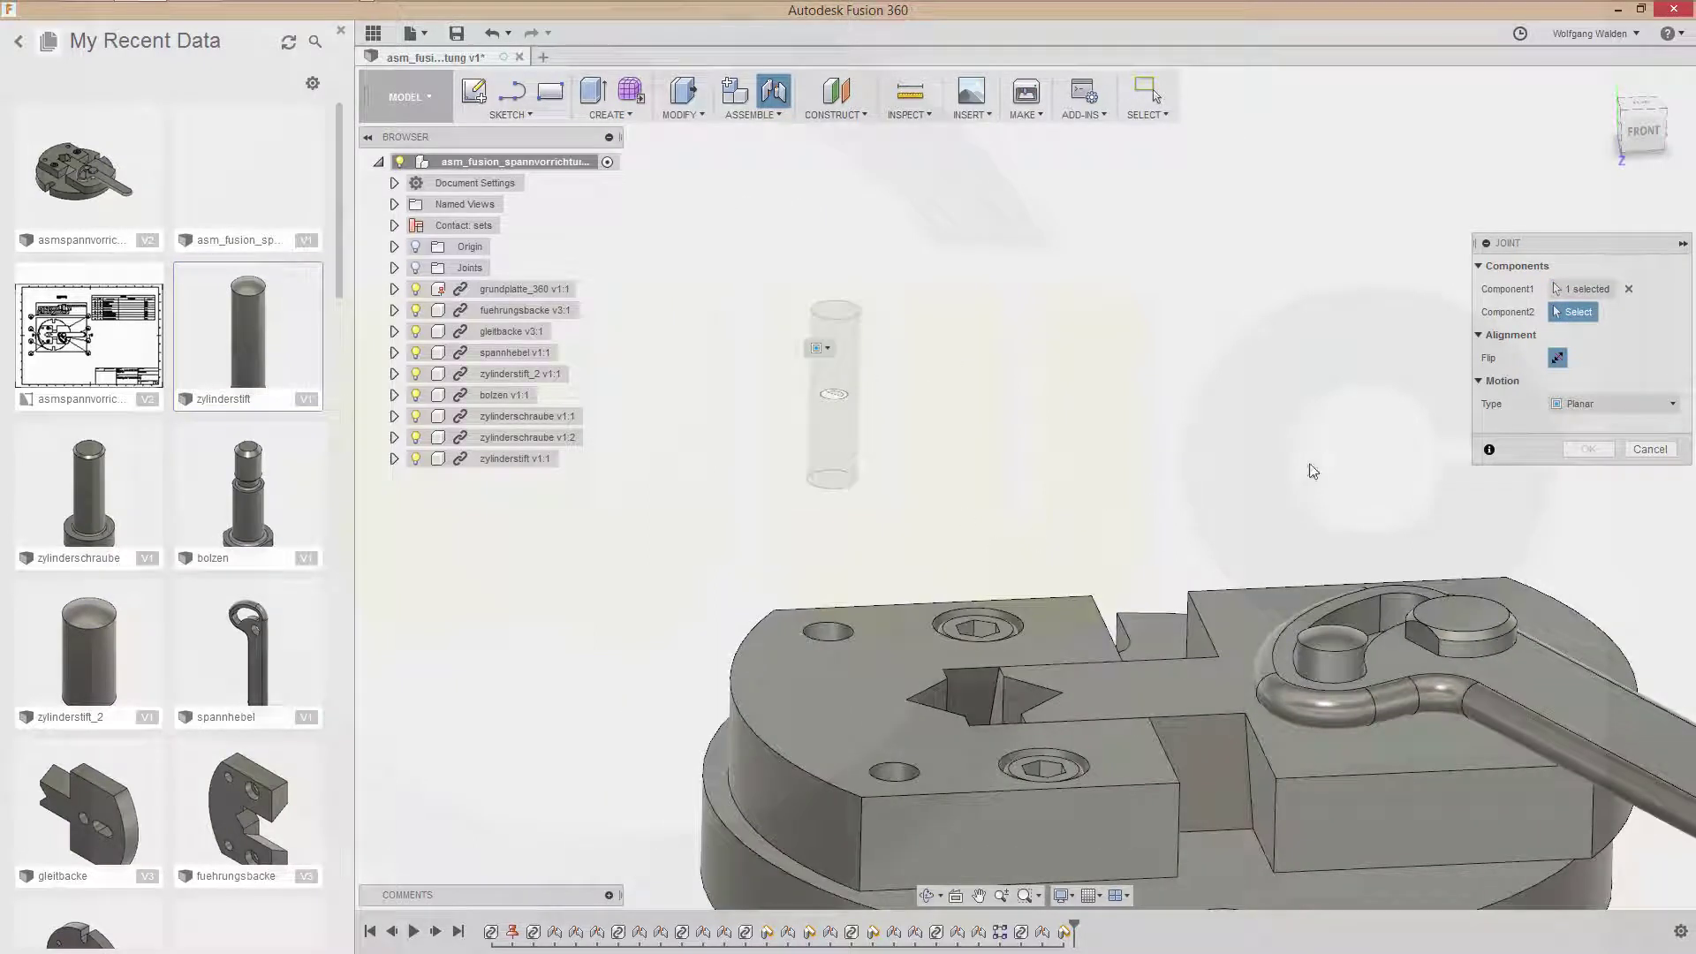
right_click(993, 402)
click(976, 474)
shift+middle_drag(977, 587, 1023, 448)
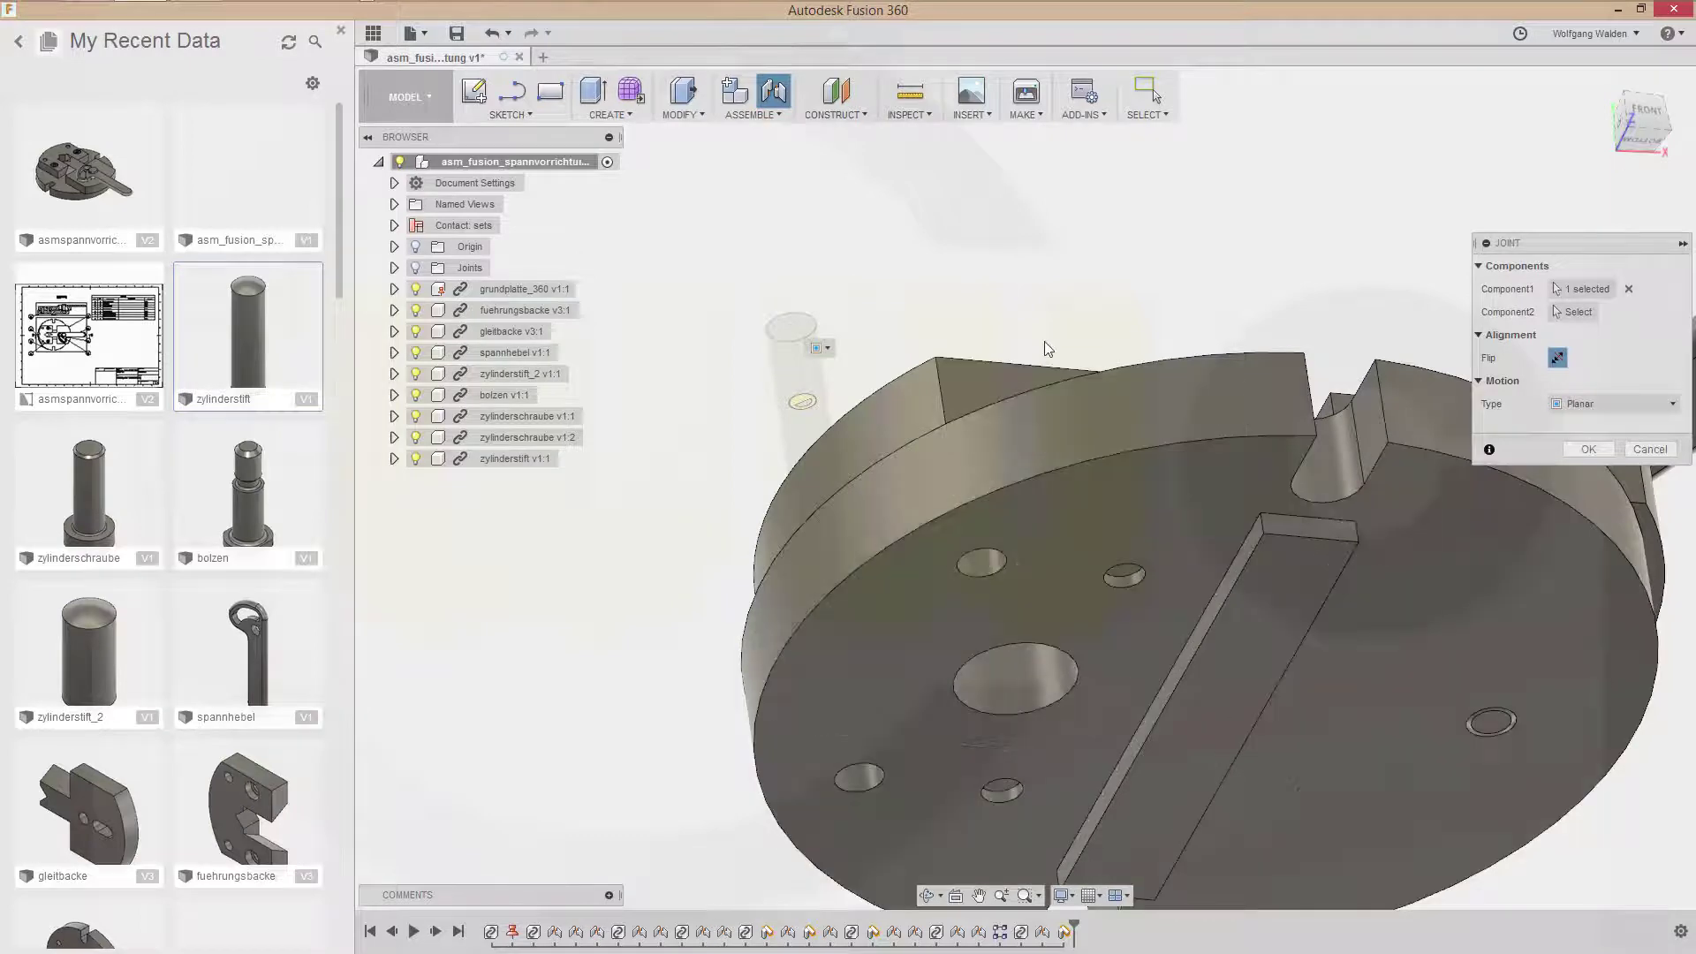
shift+middle_drag(1045, 365, 793, 371)
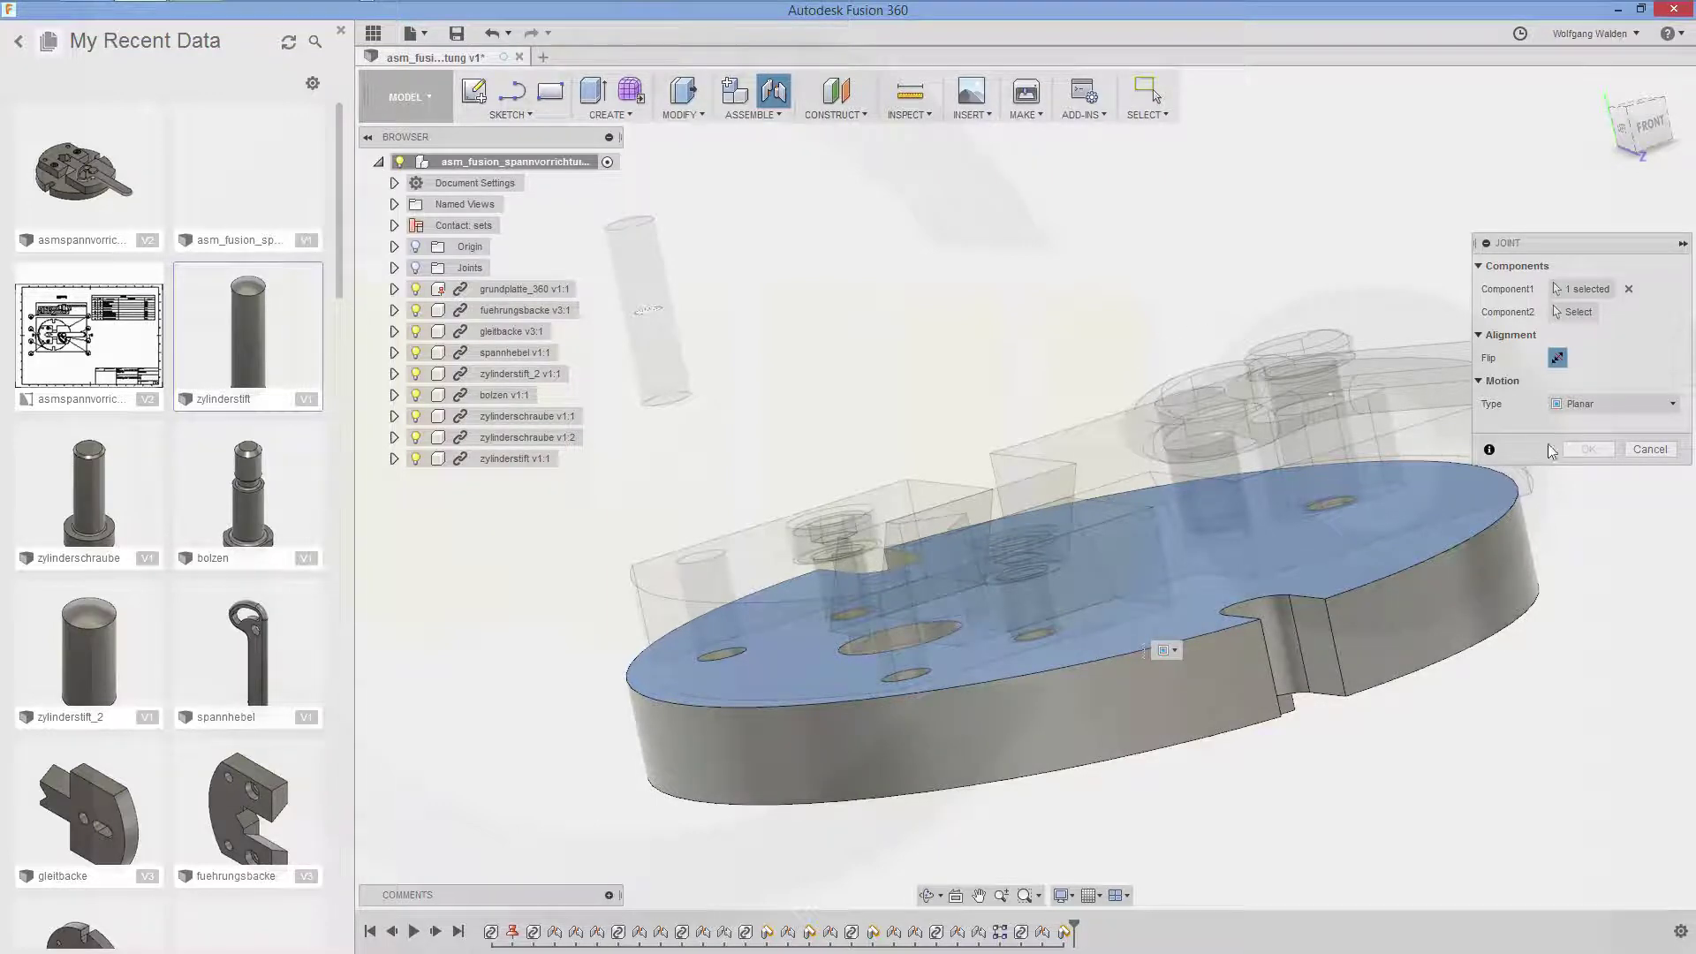
click(1648, 449)
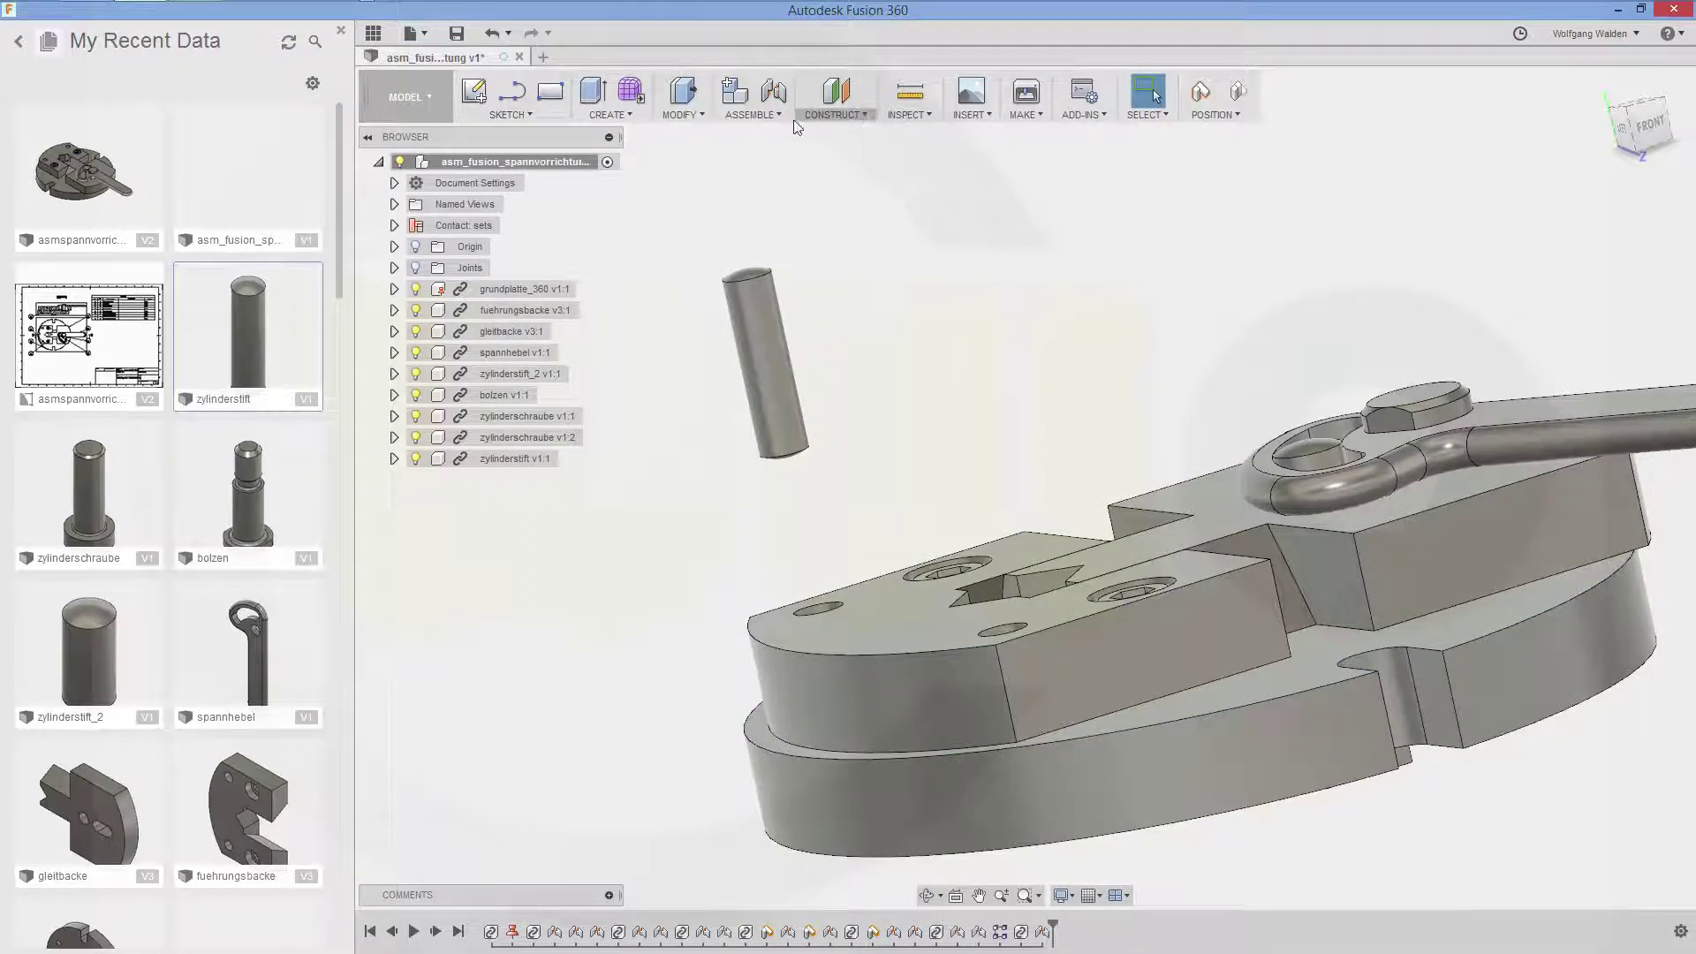
Capture the moved pin's position and create a planar joint between the zylinderstift's middle and the grundplatte's top face.
click(774, 99)
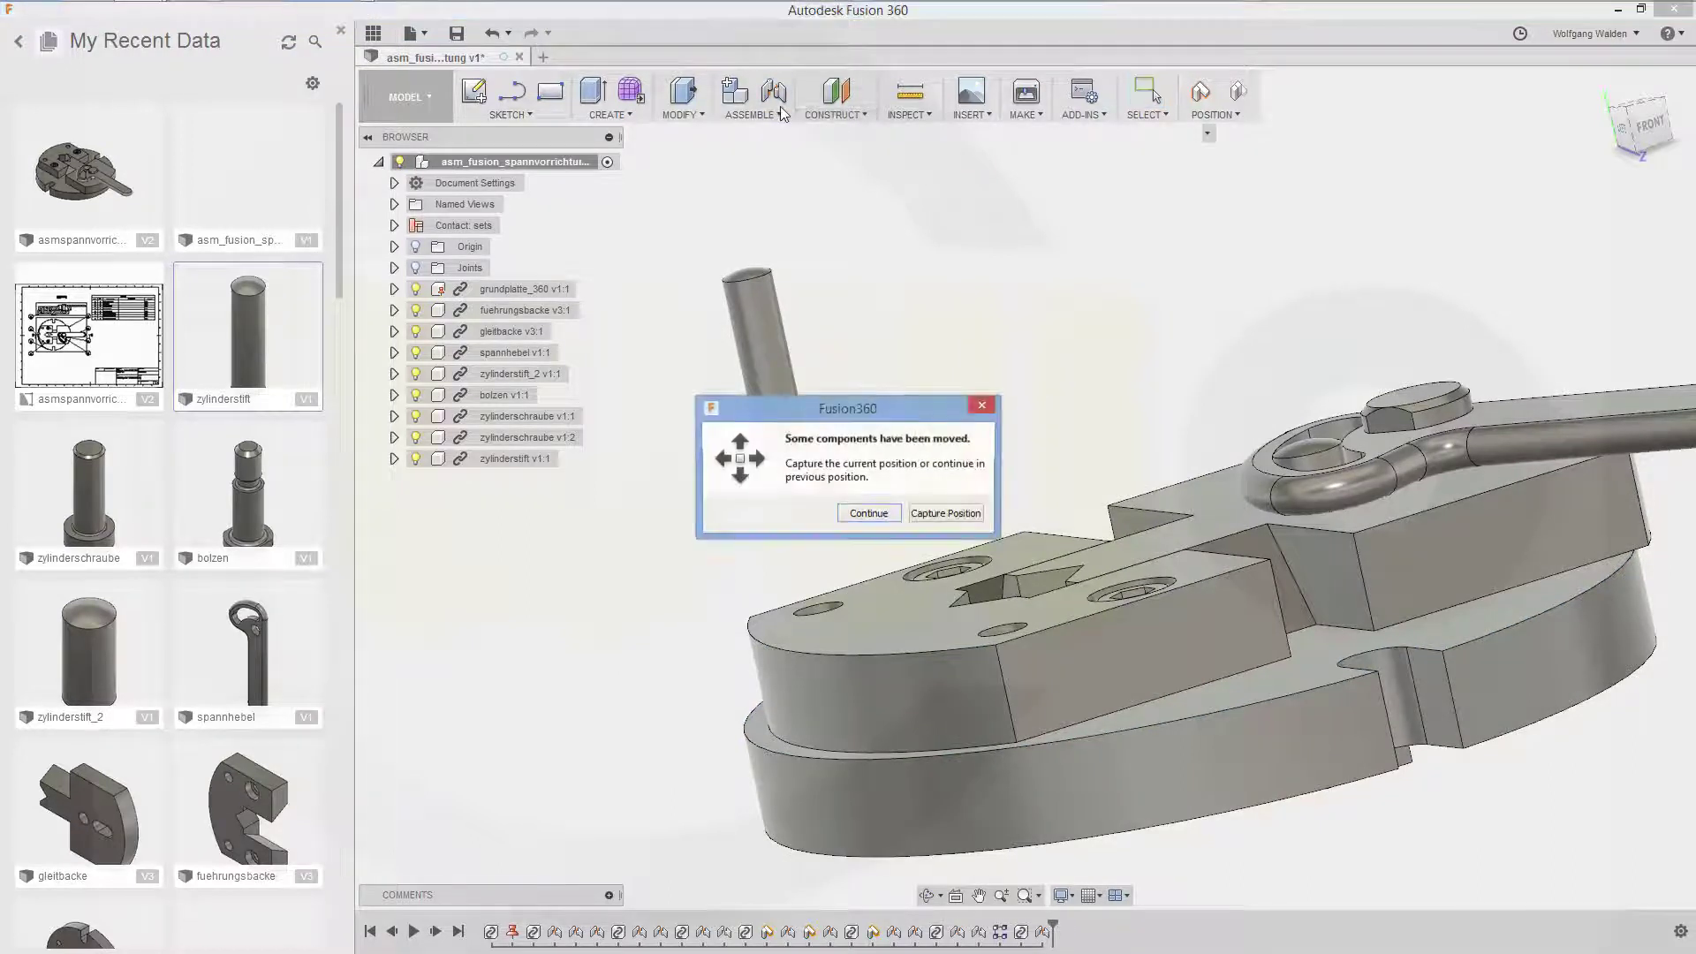
click(938, 521)
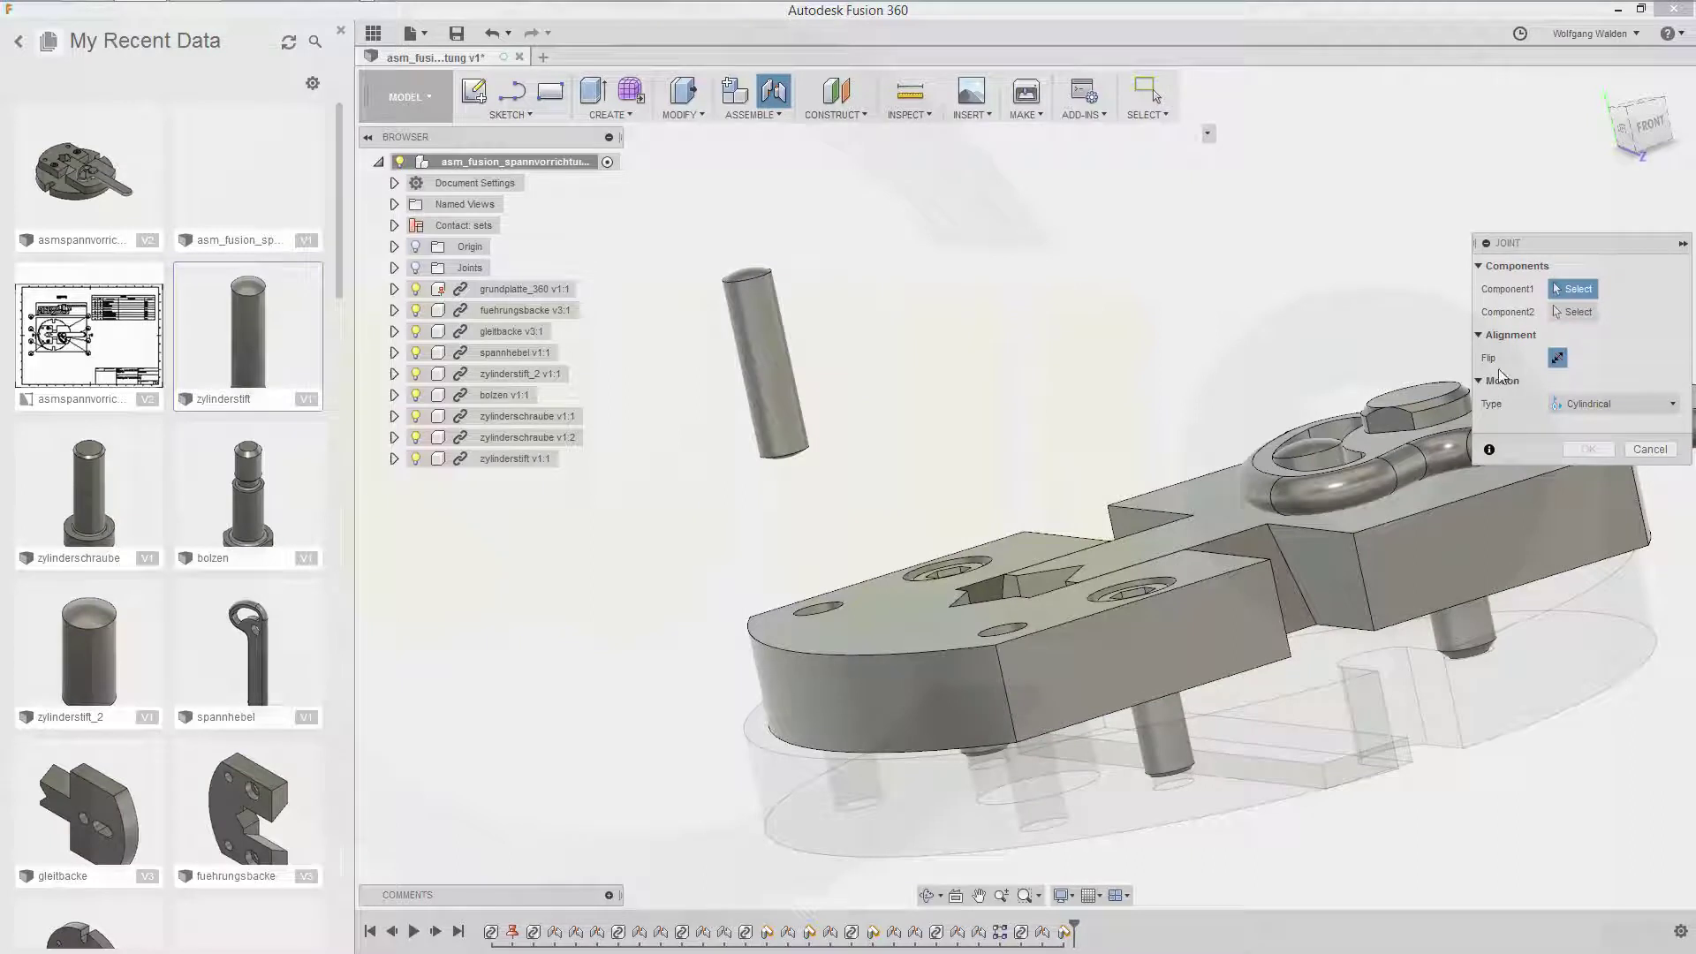
click(1669, 404)
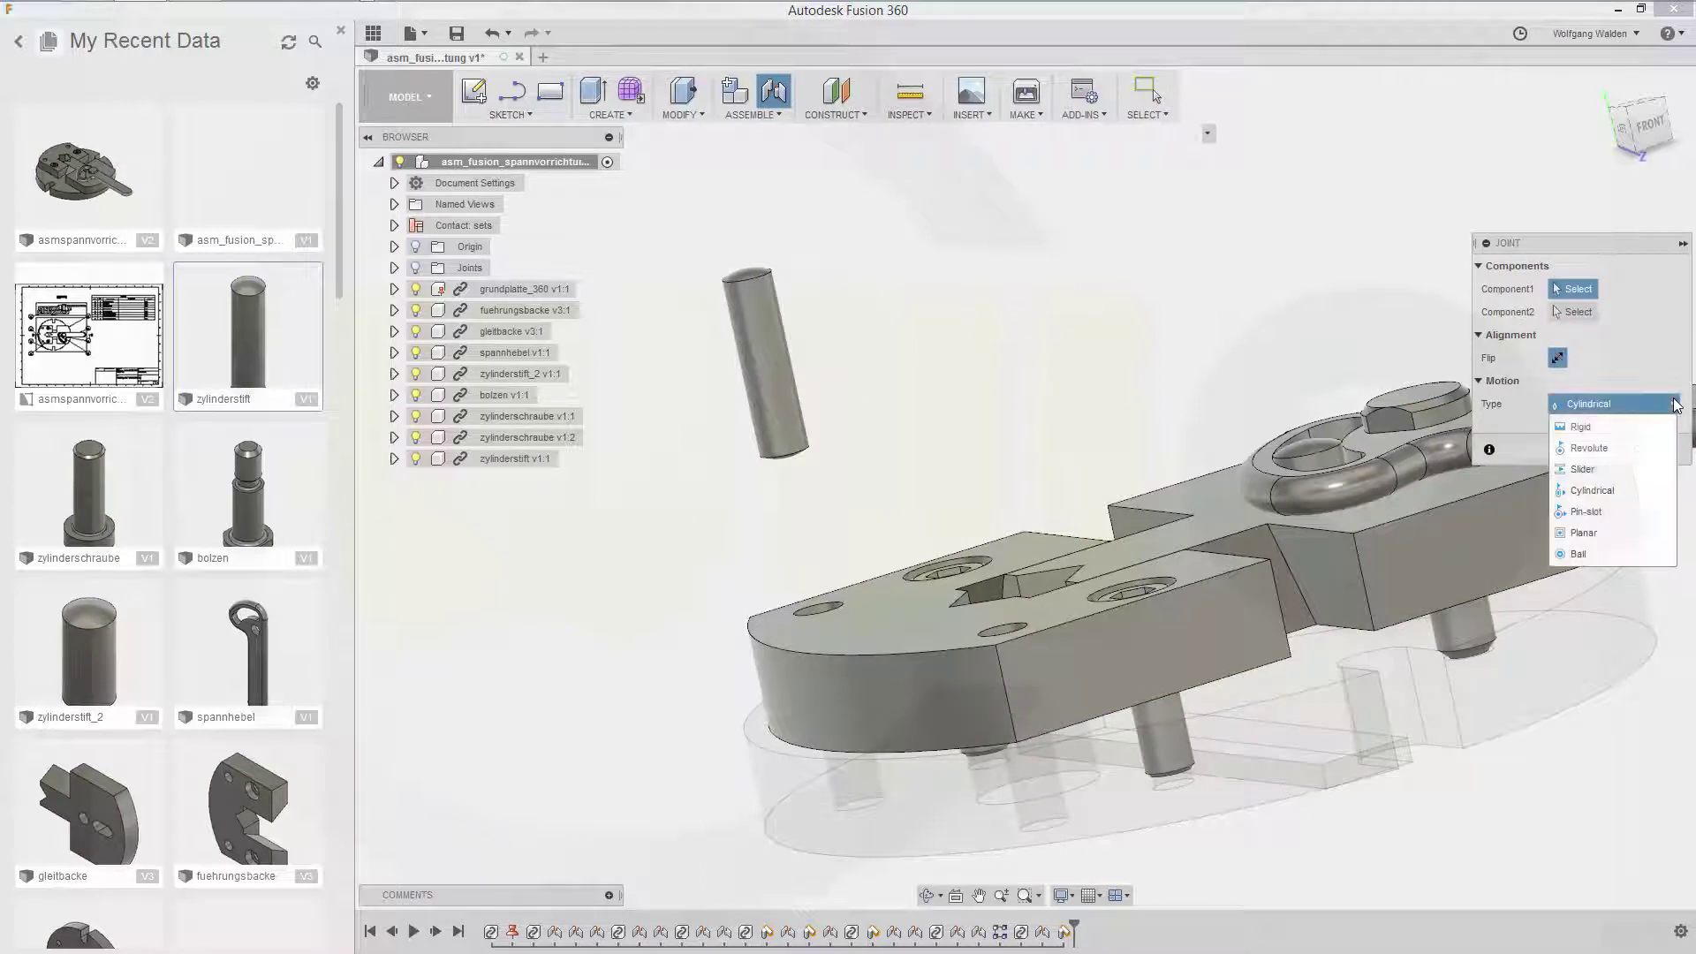
click(1587, 533)
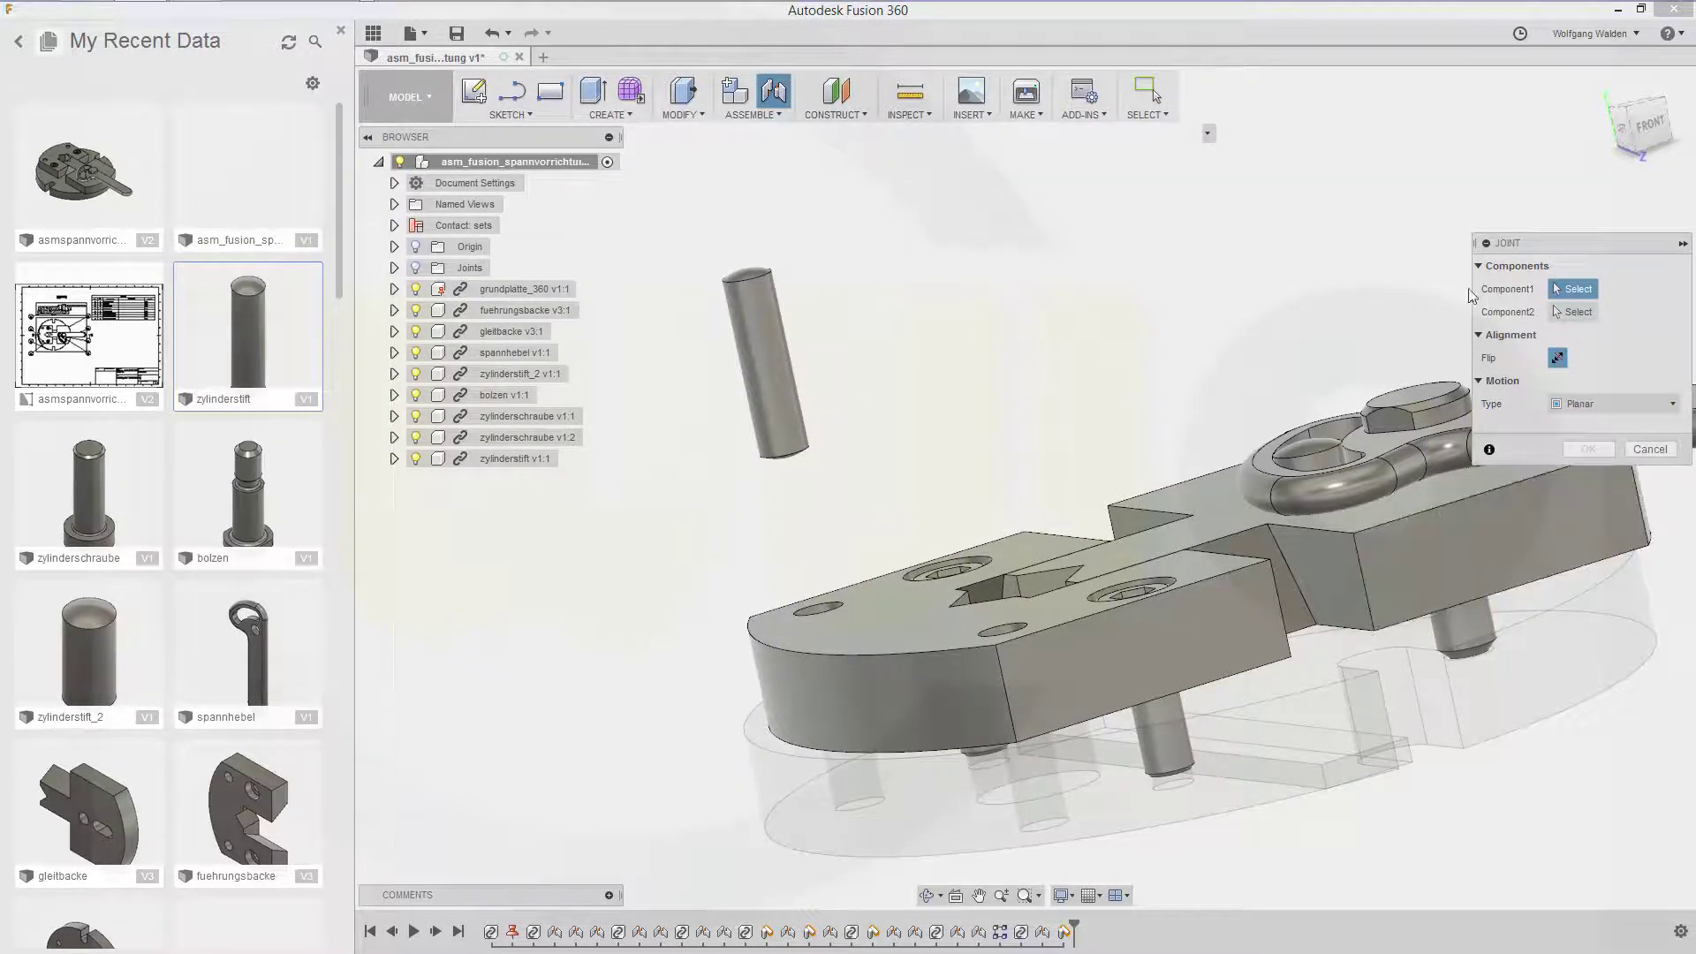
click(779, 371)
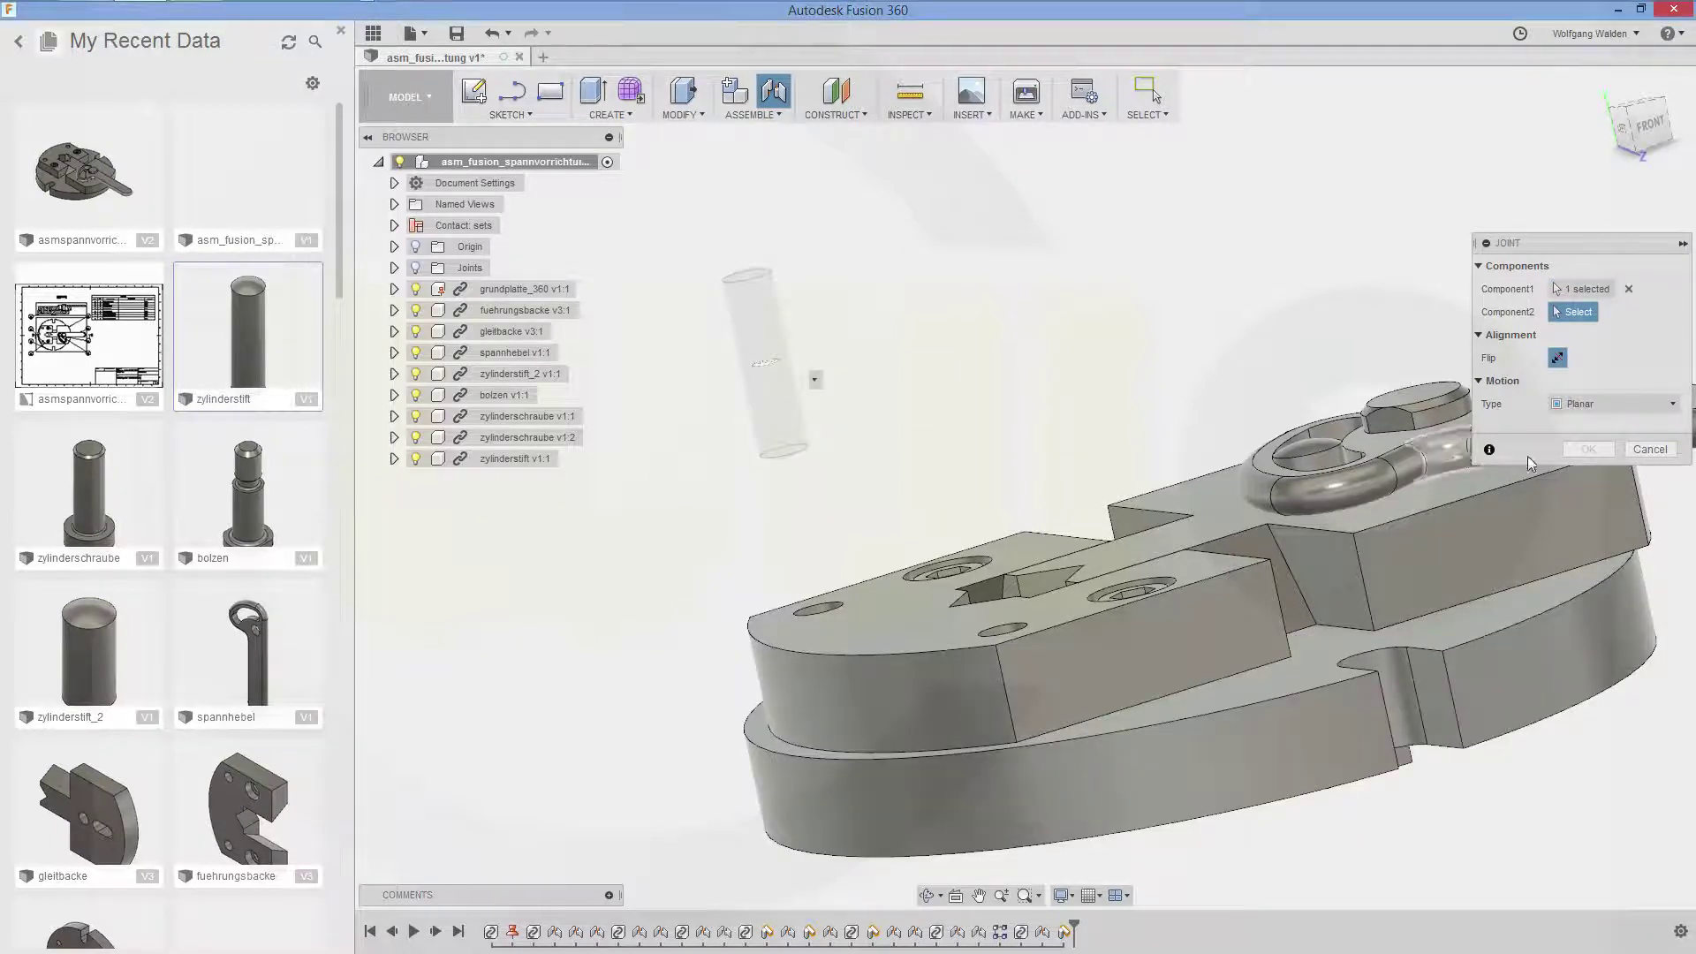
click(1231, 698)
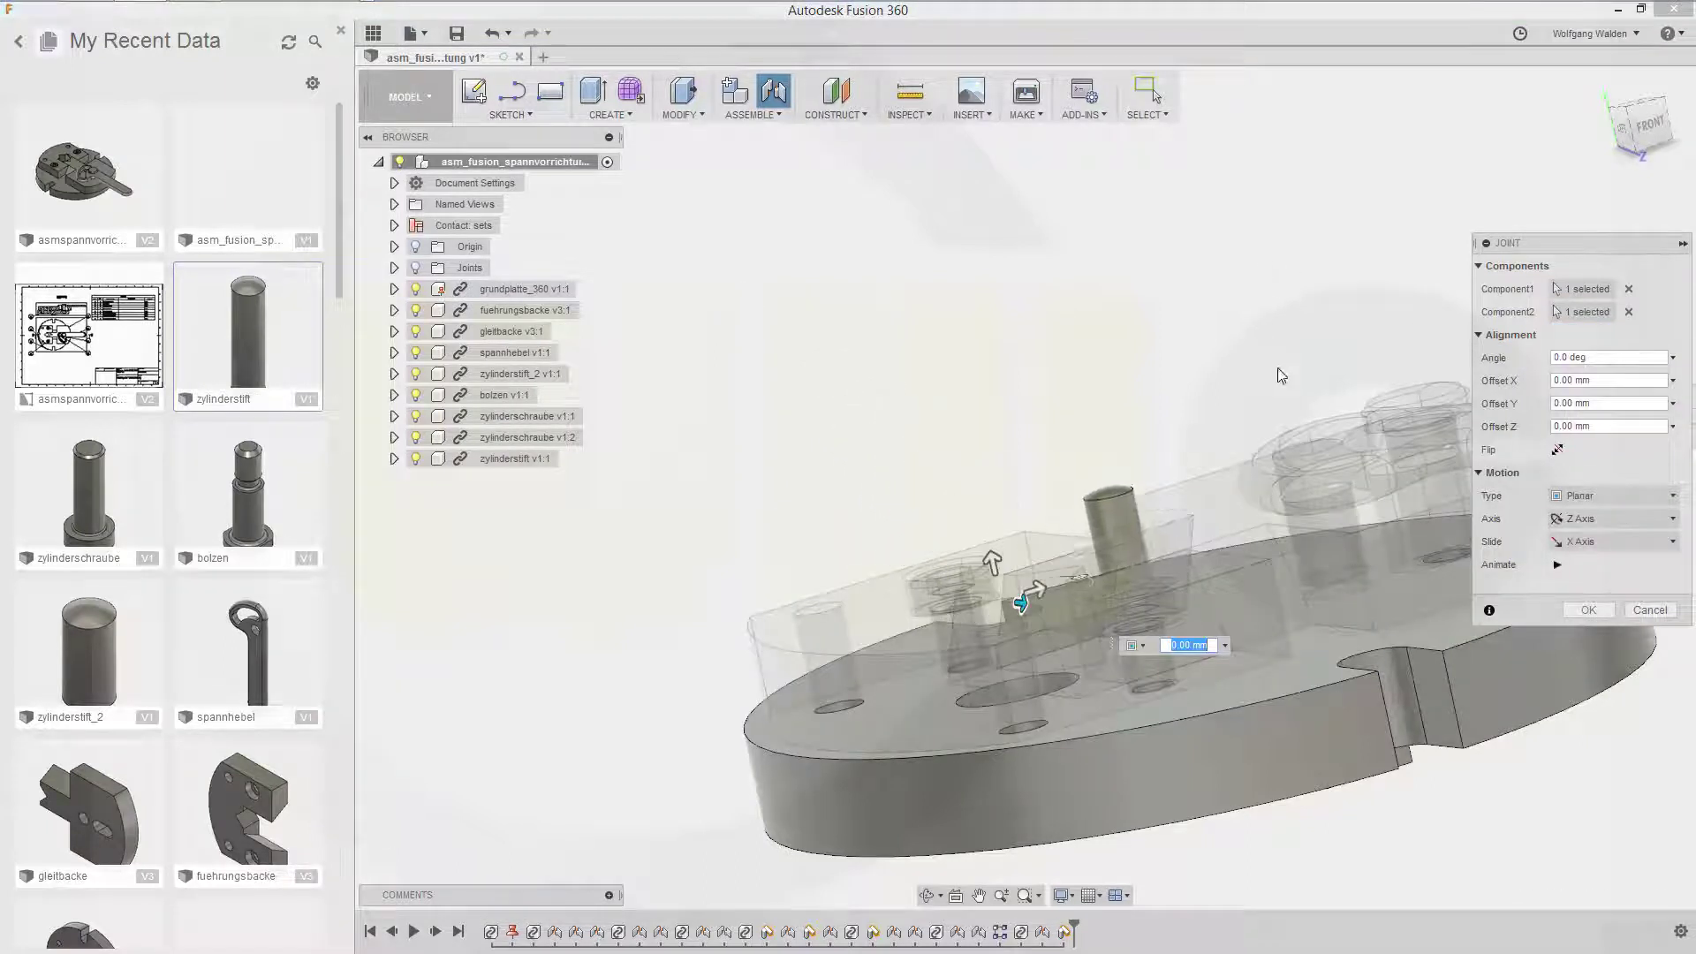
key(Return)
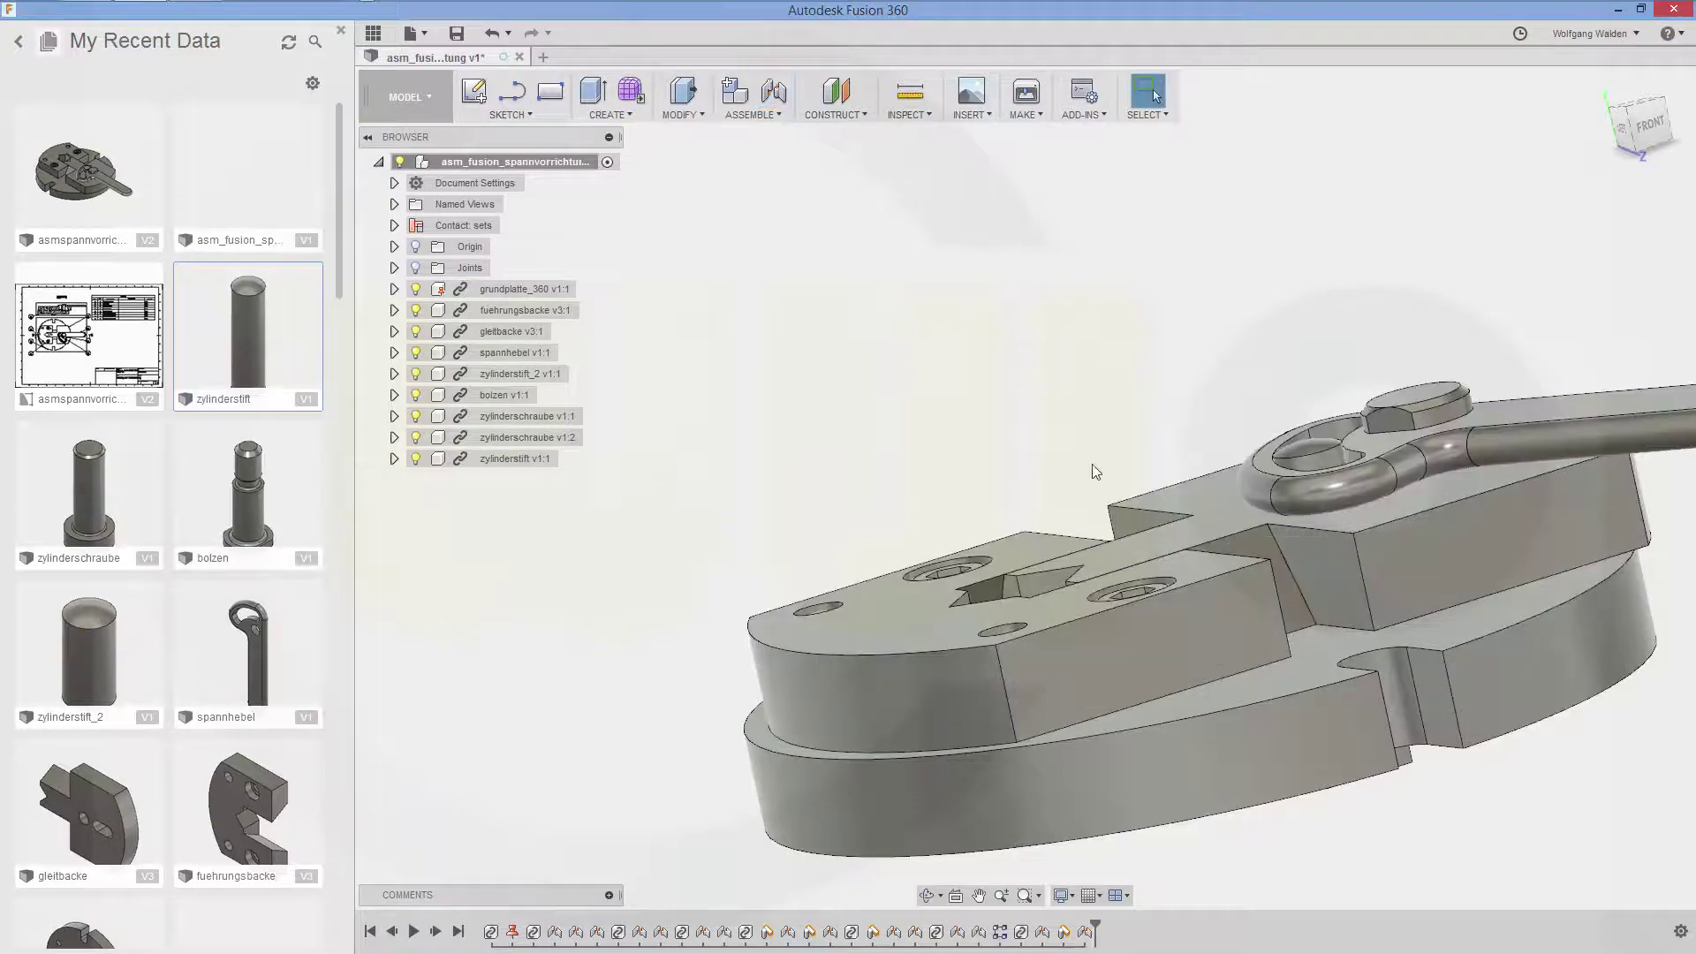
Start a rectangular pattern of components with the zylinderstift as object and the origin's Z axis as direction.
shift+middle_drag(1013, 510, 960, 506)
click(628, 115)
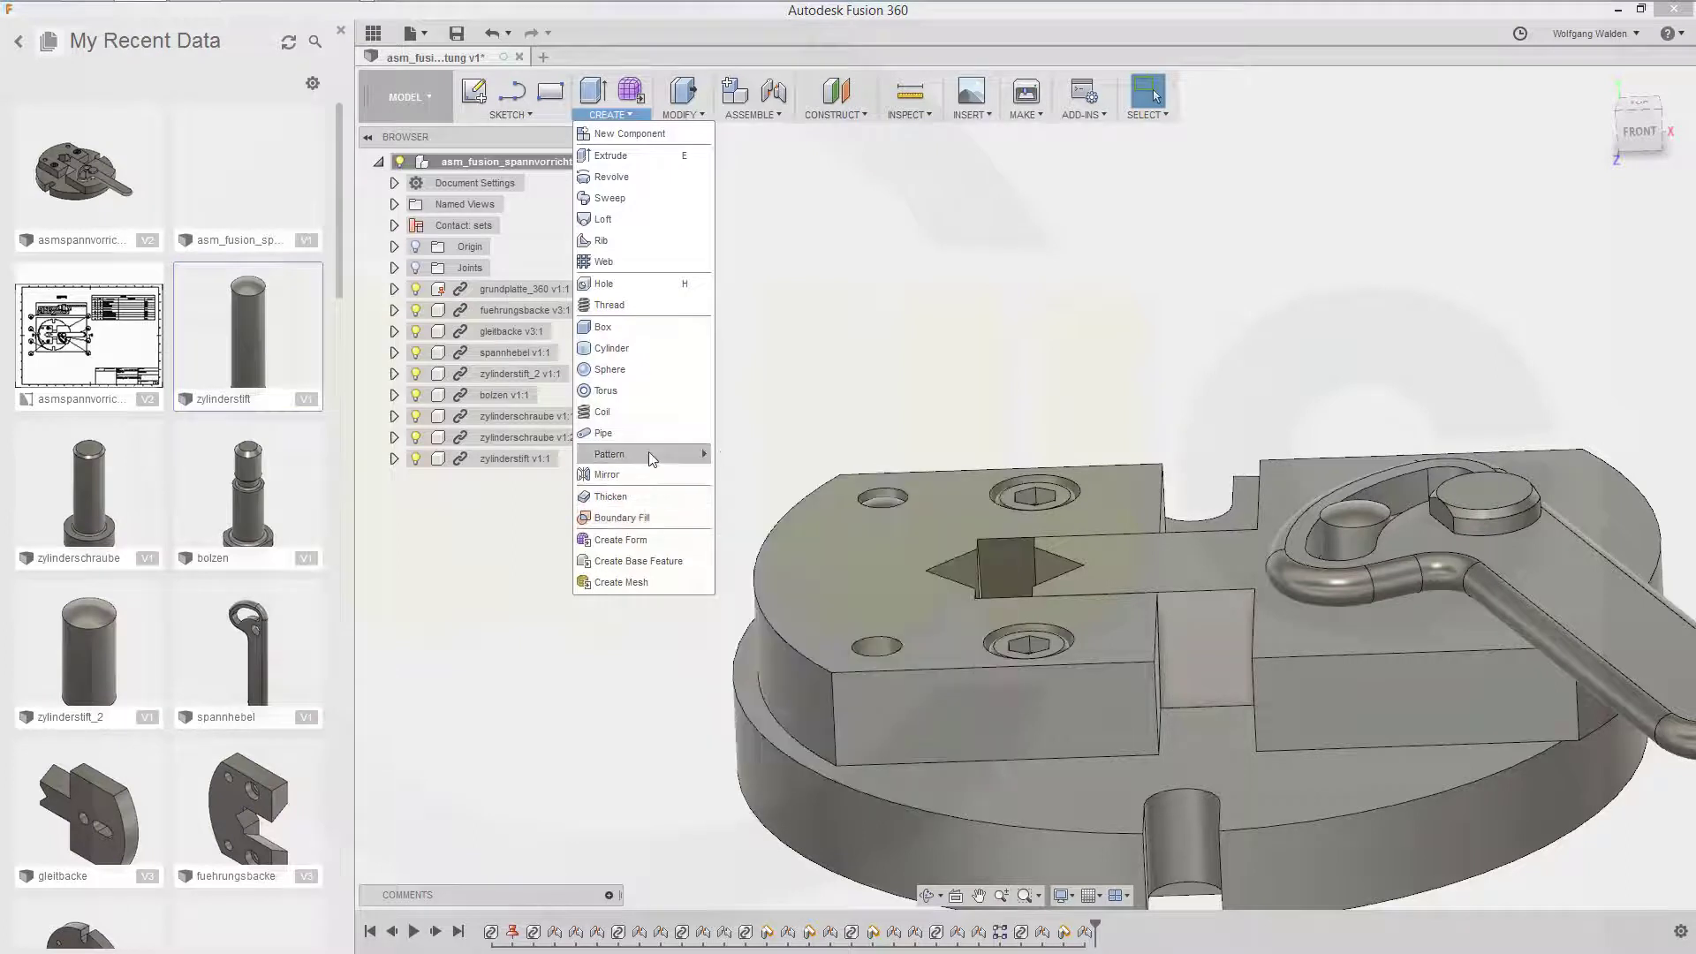
mouse_move(698, 452)
click(764, 459)
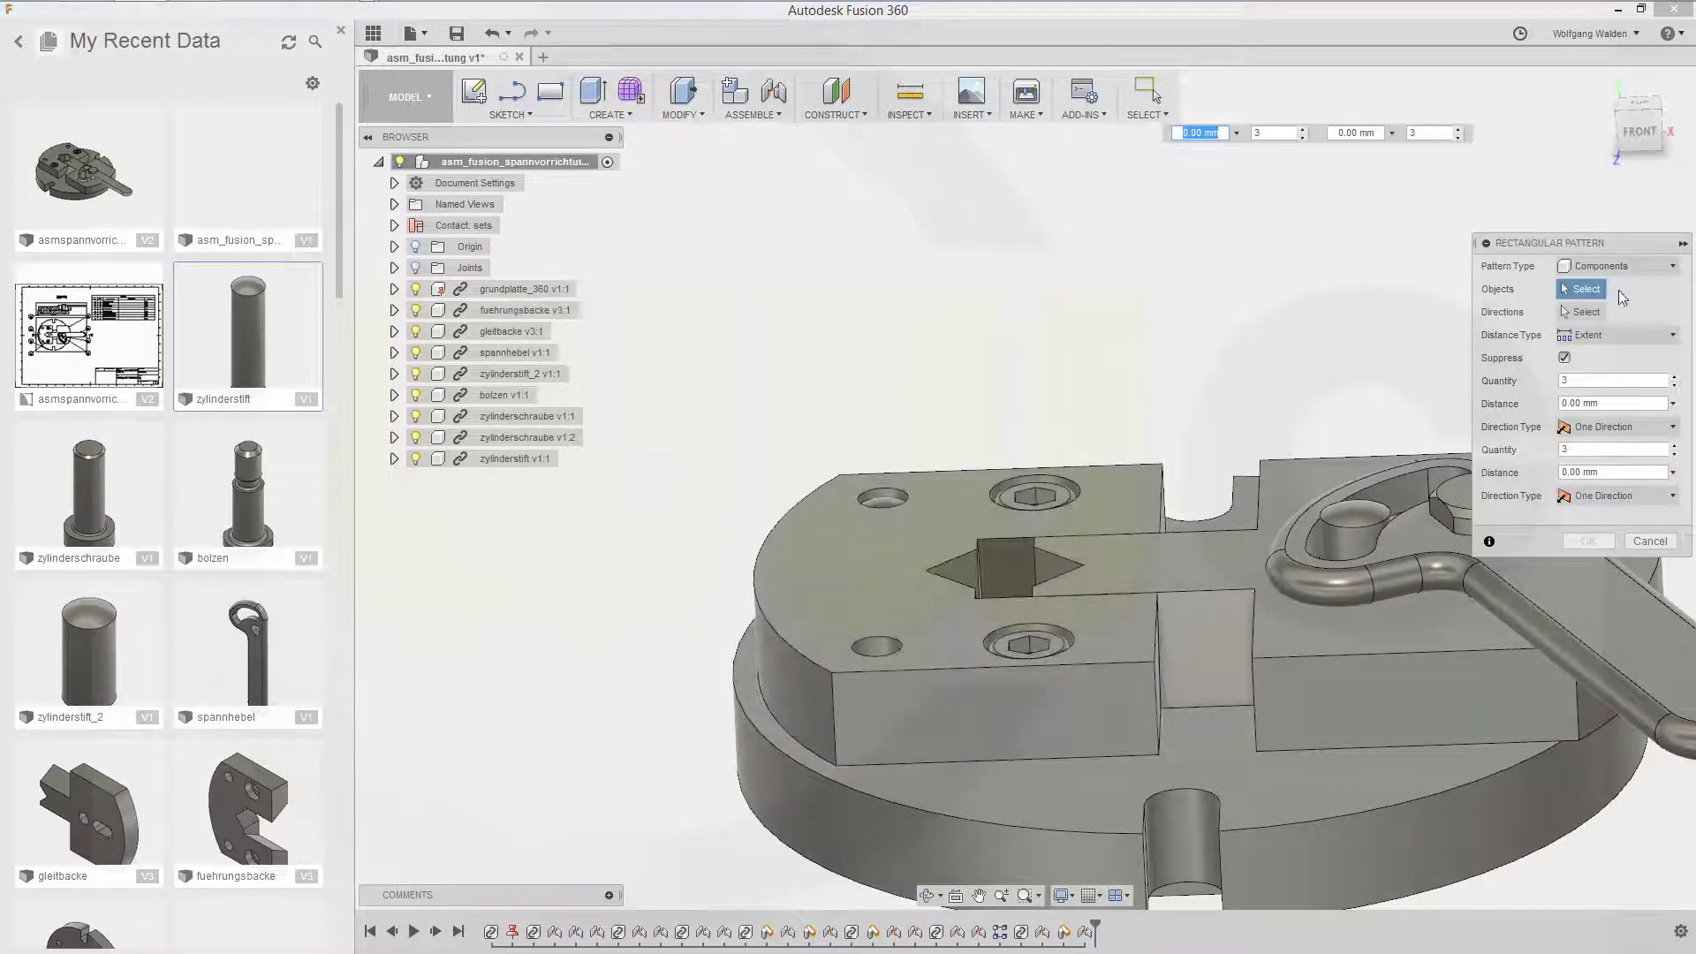
click(519, 458)
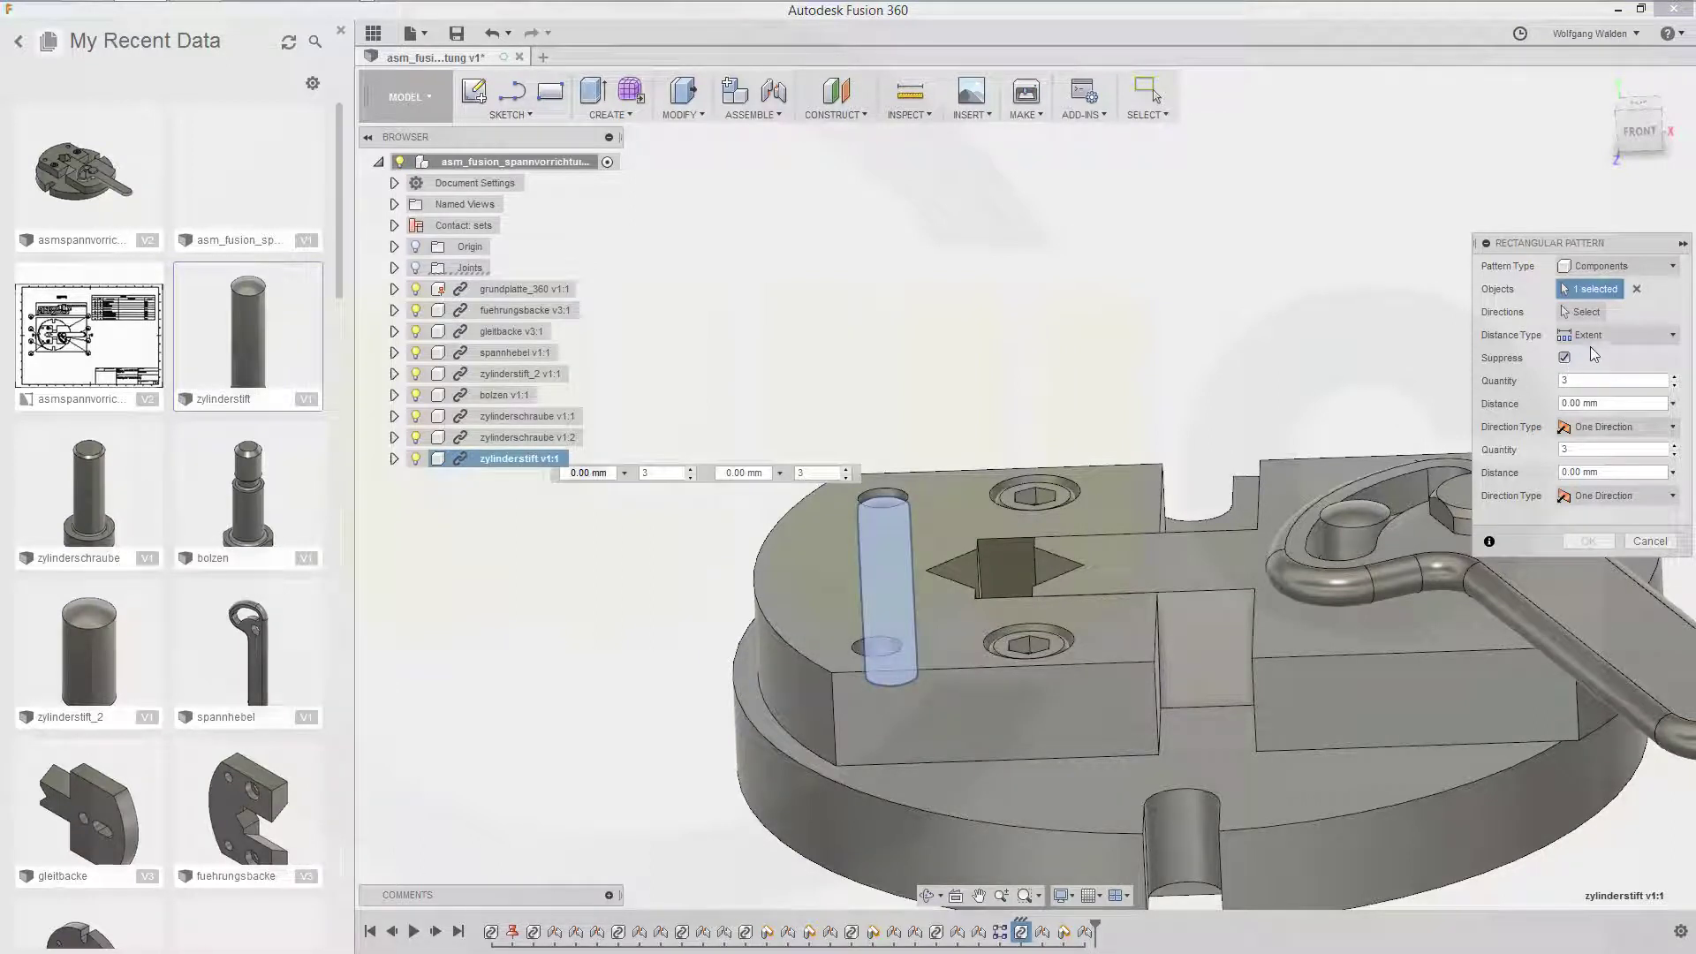
click(1581, 312)
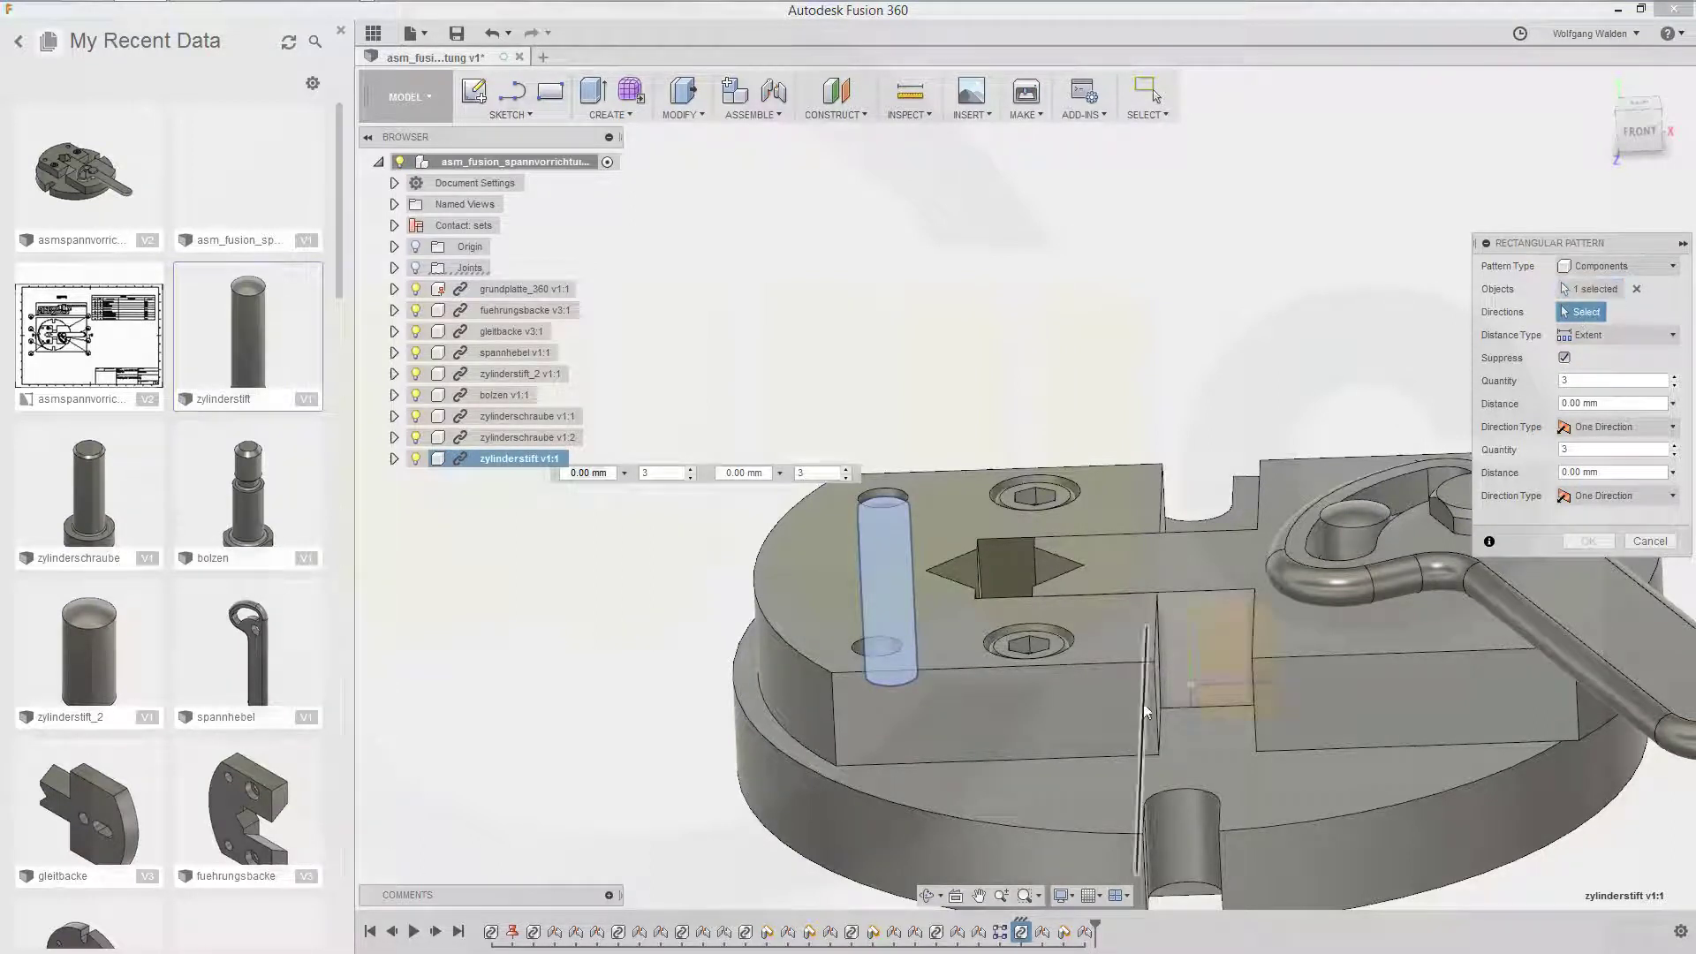
click(1189, 717)
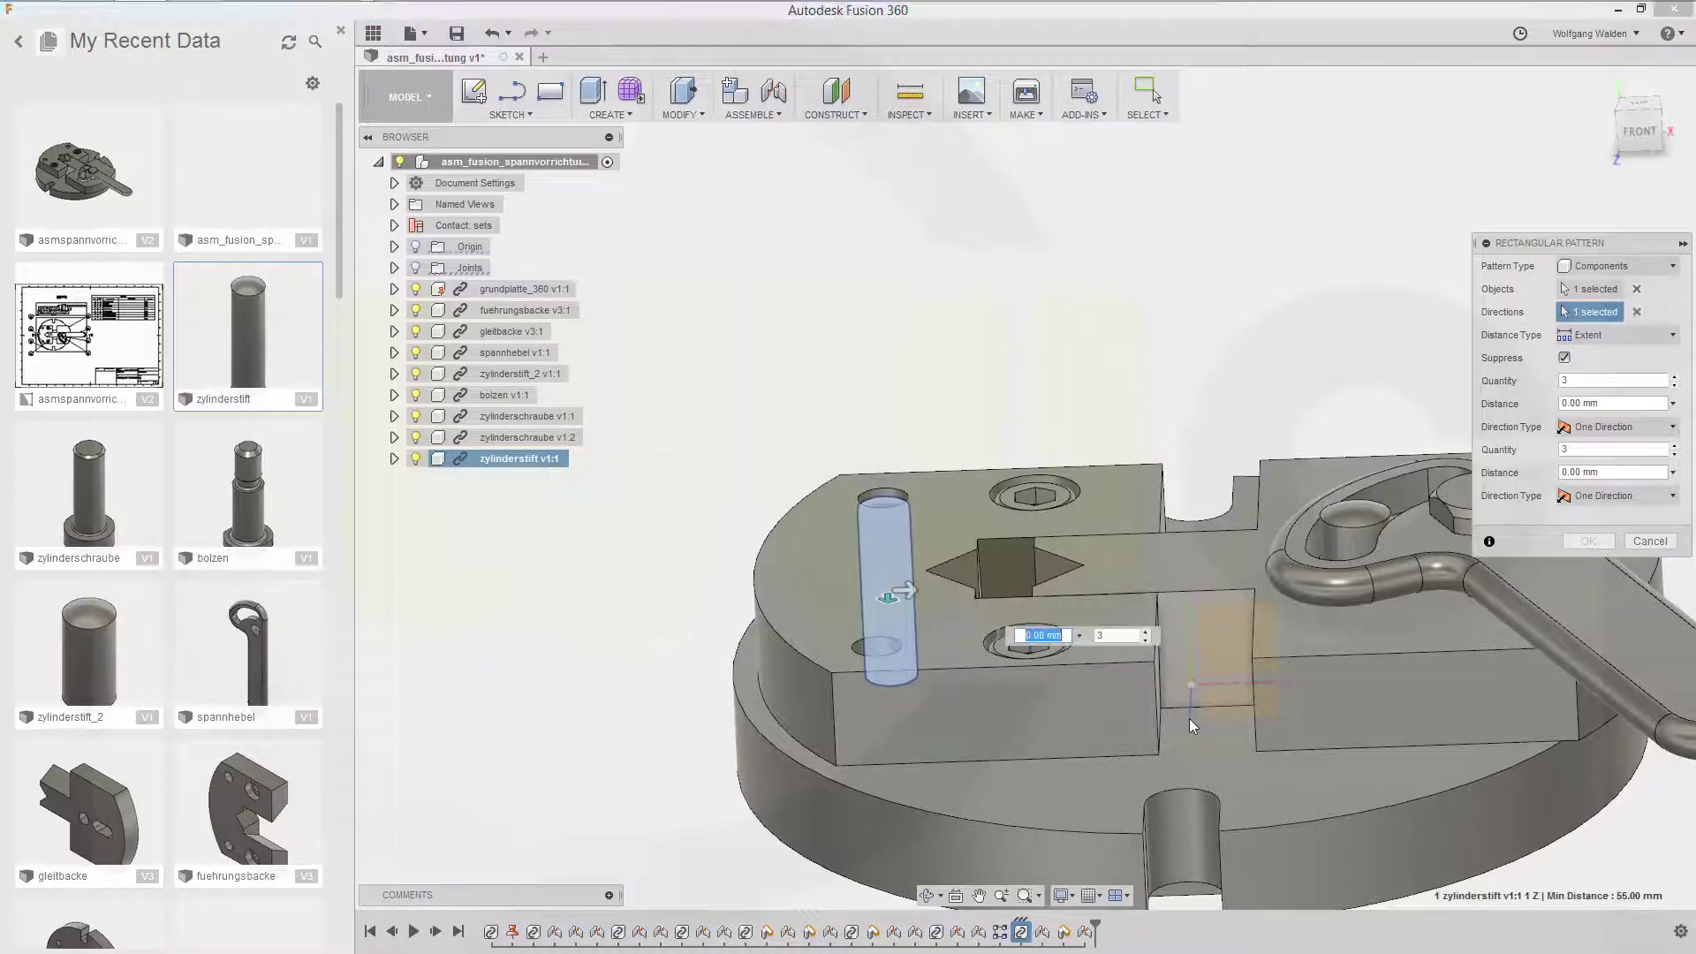
Complete the pin pattern with quantity 2 at a distance of 75 mm and quantity 1 in the second direction, and close the data panel.
click(1616, 381)
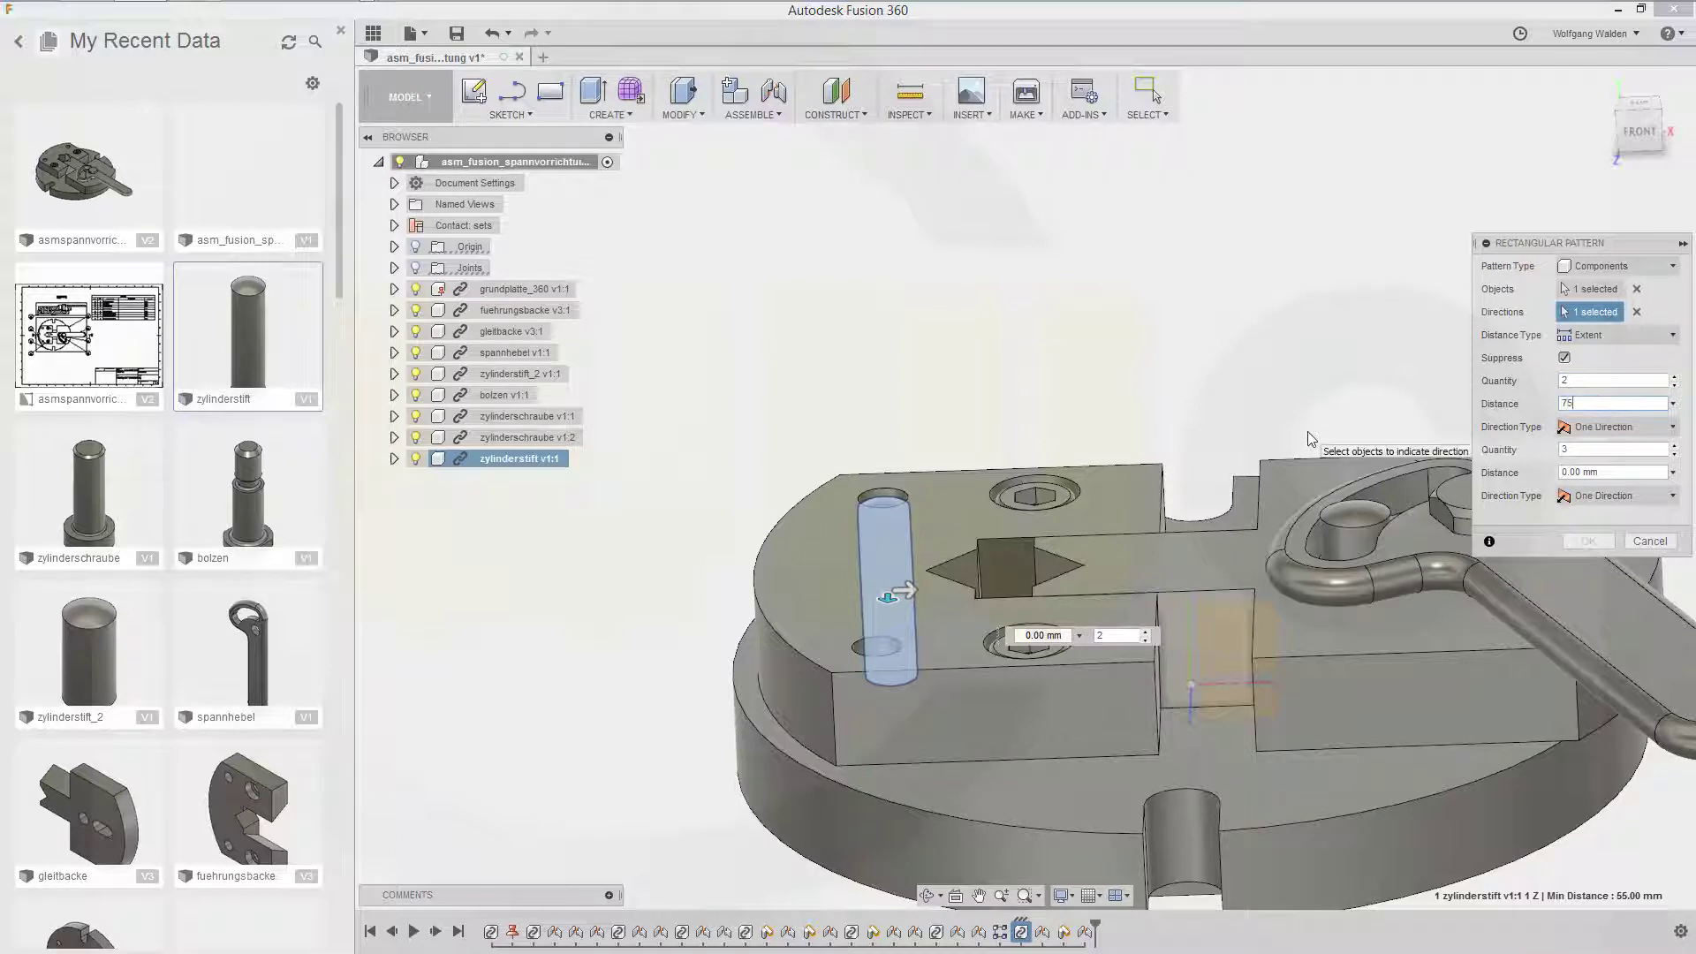
click(1581, 449)
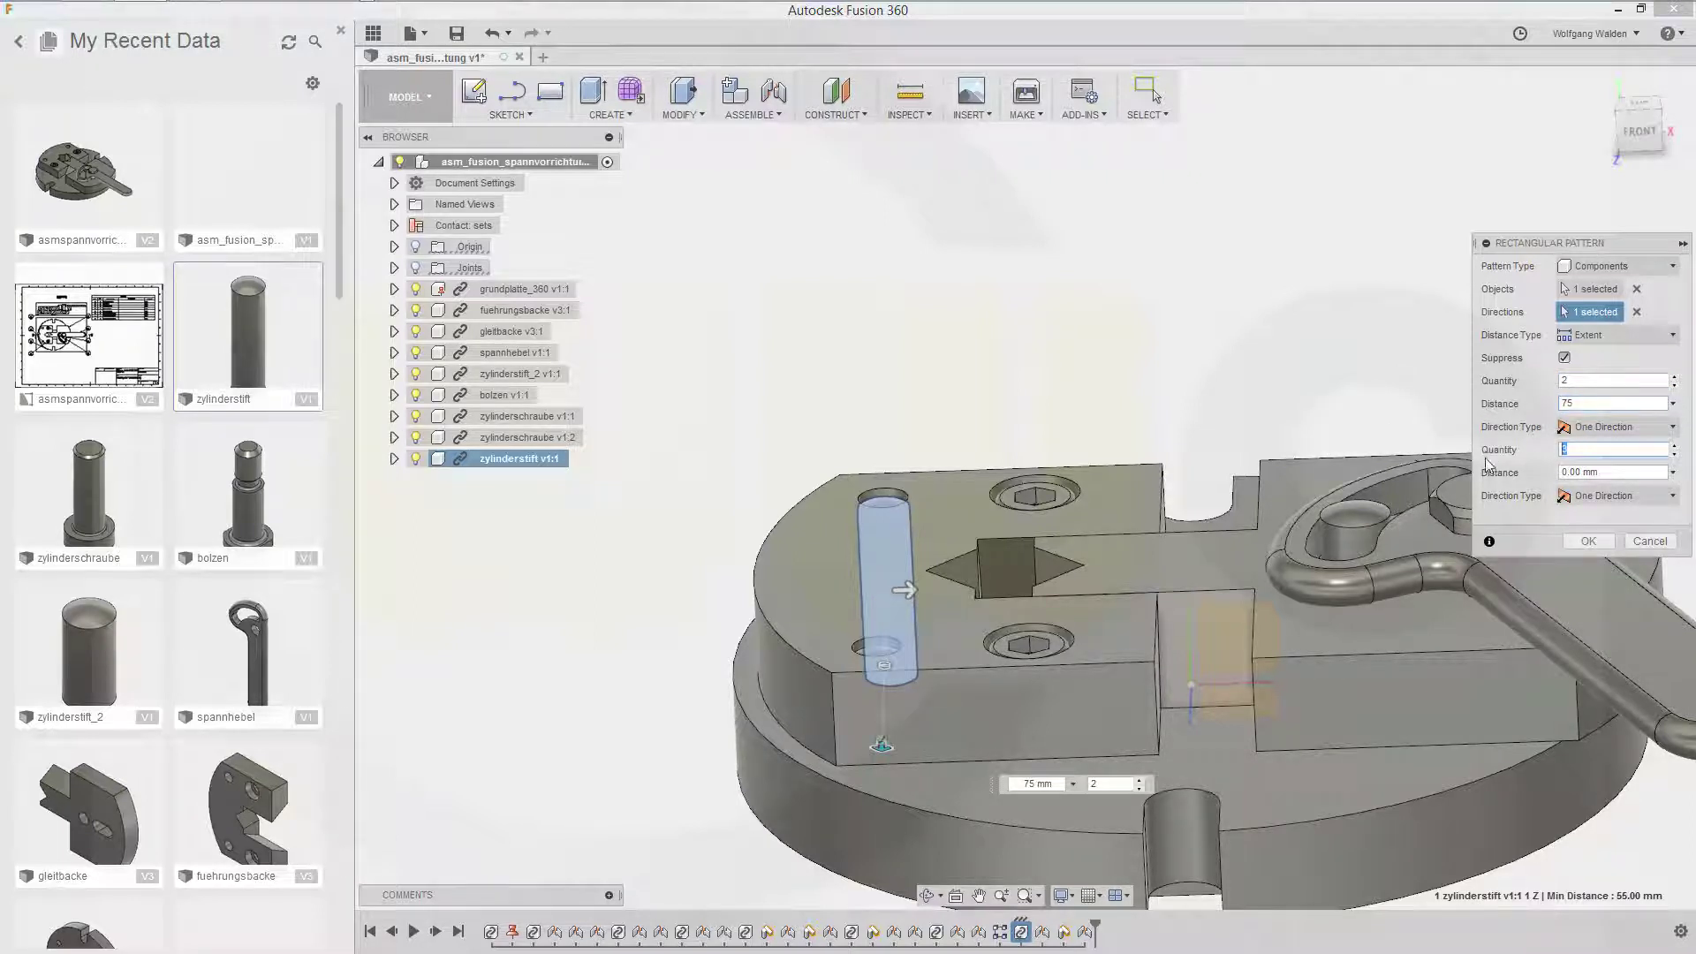
click(1587, 541)
shift+middle_drag(998, 368, 935, 239)
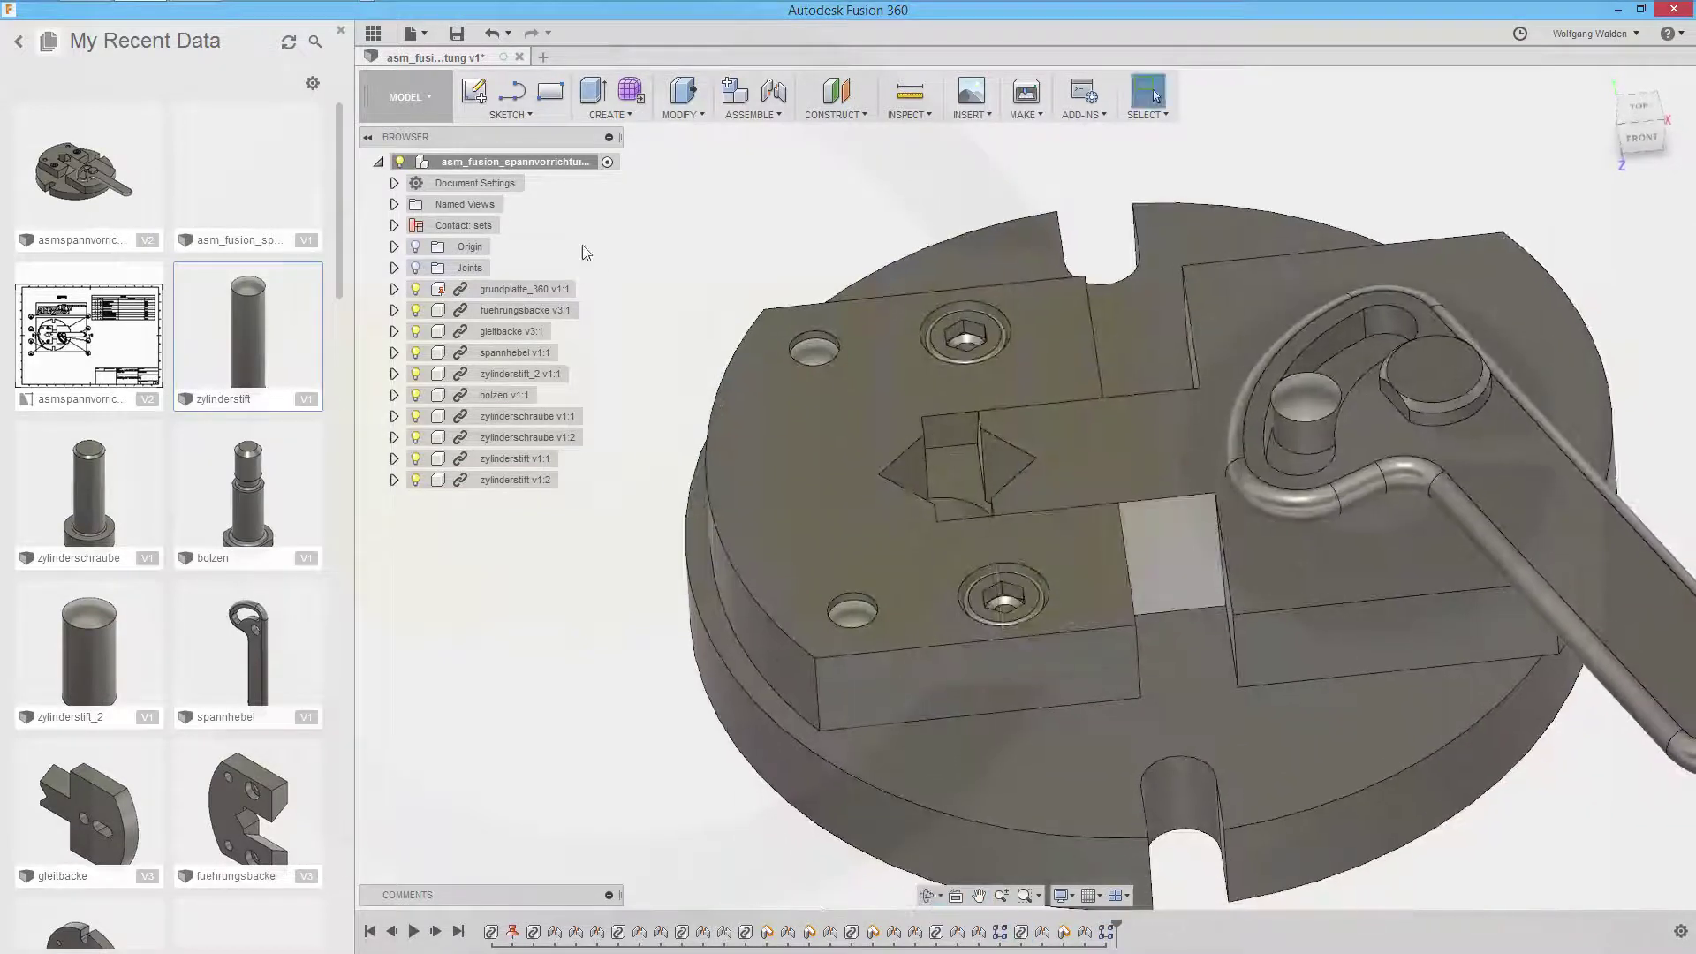
click(340, 31)
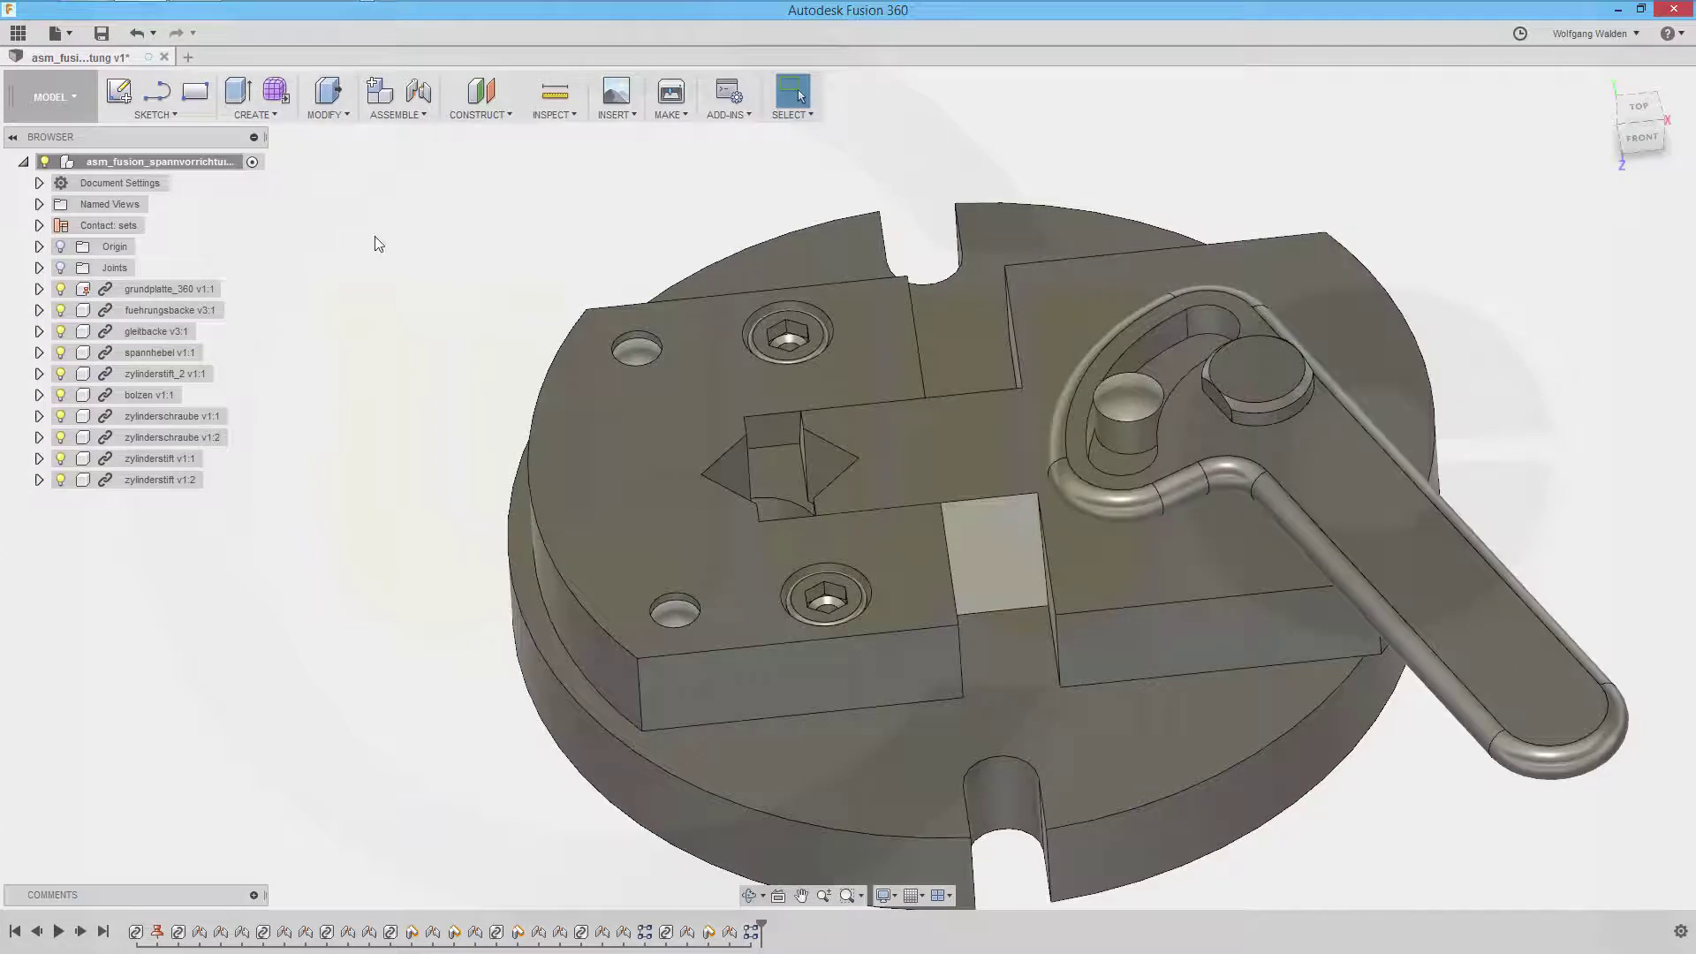
Delete the captured positions Position7, Position8 and Position9 of the gleitbacke, zylinderstift_2 and spannhebel from the timeline.
scroll(919, 459, up, 3)
scroll(984, 511, down, 4)
shift+middle_drag(945, 572, 888, 609)
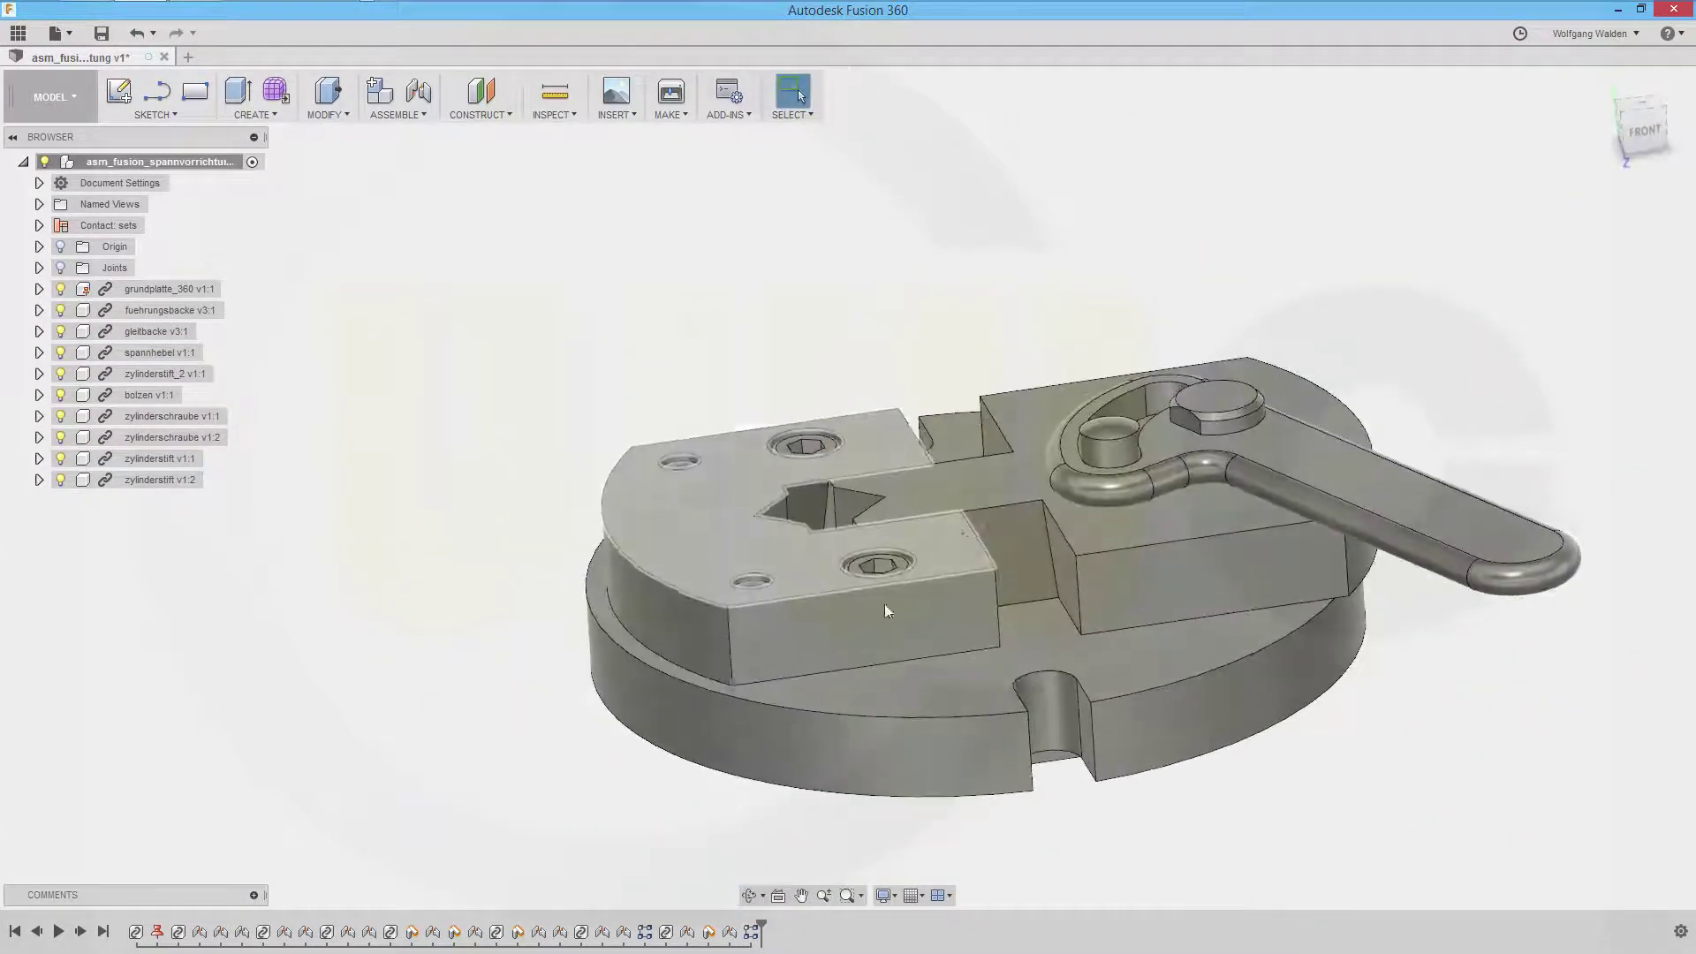
right_click(432, 932)
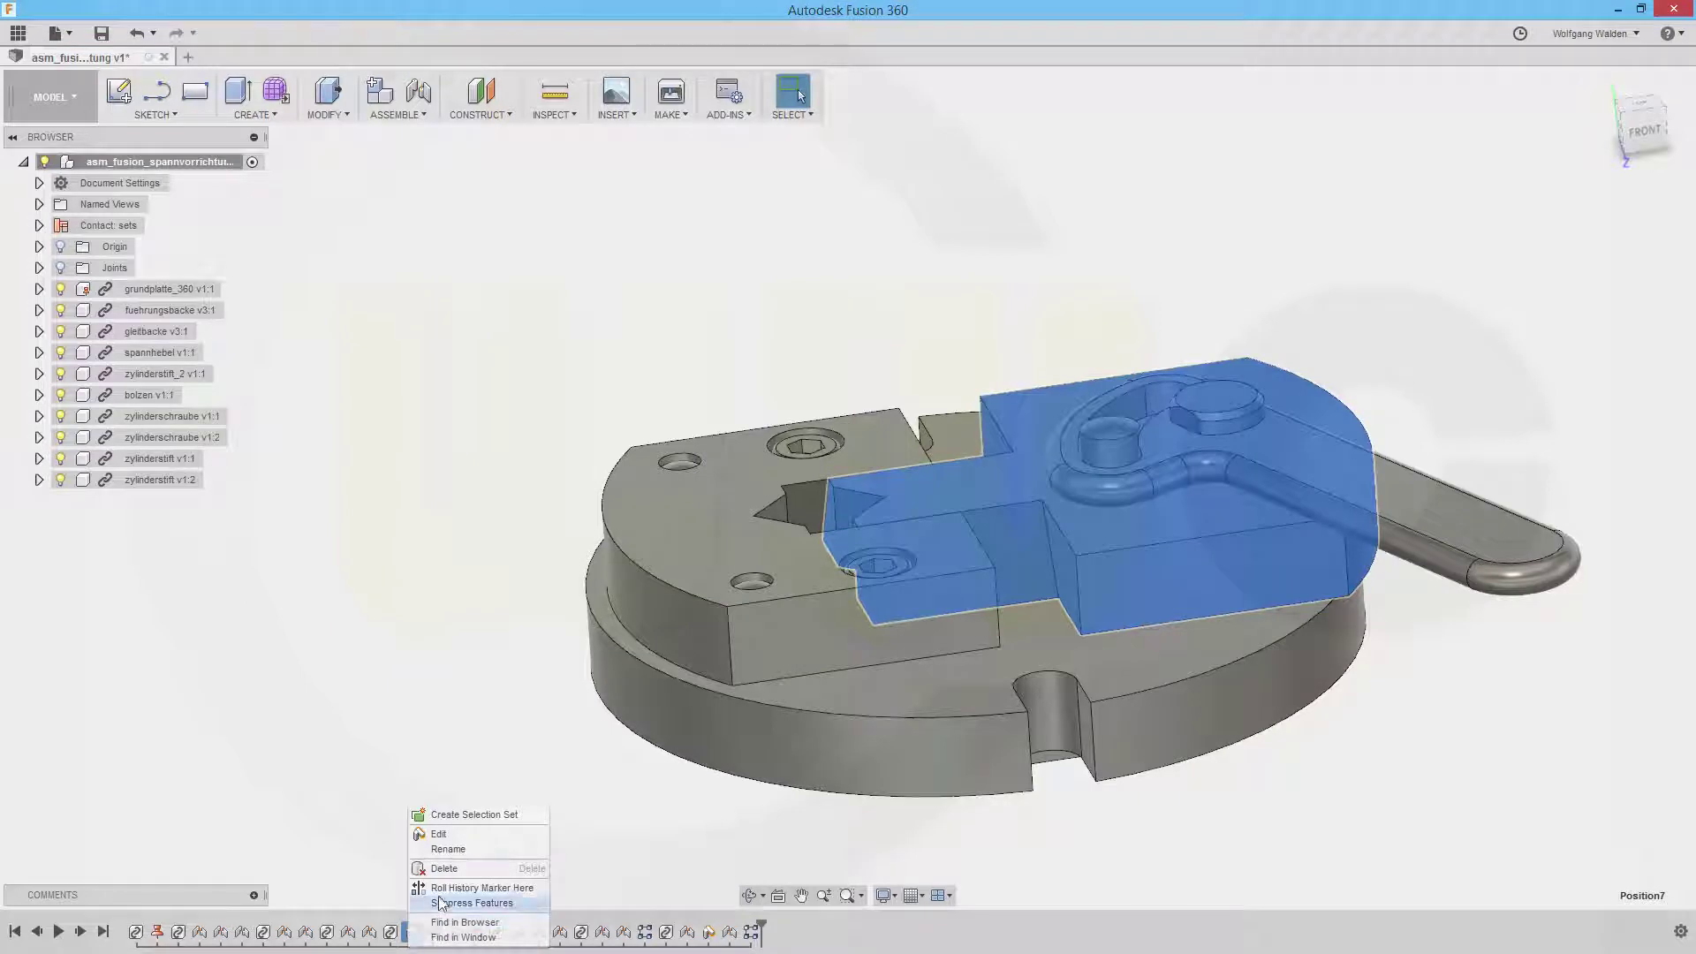
click(484, 868)
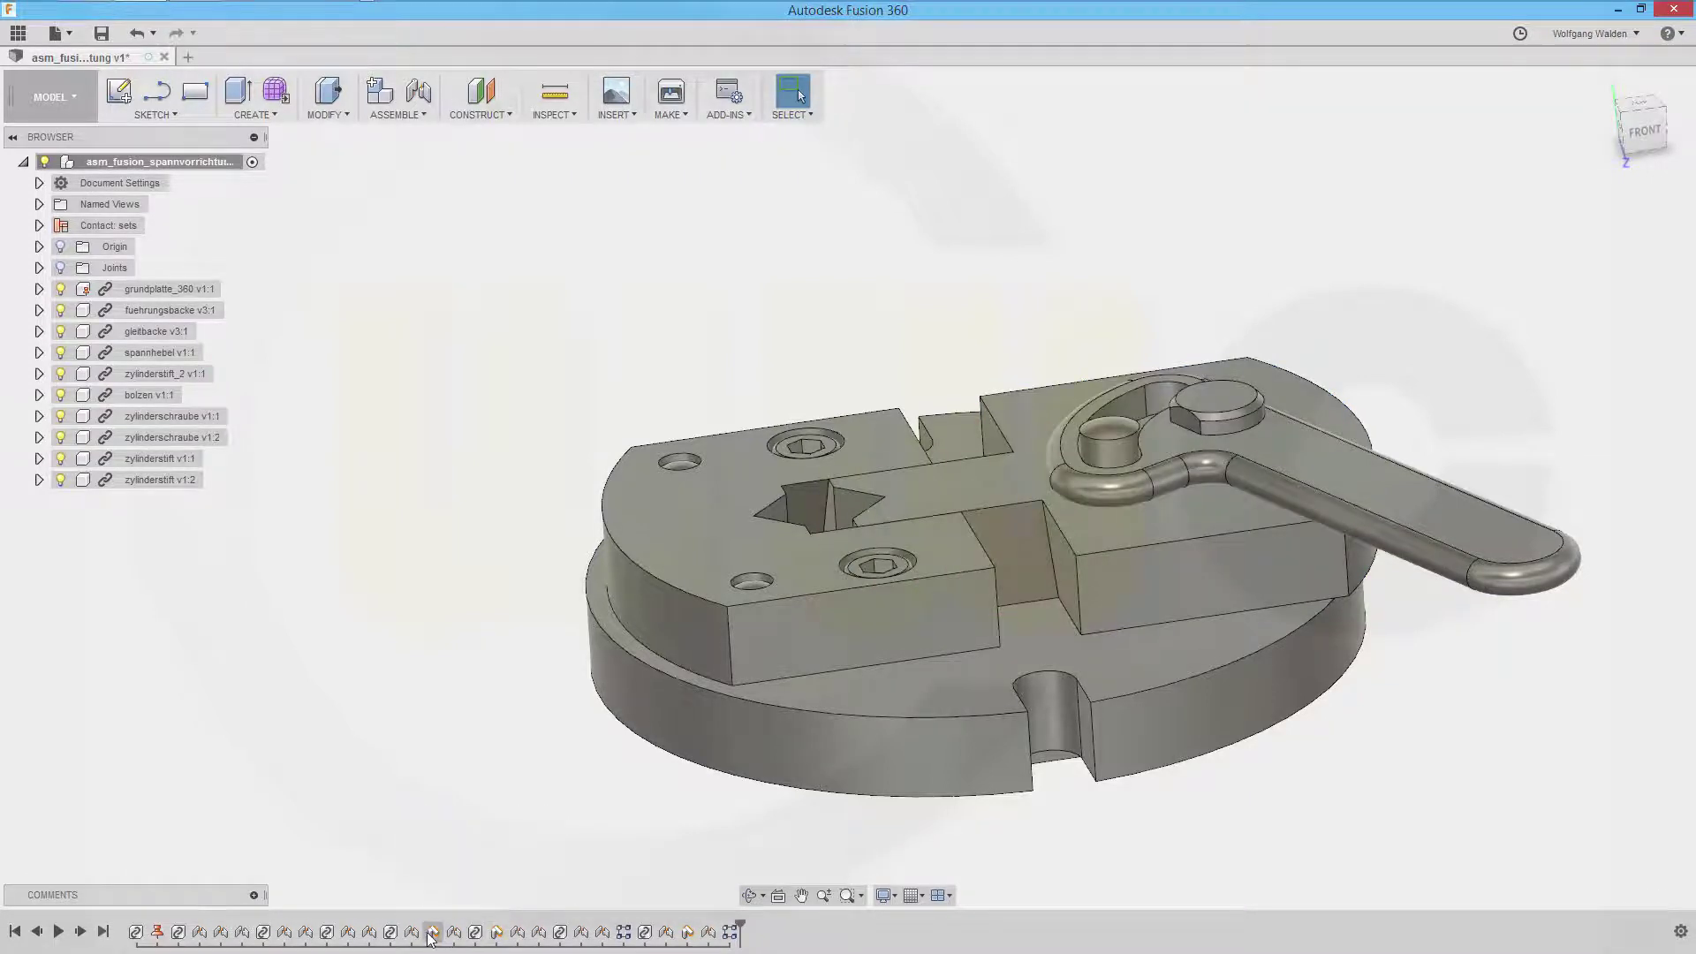
right_click(427, 933)
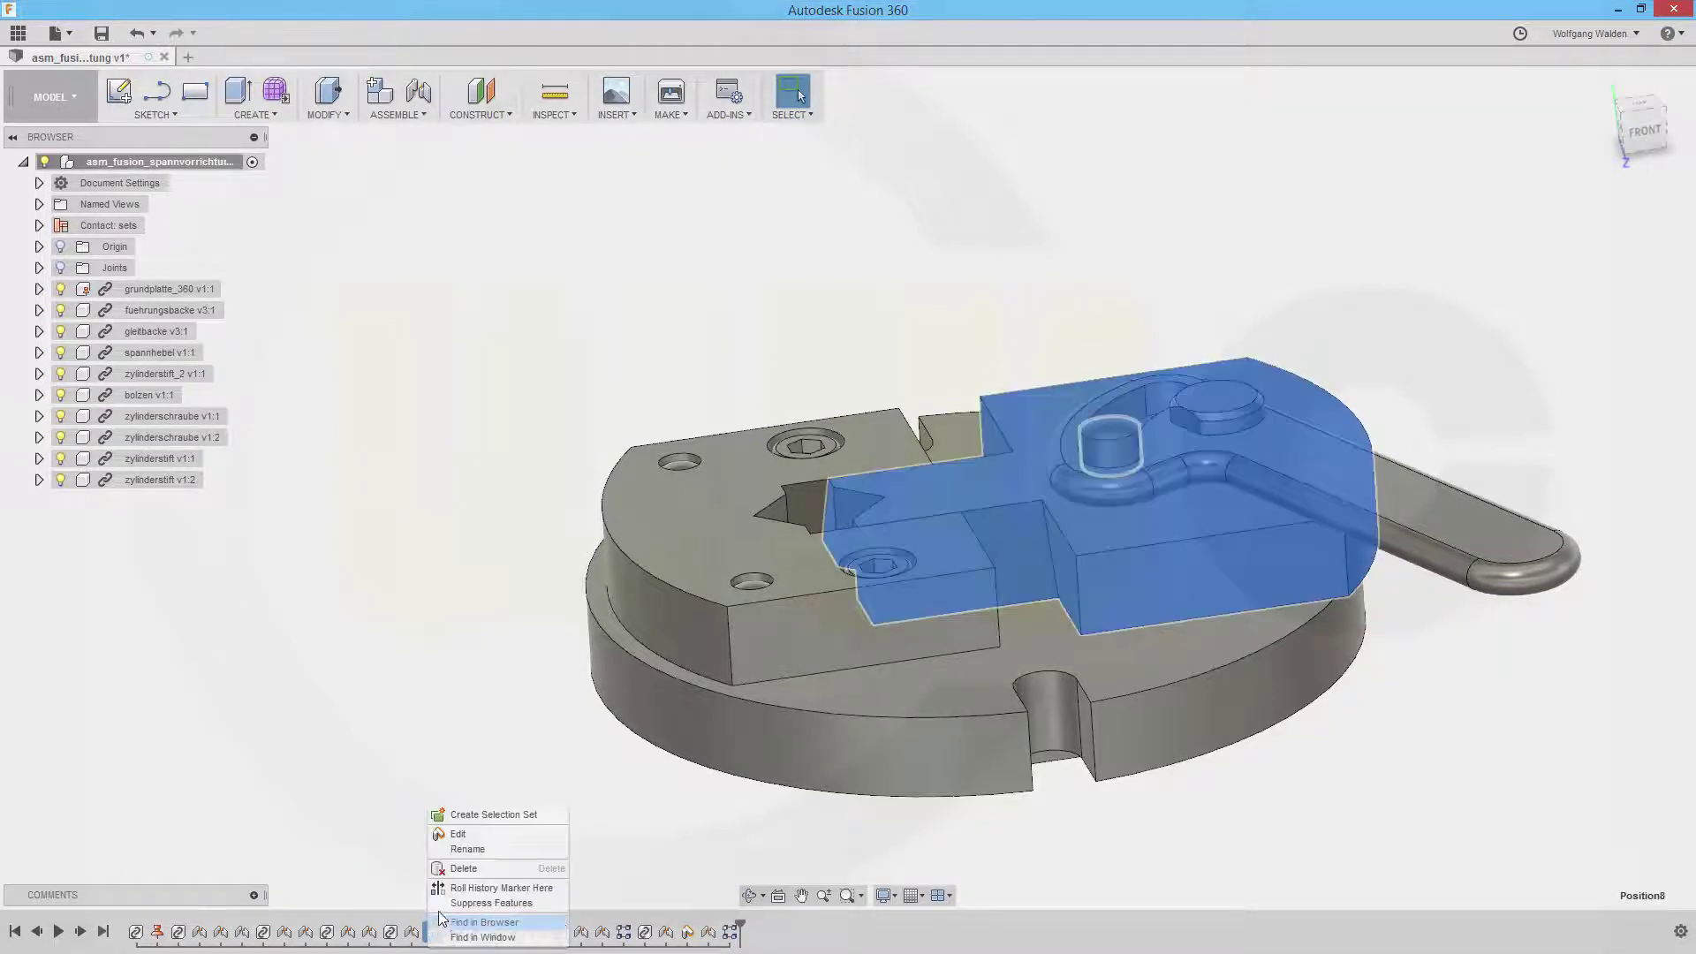
click(459, 868)
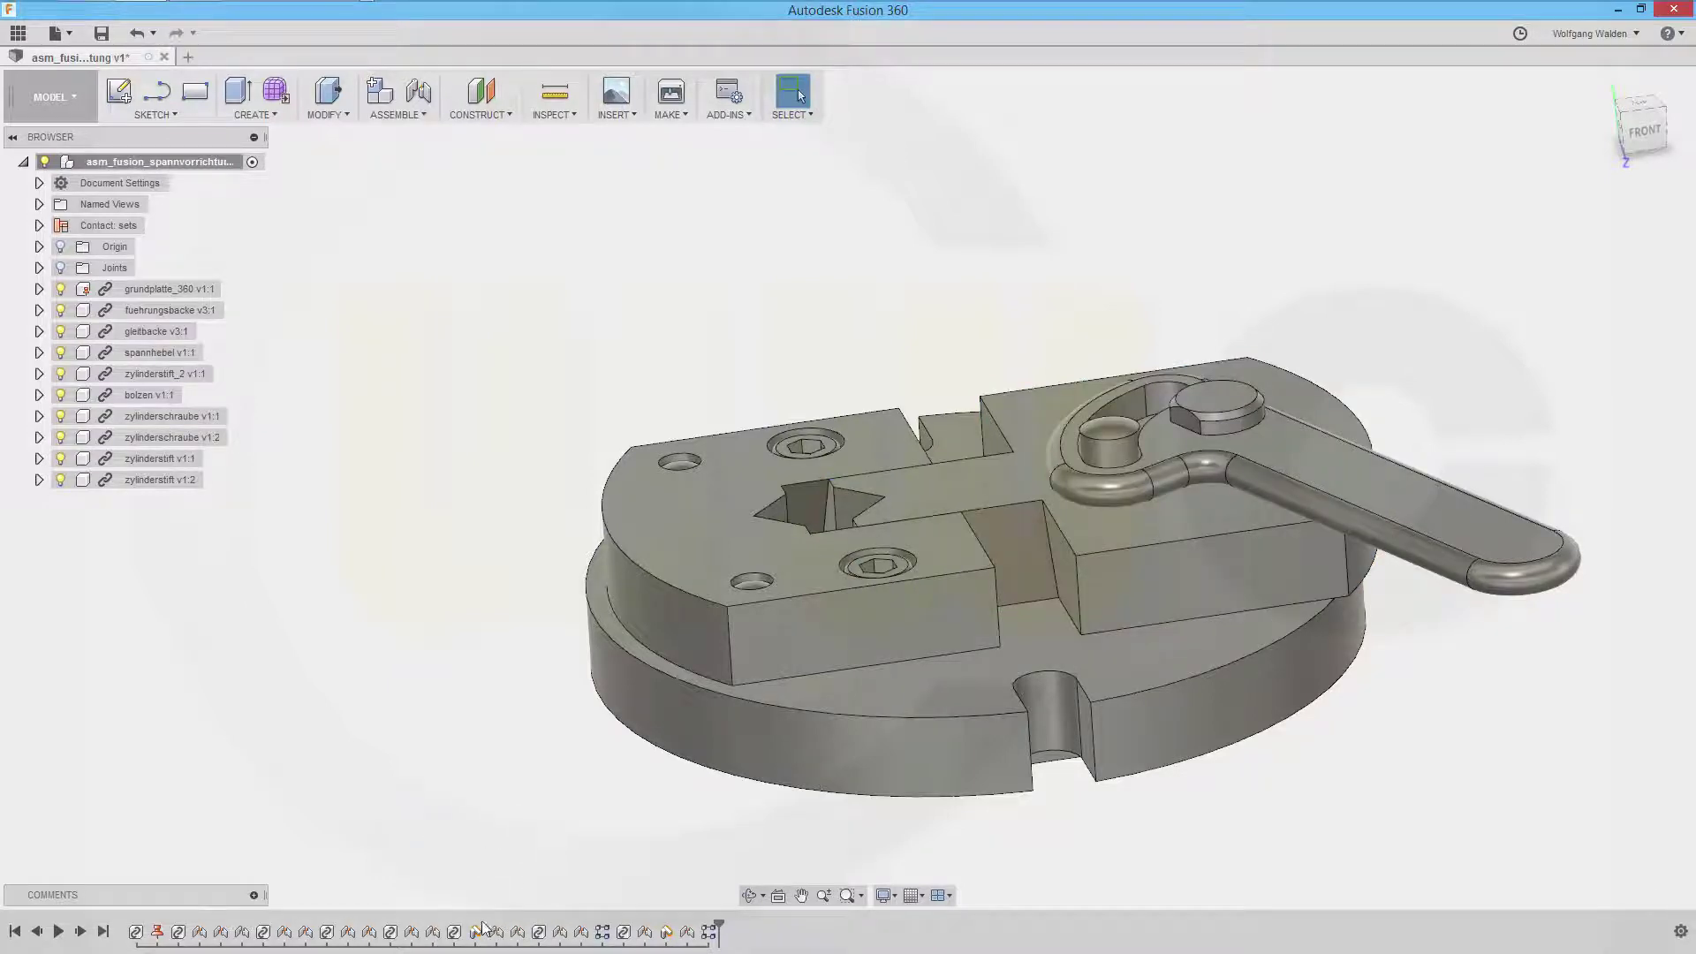
right_click(474, 936)
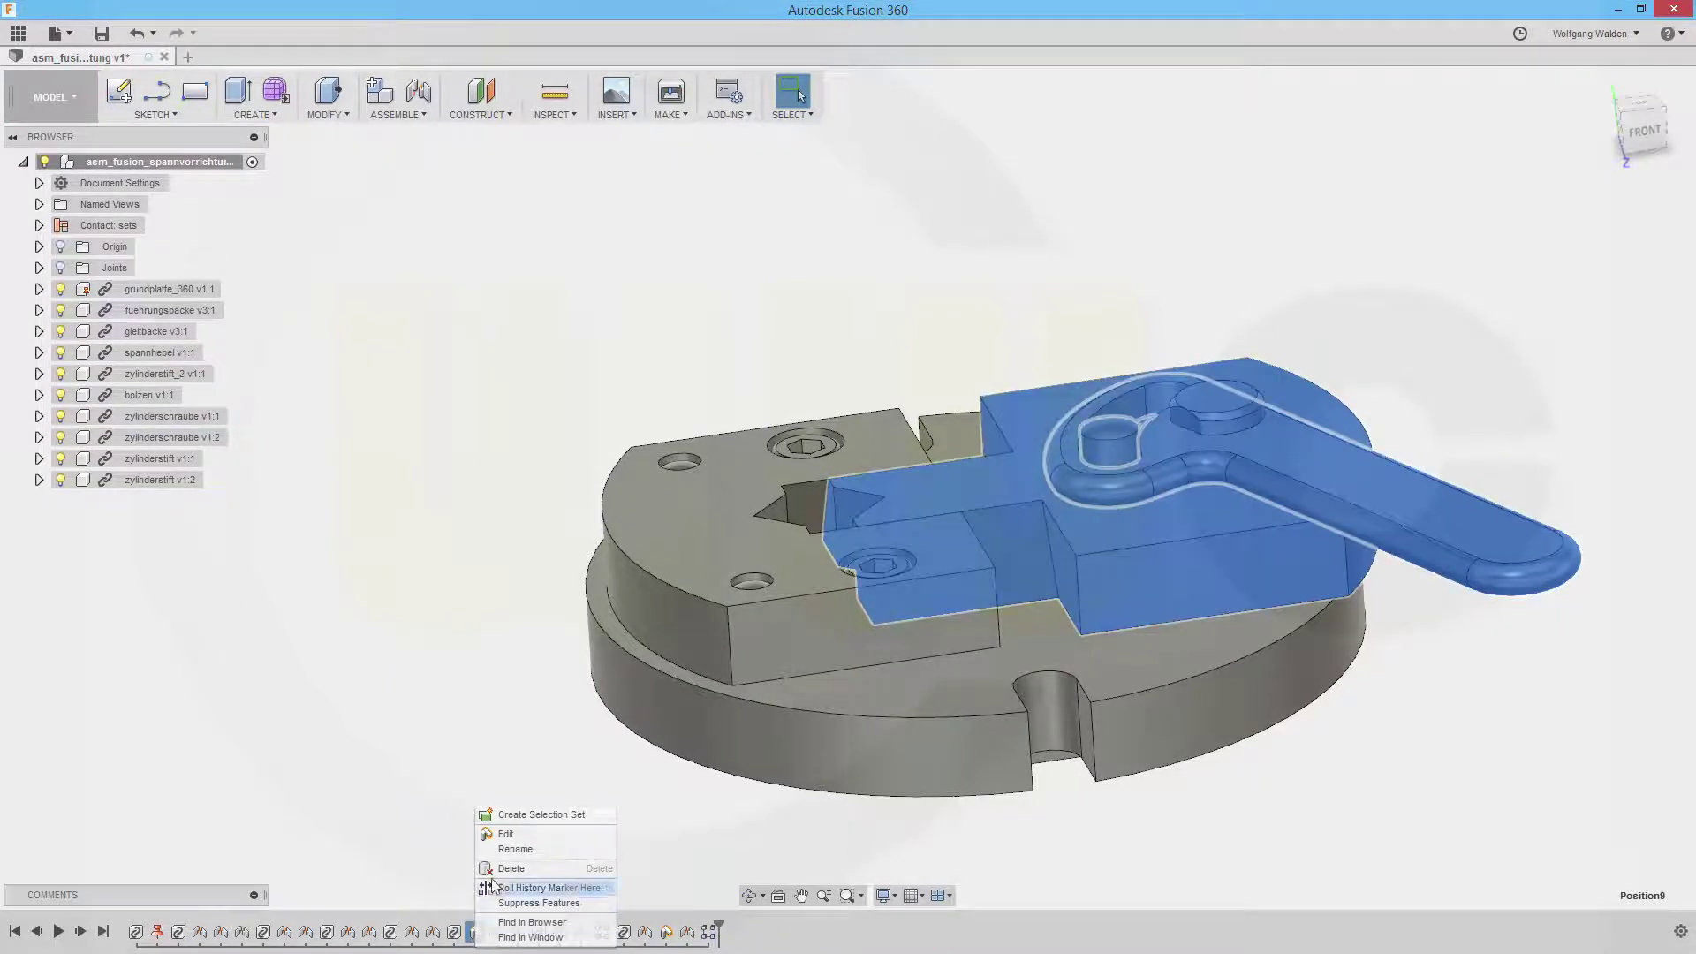
click(503, 872)
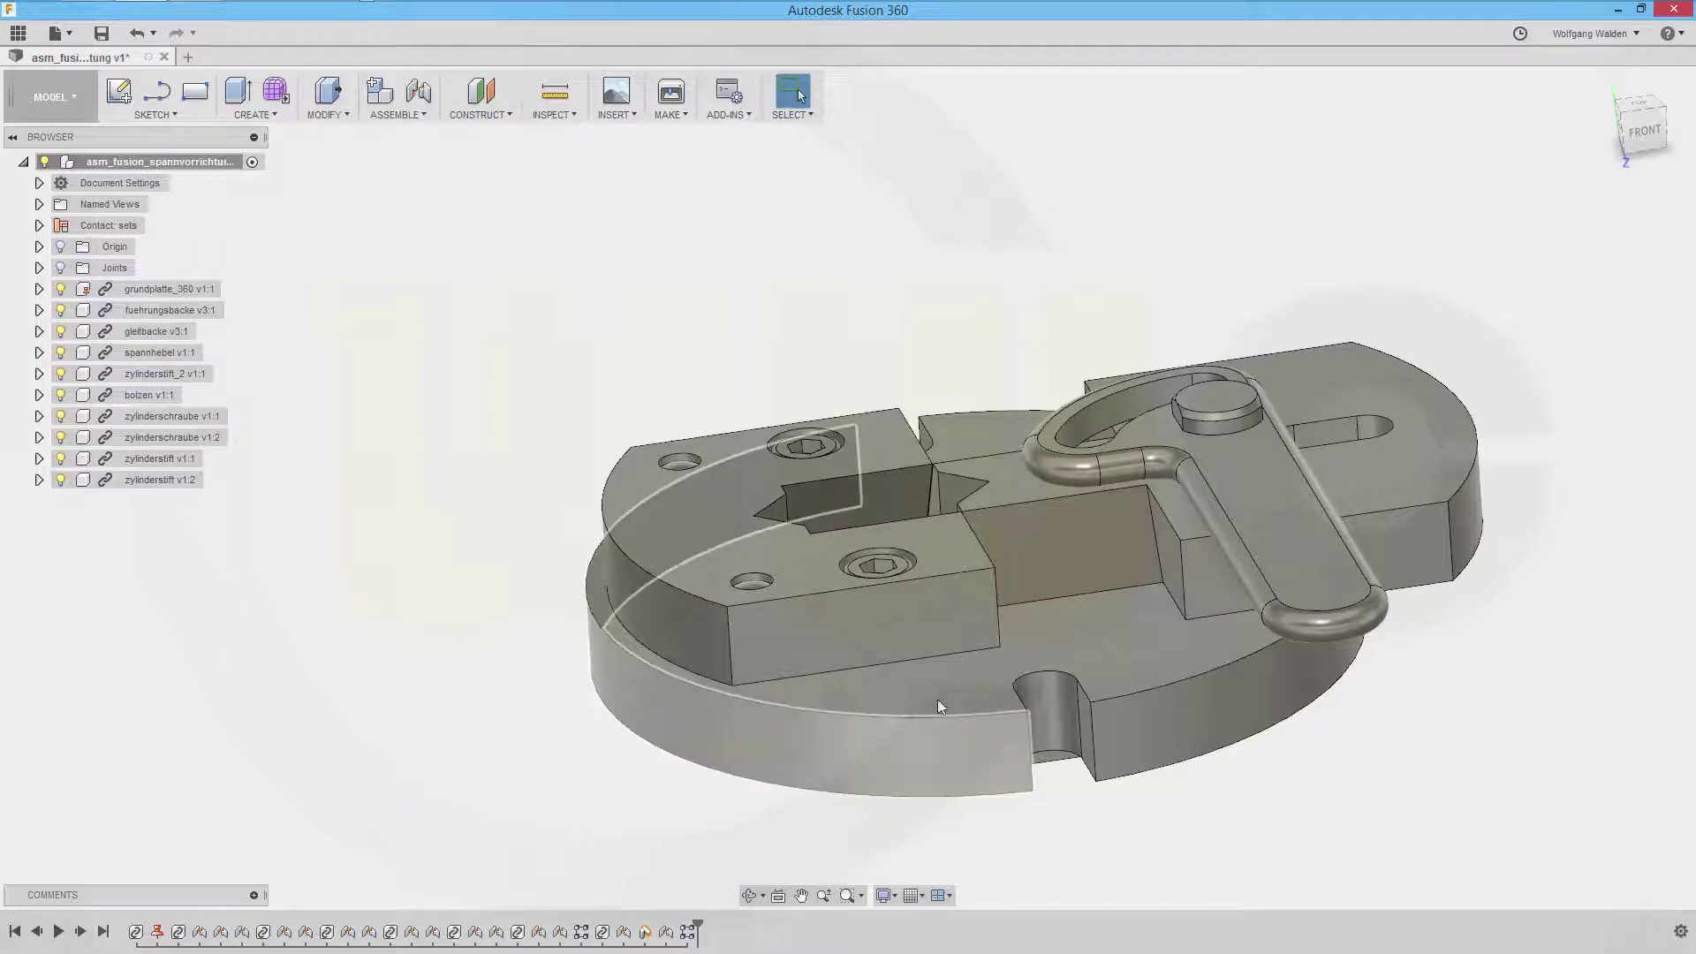
Suppress ContactSet1 and slide the gleitbacke in towards the fuehrungsbacke until its pin sits inside the spannhebel's curved slot.
shift+middle_drag(1168, 633, 1172, 672)
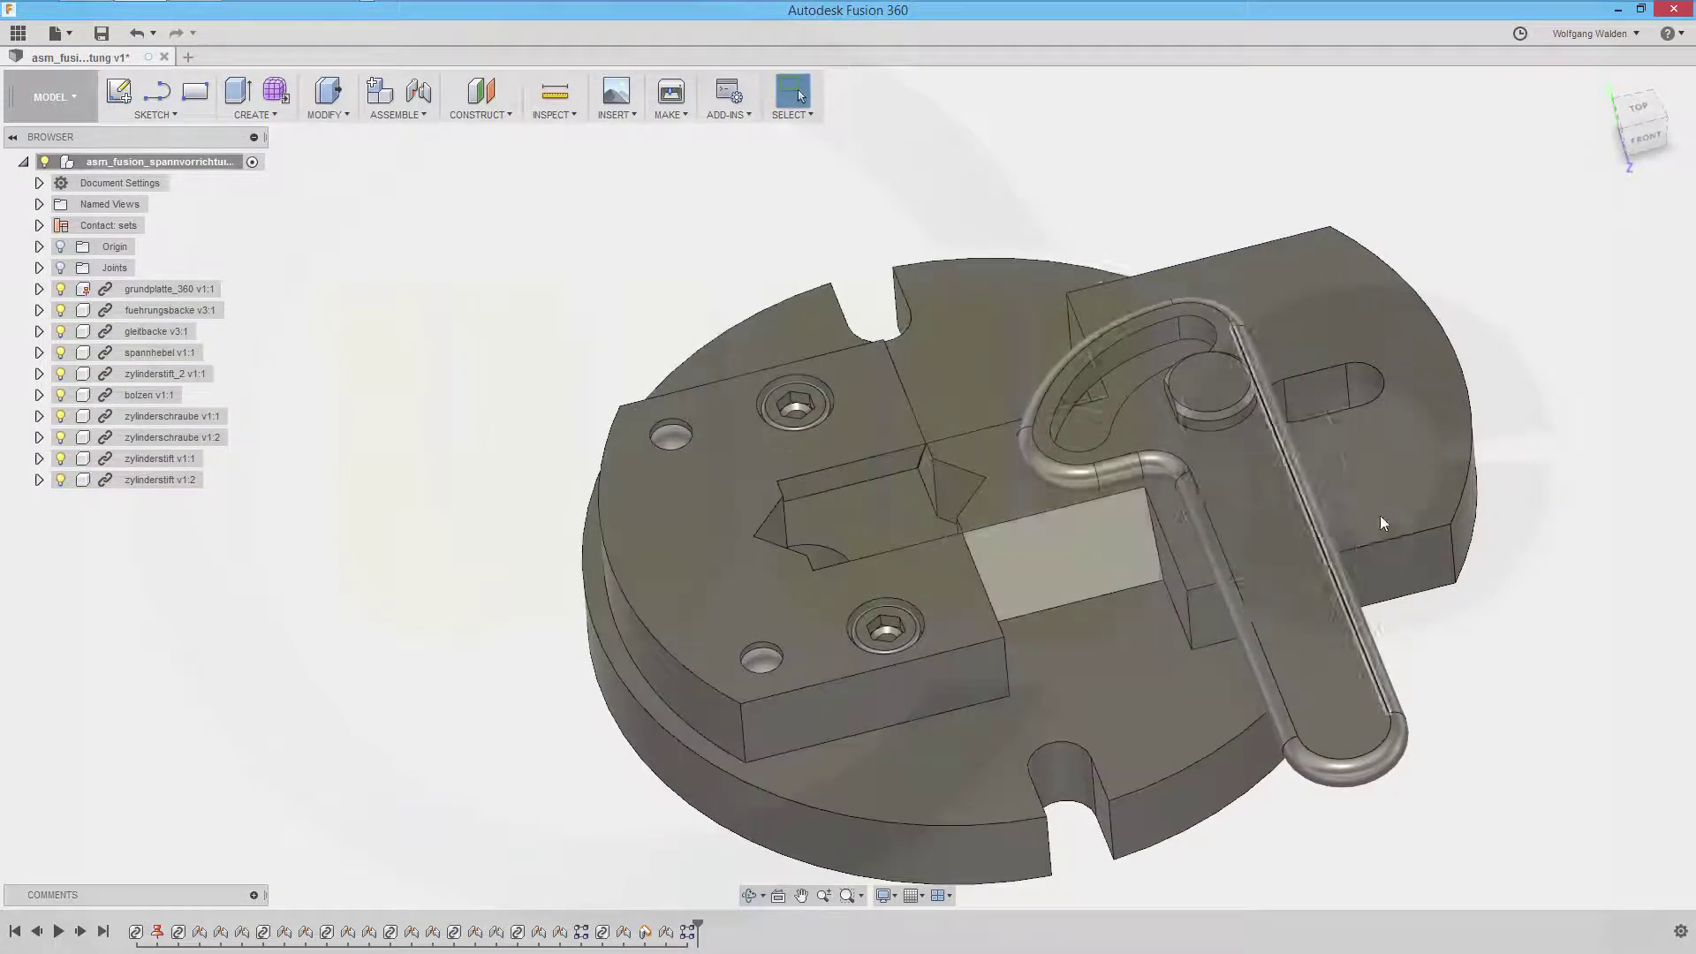
shift+middle_drag(1310, 644, 1320, 705)
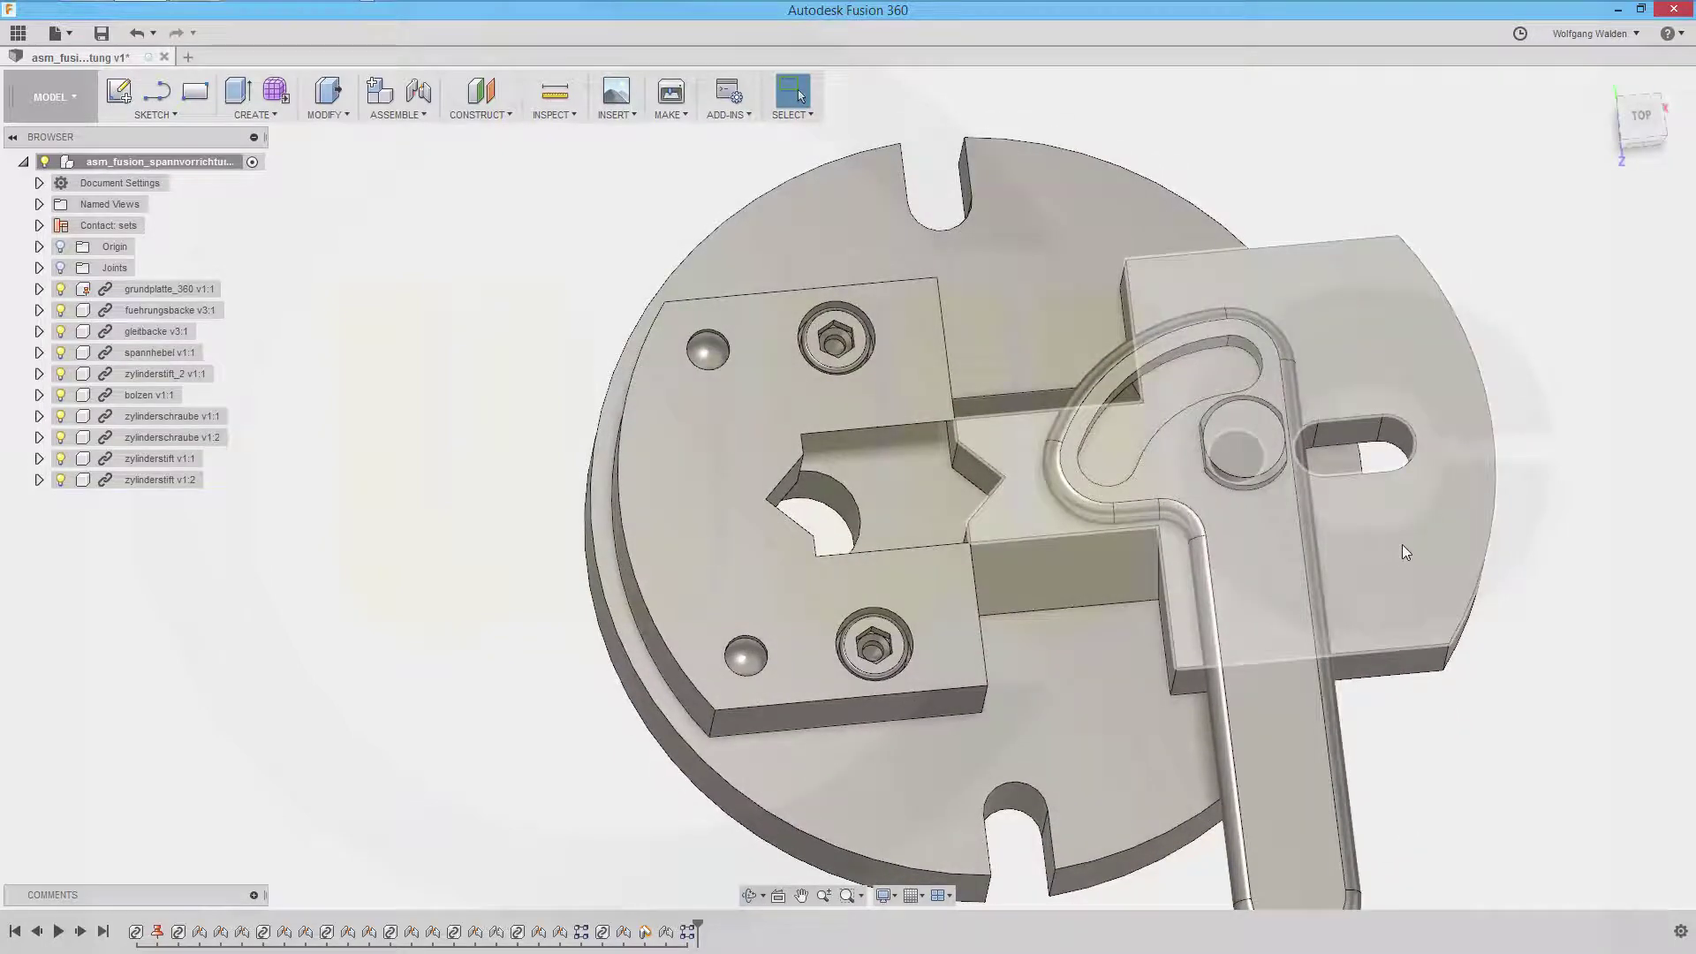
drag(1402, 544, 1272, 558)
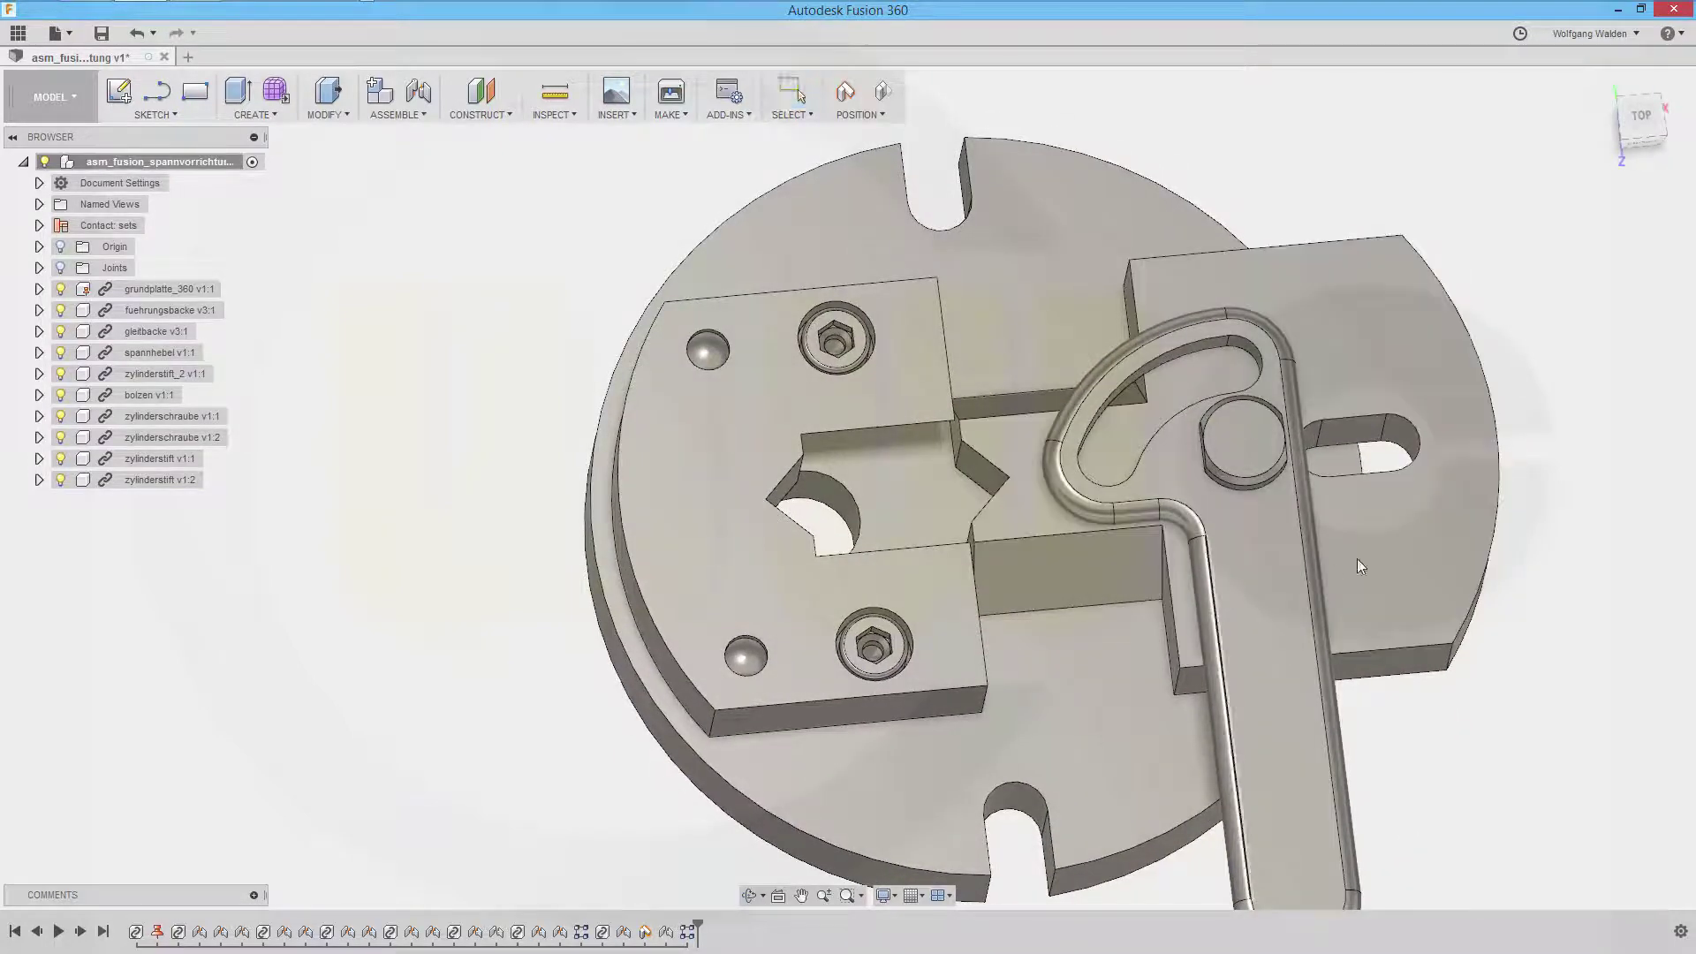
click(39, 225)
right_click(106, 246)
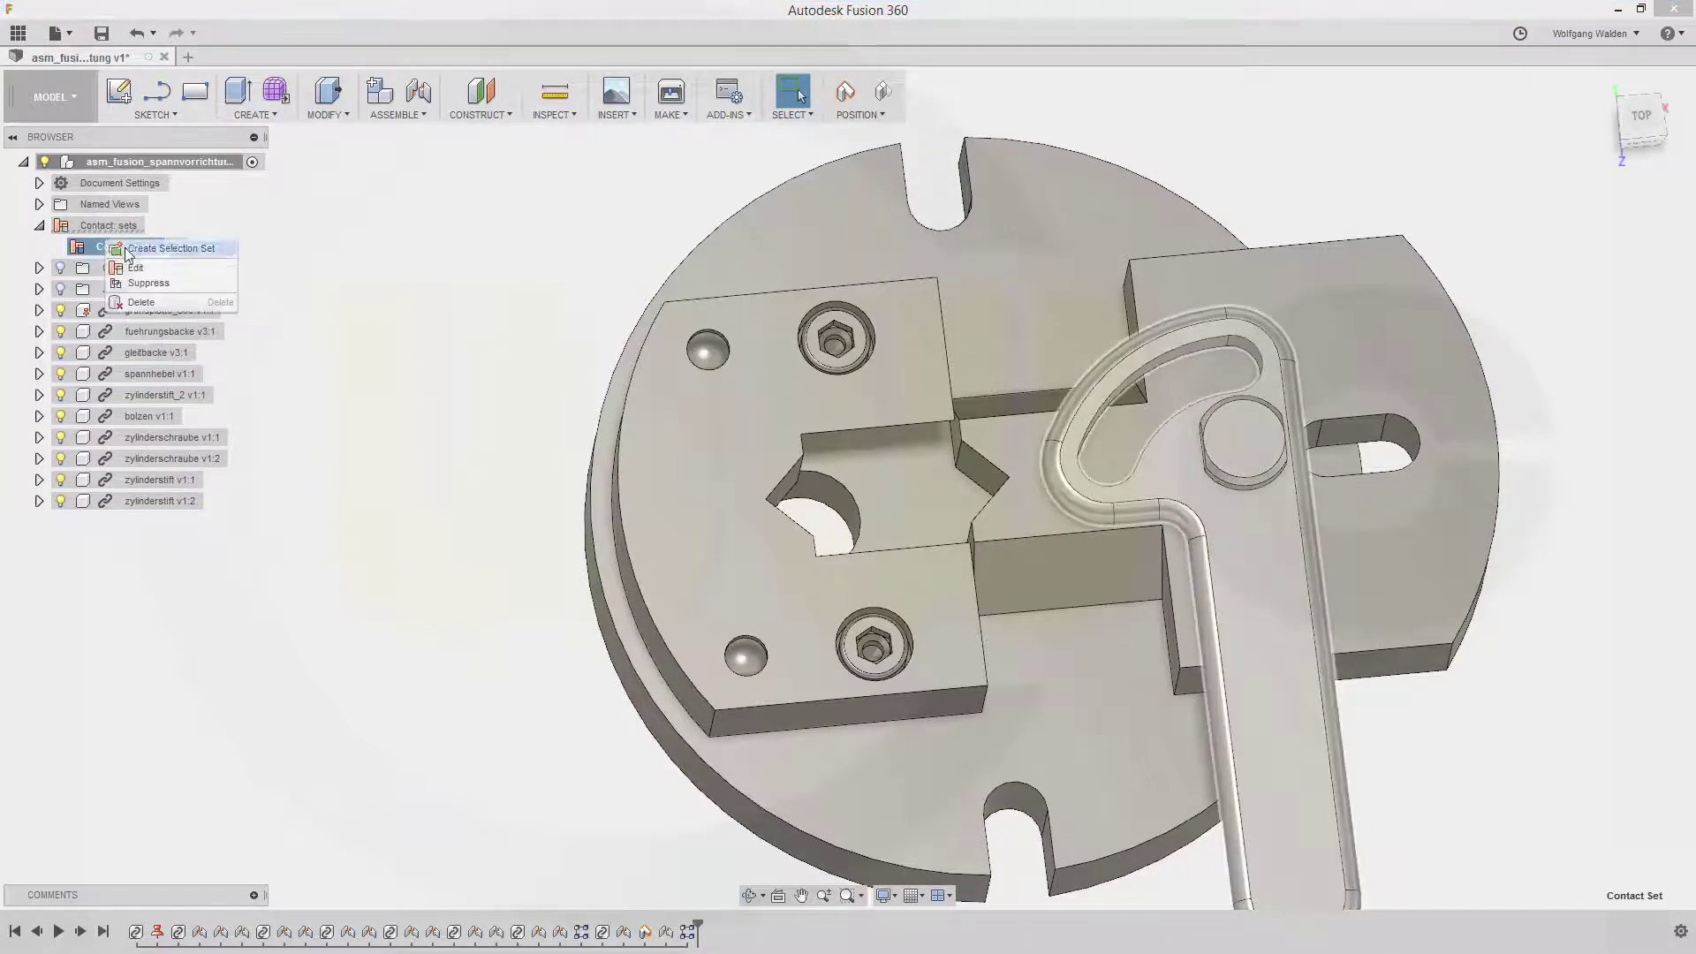
click(181, 285)
drag(1378, 547, 1283, 539)
shift+middle_drag(1283, 539, 904, 502)
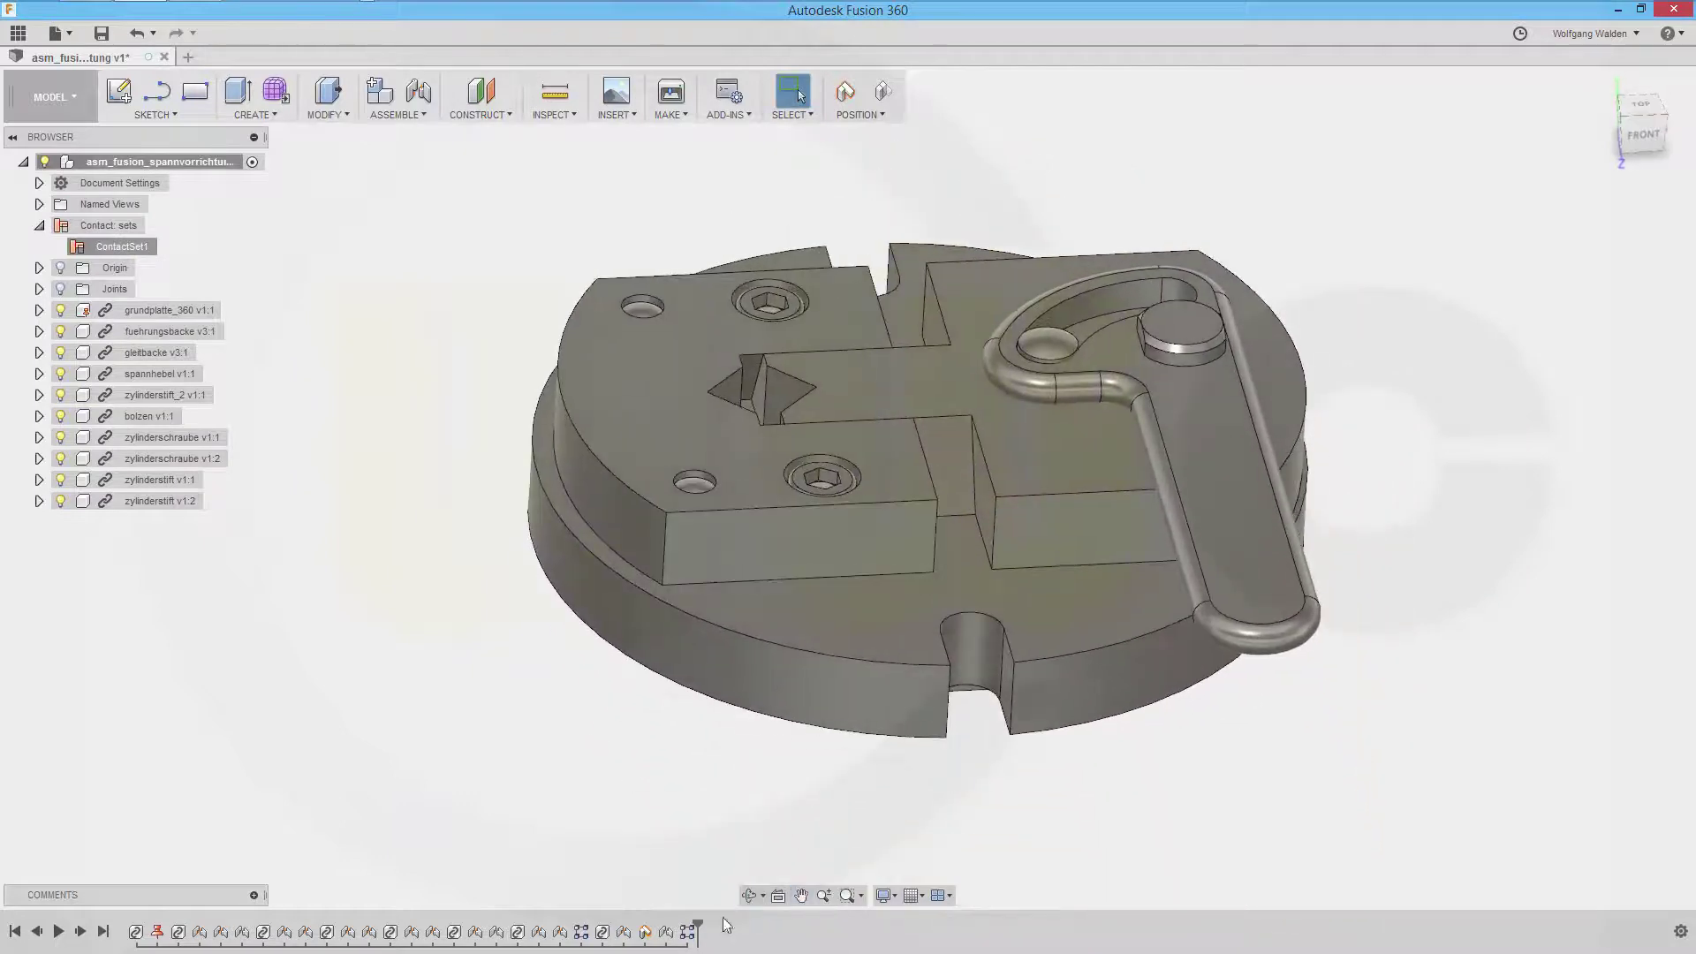
Delete the captured position Position10 of the zylinderstift from the timeline.
click(643, 935)
right_click(643, 934)
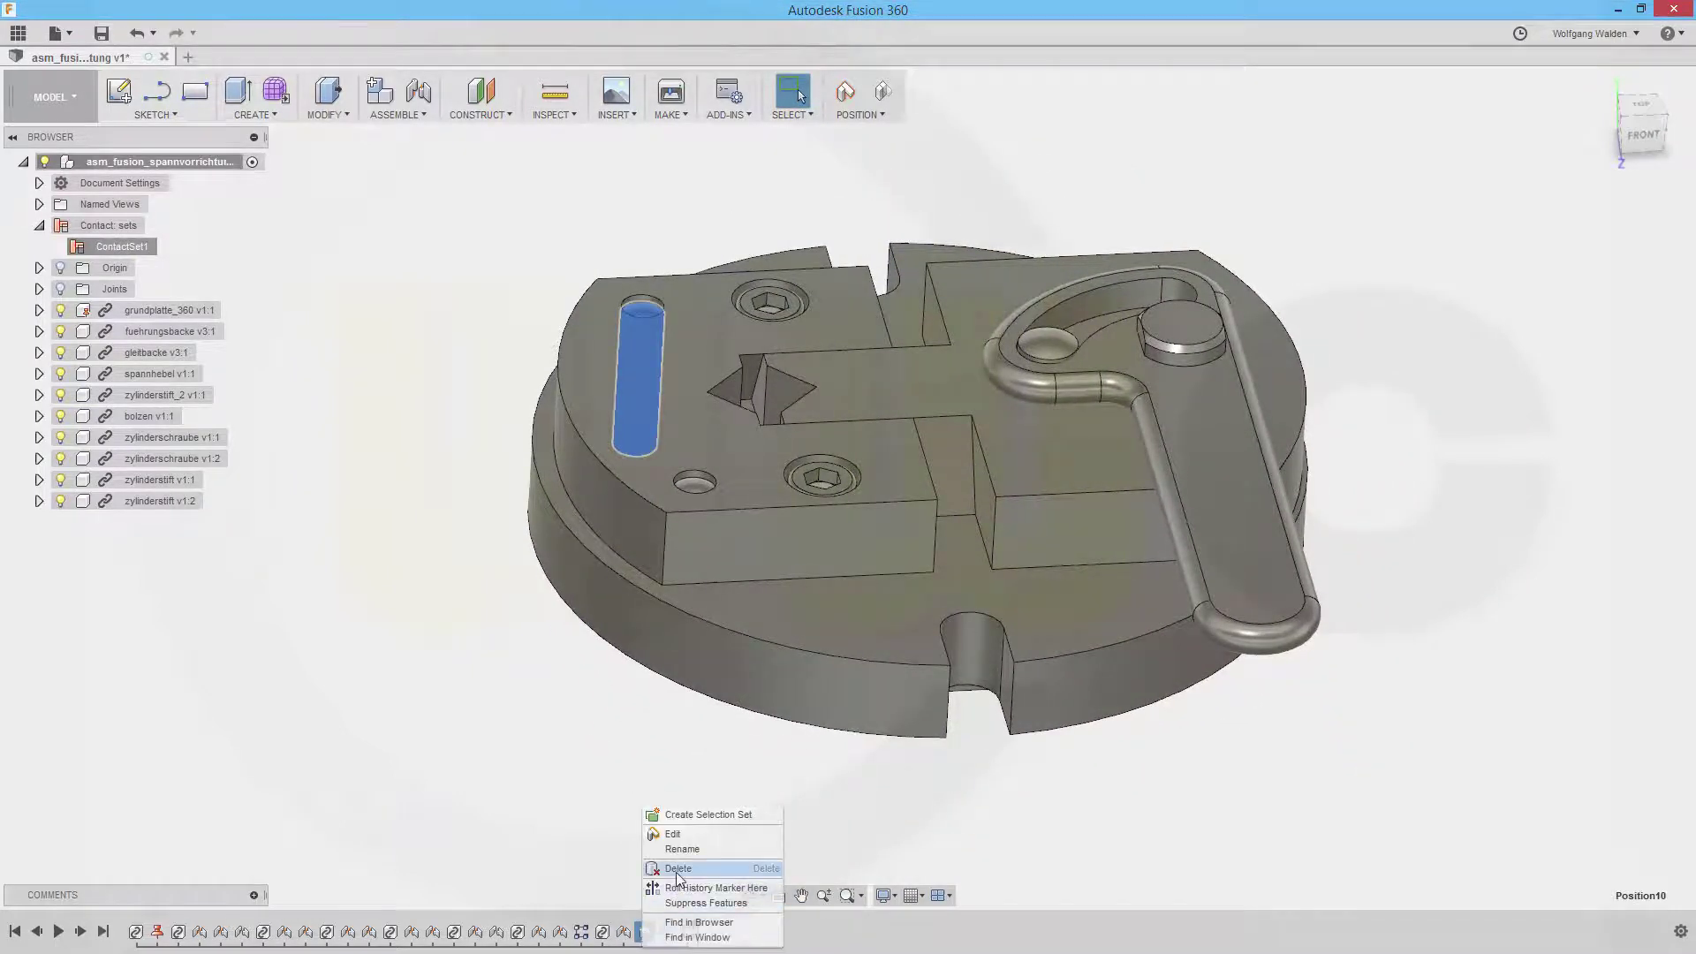
click(678, 870)
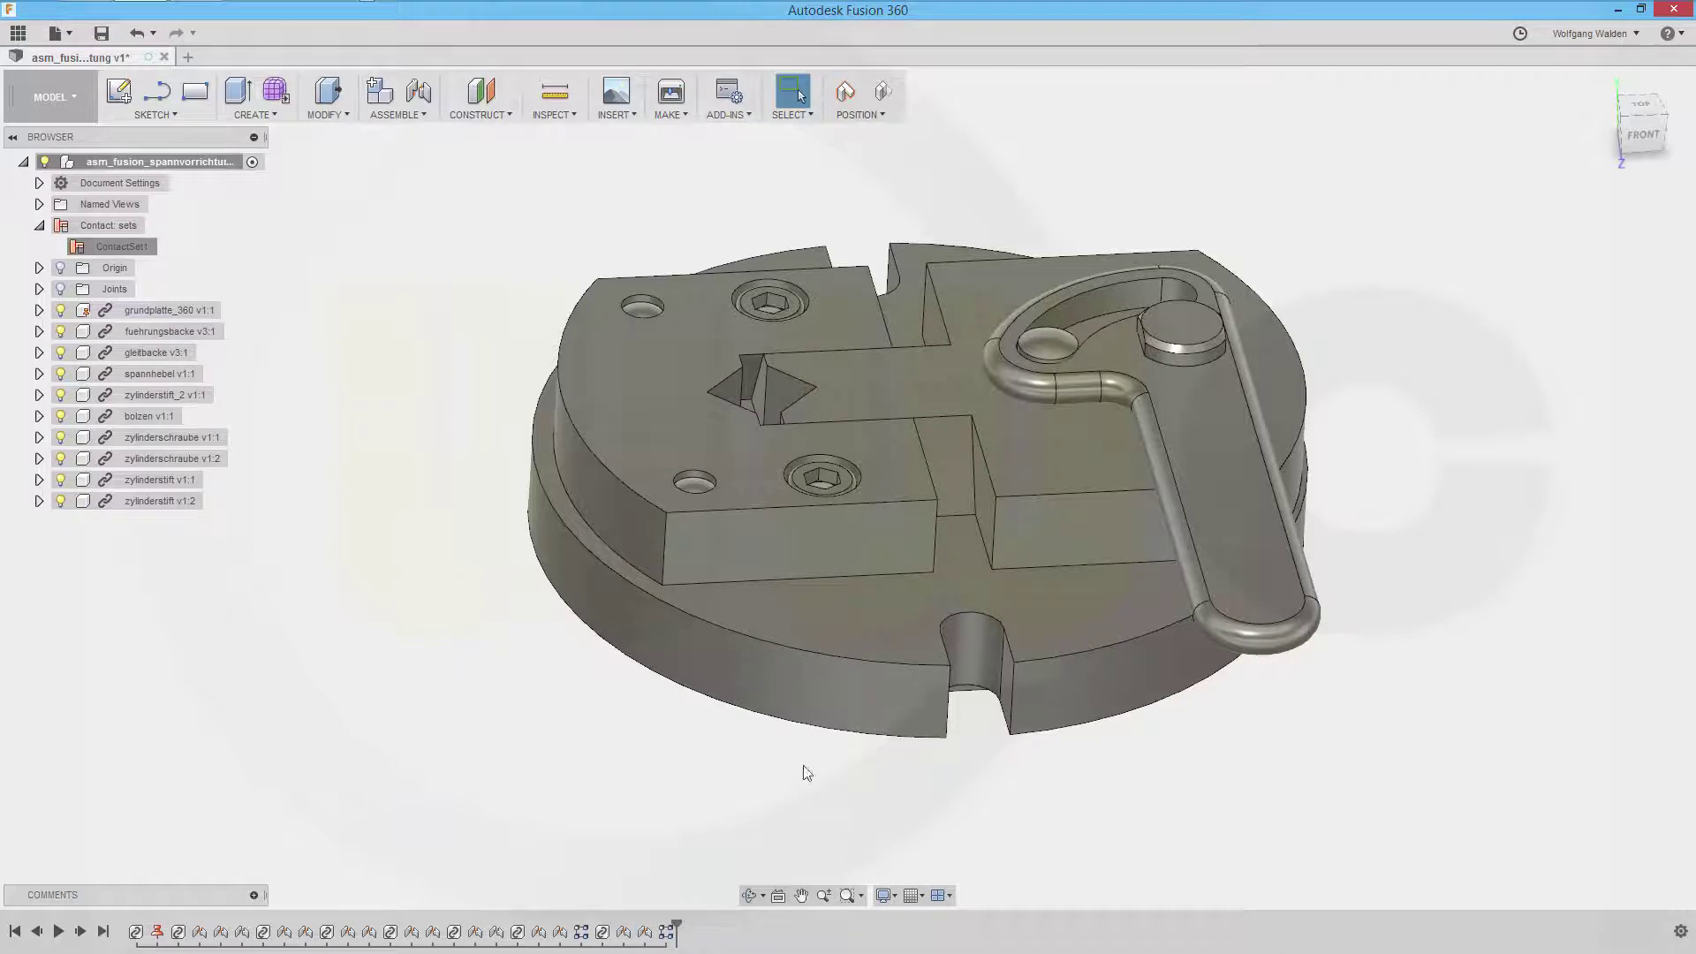
Unsuppress ContactSet1 between the spannhebel and its pin, and swing the lever slightly outward.
right_click(145, 250)
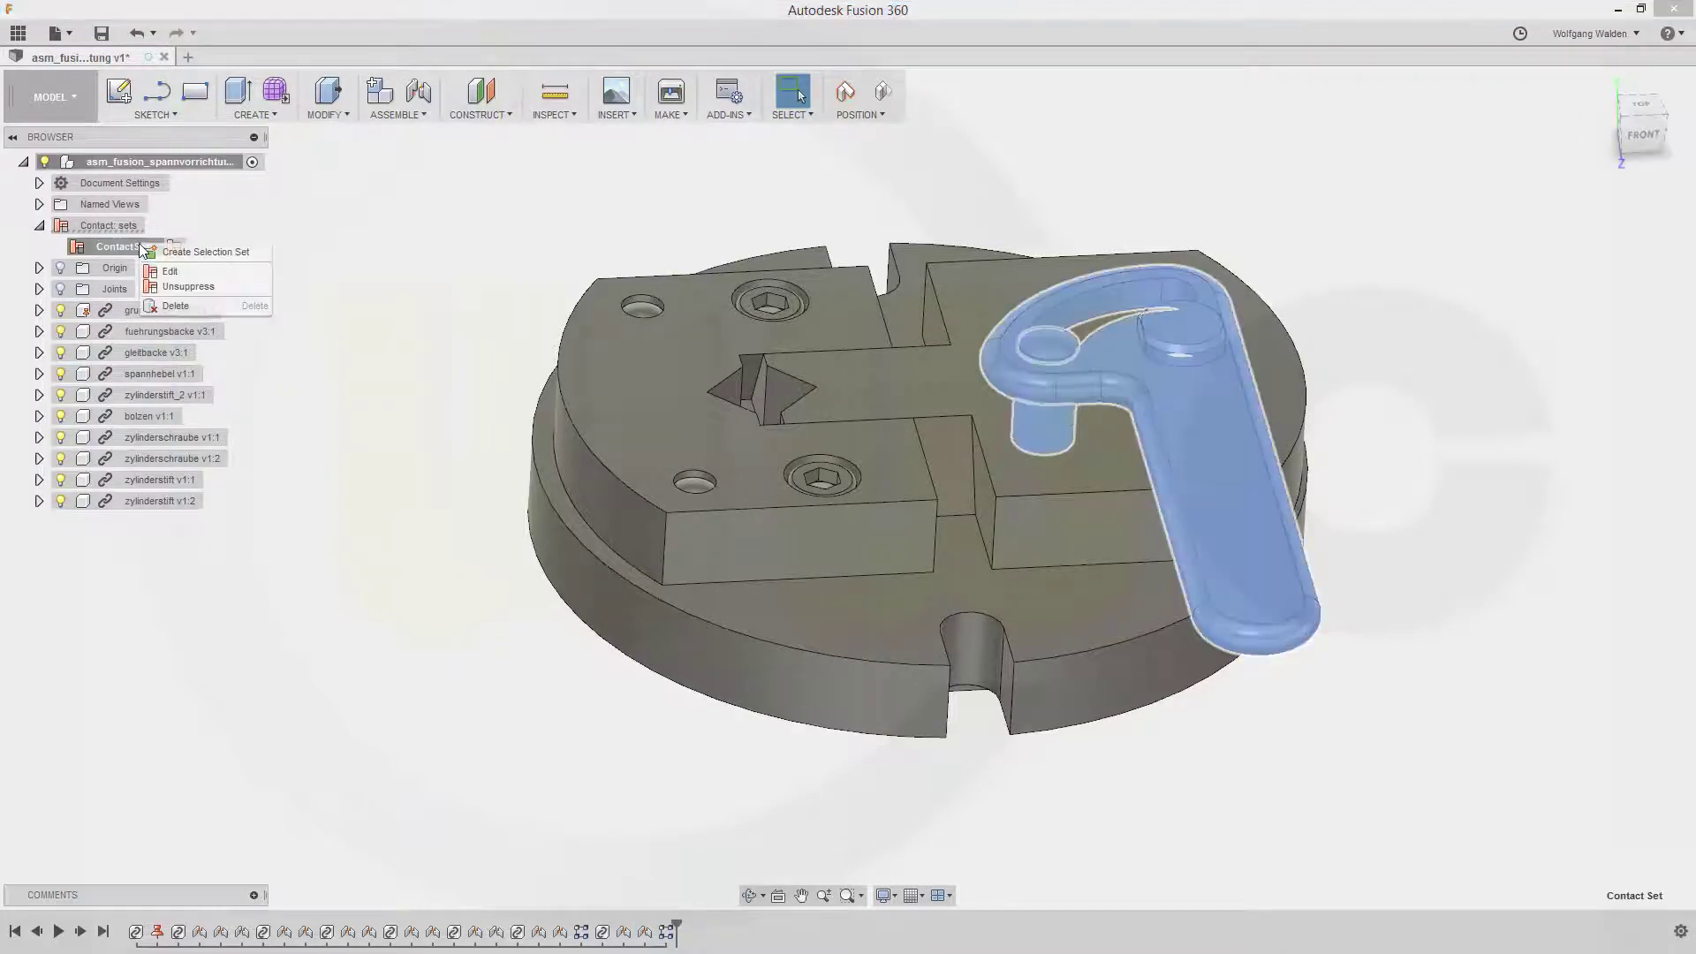
click(188, 287)
click(1414, 478)
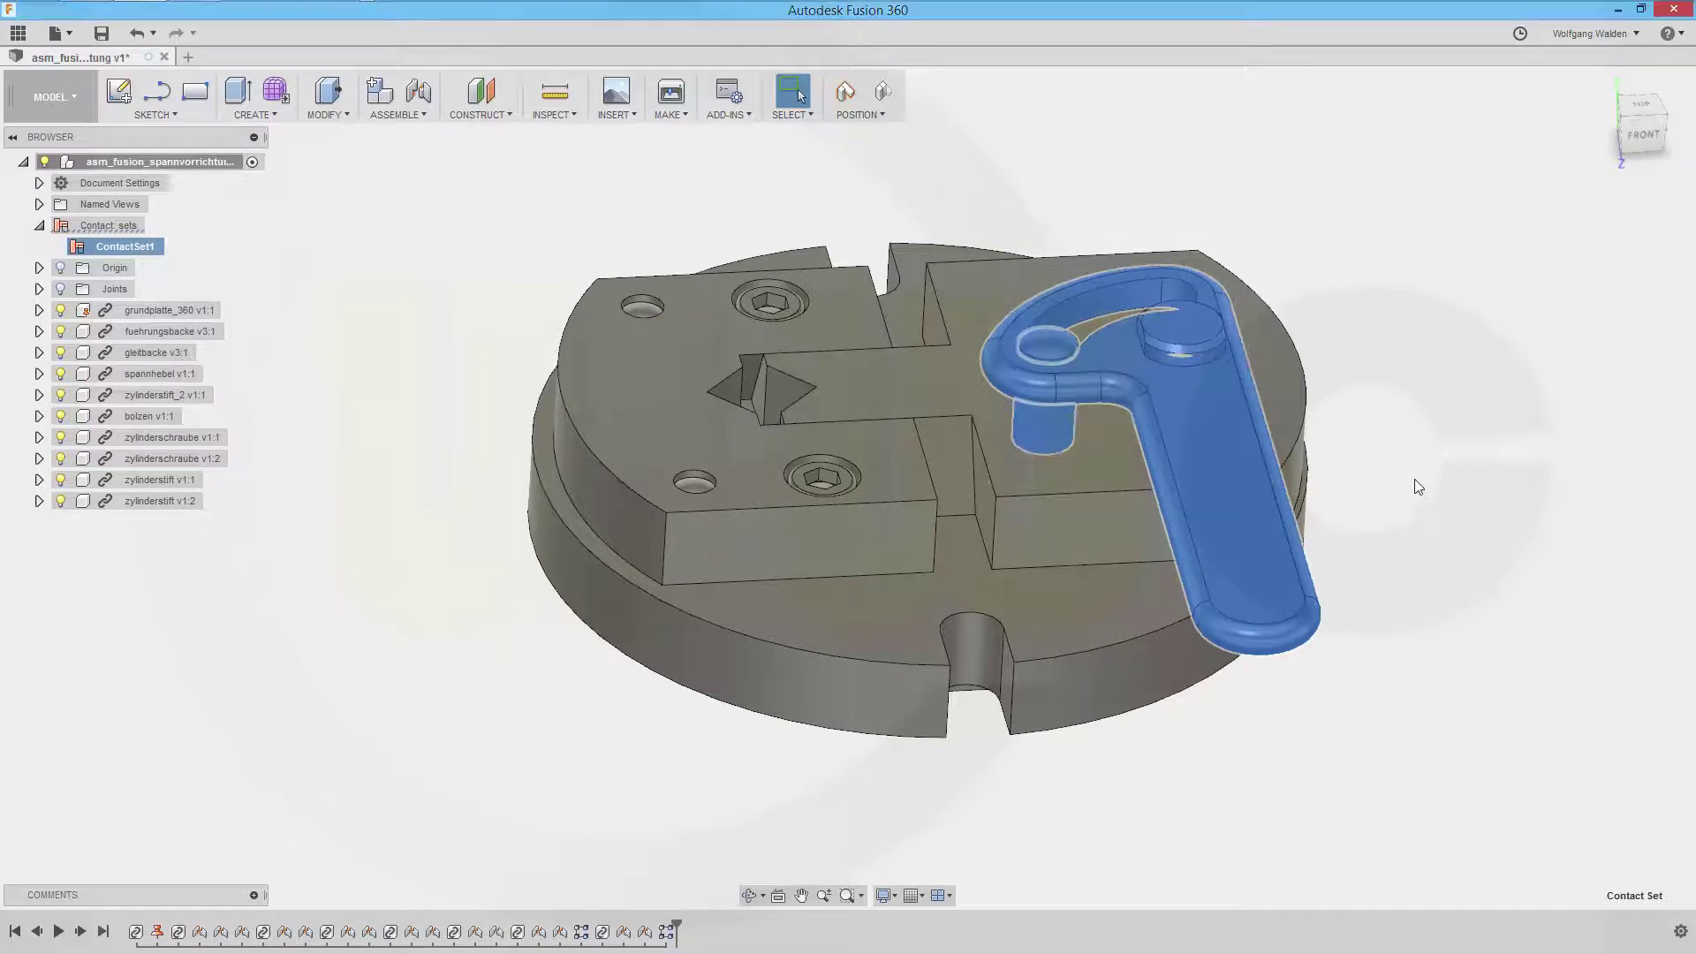
drag(1263, 530, 1308, 521)
shift+middle_drag(802, 580, 814, 706)
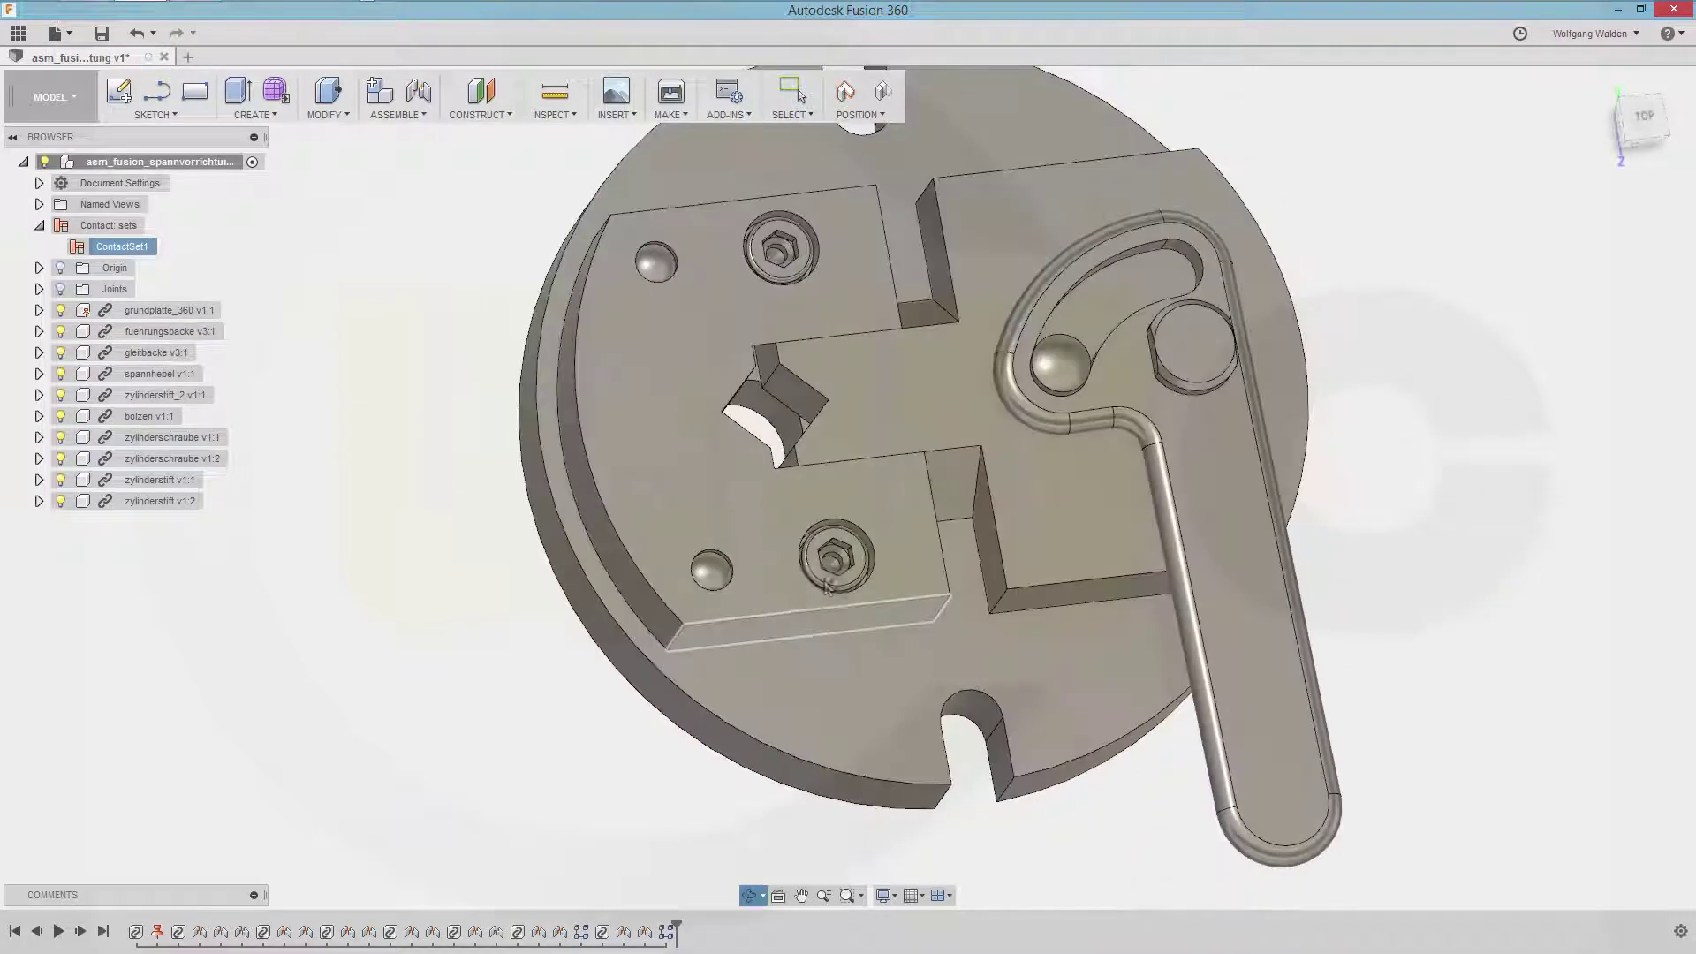
middle_drag(867, 421, 863, 546)
scroll(877, 569, down, 3)
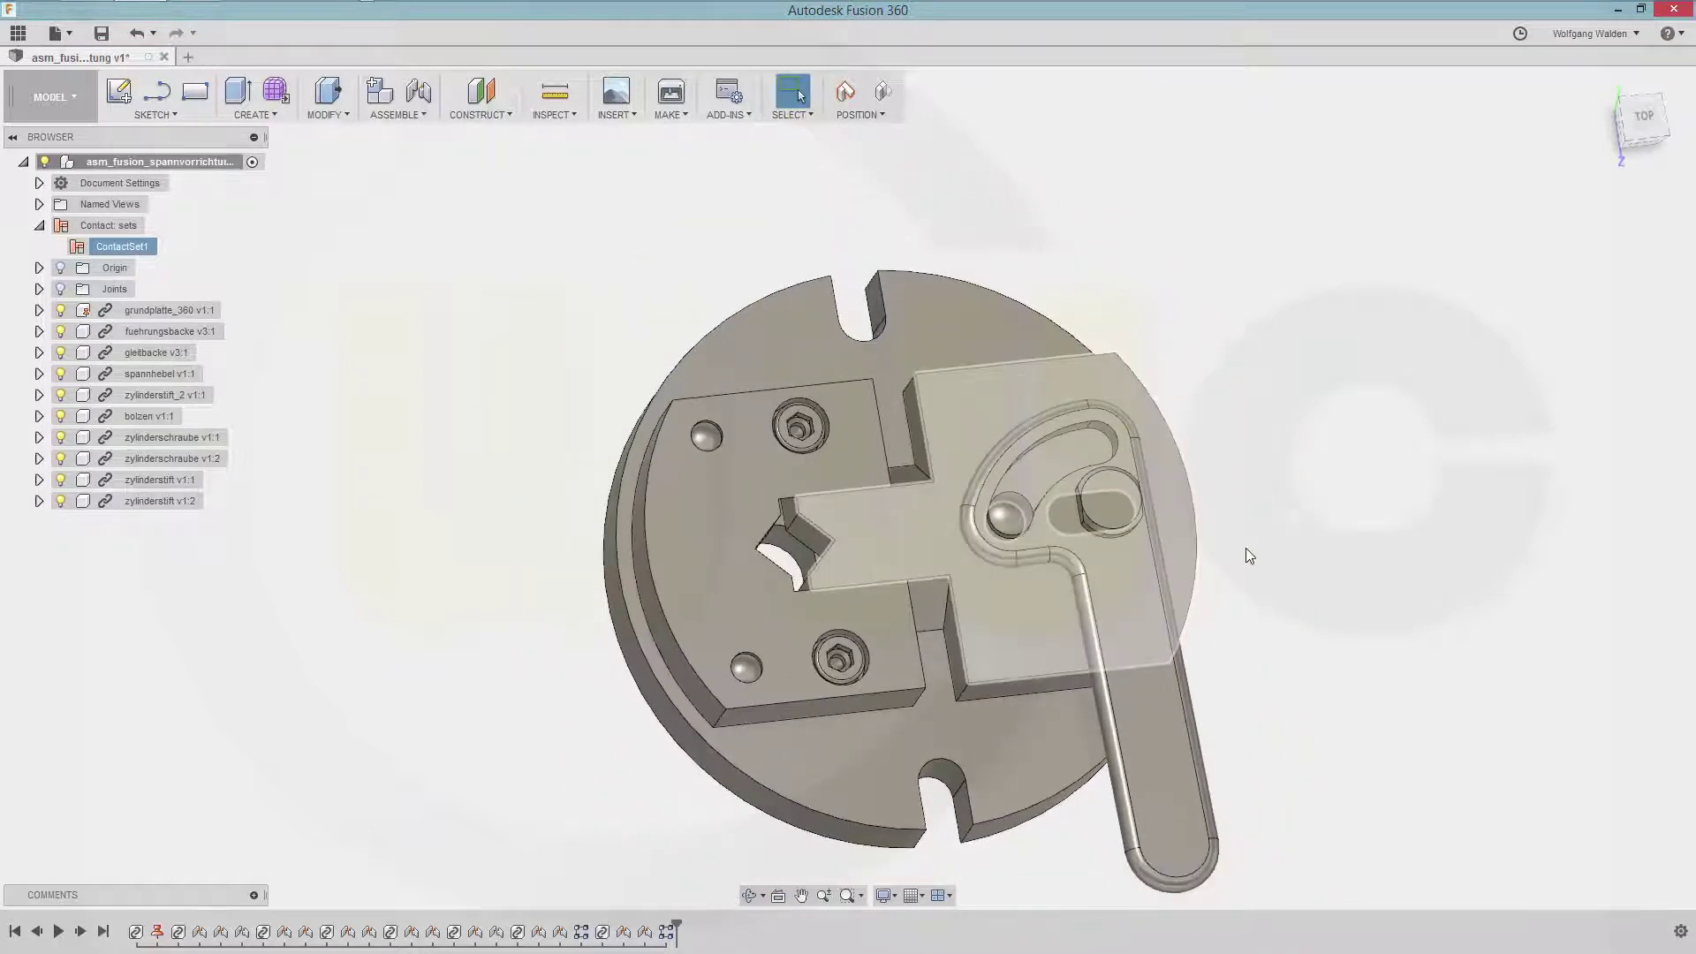